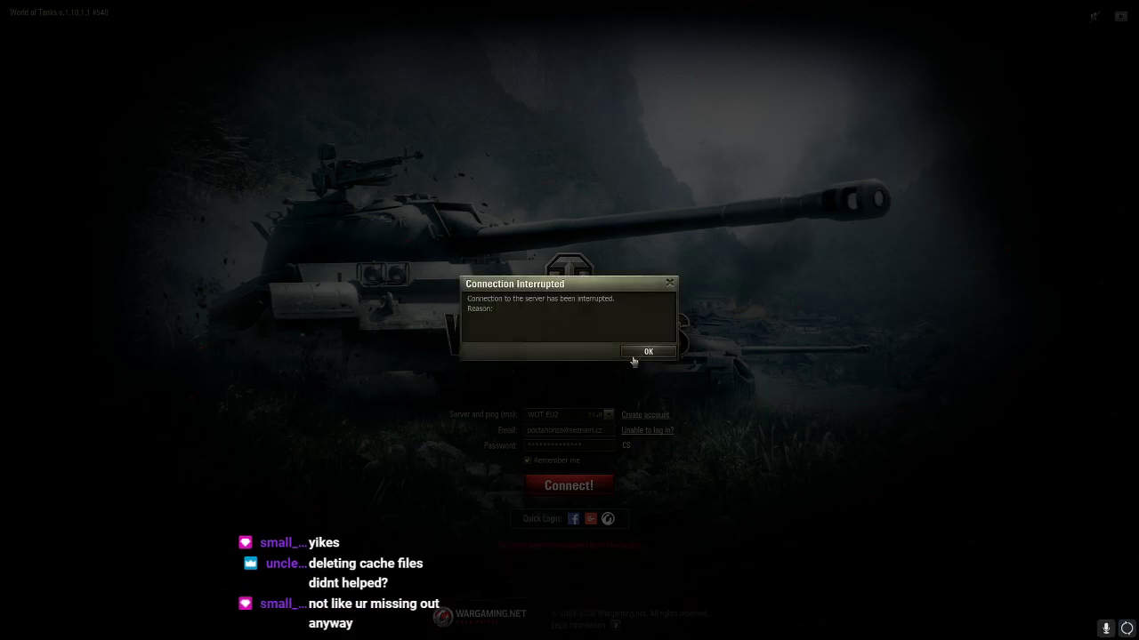
Dismiss the Connection Interrupted notice and reconnect to the game server
left_click(648, 352)
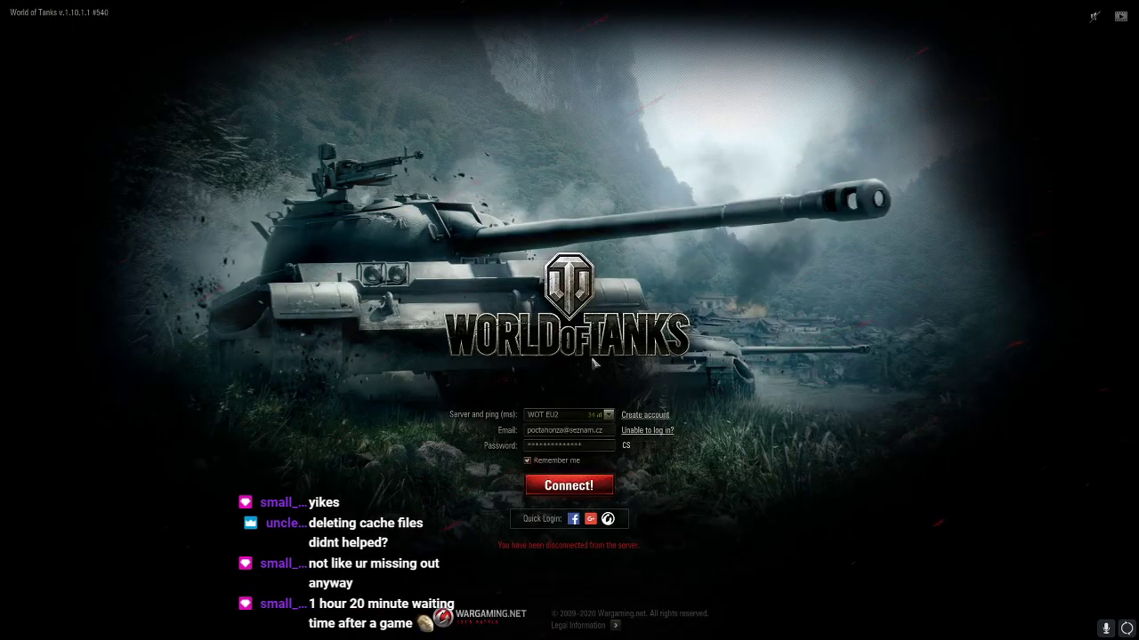
left_click(573, 491)
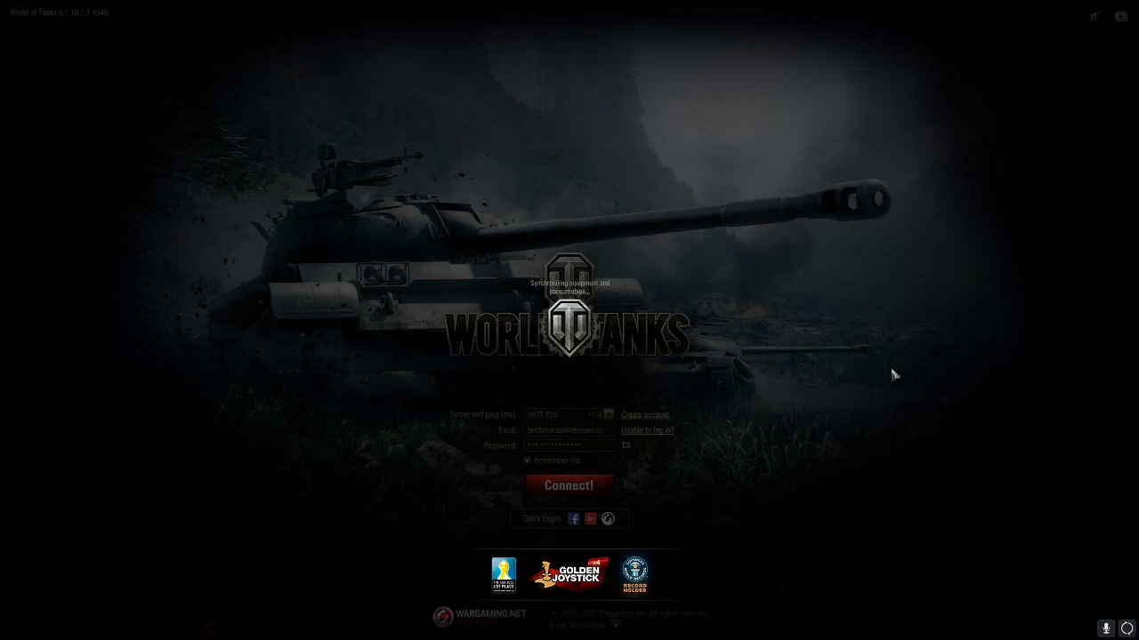
Browse to C:\Games\World_of_Tanks_EU and check that mods\1.10.1.1 is empty
key("super+e")
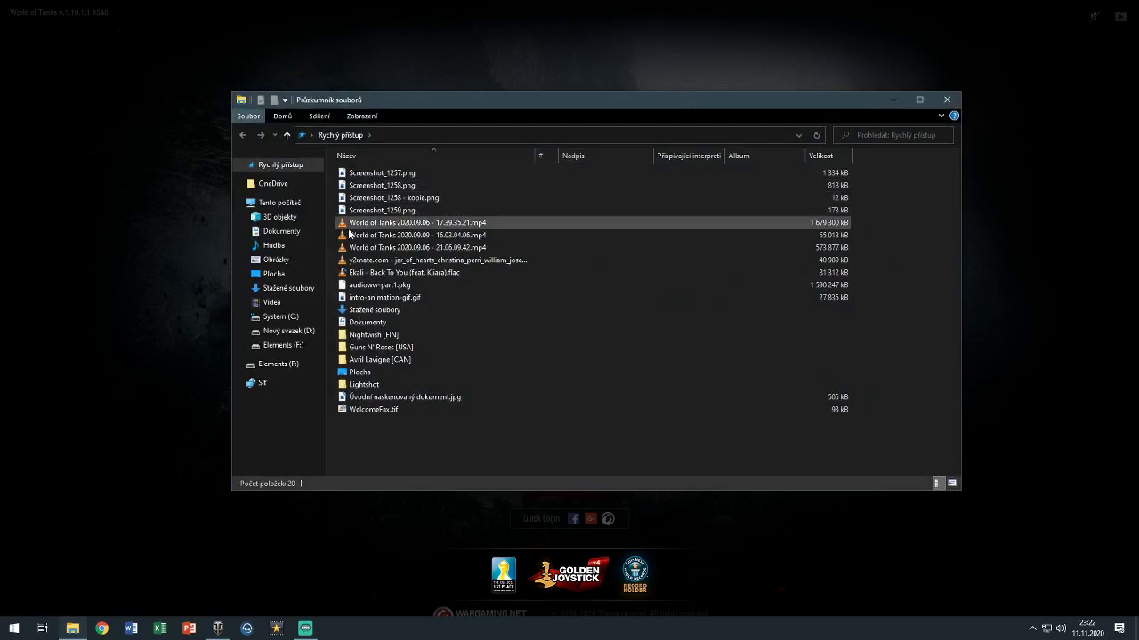
left_click(282, 317)
double_click(426, 196)
double_click(399, 174)
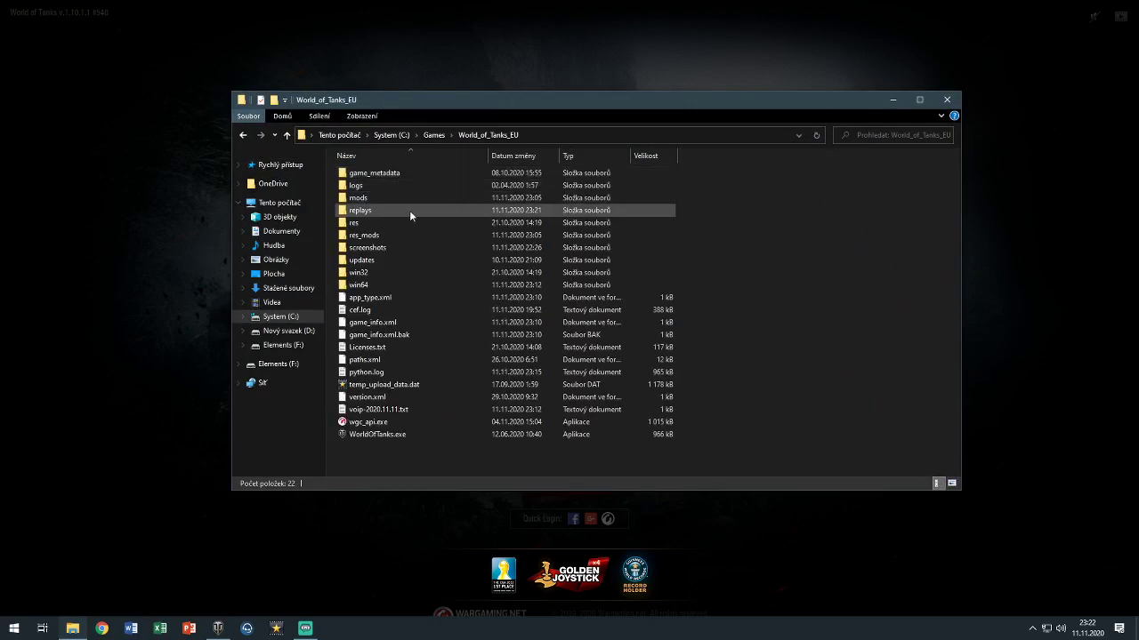
double_click(395, 224)
left_click(498, 136)
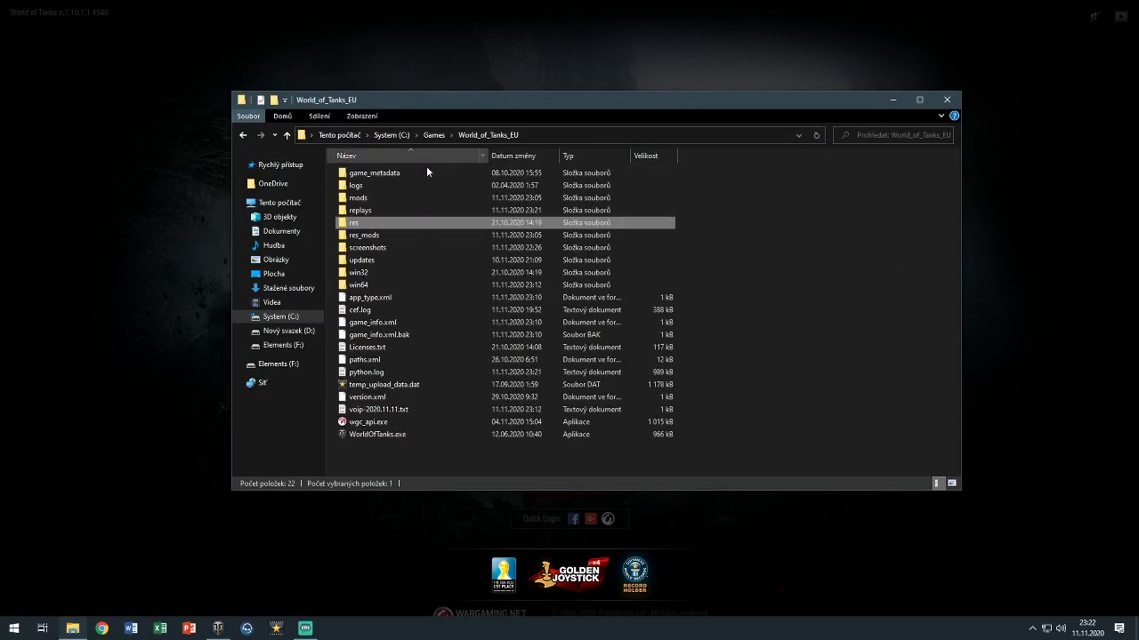
double_click(403, 195)
double_click(399, 172)
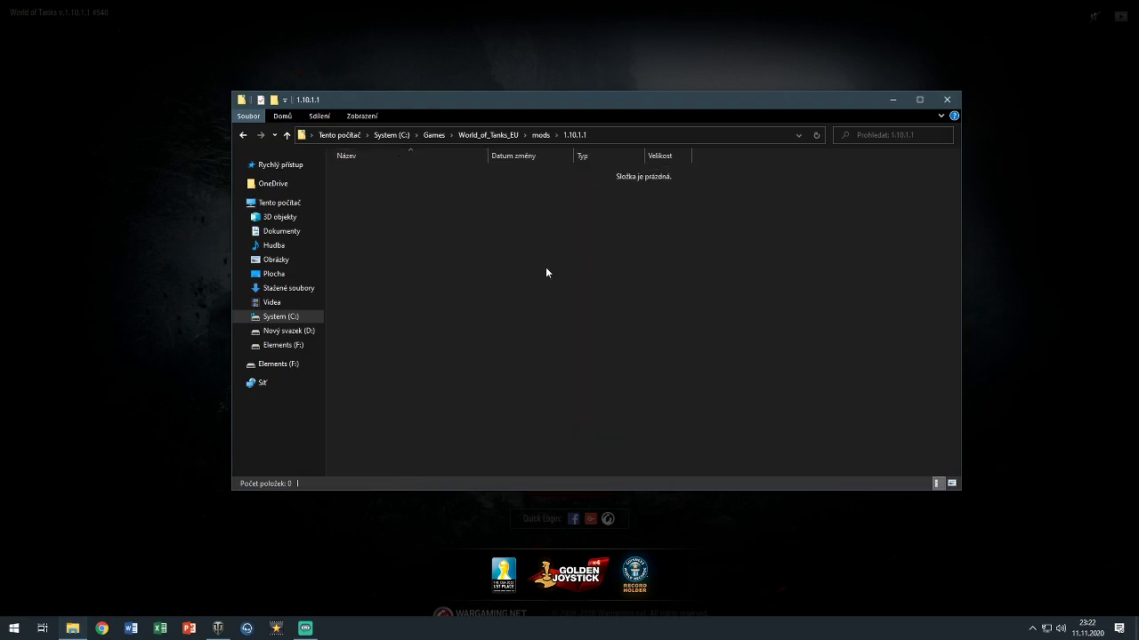
left_click(539, 135)
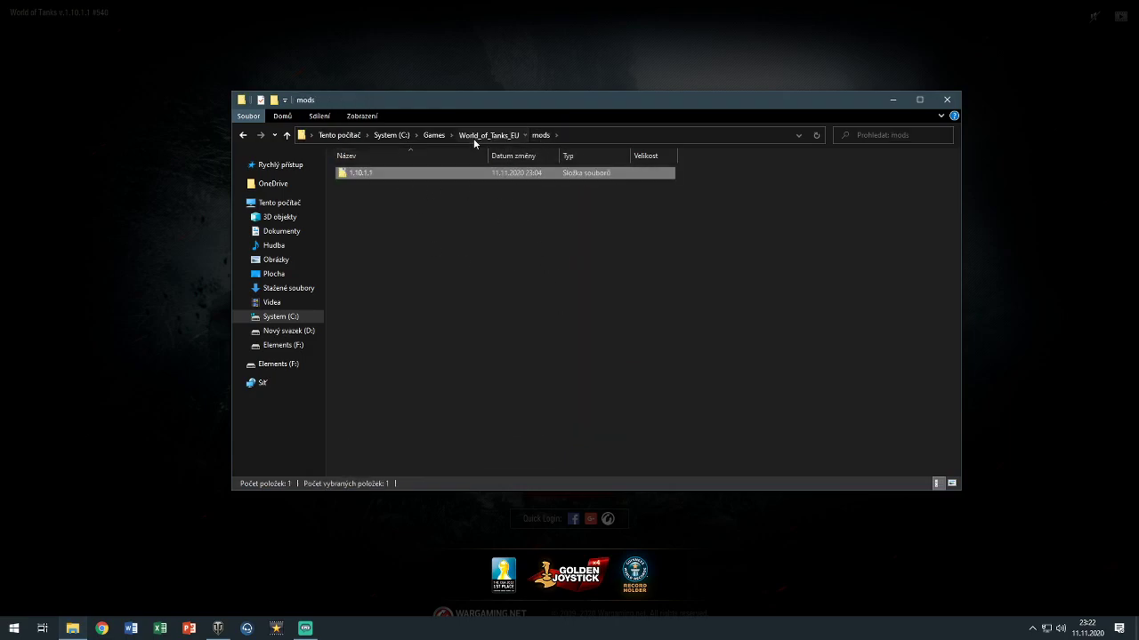
left_click(473, 135)
Check that res_mods\1.10.1.1 is empty too, then close File Explorer
double_click(403, 225)
left_click(489, 135)
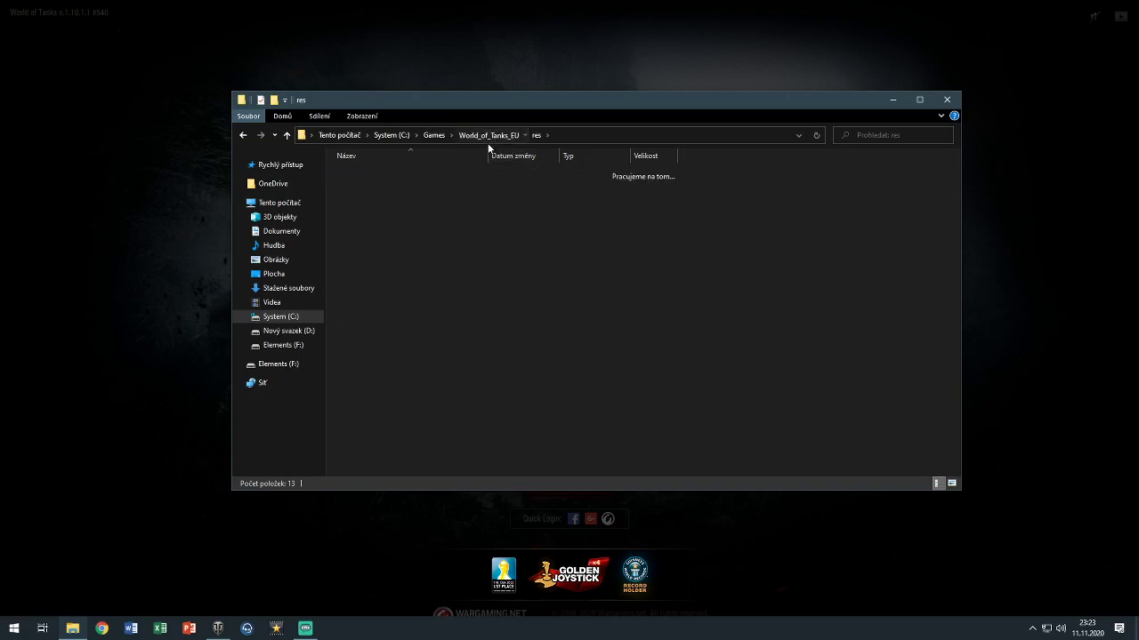
double_click(422, 233)
double_click(500, 172)
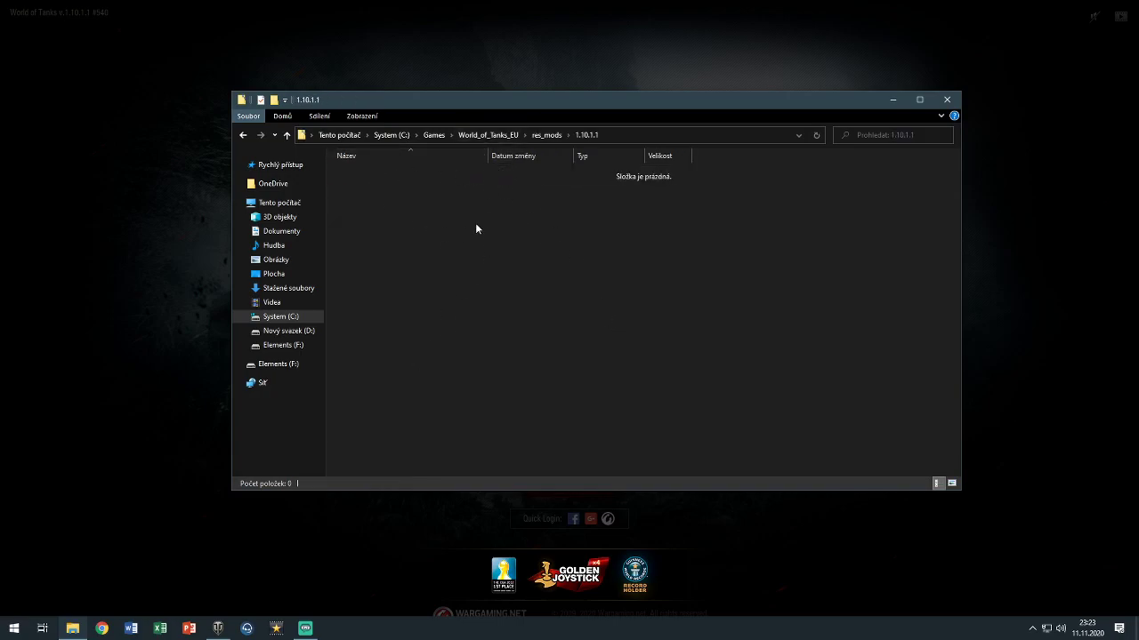
left_click(539, 136)
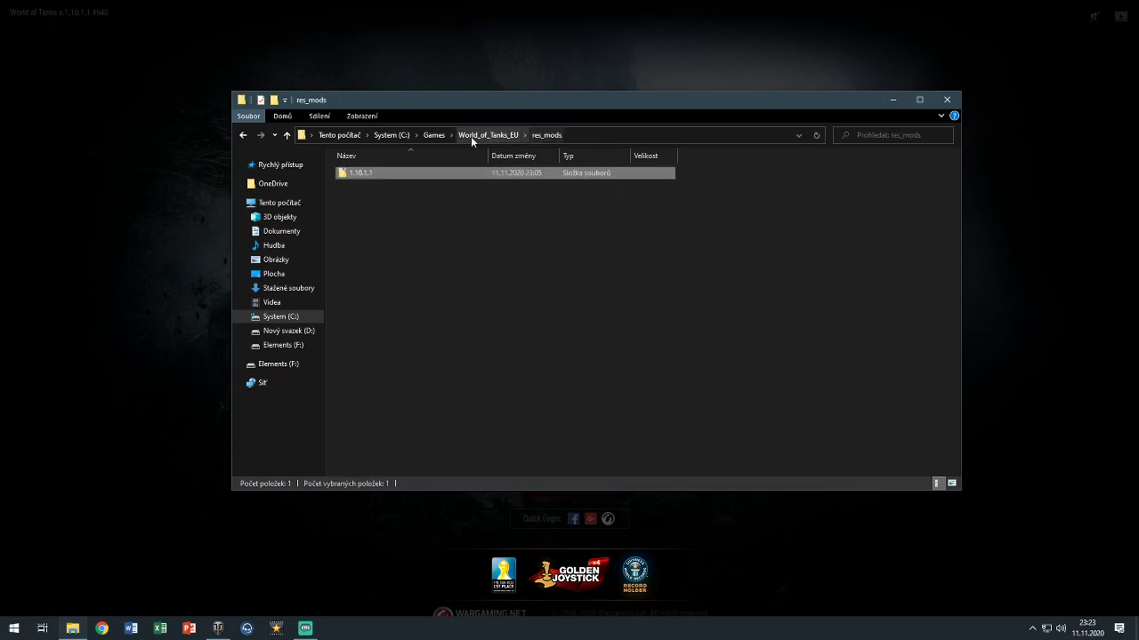
left_click(470, 136)
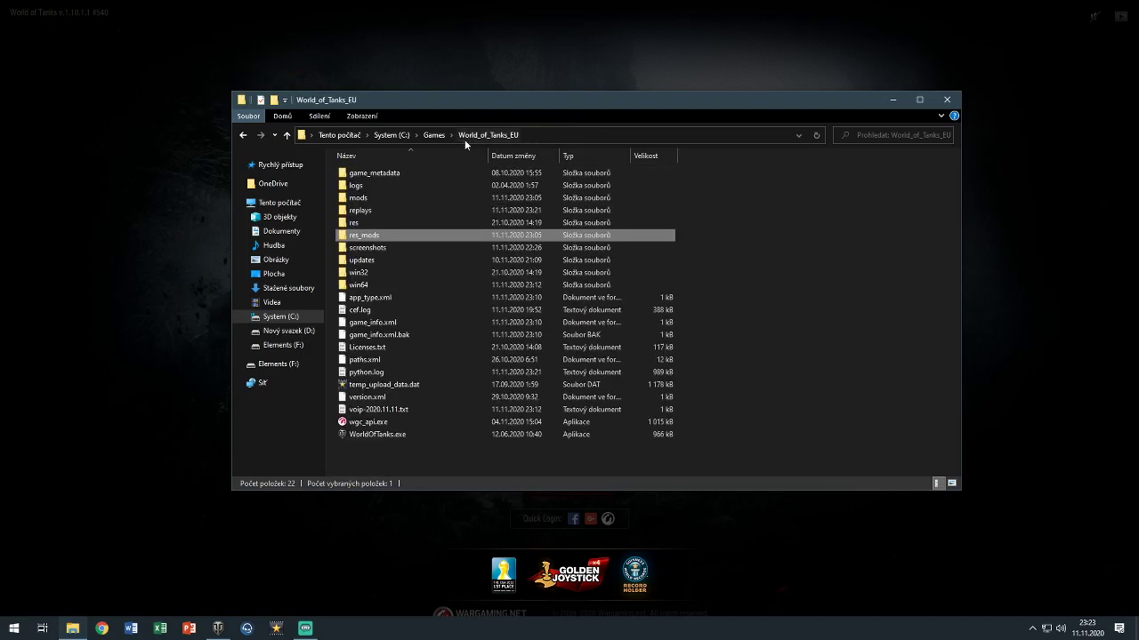
left_click(405, 455)
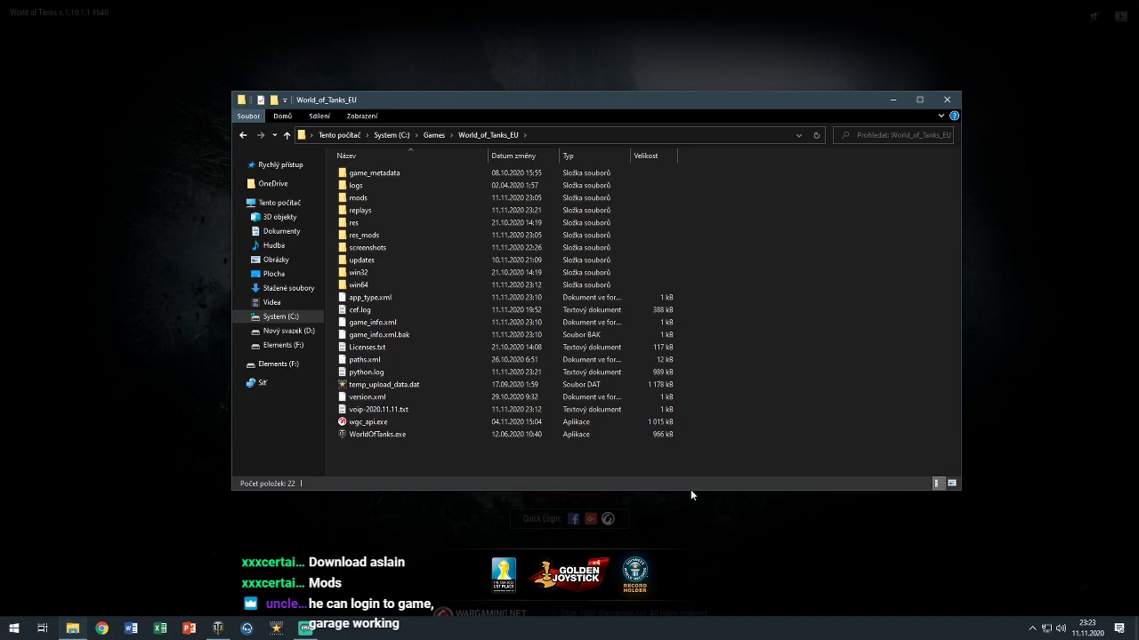
left_click(947, 99)
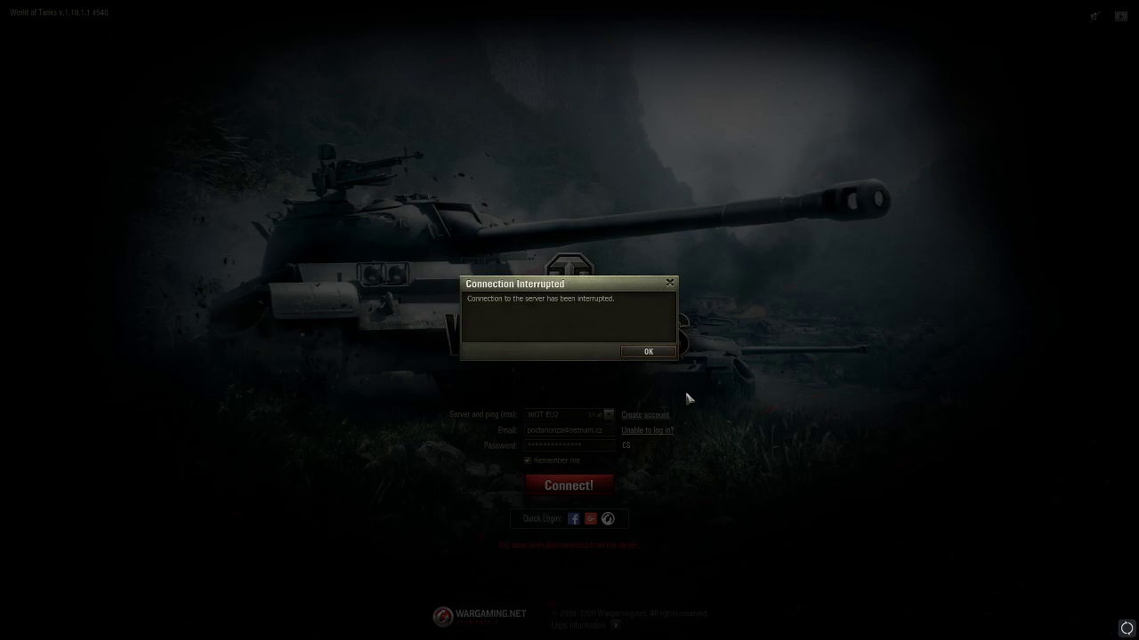
Dismiss the connection notice again, reconnect, and bring up Chrome over the game
left_click(646, 352)
left_click(556, 486)
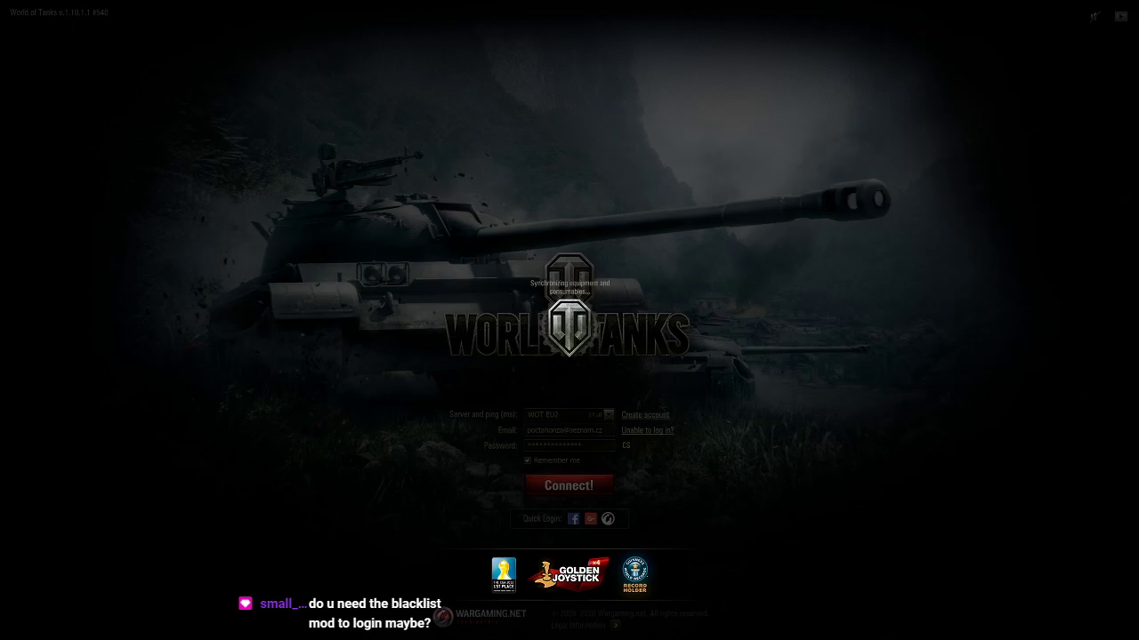
key("super+2")
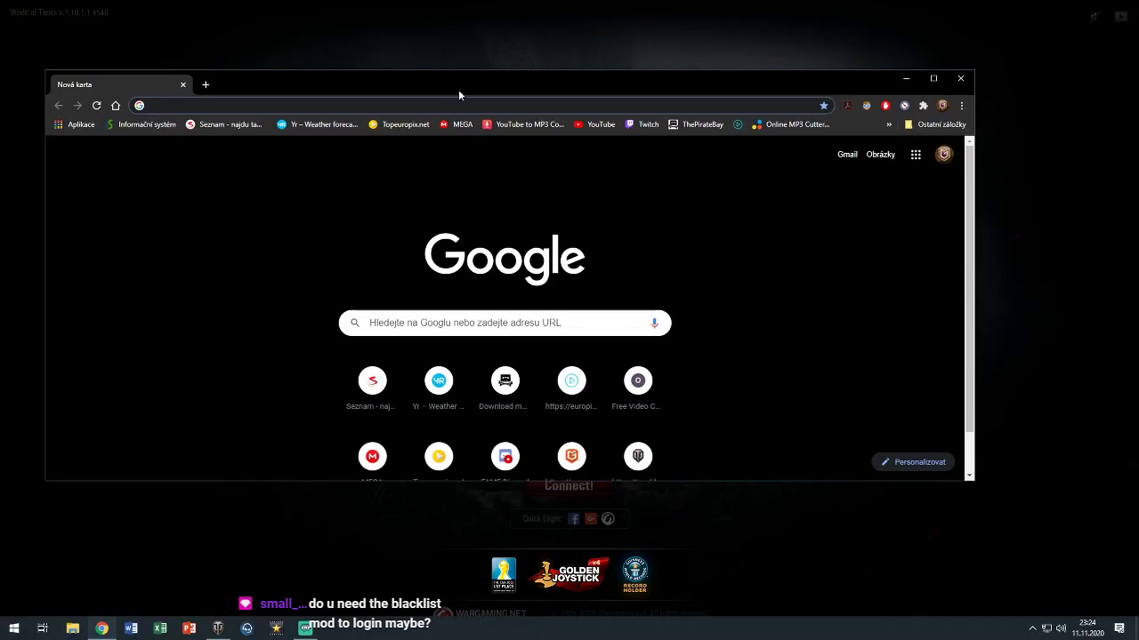
Enlarge Chrome and switch worldoftanks.eu to its English Europe version via the footer
left_click_drag(974, 480, 1038, 567)
left_click_drag(582, 89, 585, 36)
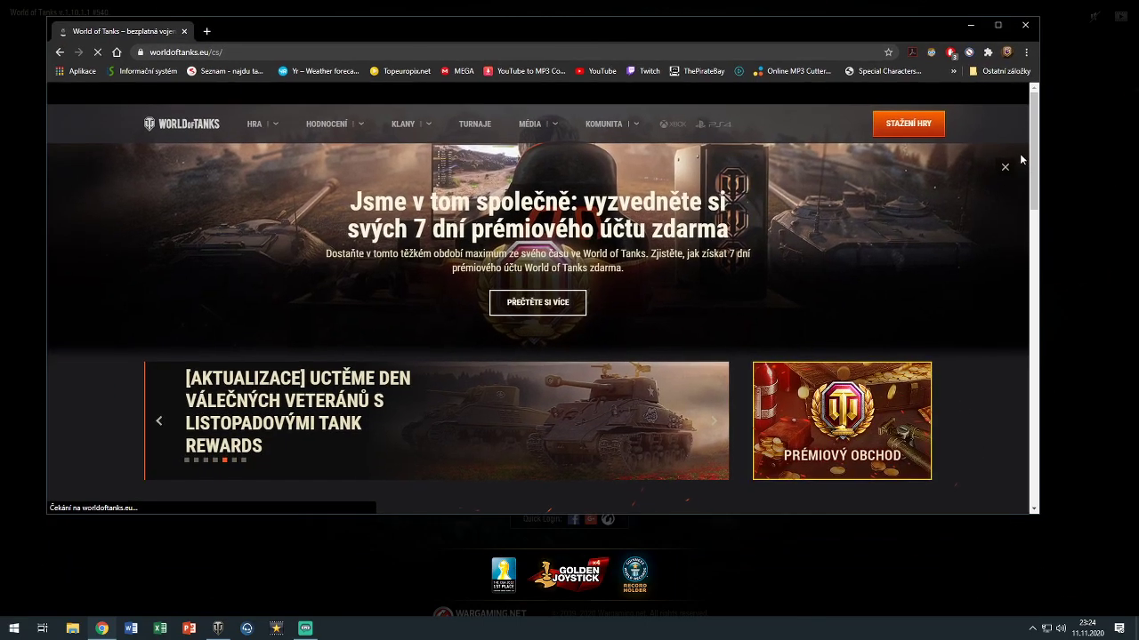
scroll(976, 255, "down", 10)
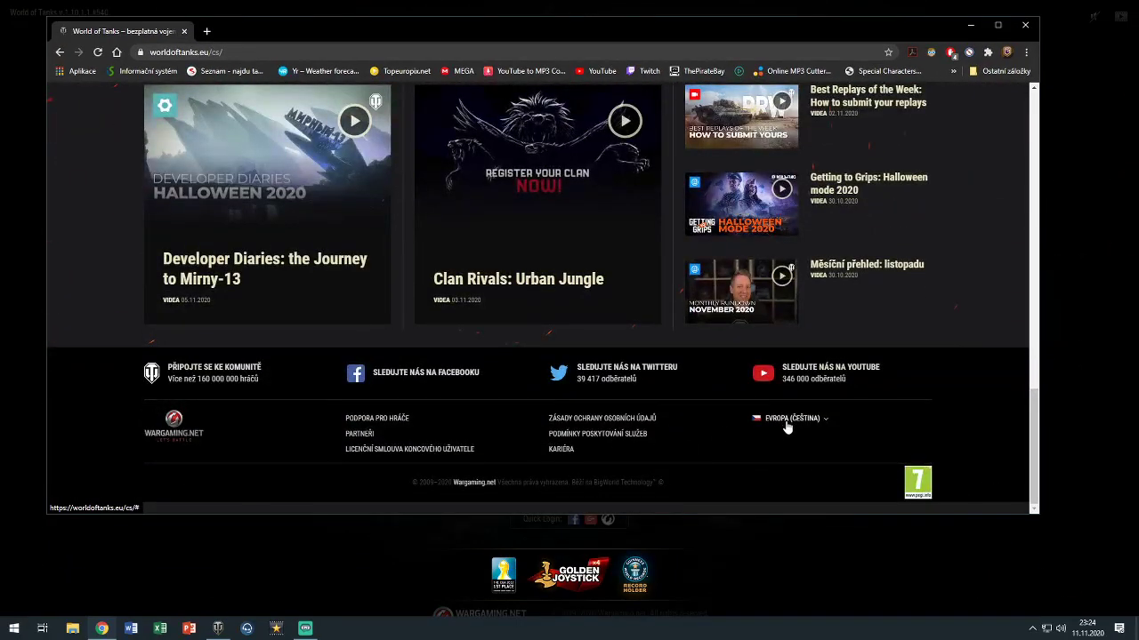
left_click(787, 420)
left_click(772, 317)
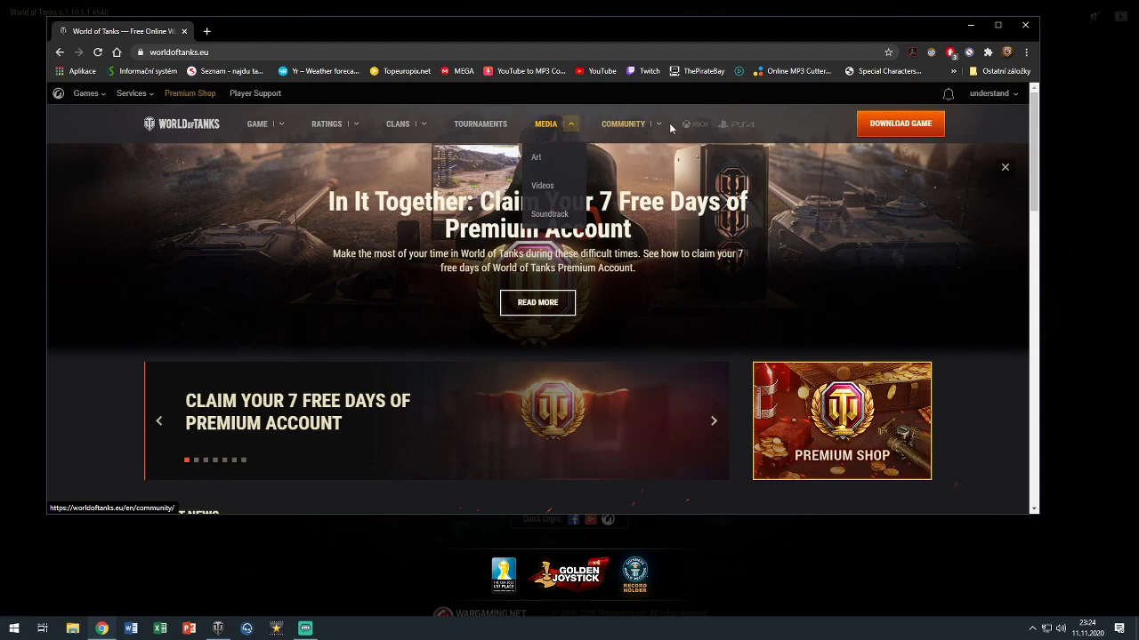
Open Community > Mod Hub in a new tab and close the homepage tab
mouse_move(662, 124)
left_click(632, 300)
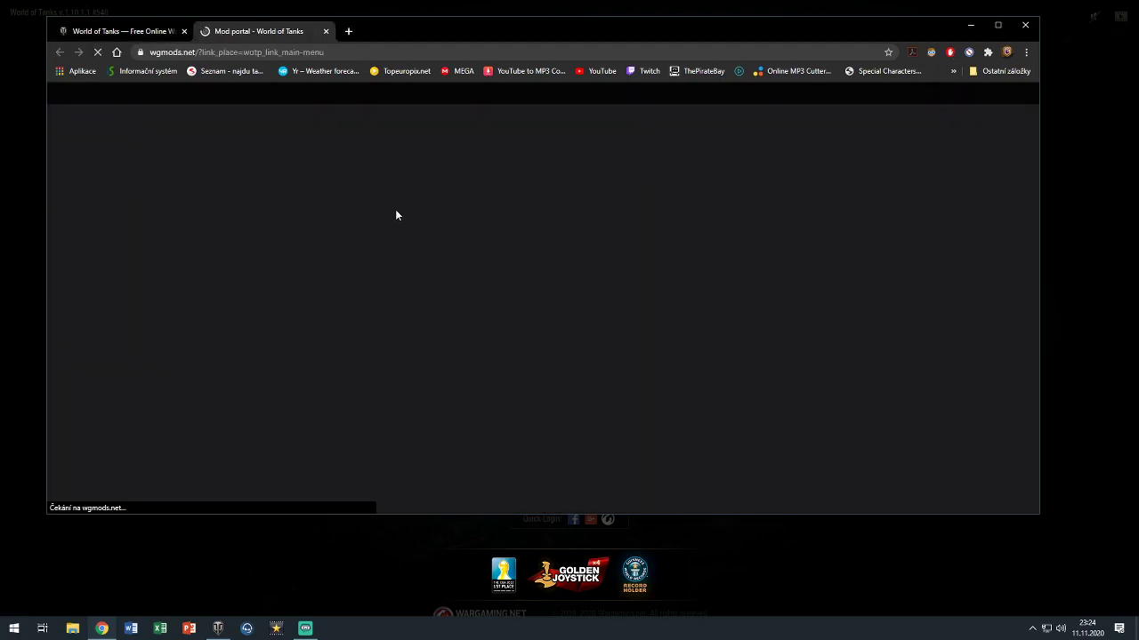
left_click(183, 32)
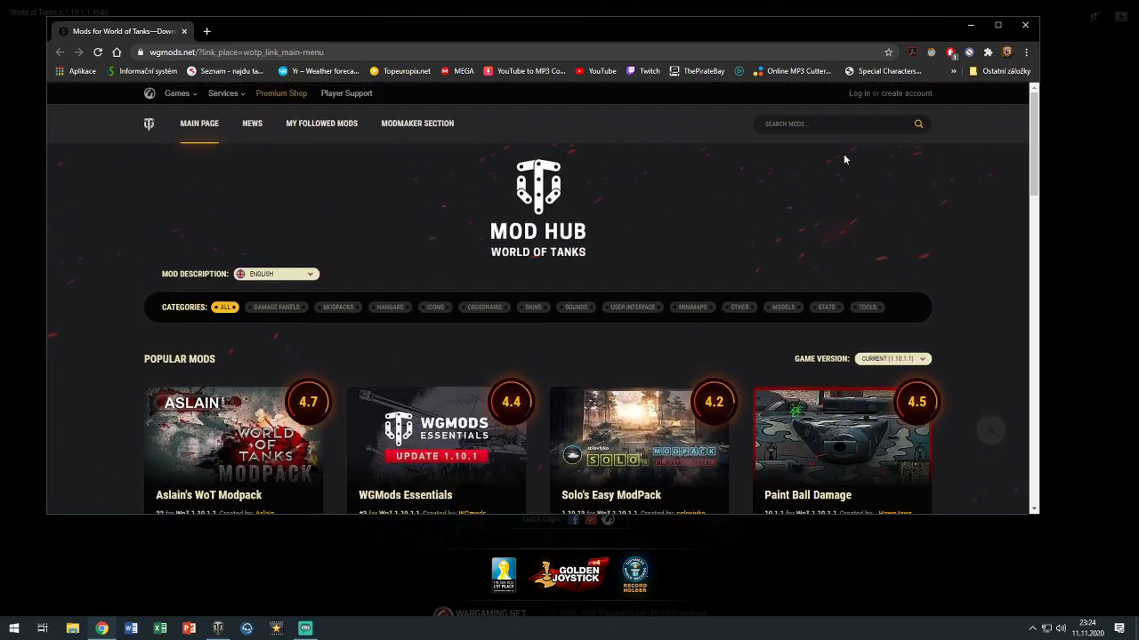
left_click(821, 124)
Search WGMods for 'blacklist' with mods for all game versions included
type("blacklist")
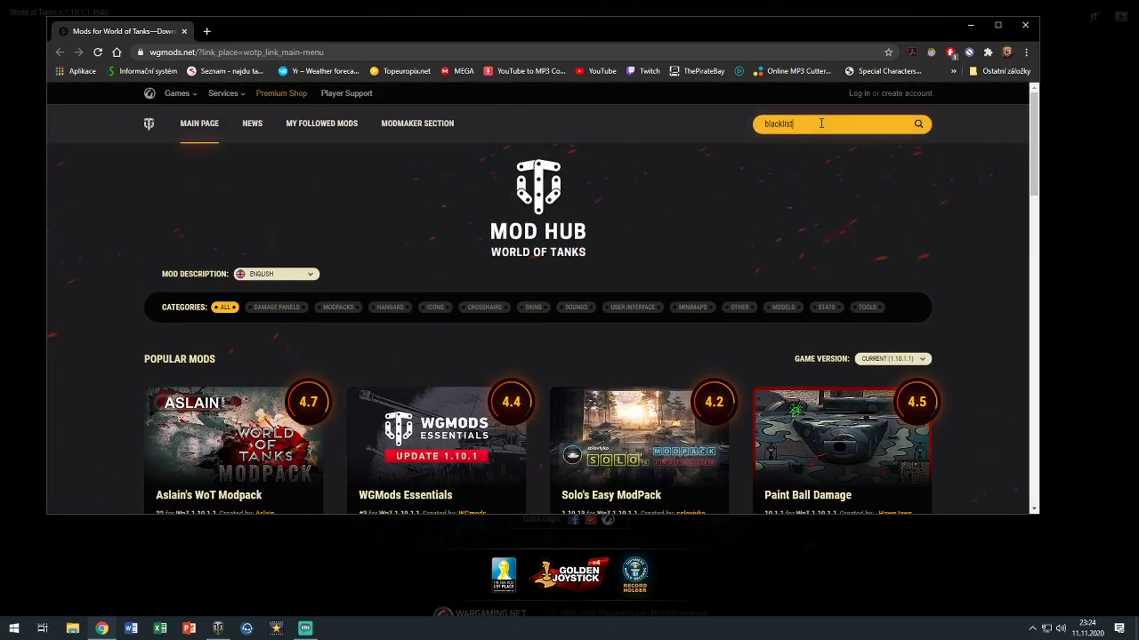
key("Return")
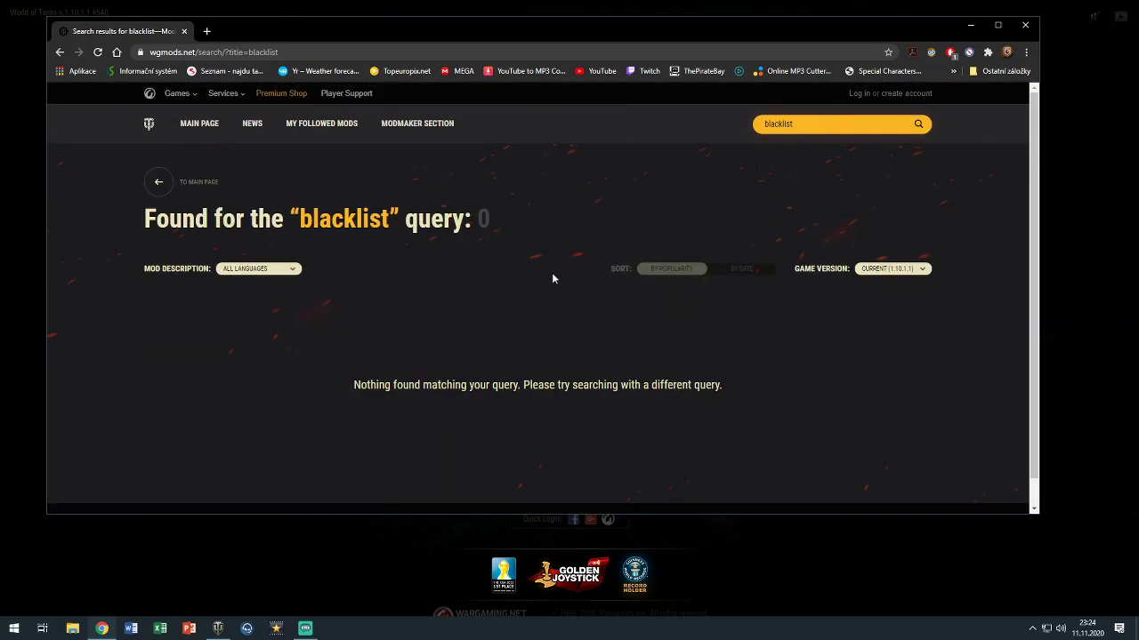
scroll(712, 307, "down", 1)
left_click(892, 240)
left_click(863, 290)
scroll(485, 313, "down", 1)
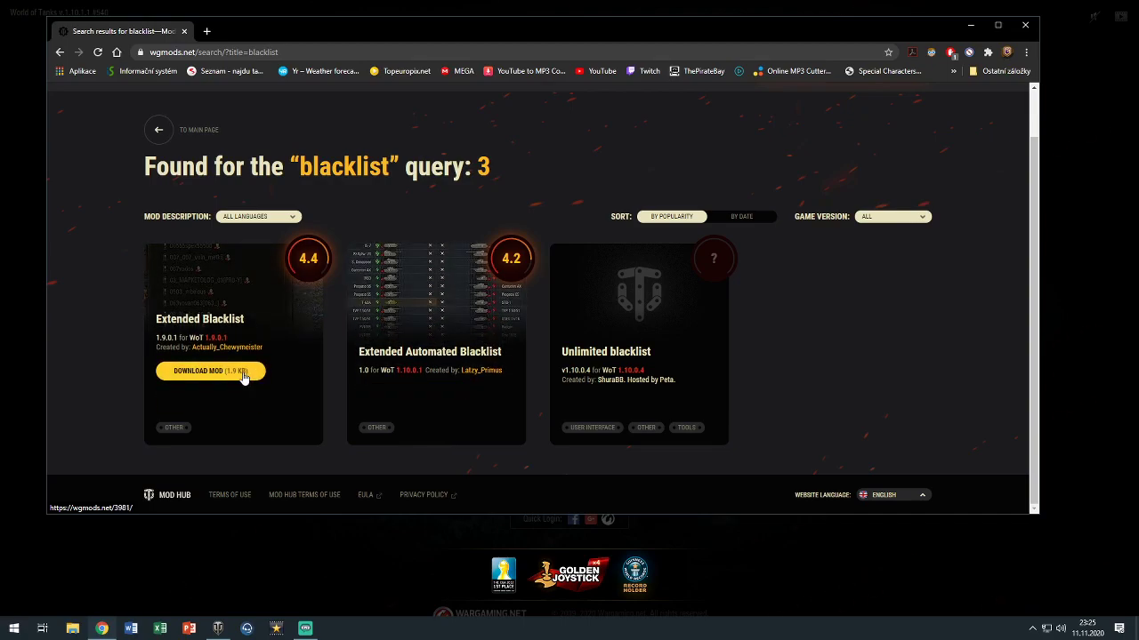
Open Extended Automated Blacklist in a new tab and check its last update date
mouse_move(630, 388)
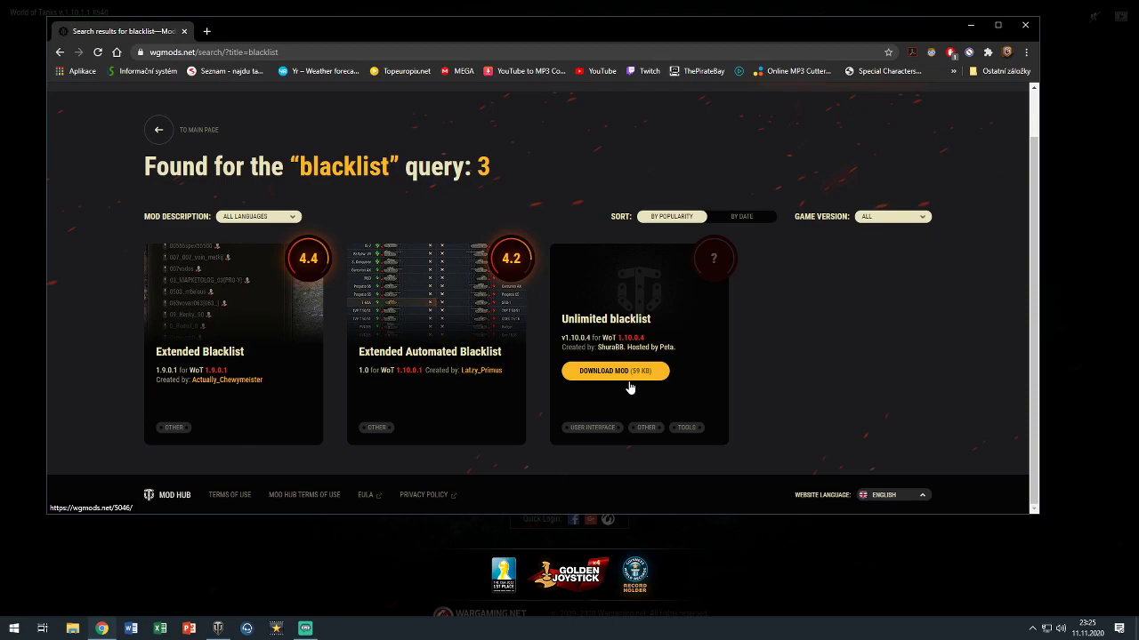
middle_click(459, 325)
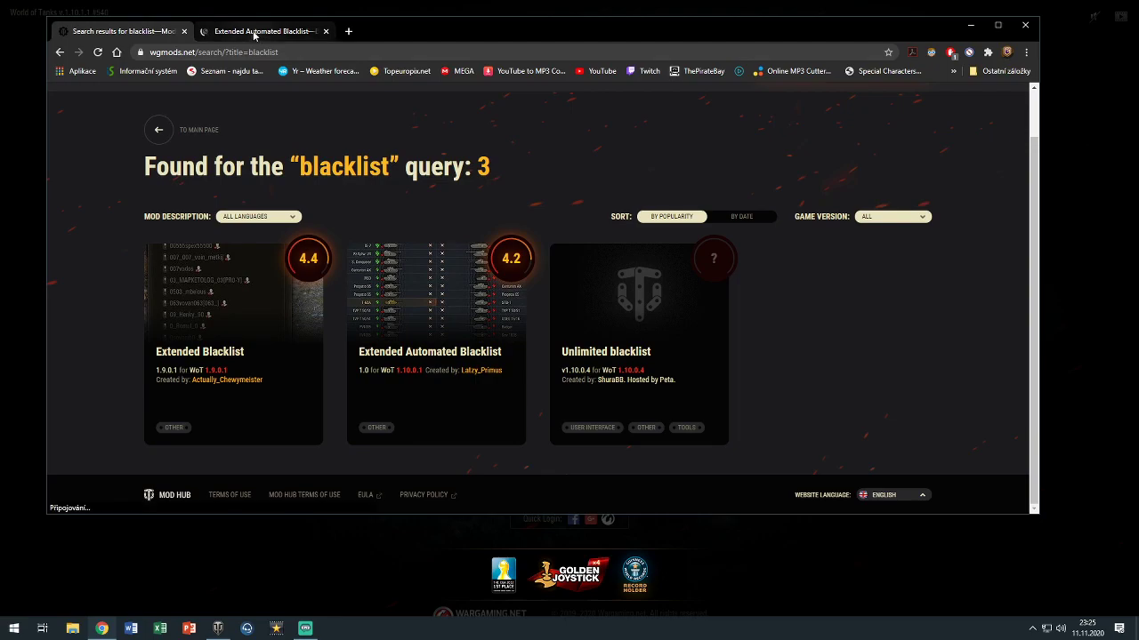
left_click(254, 31)
scroll(421, 195, "down", 1)
scroll(422, 194, "down", 1)
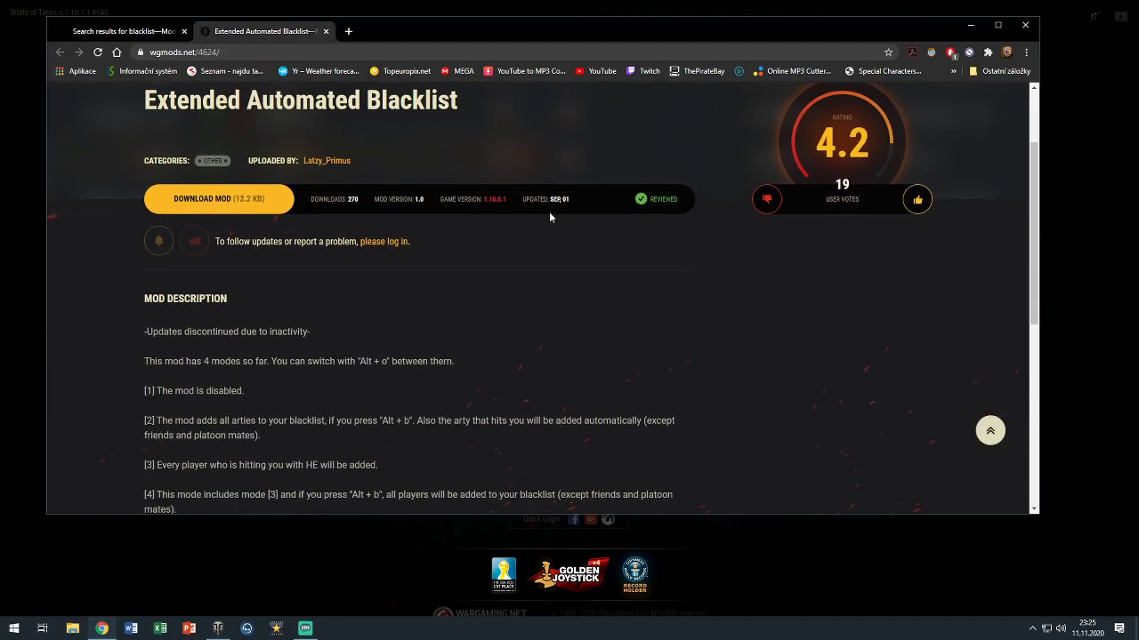
left_click_drag(590, 199, 548, 199)
left_click(467, 233)
scroll(383, 219, "up", 2)
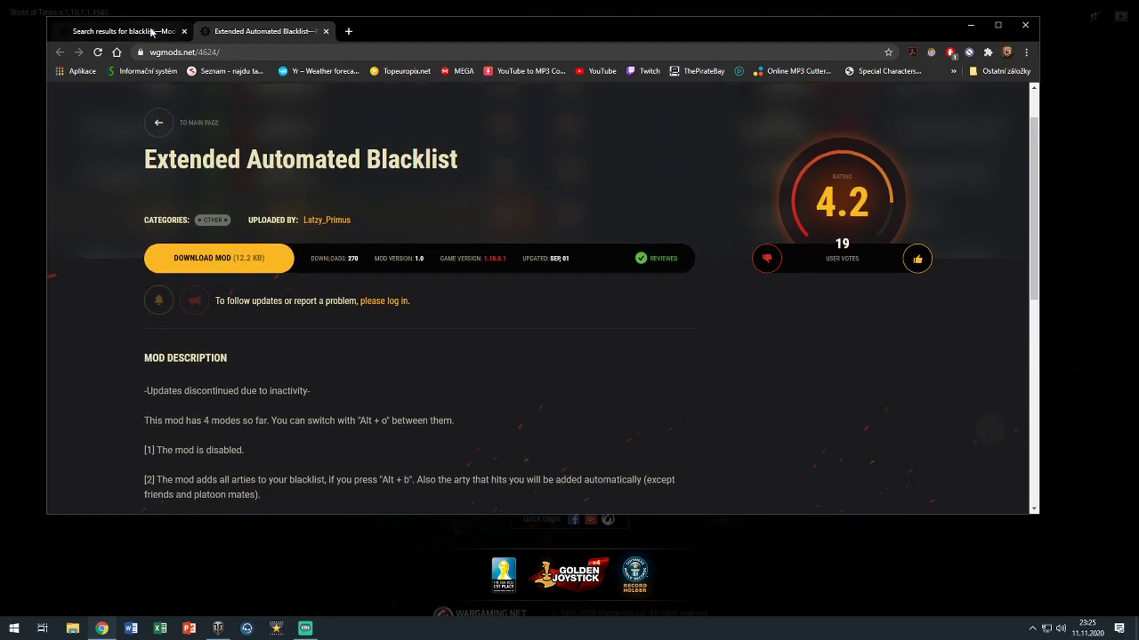
left_click(133, 32)
Open Unlimited blacklist in a new tab and check its added date
middle_click(673, 316)
left_click(390, 32)
left_click_drag(576, 318, 538, 318)
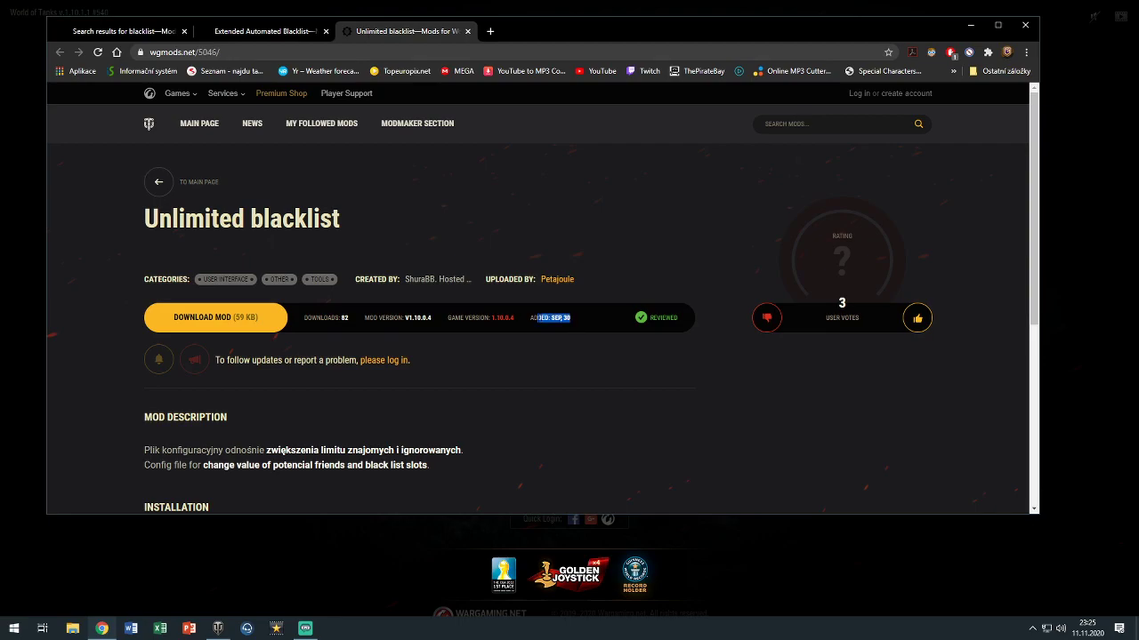
left_click(124, 31)
Open Extended Blacklist in a new tab and review its download and version details
scroll(249, 356, "up", 1)
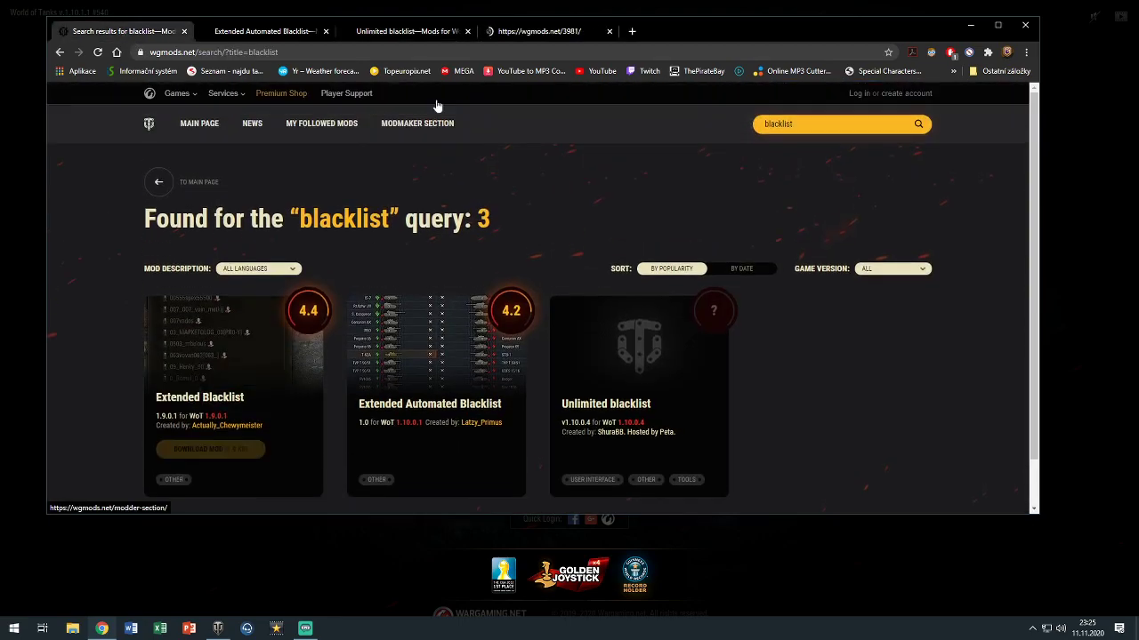
middle_click(240, 382)
left_click(574, 33)
triple_click(598, 319)
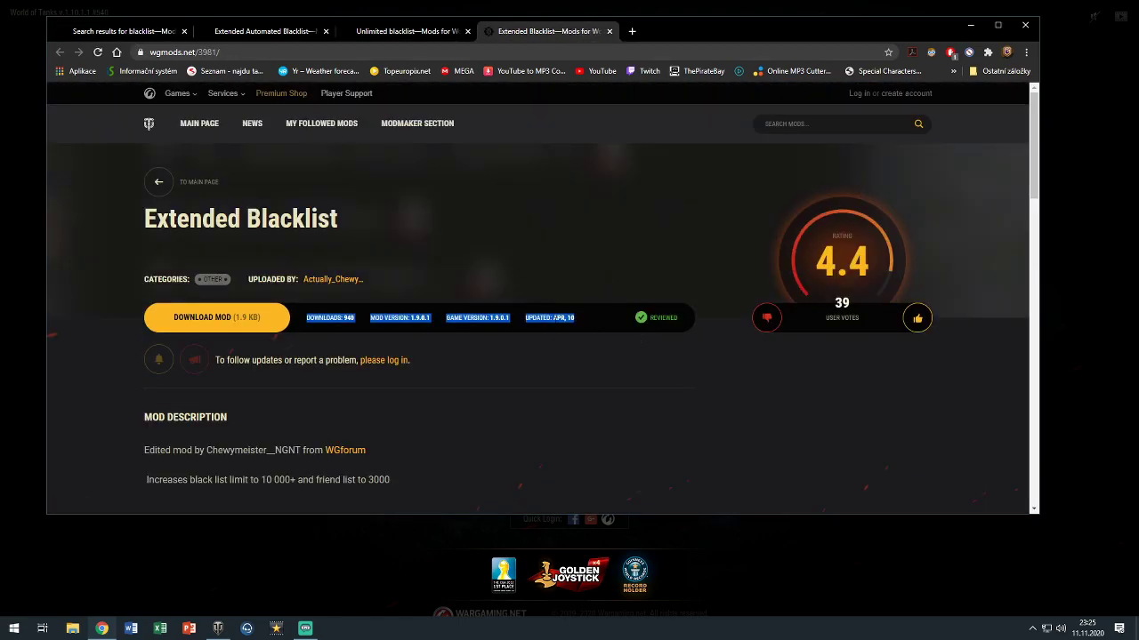
left_click(570, 363)
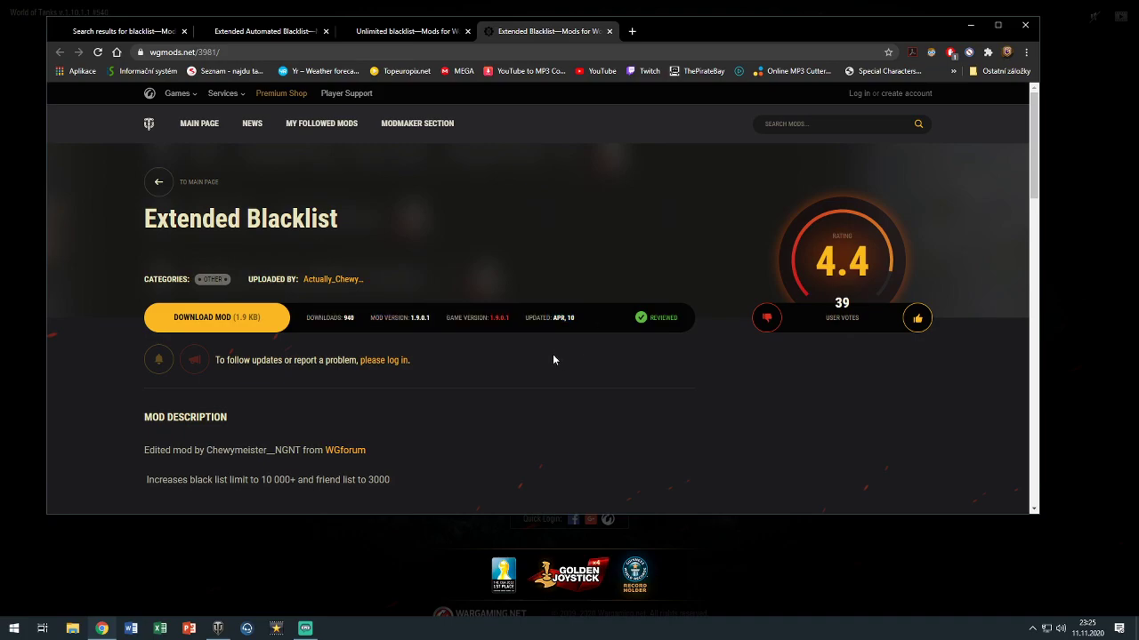
scroll(525, 356, "down", 9)
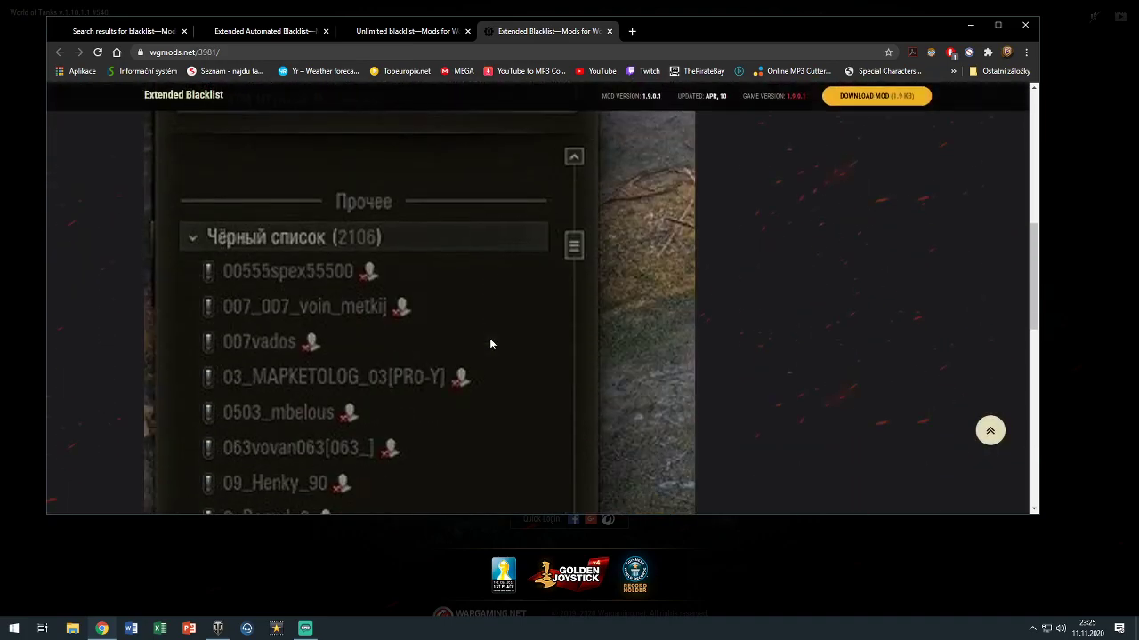
scroll(490, 341, "up", 8)
Close the three mod page tabs and minimise Chrome
left_click(608, 31)
left_click(467, 32)
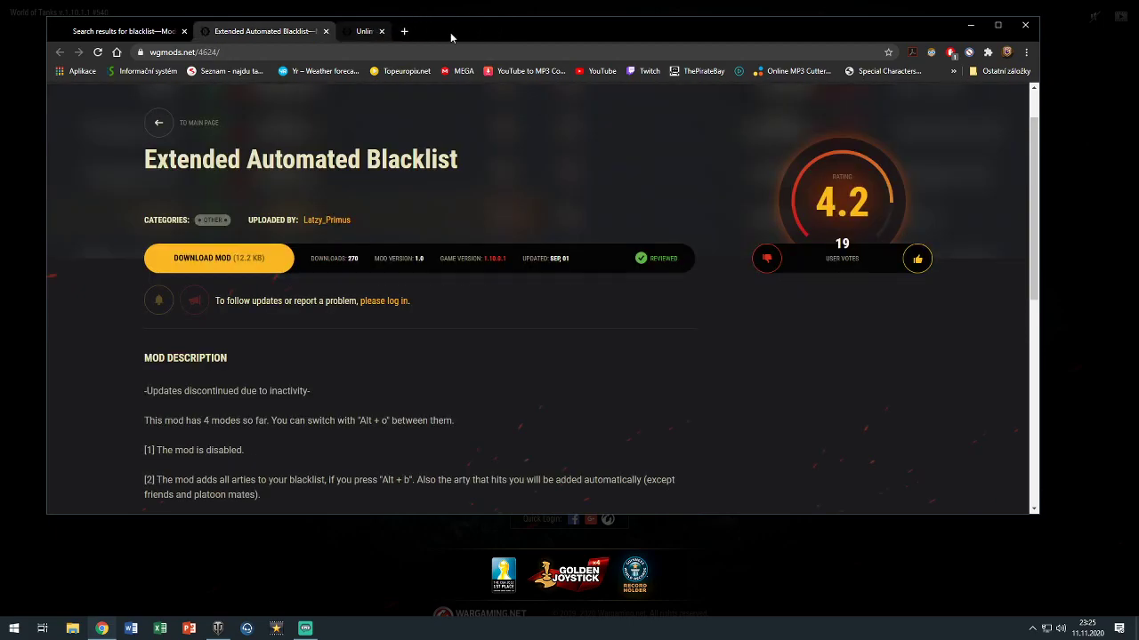
left_click(326, 31)
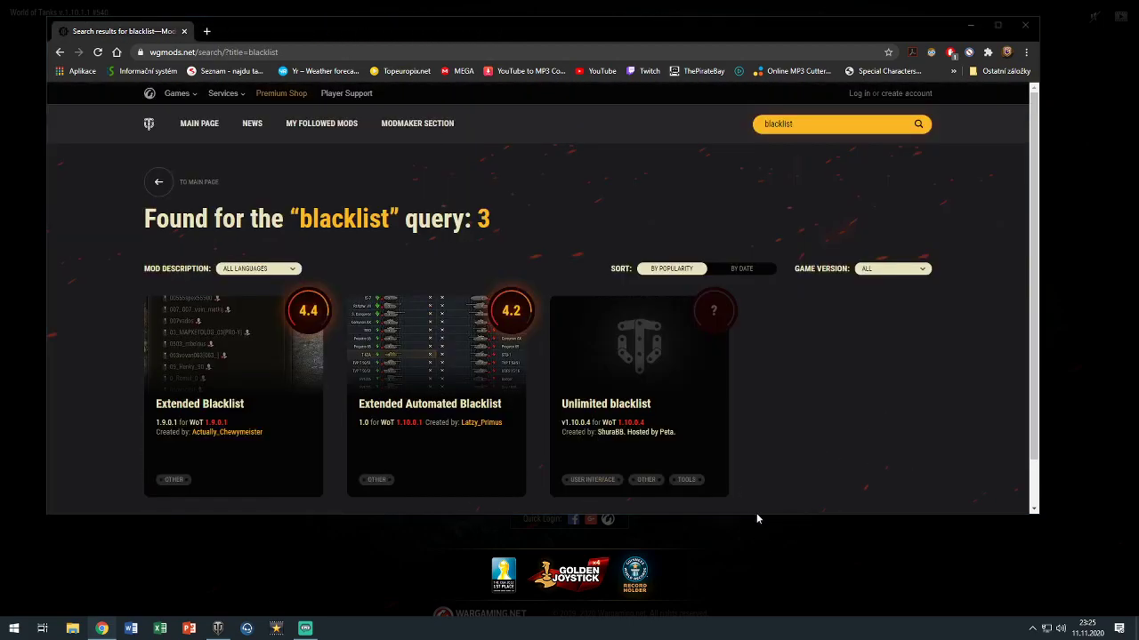
left_click(967, 24)
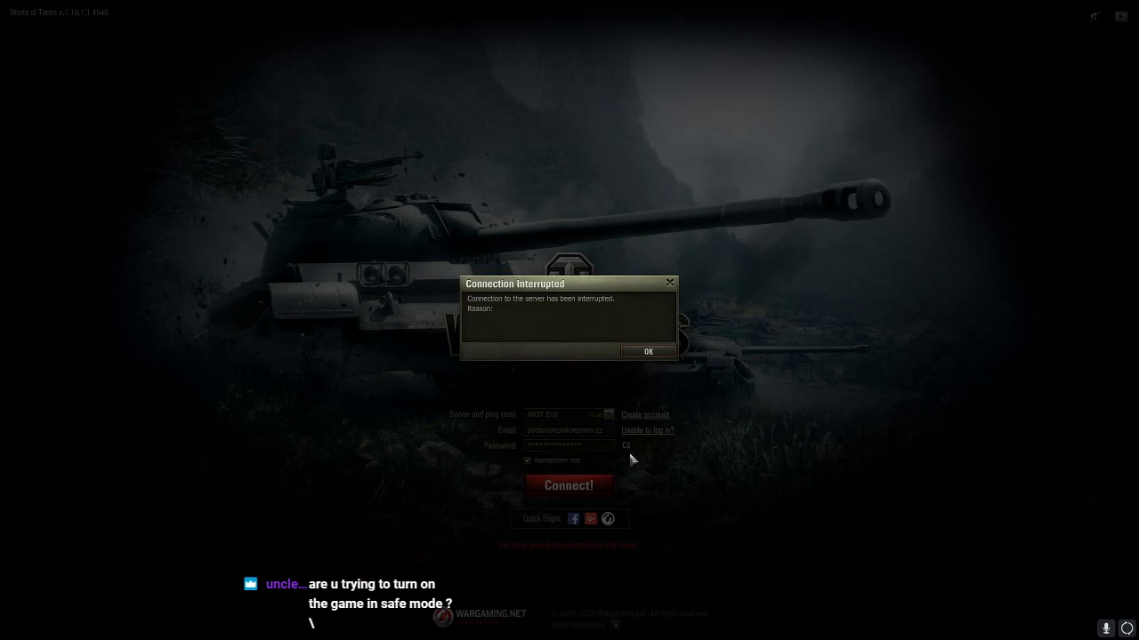
Dismiss the connection notice and exit World of Tanks through the Esc menu
left_click(644, 353)
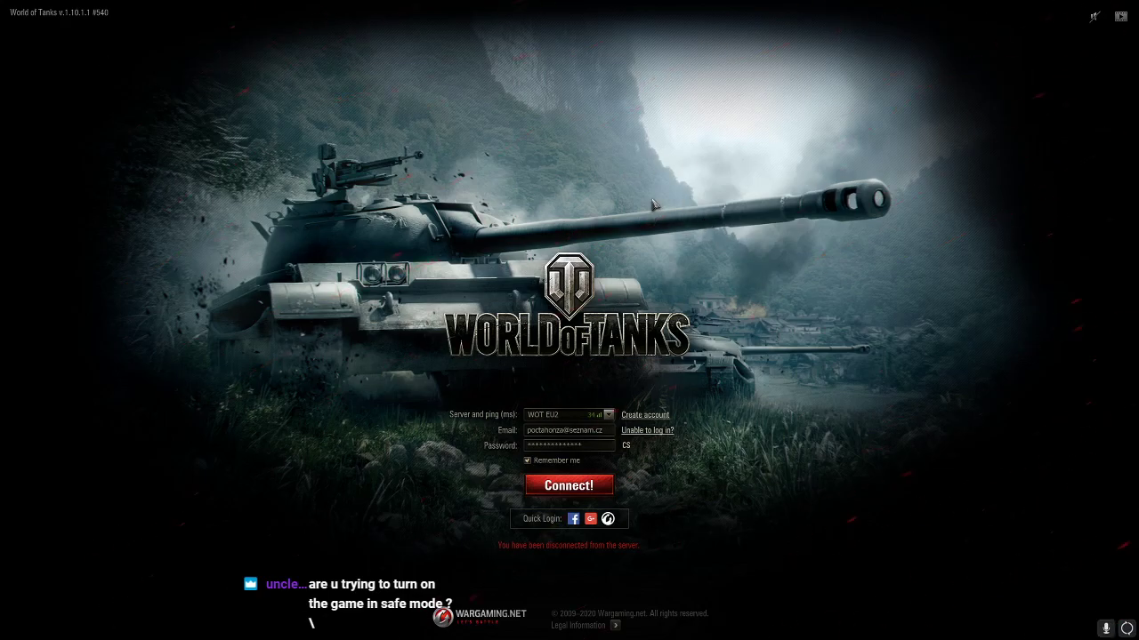
key("Escape")
left_click(511, 411)
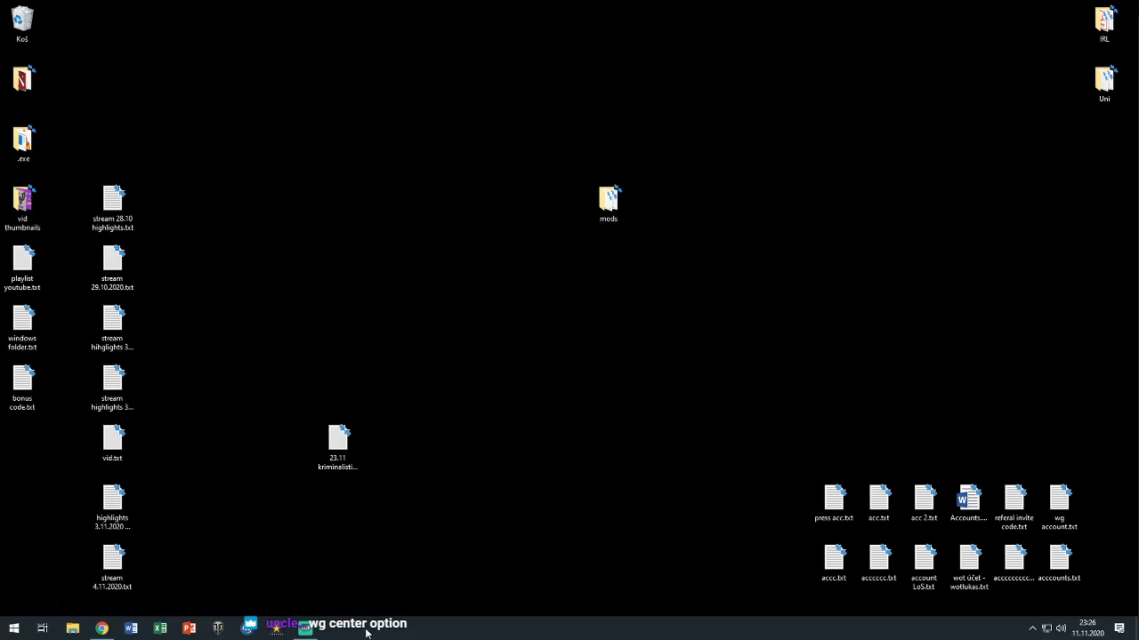
Launch Wargaming.net Game Center by searching 'cen' from the Start menu
key("super")
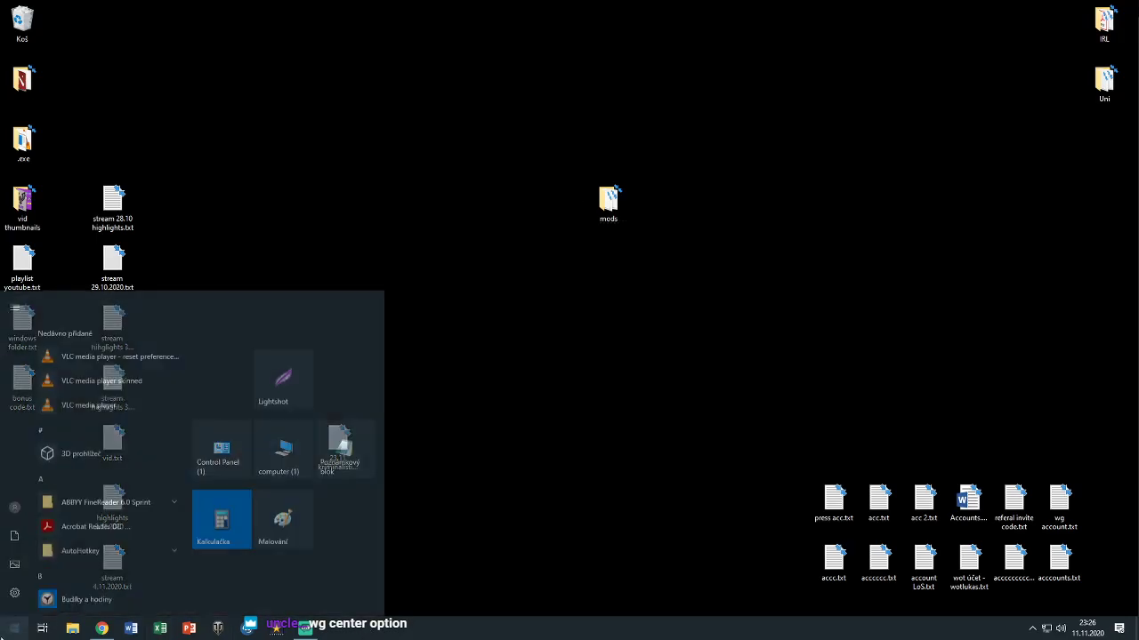
type("cen")
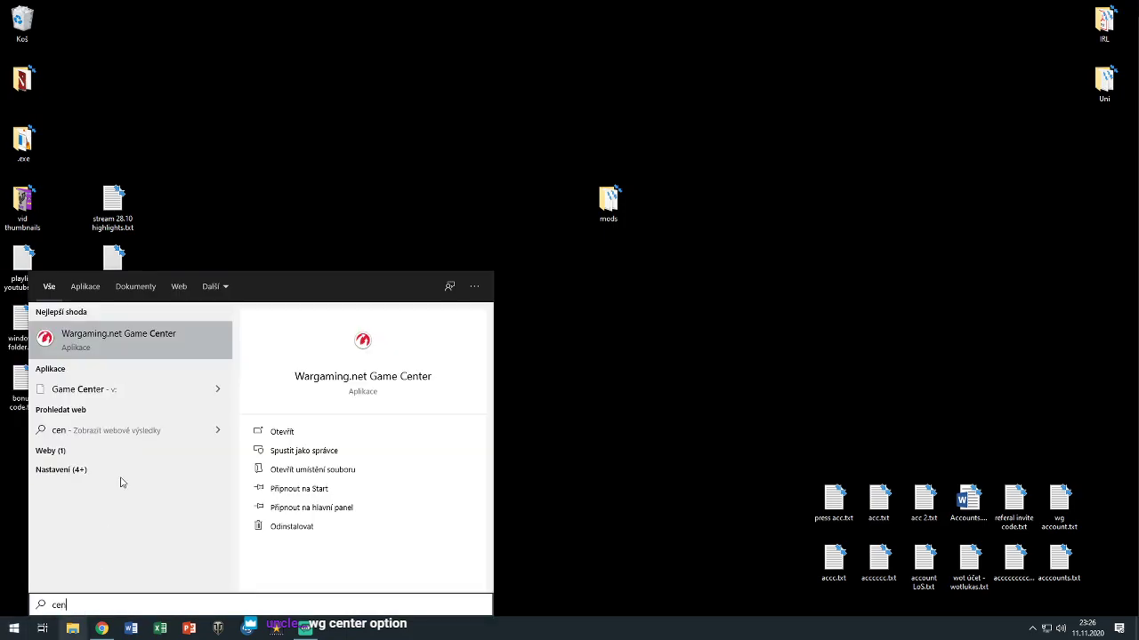
left_click(150, 348)
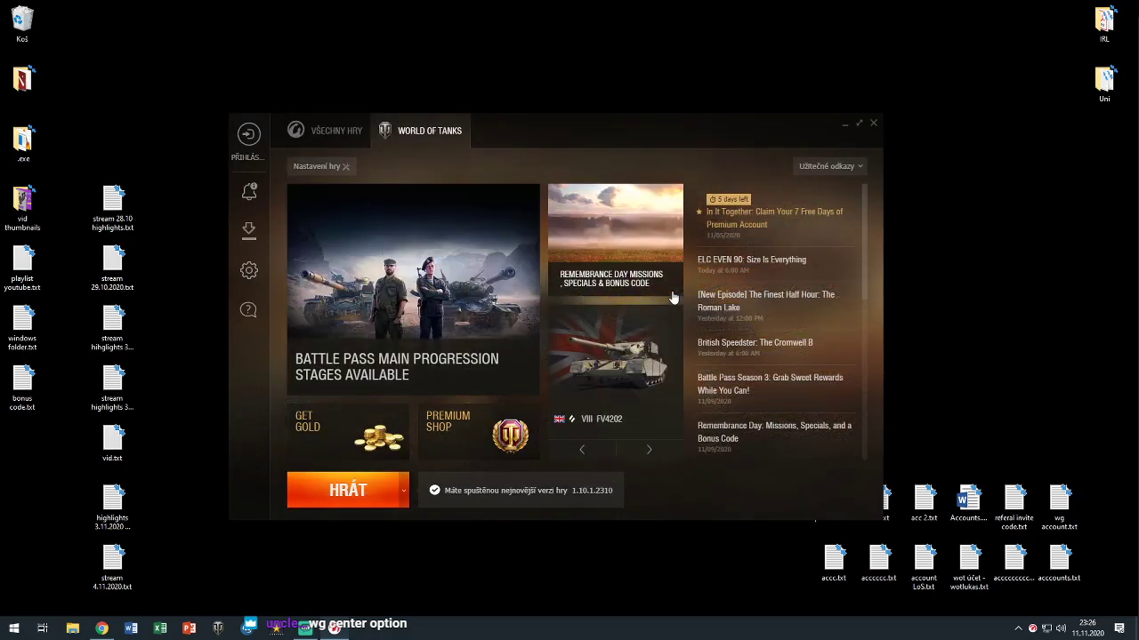
Change the Game Center interface language from Czech to English and save
left_click(250, 270)
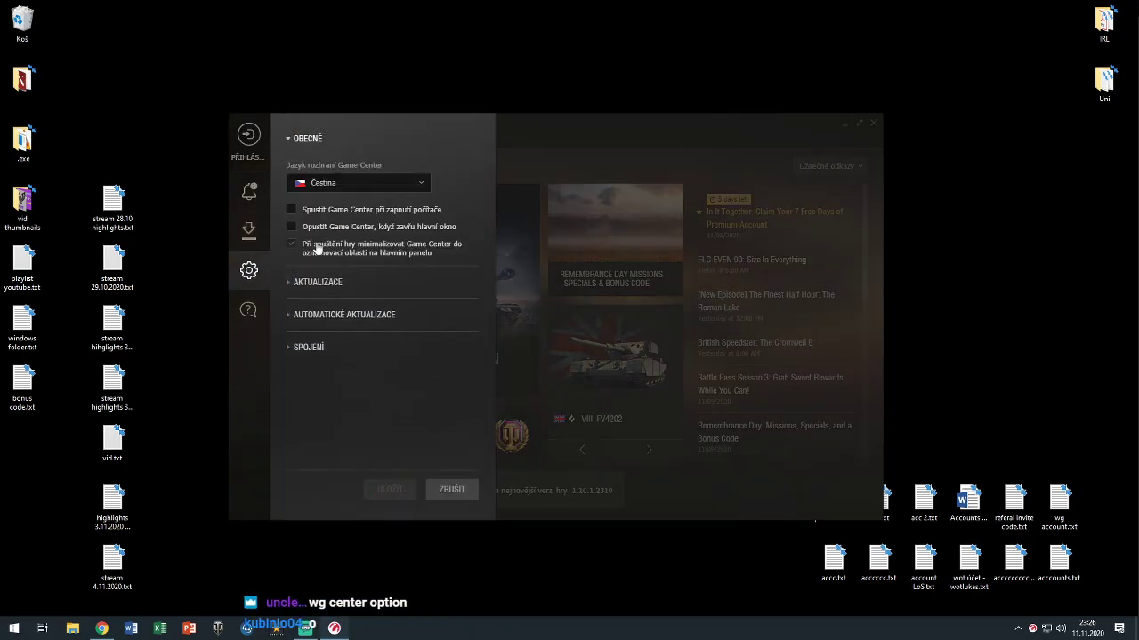
left_click(350, 185)
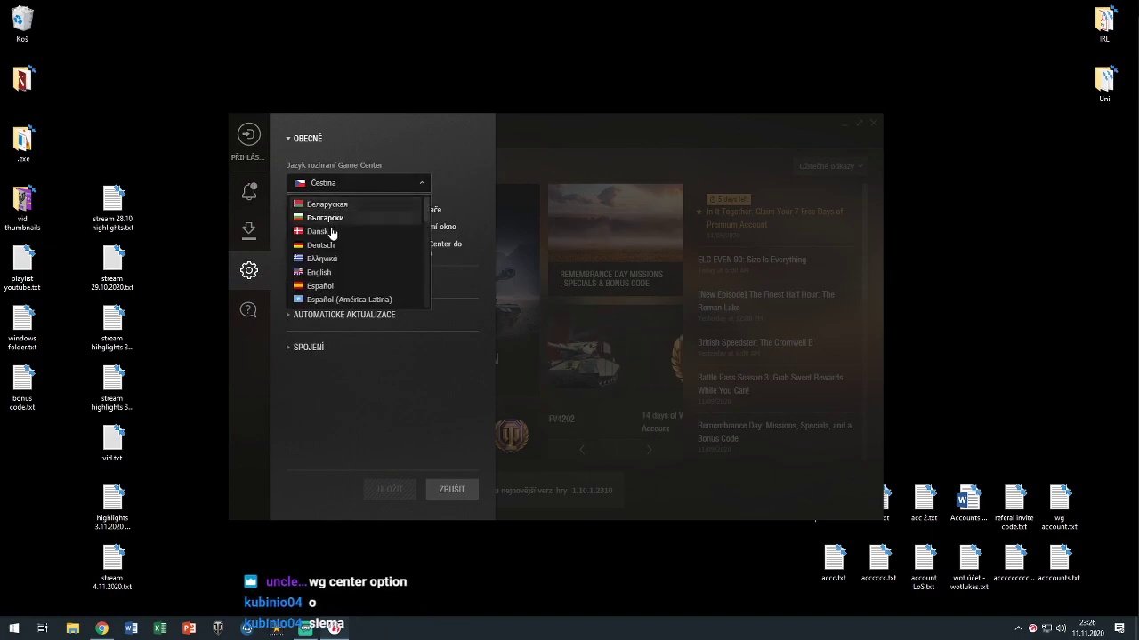
left_click(322, 271)
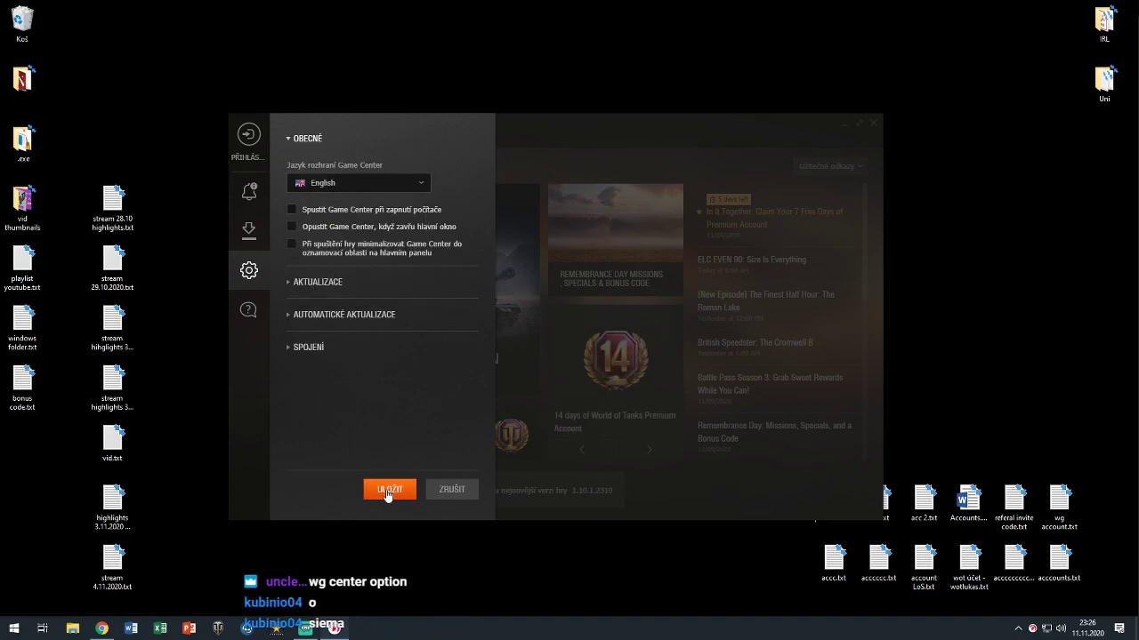
left_click(389, 491)
left_click(404, 496)
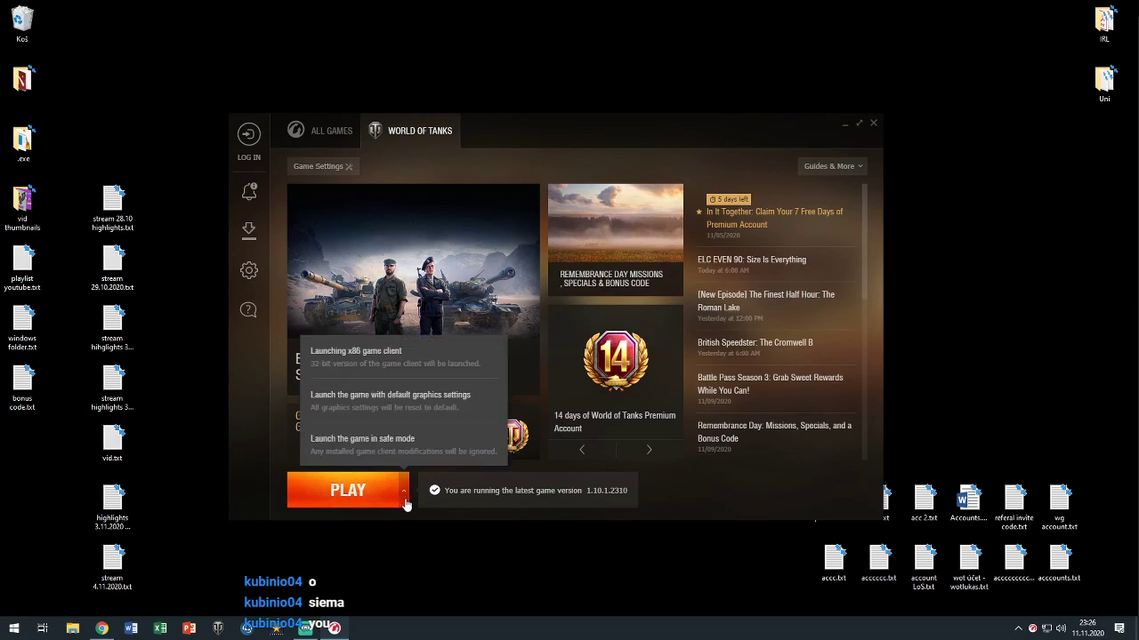
Choose the safe-mode launch, overwrite the login field with junk text, then cancel the form
left_click(436, 453)
key("ctrl+a")
type("qqqqqqqqqqqqqqqqqqqqqqqqqqqqqqqqqqqq")
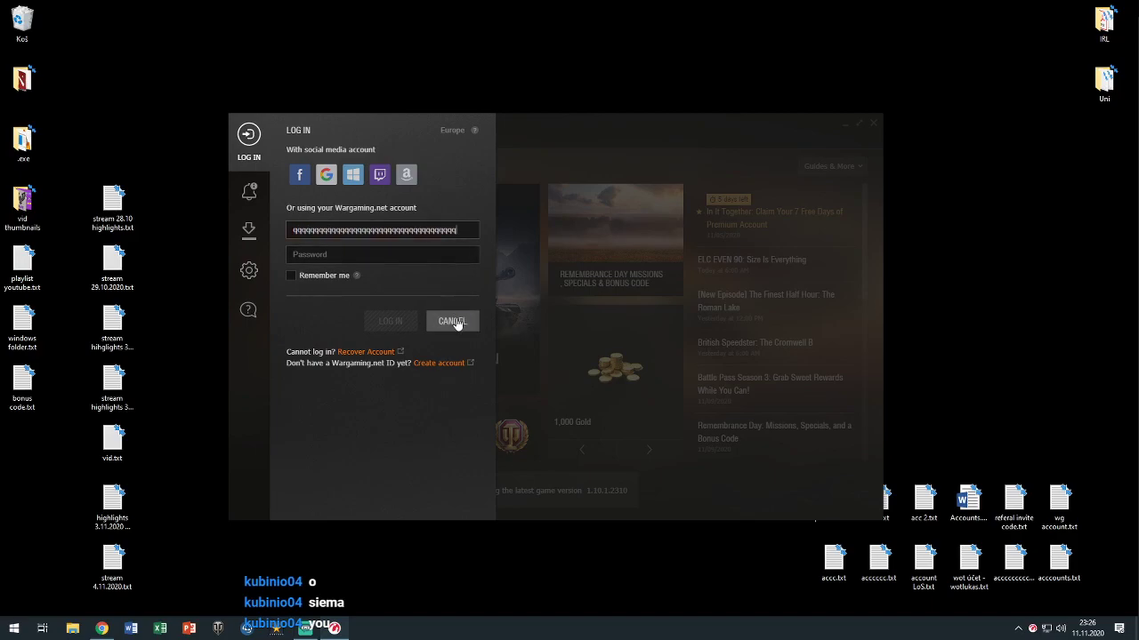
left_click(451, 322)
Relaunch in safe mode, enter the account e-mail and password, and submit
left_click(403, 498)
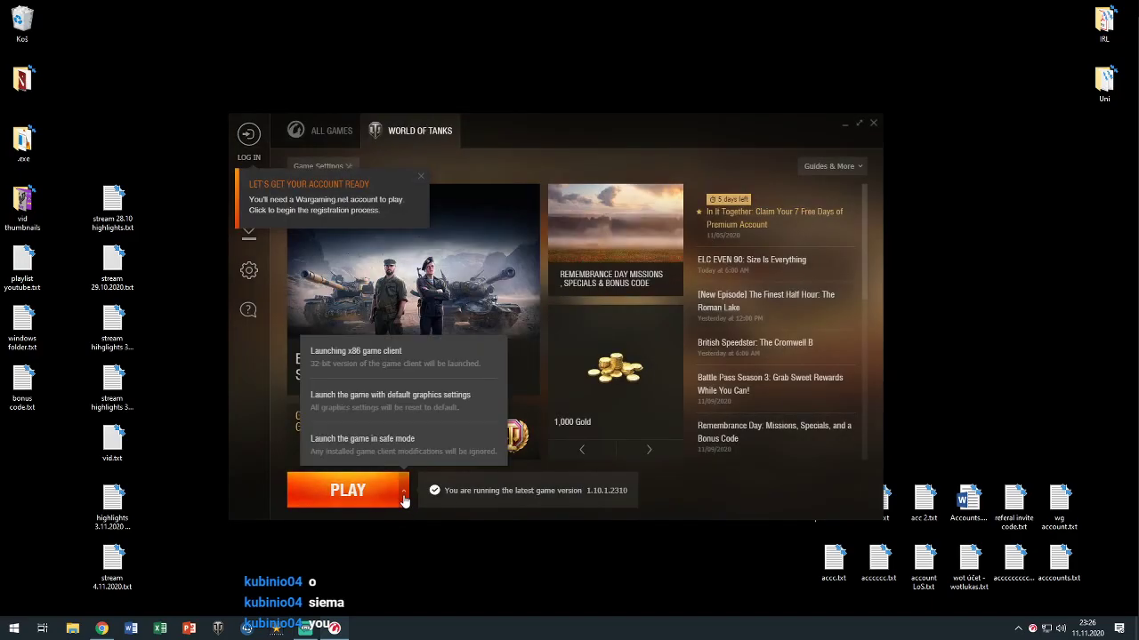
left_click(383, 446)
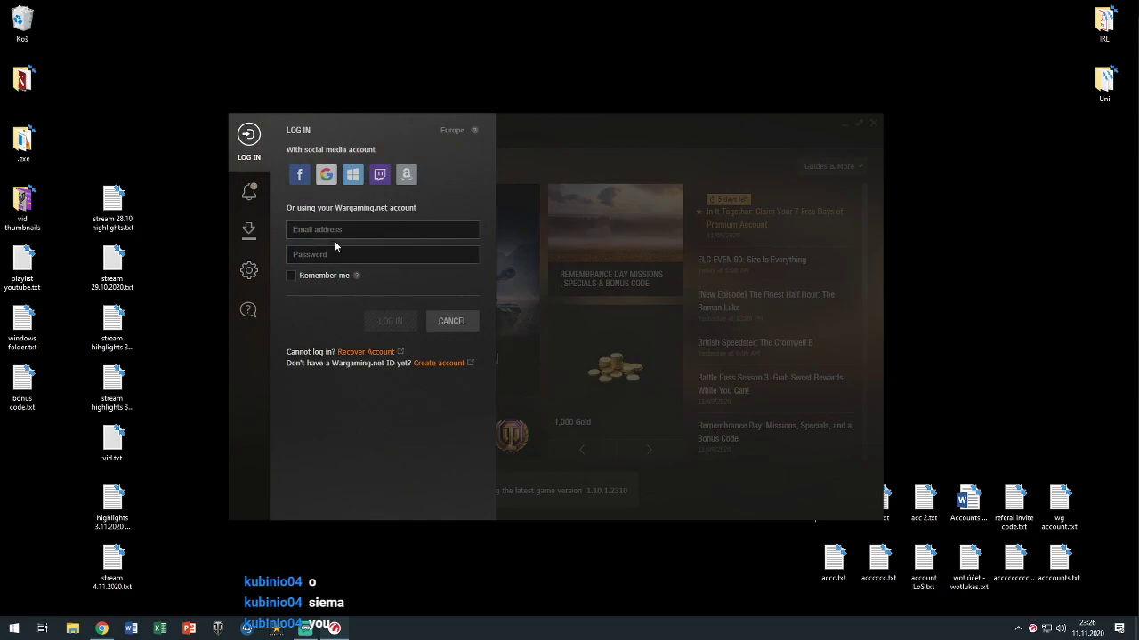
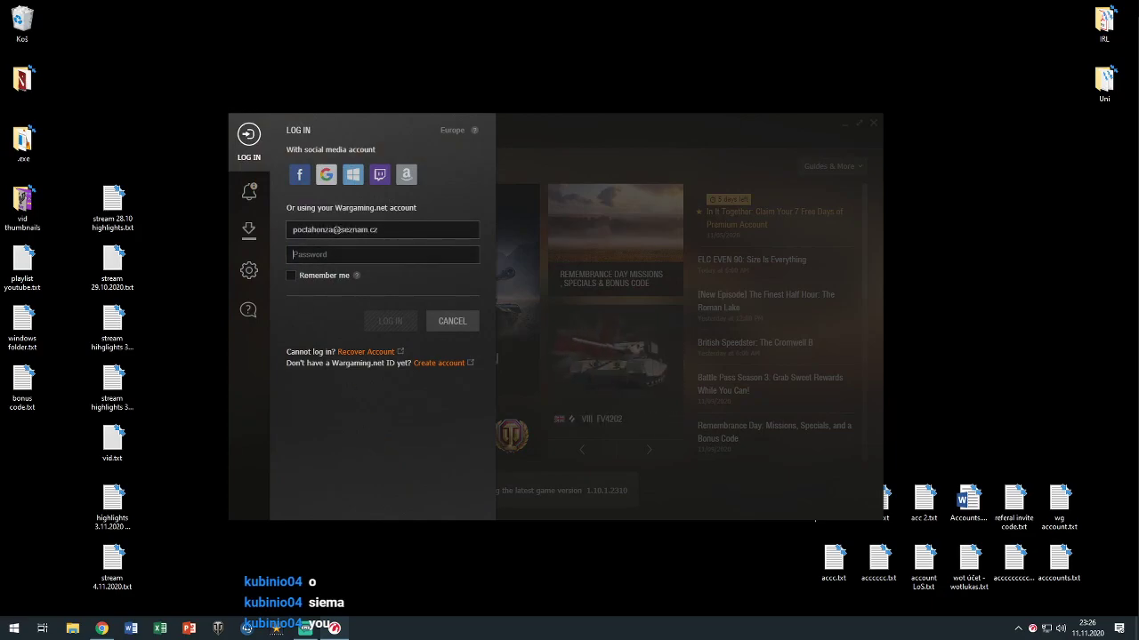
type("*")
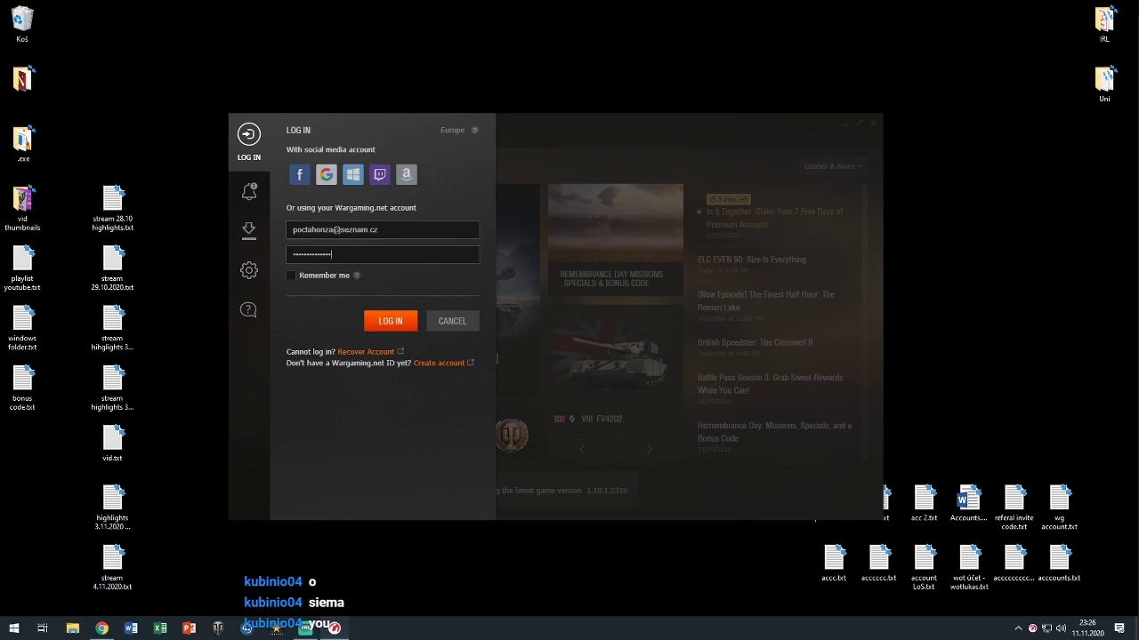
key("Return")
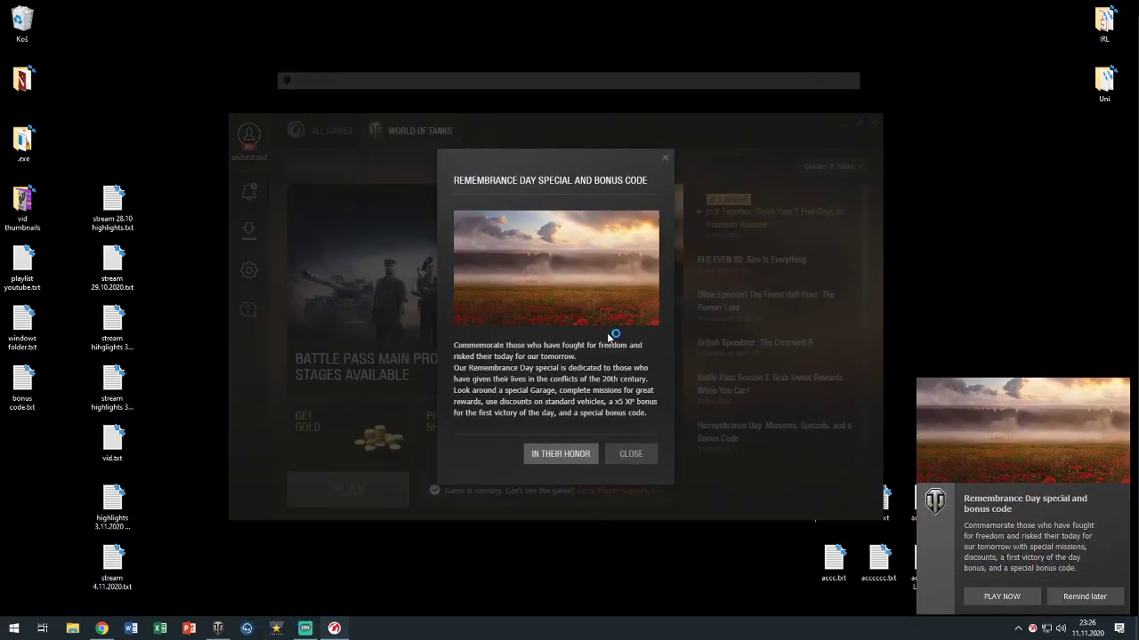
Close the Remembrance Day dialog, postpone its notification, minimise the launcher and keep waiting
left_click(625, 455)
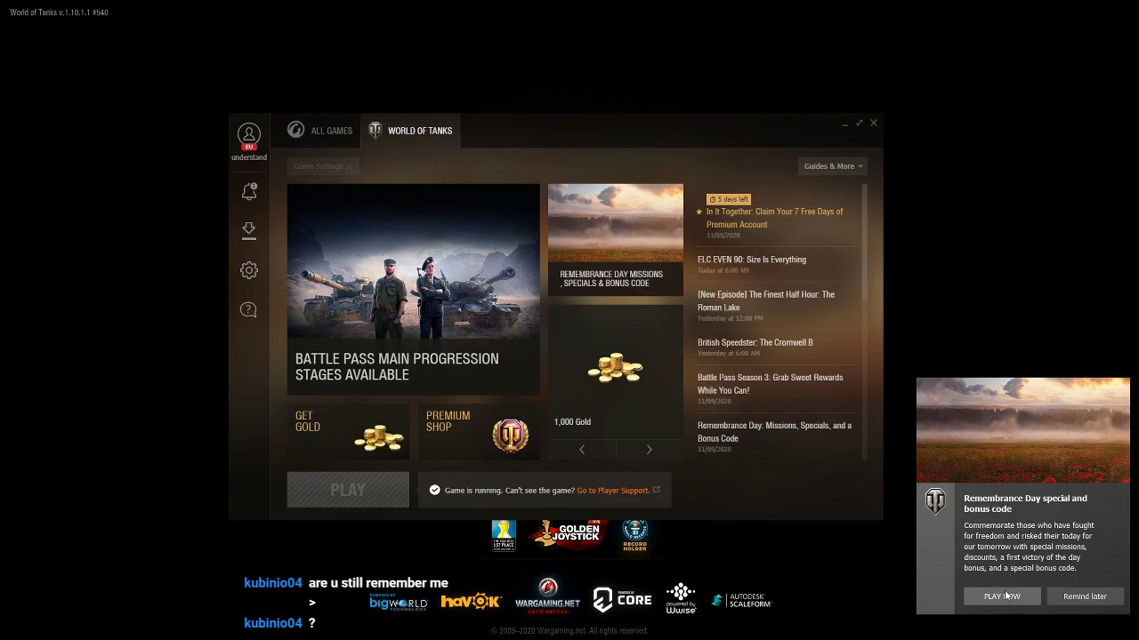
left_click(1103, 605)
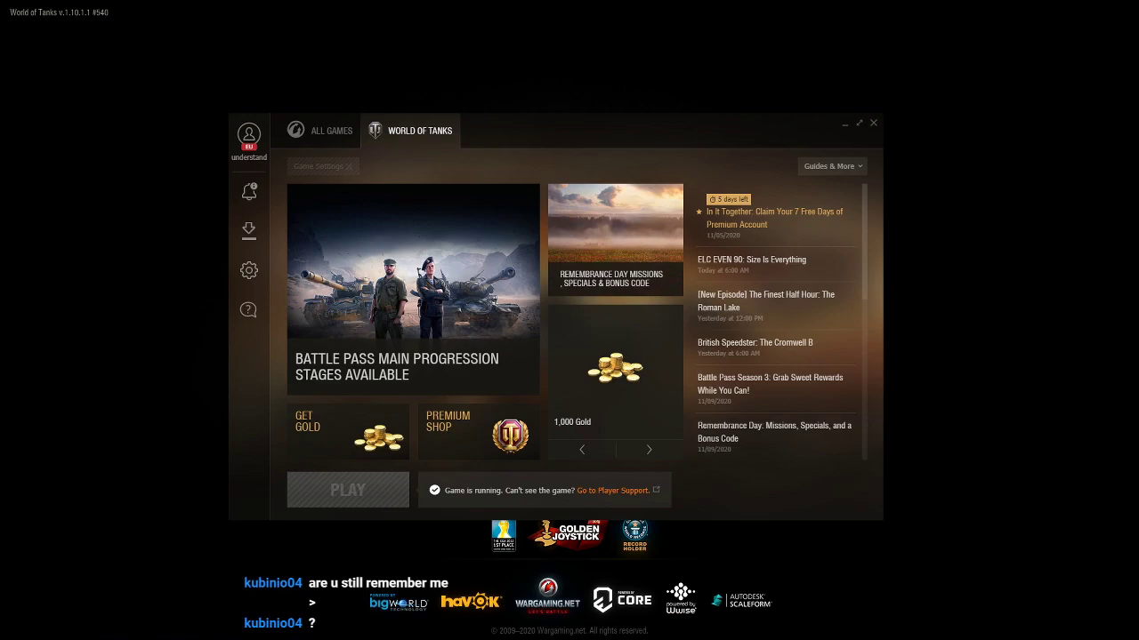
left_click(844, 125)
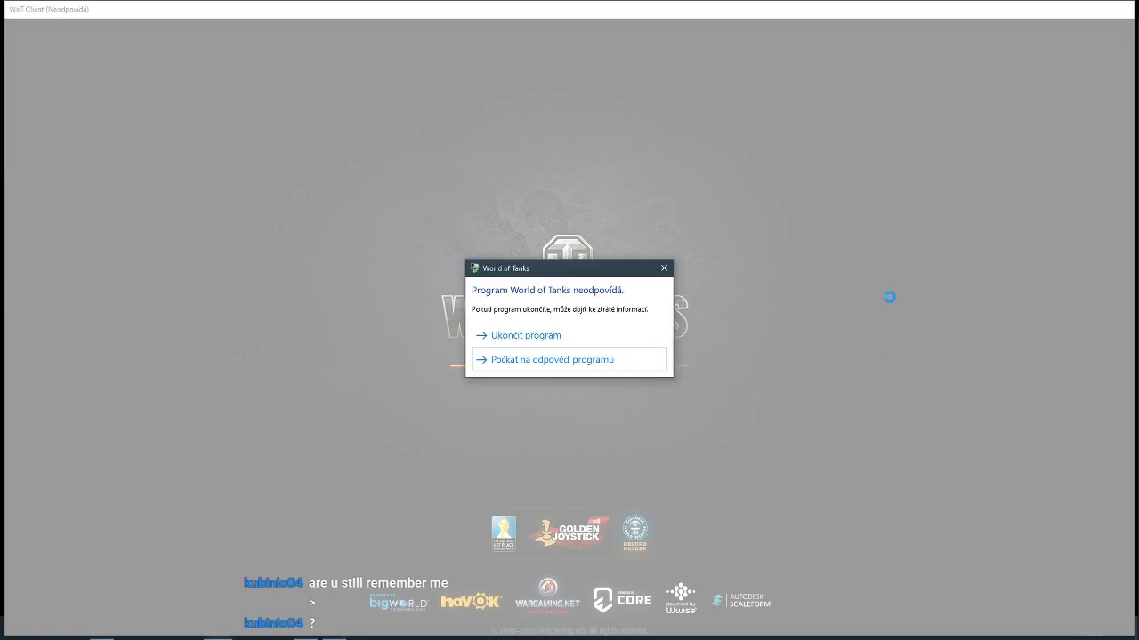
key("Return")
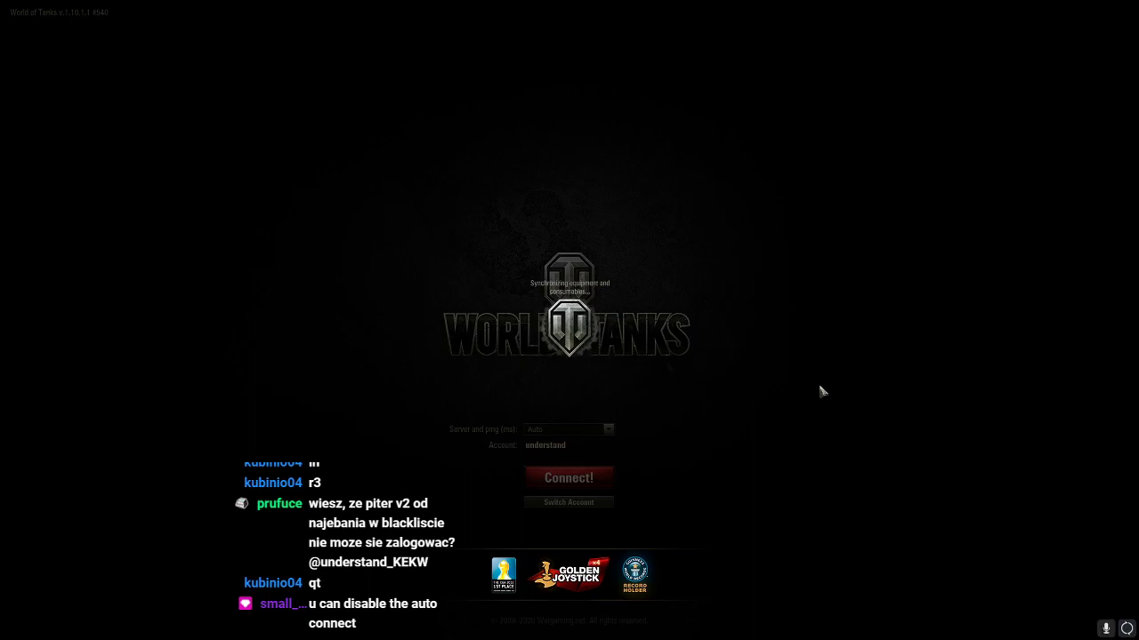
Review Game Center's connection, update and General settings, then cancel without saving
key("alt+Tab")
key("alt+Tab")
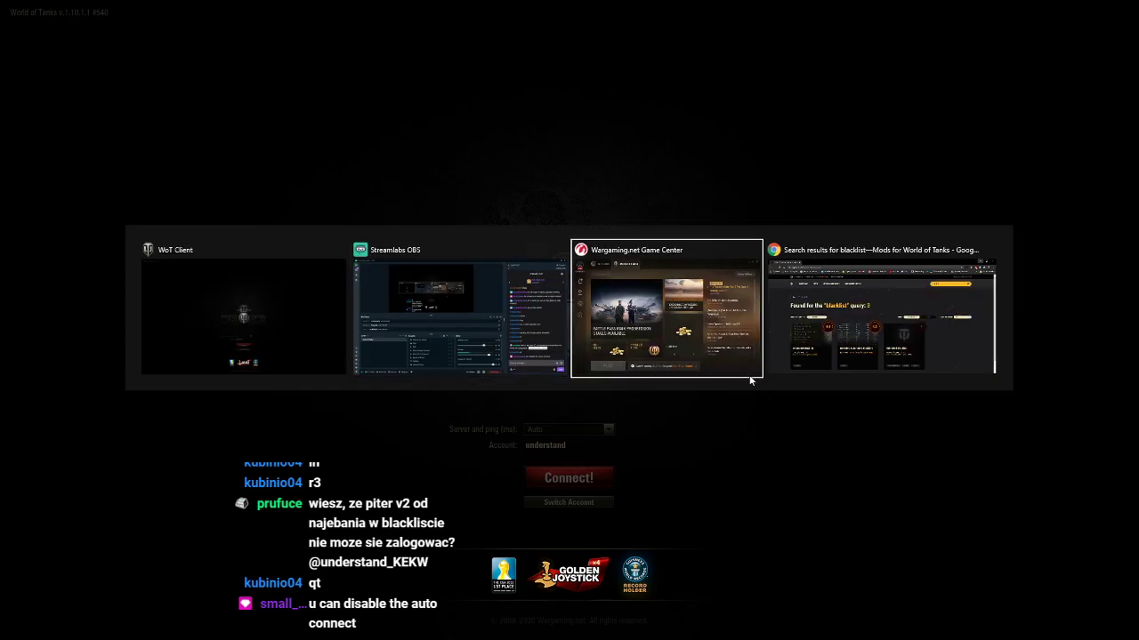
left_click(751, 376)
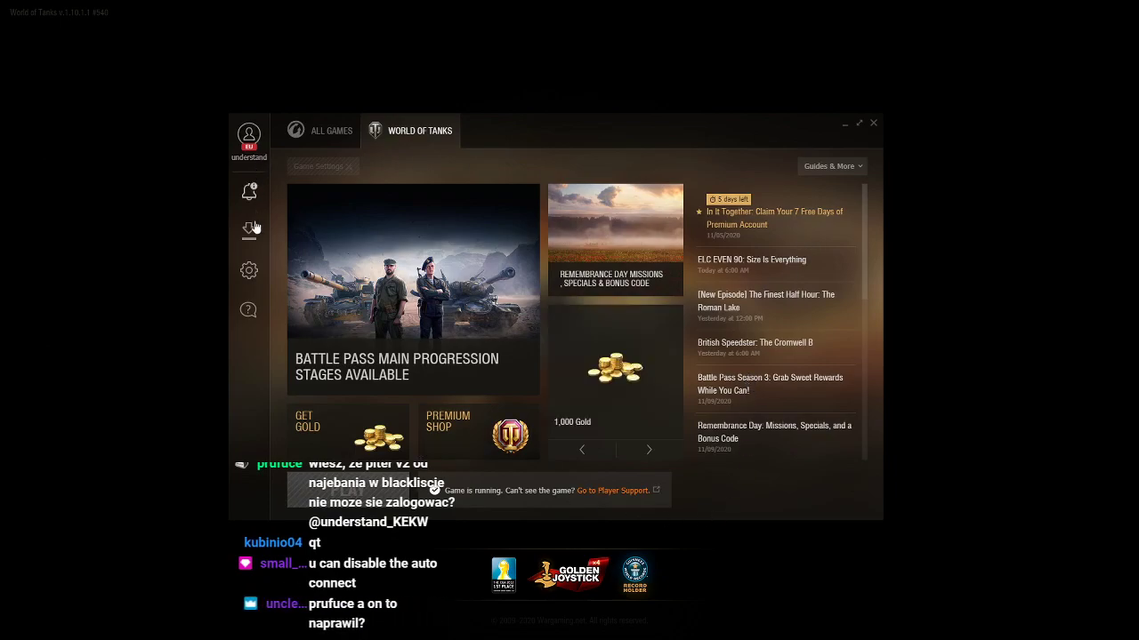
left_click(249, 270)
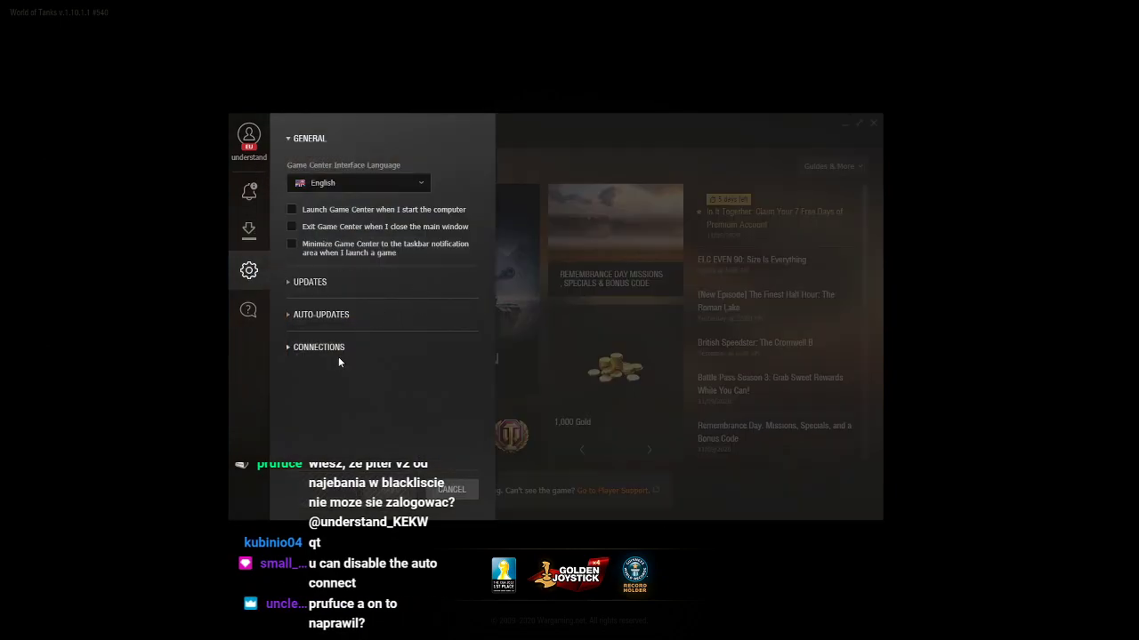
left_click(325, 347)
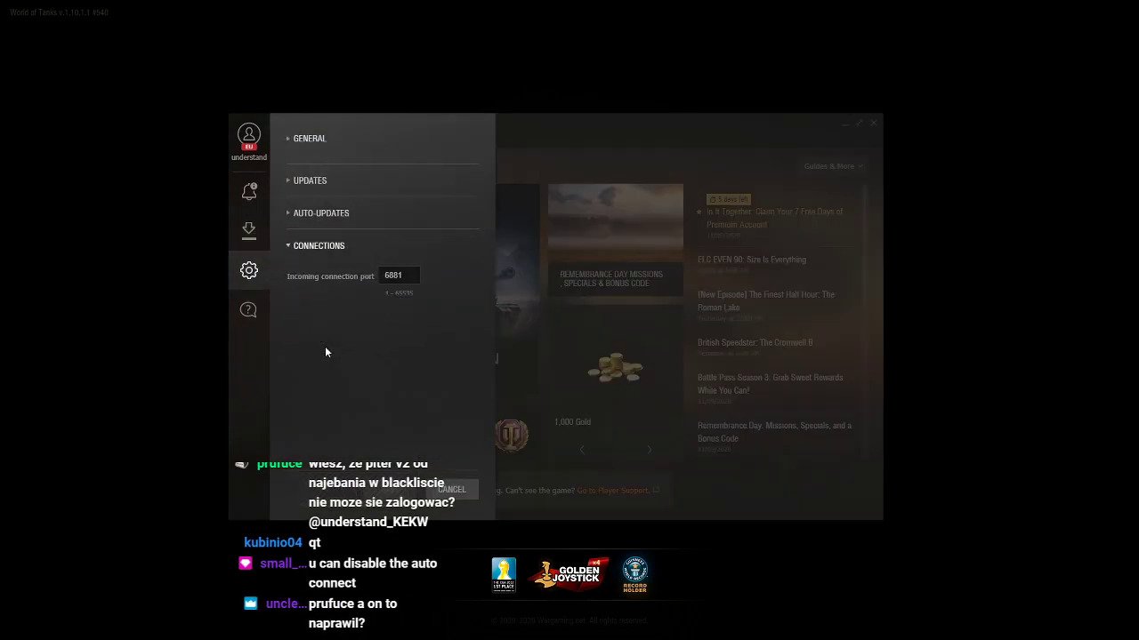
left_click(311, 206)
left_click(326, 274)
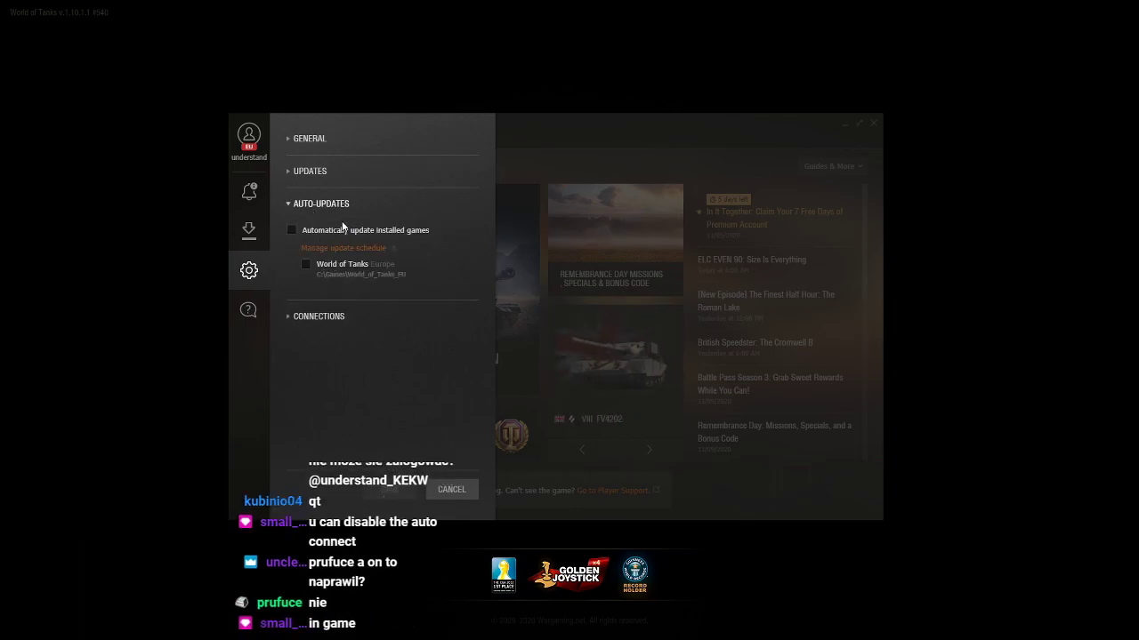
left_click(323, 173)
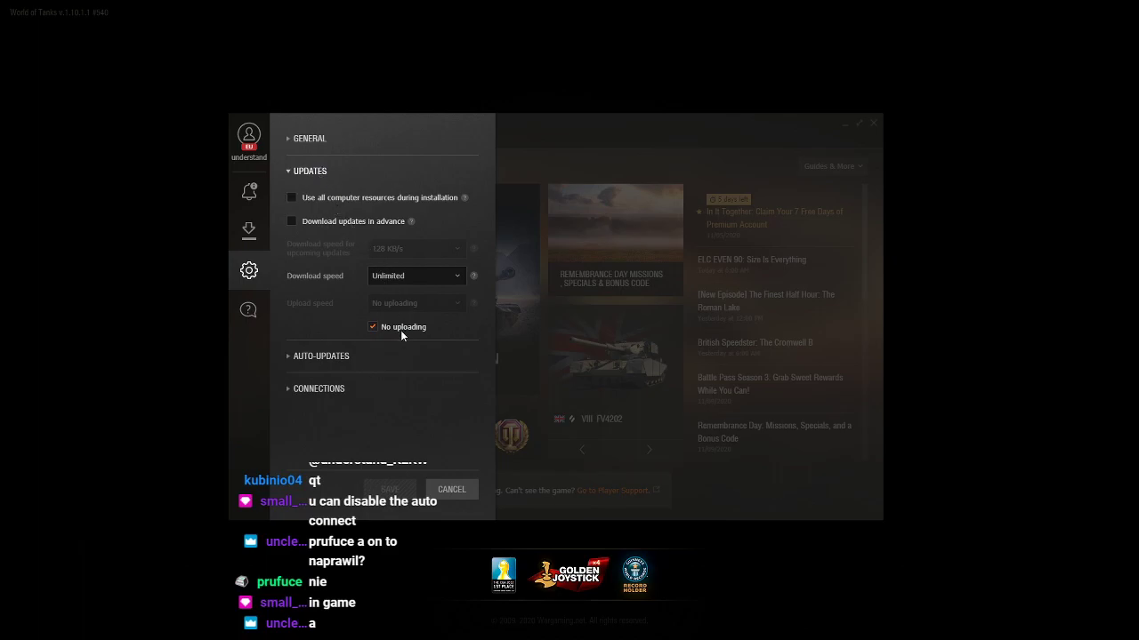
left_click(308, 147)
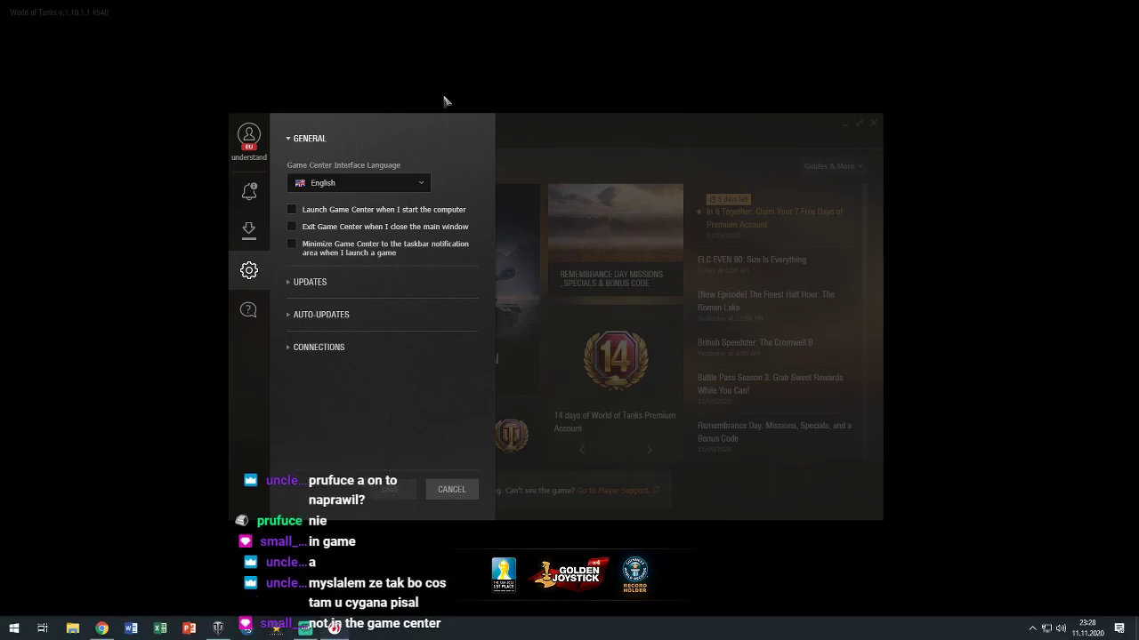
left_click(628, 190)
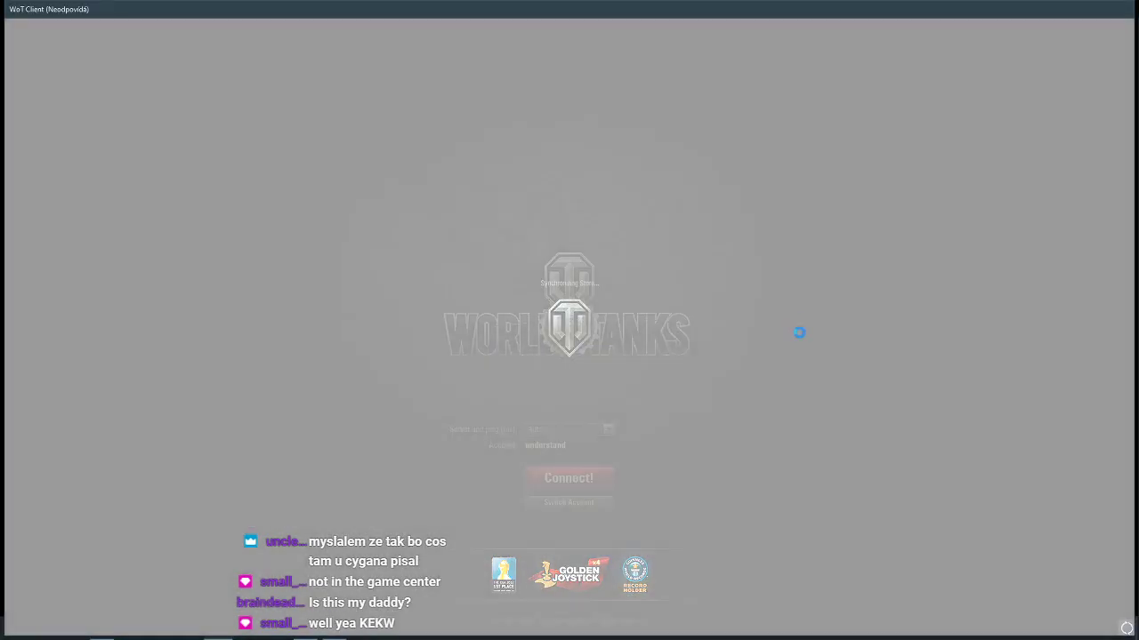
Keep waiting on the frozen World of Tanks client until it reports the connection was interrupted
left_click(795, 342)
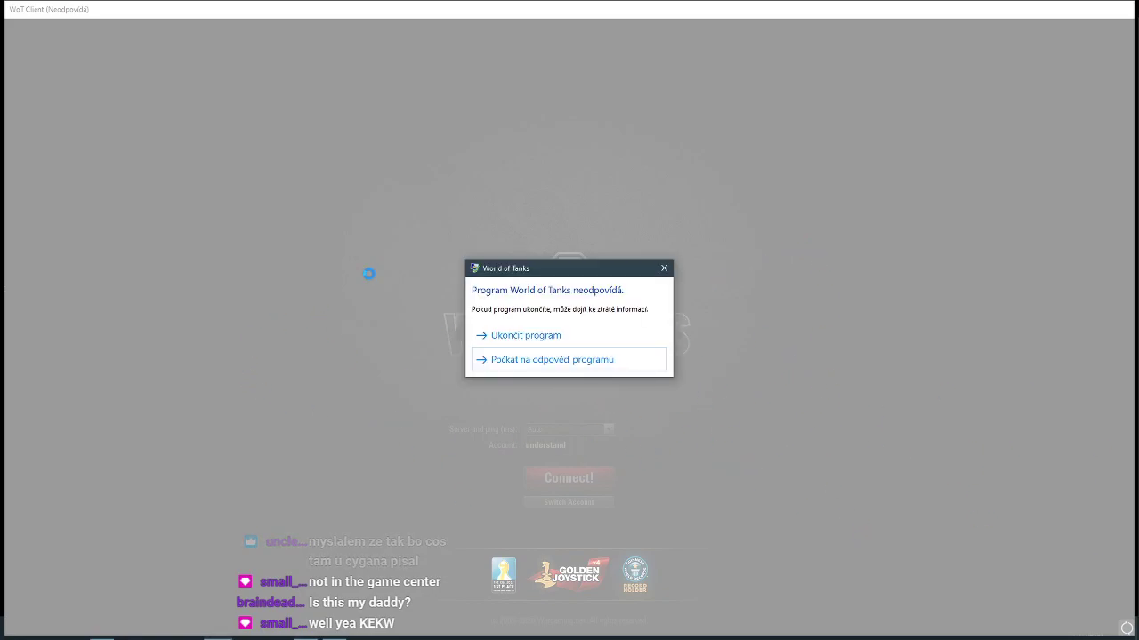
left_click(569, 366)
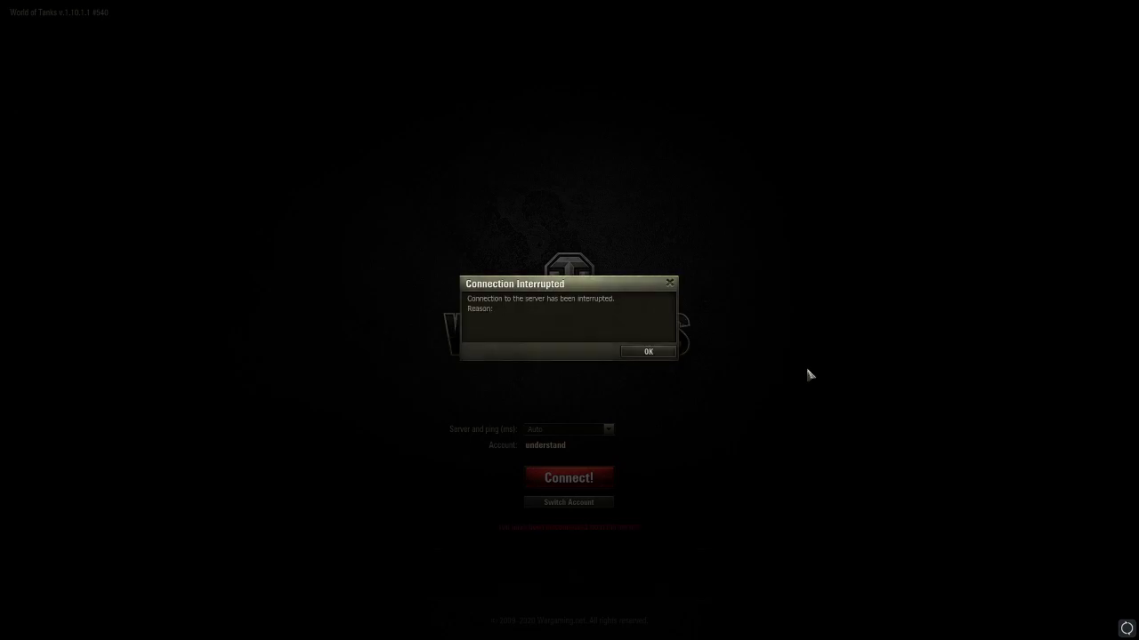
Dismiss the Connection Interrupted notice and connect to the WOT EU1 server
left_click(646, 354)
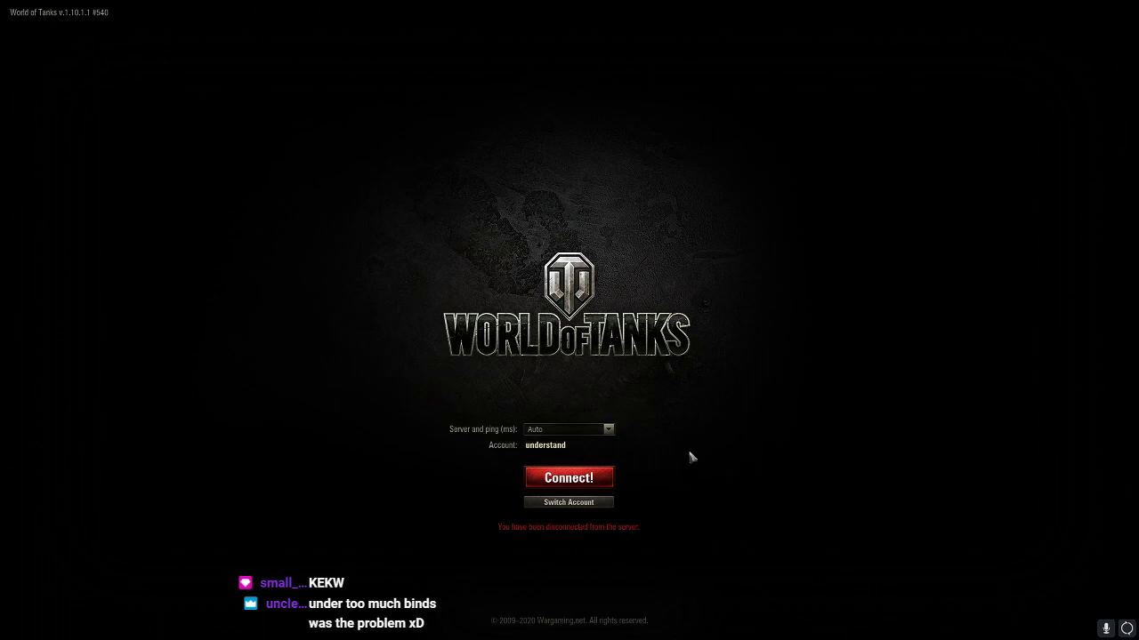
left_click(563, 430)
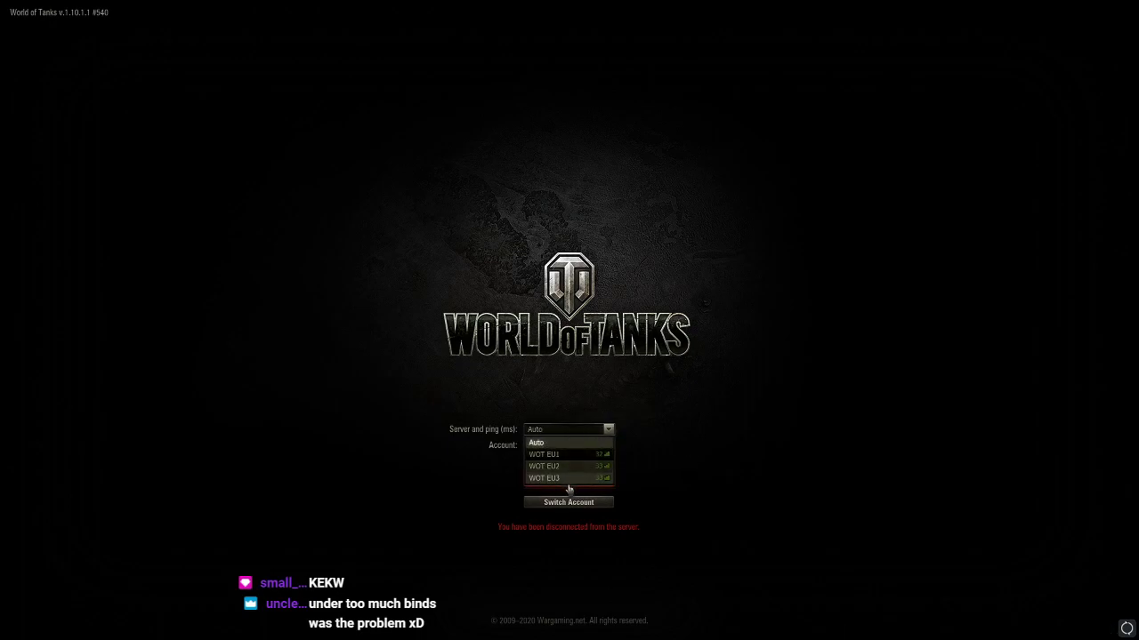
left_click(569, 454)
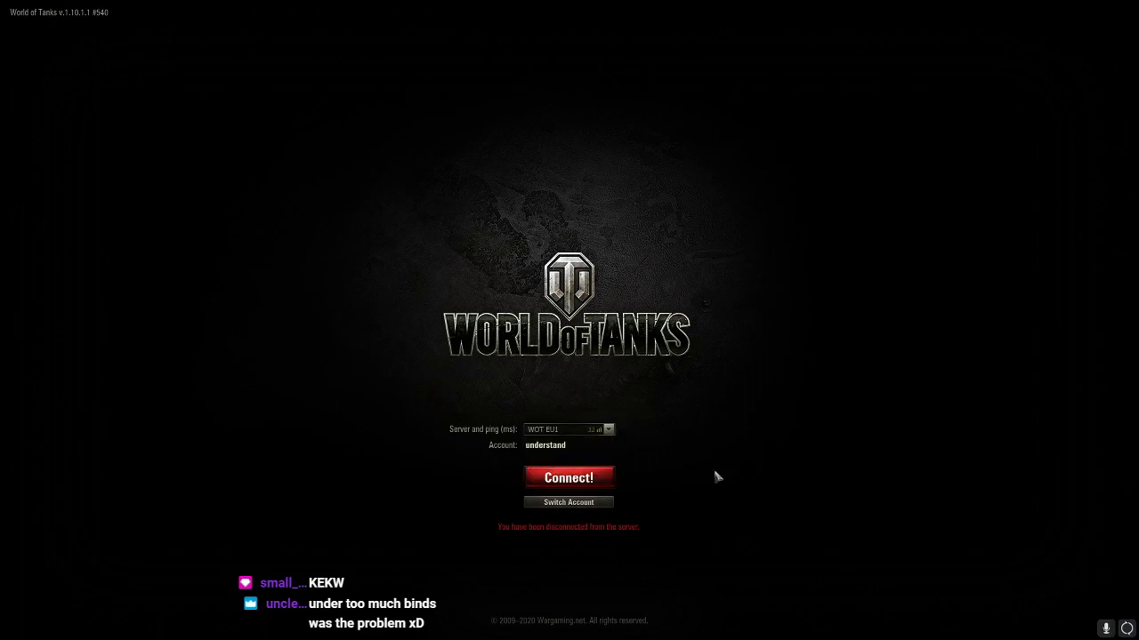
left_click(569, 478)
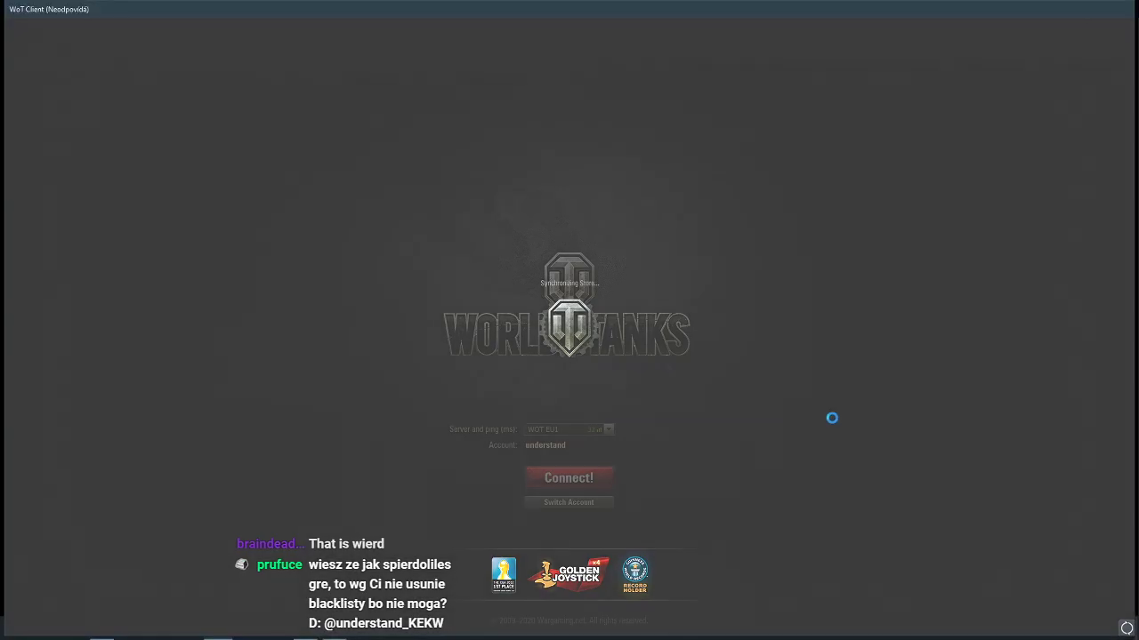
Keep waiting on the unresponsive client, then drop to the desktop with Win+D
left_click(832, 407)
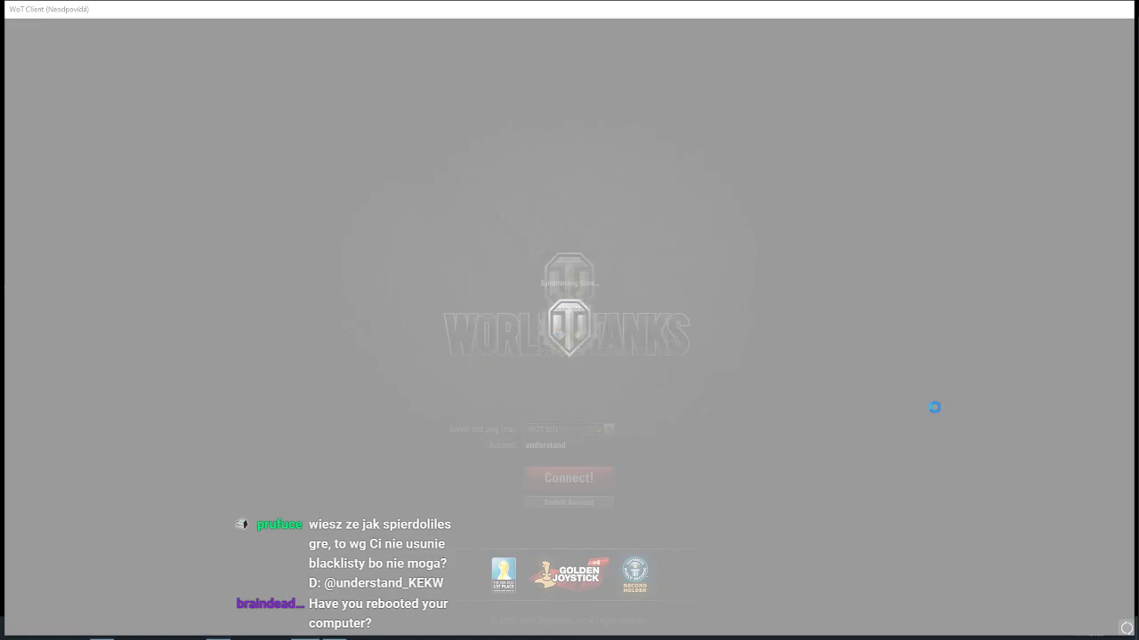
left_click(696, 323)
left_click(529, 367)
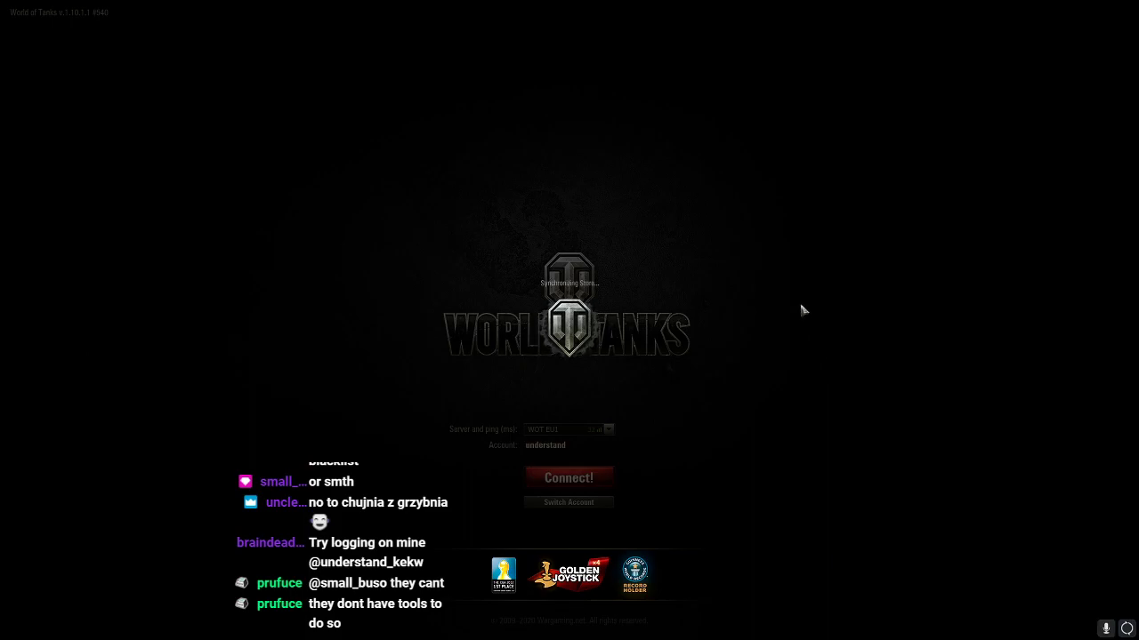
key("super+d")
key("super+d")
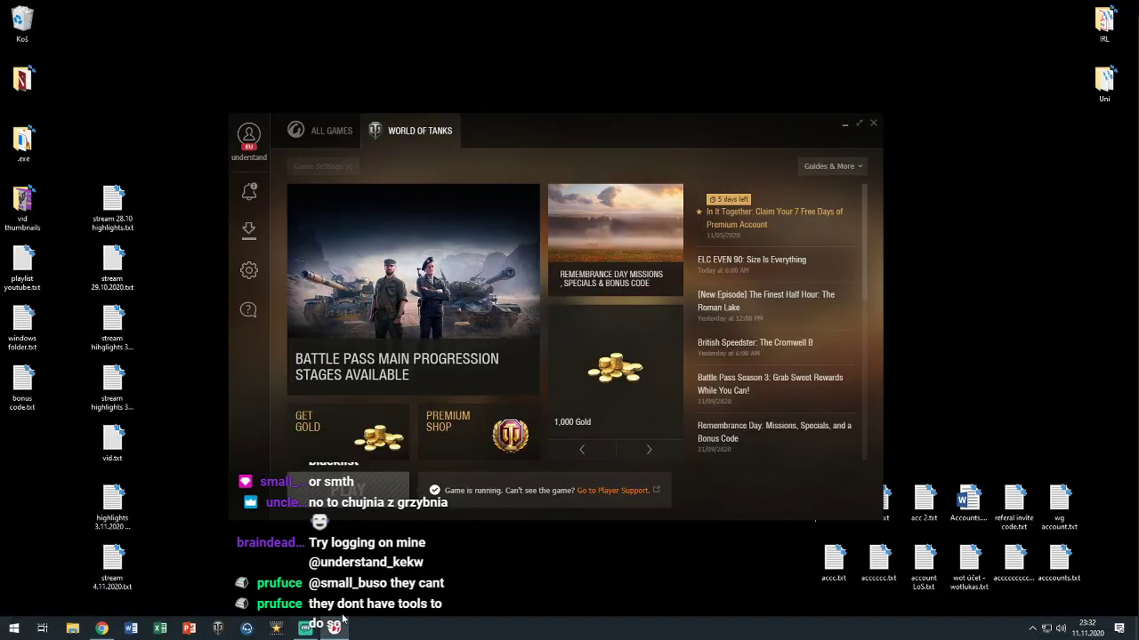
Log out of the Game Center account and forget the saved account
left_click(249, 138)
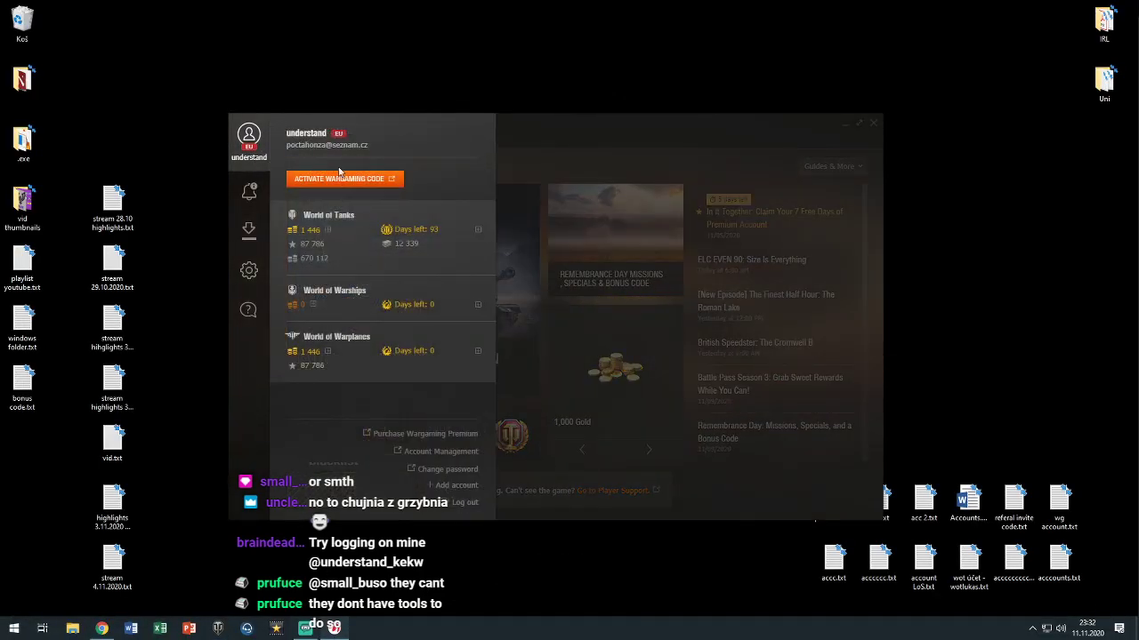
left_click(463, 501)
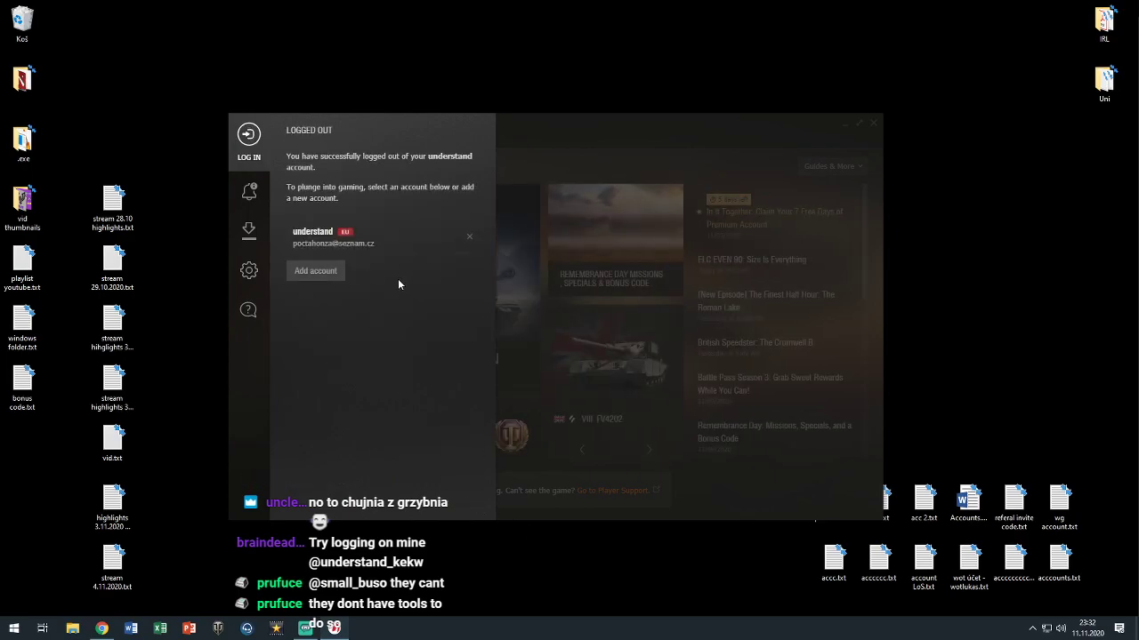
left_click(469, 237)
left_click(589, 370)
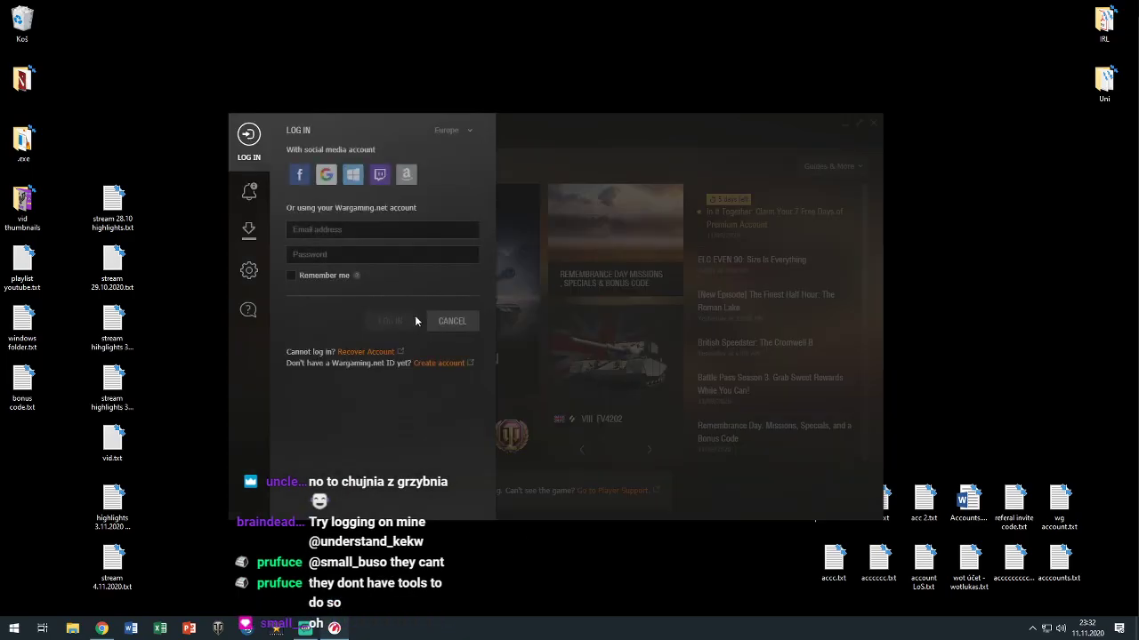
Cancel the login form, close the launcher, and open account LoS.txt on the desktop
left_click(618, 147)
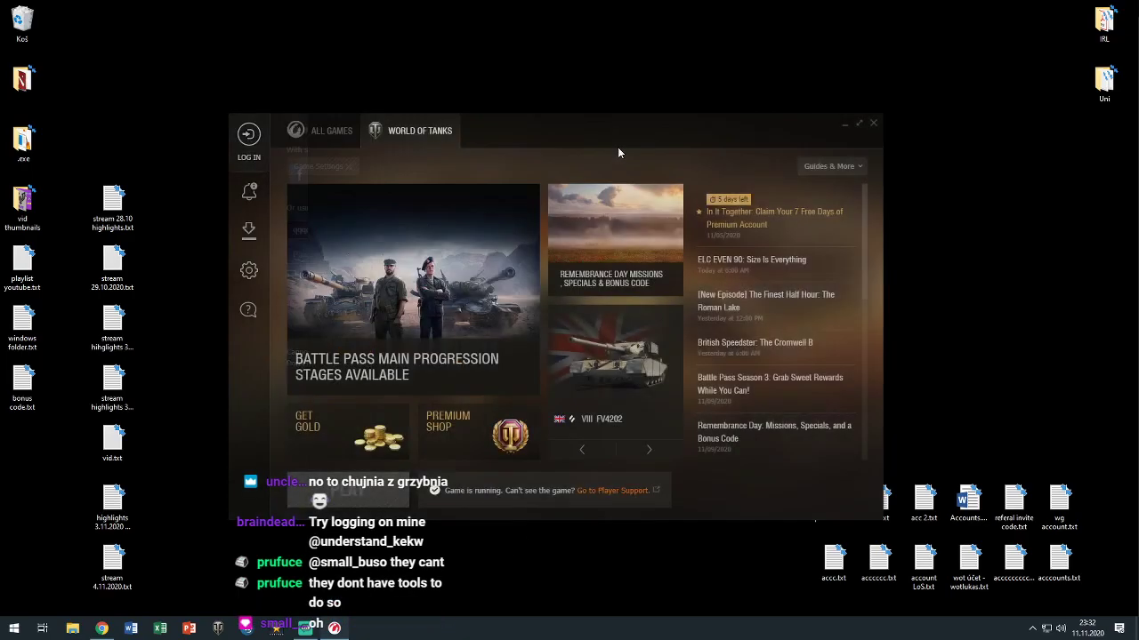
left_click(873, 123)
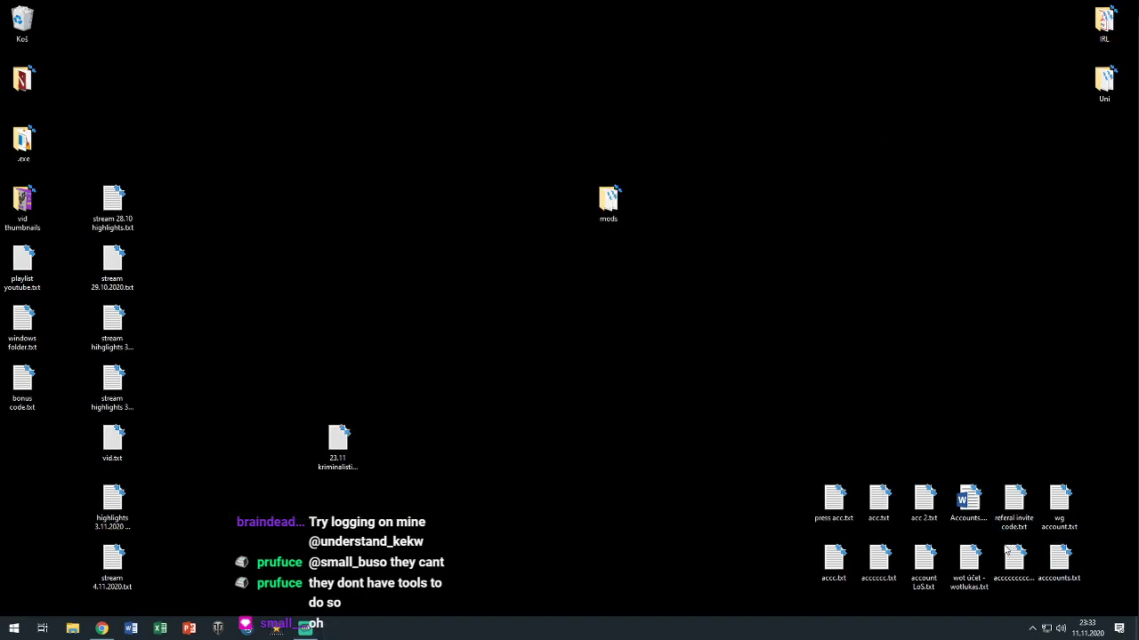
left_click(1032, 629)
left_click(594, 346)
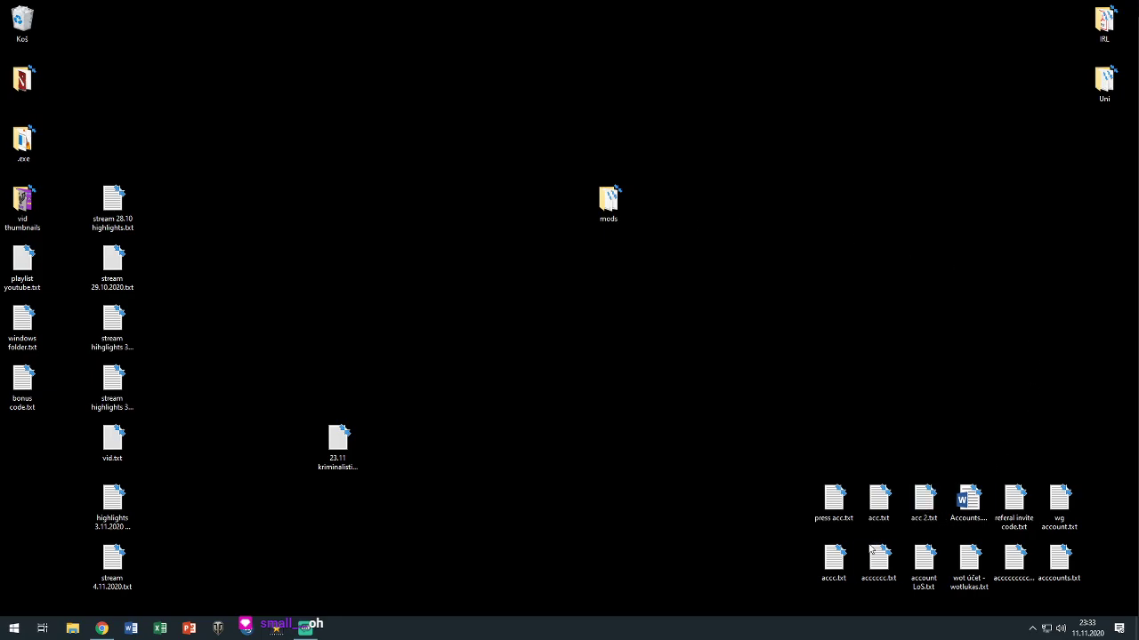
double_click(920, 569)
left_click(217, 631)
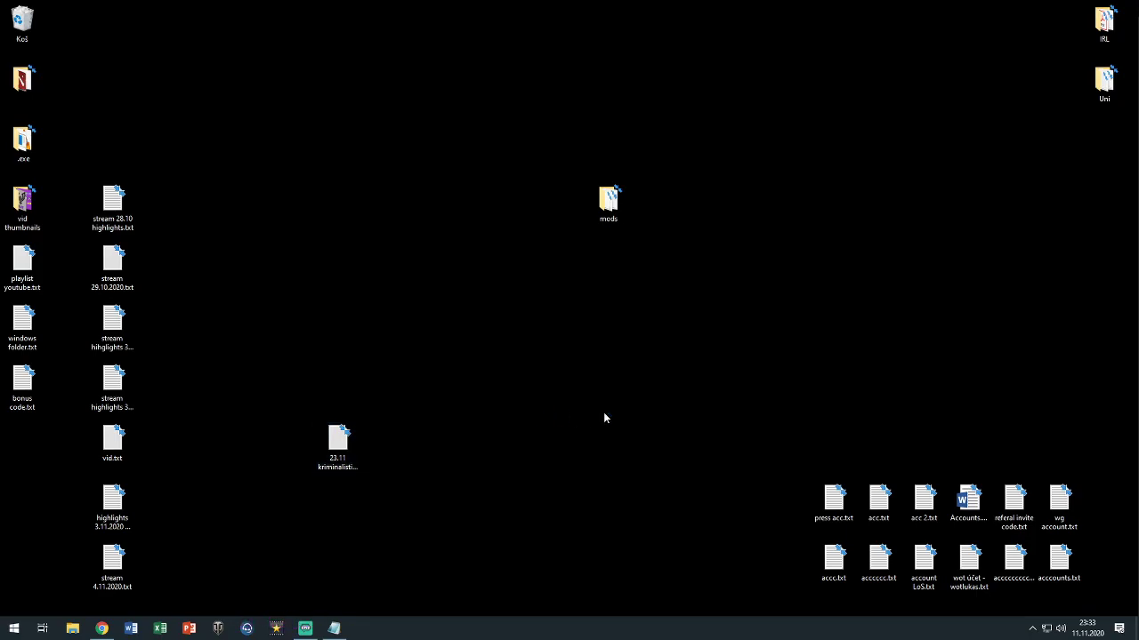
Browse to C:\Games\World_of_Tanks_EU and run WorldOfTanks.exe as administrator
left_click(72, 629)
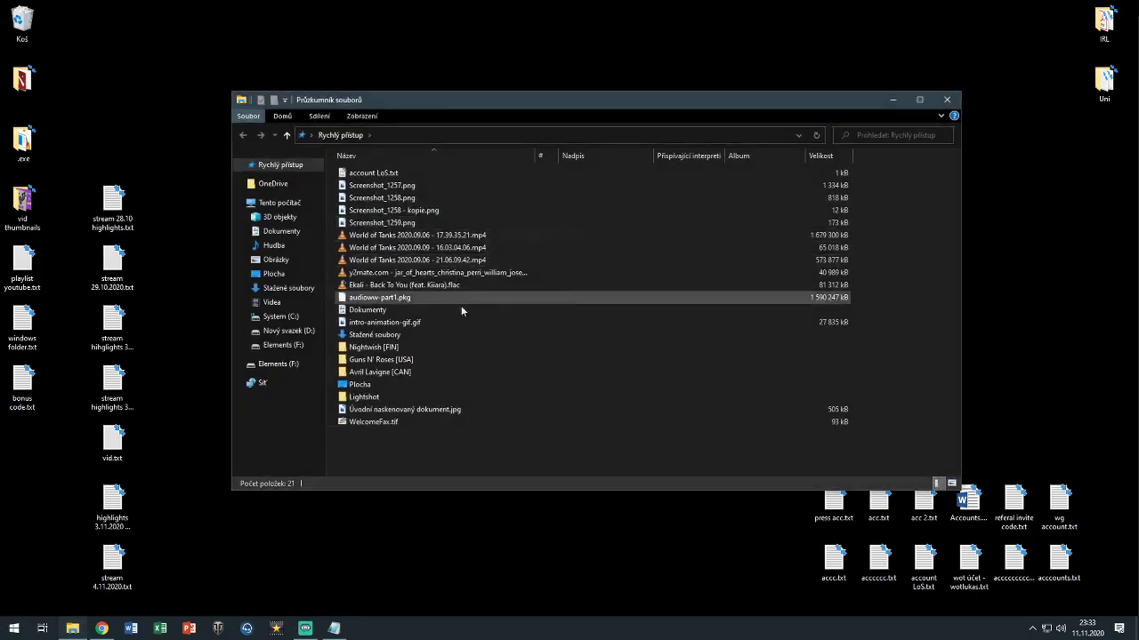
left_click(280, 317)
double_click(385, 196)
left_click(389, 176)
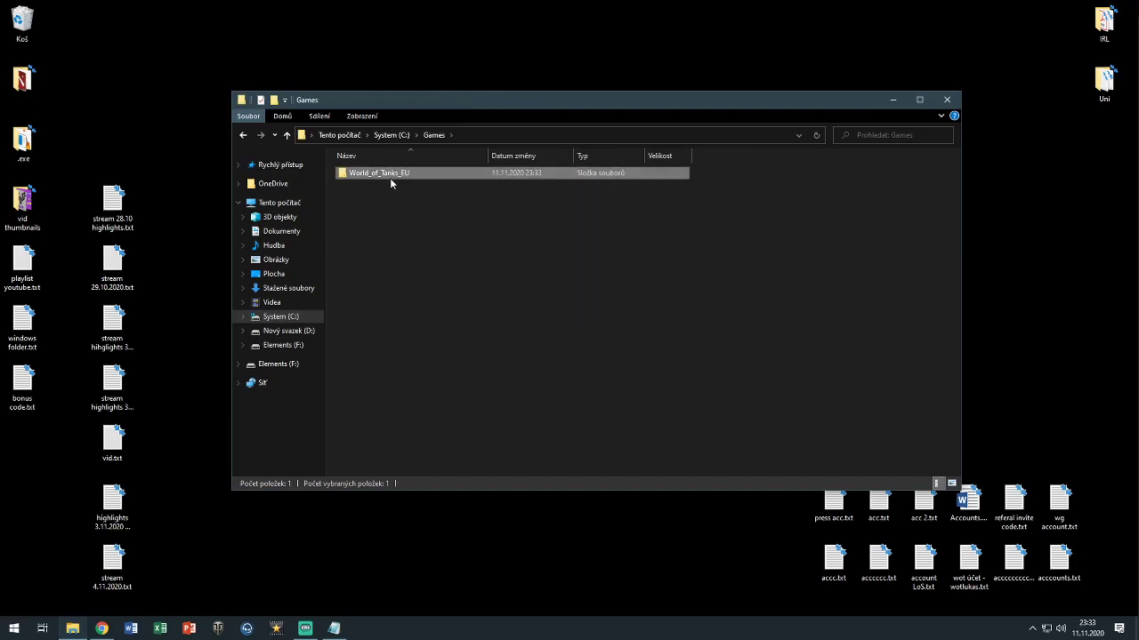
double_click(389, 175)
right_click(387, 434)
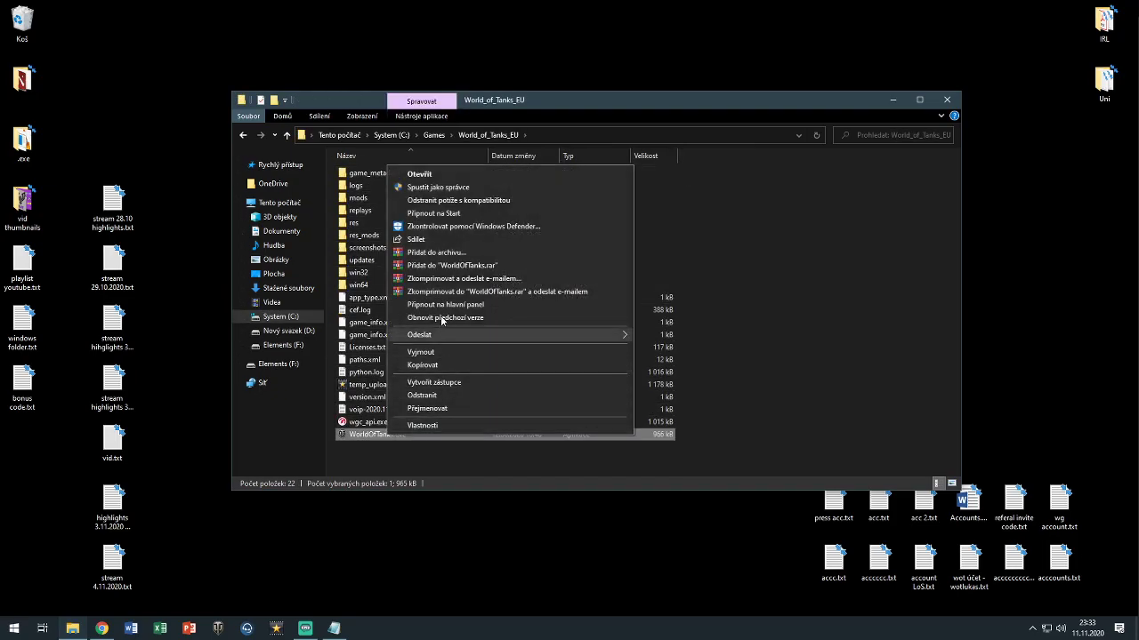
left_click(438, 188)
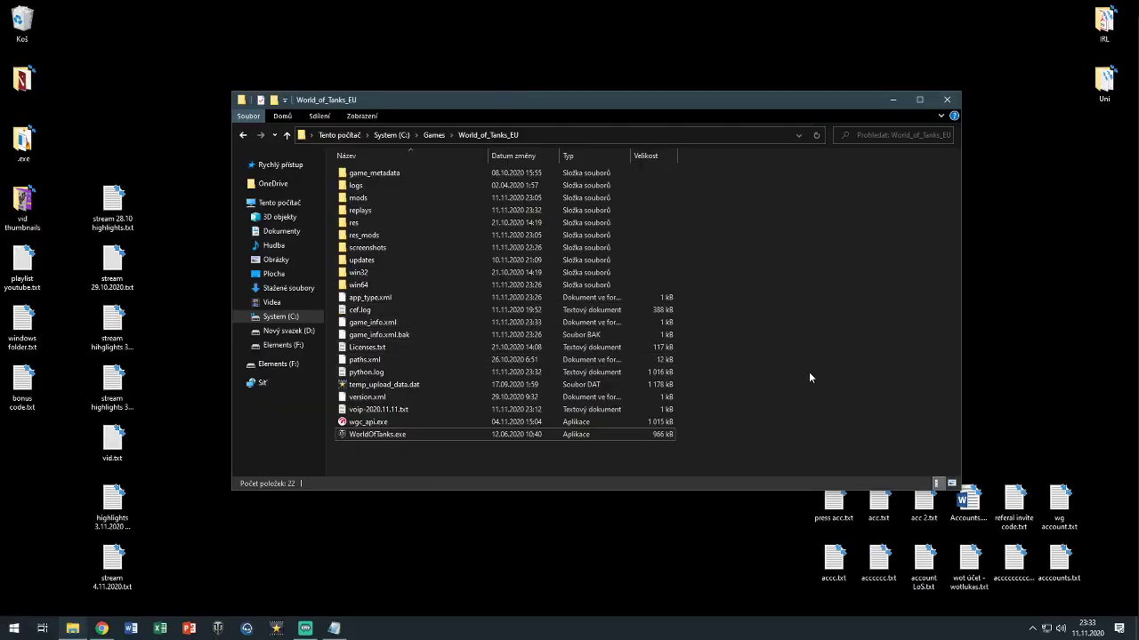
End the running WorldOfTanks.exe process in Task Manager and close Task Manager
right_click(629, 432)
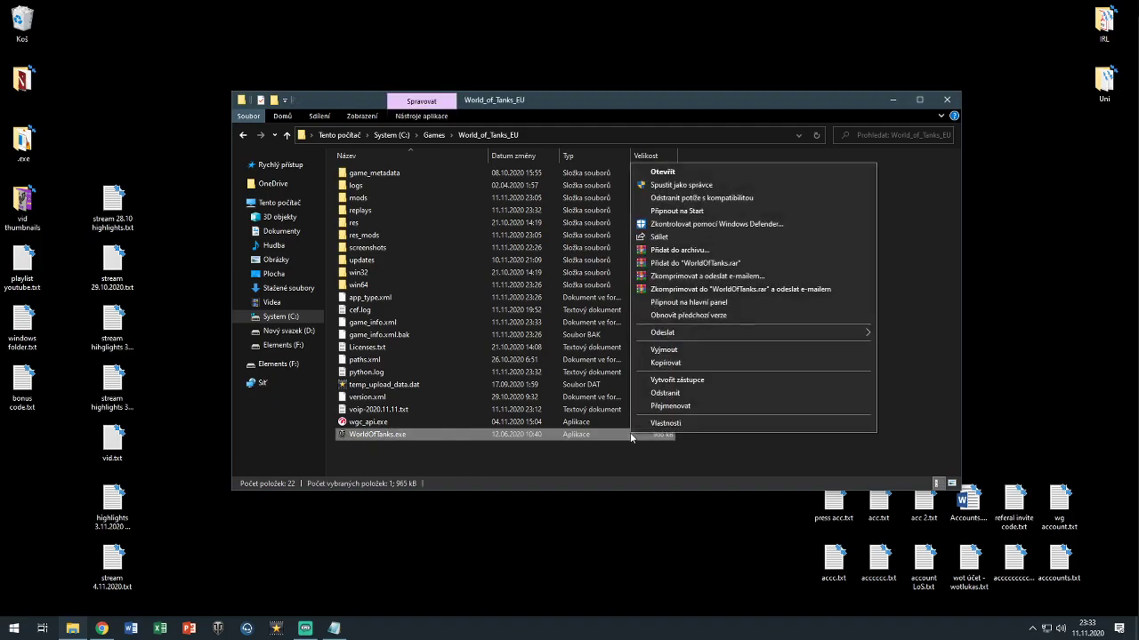
left_click(605, 462)
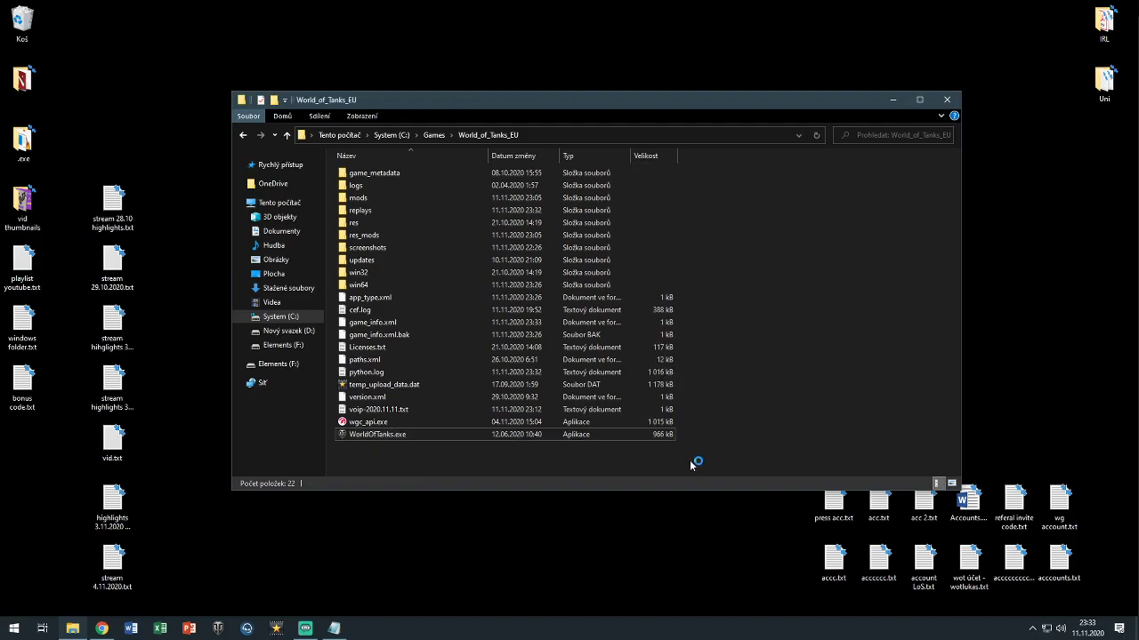
key("ctrl+shift+Escape")
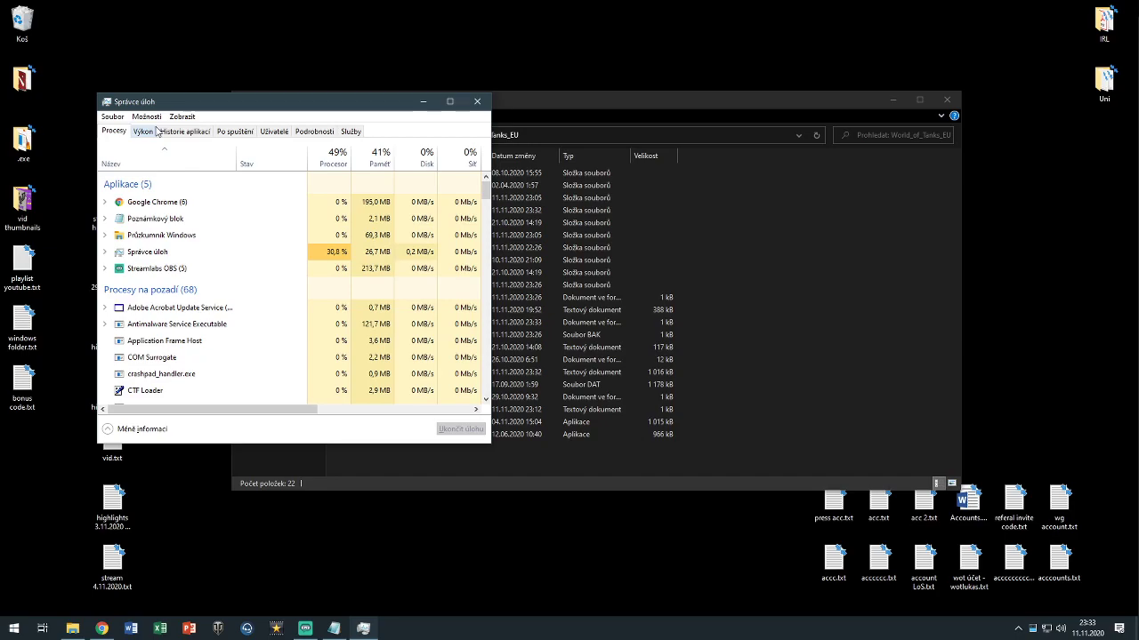
left_click(314, 131)
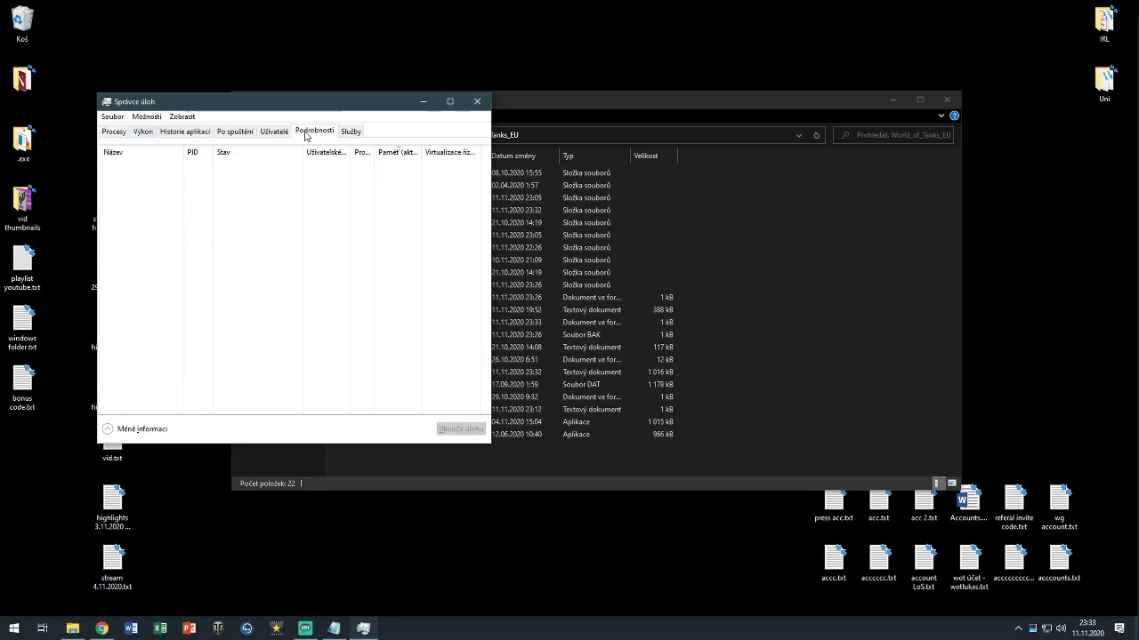
left_click(258, 169)
left_click(460, 429)
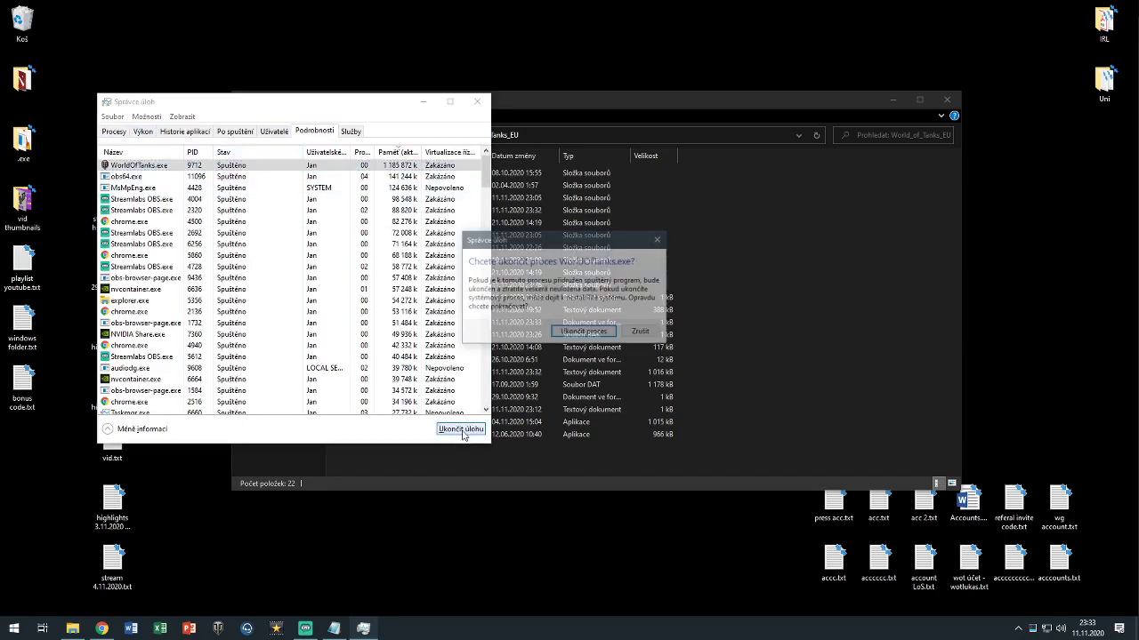
left_click(586, 335)
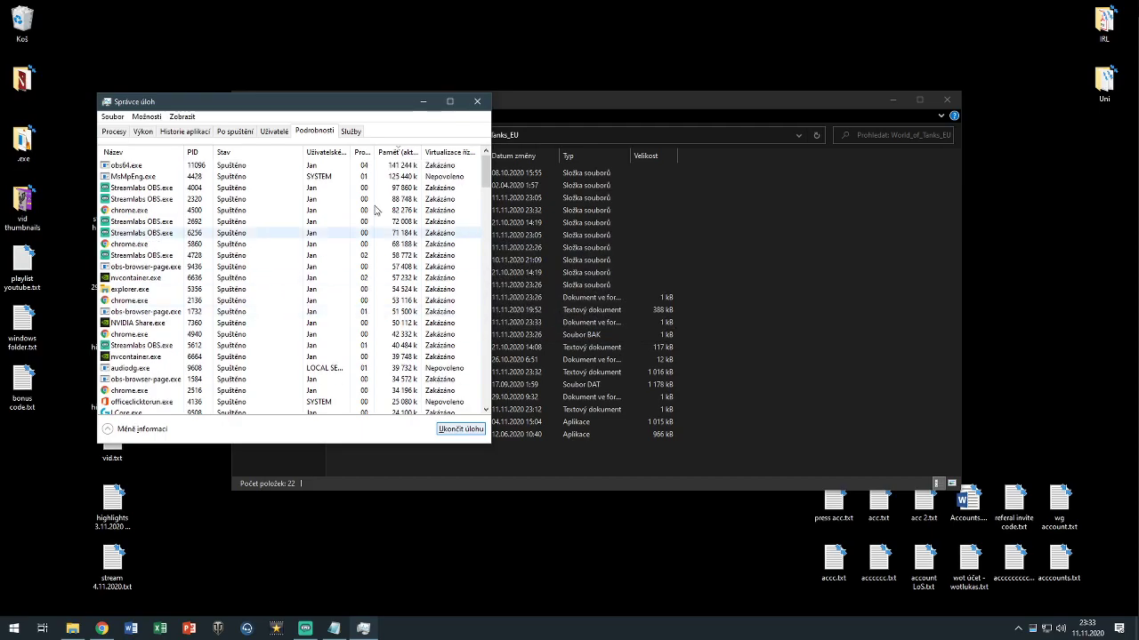
left_click(477, 101)
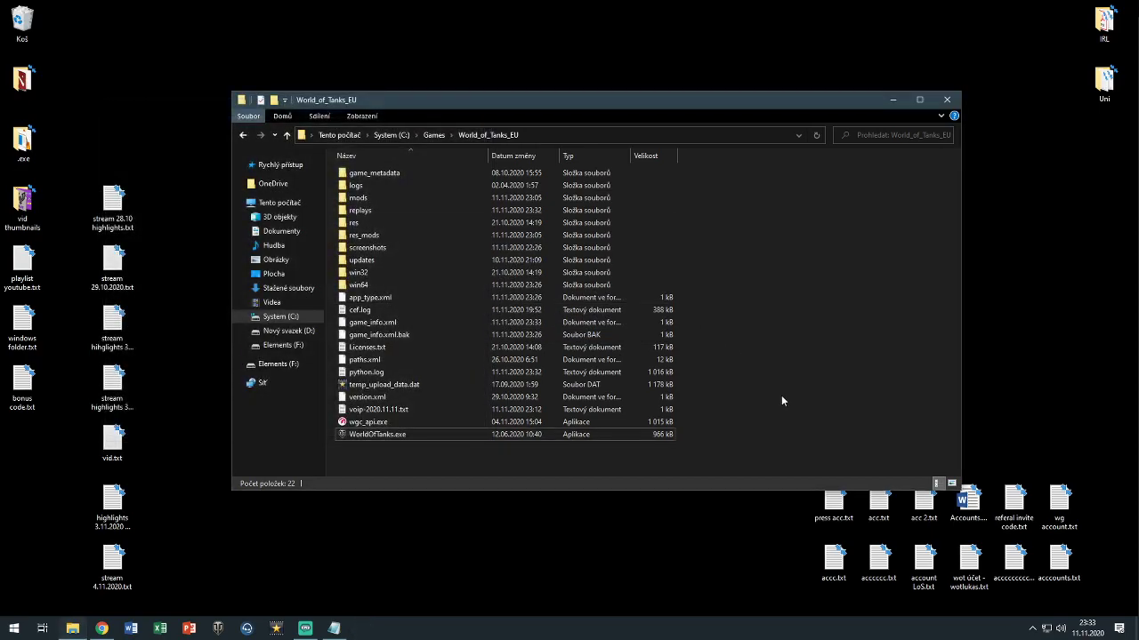
Run WorldOfTanks.exe as administrator again, approve the UAC prompt, and minimize Explorer
right_click(365, 434)
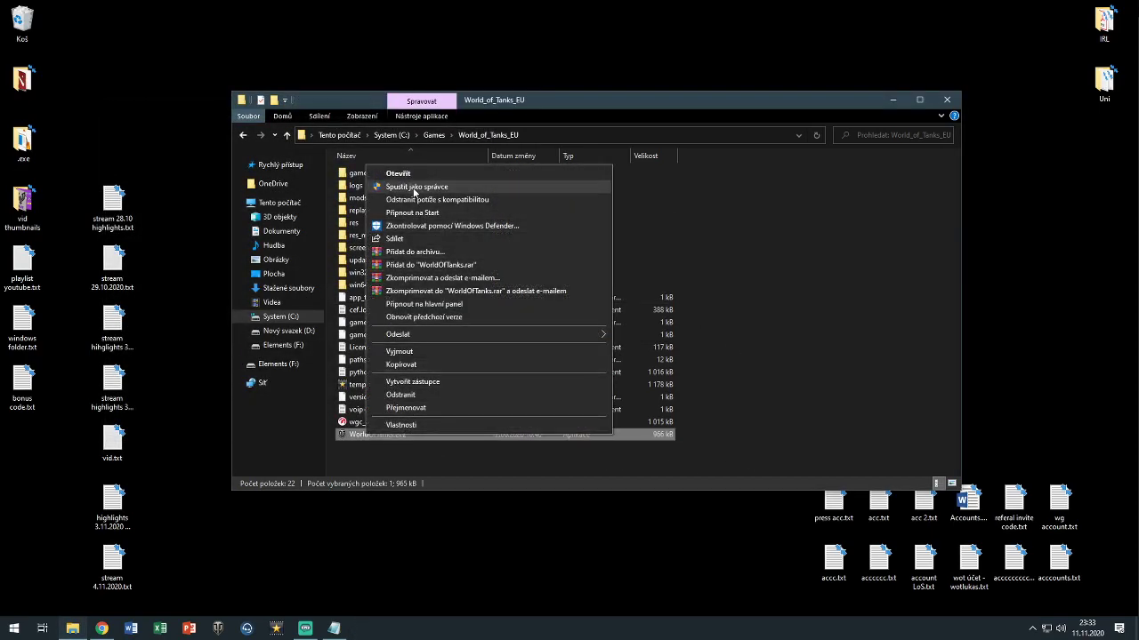
left_click(414, 189)
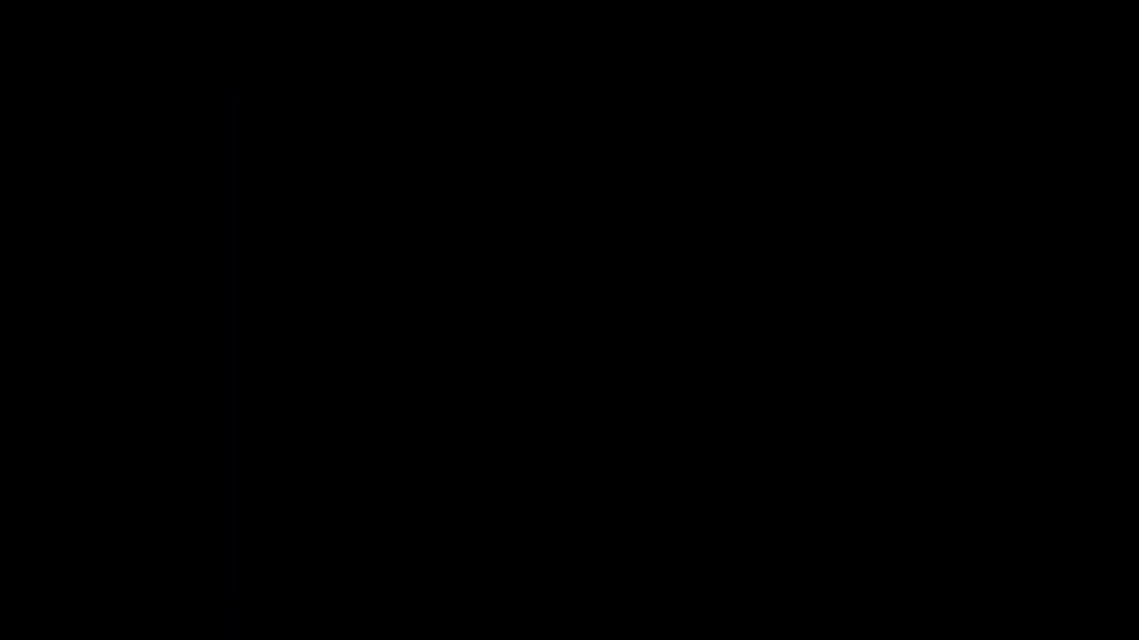
left_click(839, 399)
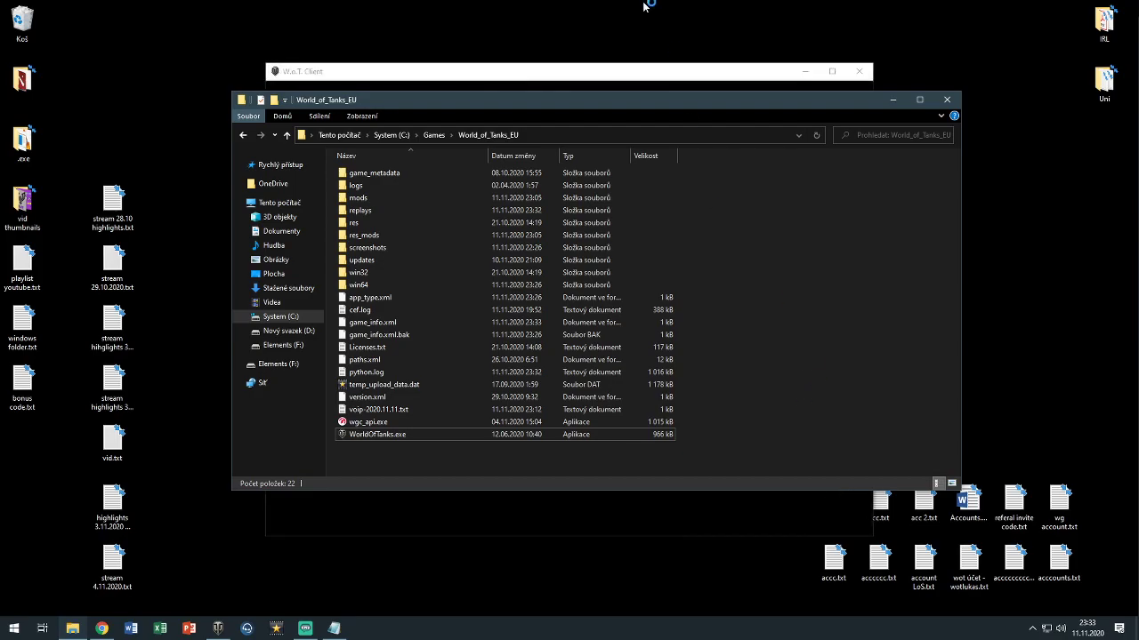
left_click(892, 100)
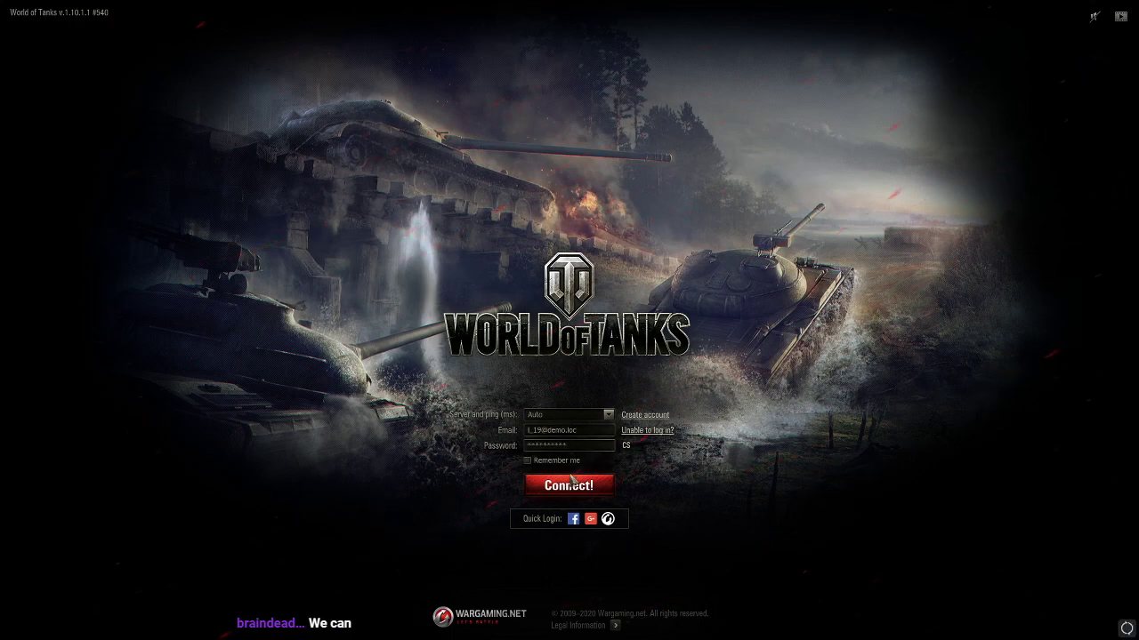
Select the WOT EU2 server on the login screen and connect
left_click(607, 414)
left_click(572, 460)
left_click(568, 486)
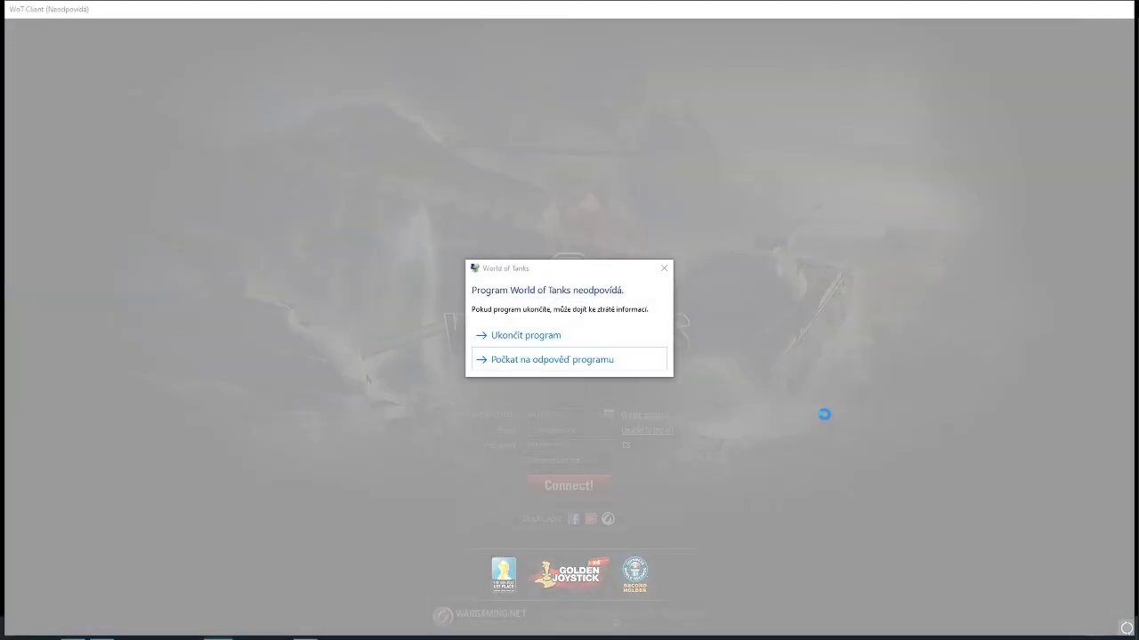
Wait for the client to recover, then view the U.S.S.R., U.S.A., France and U.K. tech trees
left_click(572, 360)
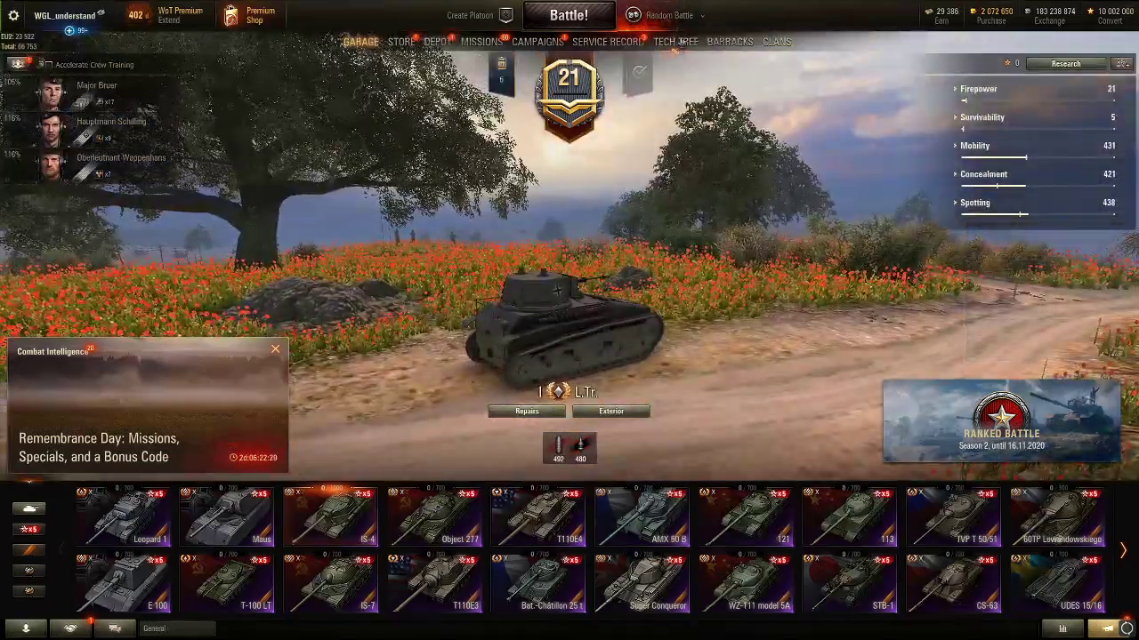
left_click(676, 42)
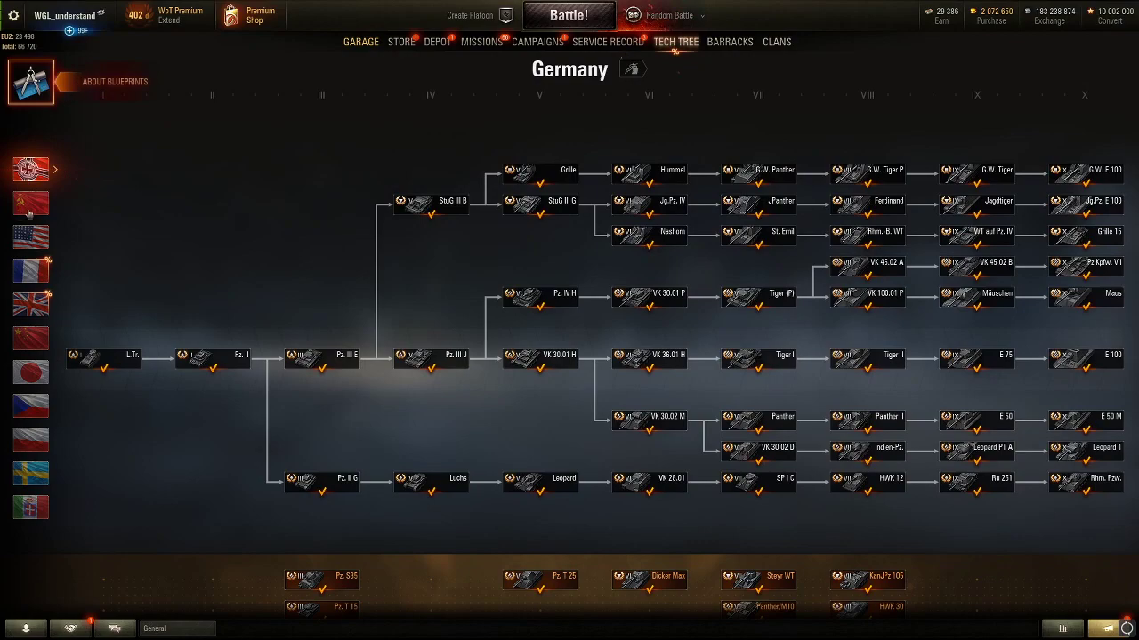
left_click(28, 206)
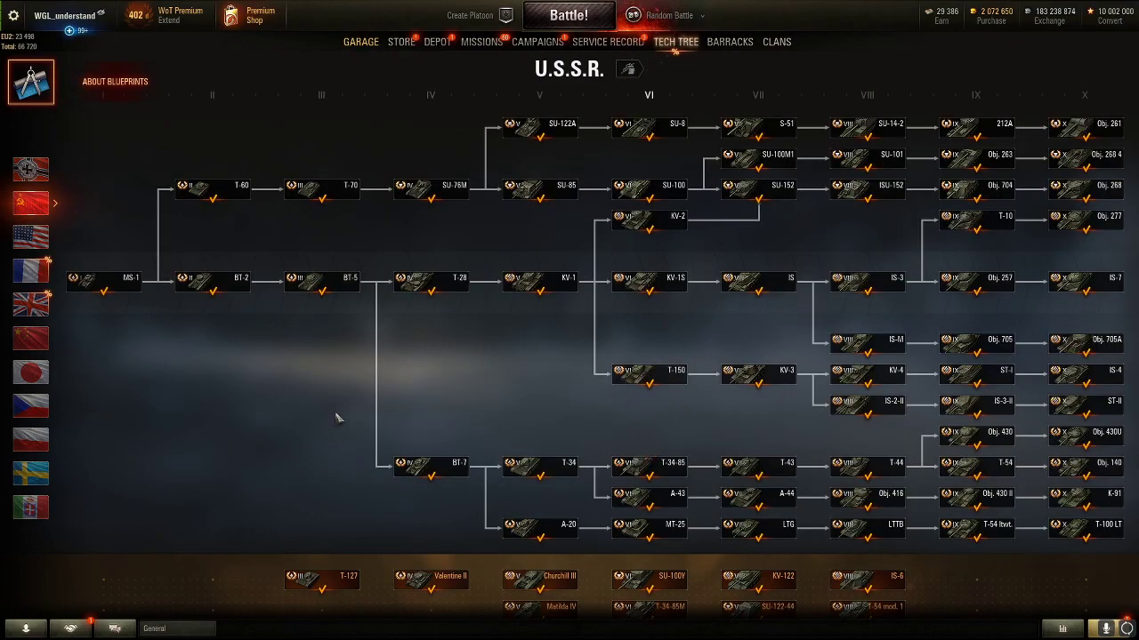
left_click(31, 236)
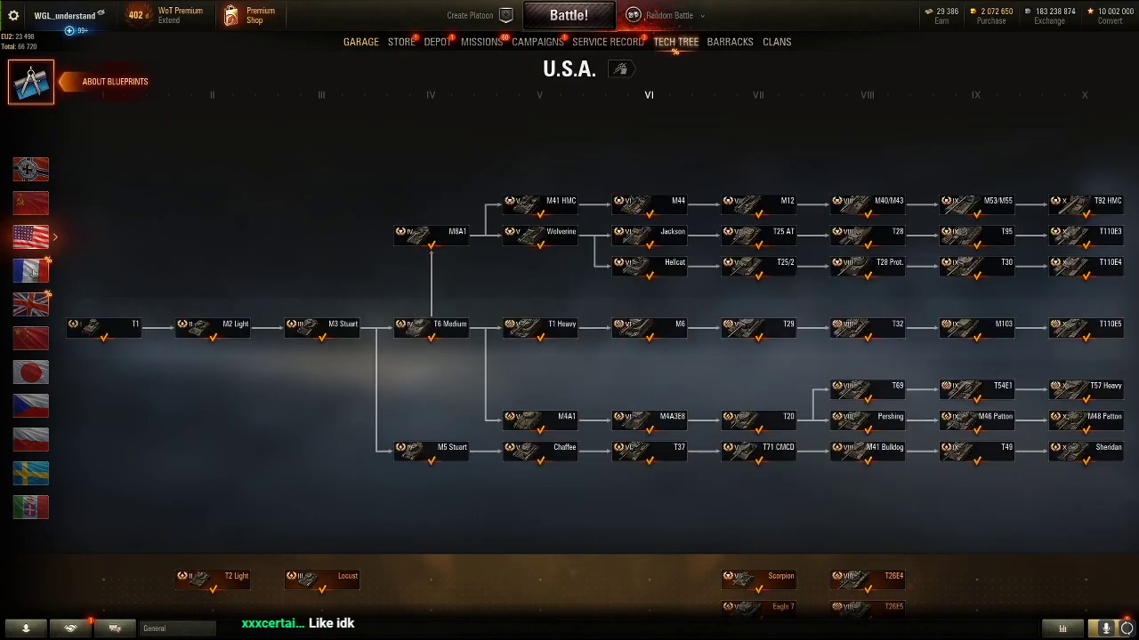
left_click(32, 271)
left_click(30, 304)
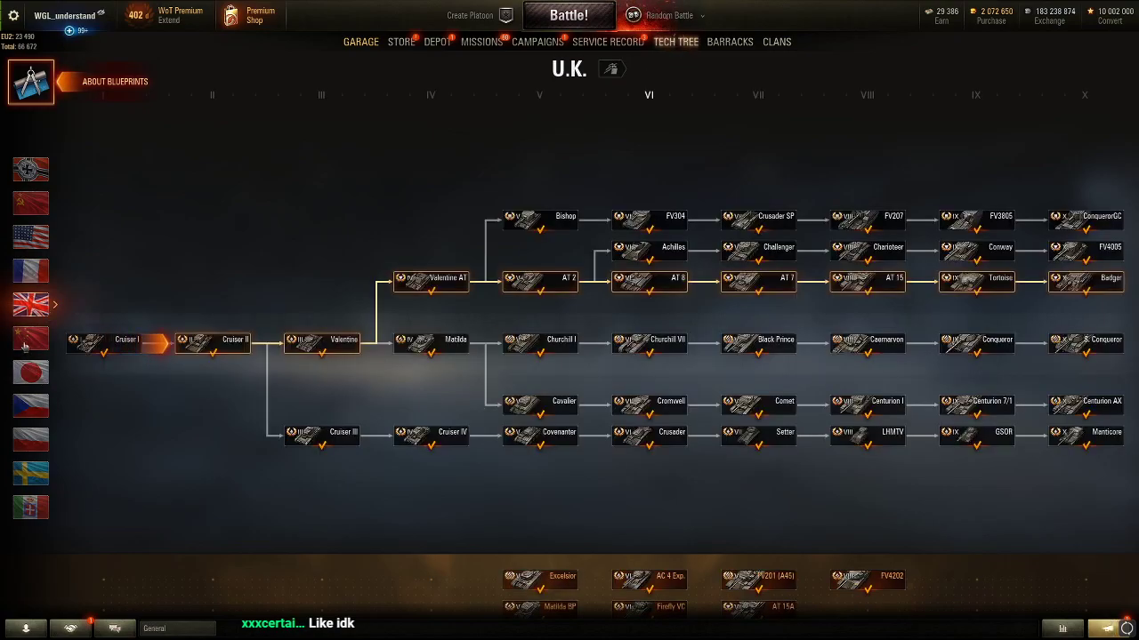
Browse the China, Japan, Czechoslovakia, Poland, Sweden and Italy tech trees, then return to the Garage
left_click(25, 345)
left_click(27, 373)
left_click(26, 408)
left_click(26, 436)
left_click(31, 473)
left_click(30, 507)
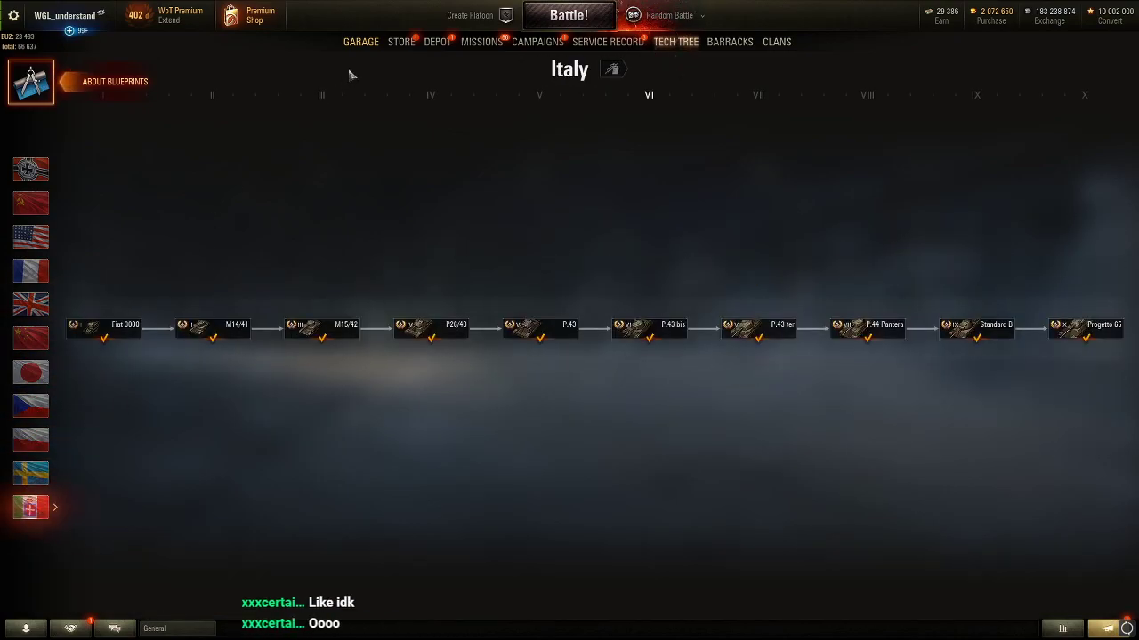
left_click(345, 45)
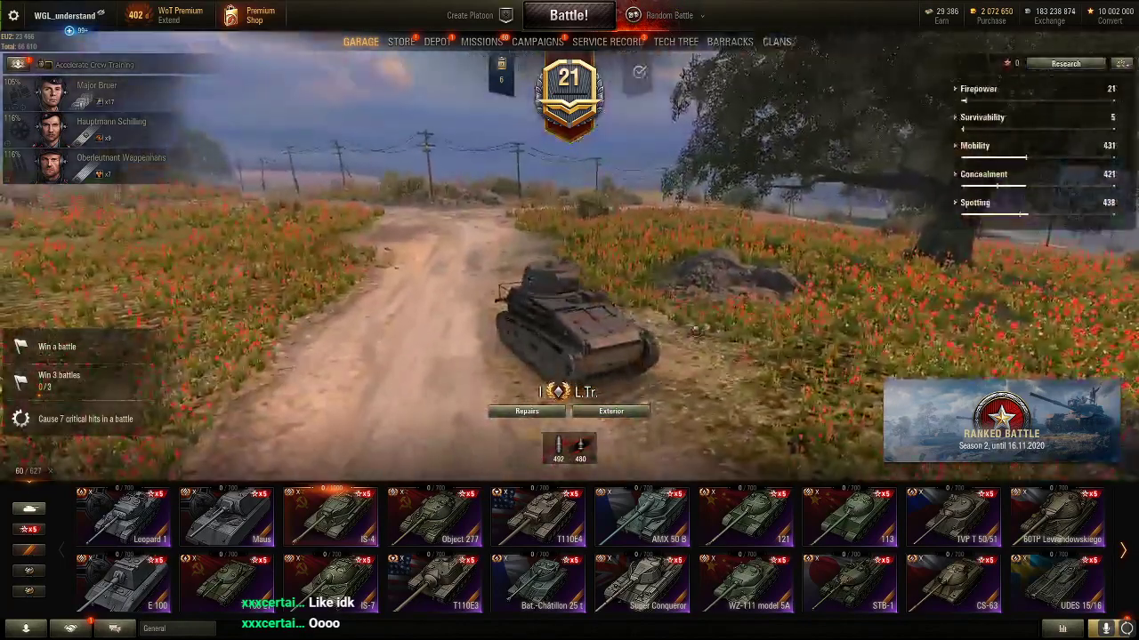
Glance at Contacts and the account overview, then disconnect from the server via the Esc menu
mouse_move(113, 587)
left_click(25, 628)
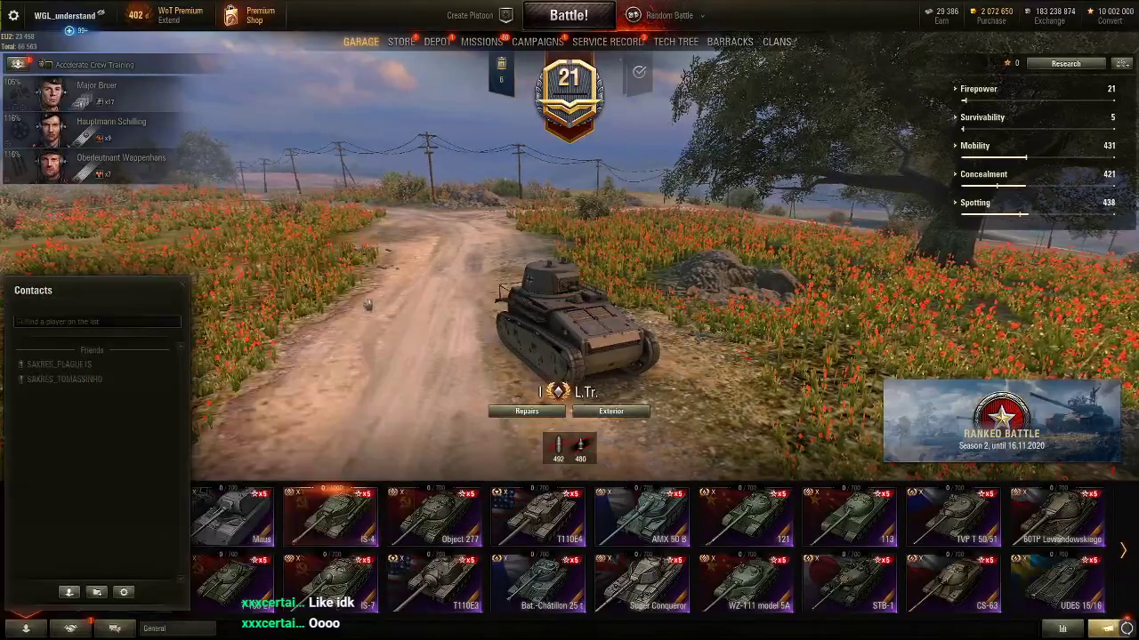
left_click(25, 628)
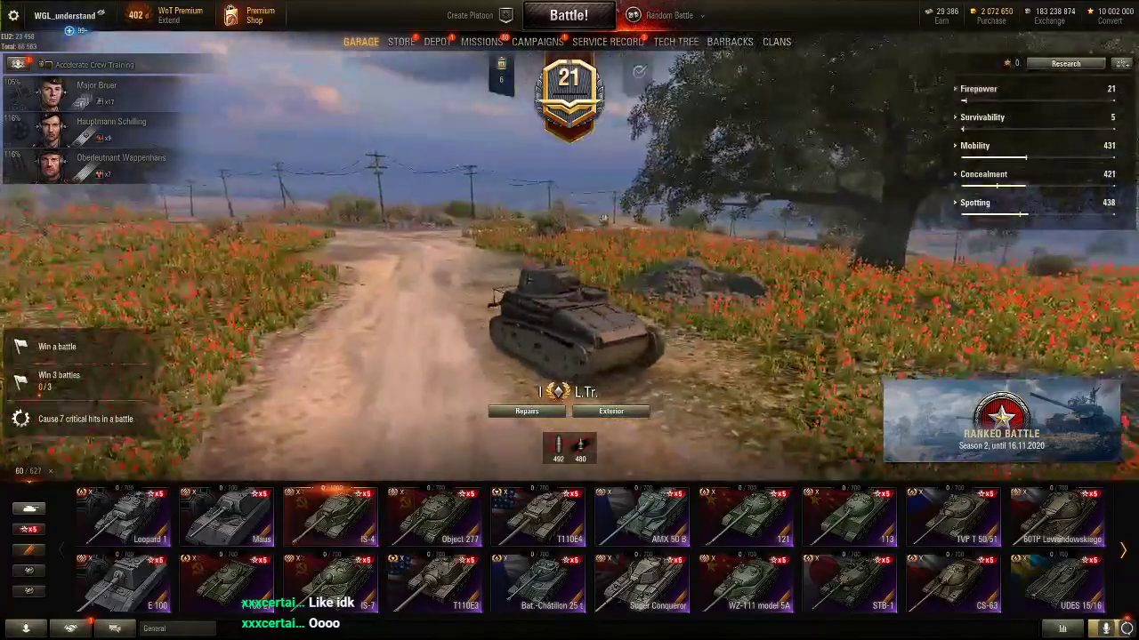
left_click(64, 15)
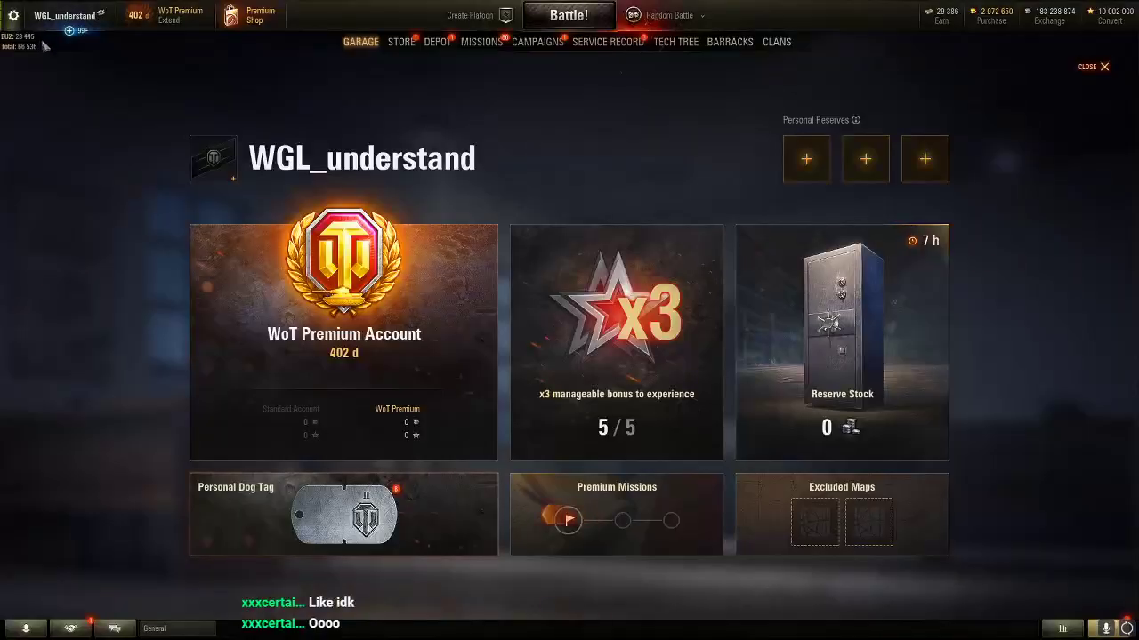
left_click(363, 46)
key("Escape")
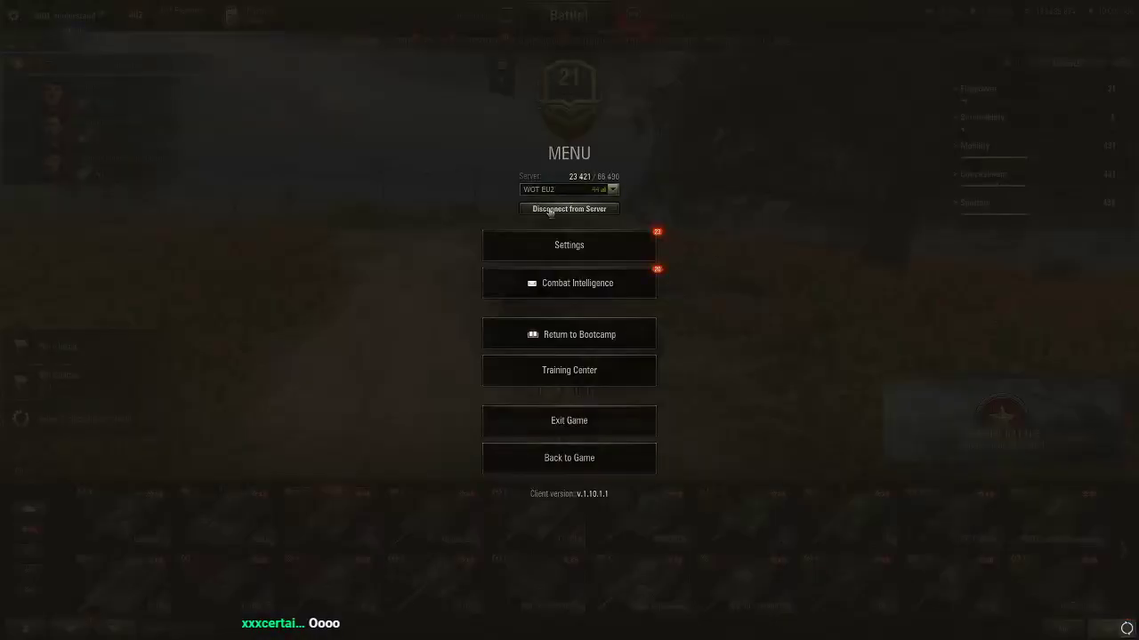
left_click(569, 209)
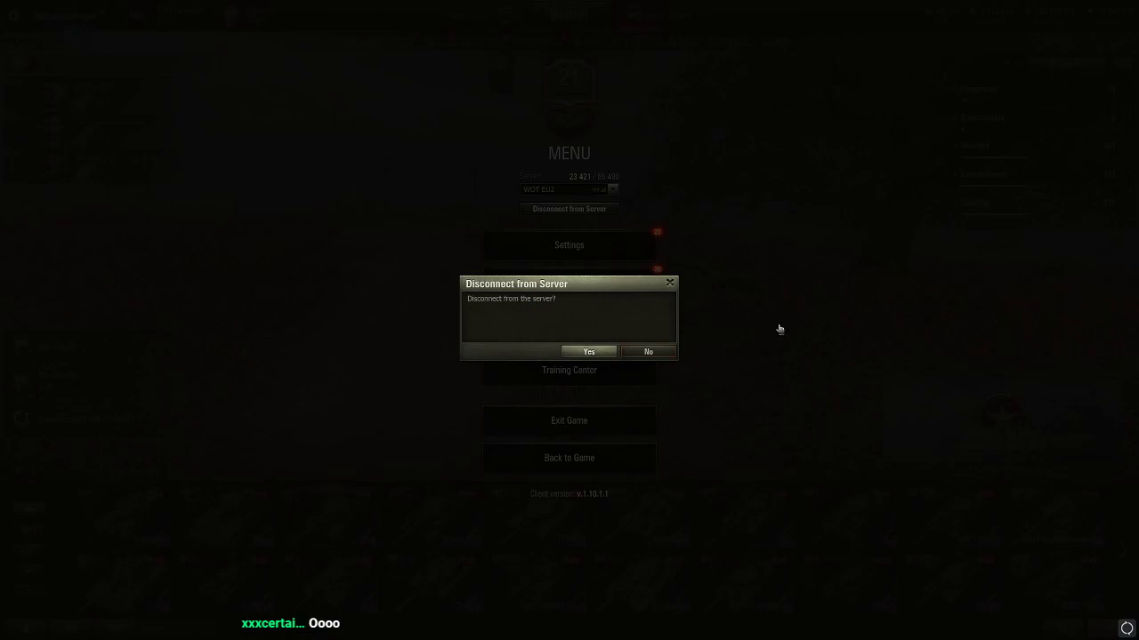
key("Return")
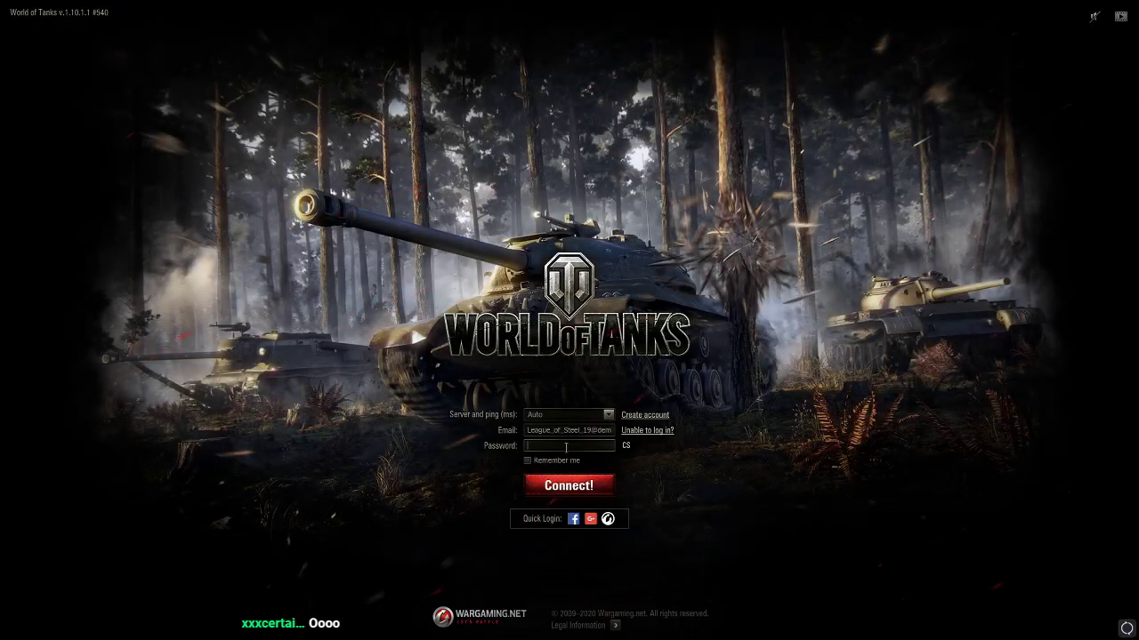
Replace the login e-mail with the other account's address, enter its password, and tick Remember me
left_click(585, 432)
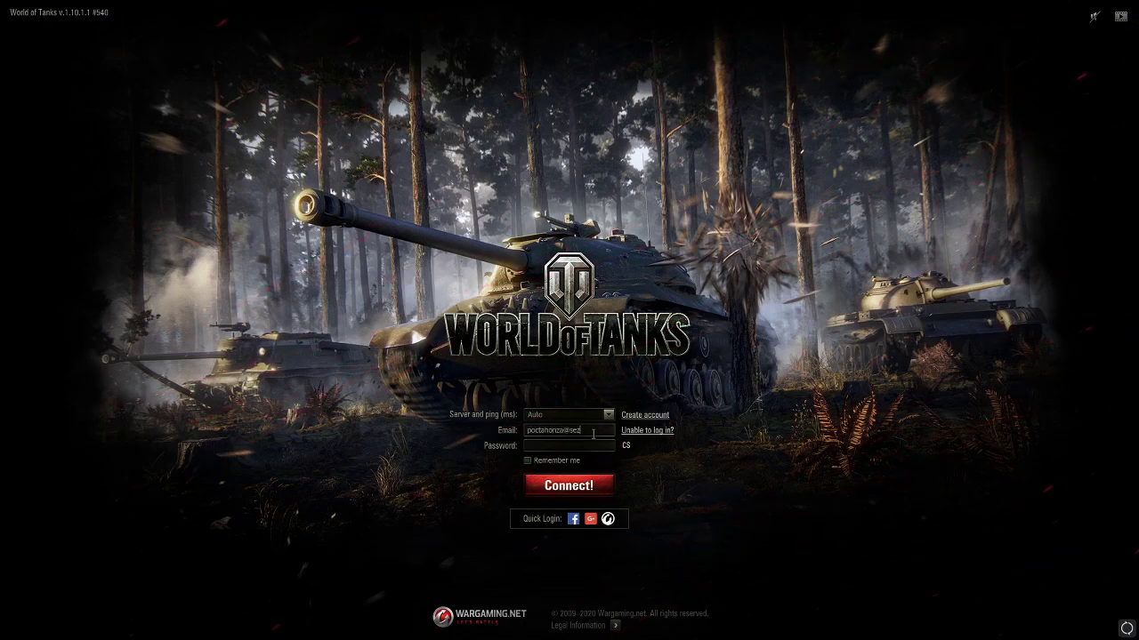
key("Tab")
type("*************")
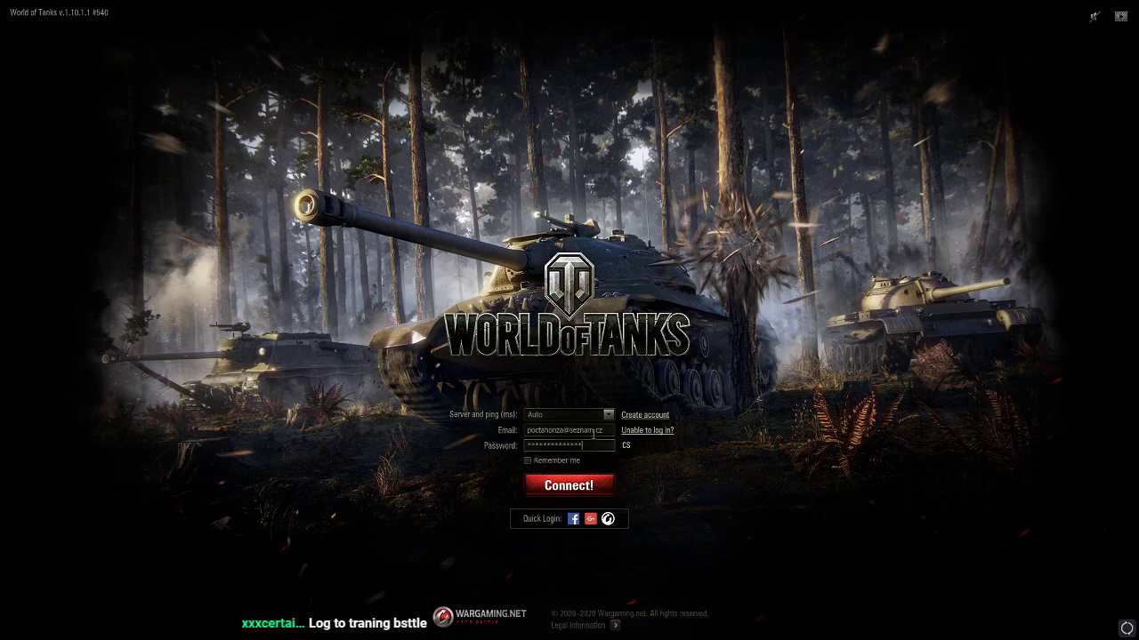
left_click(545, 459)
Select the WOT EU2 server and log in
left_click(557, 417)
left_click(551, 452)
left_click(563, 487)
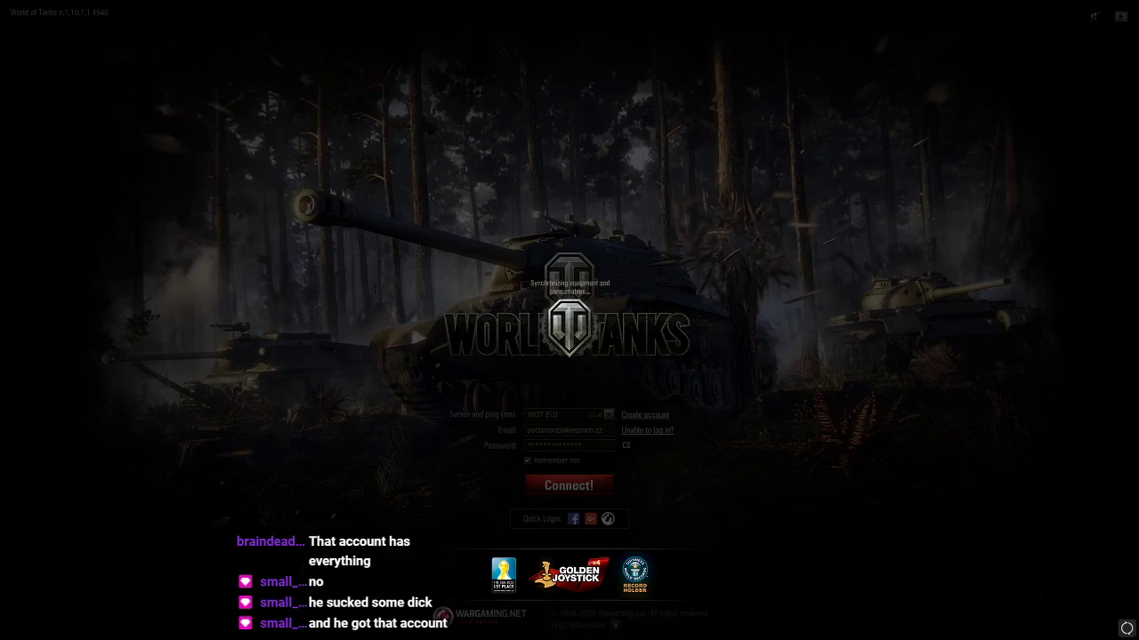
key("alt+Tab")
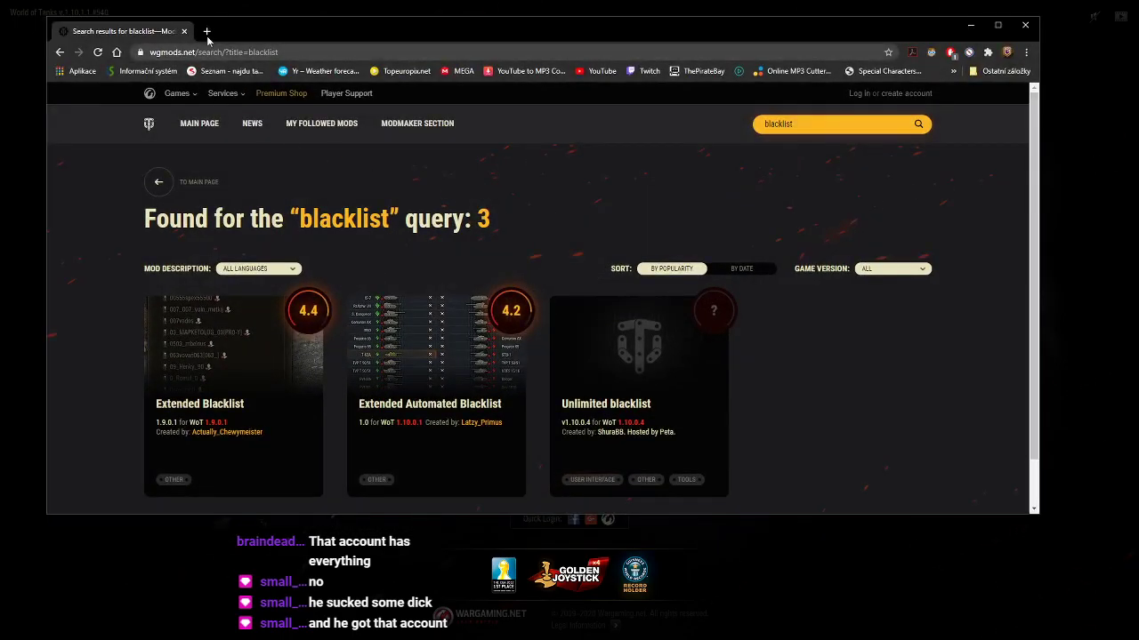
Search Google for 'league of steel' in a new tab and open the esport league page
left_click(206, 31)
type("g")
key("Return")
double_click(157, 108)
type("league of")
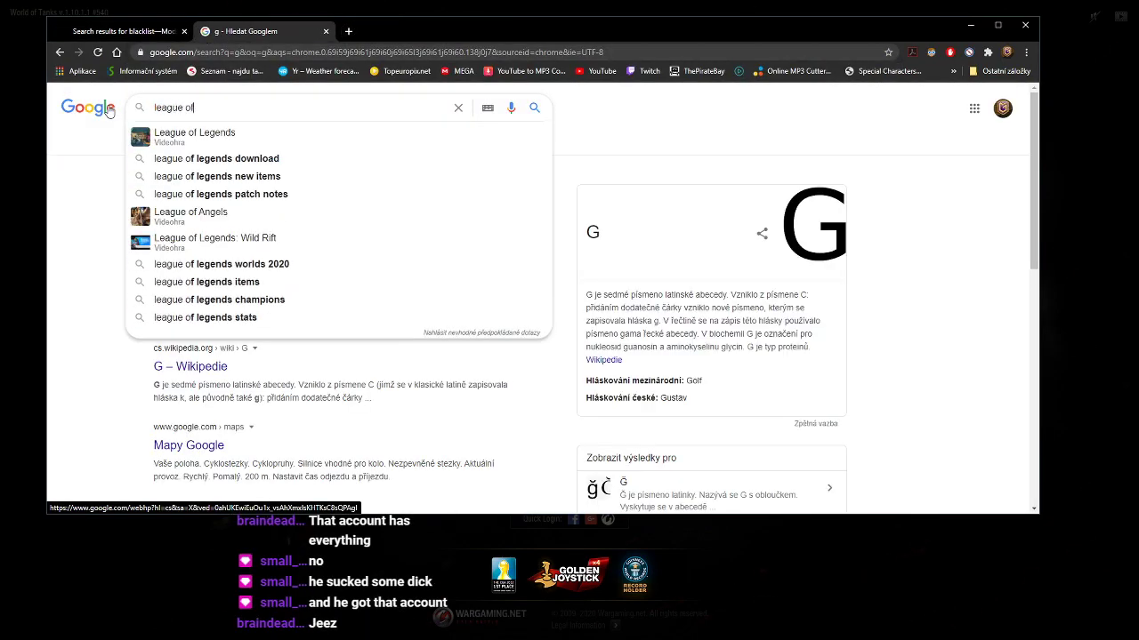
type(" steel")
key("Return")
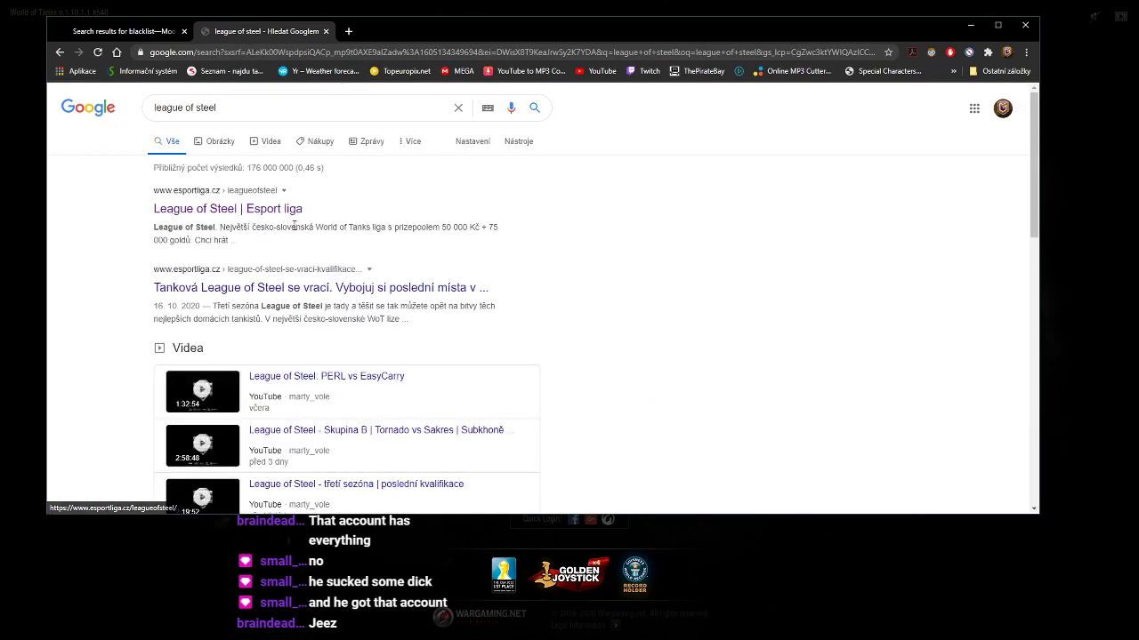
left_click(253, 210)
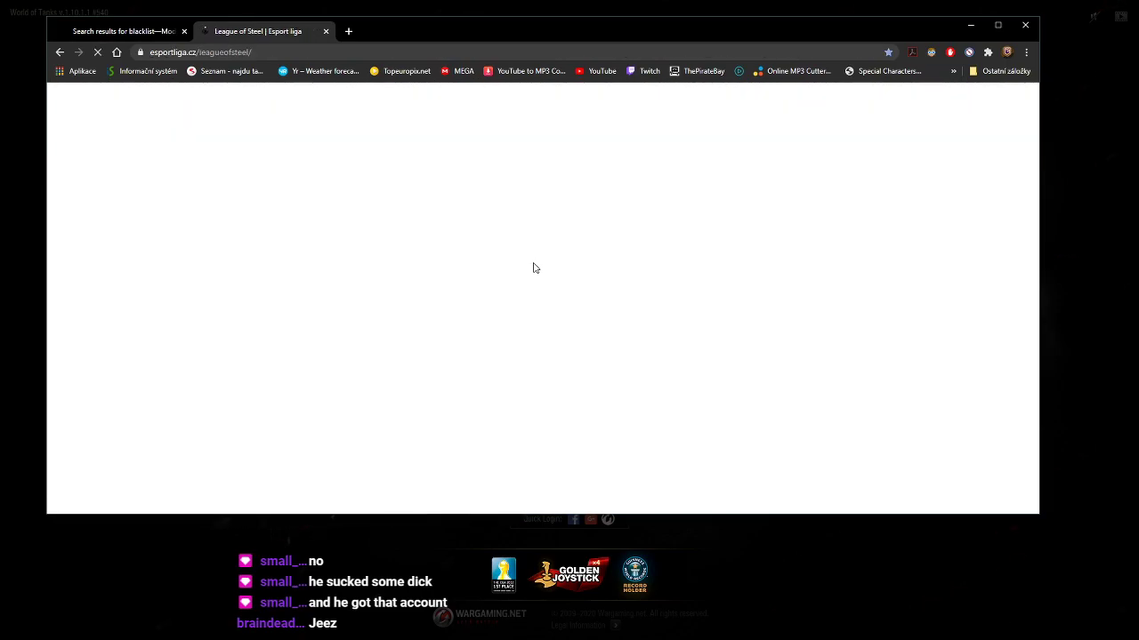
Open the Group A bracket, the C3 match details, and the 'WGL died for this' roster
scroll(521, 256, "down", 3)
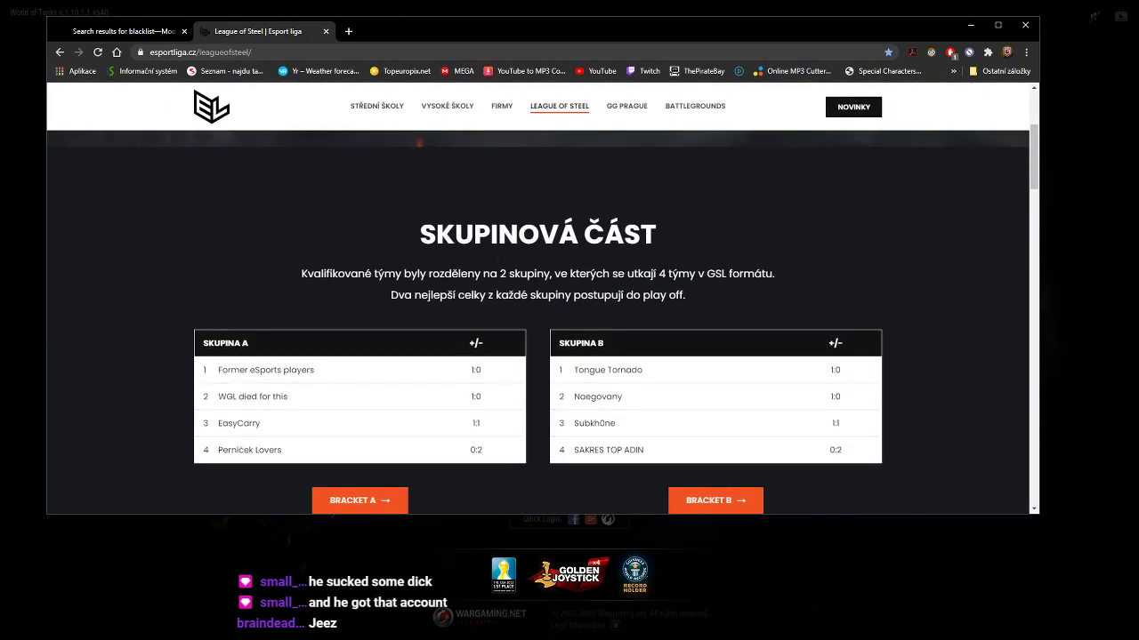
scroll(362, 230, "down", 1)
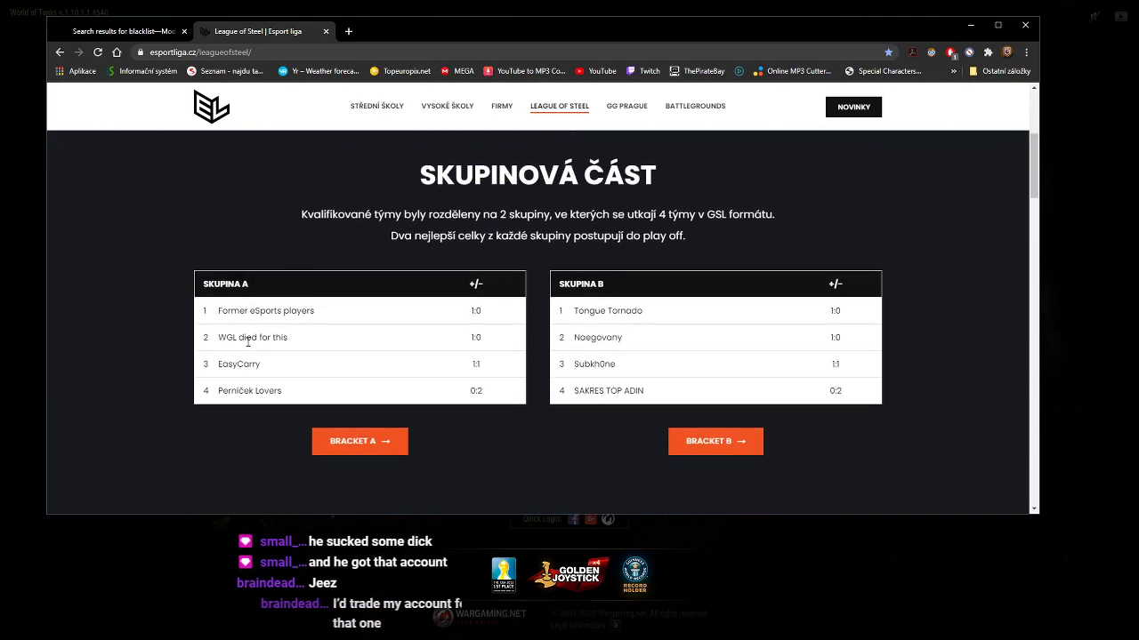
left_click(353, 450)
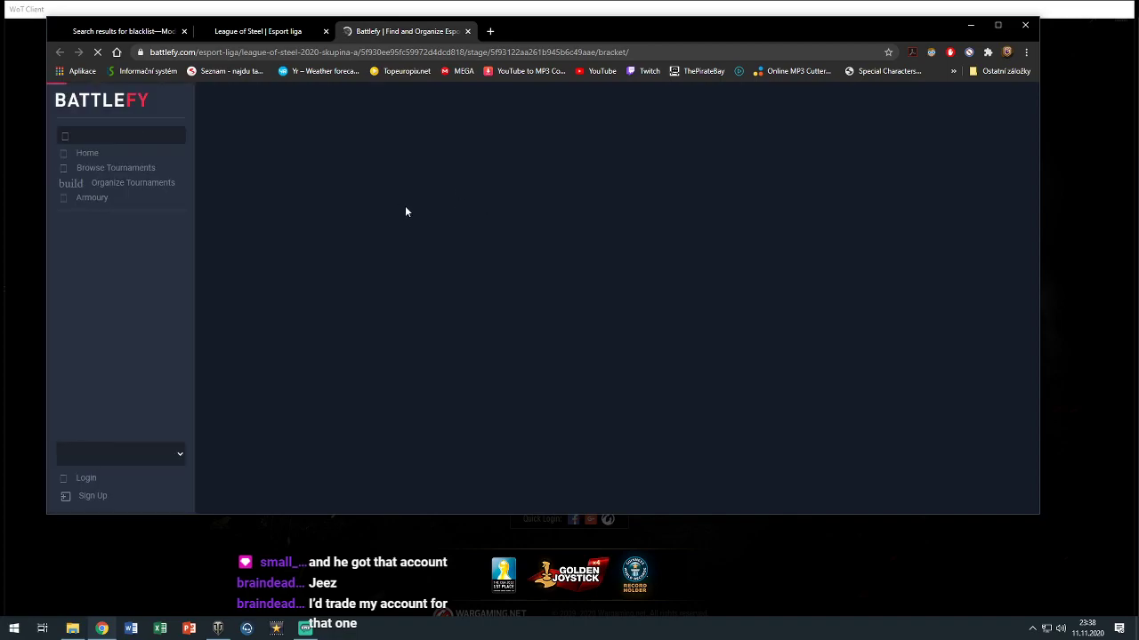
scroll(457, 239, "down", 3)
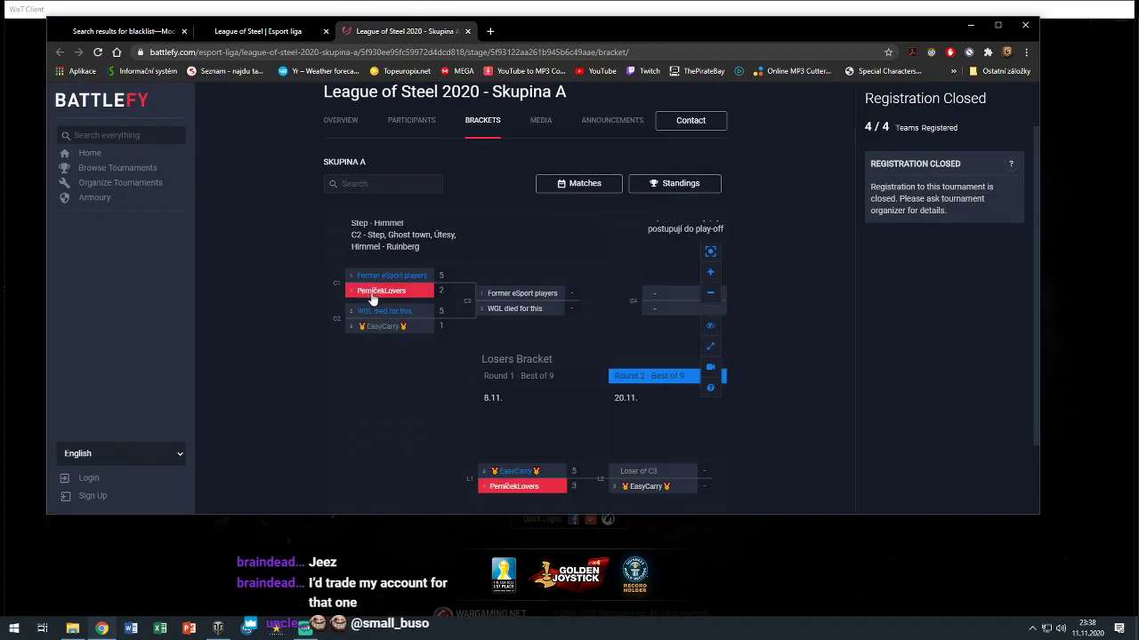
left_click(512, 309)
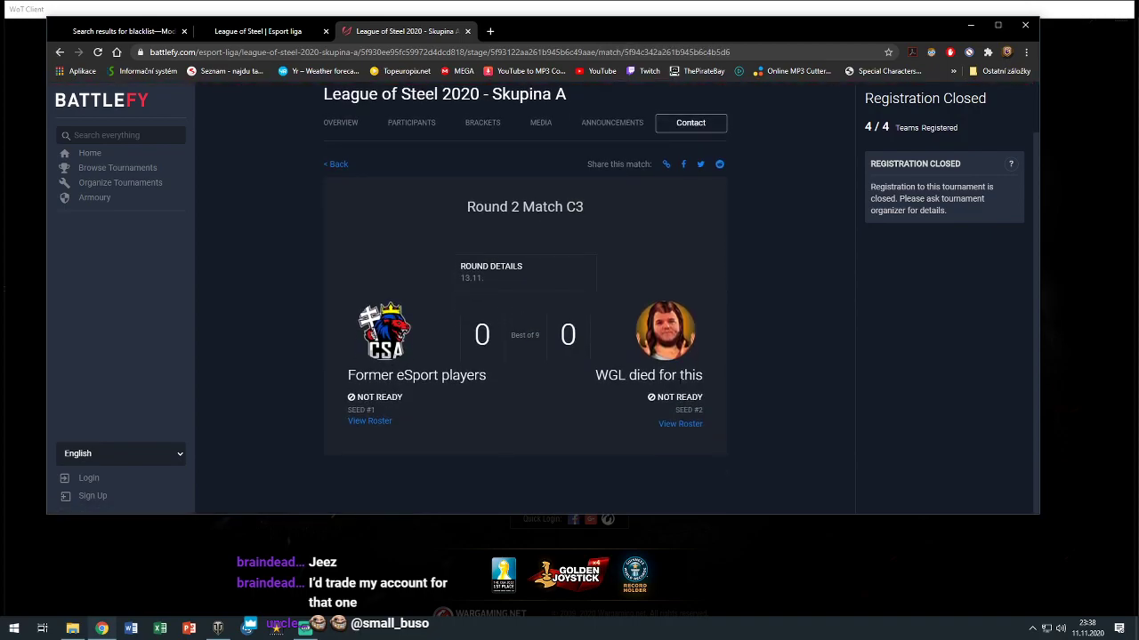
left_click(690, 427)
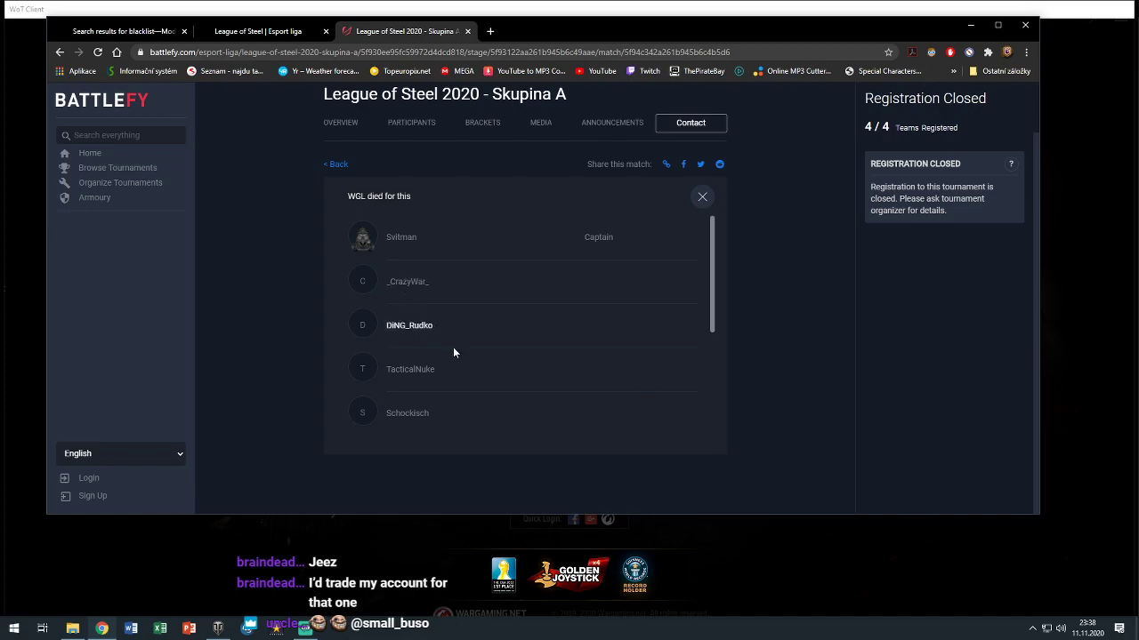
Scroll through the team roster, briefly selecting a player name, then close the roster
scroll(453, 351, "down", 1)
scroll(459, 355, "down", 1)
double_click(398, 338)
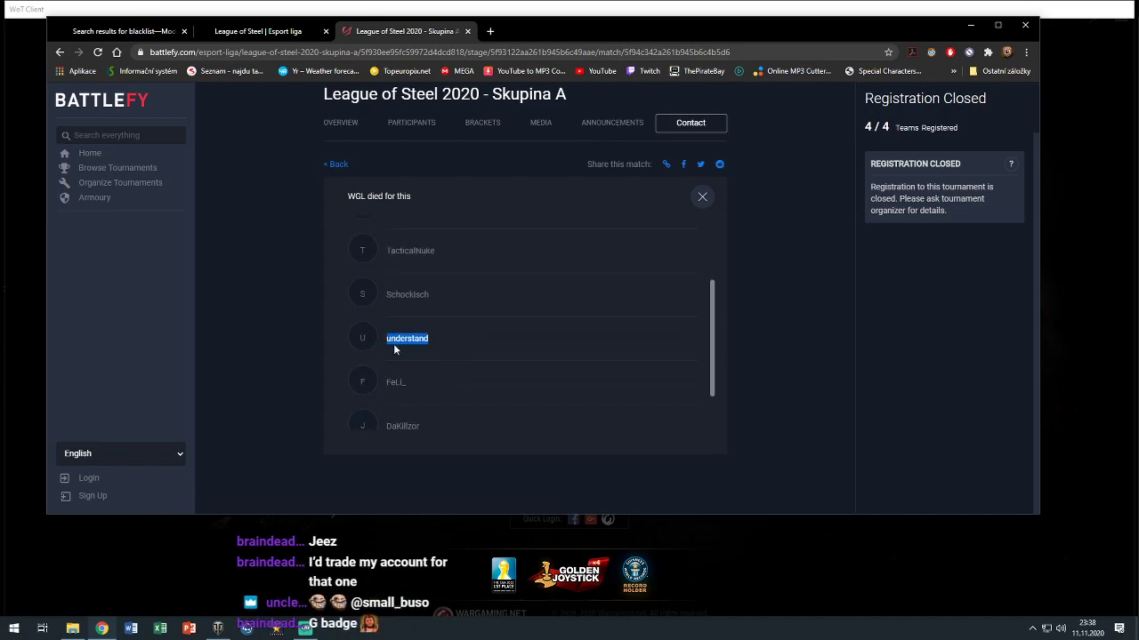
left_click(549, 354)
scroll(526, 352, "down", 1)
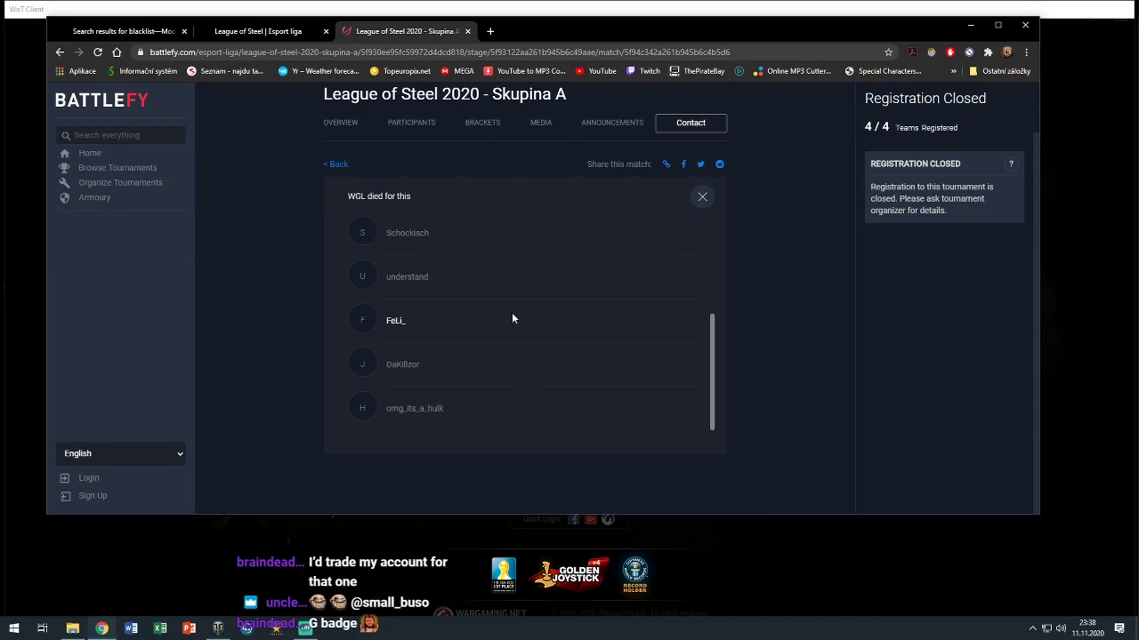
scroll(508, 287, "up", 2)
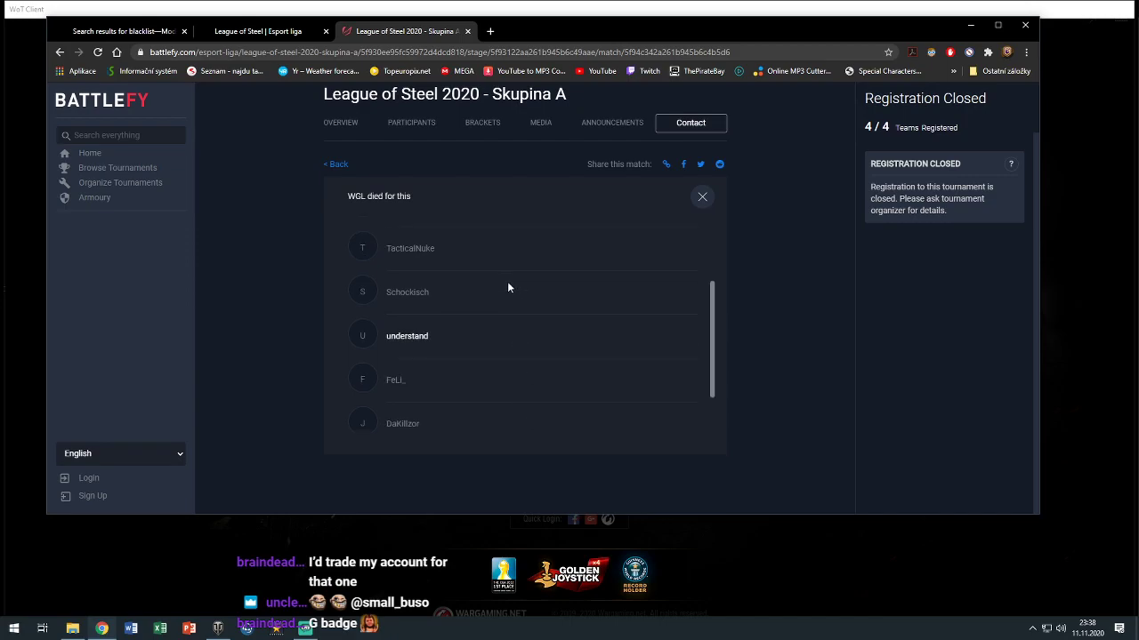
left_click(702, 197)
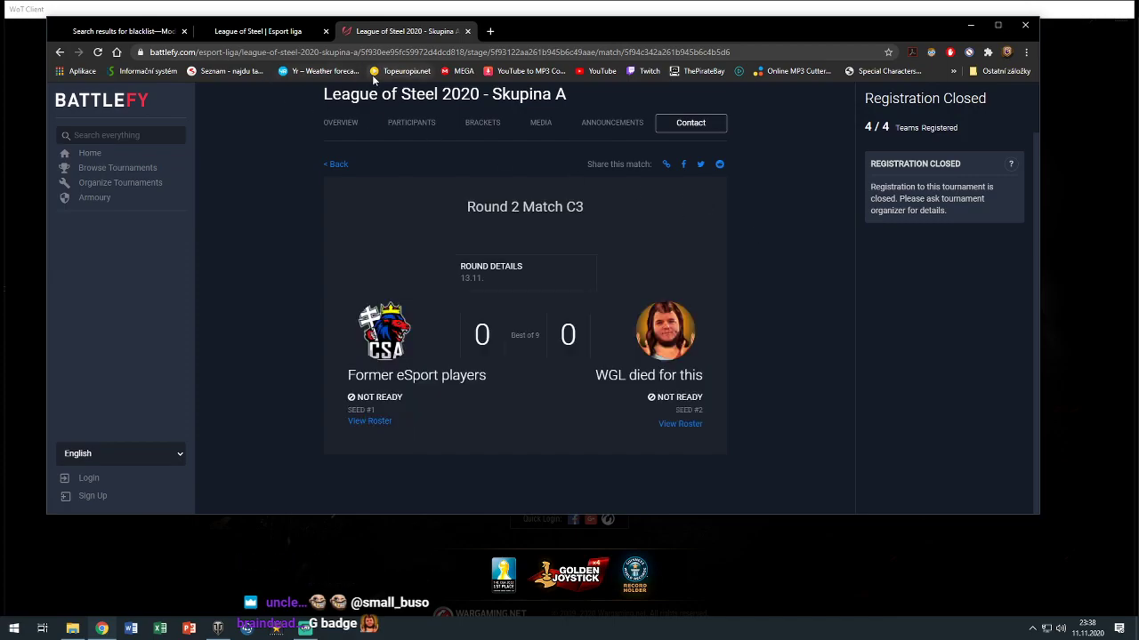
Close the Skupina A match and League of Steel tabs, then minimize Chrome
left_click(466, 32)
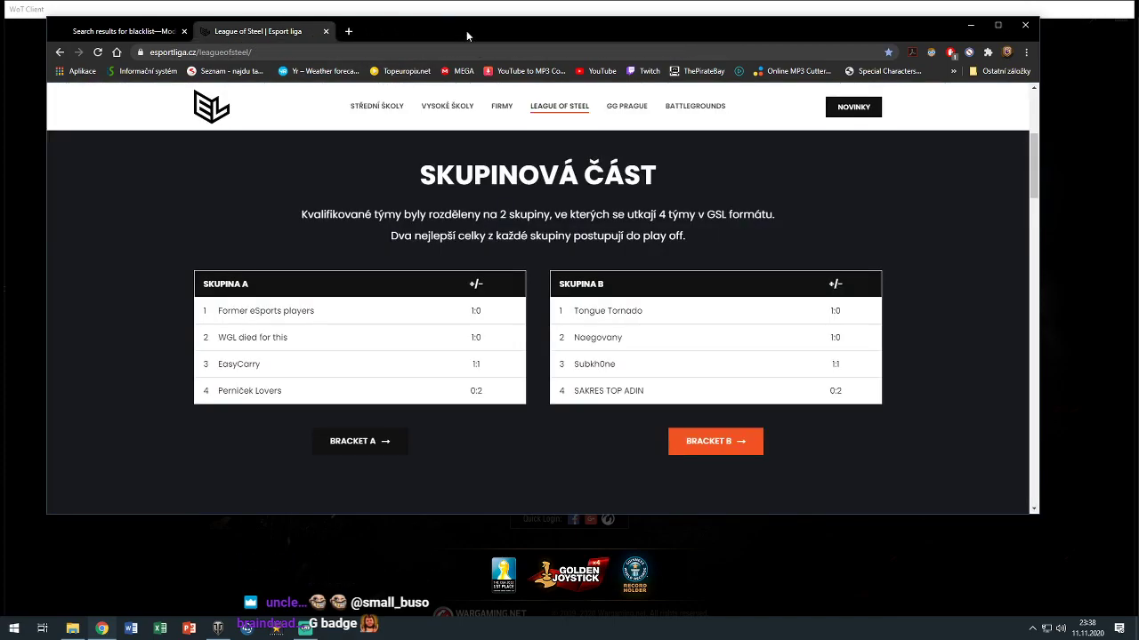
left_click(276, 50)
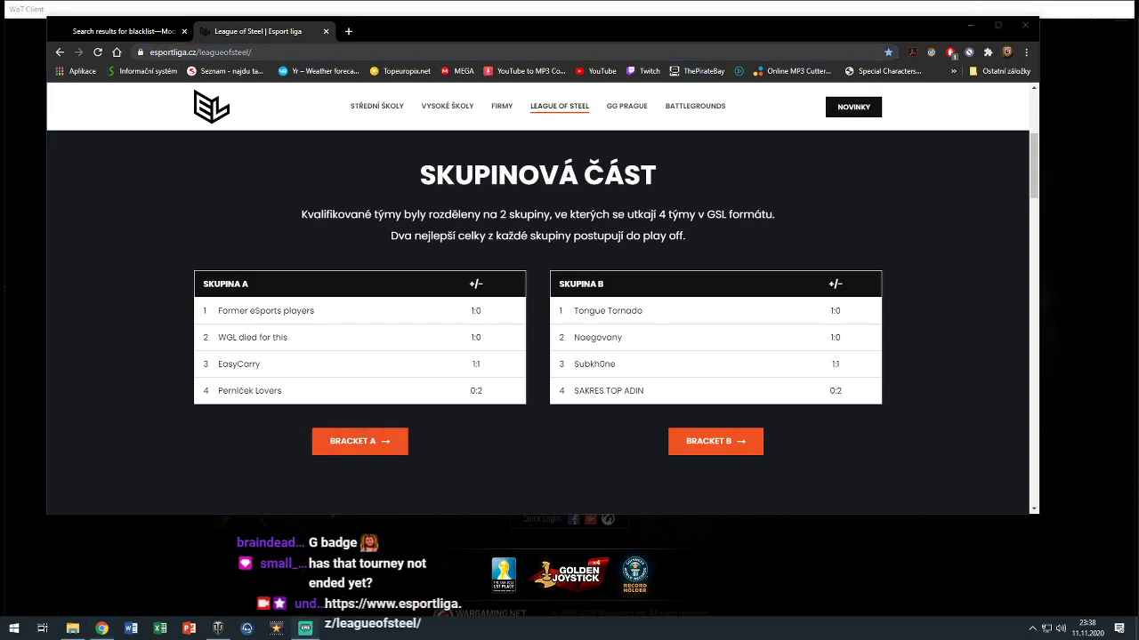
left_click(325, 31)
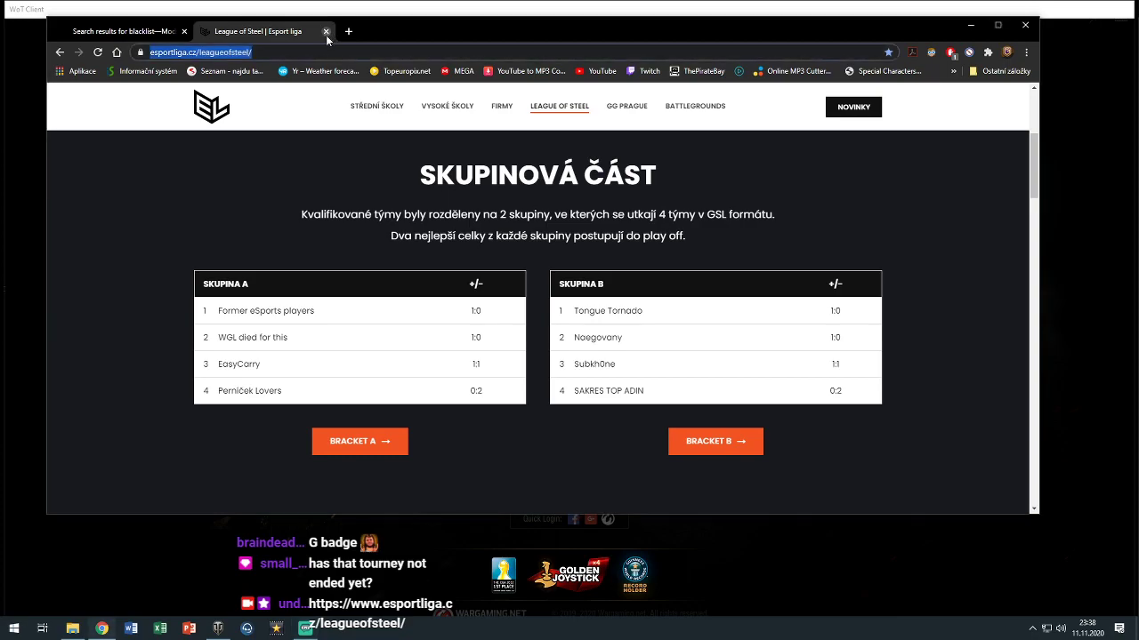
left_click(970, 25)
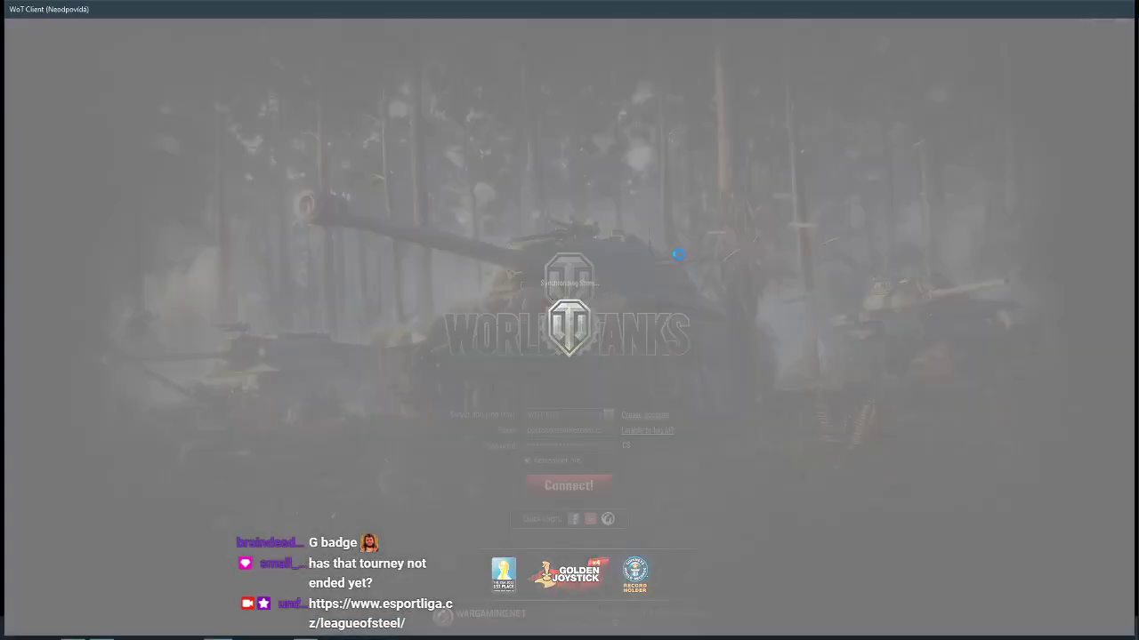
Bring the frozen client forward, wait, and click OK on Connection Interrupted
left_click(679, 256)
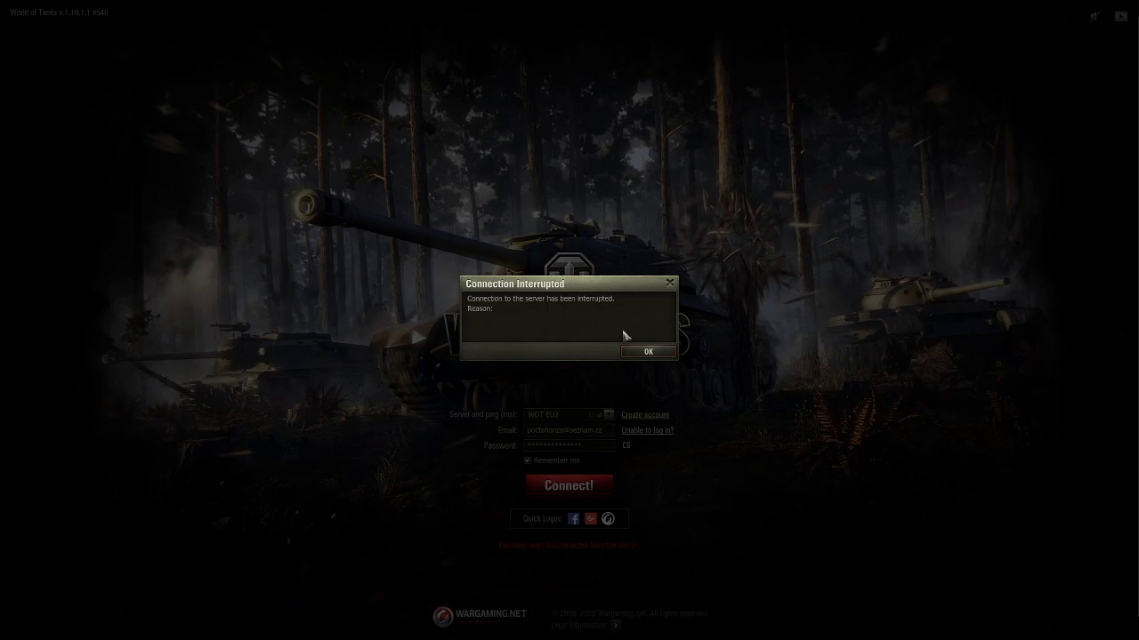
left_click(648, 352)
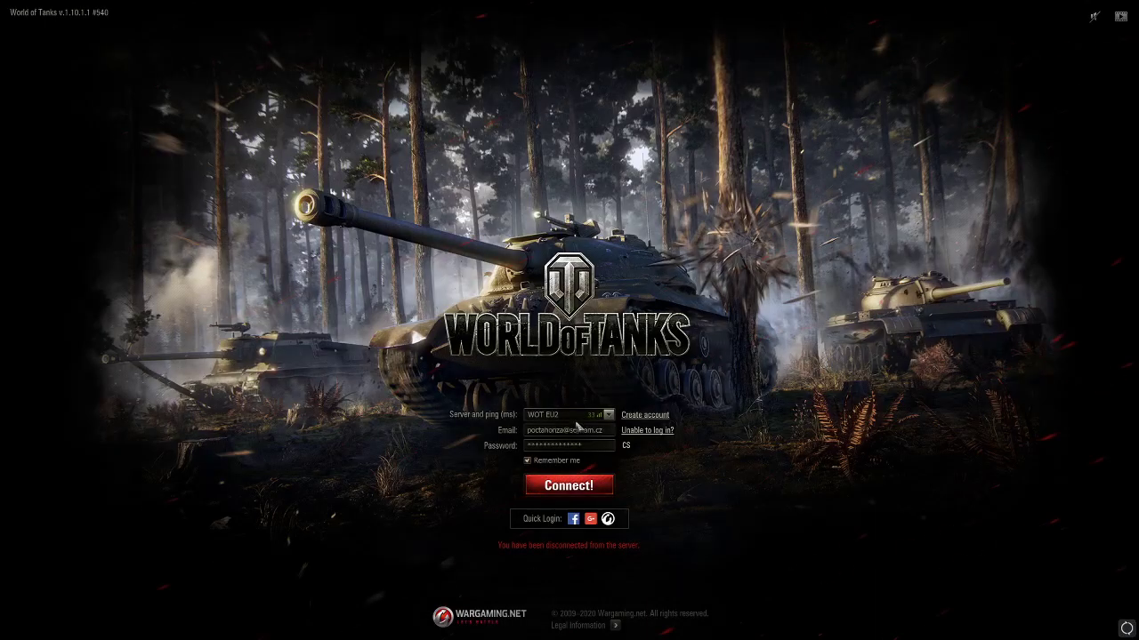
Switch the login server to WOT EU1 and connect, which ends in another connection interruption
left_click(577, 416)
left_click(580, 447)
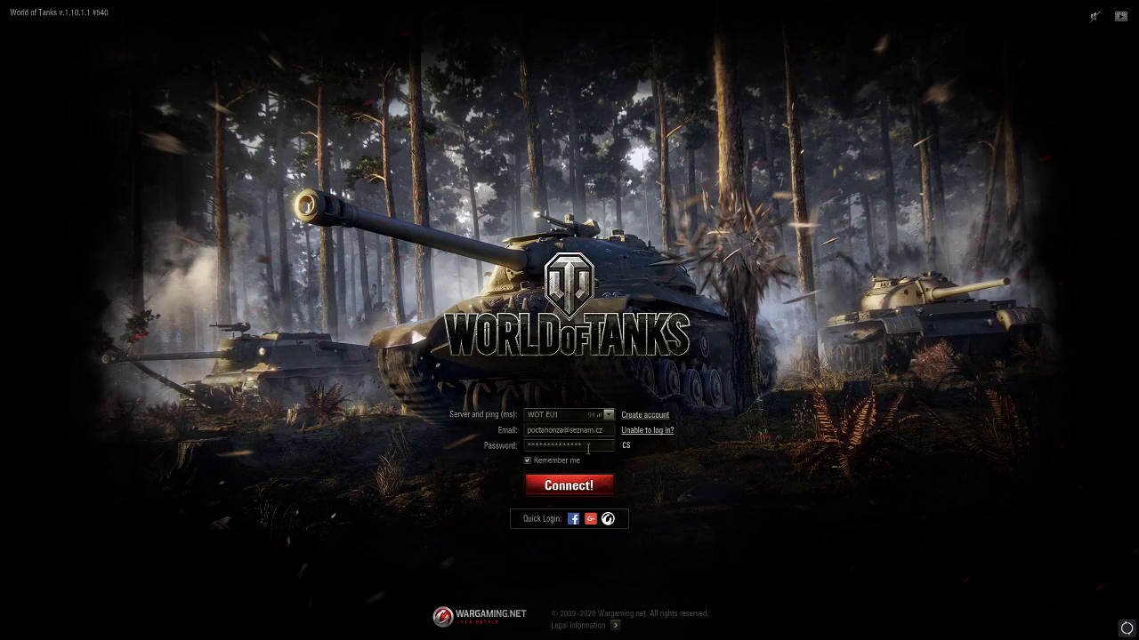
left_click(598, 483)
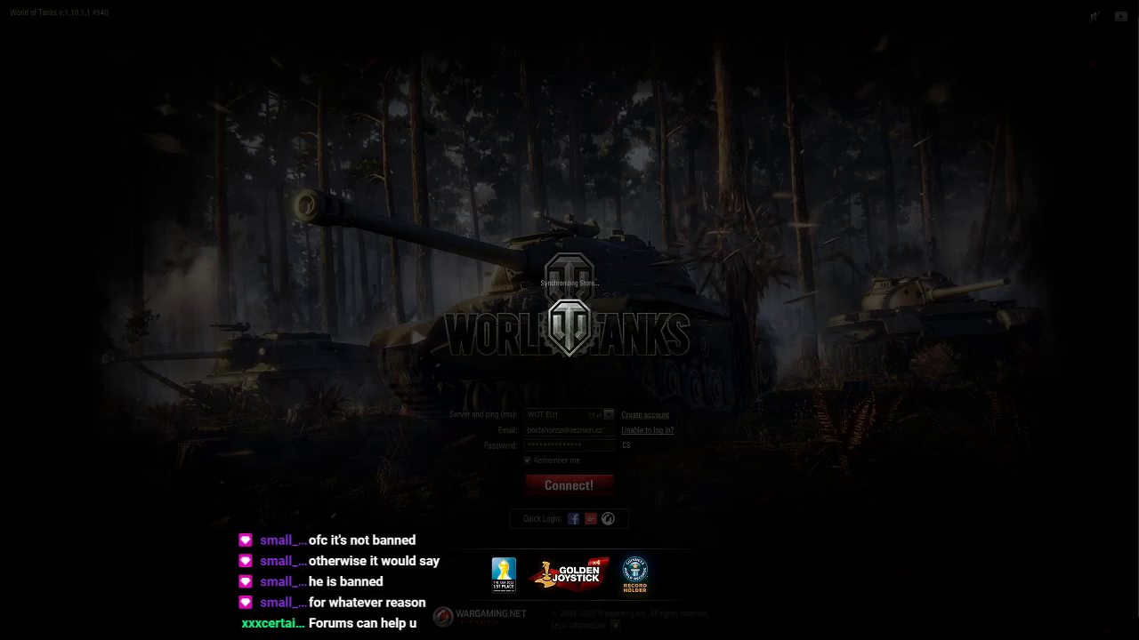
key("alt+Tab")
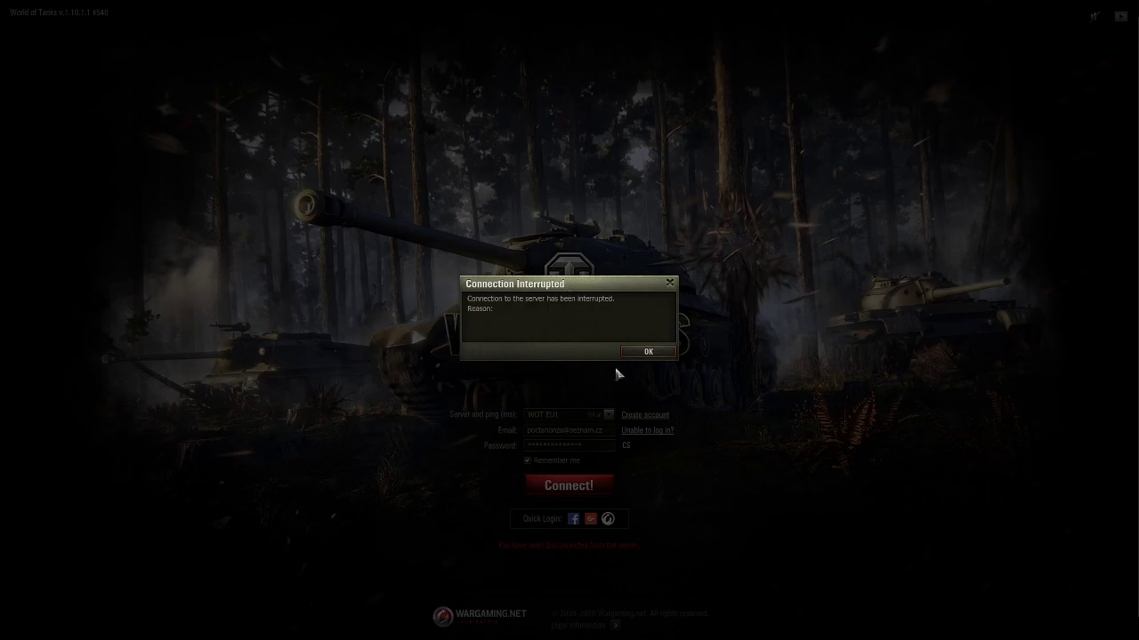
Dismiss the Connection Interrupted notice and switch over to the World_of_Tanks_EU game folder
left_click(641, 352)
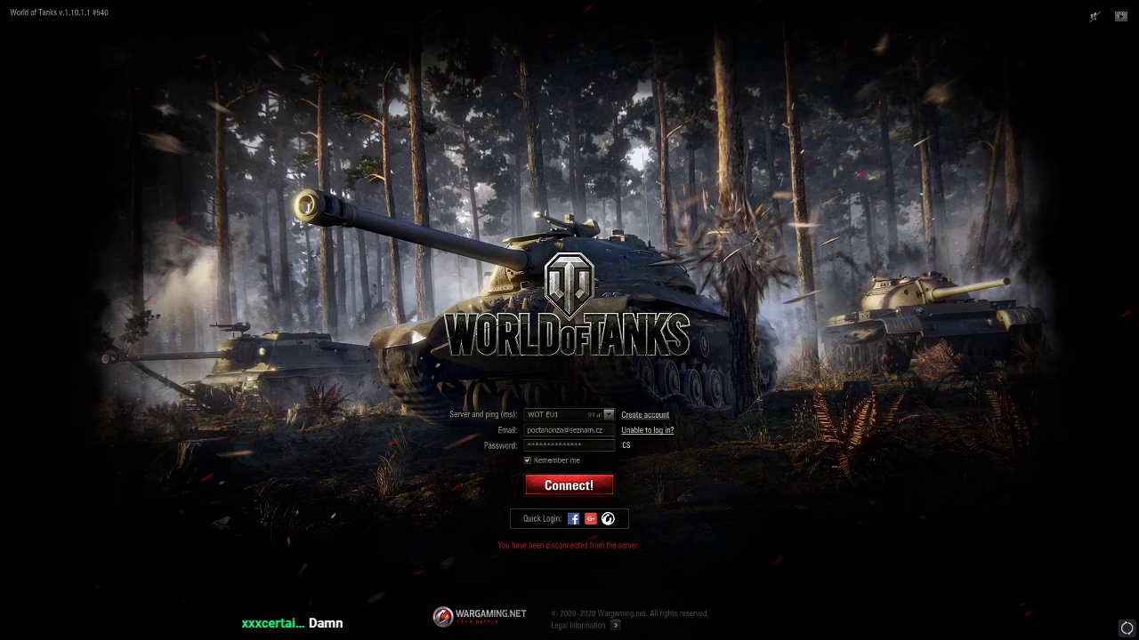
key("alt+Tab")
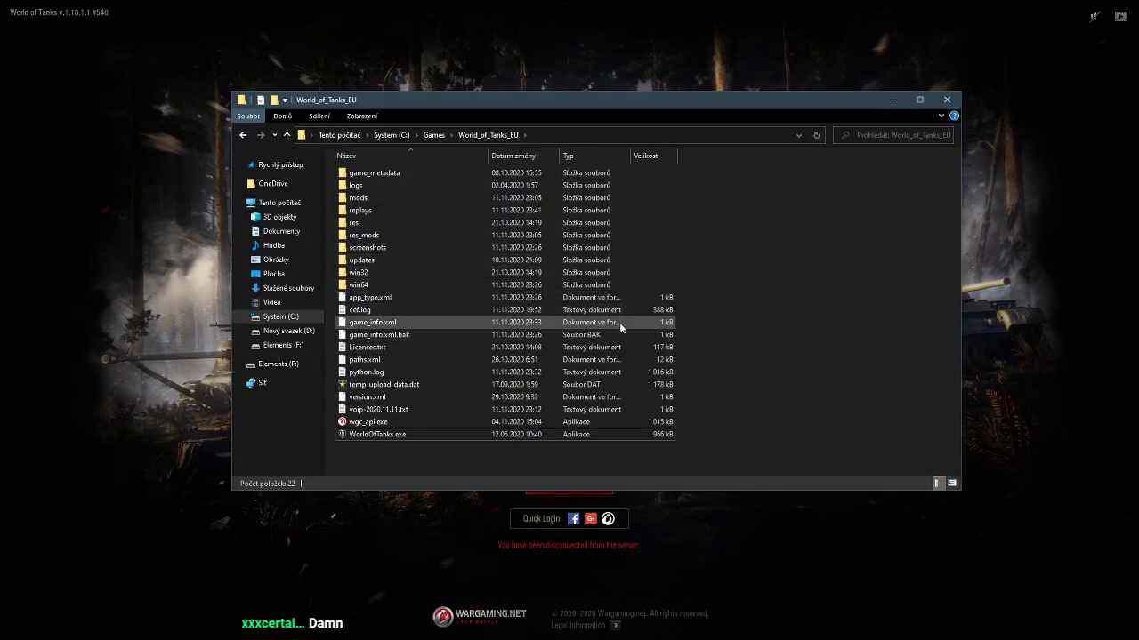
Close the game folder window and return via the desktop to the World of Tanks login screen
left_click(946, 99)
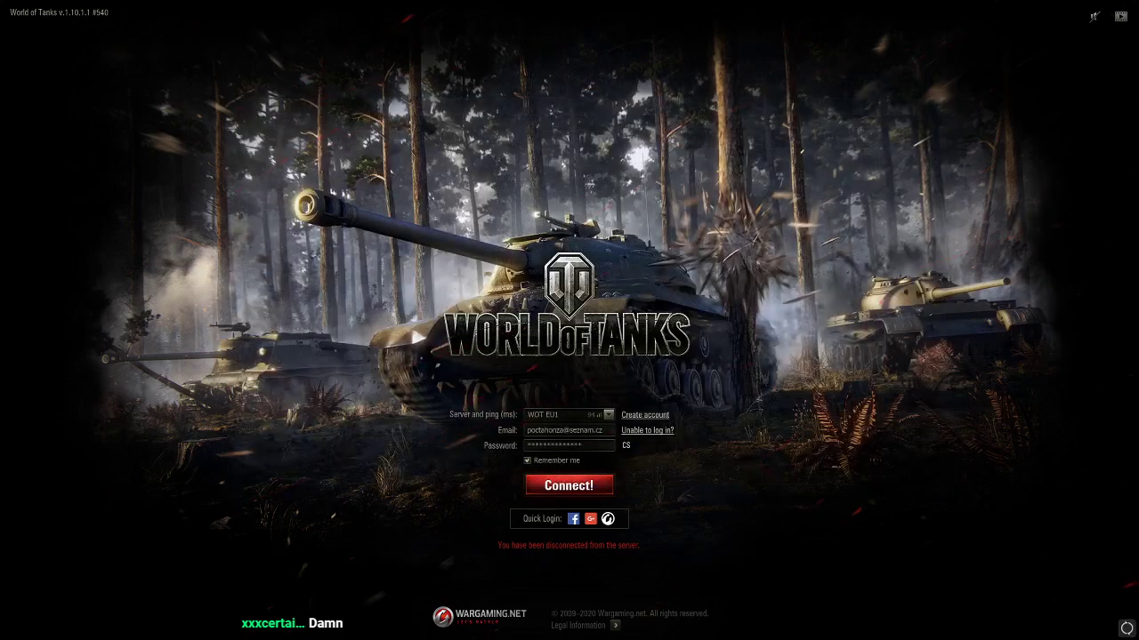
key("super+d")
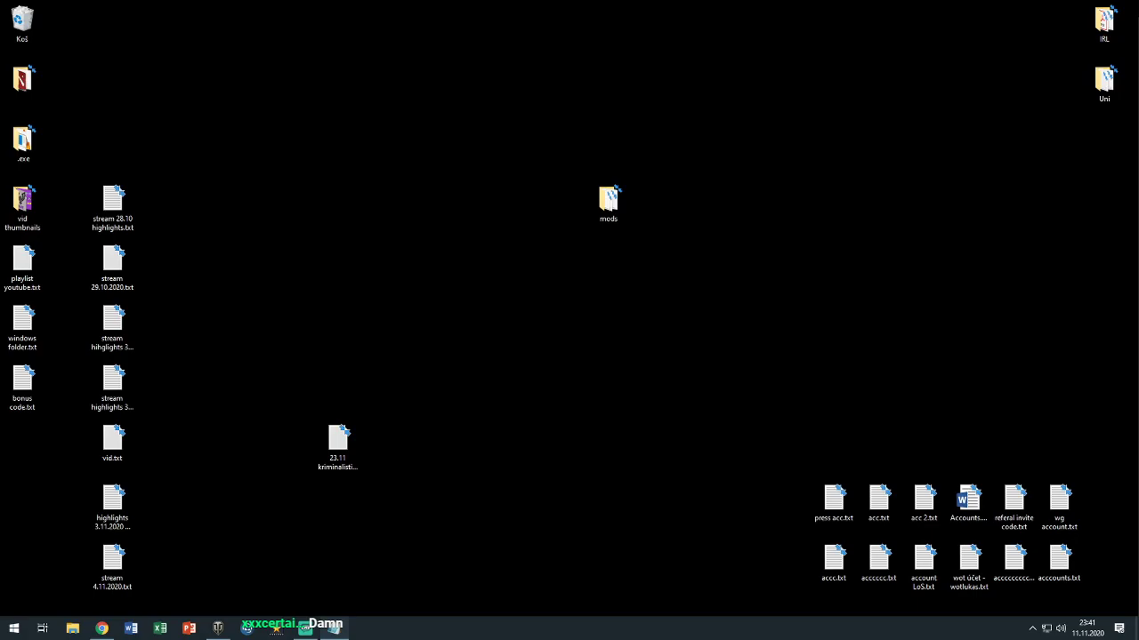
key("alt+Tab")
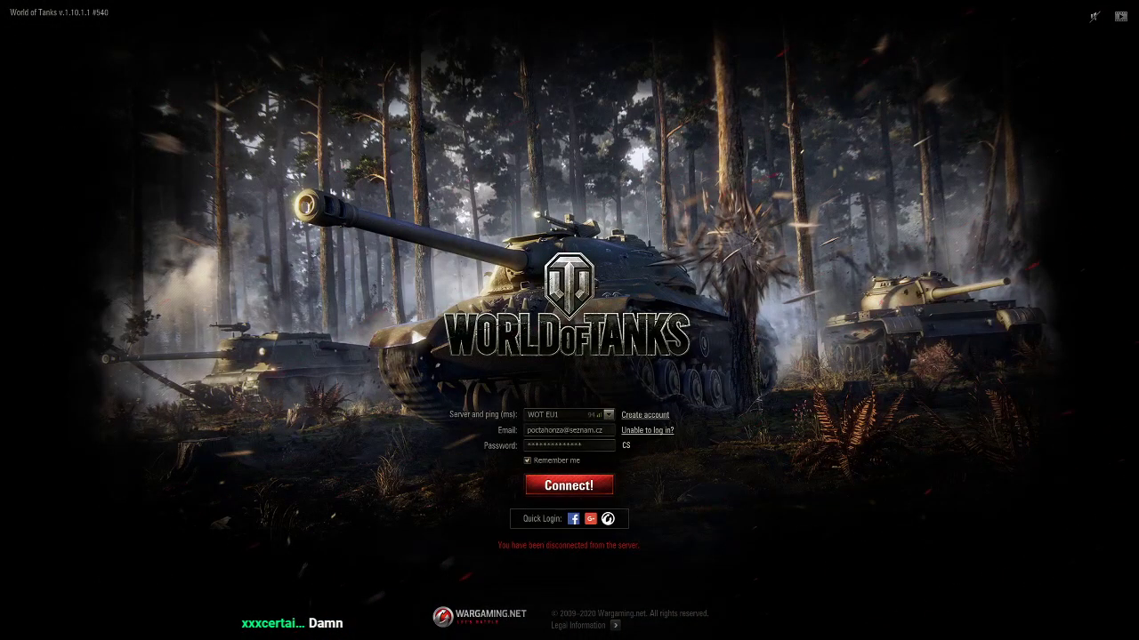
Replace the login e-mail with another account's, paste its password, and submit the login
key("ctrl+a")
key("ctrl+v")
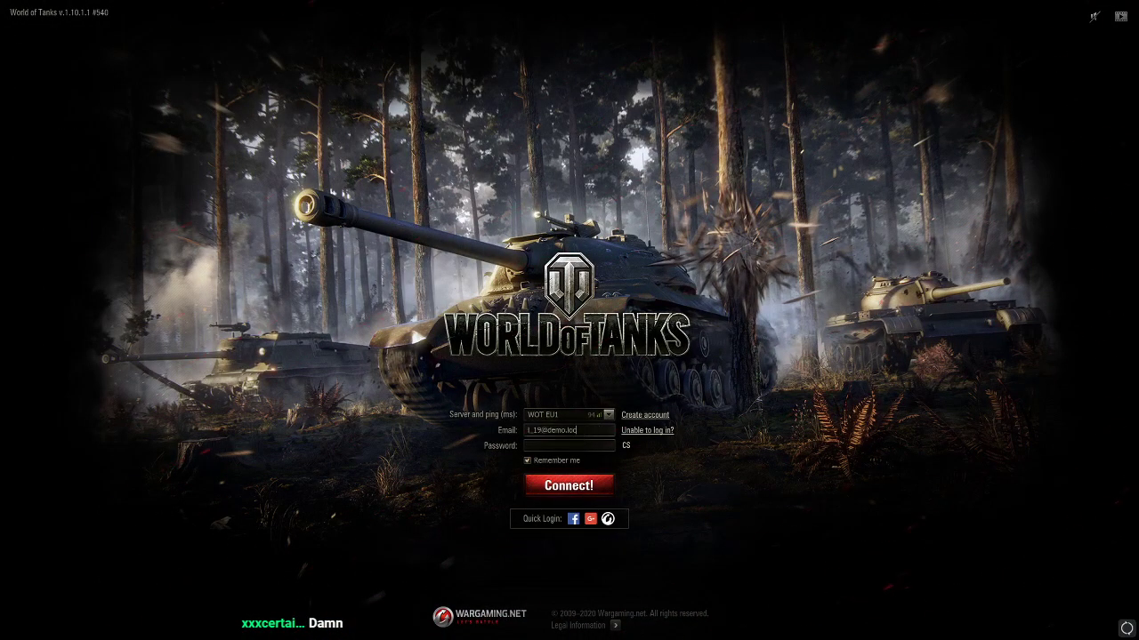
key("Tab")
key("ctrl+v")
key("Return")
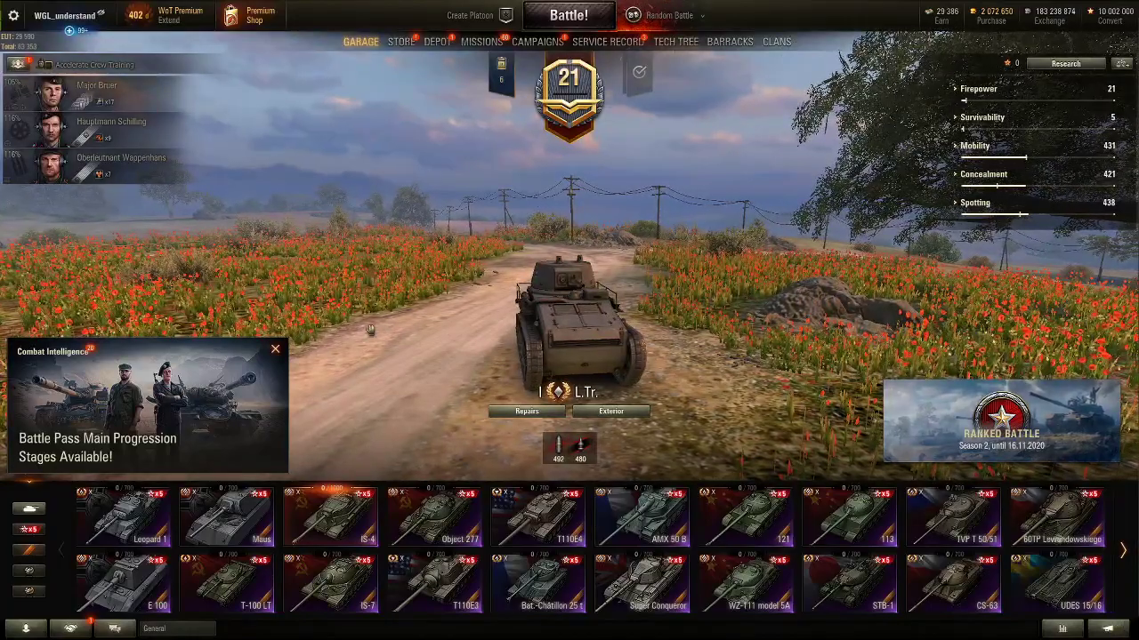
Once the Garage has loaded on WOT EU1, bring up the game menu with Esc
key("Escape")
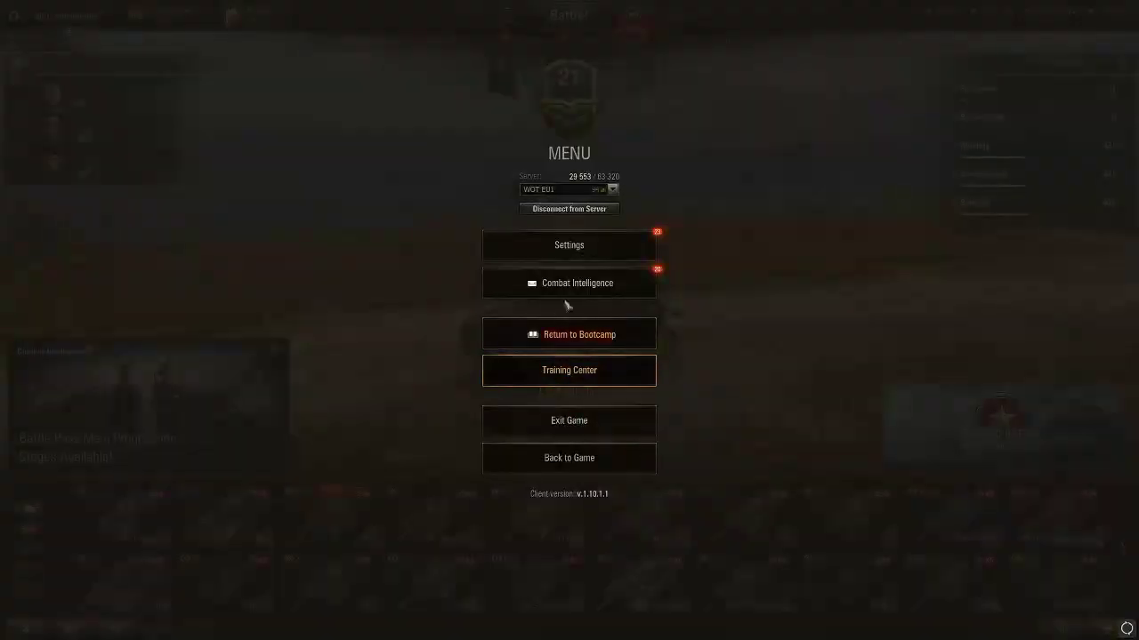
Enable V-sync and triple buffering in the Graphics settings and apply them
left_click(569, 244)
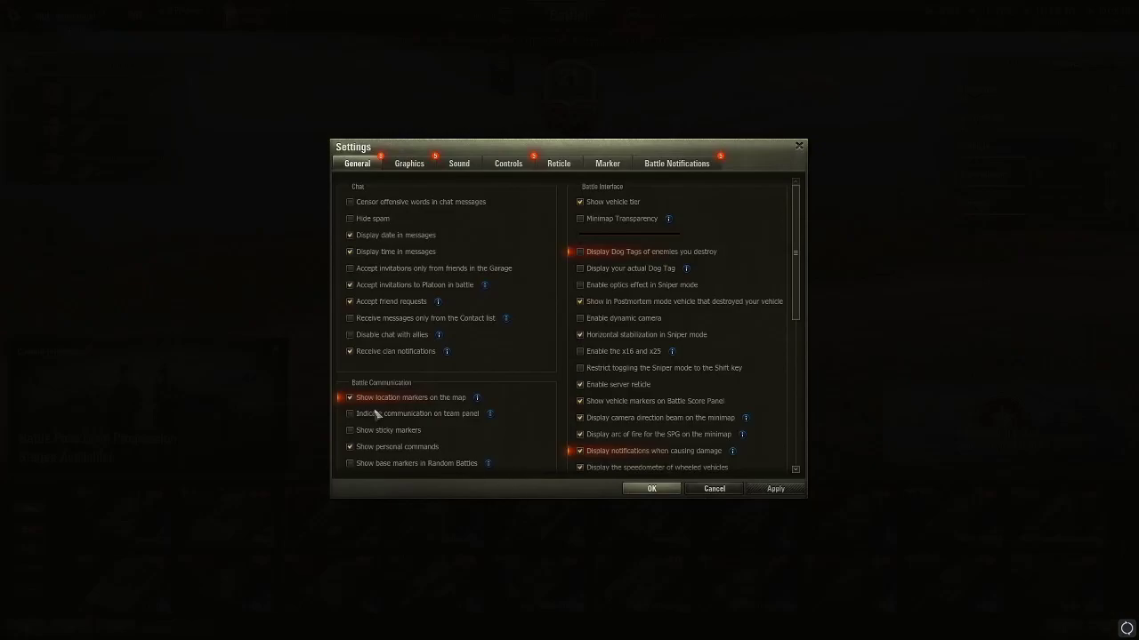
left_click(402, 166)
left_click(367, 325)
left_click(372, 344)
left_click(770, 490)
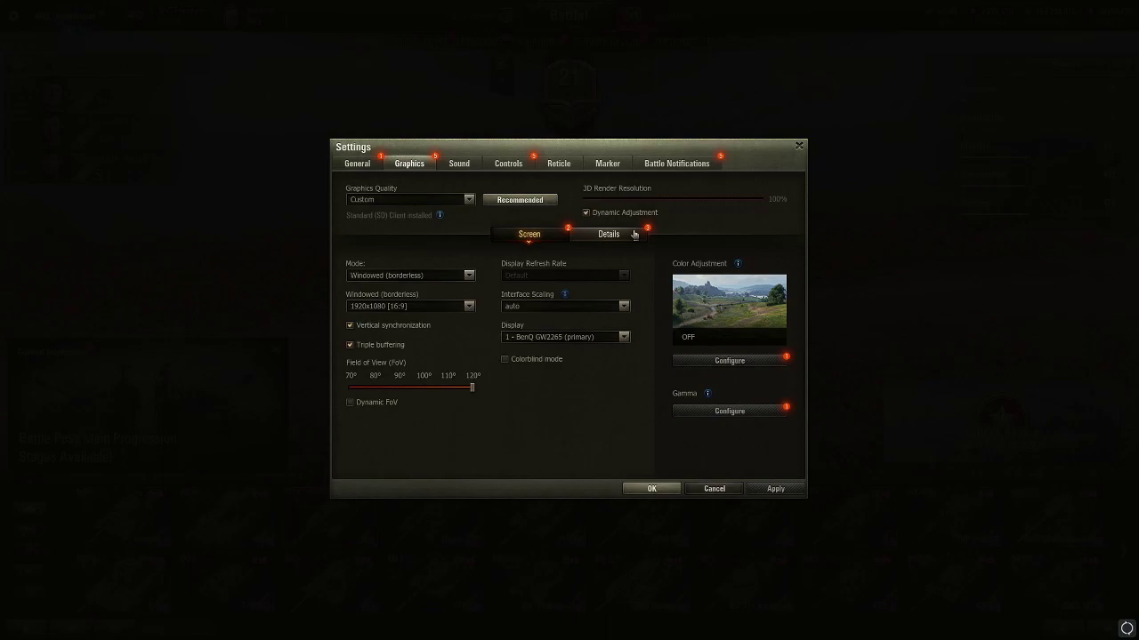
Change the graphics quality preset to Minimum, apply it, and confirm the game restart
left_click(420, 203)
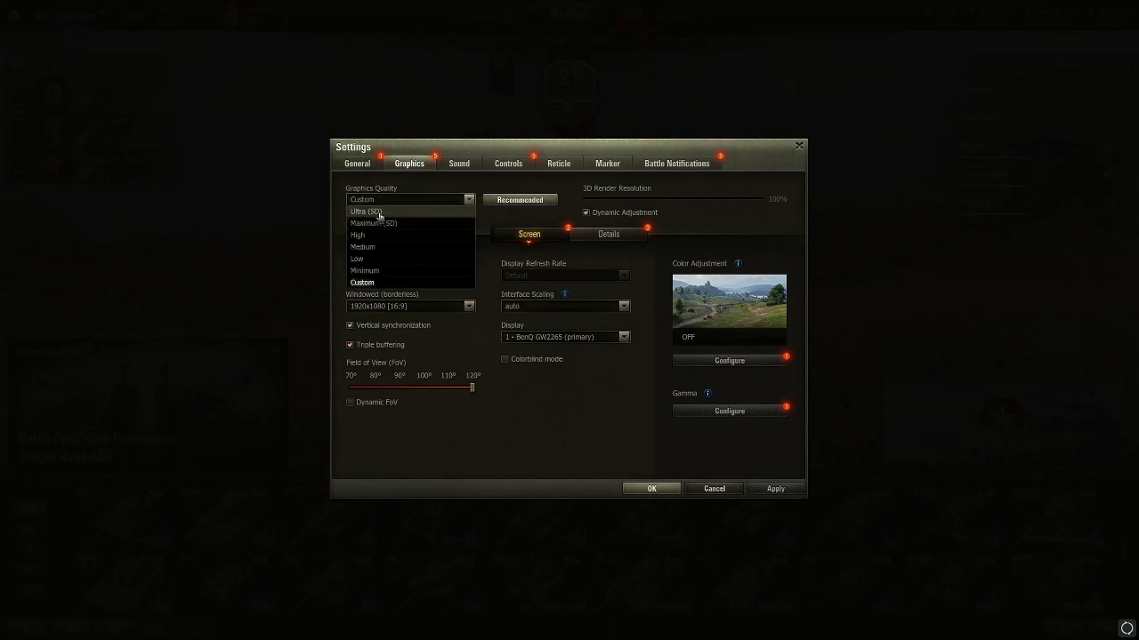
left_click(379, 214)
left_click(774, 490)
left_click(577, 354)
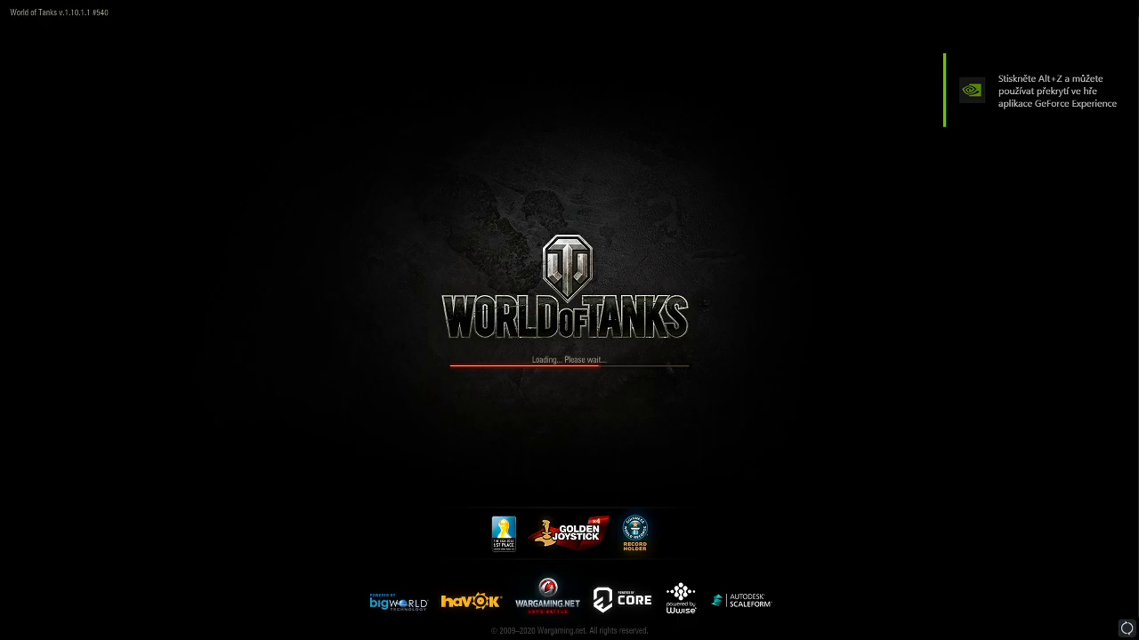
Replace the saved e-mail with another account's address and type that account's password
left_click(685, 351)
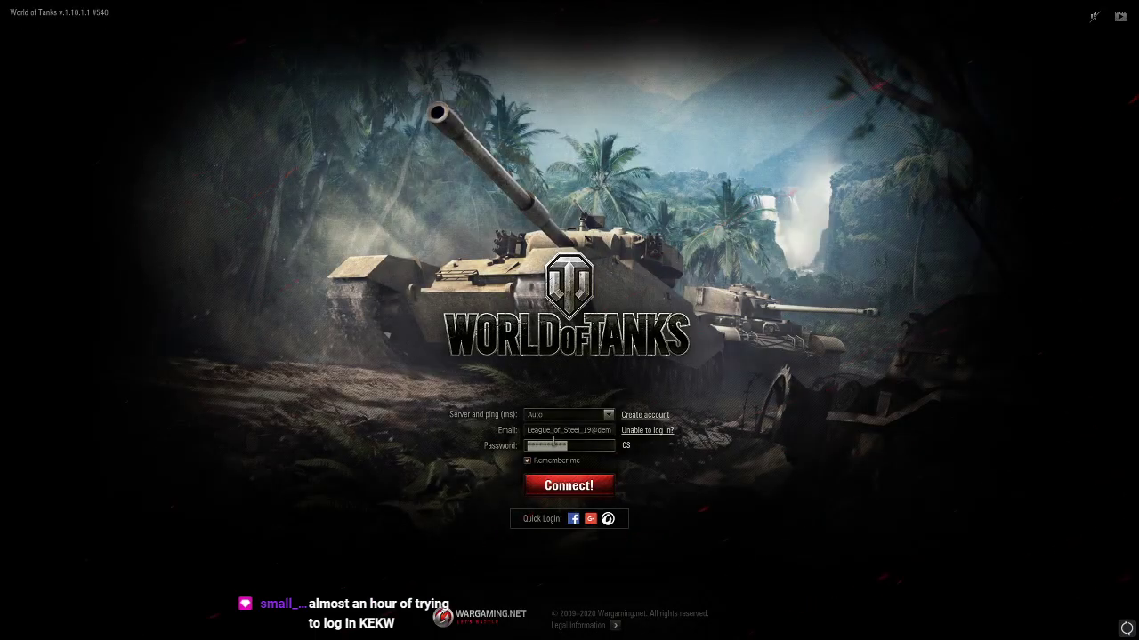
left_click(574, 431)
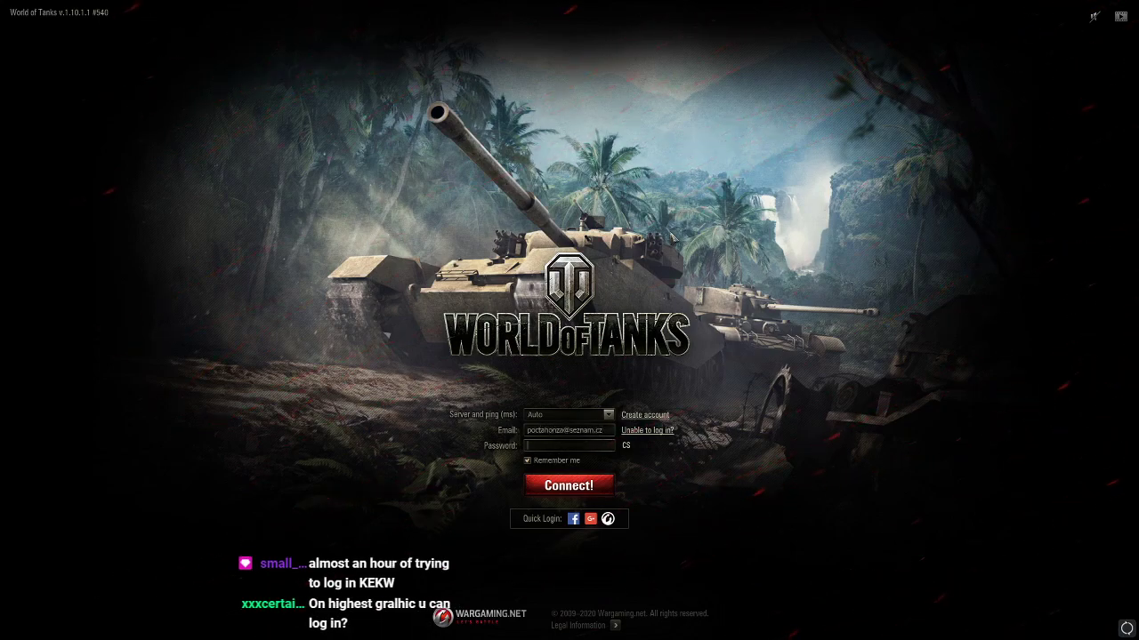
key("Tab")
type("**********")
Pick the WOT EU2 server and connect with the entered account details
left_click(553, 417)
left_click(554, 451)
left_click(582, 496)
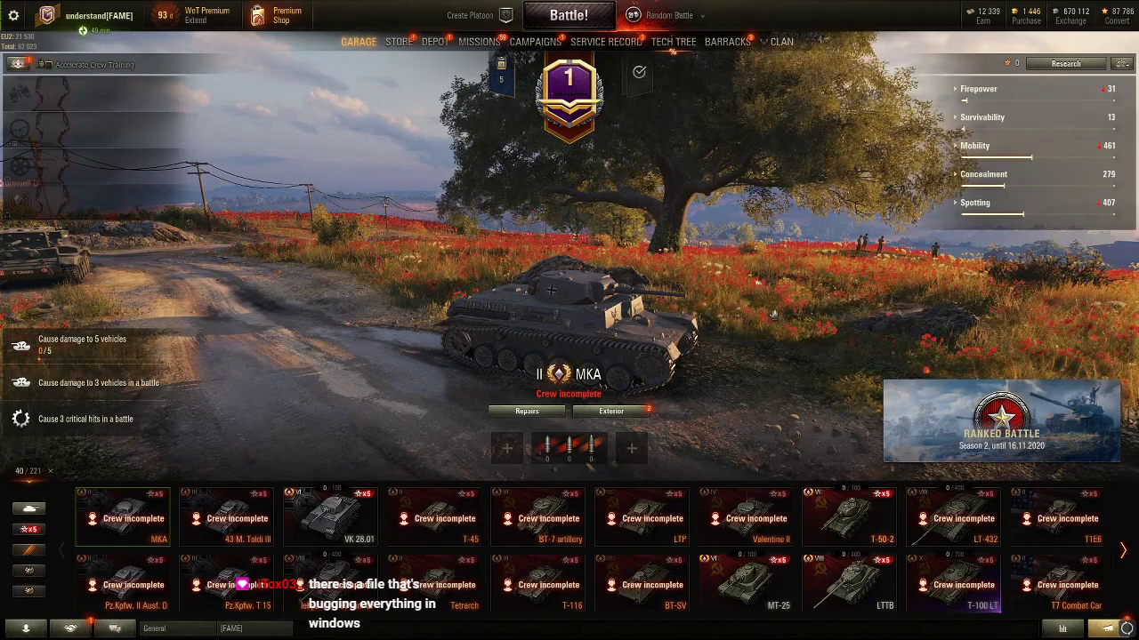
left_click_drag(775, 313, 749, 347)
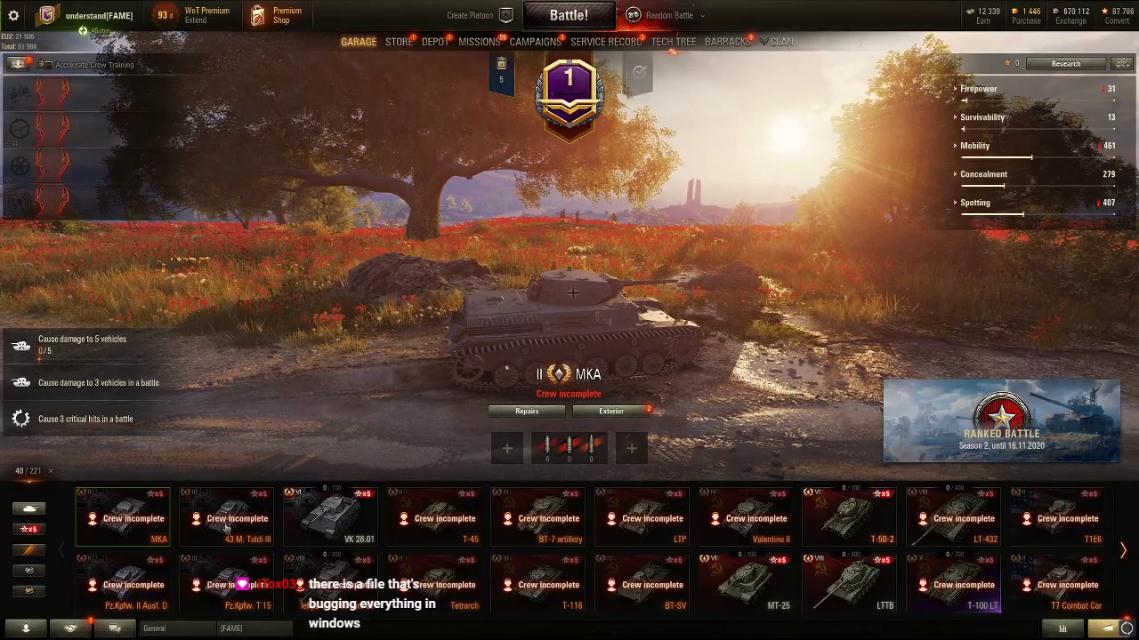
left_click(70, 628)
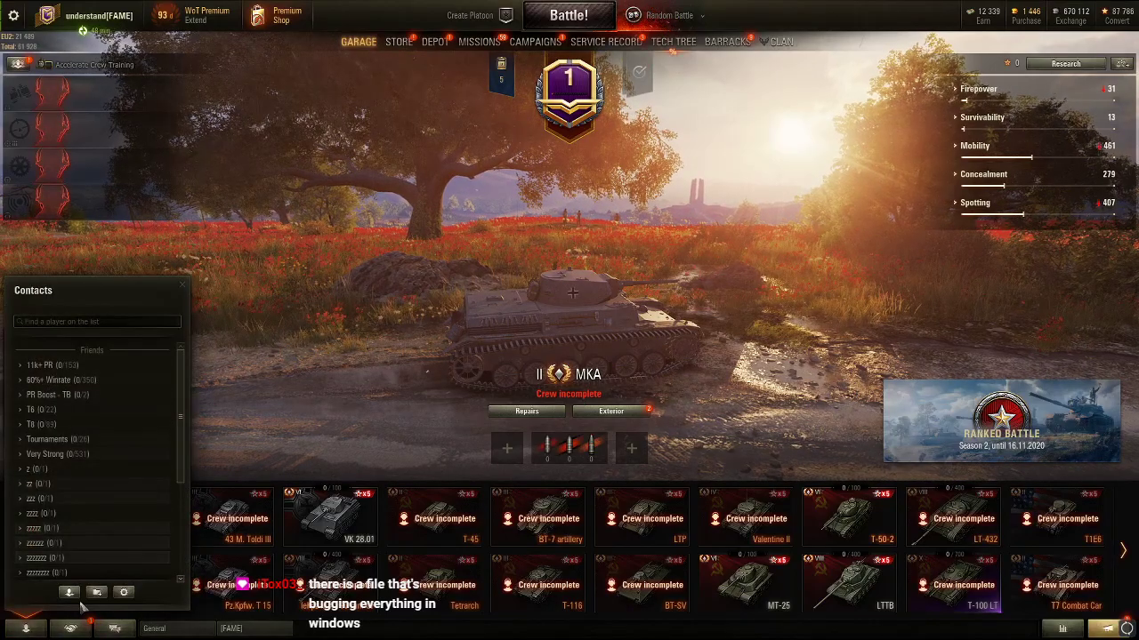
left_click(124, 592)
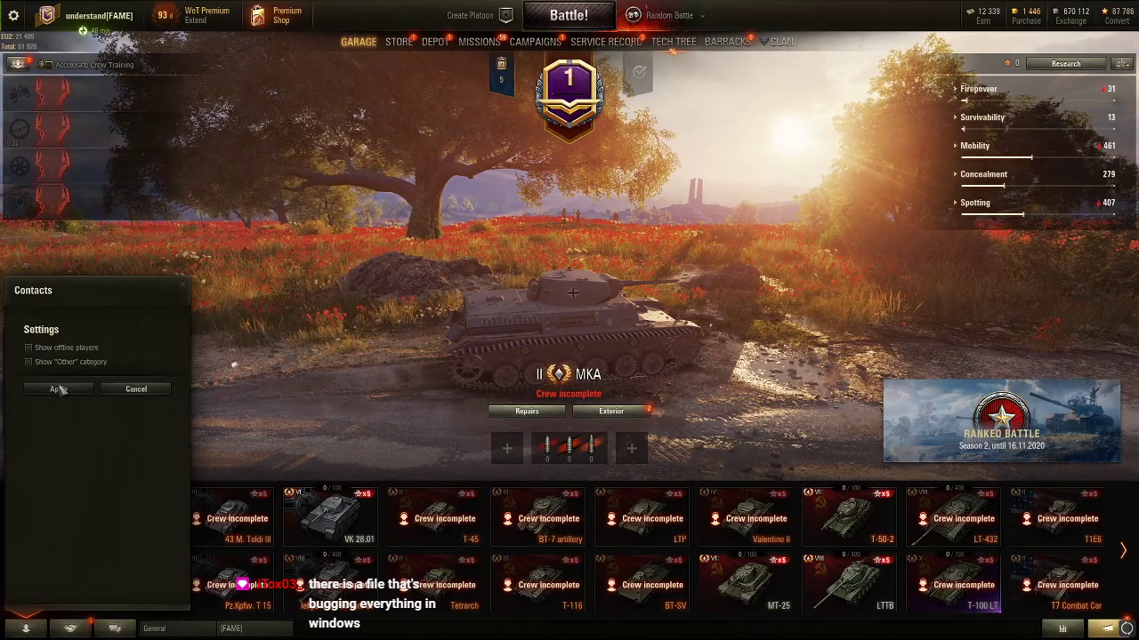
left_click(59, 388)
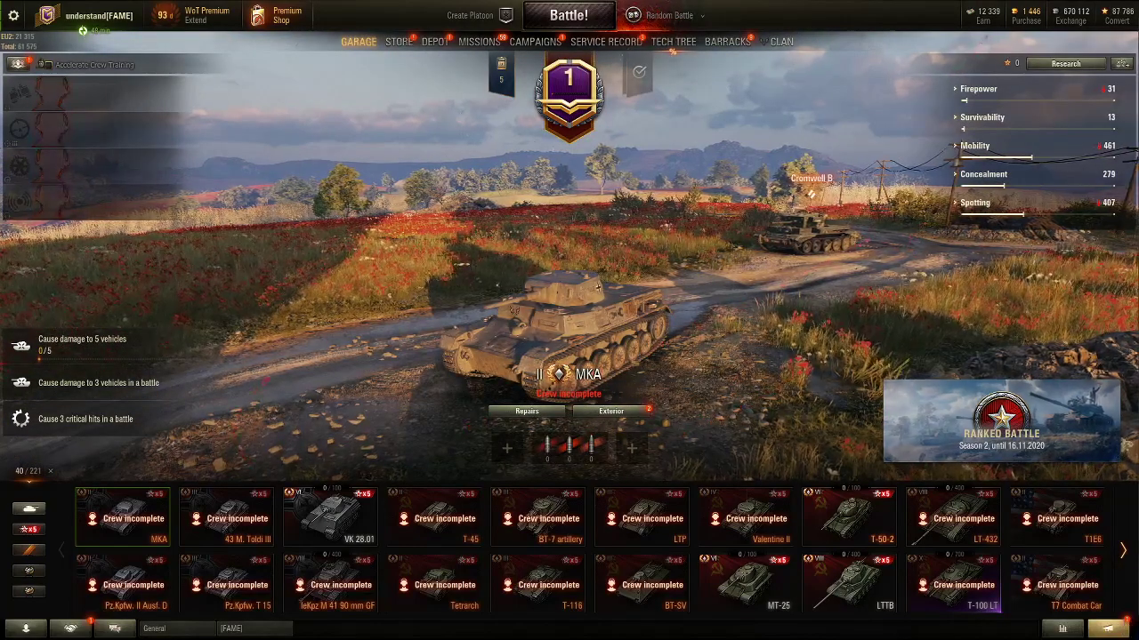
Open the detailed graphics quality options under Settings > Graphics
key("Escape")
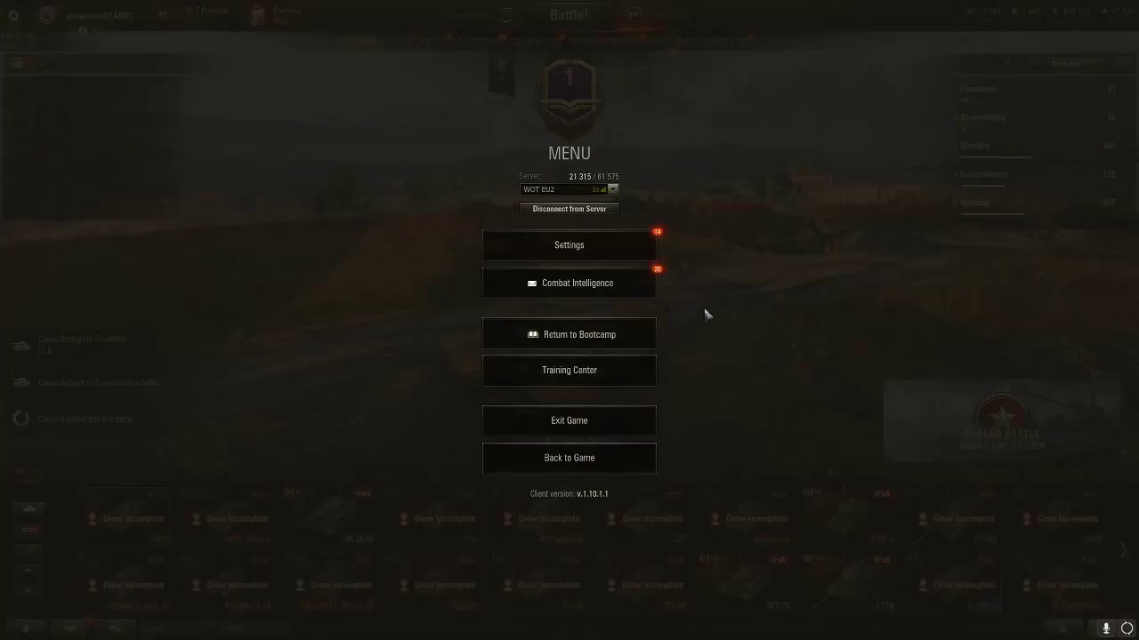
left_click(549, 247)
left_click(409, 163)
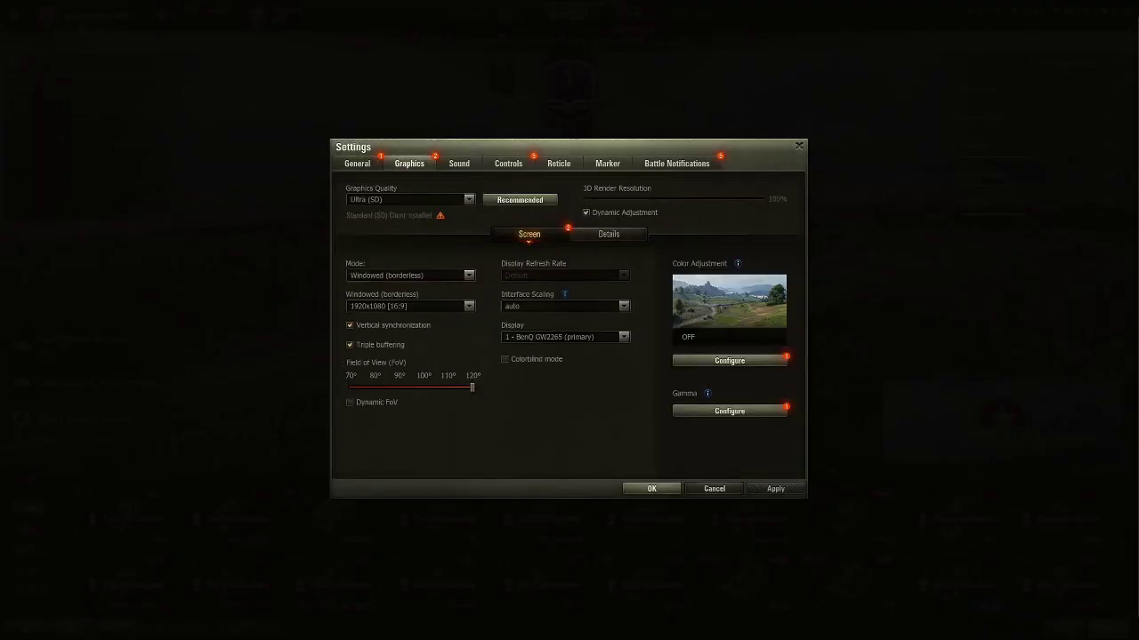
left_click(602, 237)
left_click(392, 199)
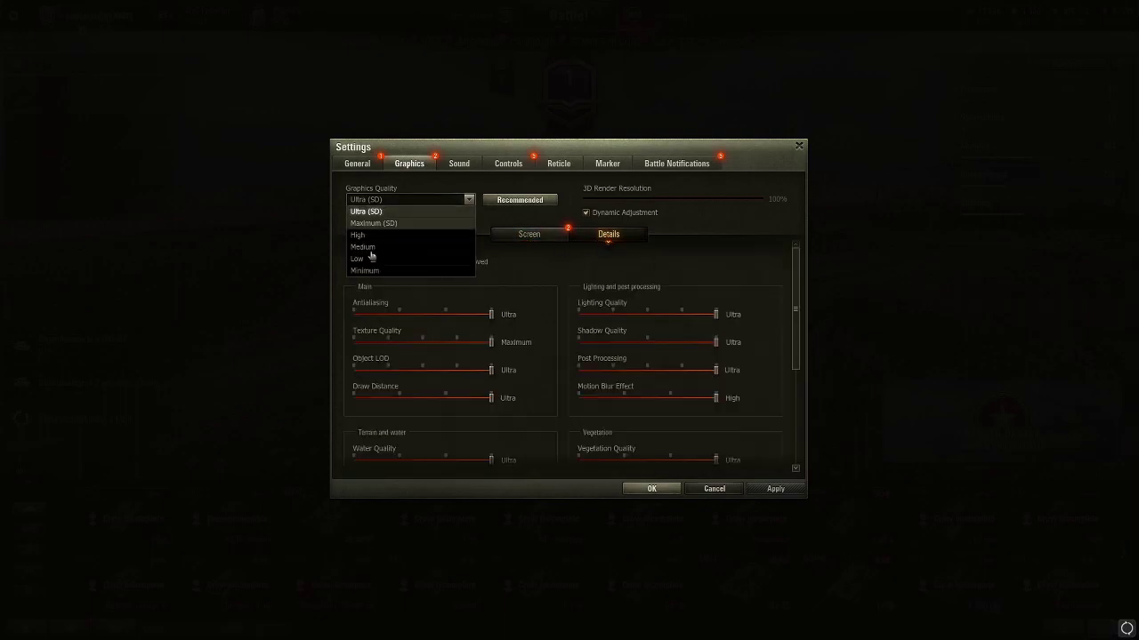
Turn antialiasing, post processing and motion blur off, reduce shadows, and set lighting, vegetation and water to Low
left_click_drag(491, 314, 354, 315)
left_click(579, 314)
left_click(579, 341)
left_click(579, 369)
left_click(579, 398)
left_click(600, 459)
left_click(355, 460)
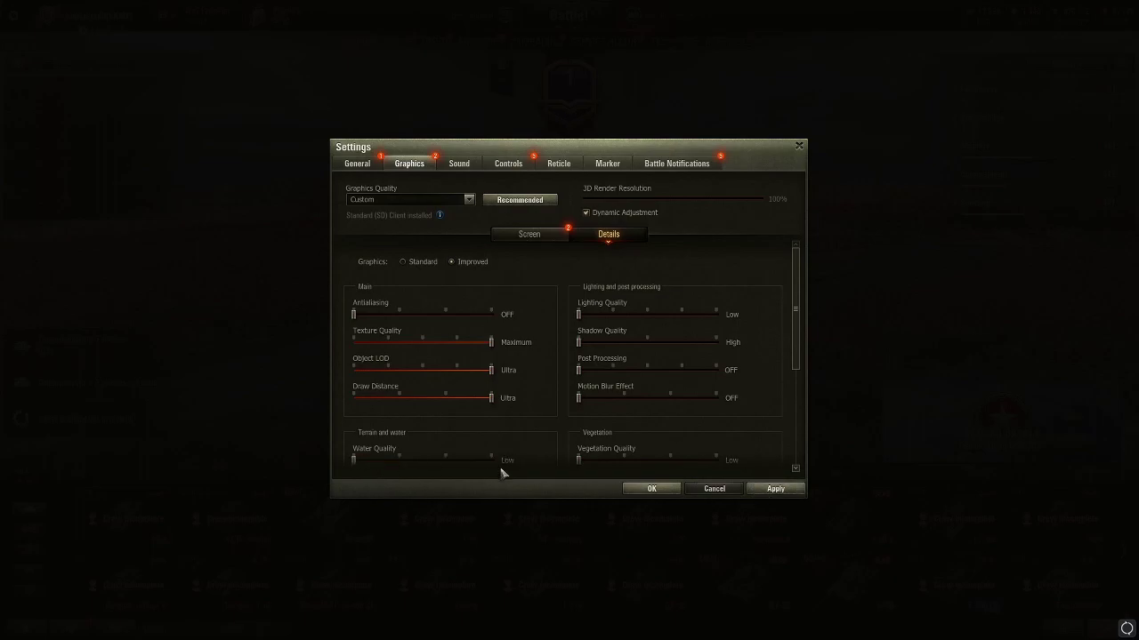
Turn grass and sniper-mode effects off, extra effects Low, disable physics, track effects and tessellation, then apply
scroll(800, 361, "down", 4)
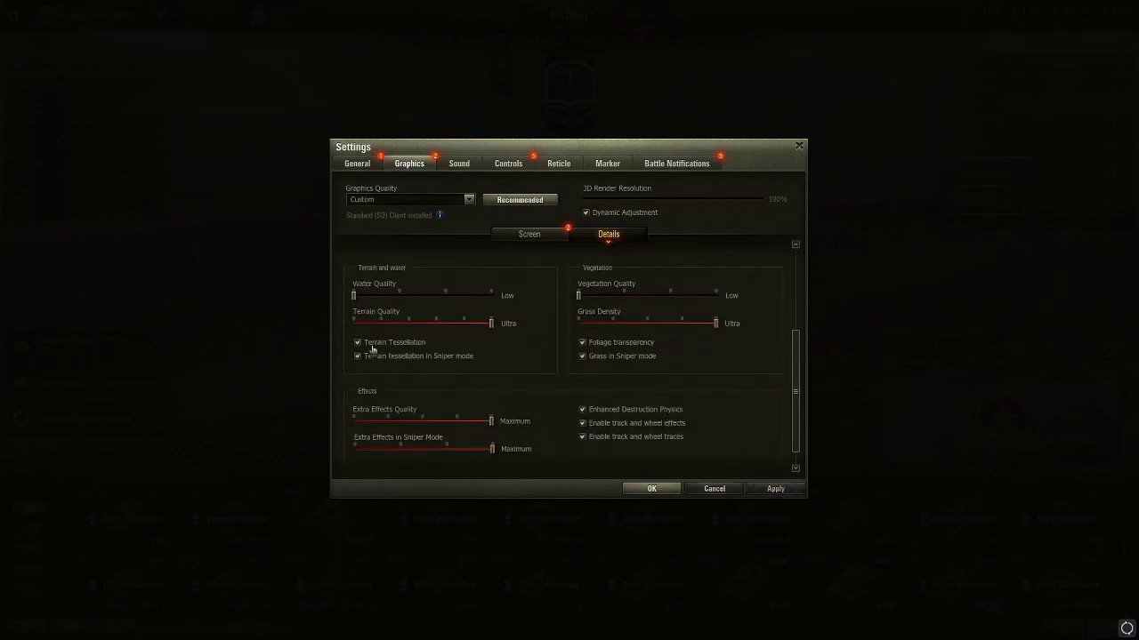
left_click(579, 325)
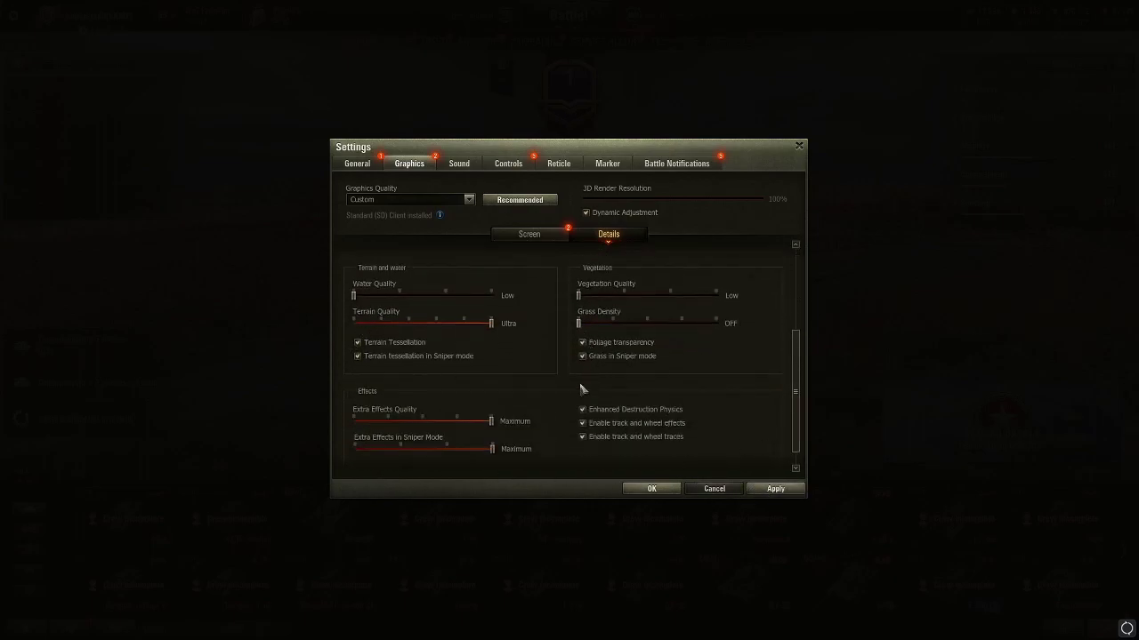
left_click(389, 422)
left_click(356, 450)
left_click(605, 411)
left_click(606, 423)
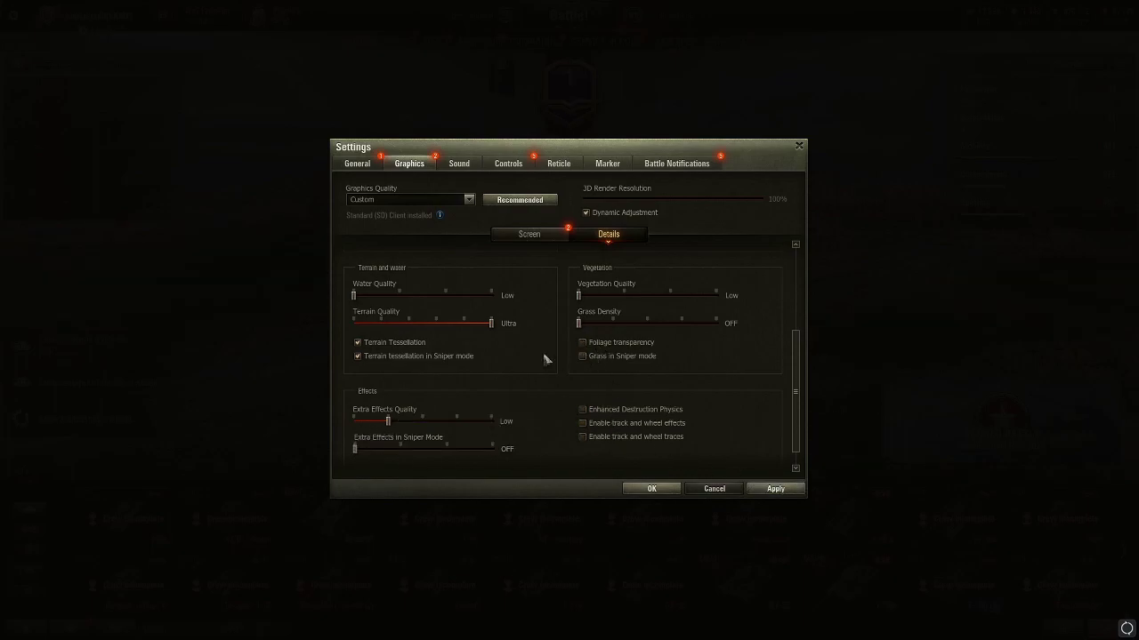
left_click(376, 346)
left_click(777, 489)
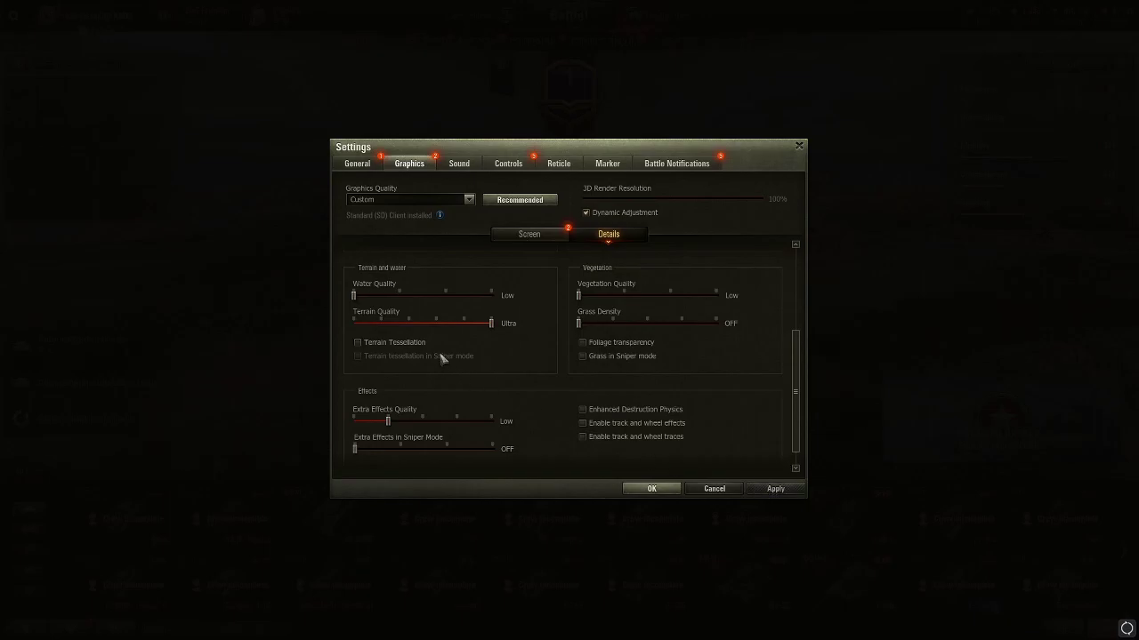
key("Escape")
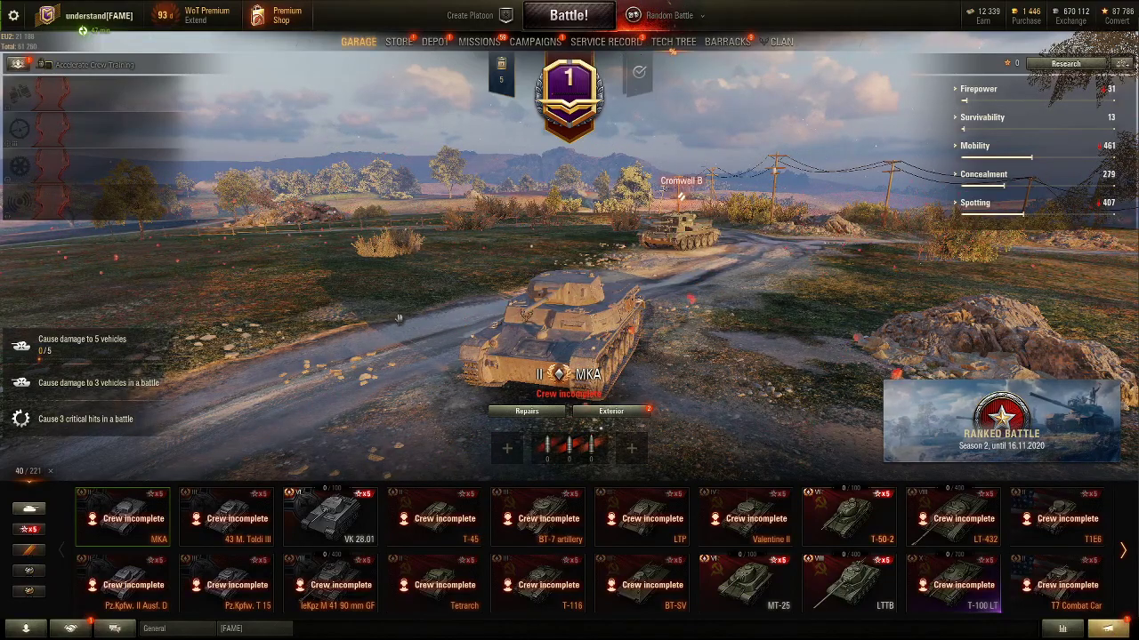
Open the contacts list, then the [FAME] clan chat channel from the bottom bar
left_click(26, 628)
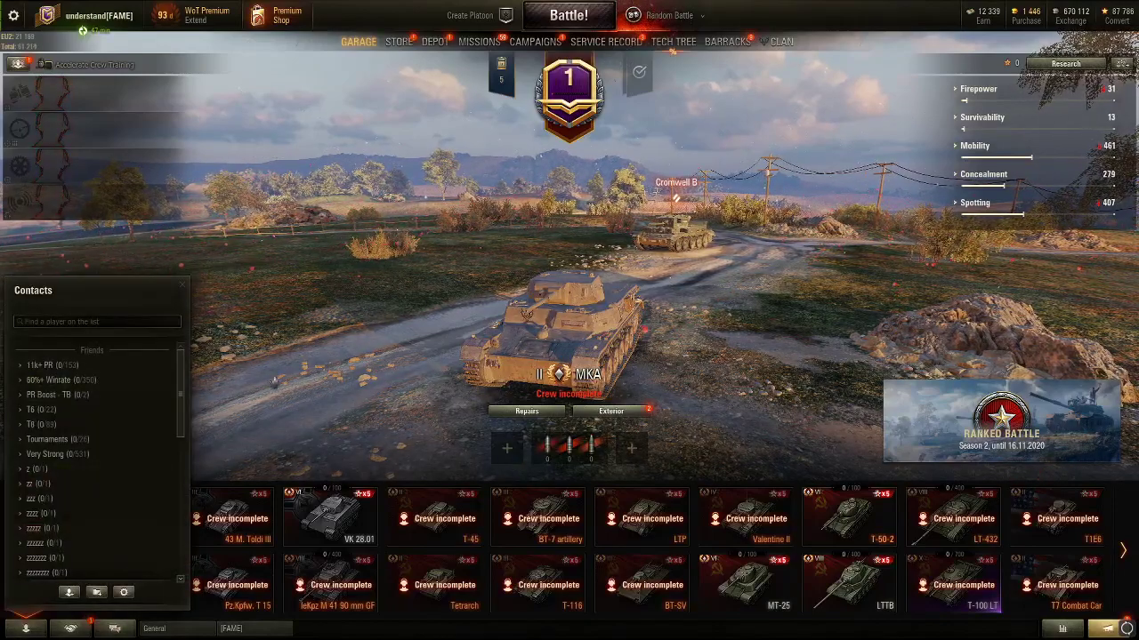
left_click(258, 630)
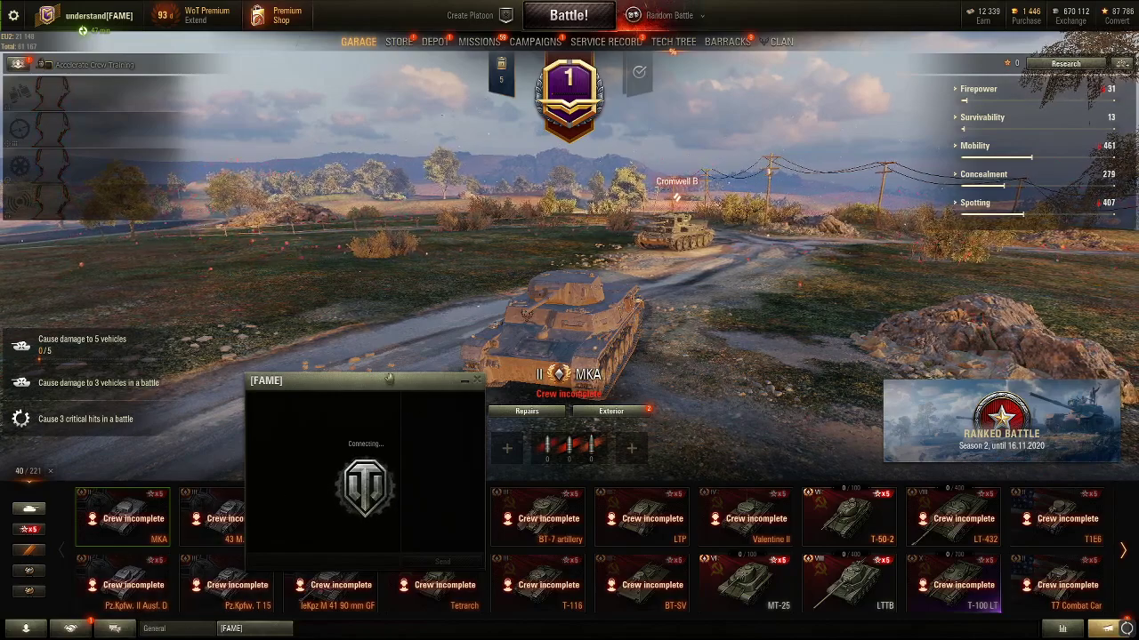
Move the [FAME] chat window lower and browse through the contacts list before closing it
left_click_drag(386, 384, 392, 407)
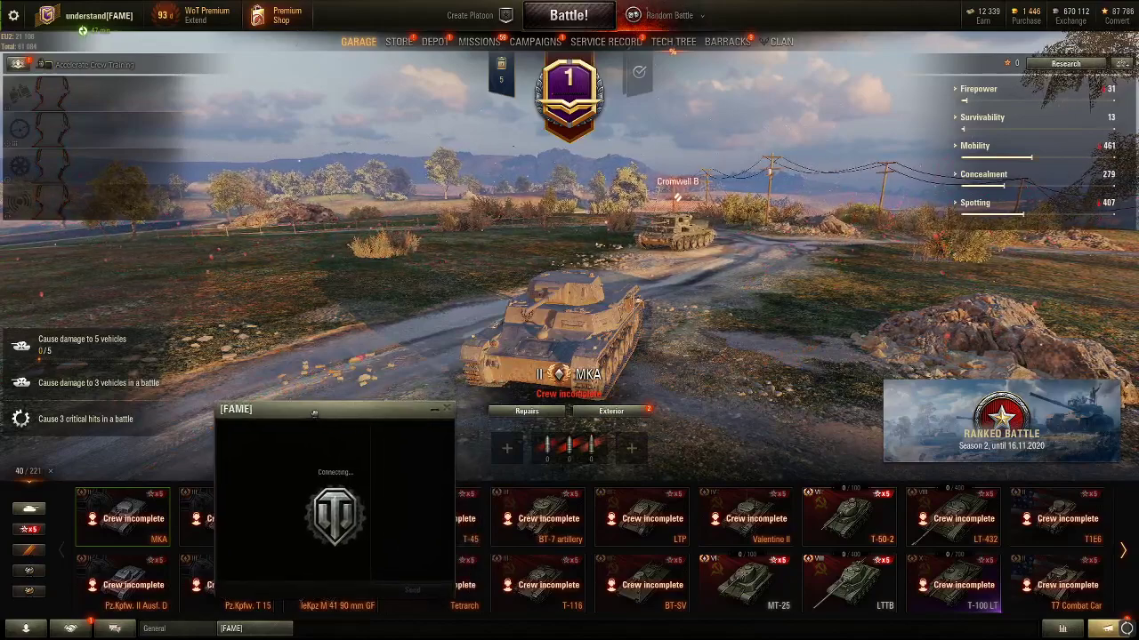
left_click(26, 628)
scroll(173, 404, "down", 10)
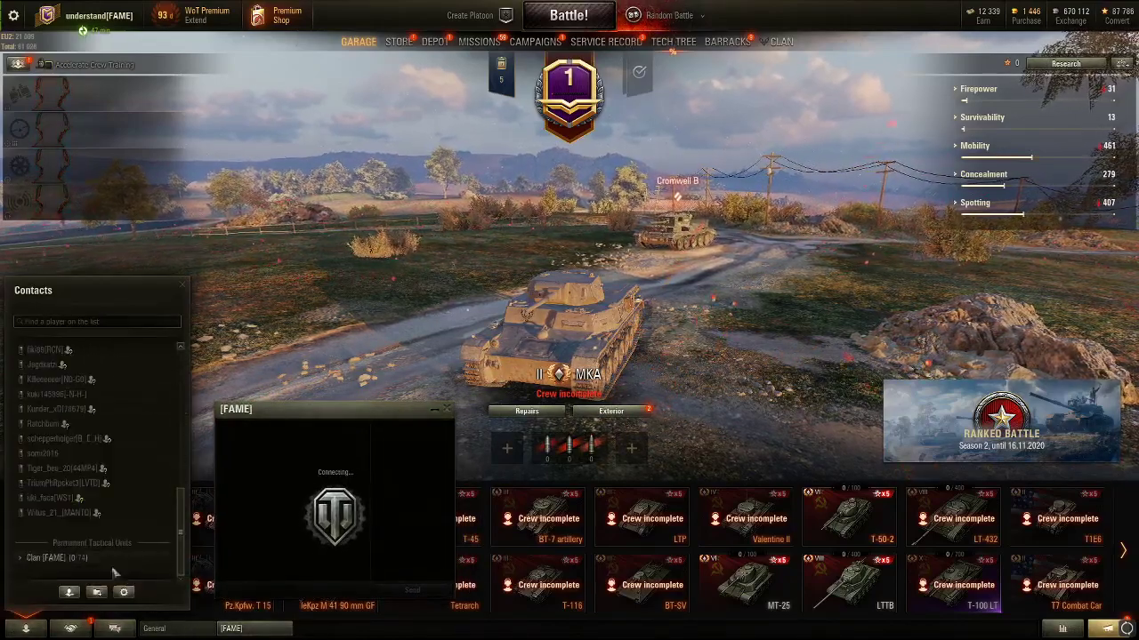
scroll(107, 445, "up", 2)
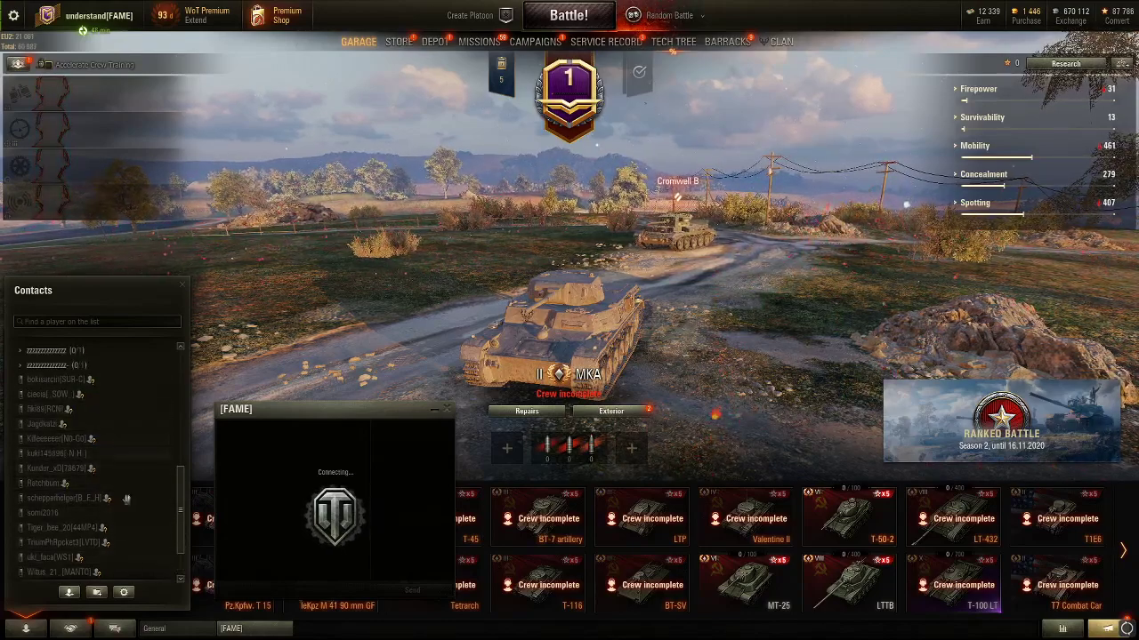
scroll(98, 513, "down", 2)
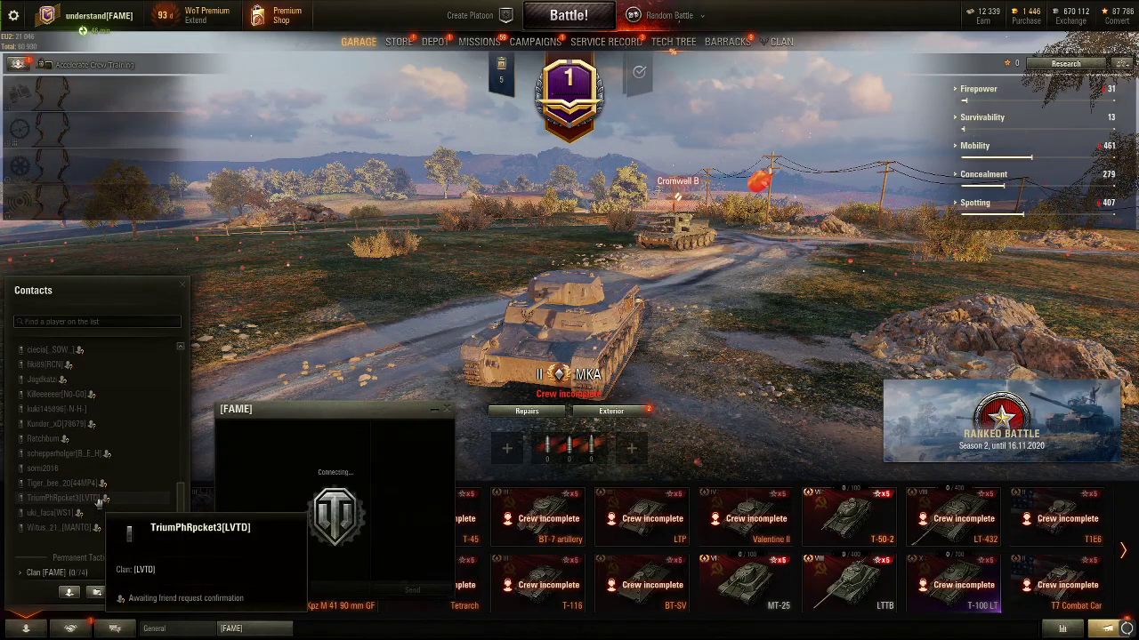
left_click_drag(181, 507, 198, 285)
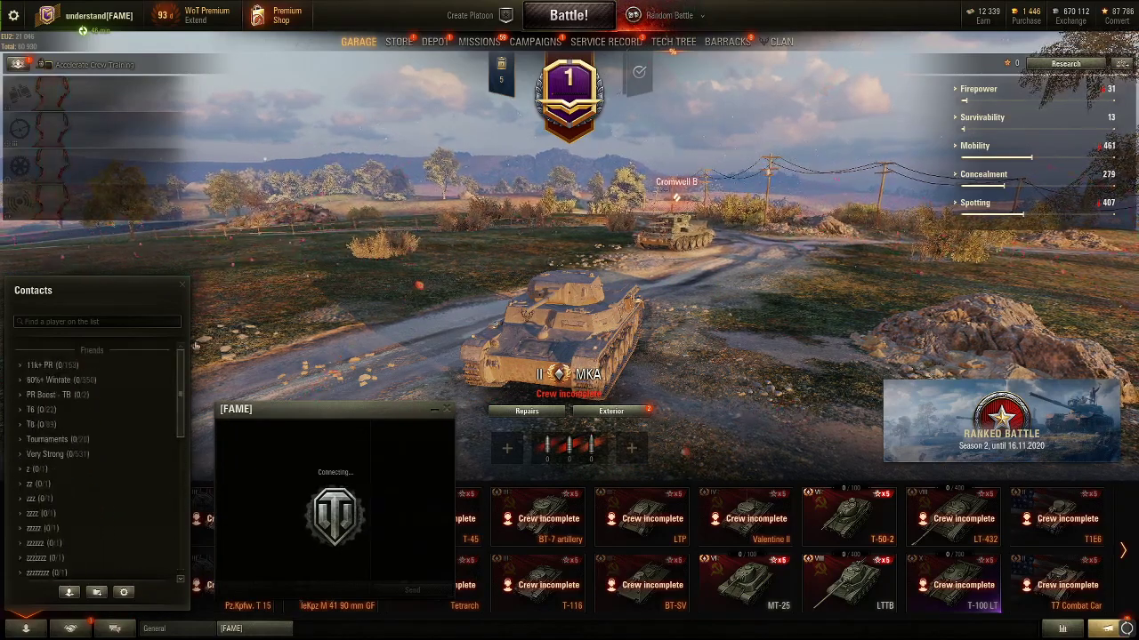
left_click(326, 316)
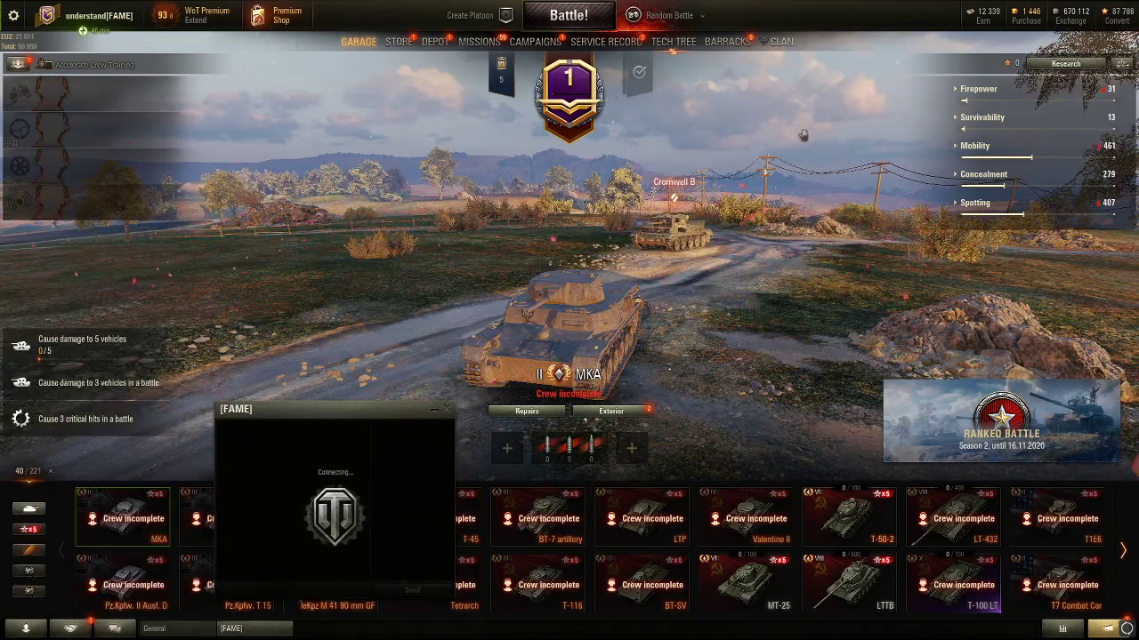
Close the [FAME] chat, select the tier VIII LTTB, and show the battle-type list
left_click(446, 409)
left_click(848, 583)
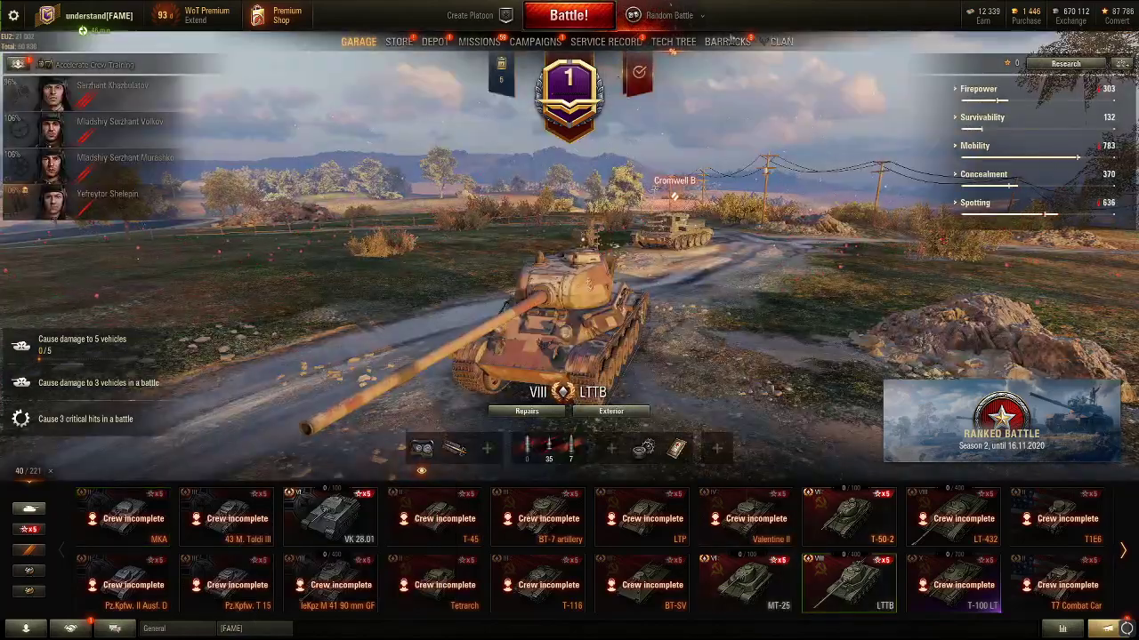
left_click(693, 18)
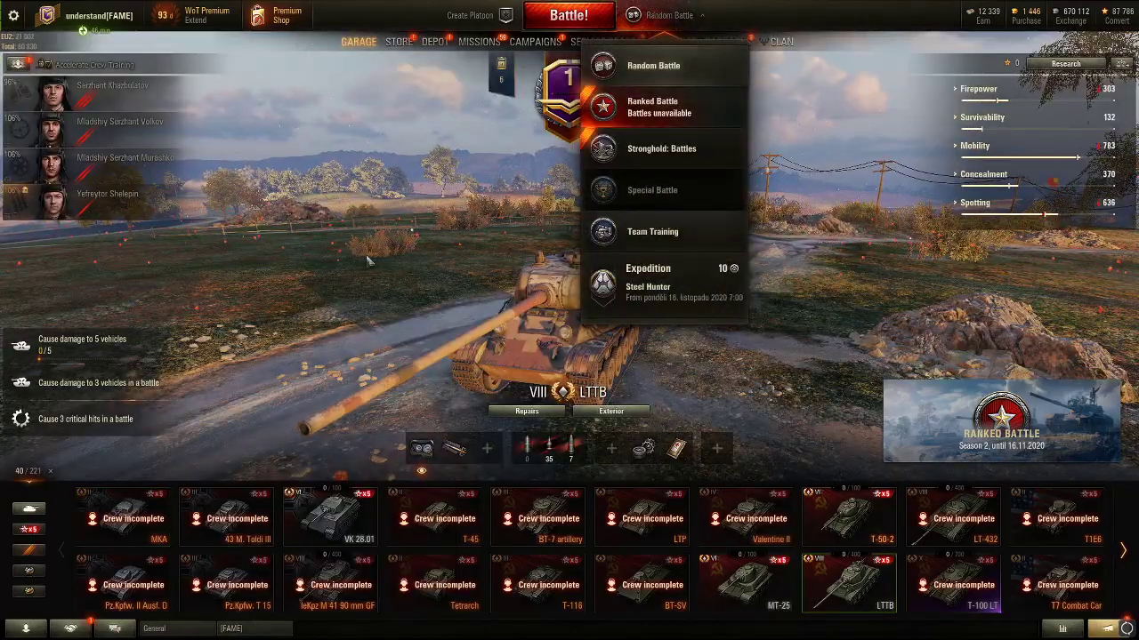
Create a Team Training room on Westfield Encounter Battle, dismiss the invite dialog, and open Modify Room
left_click(652, 231)
left_click(812, 77)
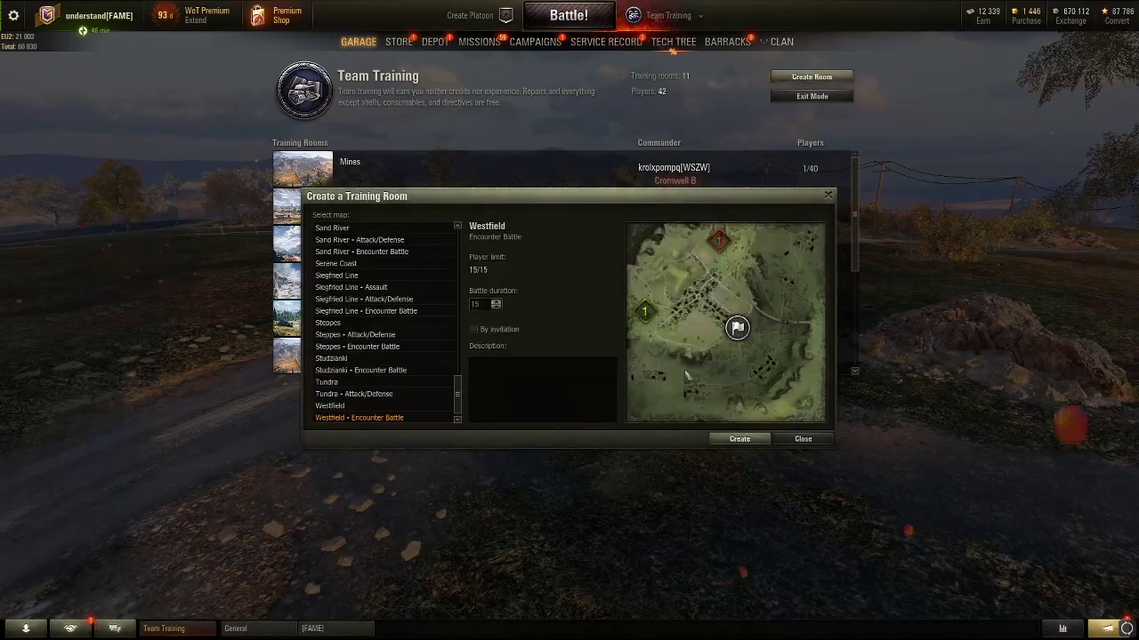
left_click(739, 438)
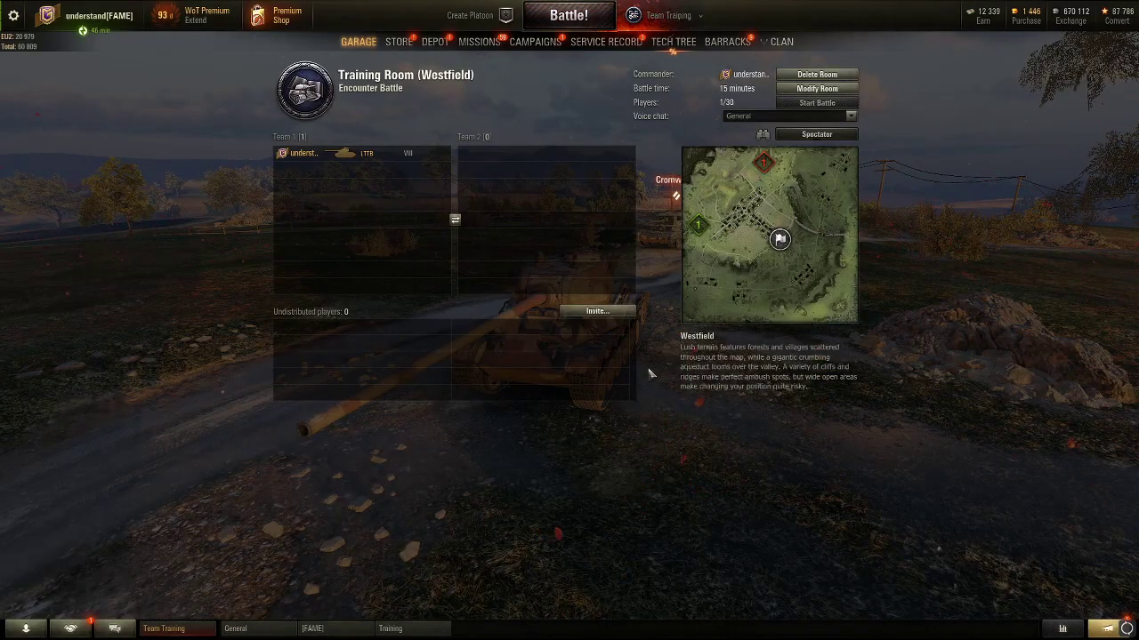
left_click(596, 311)
left_click(371, 300)
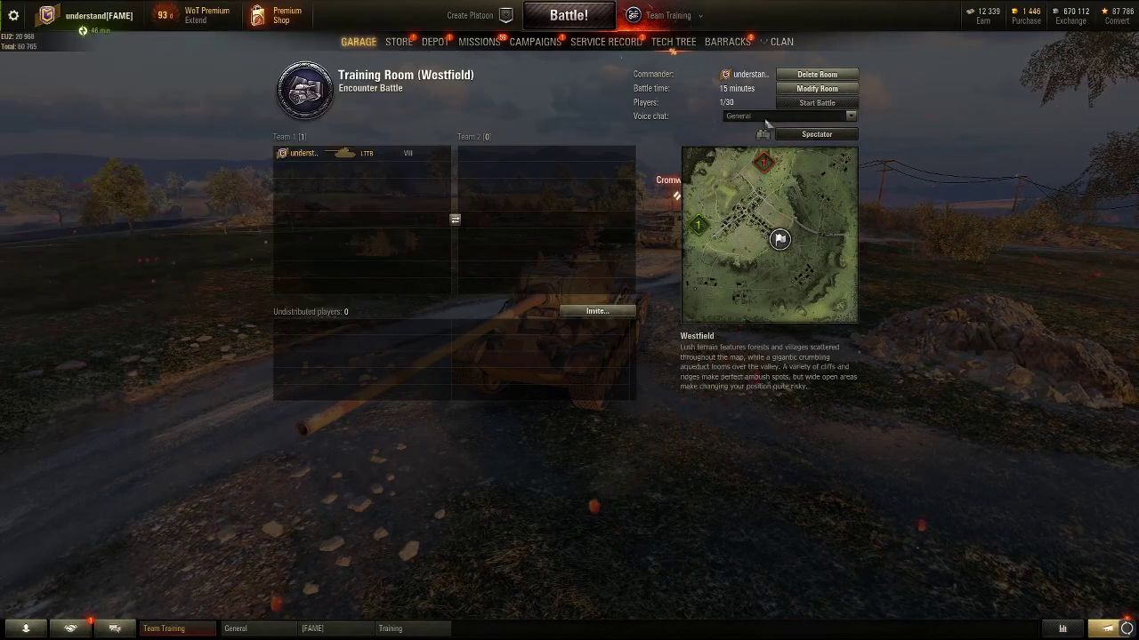
left_click(817, 88)
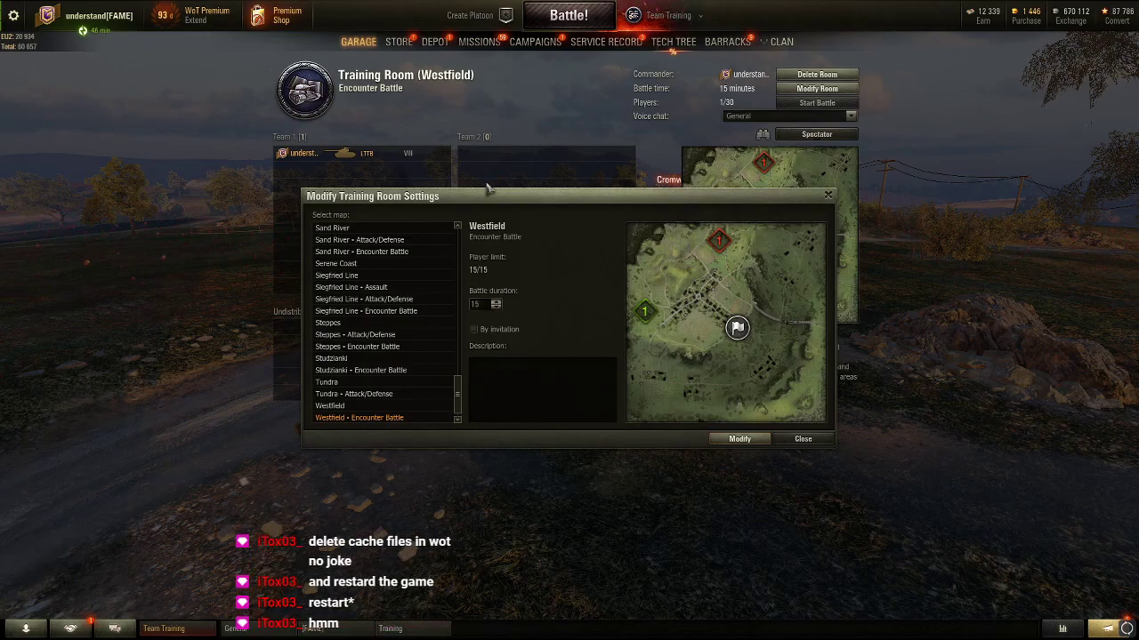
Set the room map to Malinovka with a 30-minute battle duration, then reopen and close room settings
left_click_drag(482, 195, 520, 224)
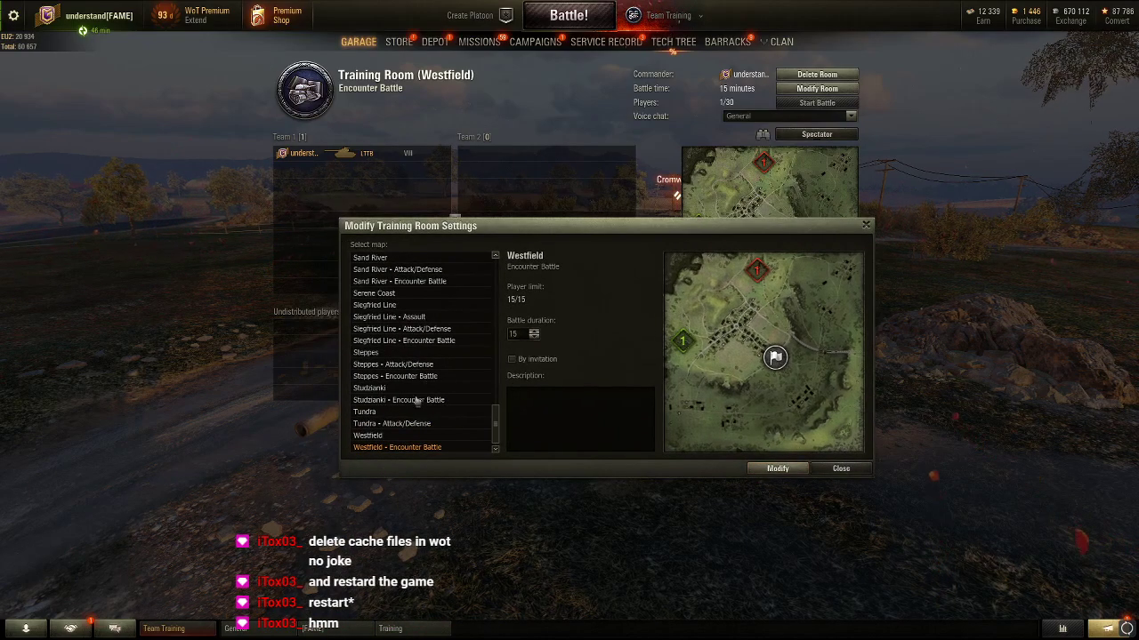
left_click_drag(498, 433, 499, 267)
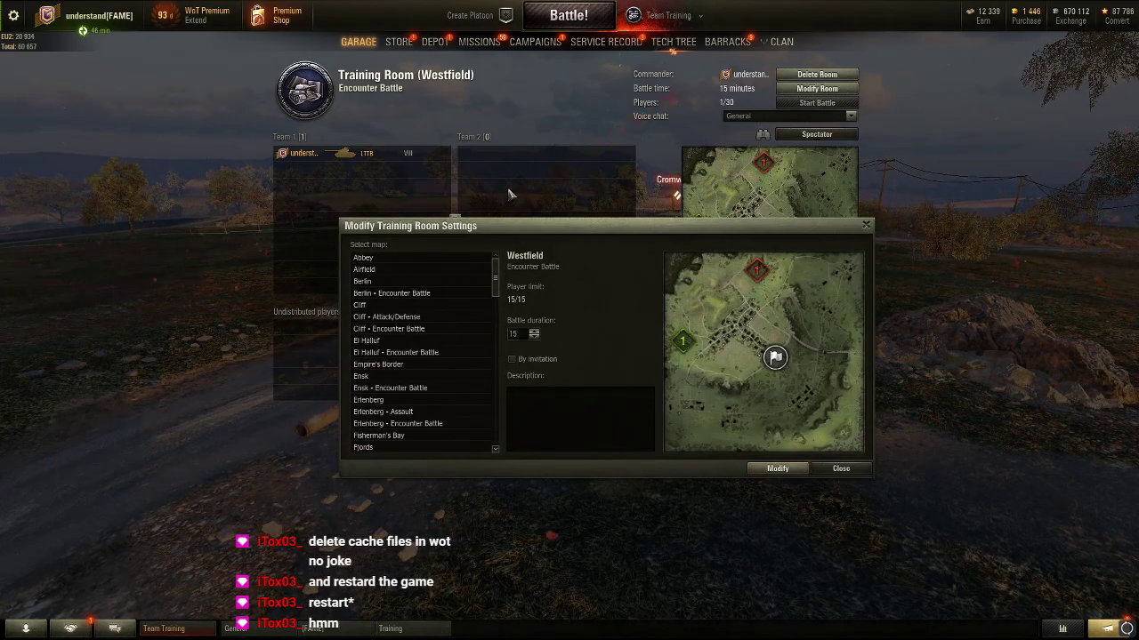
scroll(496, 431, "down", 15)
scroll(495, 432, "down", 5)
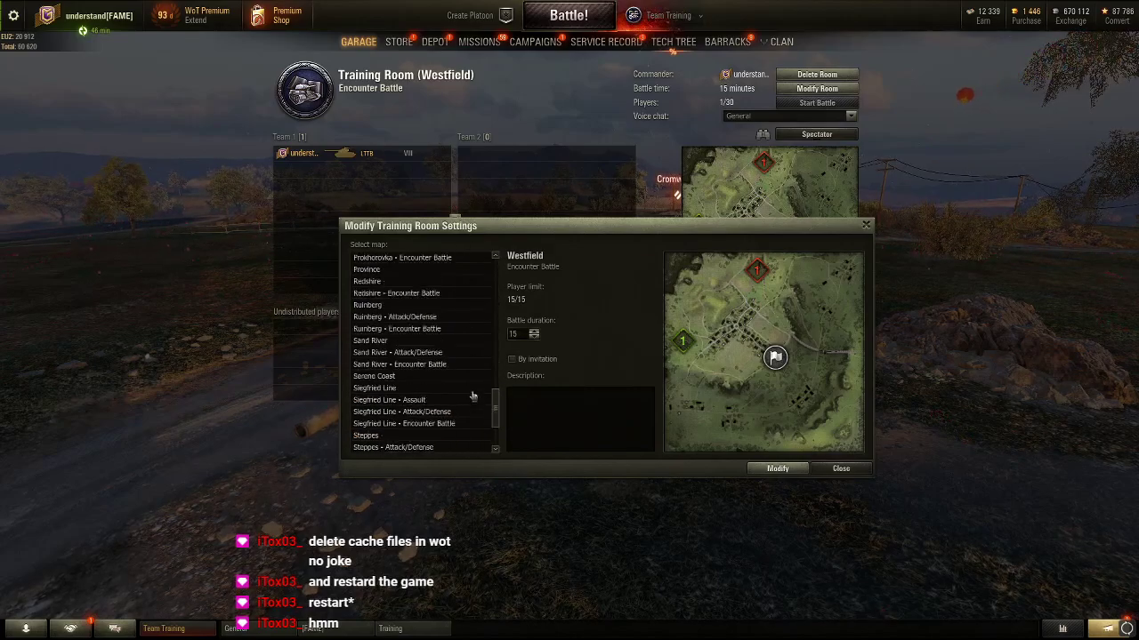
left_click_drag(496, 405, 498, 354)
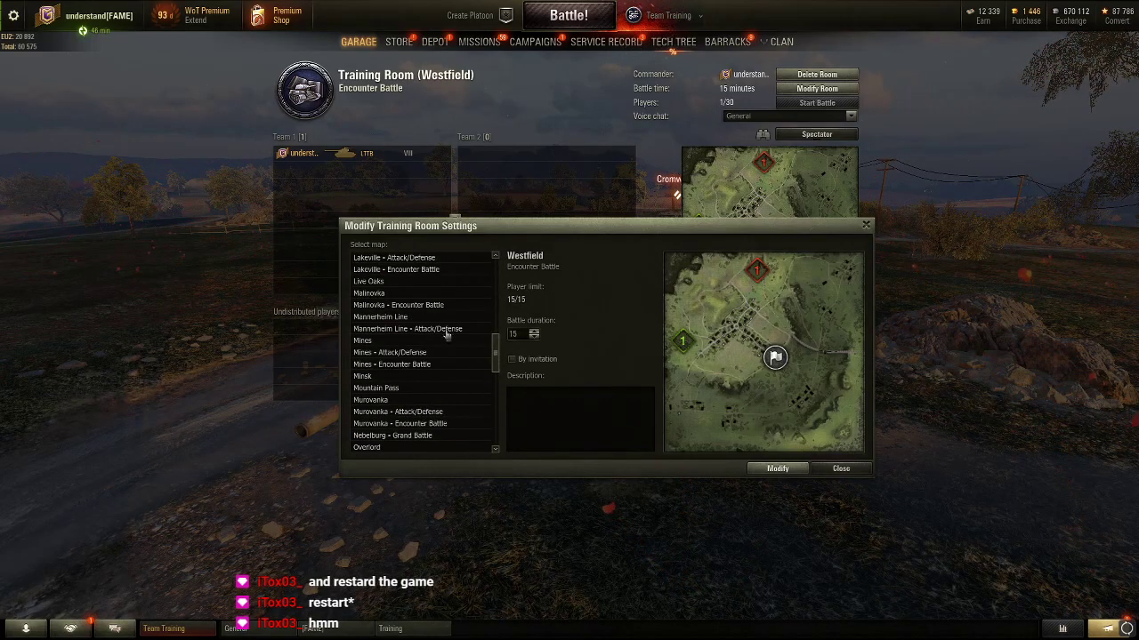
left_click(382, 293)
left_click(534, 331)
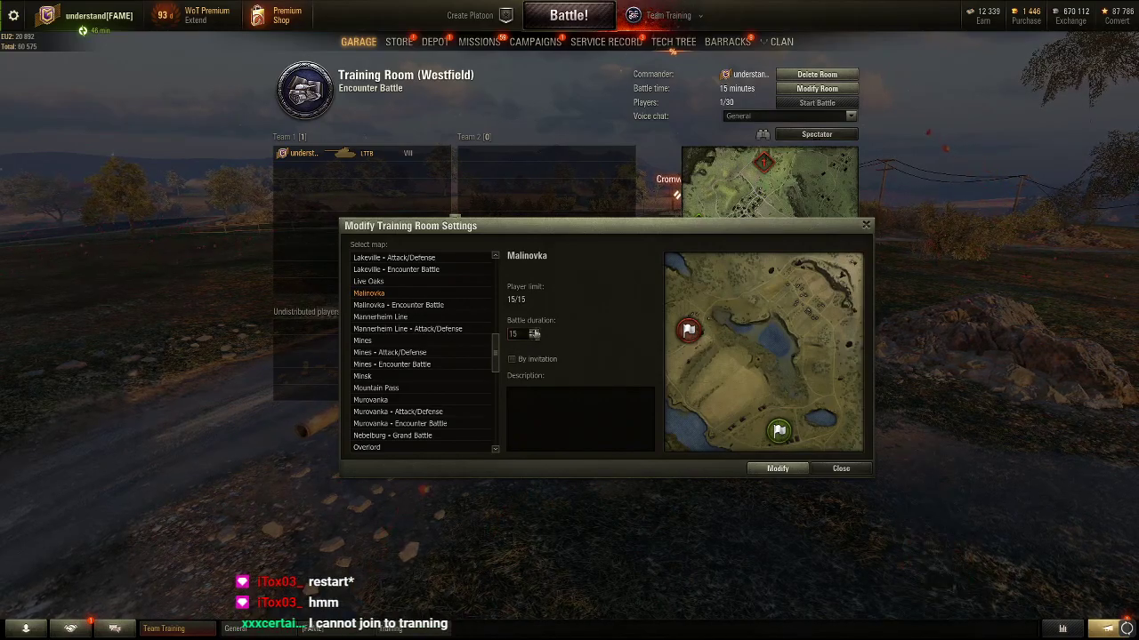
left_click(777, 469)
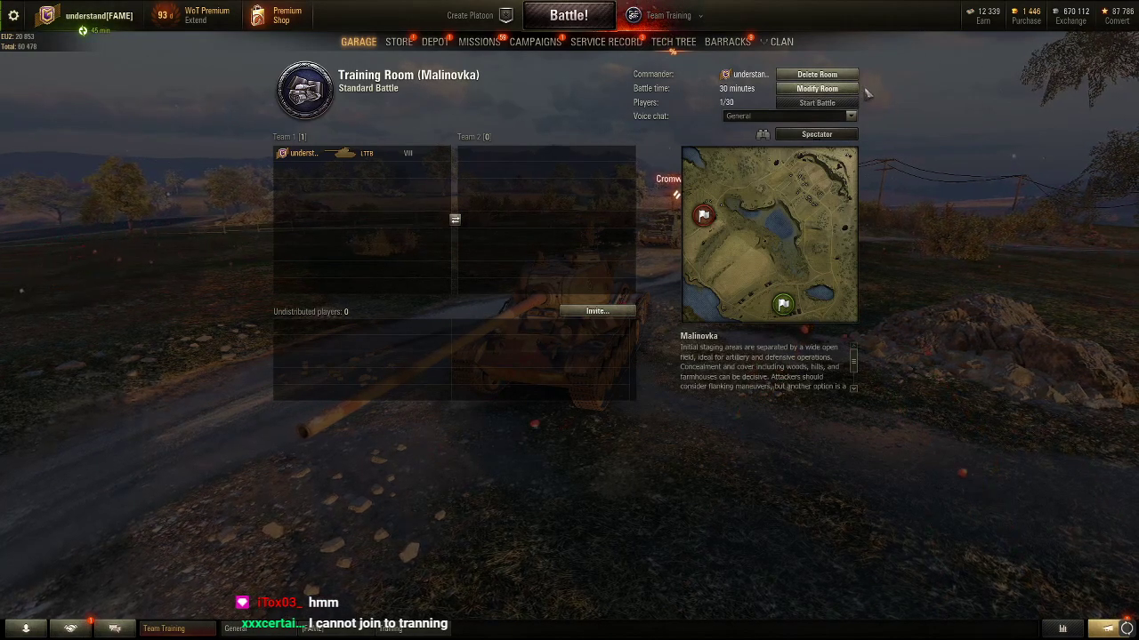
left_click(825, 90)
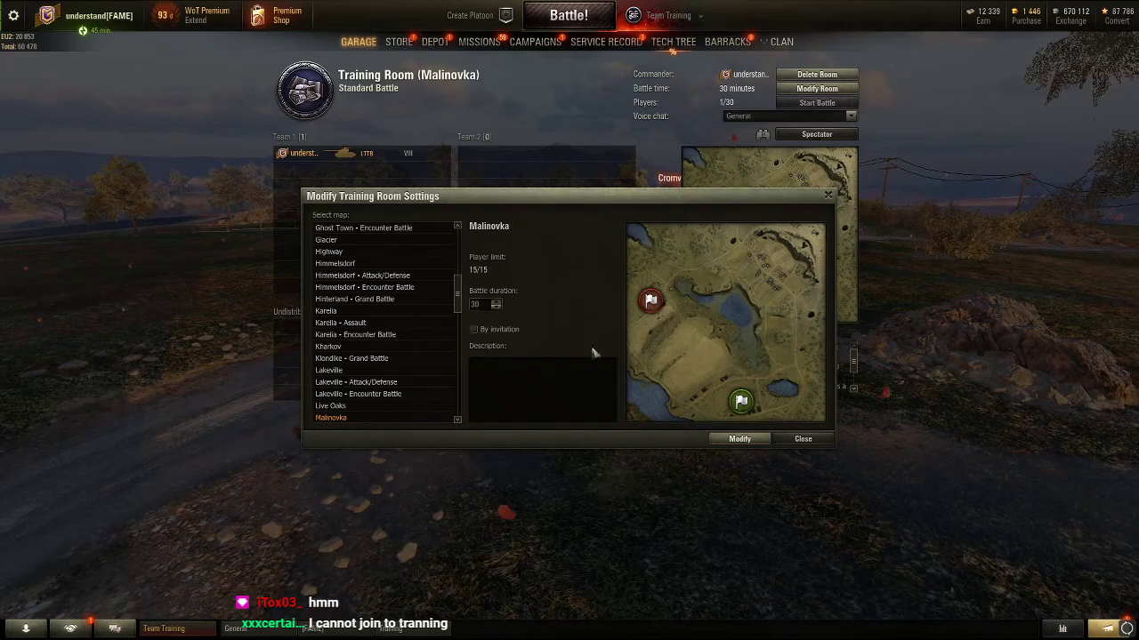
left_click(803, 438)
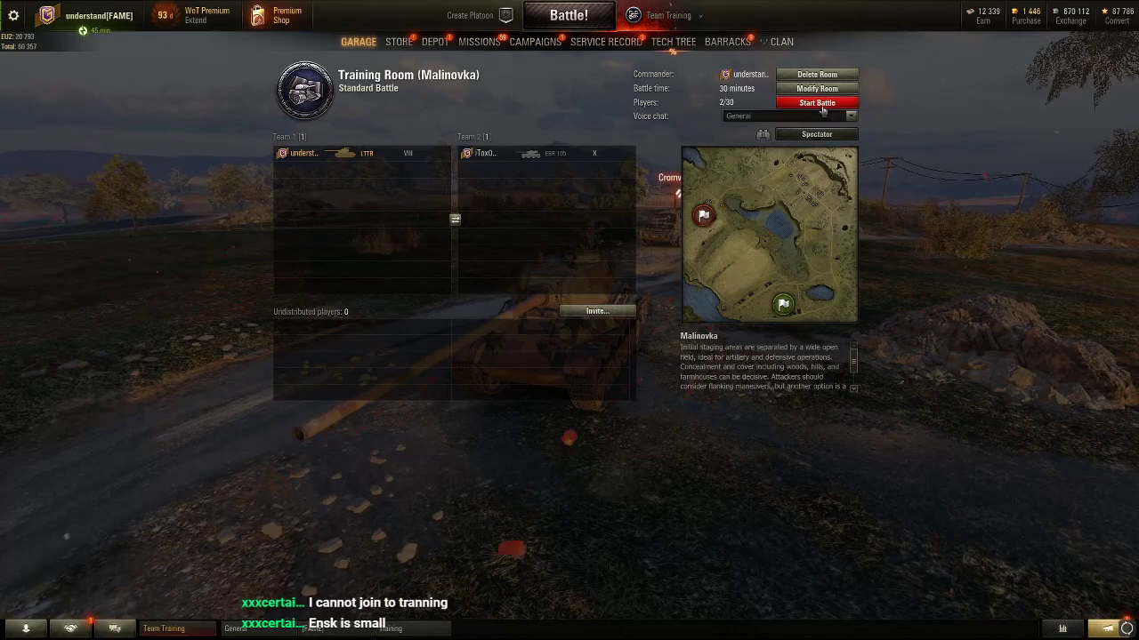
Launch the Malinovka training battle and bring up the in-game menu once it loads
left_click(818, 103)
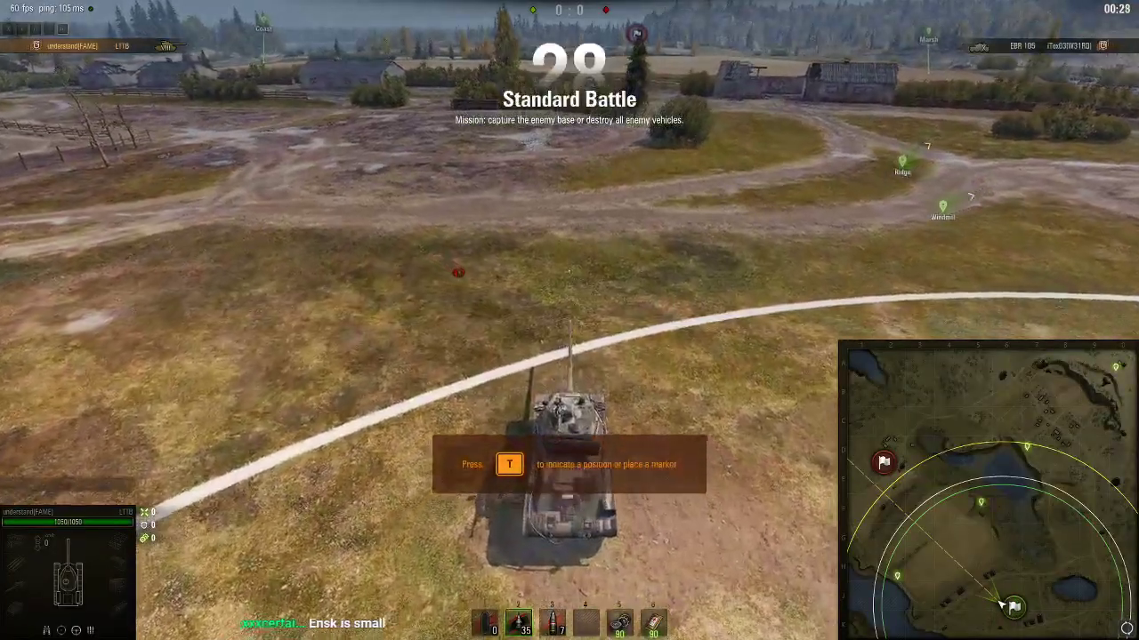
key("Escape")
Disable Vertical synchronization and Triple buffering in the graphics settings and save
left_click(580, 349)
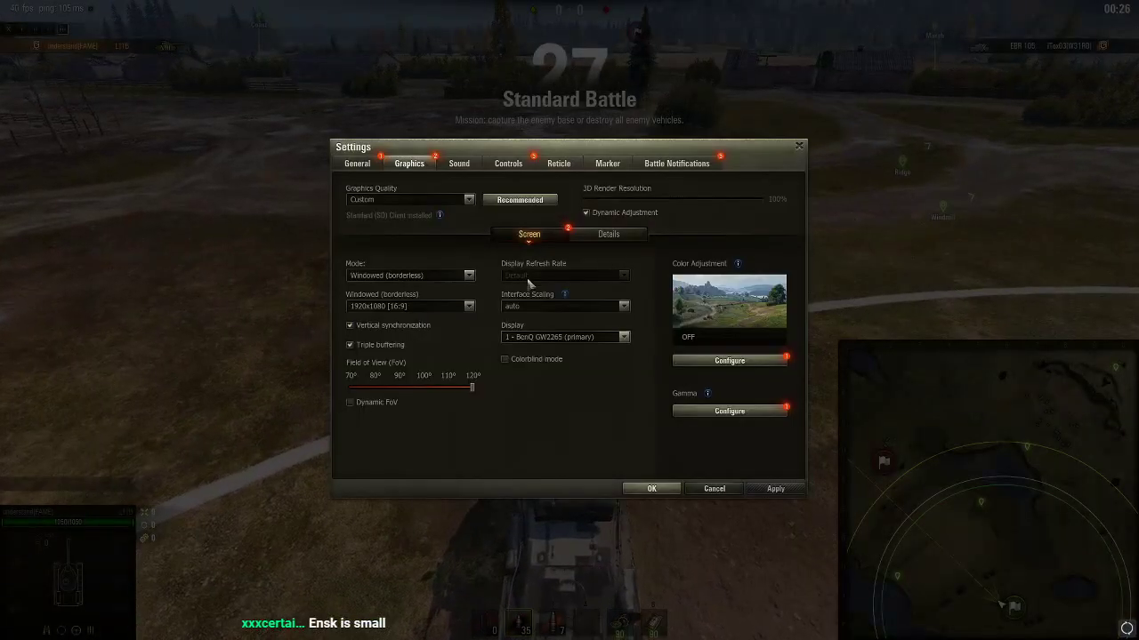
left_click(350, 326)
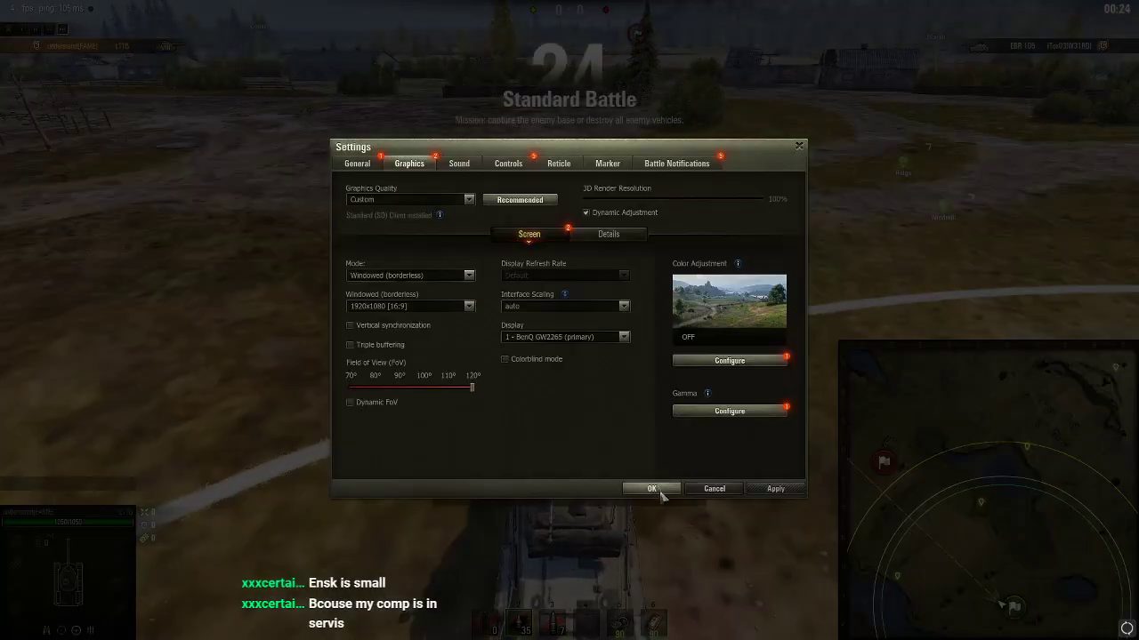
left_click(654, 489)
key("Escape")
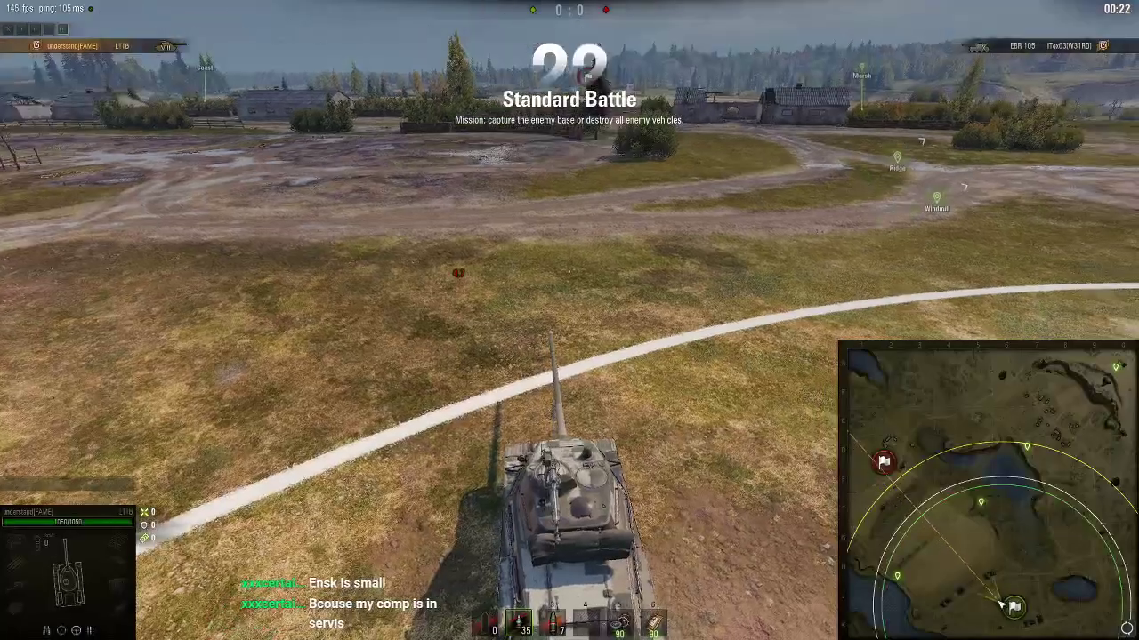
Set Graphics Quality to the Minimum preset, apply it, and confirm the game restart
key("Escape")
left_click(583, 346)
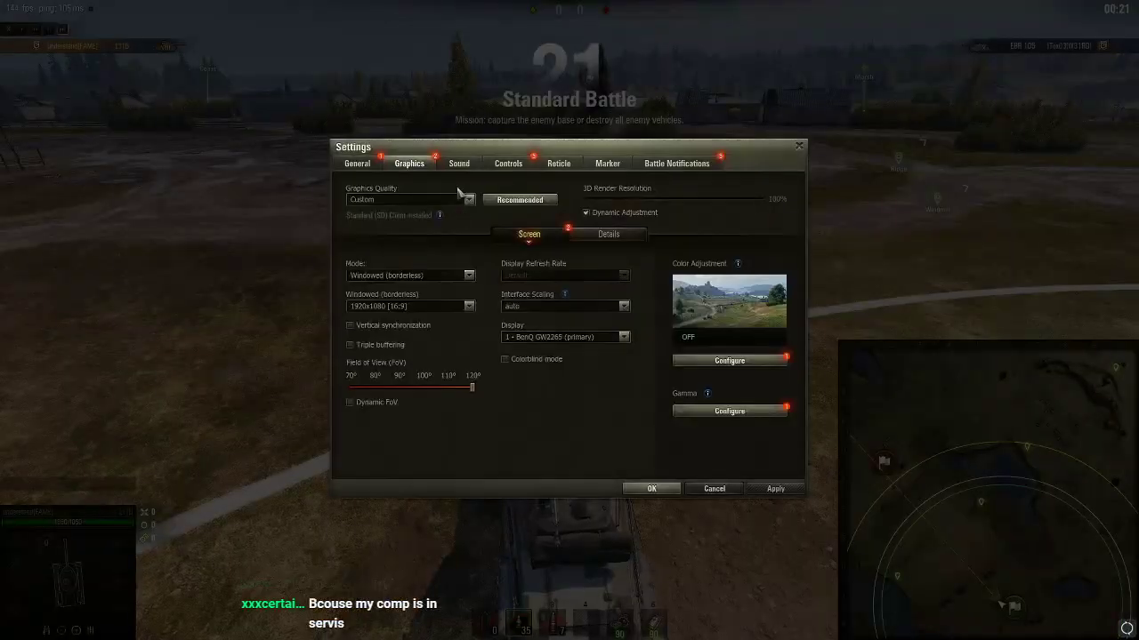
left_click(402, 199)
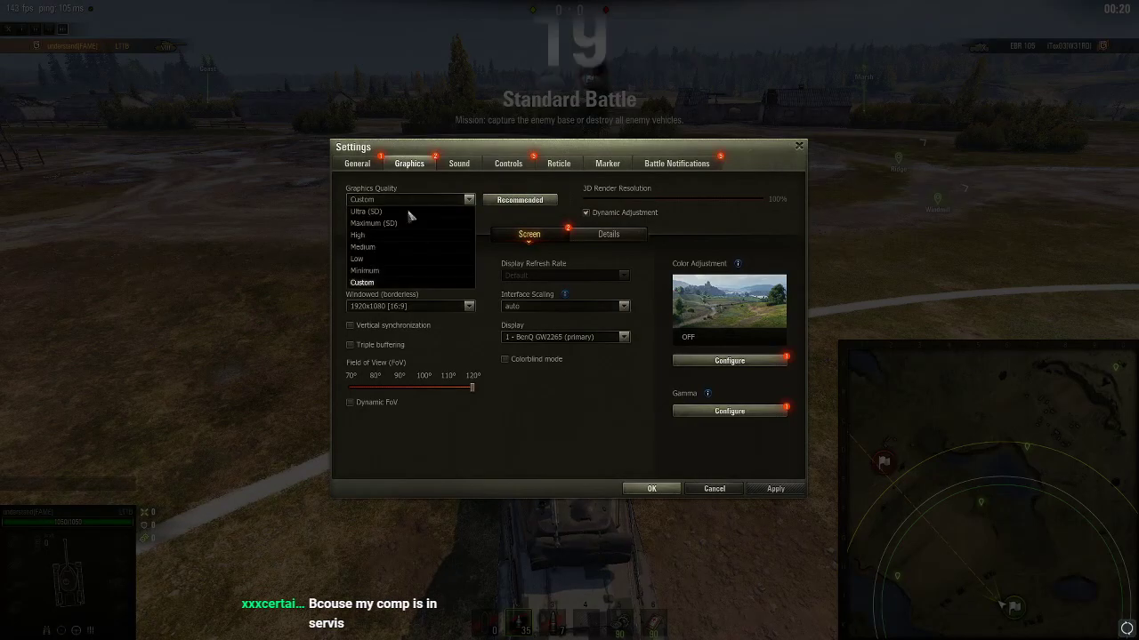
left_click(381, 276)
left_click(783, 491)
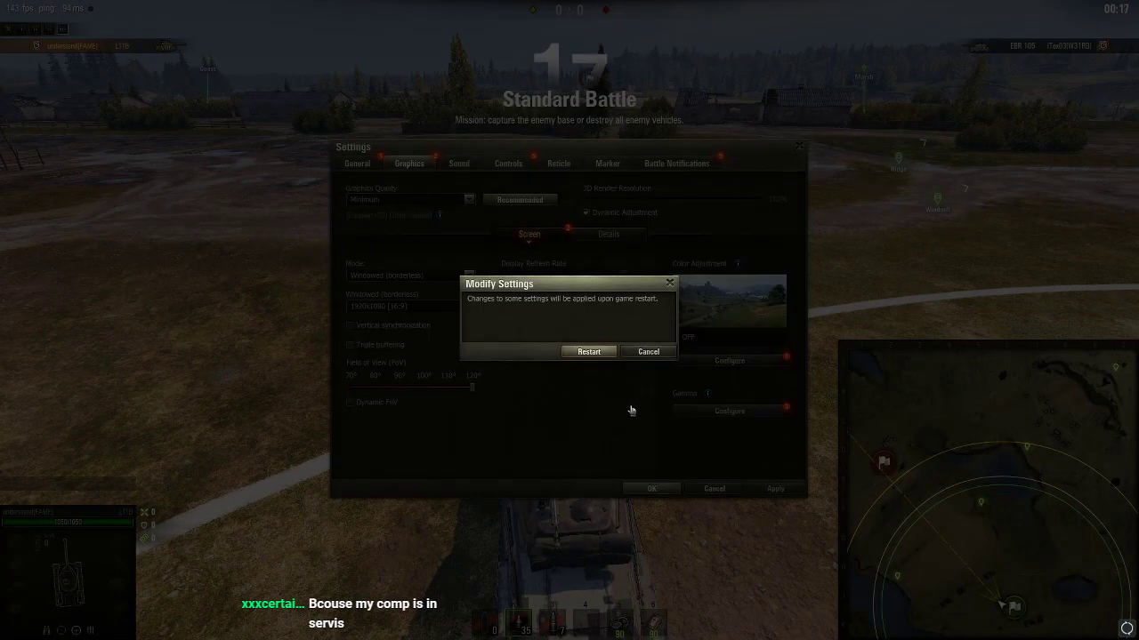
key("Return")
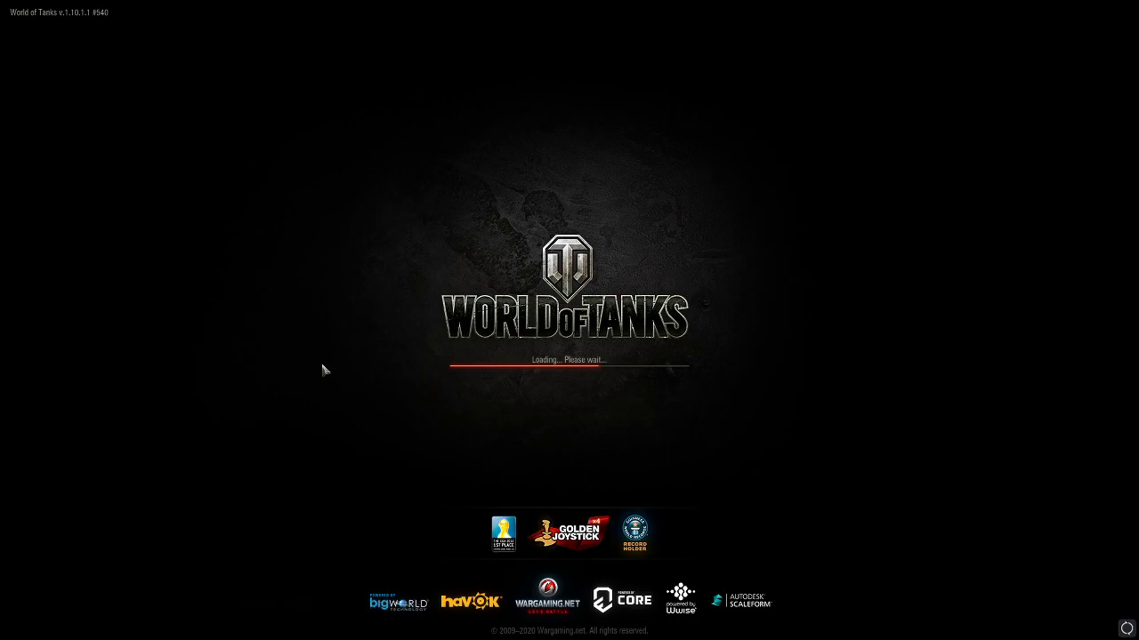
Pick the WOT EU2 server on the login screen and connect to rejoin the battle
left_click(772, 433)
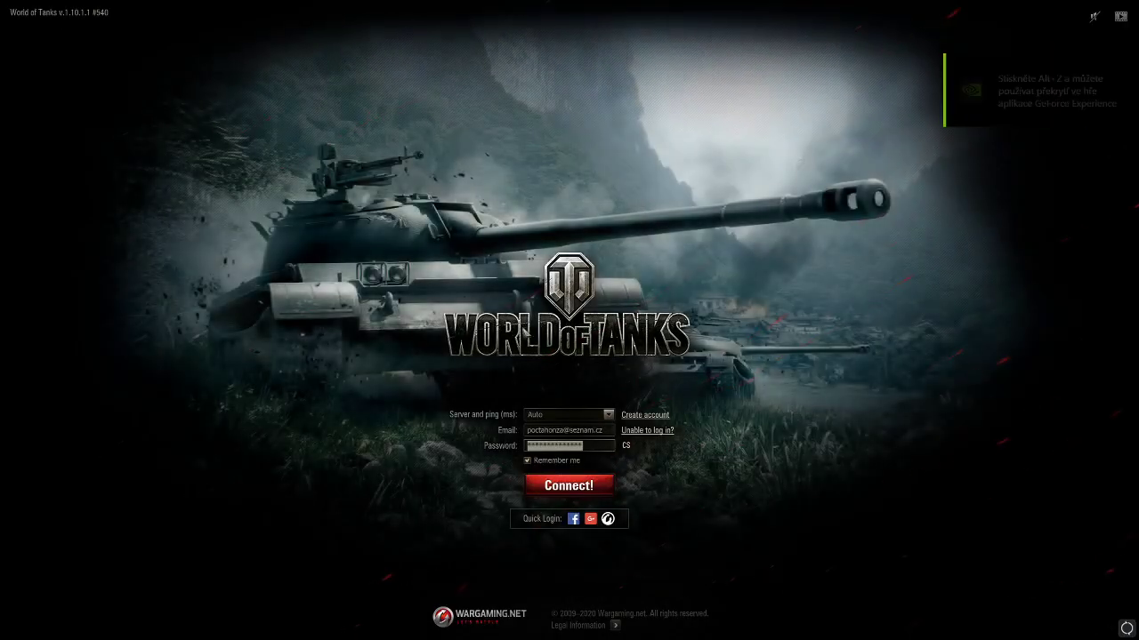
left_click(558, 417)
left_click(547, 451)
left_click(569, 486)
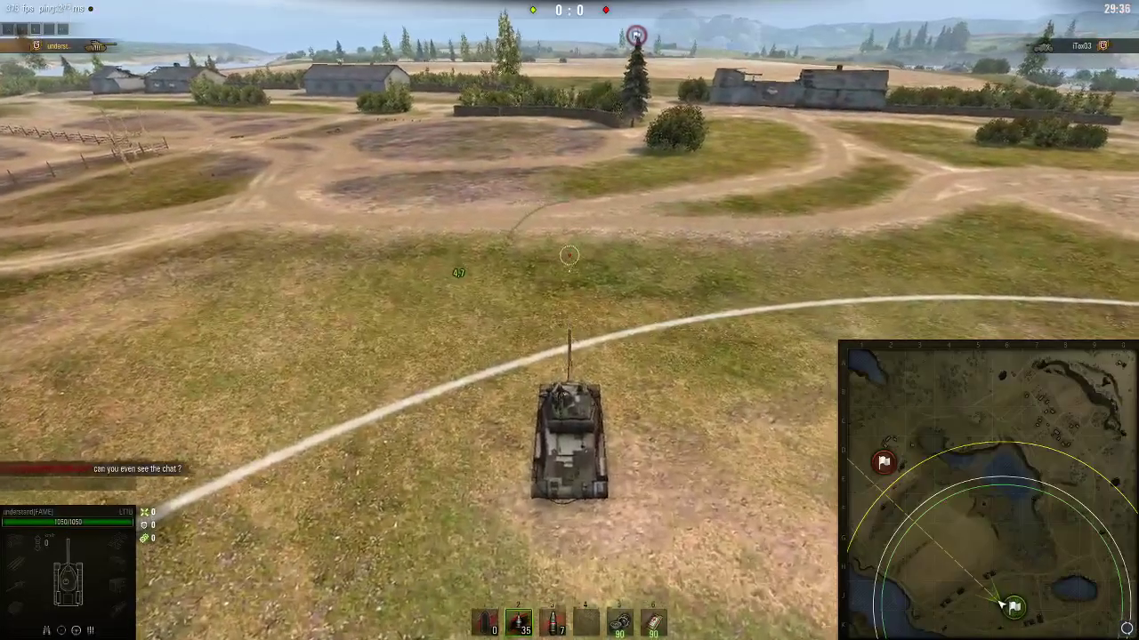
Send the reply 'ye' in the battle chat to all players
scroll(570, 251, "up", 3)
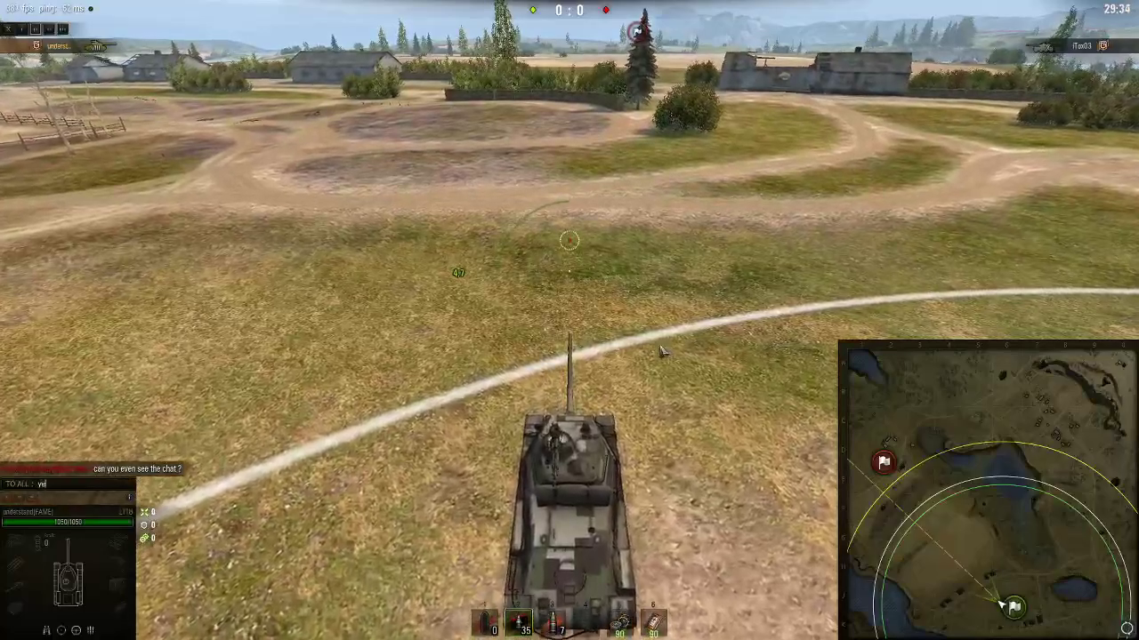
type("ye")
key("Return")
key("a")
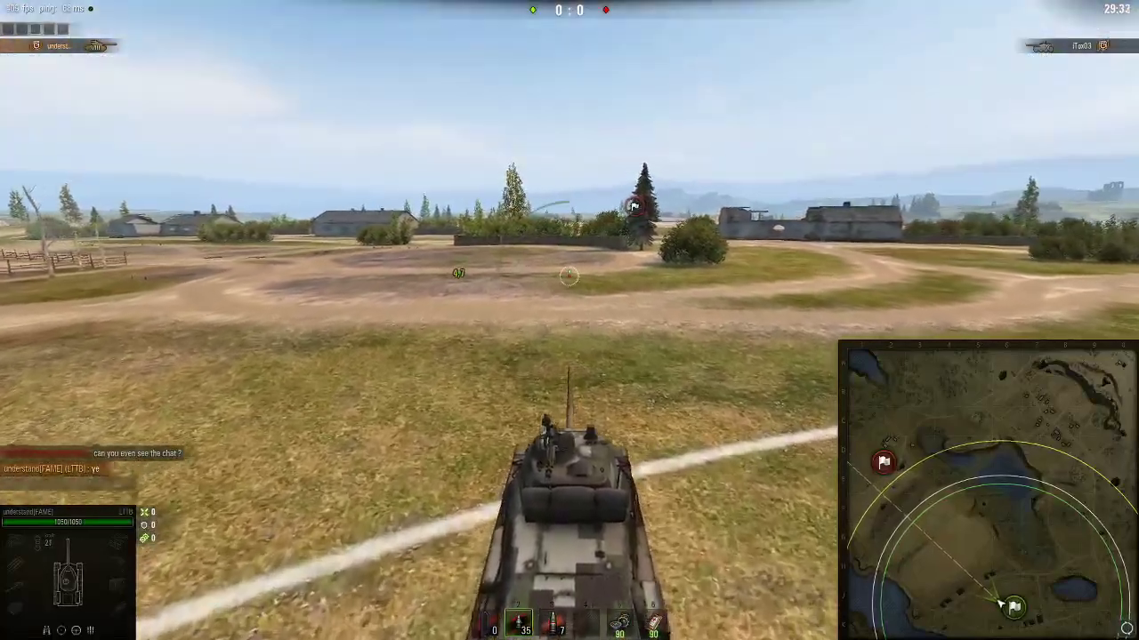
Drive the tank forward and right along the road toward the barns, using sniper view
scroll(570, 356, "down", 5)
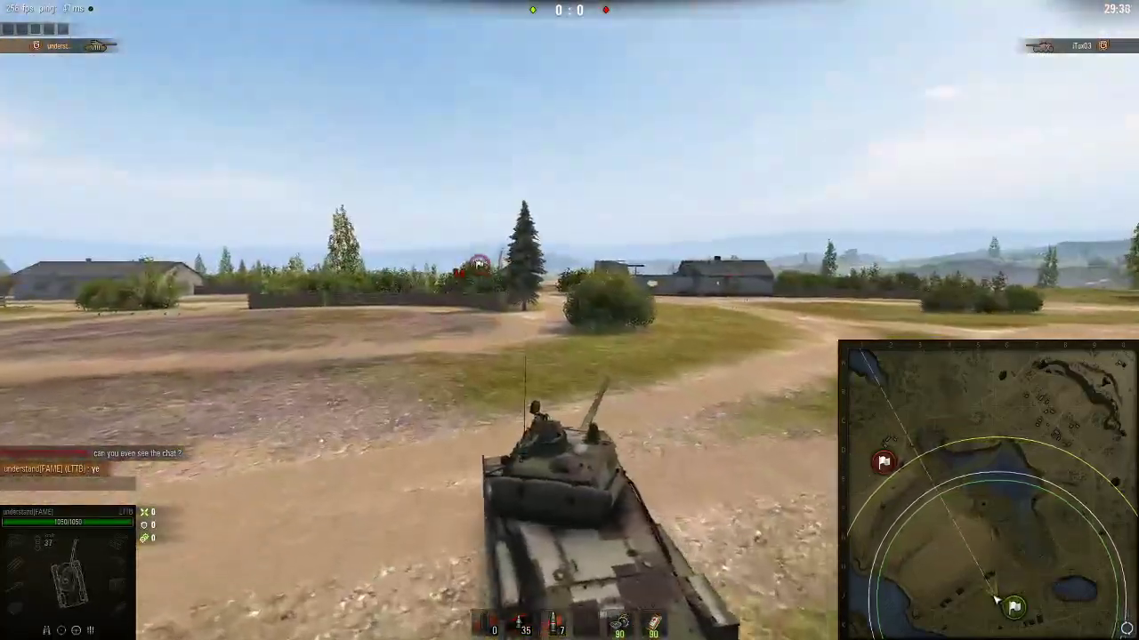
scroll(570, 320, "up", 3)
key("w")
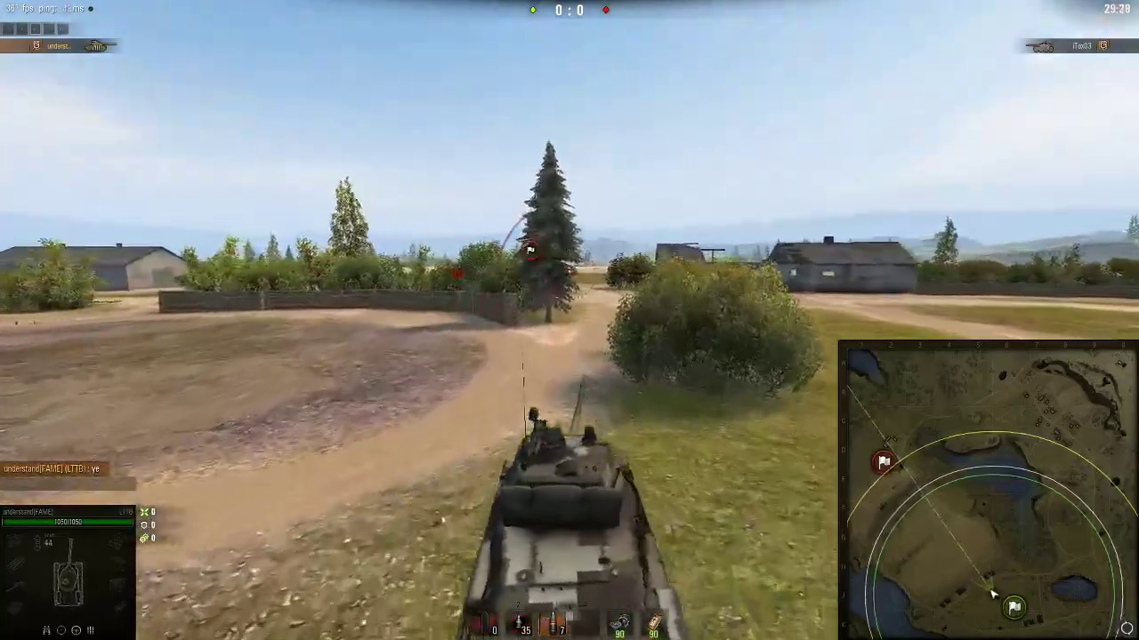
key("d")
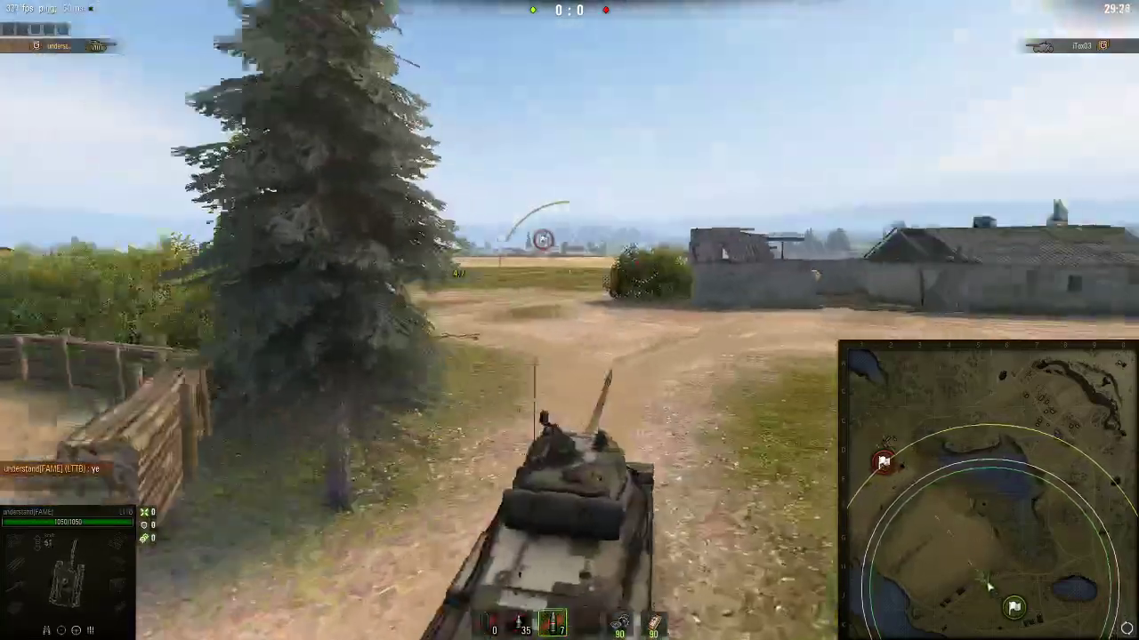
key("shift")
scroll(569, 320, "up", 2)
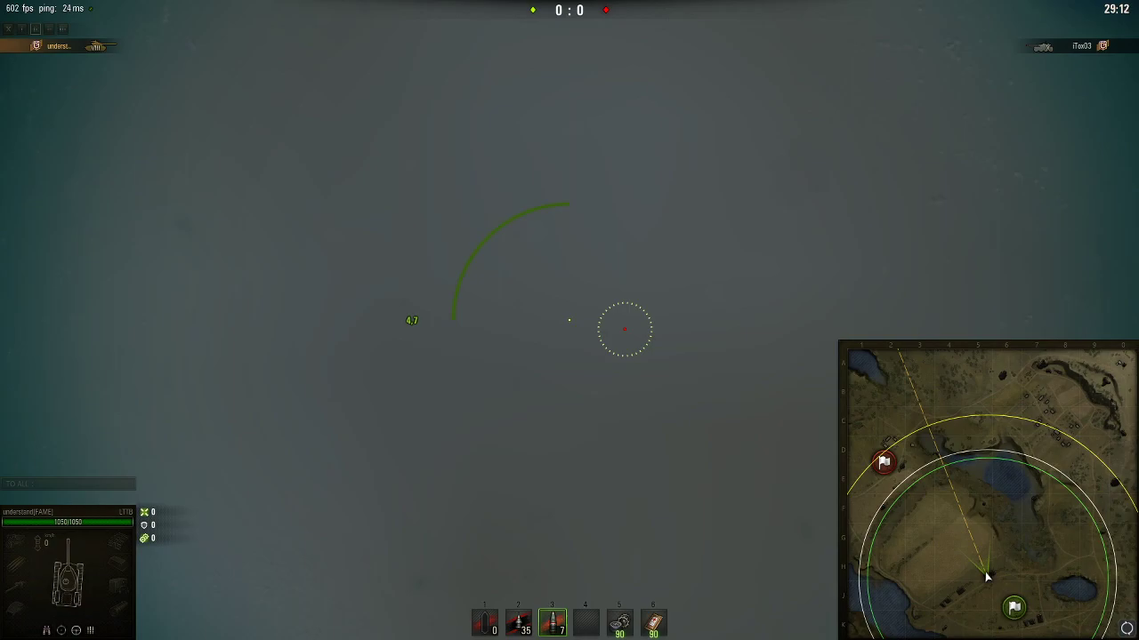
key("shift")
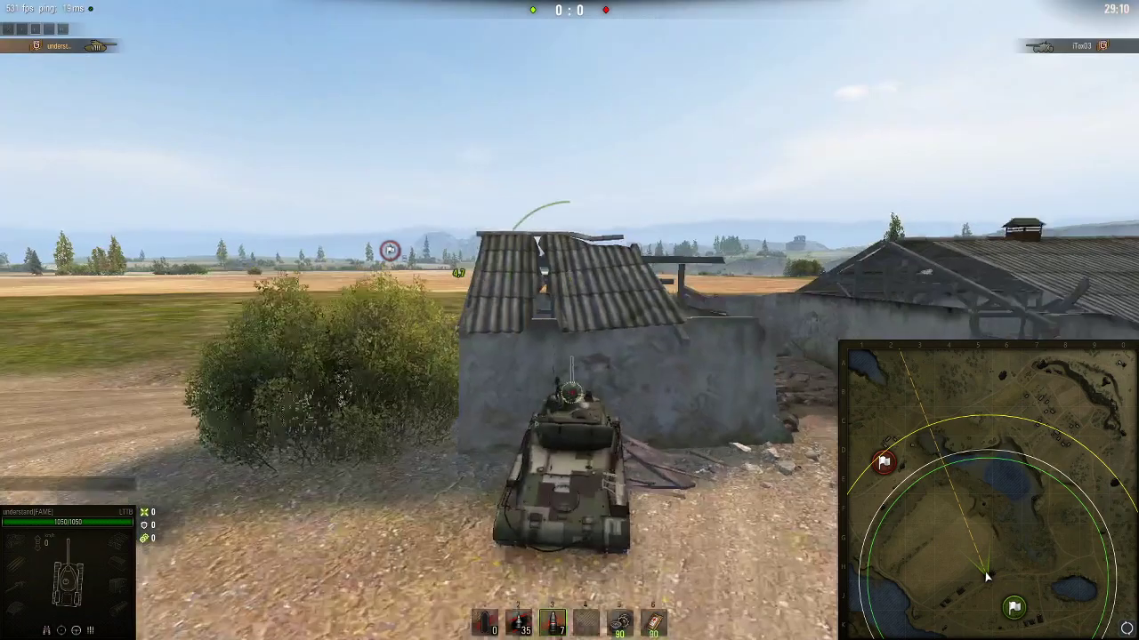
key("shift")
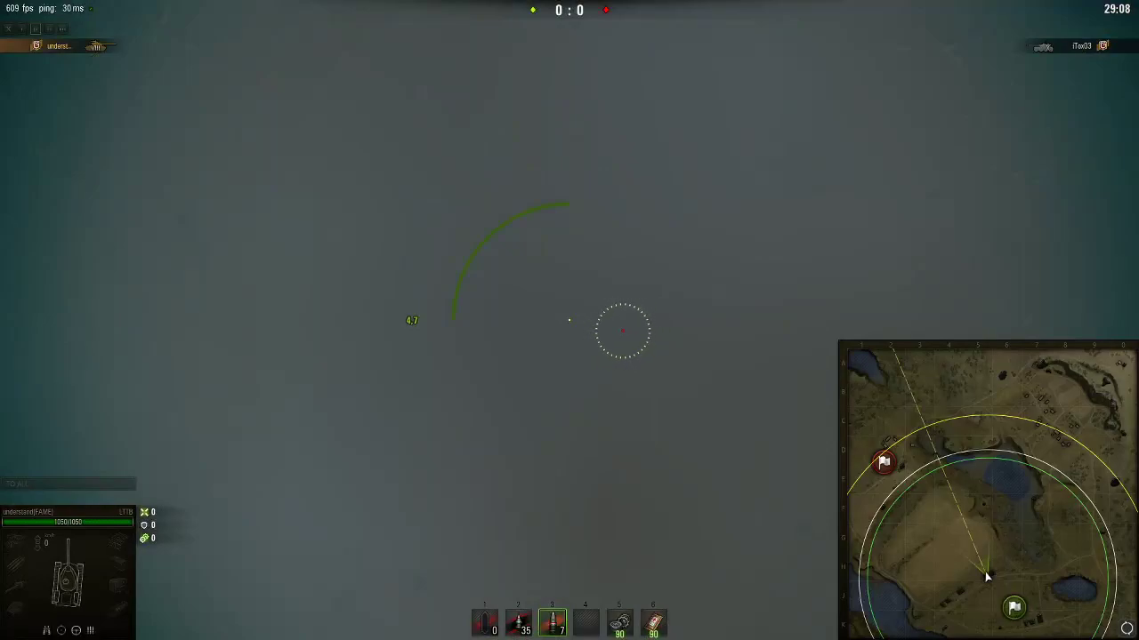
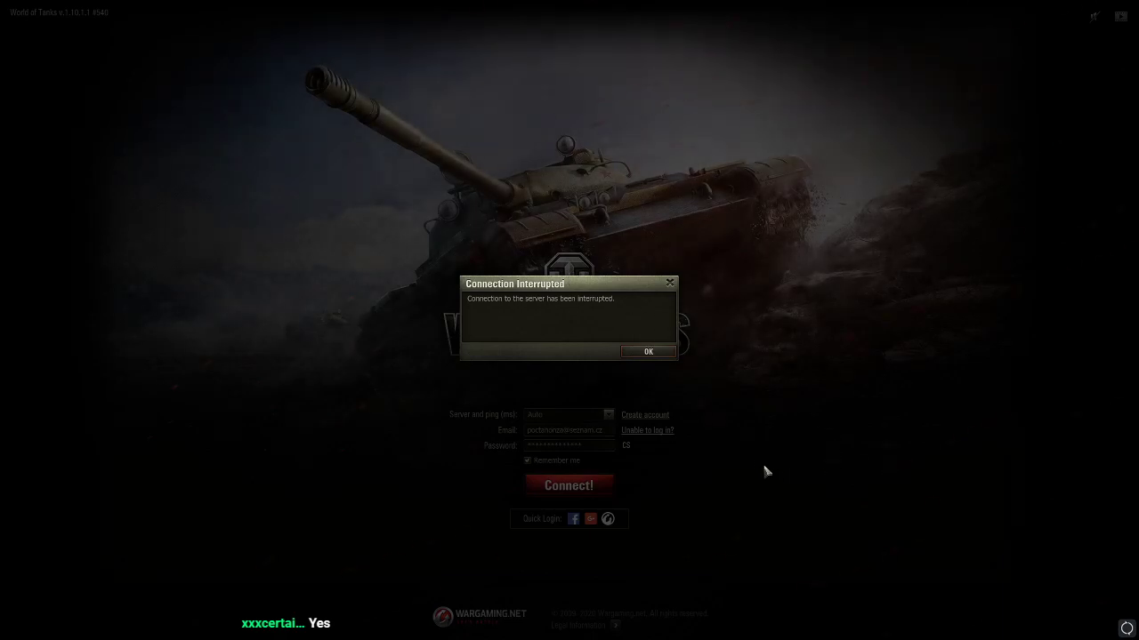
Reconnect to the WOT EU2 server, drive forward on Malinovka, then bring up the in-battle menu
left_click(653, 353)
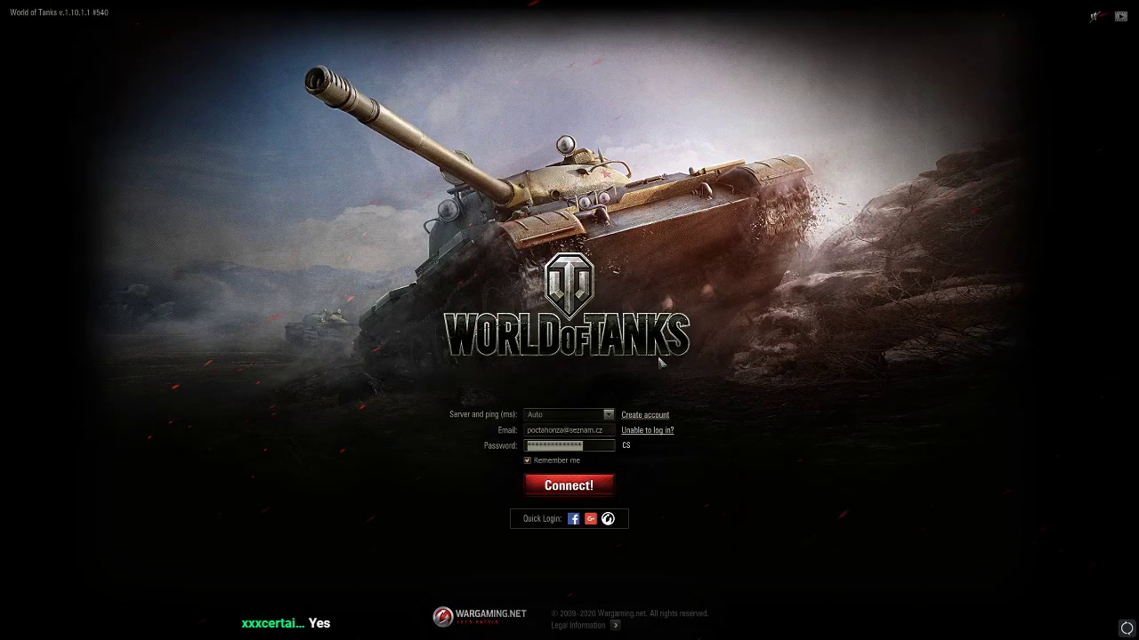
left_click(570, 414)
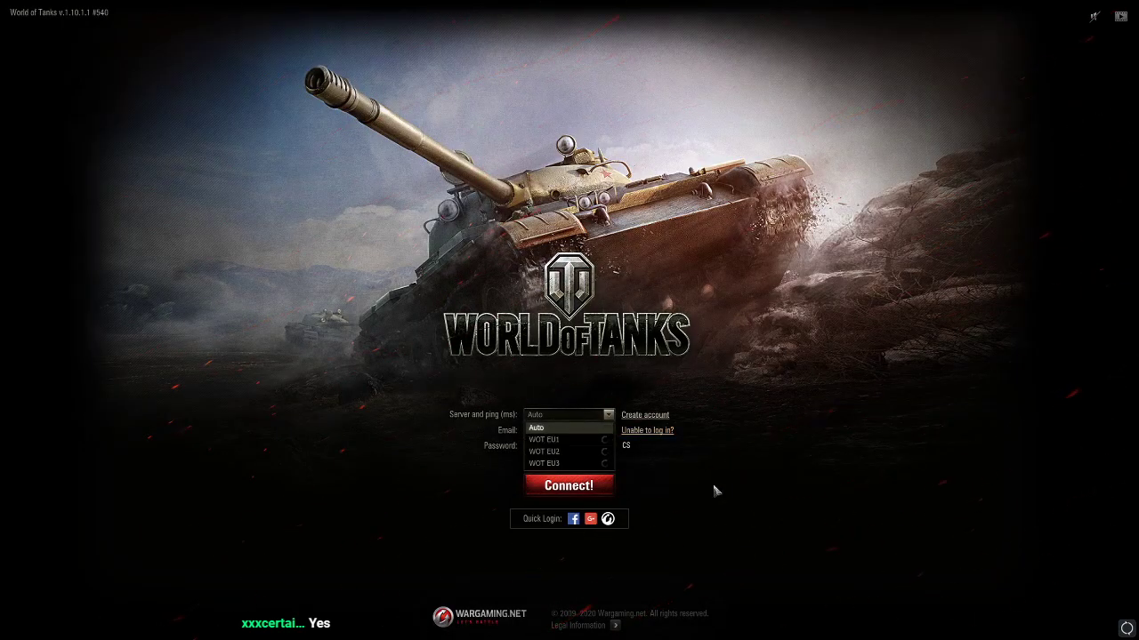
left_click(560, 445)
key("Return")
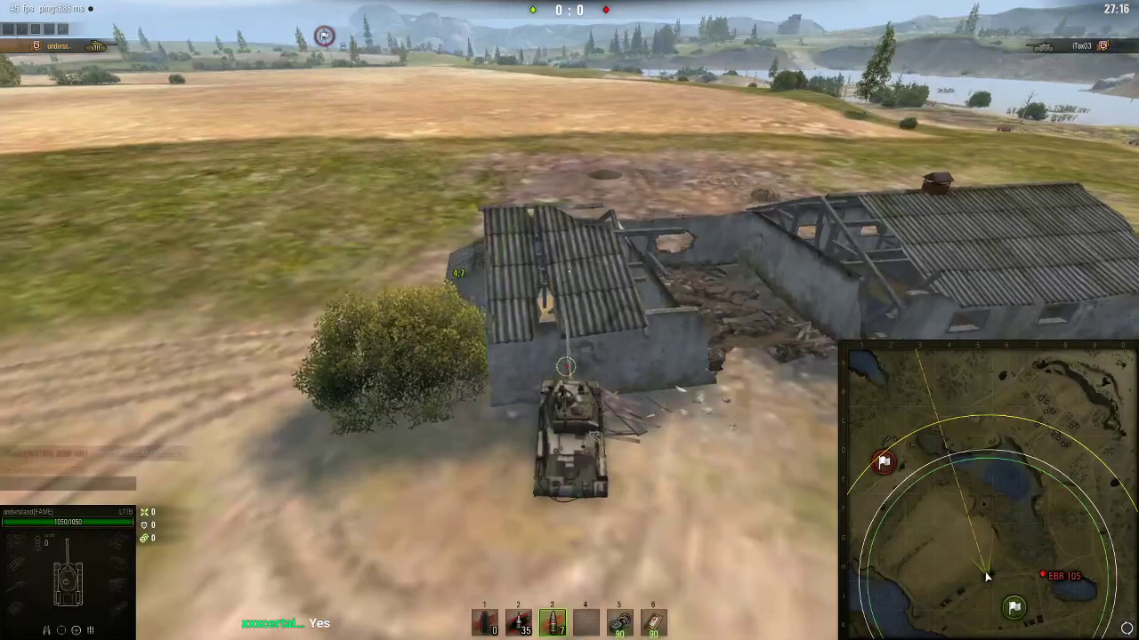
key("w")
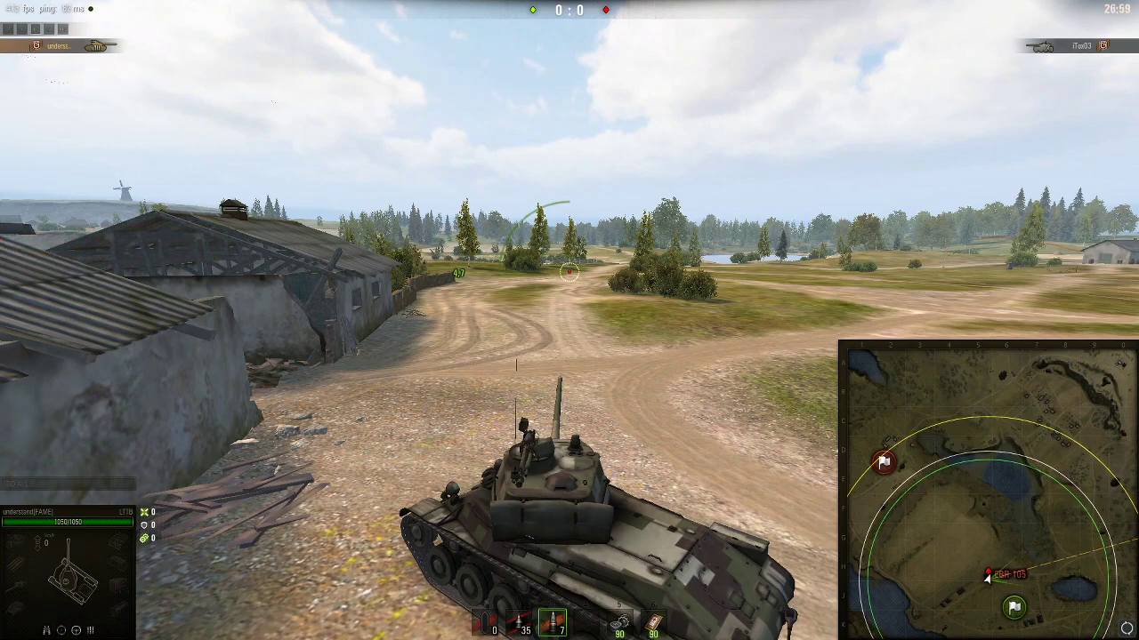
key("Escape")
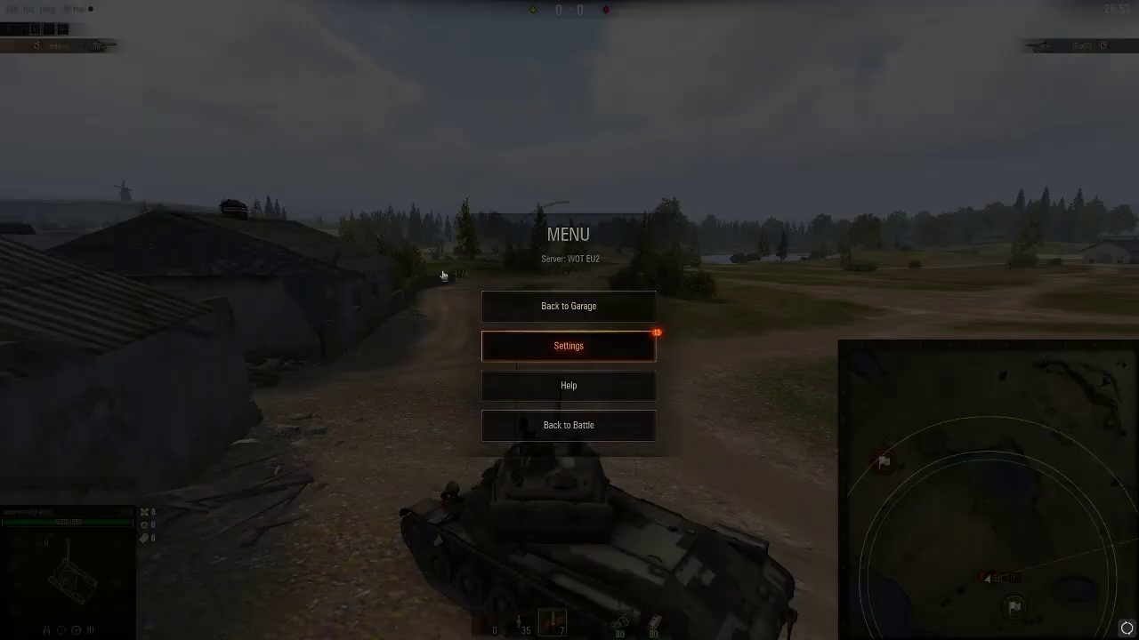
Browse the General, Graphics, Sound, Controls, Reticle, Marker and Battle Notifications settings, then close settings
left_click(498, 347)
left_click_drag(796, 309, 792, 484)
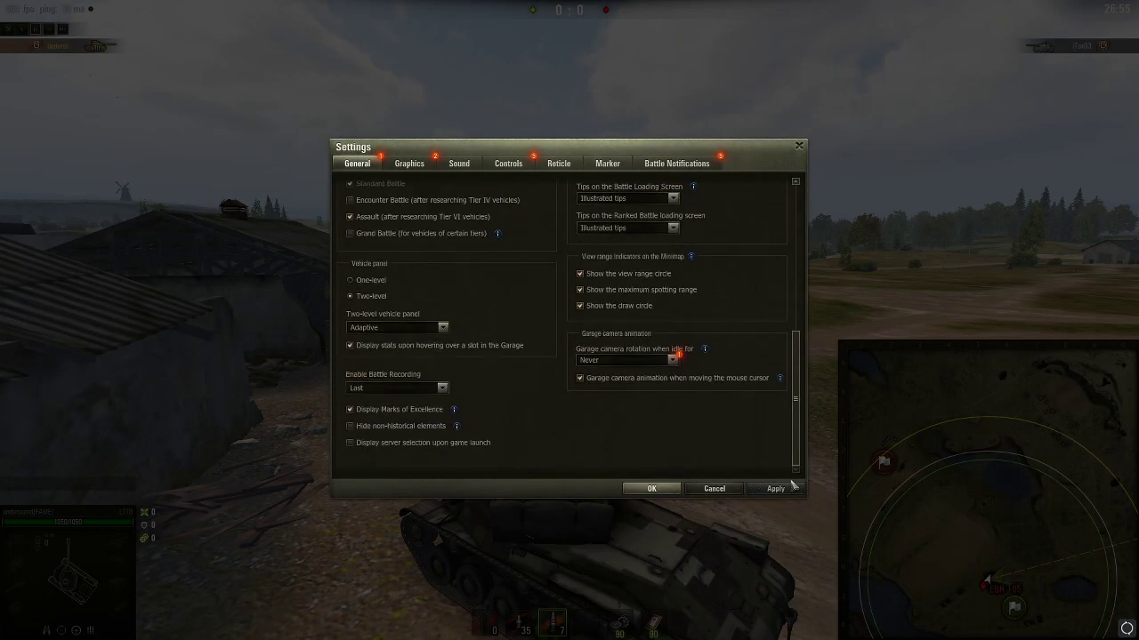
left_click(413, 165)
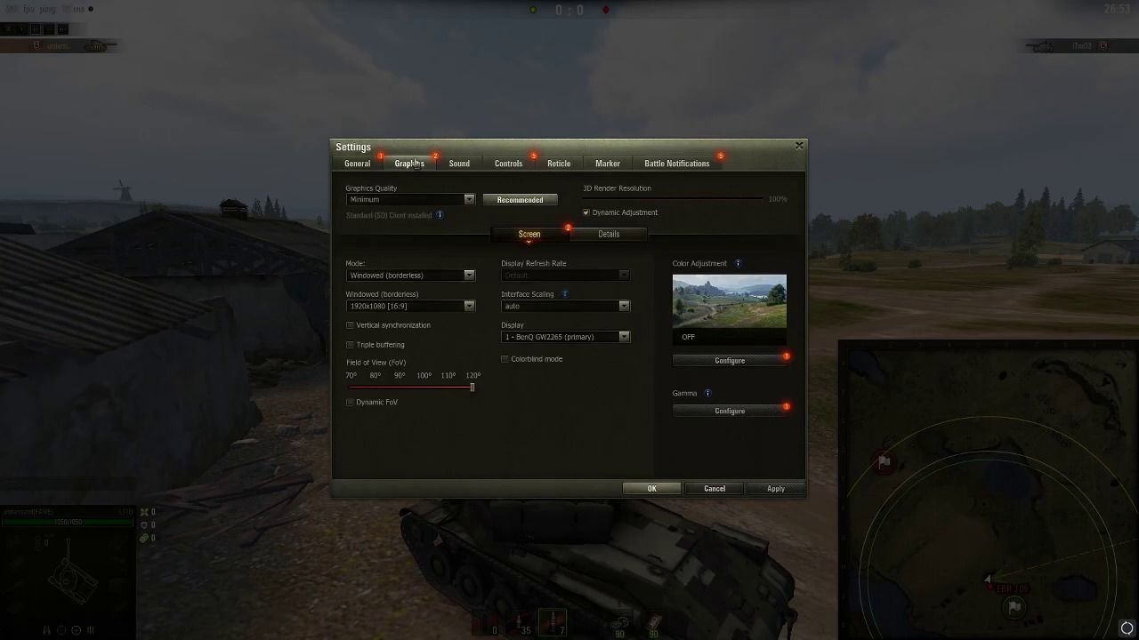
left_click(459, 165)
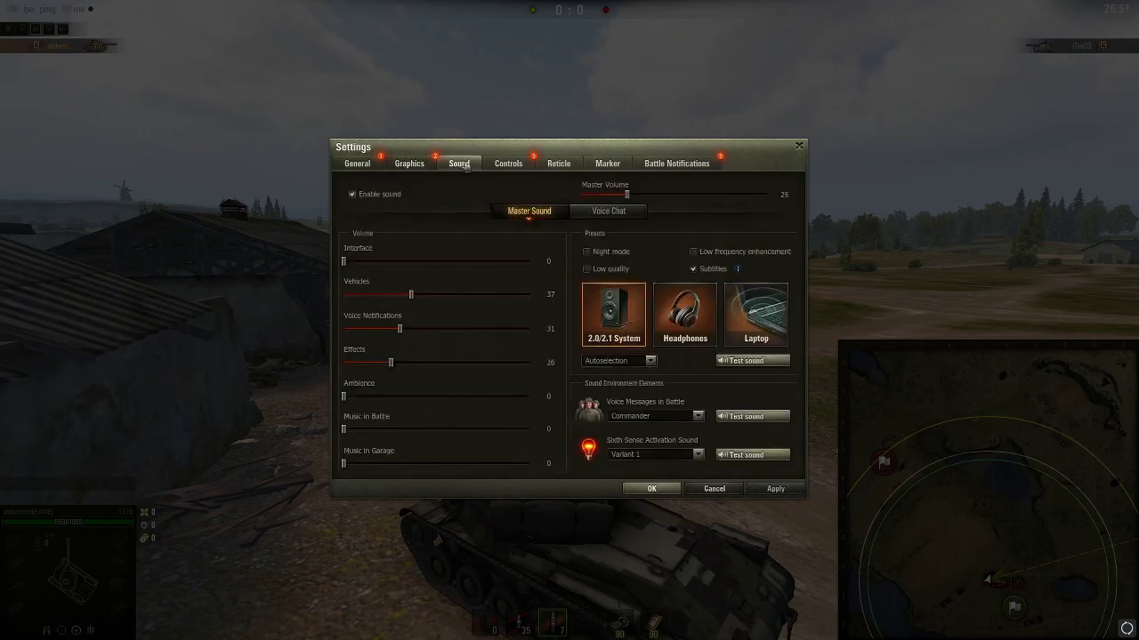
left_click(514, 167)
left_click(556, 168)
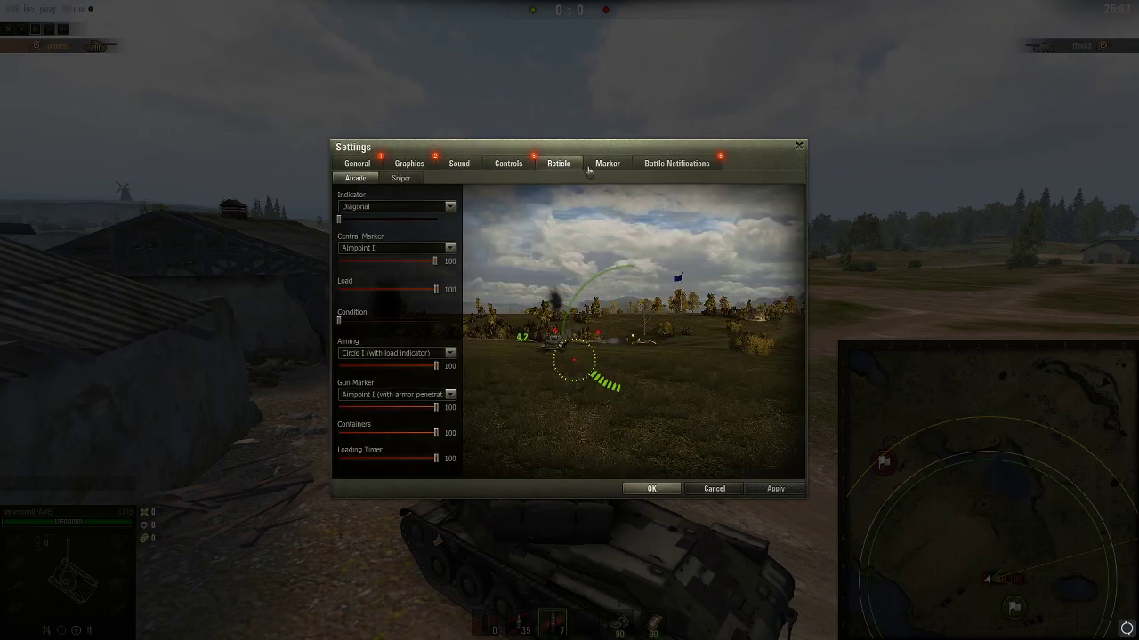
left_click(605, 166)
left_click(676, 164)
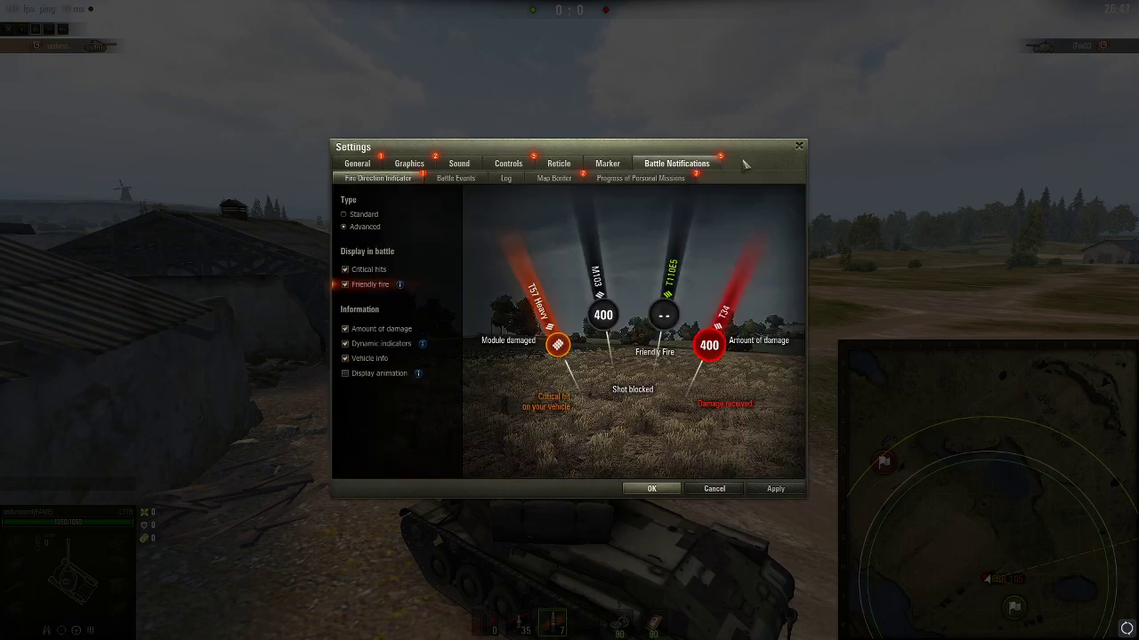
left_click(799, 149)
Resume the battle and bring up a File Explorer window with Win+E
left_click(635, 435)
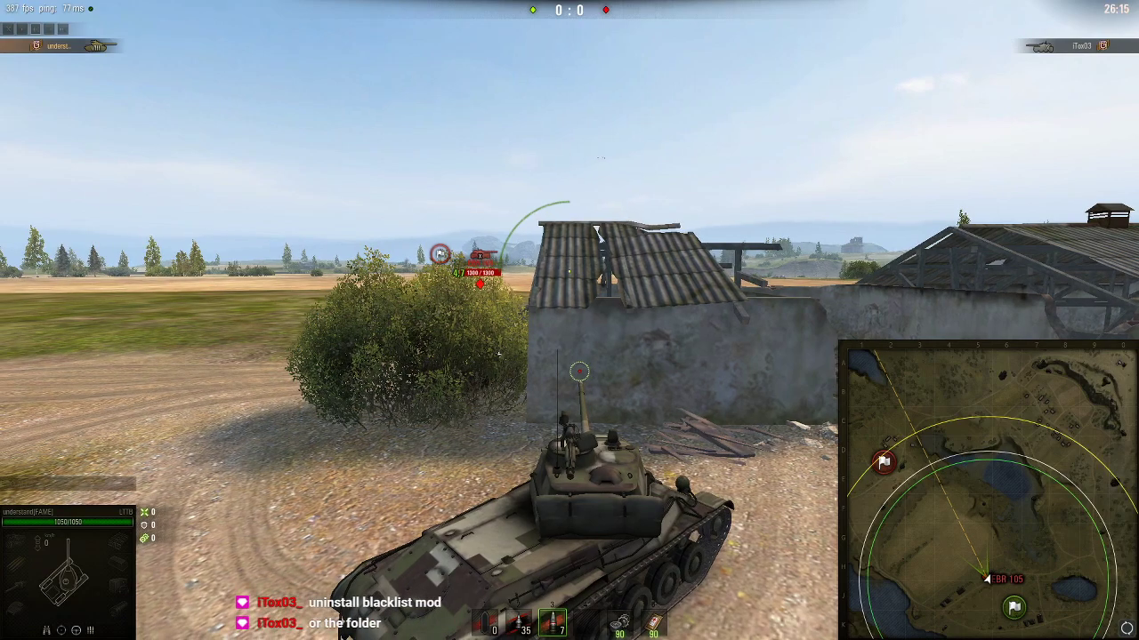
key("super")
key("super+e")
Navigate to C:\Games\World_of_Tanks_EU, peek into the res folder and come back up
left_click(281, 317)
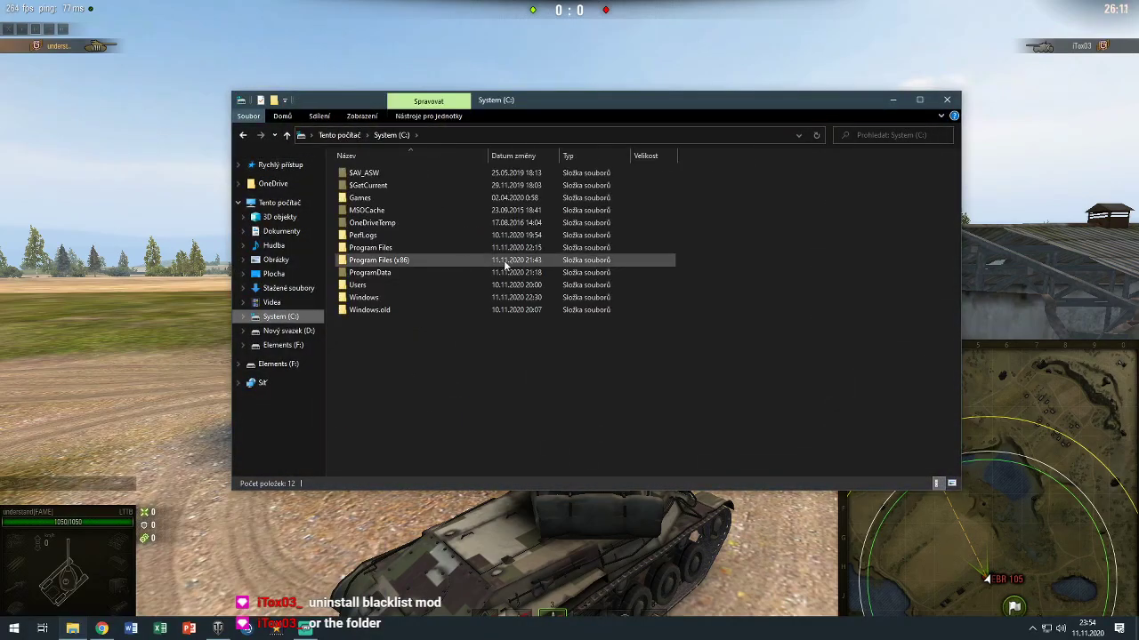
double_click(411, 196)
left_click(386, 174)
double_click(386, 174)
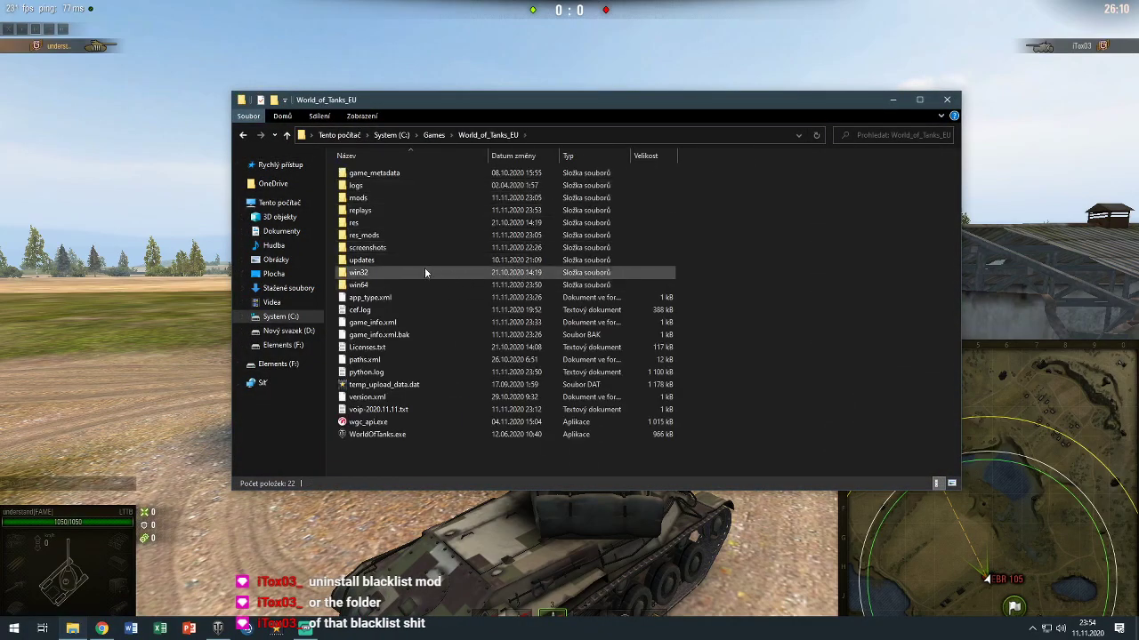
double_click(402, 220)
left_click(488, 135)
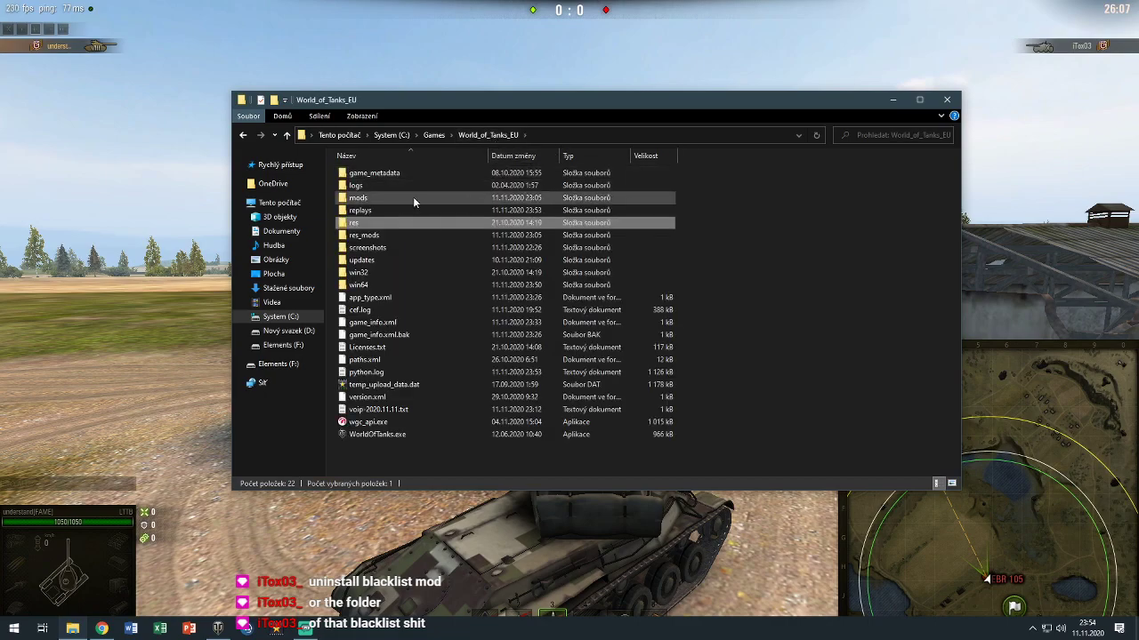
Check that mods\1.10.1.1 is empty, then return to World_of_Tanks_EU
double_click(385, 198)
left_click_drag(425, 203, 402, 223)
double_click(385, 172)
left_click_drag(514, 218, 516, 250)
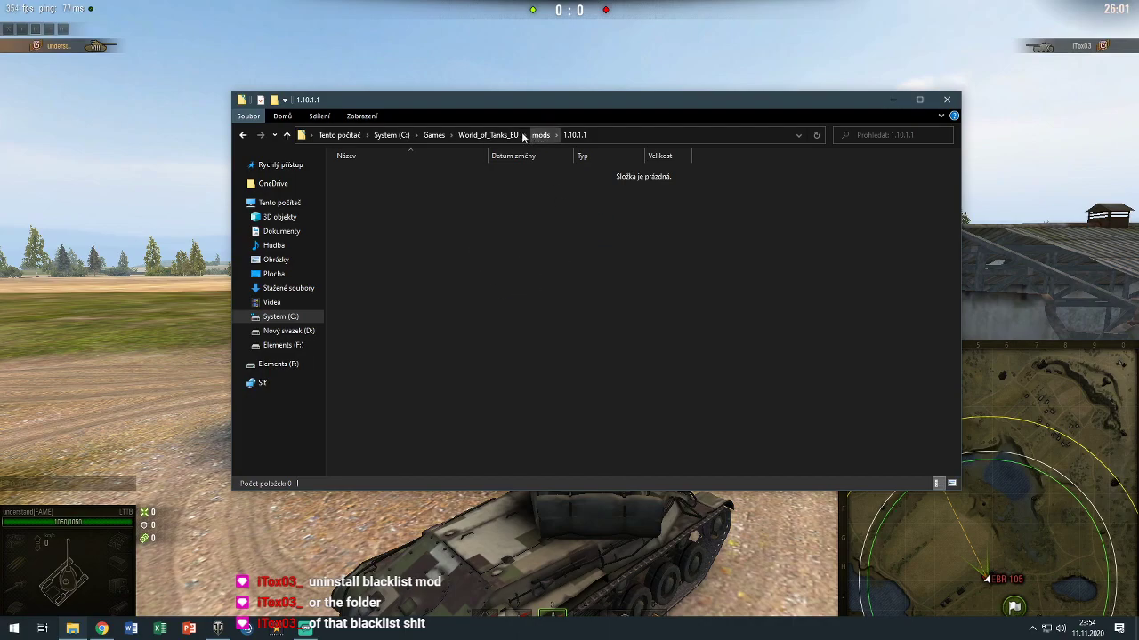
left_click(488, 136)
Check that res_mods\1.10.1.1 is empty, return to World_of_Tanks_EU, and switch back to the game
double_click(422, 234)
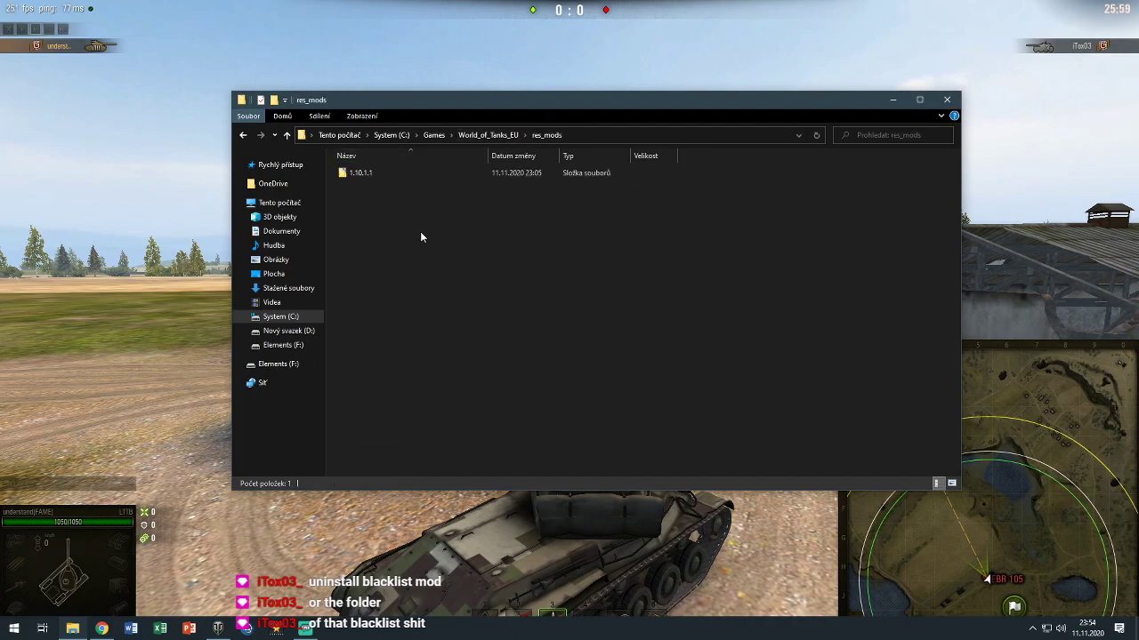
double_click(399, 175)
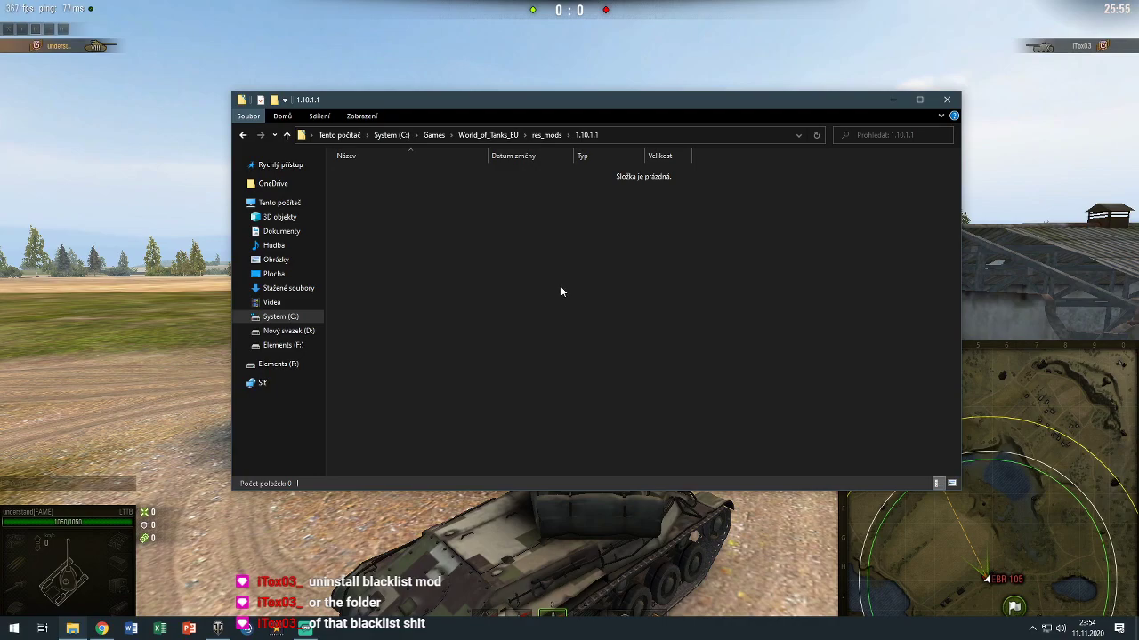
left_click(525, 134)
left_click(544, 134)
left_click(494, 135)
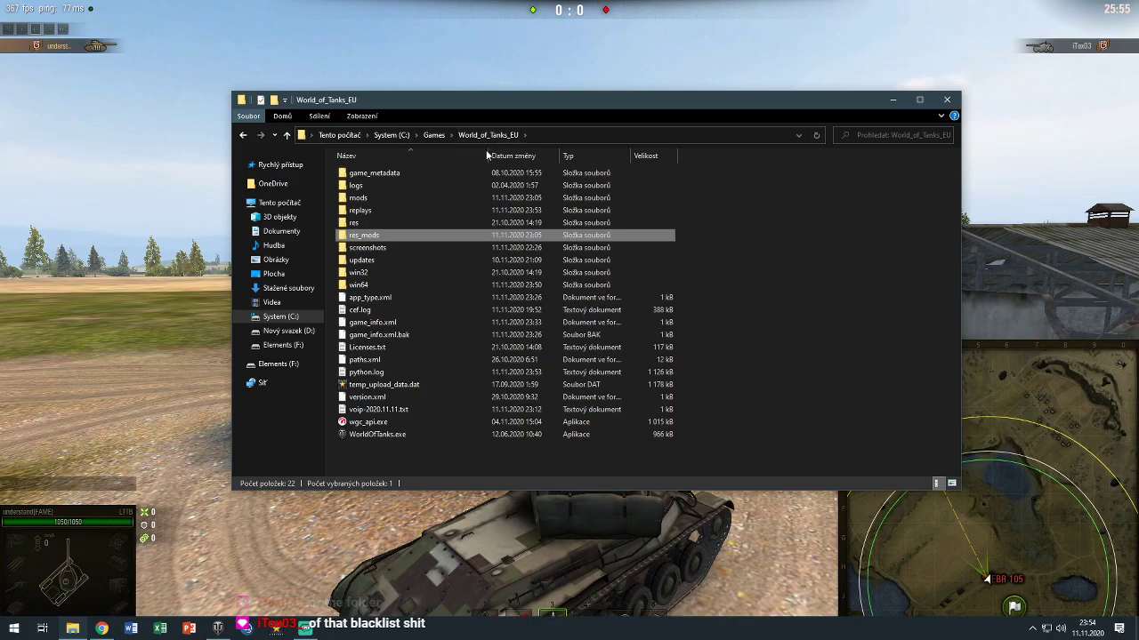
left_click(829, 274)
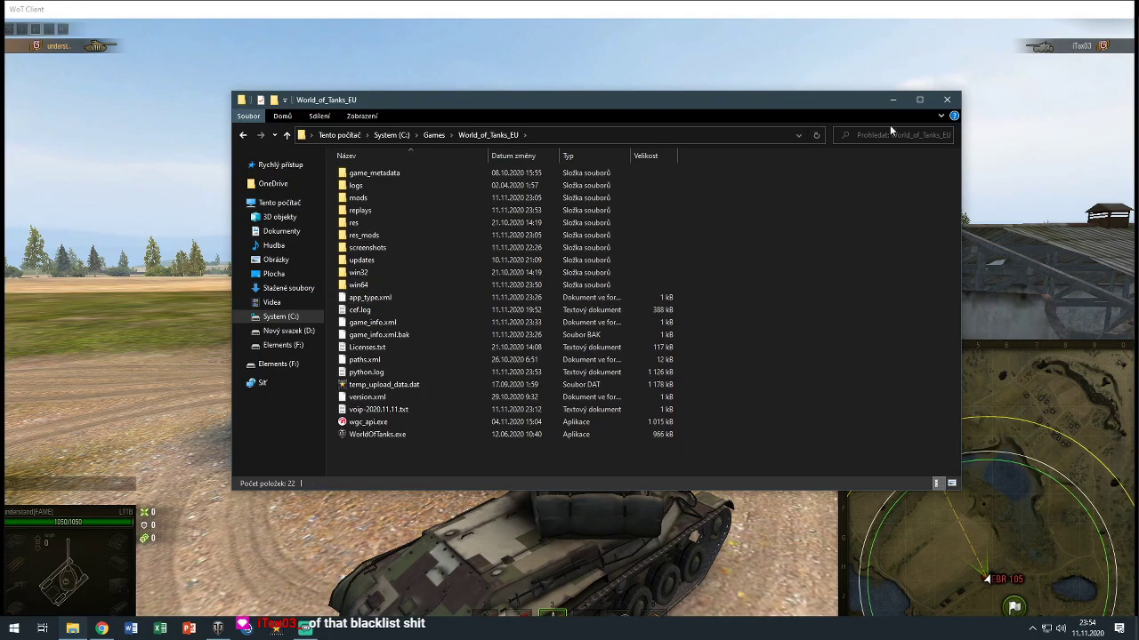
key("alt+Tab")
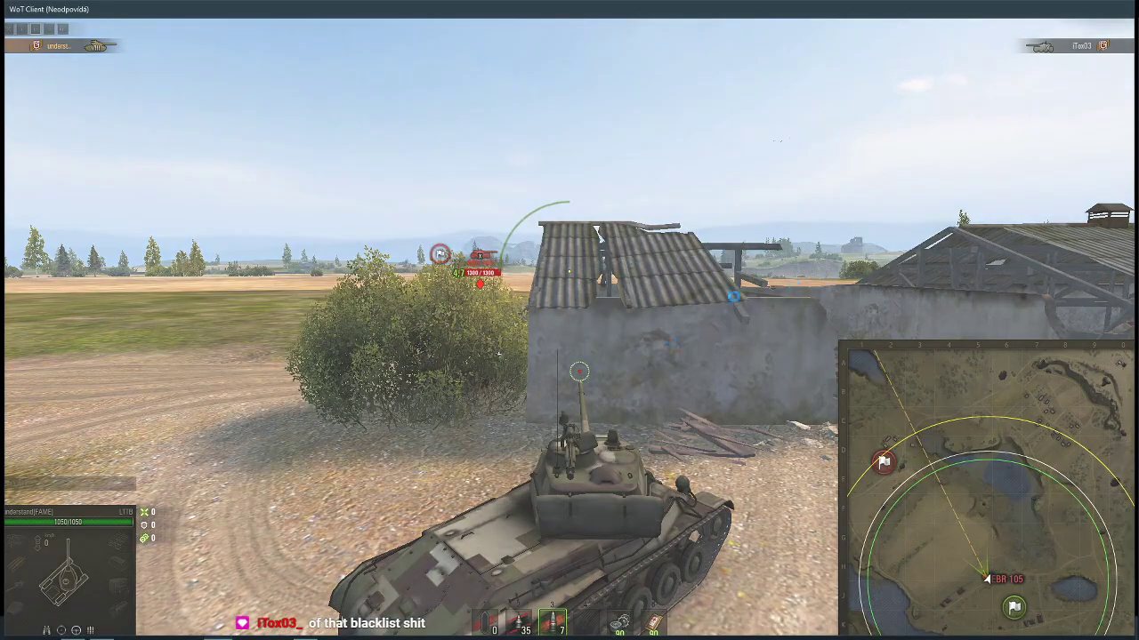
left_click(599, 234)
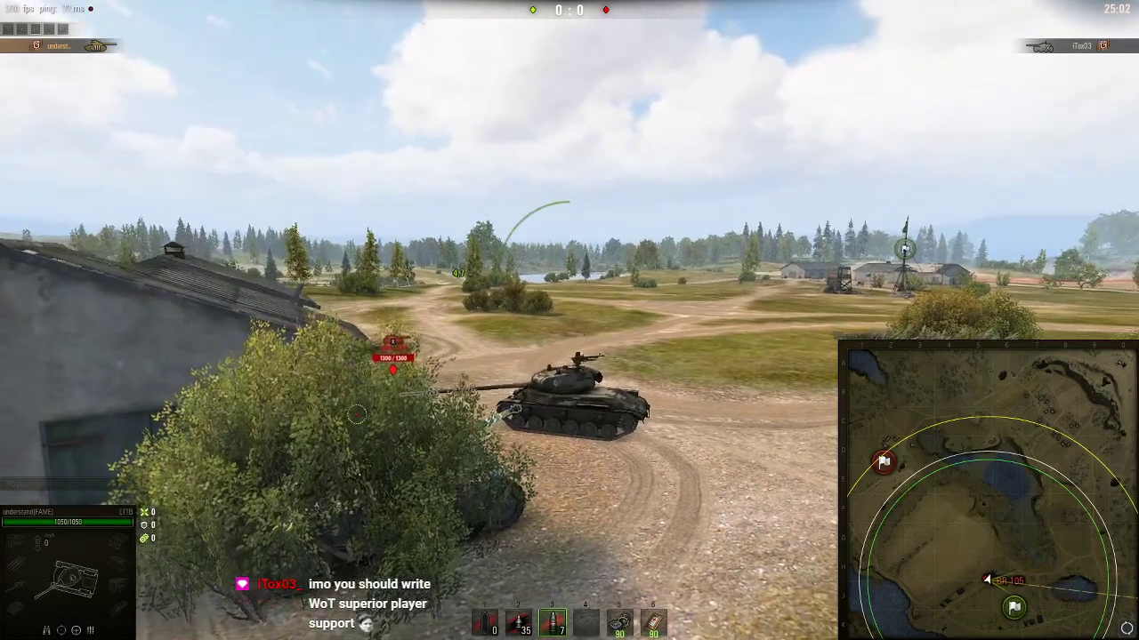
Open the battle chat, then switch to Chrome's wgmods 'blacklist' search results
key("Return")
key("alt+Tab")
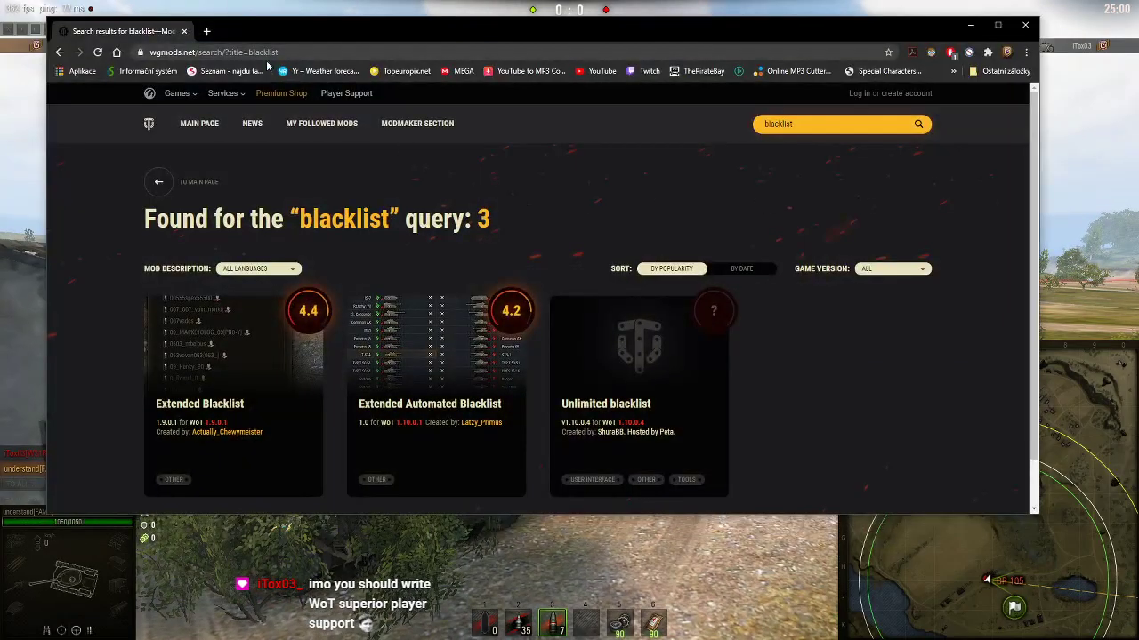
Replace the blacklist search tab, maximize Chrome, and go from the World of Tanks site to player support
left_click(207, 32)
left_click(183, 31)
double_click(437, 36)
left_click(702, 383)
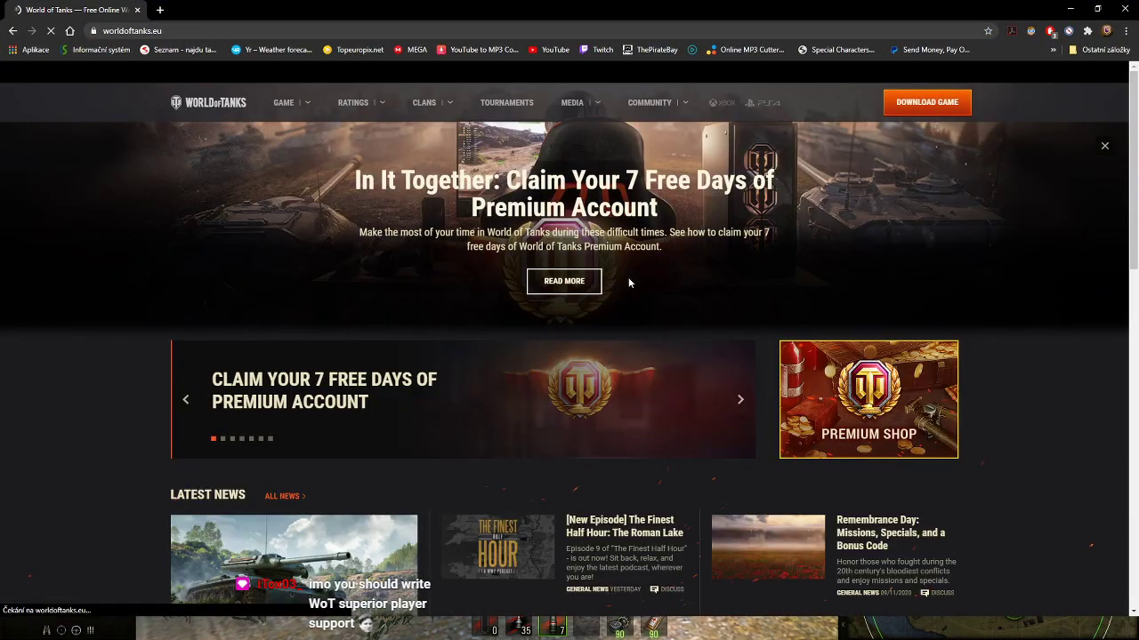
left_click(208, 72)
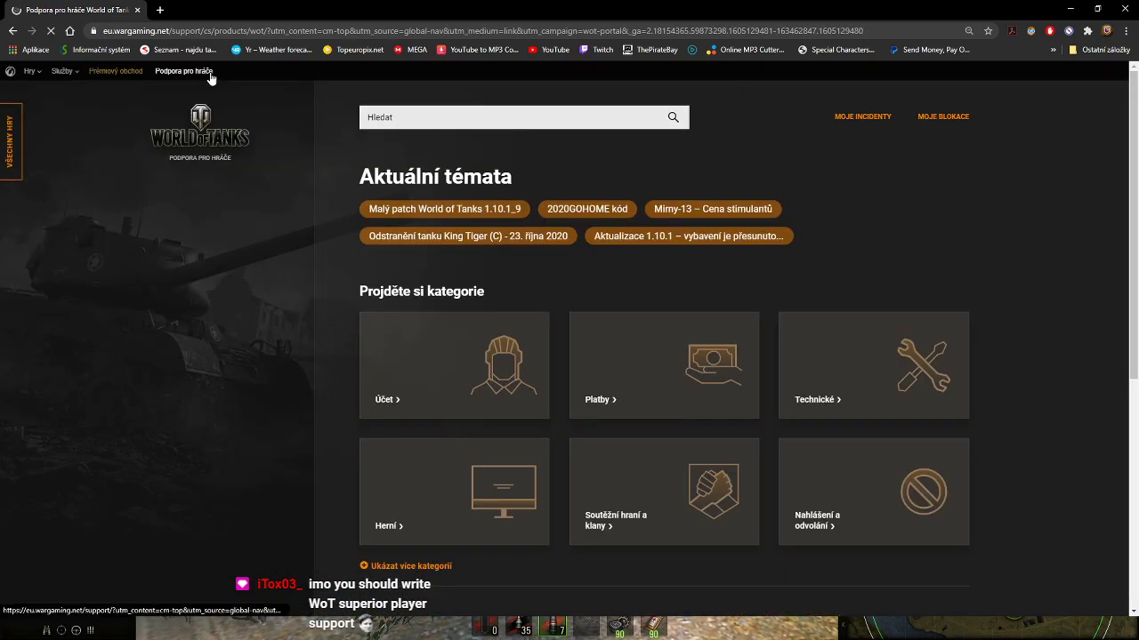
Switch the support site to English and open the Account help category
scroll(833, 254, "down", 5)
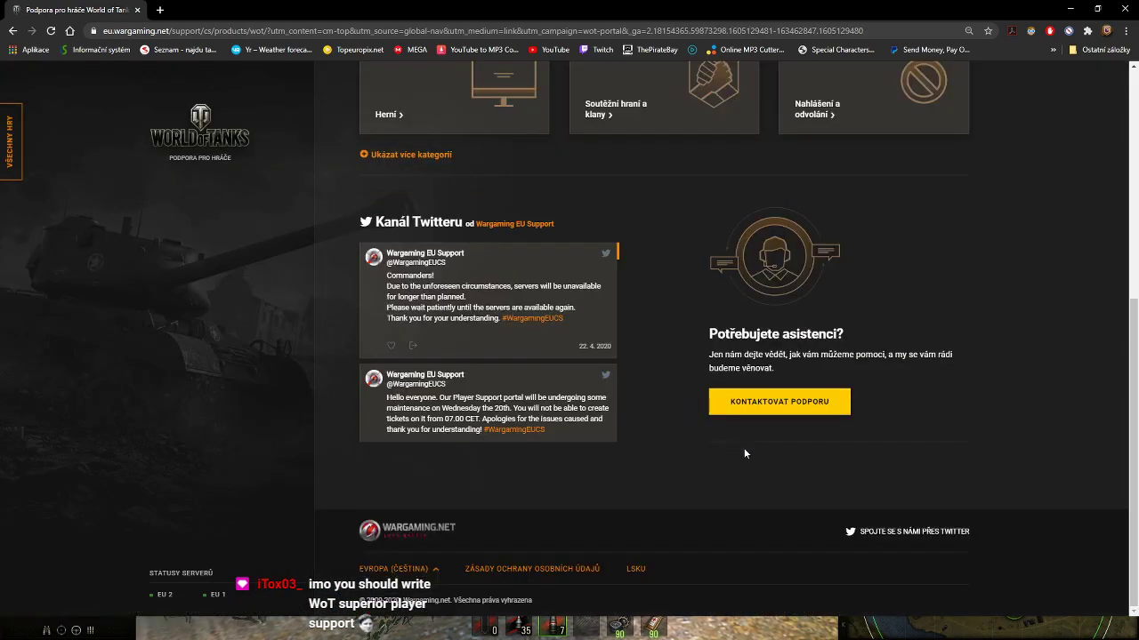
scroll(410, 577, "down", 2)
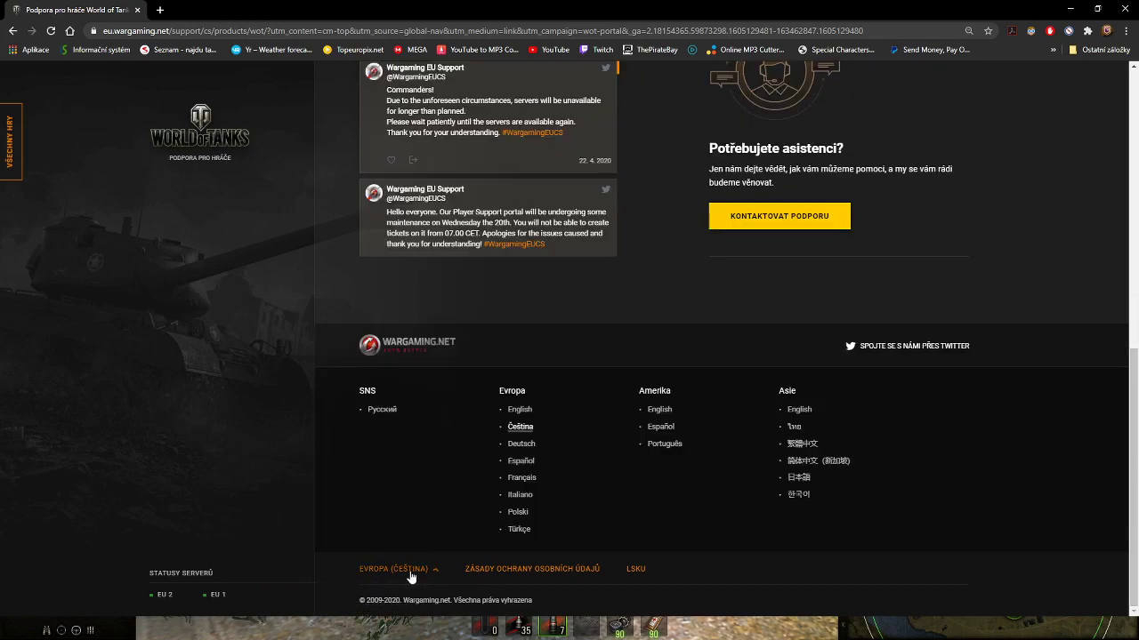
left_click(519, 409)
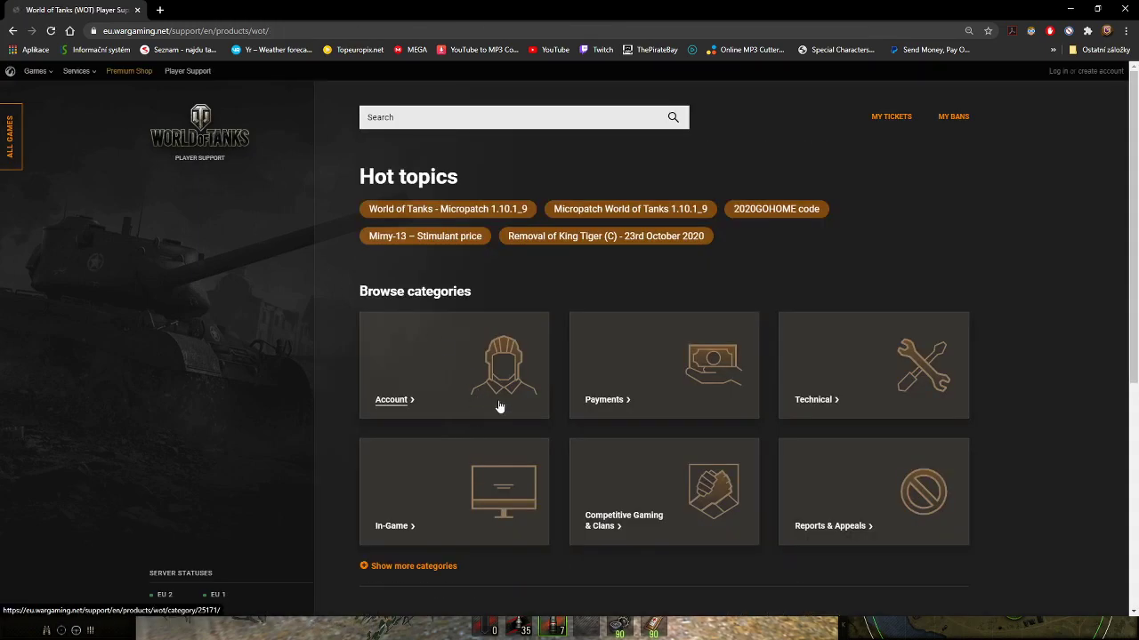
scroll(805, 386, "down", 1)
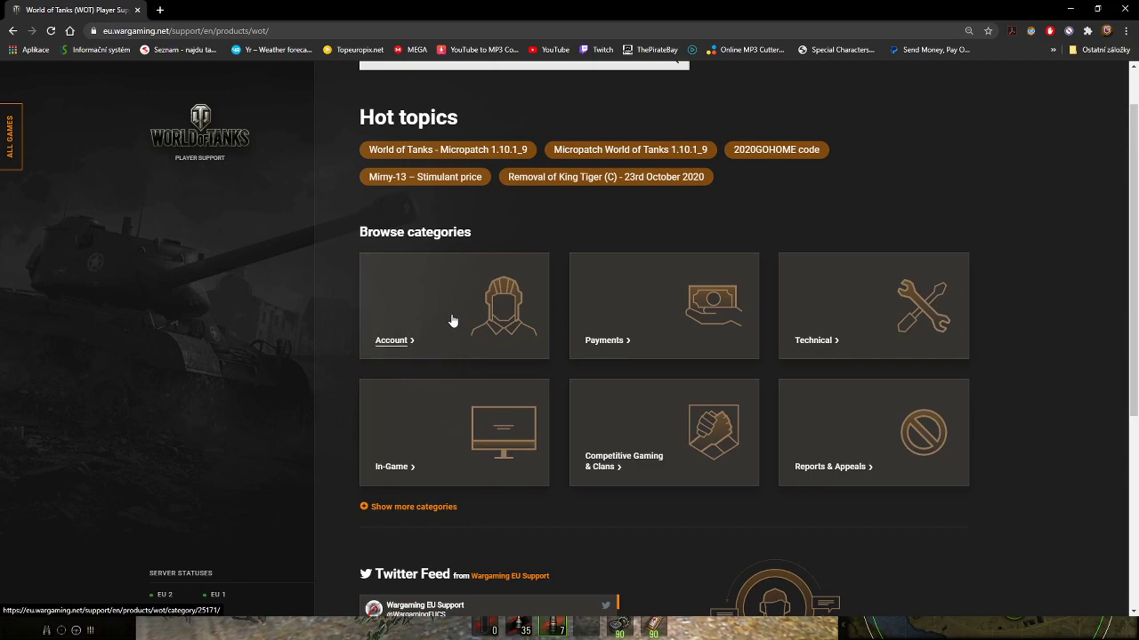
left_click(451, 321)
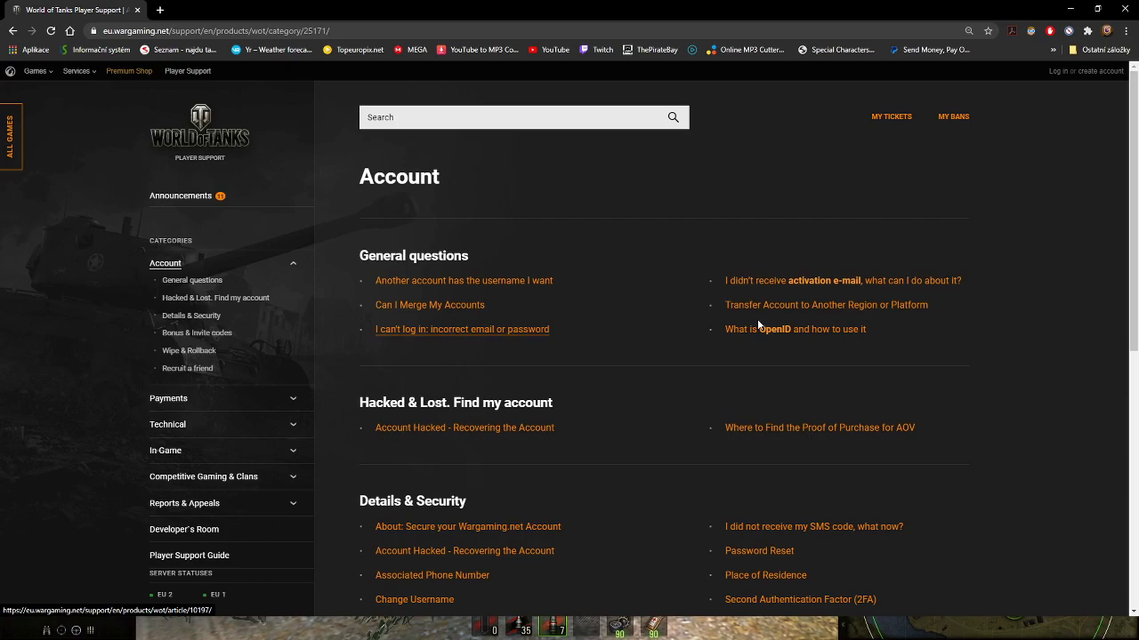
Scroll through the Account articles down to the footer and back up to General questions
scroll(806, 319, "down", 2)
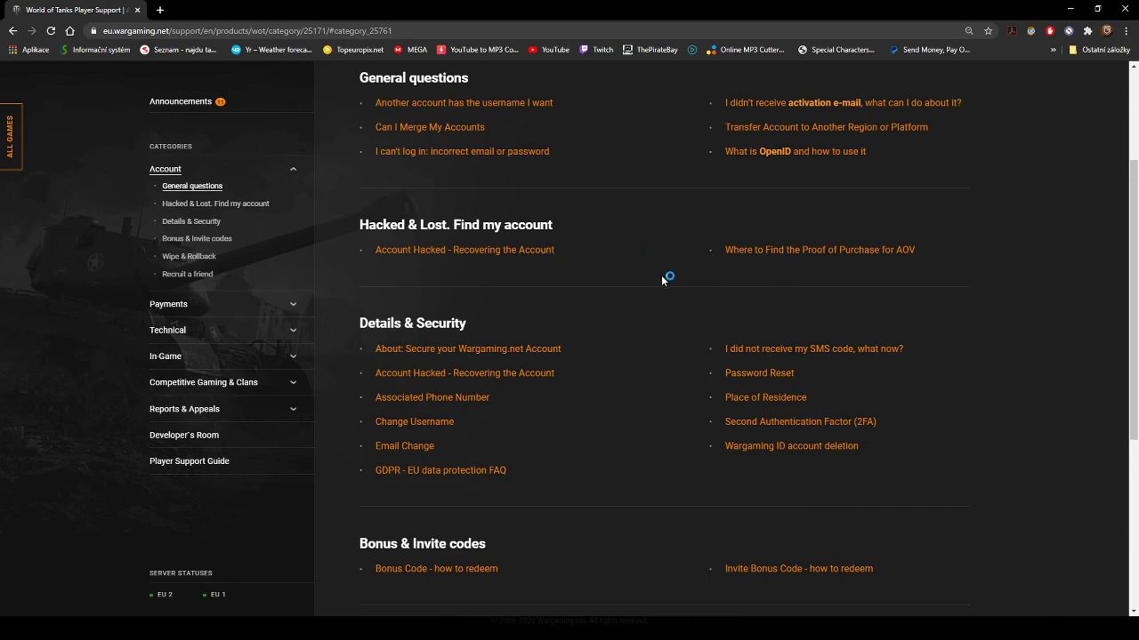
scroll(682, 278, "down", 1)
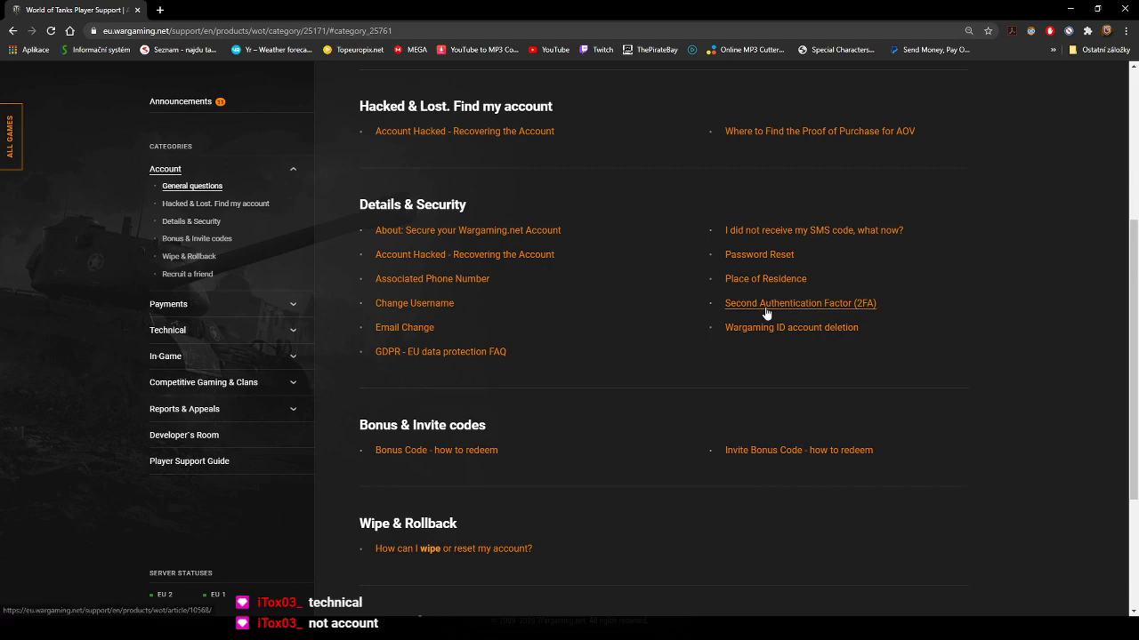
scroll(685, 328, "down", 2)
scroll(648, 328, "down", 1)
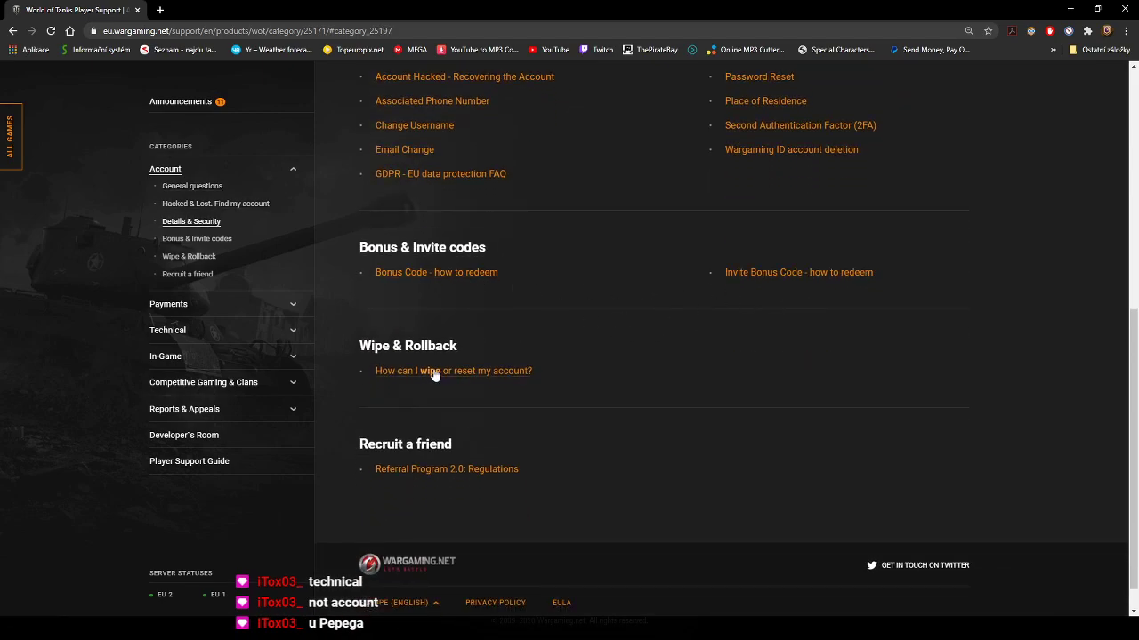
scroll(422, 380, "down", 1)
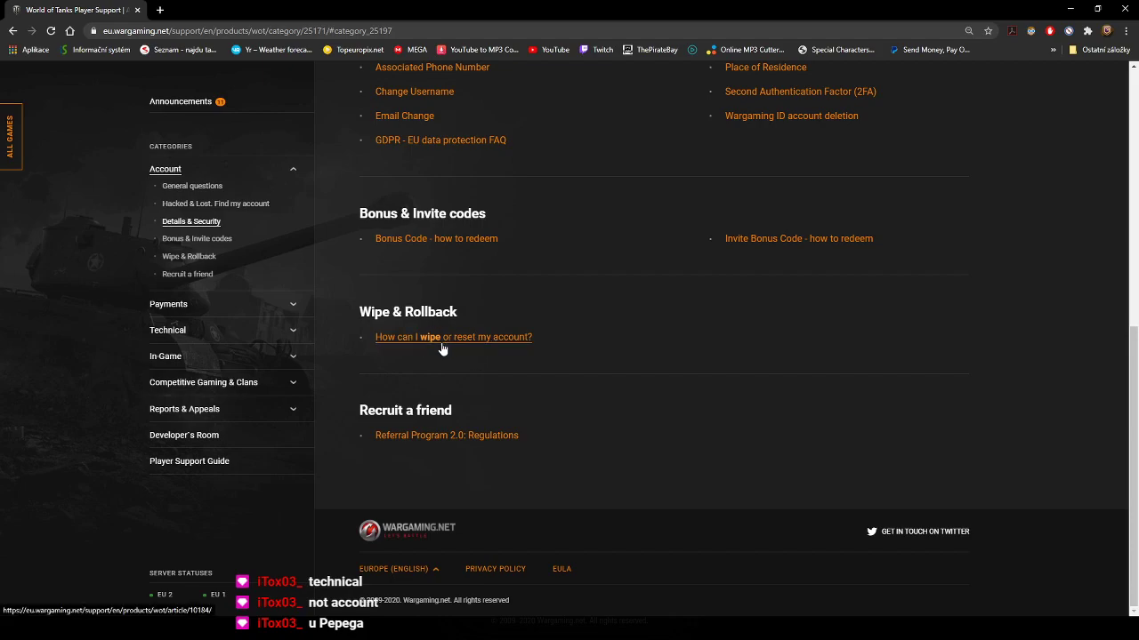
scroll(521, 367, "up", 3)
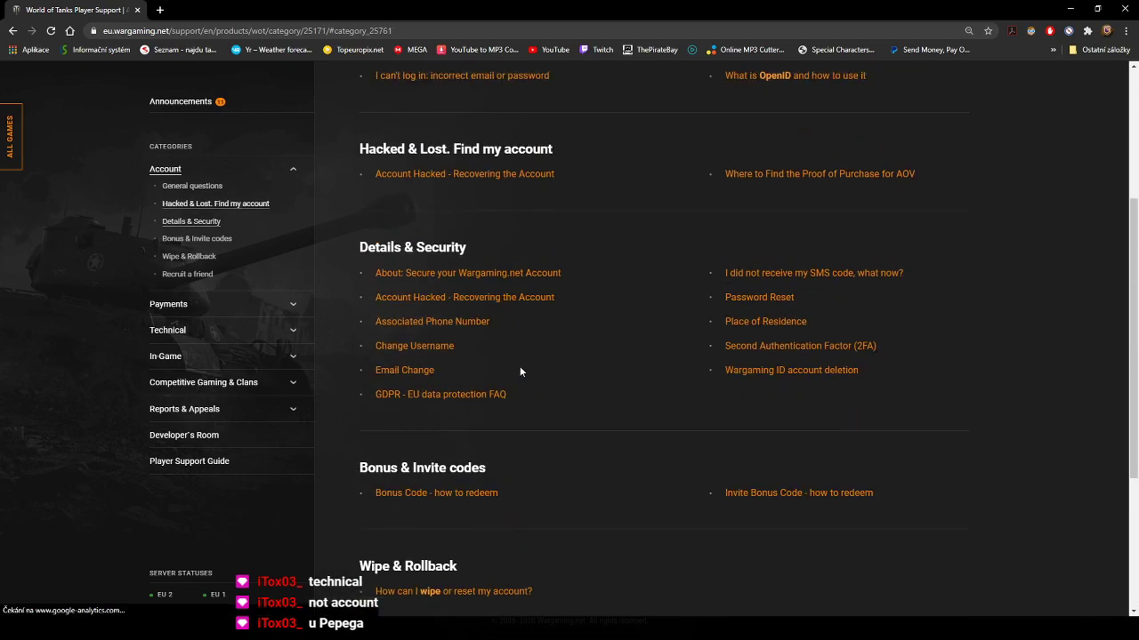
scroll(521, 372, "up", 3)
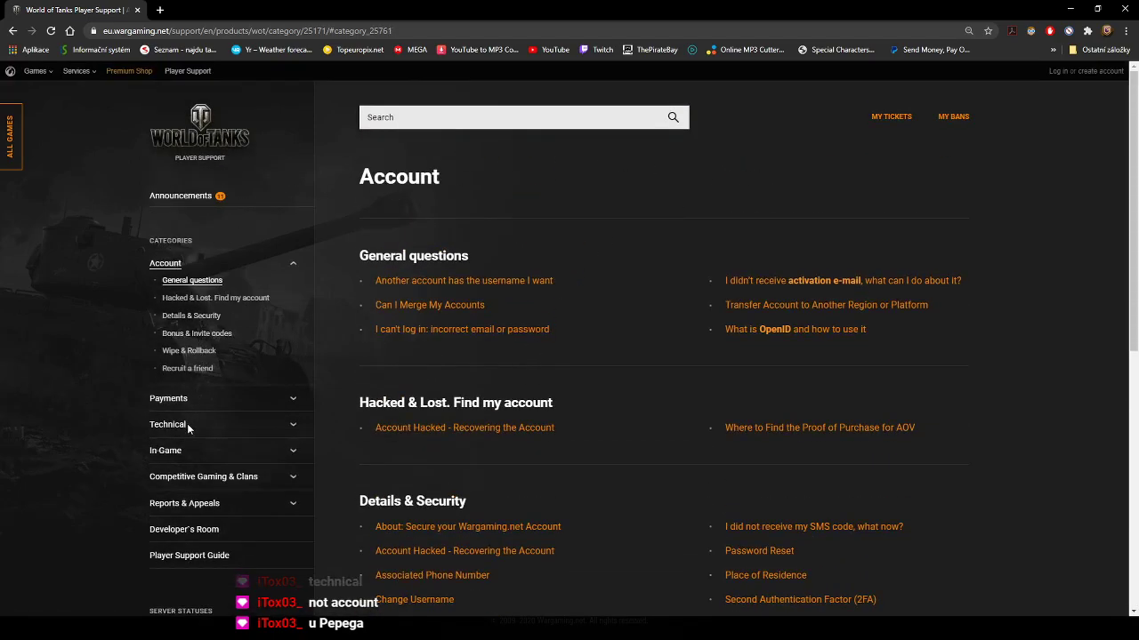
Expand Technical, go through Troubleshooting & Reports and Connection, then open 'How to create a WGCheck report'
left_click(287, 424)
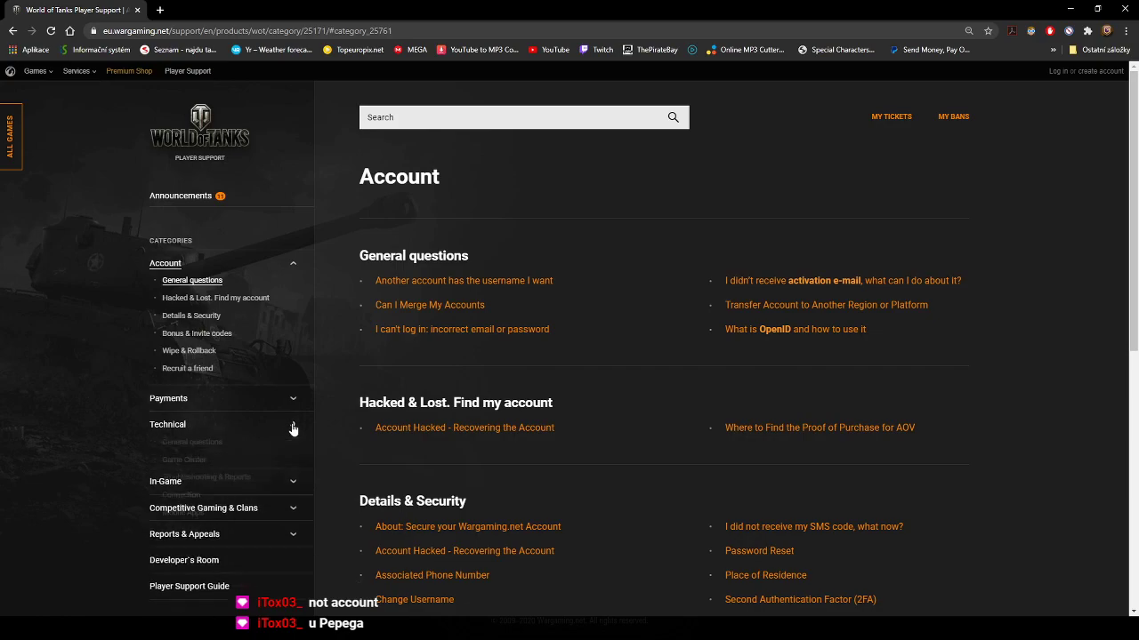
scroll(222, 410, "down", 1)
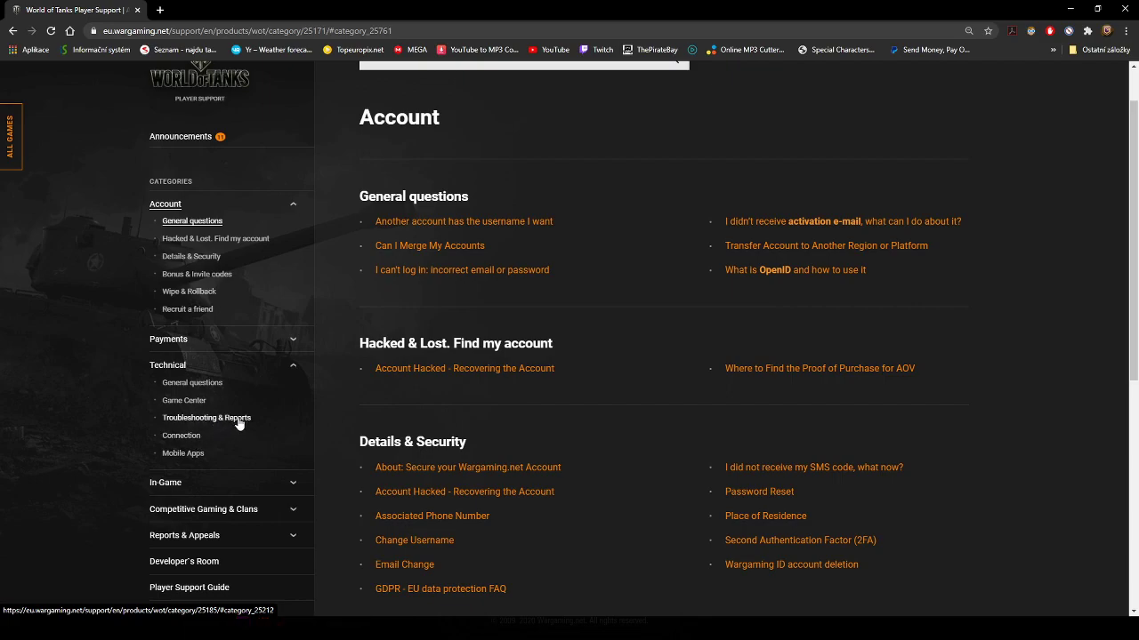
left_click(230, 421)
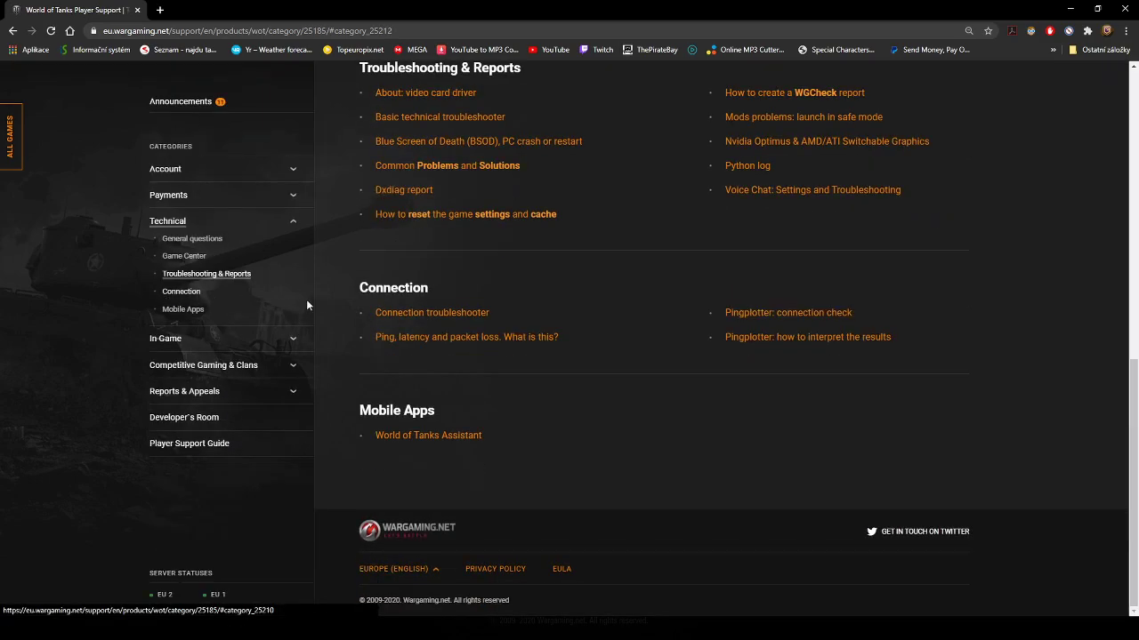
left_click(187, 295)
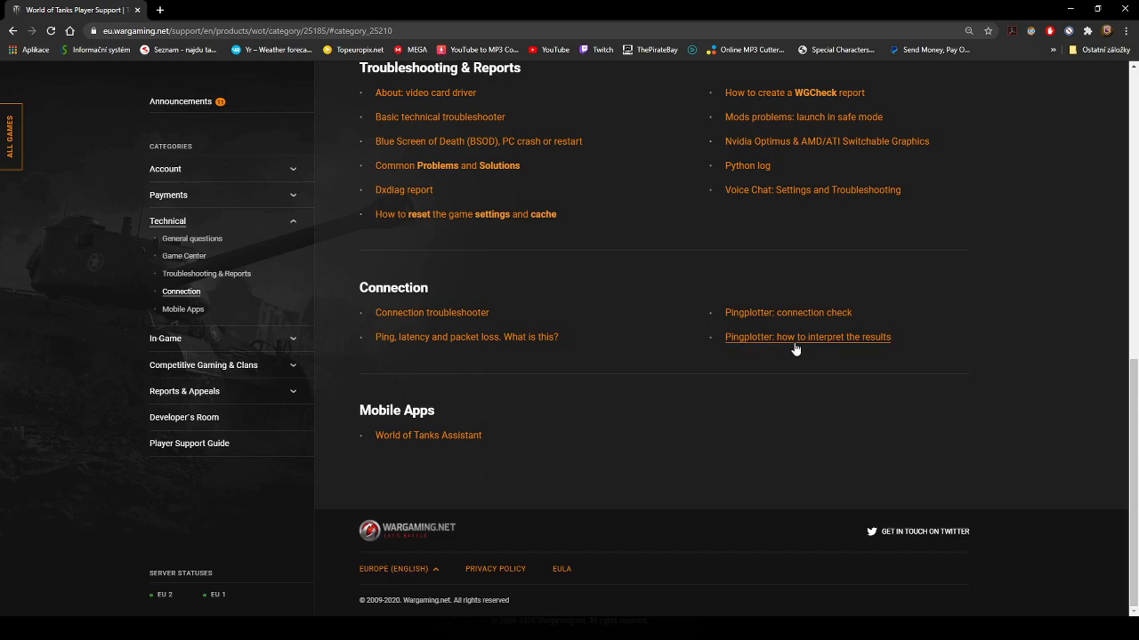
scroll(612, 331, "up", 3)
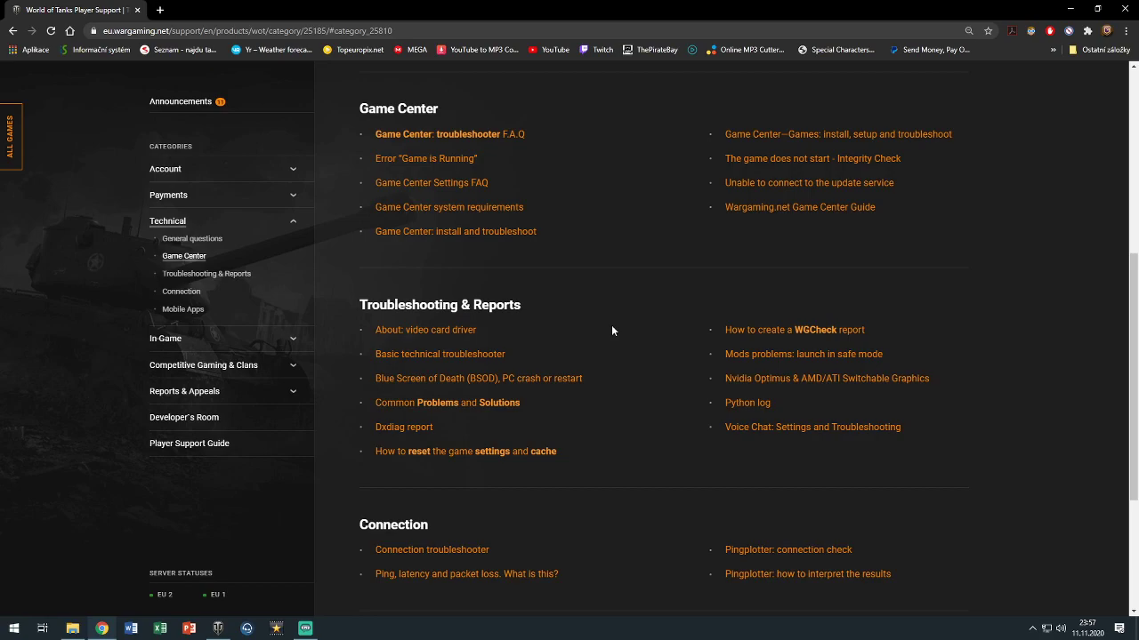
left_click(809, 331)
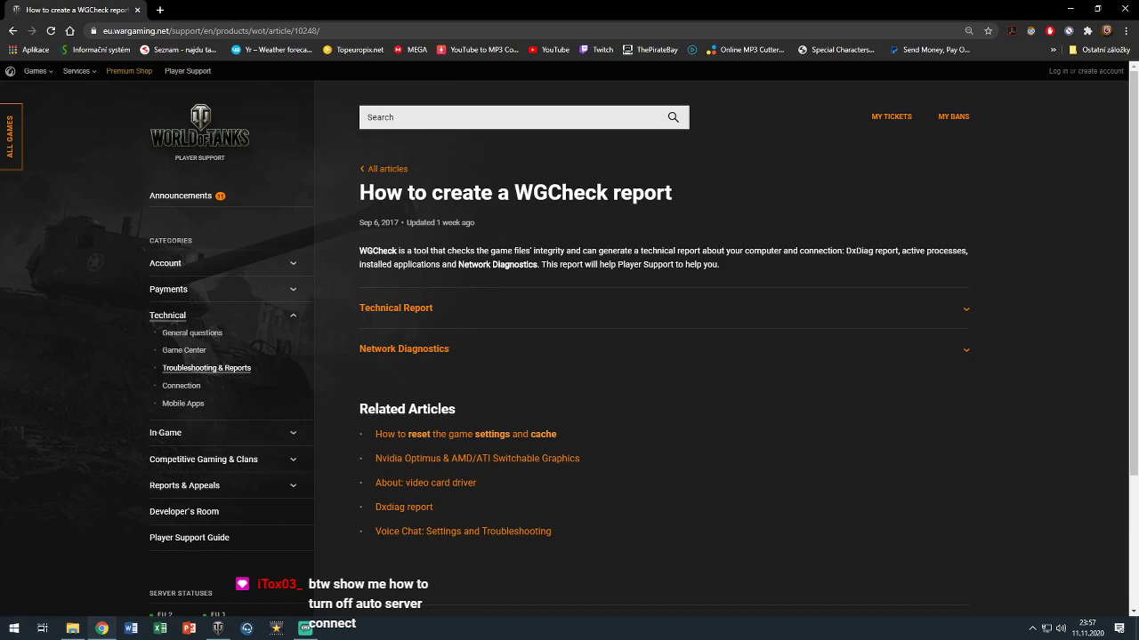
Expand the Technical Report instructions and download the WGCheck_EU zip
left_click_drag(395, 252, 887, 252)
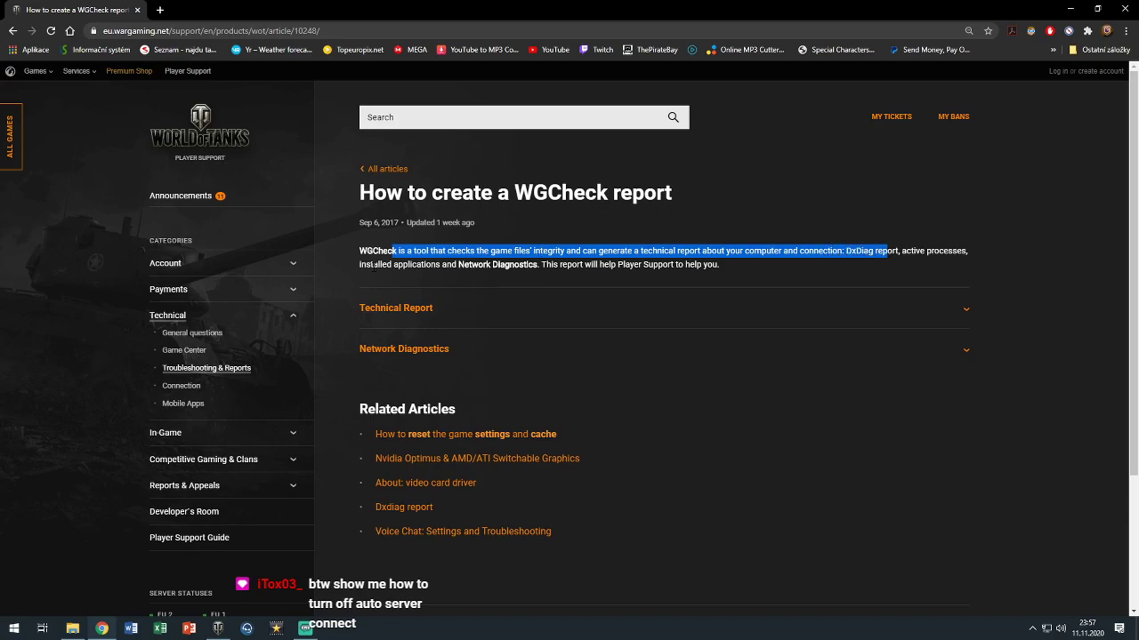
left_click(374, 265)
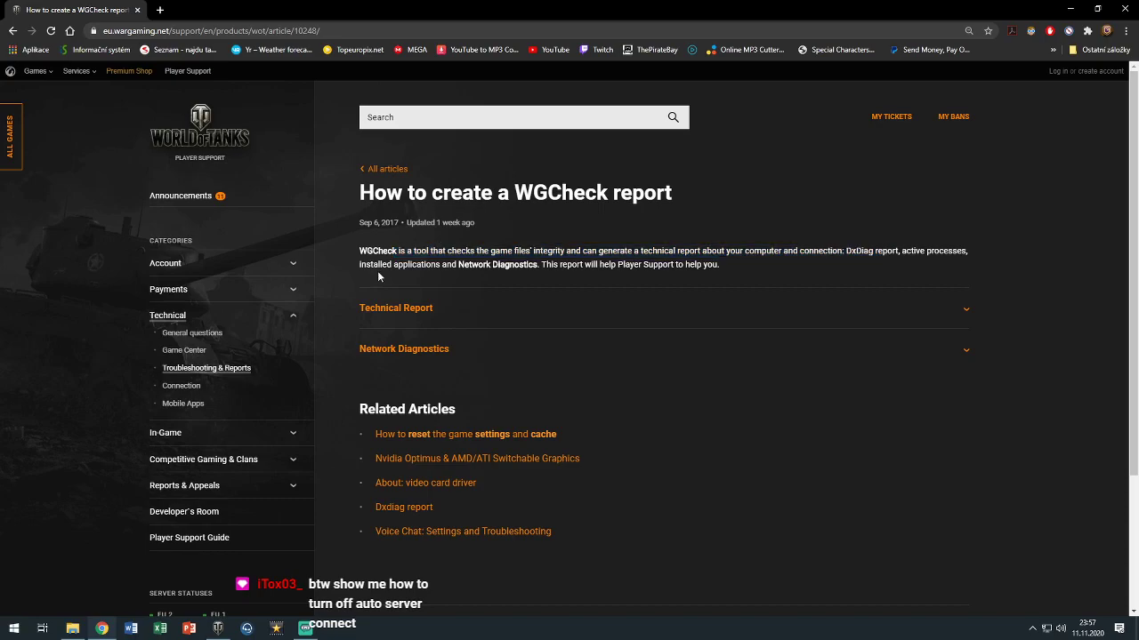
left_click(964, 311)
scroll(870, 315, "down", 2)
scroll(870, 315, "down", 1)
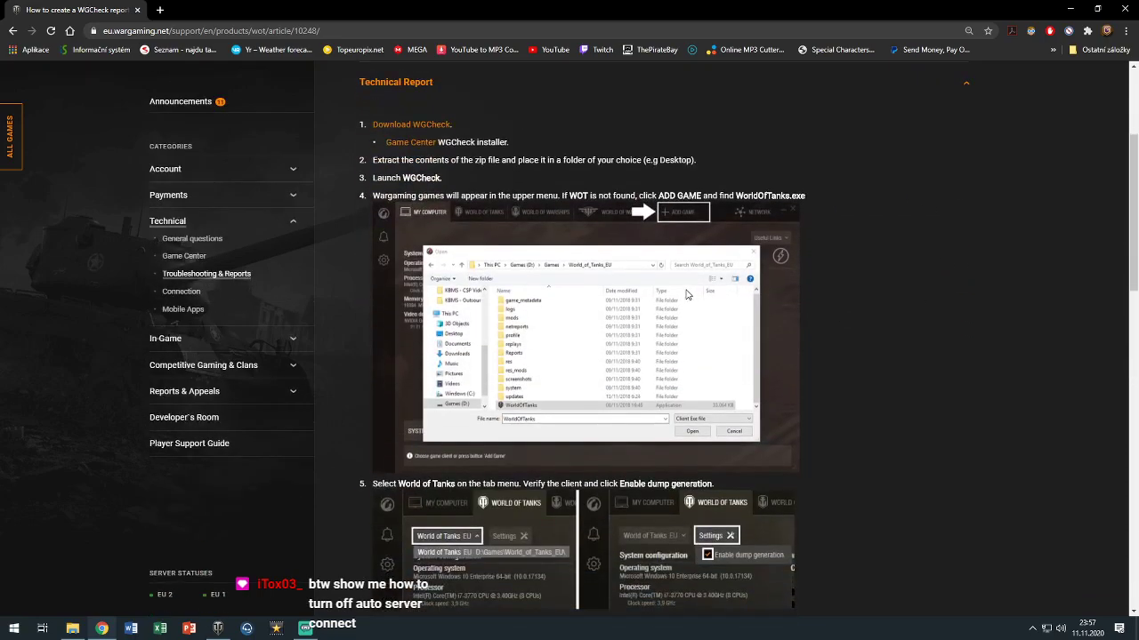
left_click(413, 133)
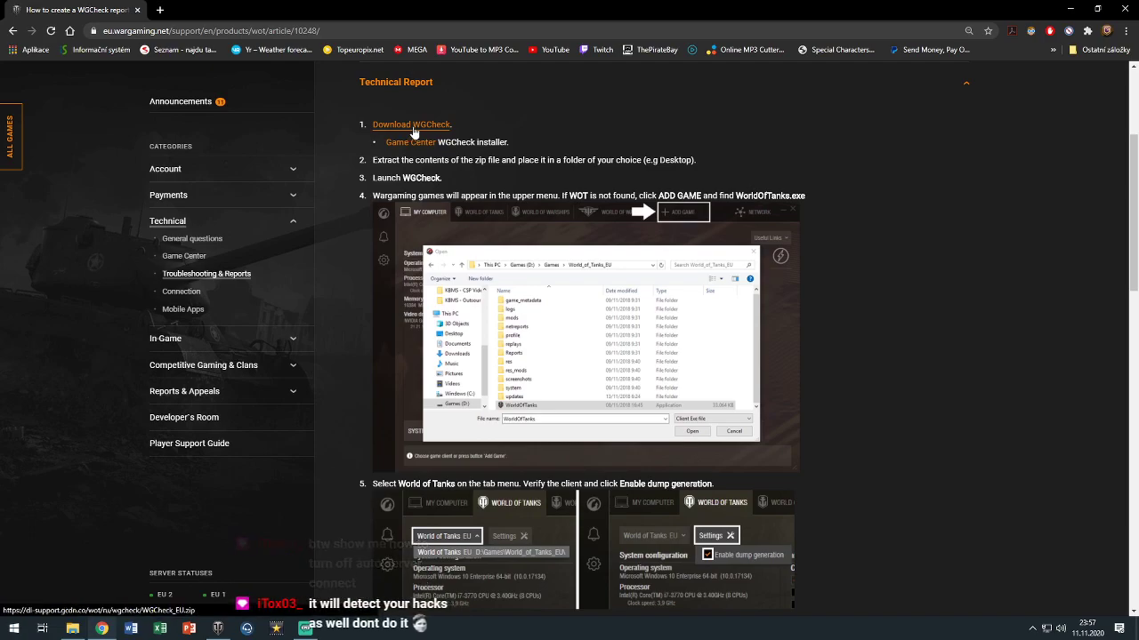
In the game, dismiss Connection Interrupted, bring up the exit prompt, then return to the browser
key("alt+Tab")
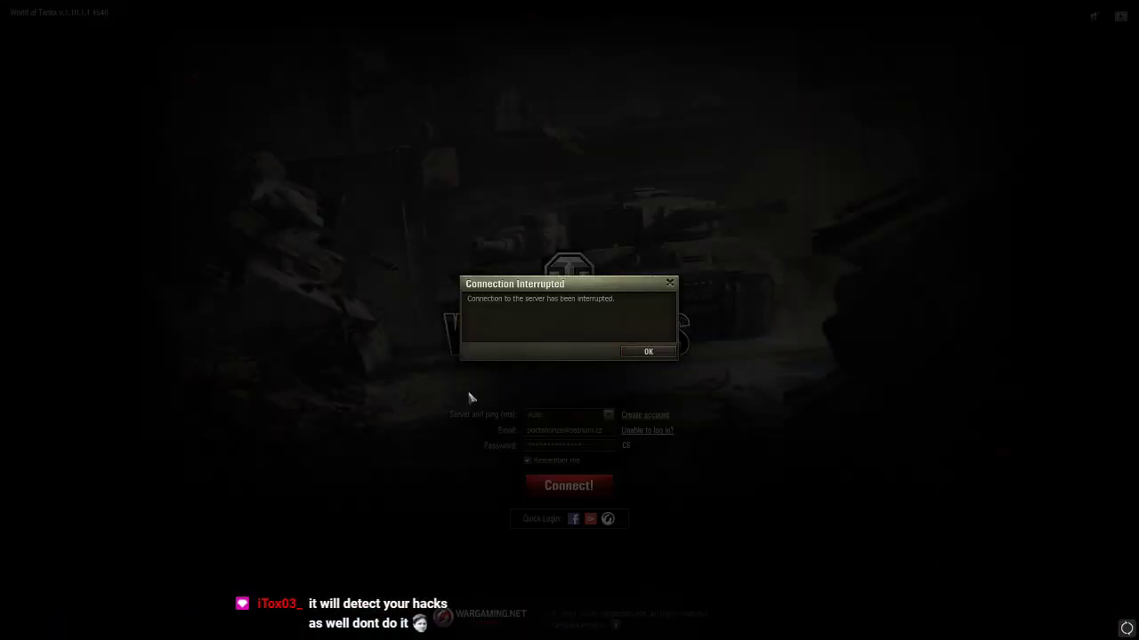
left_click(647, 349)
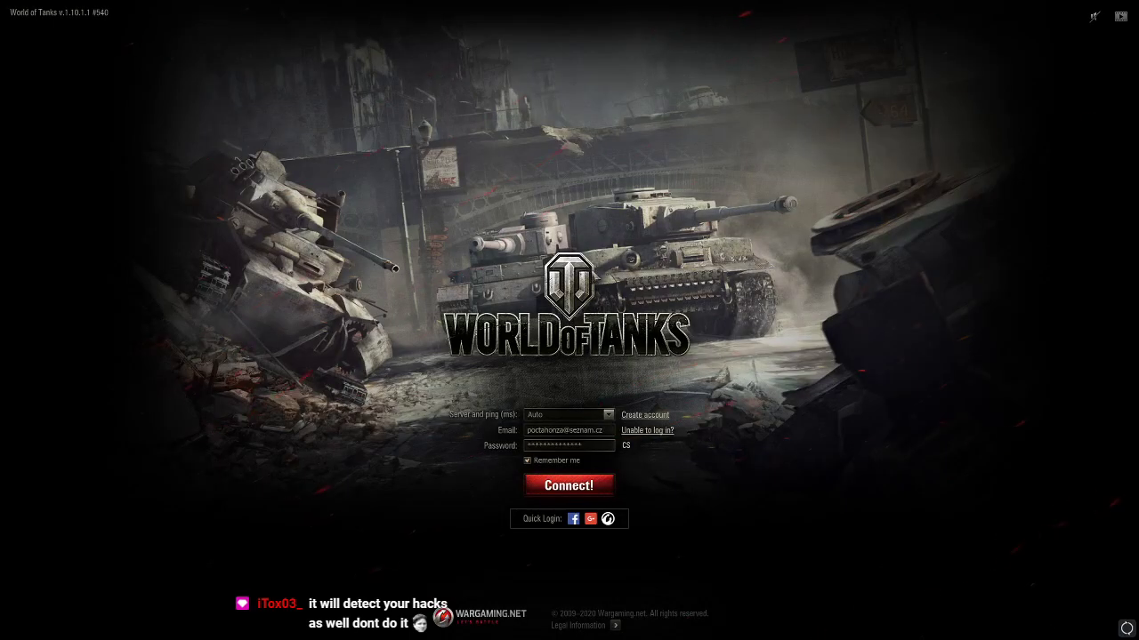
key("alt+F4")
key("alt+Tab")
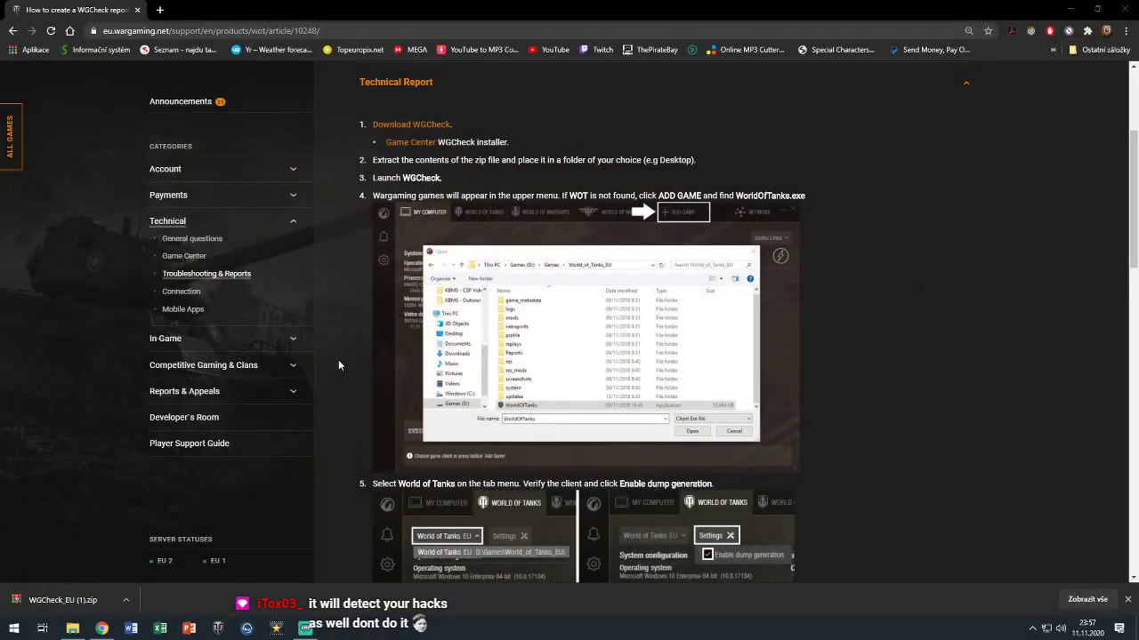
Open WGCheck_EU (1).zip from the download bar in WinRAR and select WGCheck.exe
left_click(57, 601)
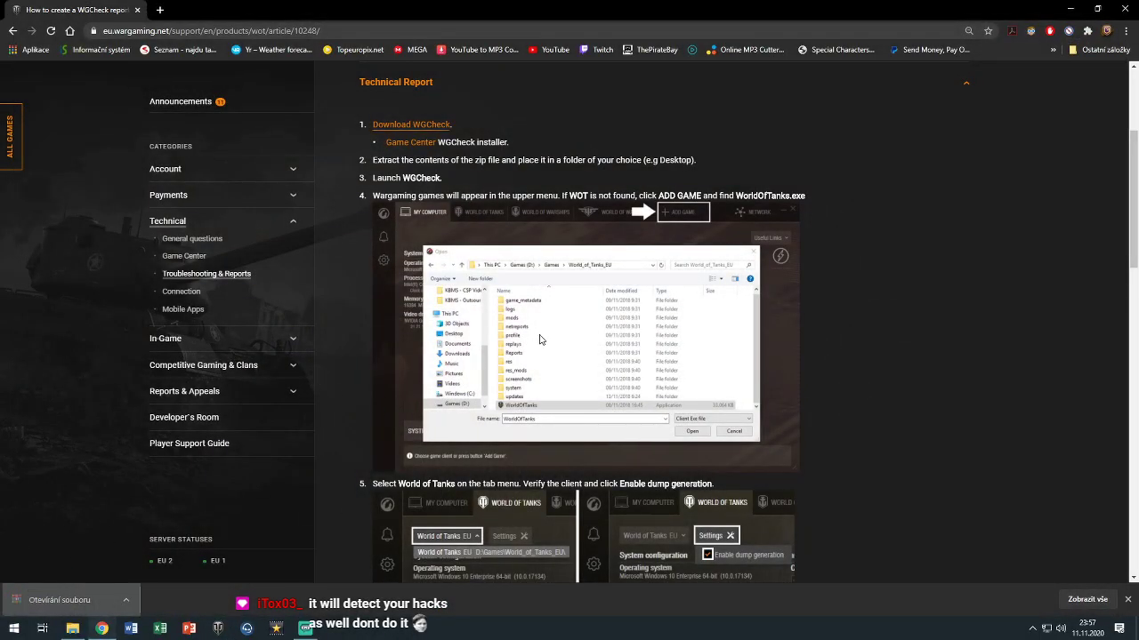
left_click(594, 445)
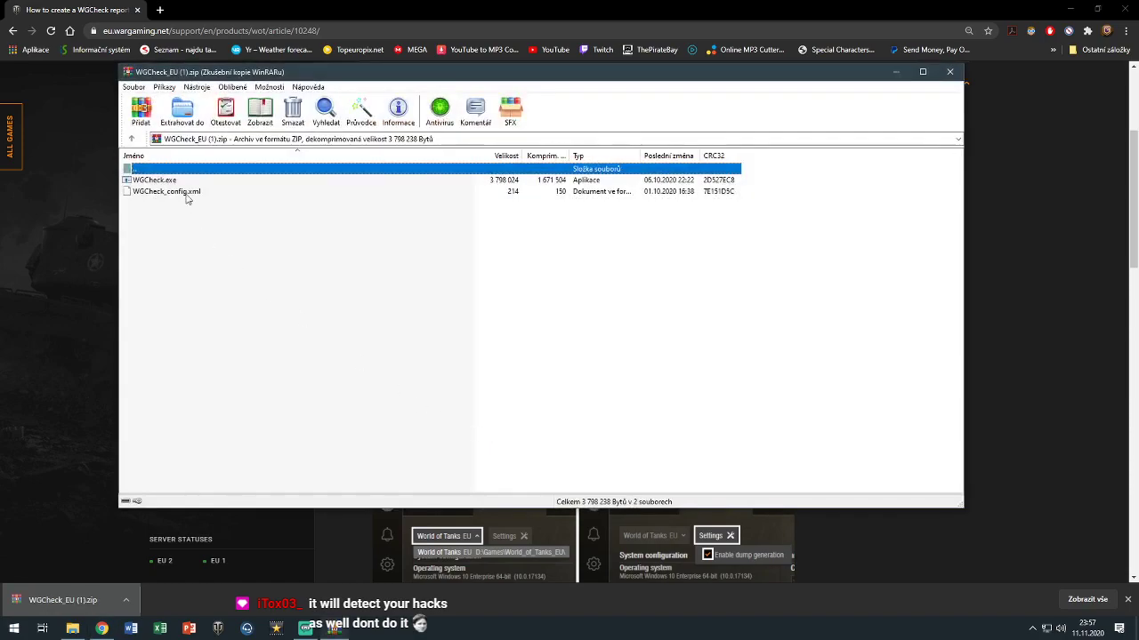
left_click(176, 183)
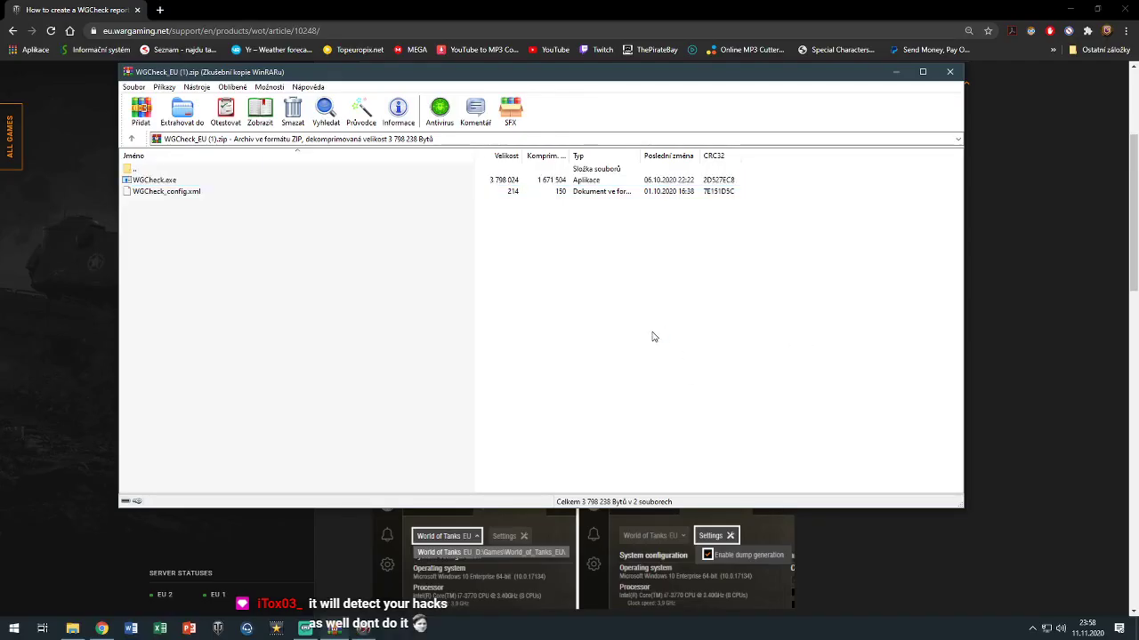
Launch WGCheck.exe from the archive and highlight the guide's zip-extraction step
left_click(358, 629)
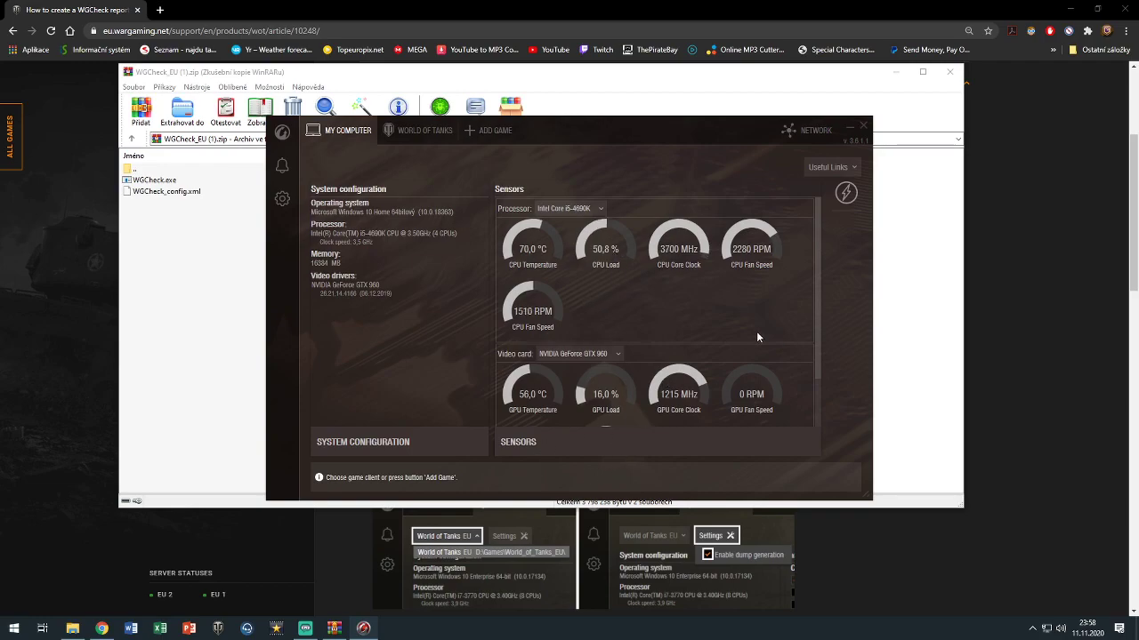
left_click(157, 517)
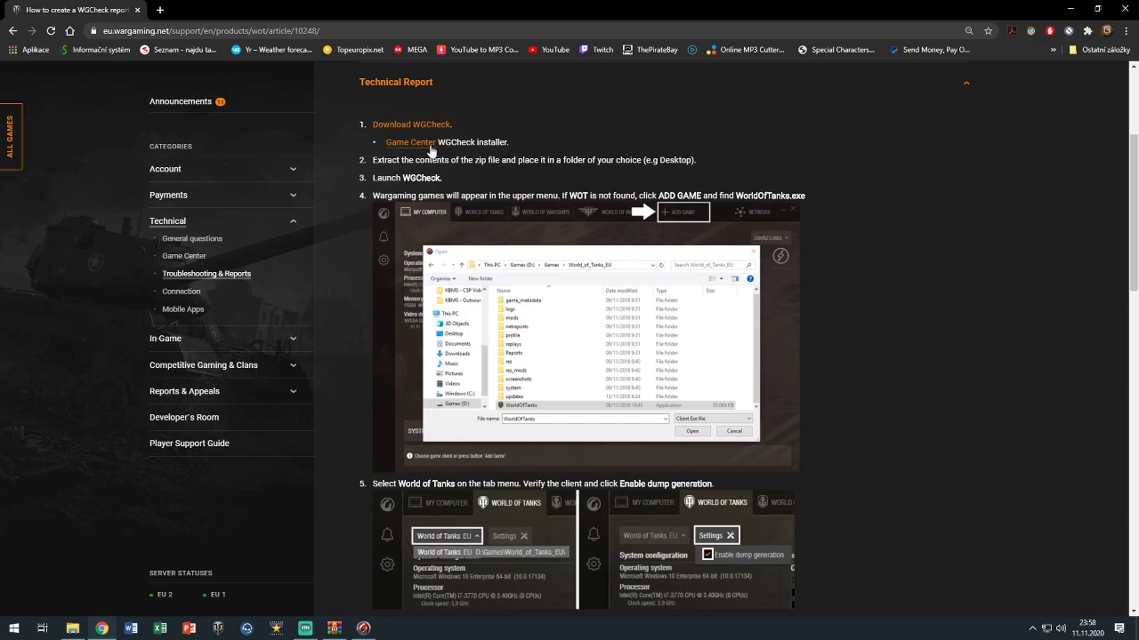
left_click_drag(381, 160, 732, 165)
Close WGCheck, decline adding modified files back to the archive, and close WinRAR
right_click(363, 628)
left_click(329, 610)
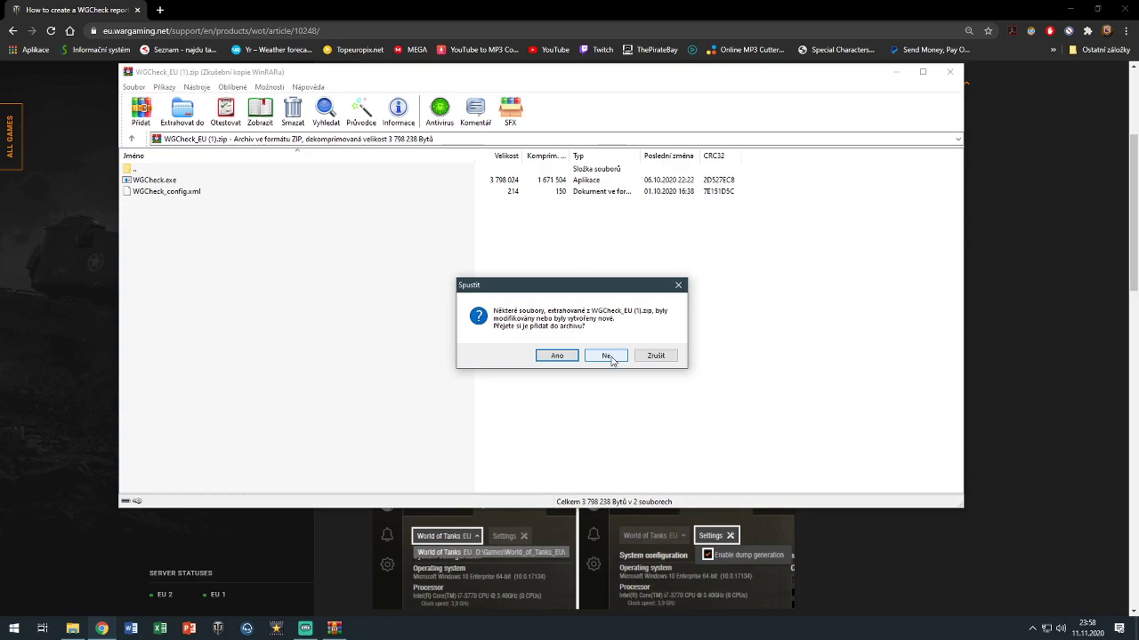
left_click(606, 356)
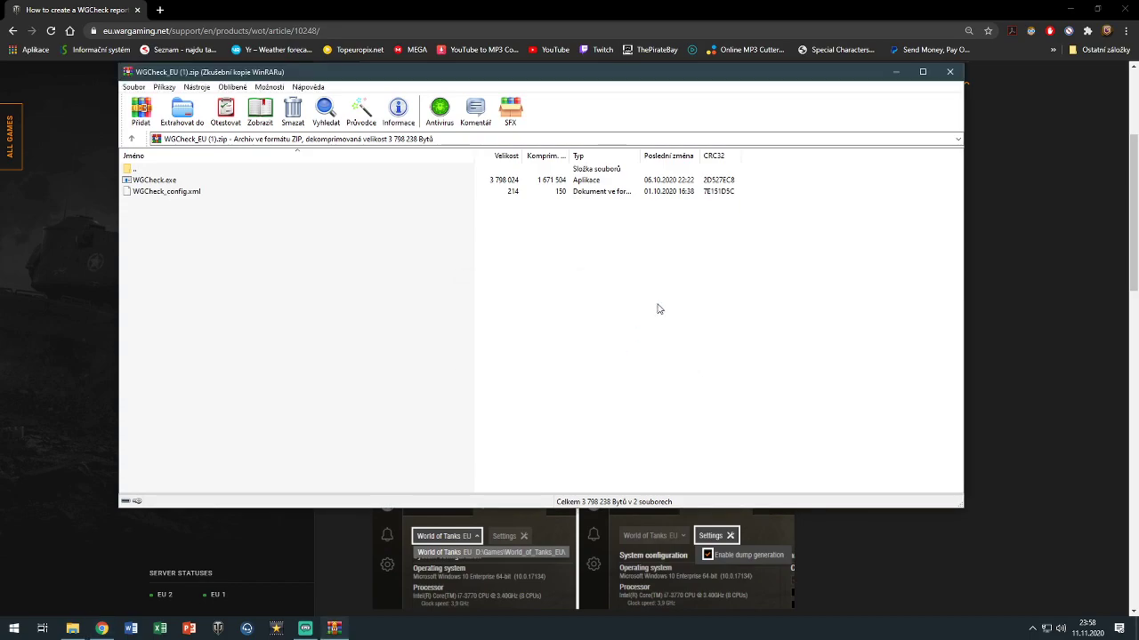
left_click(950, 72)
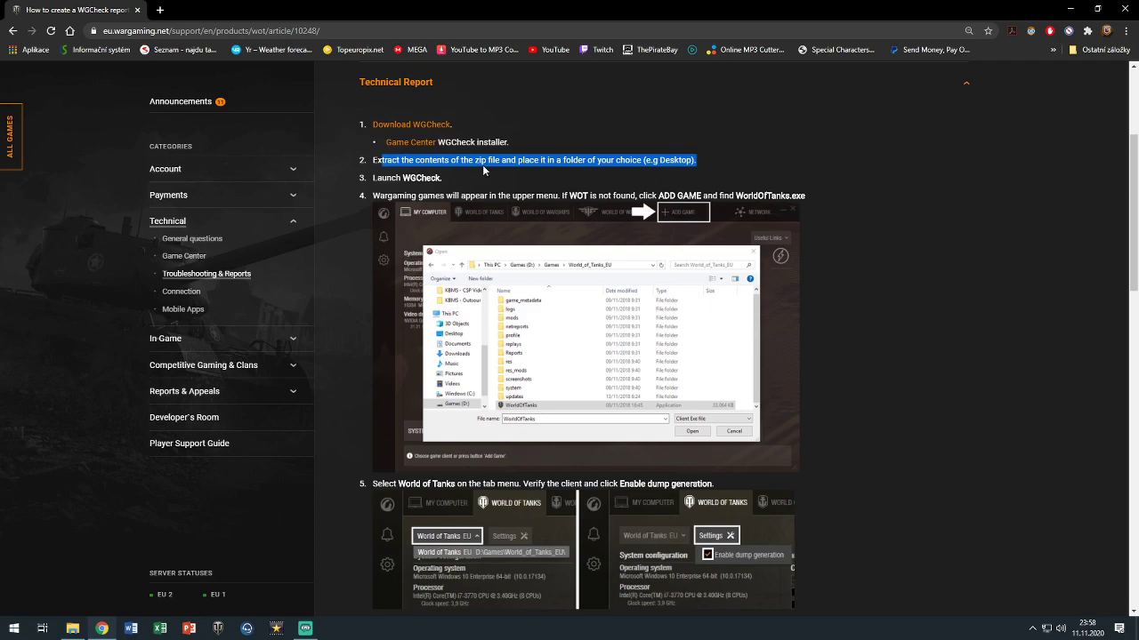
Close the game folder window, open chrome://downloads, and reopen then close WGCheck_EU (1).zip
left_click(73, 628)
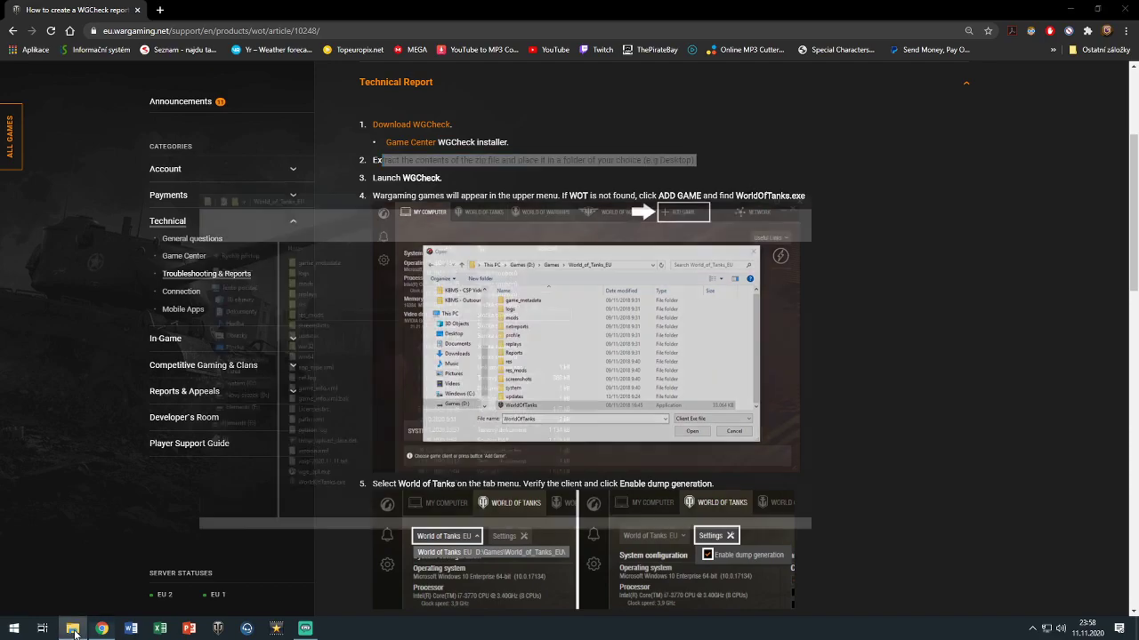
left_click(427, 24)
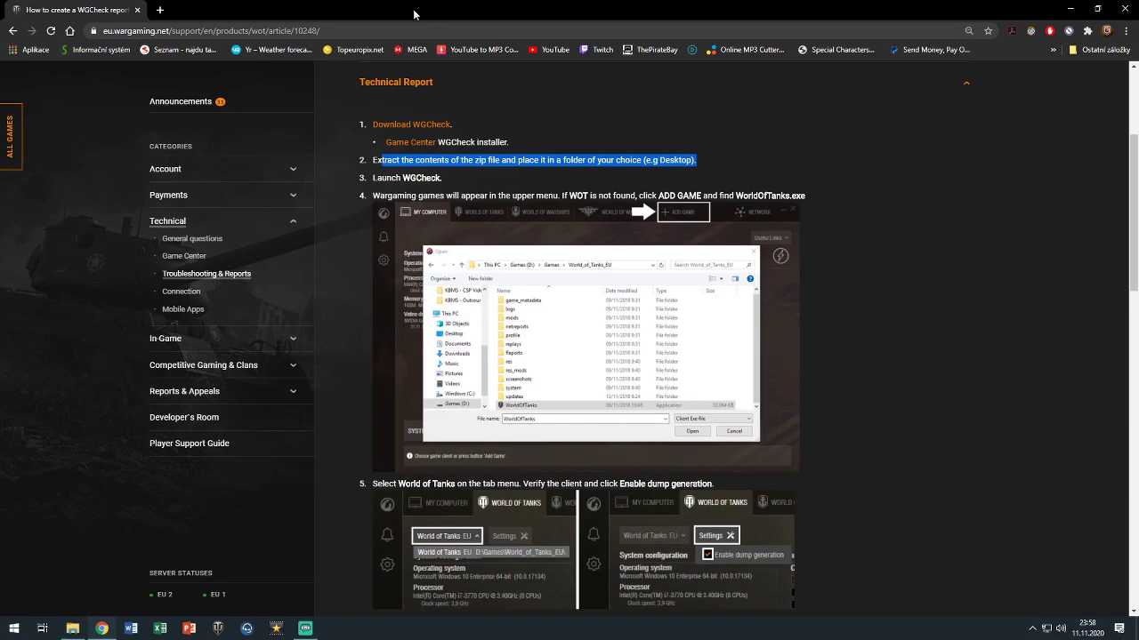
key("ctrl+j")
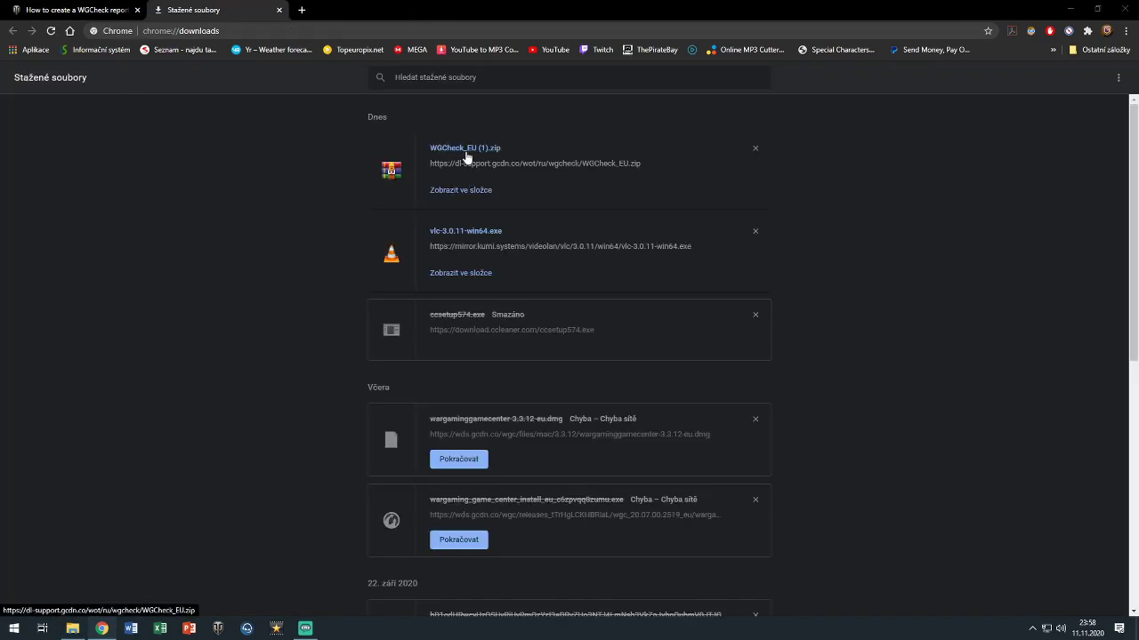
left_click(466, 149)
key("Escape")
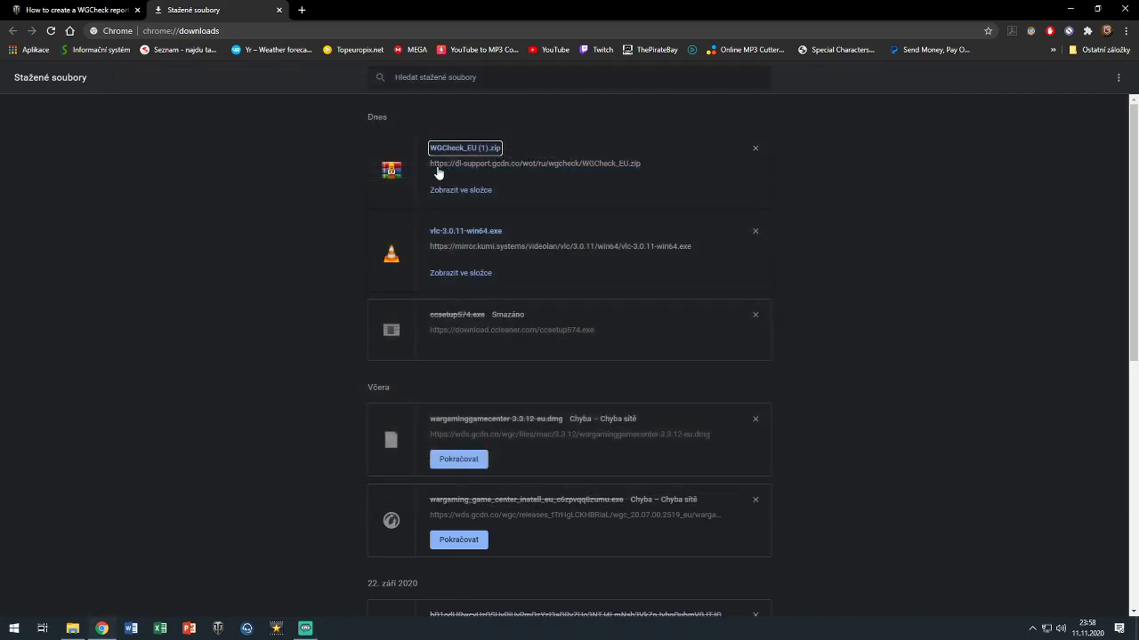
Show the downloaded zip in its folder, close that window, and minimize Chrome to reveal World_of_Tanks_EU
left_click(461, 187)
key("alt+F4")
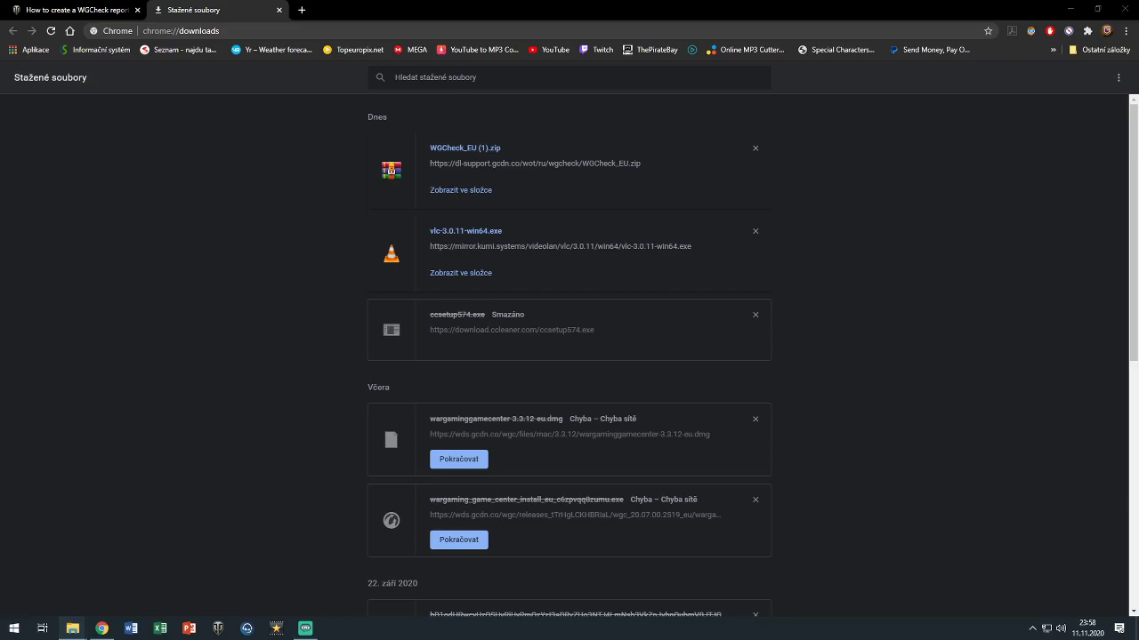
left_click(1071, 8)
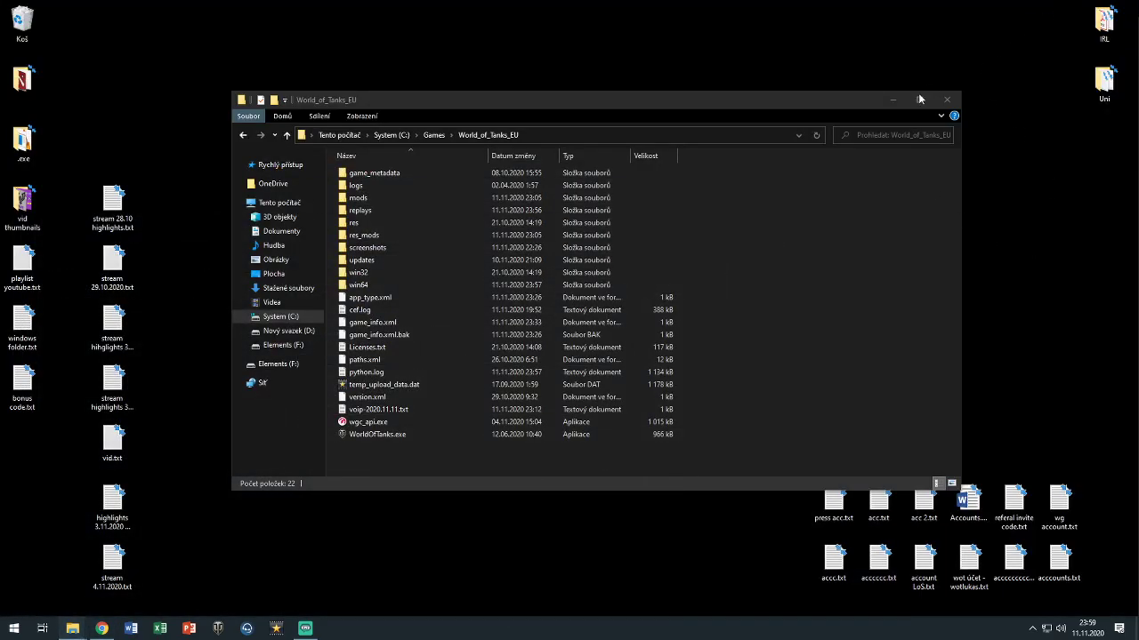
Paste WGCheck_EU (1).zip onto the desktop and unpack it there with Extrahovat zde
left_click(893, 98)
right_click(790, 231)
left_click(819, 286)
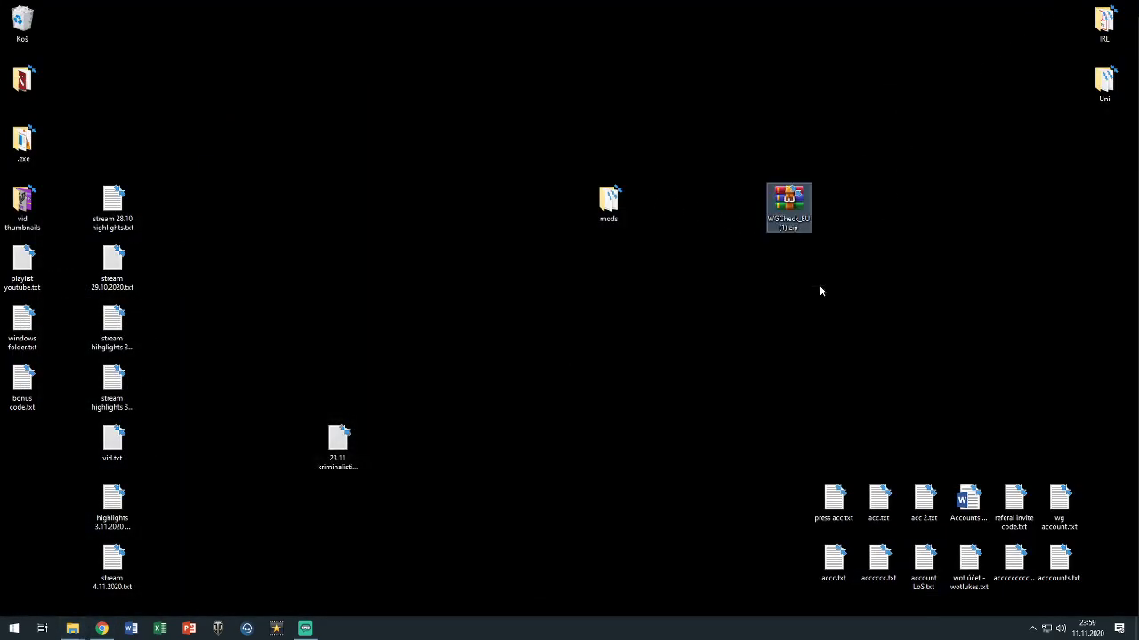
left_click_drag(792, 214, 838, 336)
right_click(790, 327)
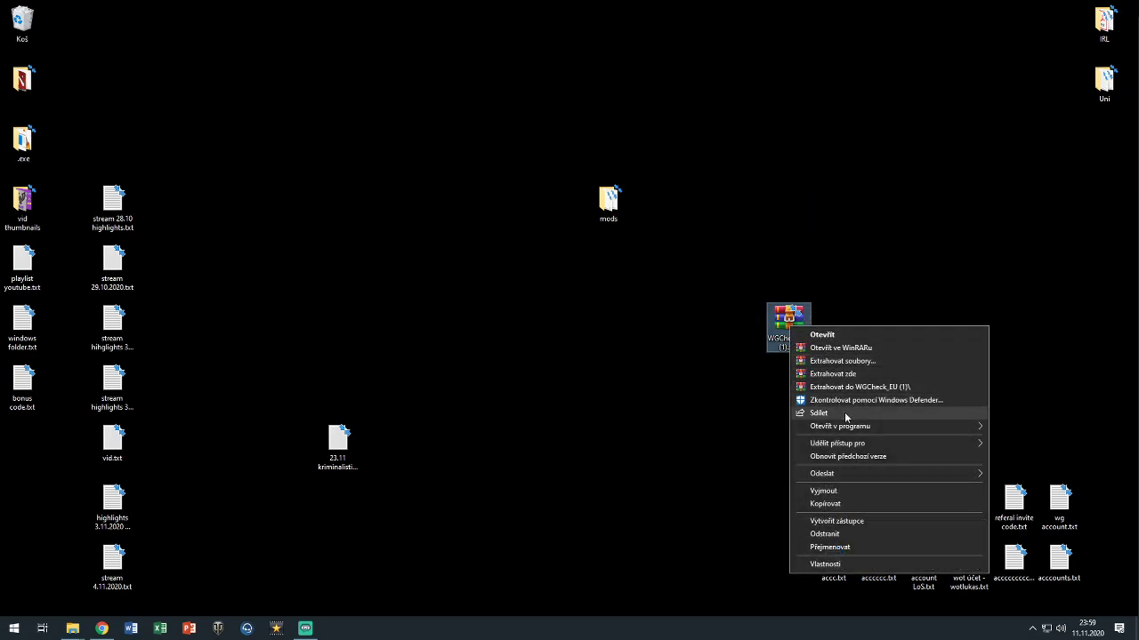
left_click(856, 374)
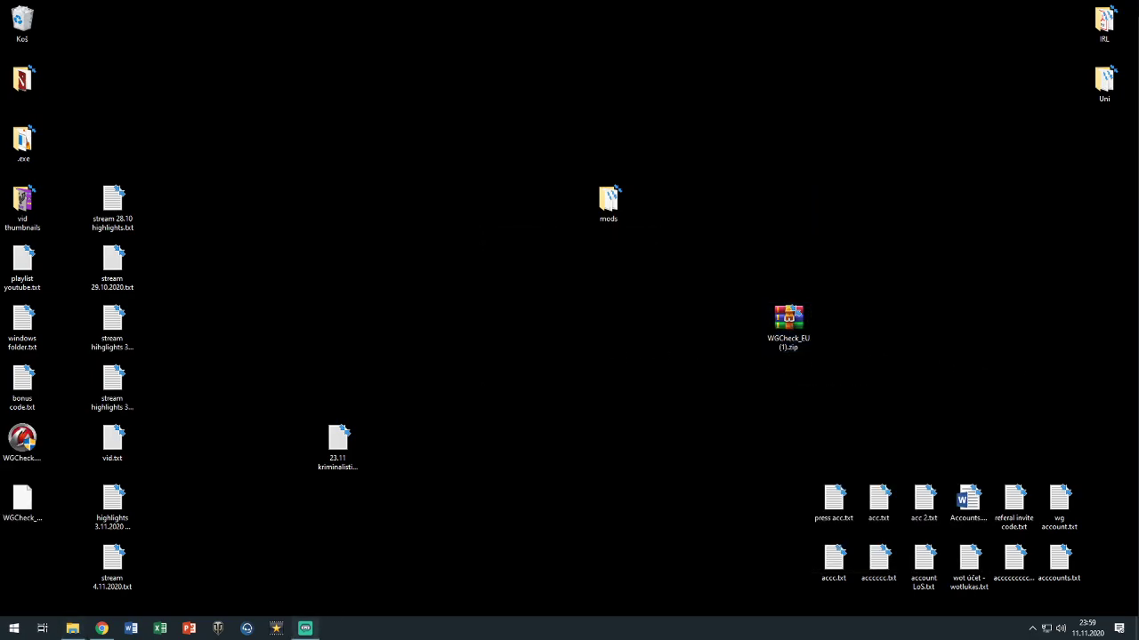
left_click(101, 628)
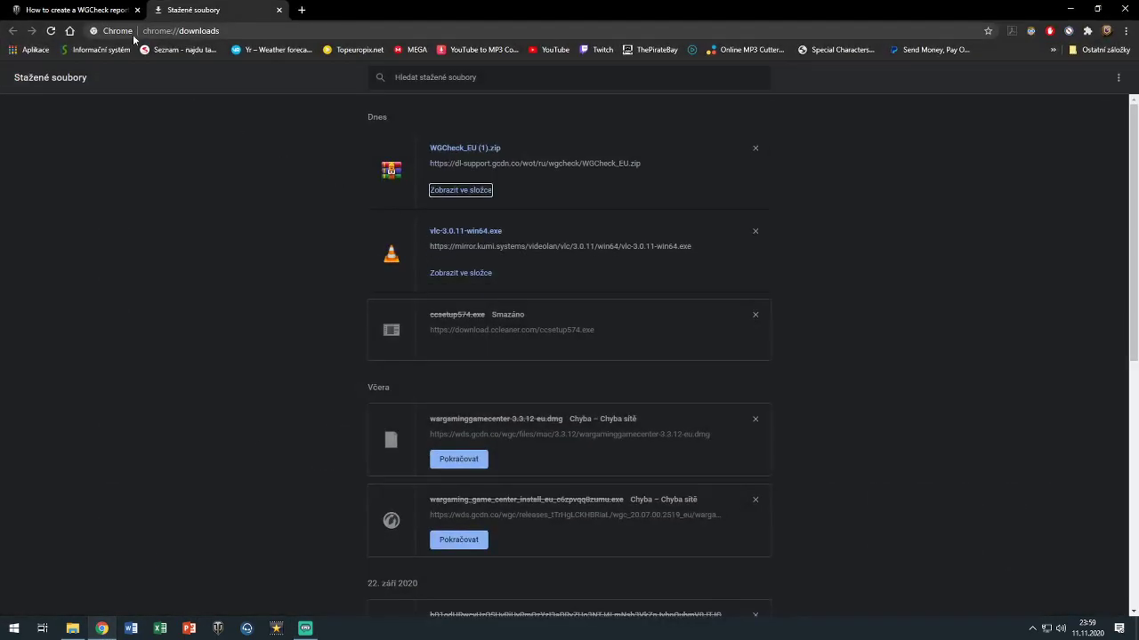
Launch WGCheck from the extracted desktop icon, highlighting the article's launch step and then step 4
left_click(115, 10)
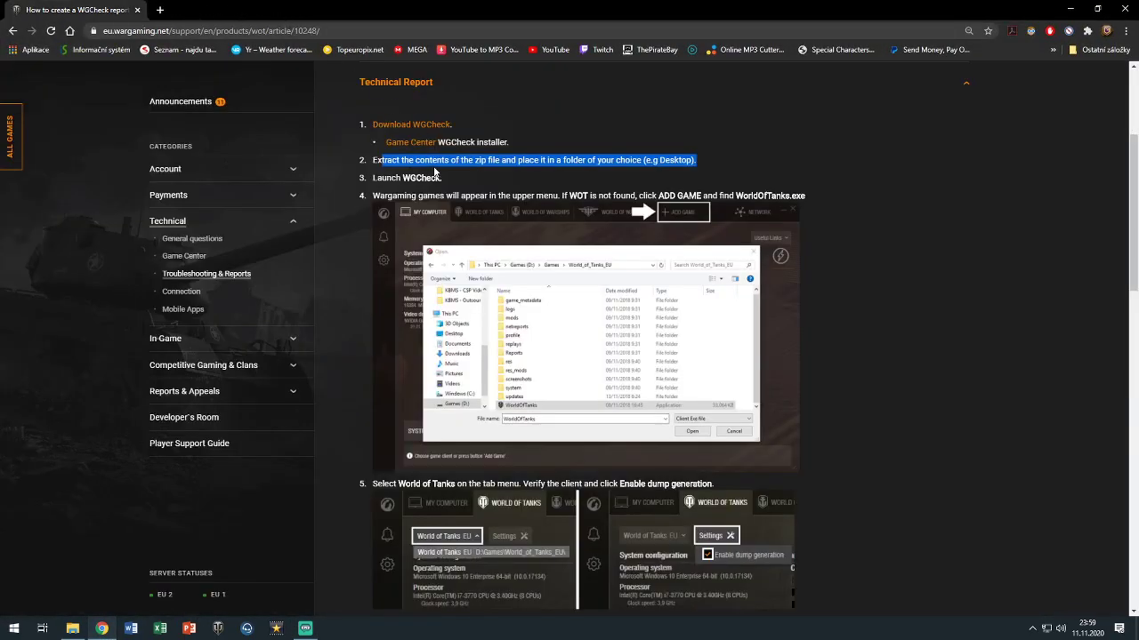
double_click(386, 178)
left_click_drag(374, 178, 442, 179)
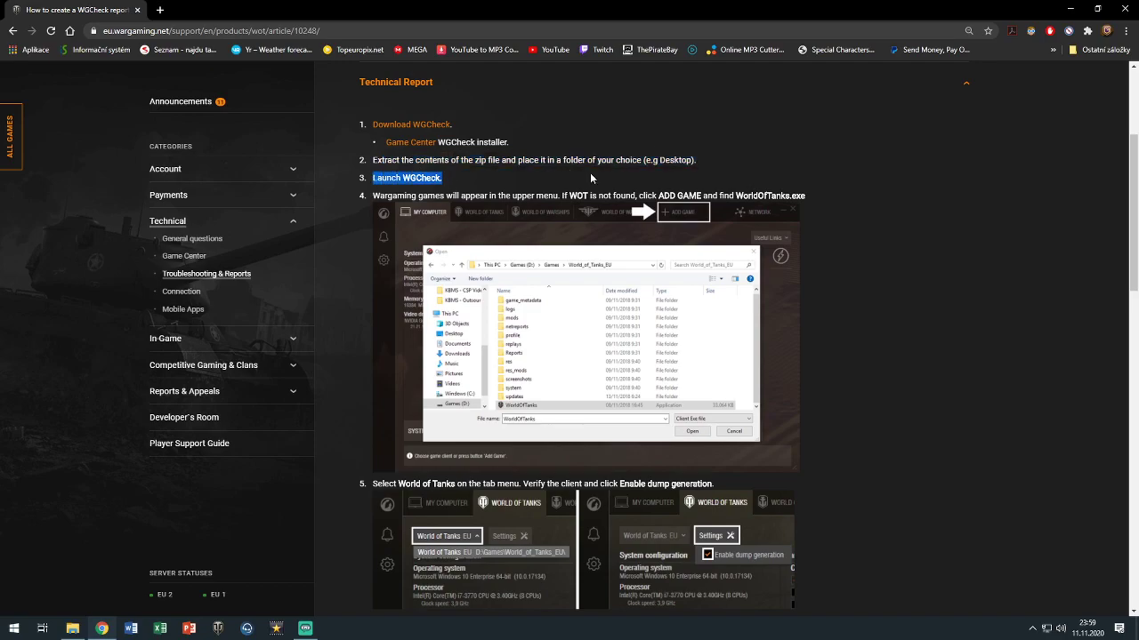
left_click(1071, 8)
double_click(23, 442)
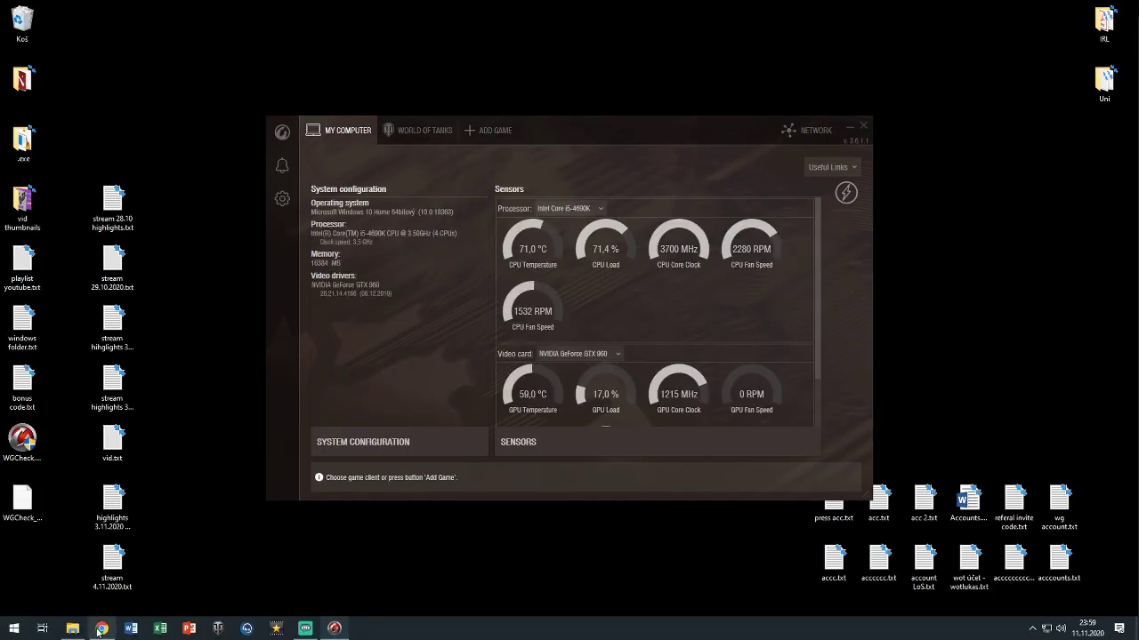
left_click(101, 629)
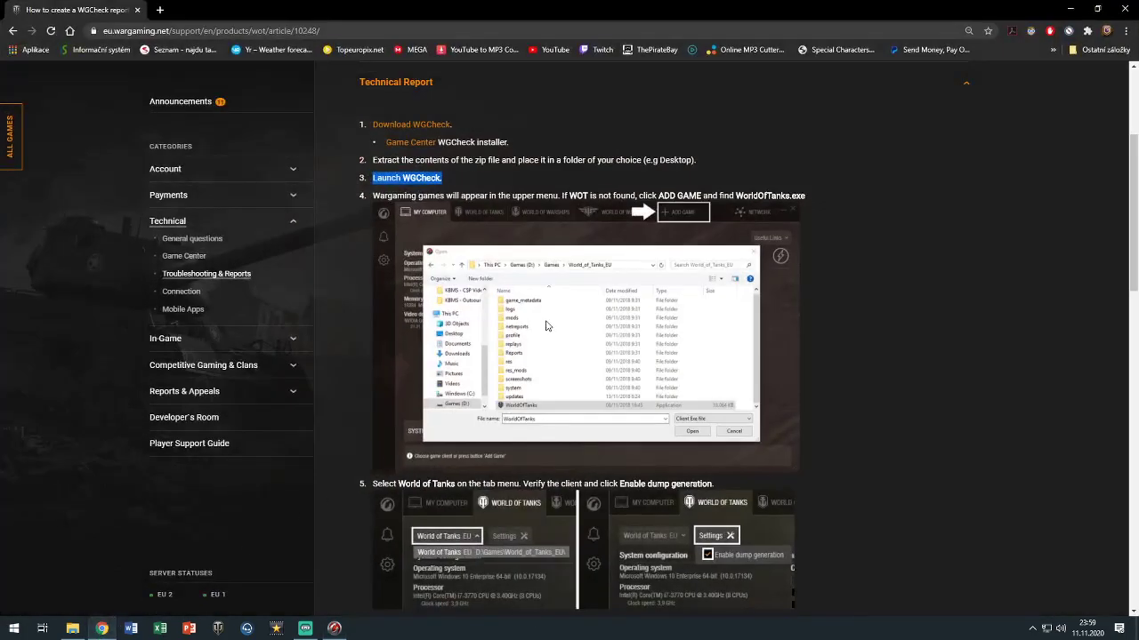
left_click_drag(378, 196, 776, 195)
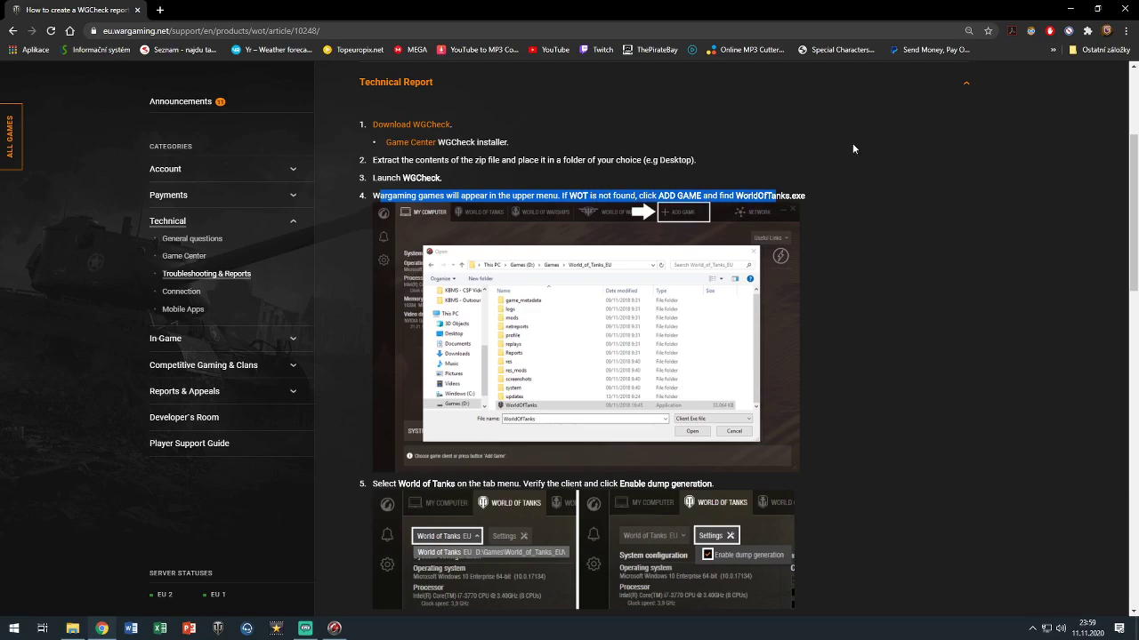
Switch WGCheck to the World of Tanks tab and read the article's next steps alongside it
left_click(1070, 8)
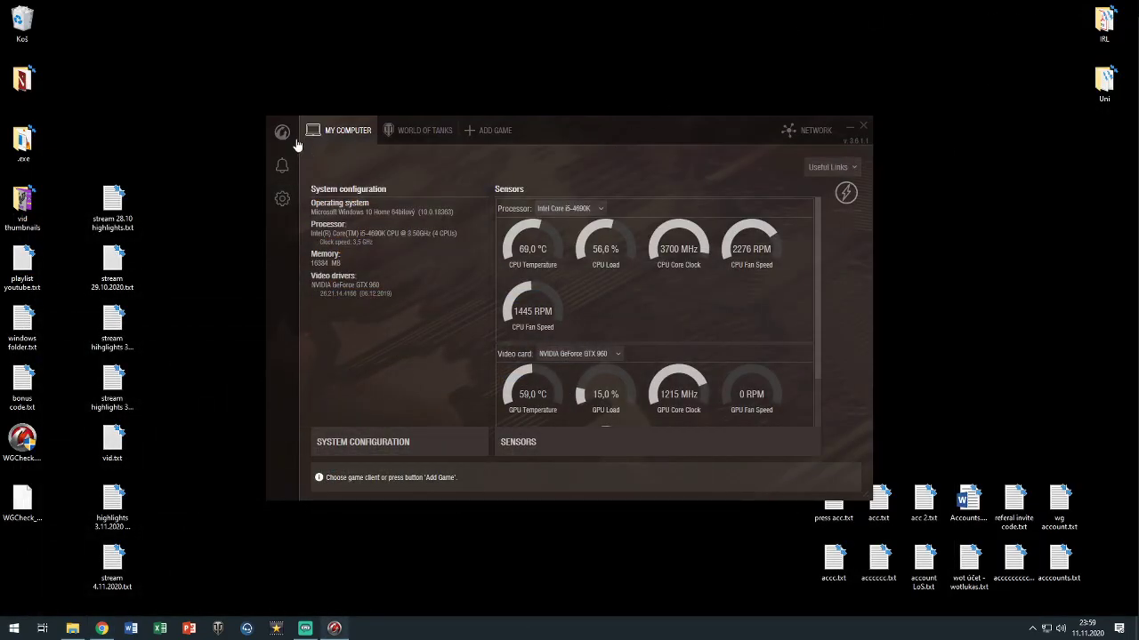
left_click(432, 129)
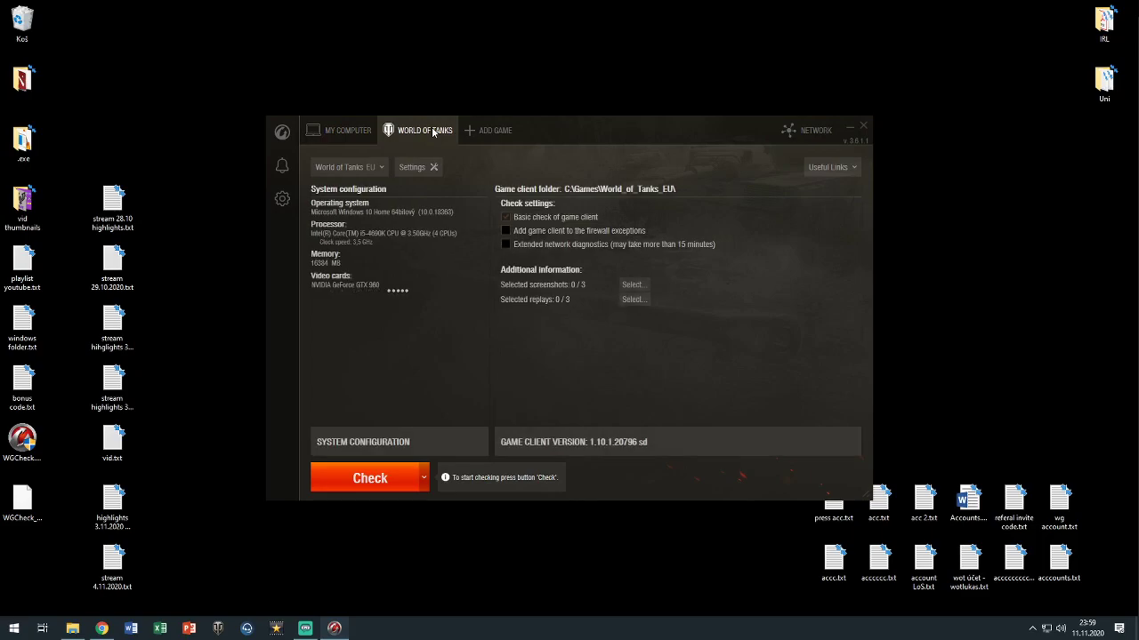
left_click(108, 630)
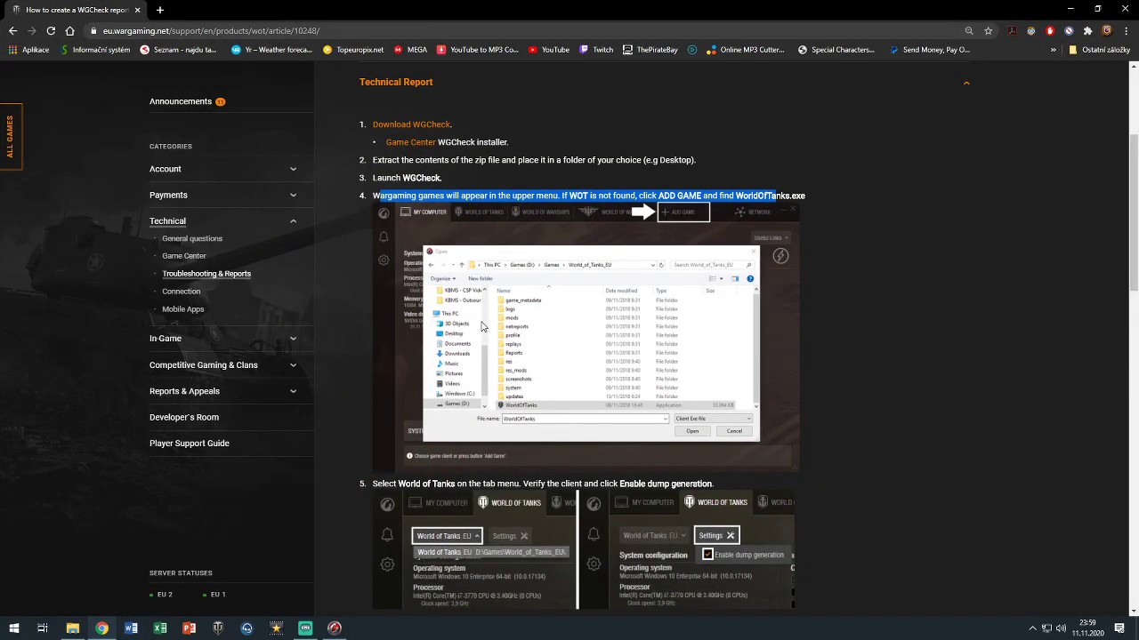
left_click(821, 324)
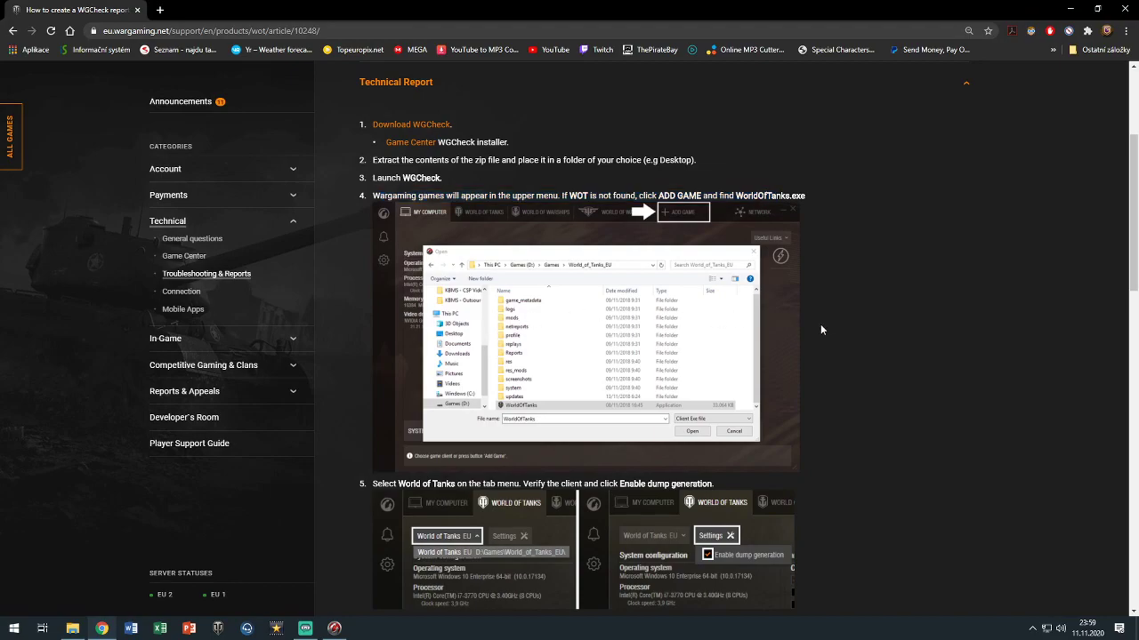
scroll(821, 324, "down", 2)
scroll(507, 317, "down", 1)
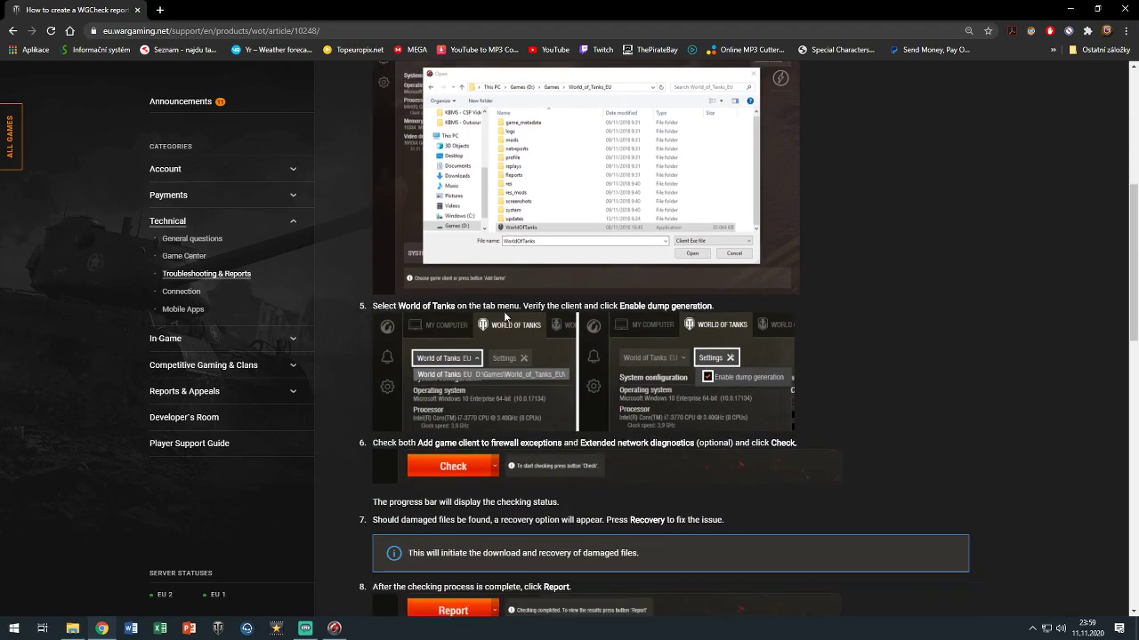
scroll(501, 309, "down", 3)
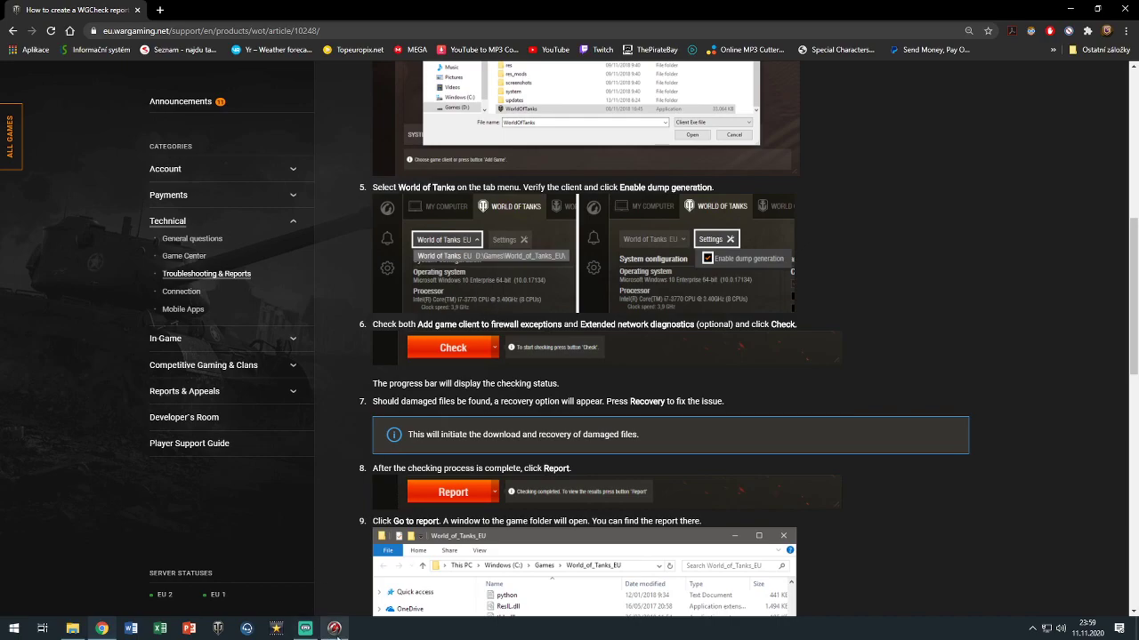
left_click(334, 628)
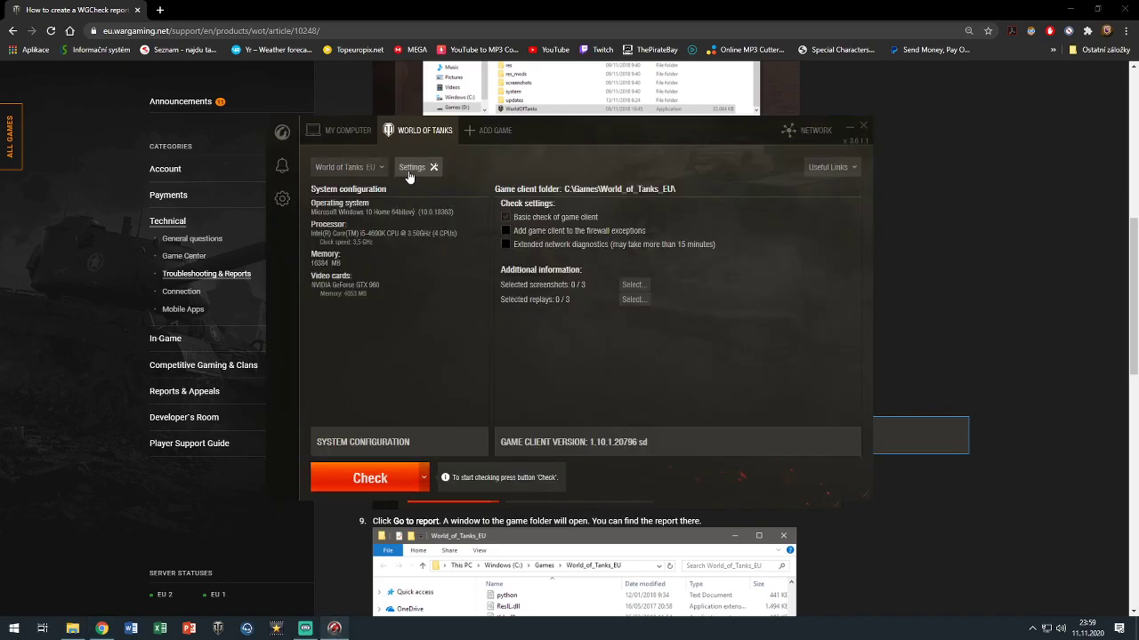
left_click(930, 346)
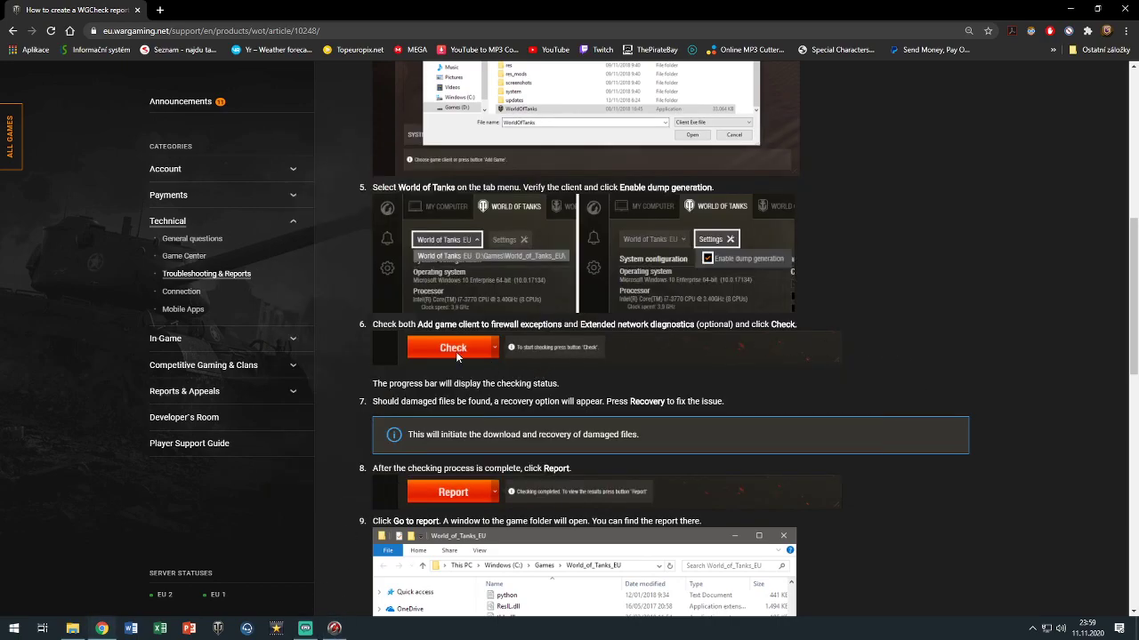
scroll(460, 358, "down", 1)
left_click(334, 628)
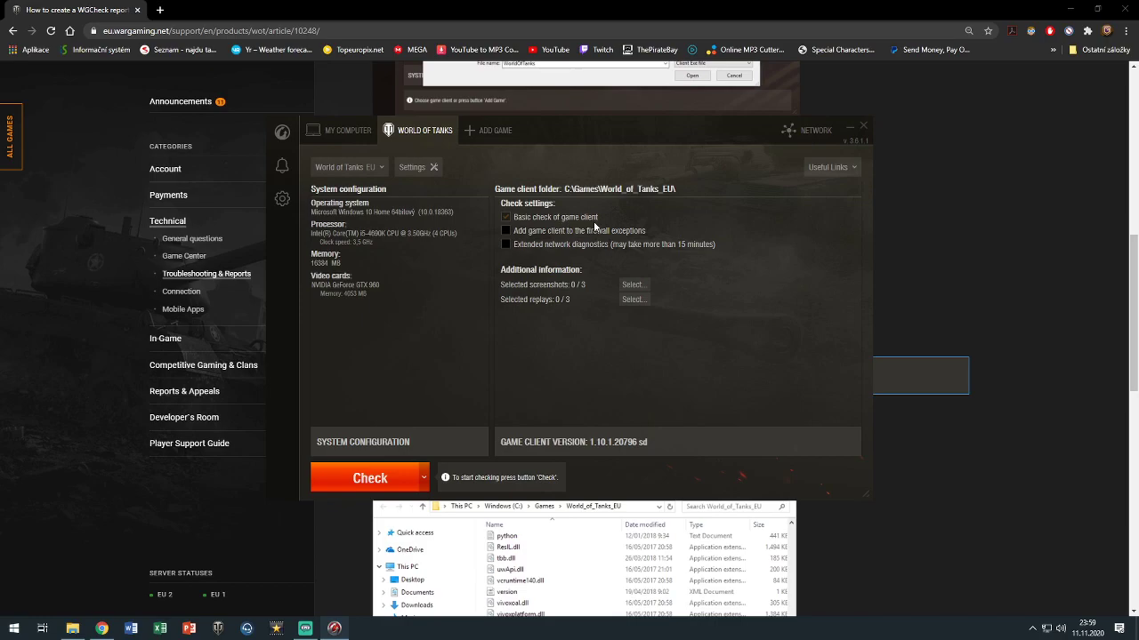
Enable Extended network diagnostics, leaving firewall exceptions off, and tick WOT EU1, WOT EU2 and WOT EU3
left_click(529, 234)
left_click(525, 234)
left_click(542, 247)
left_click(548, 250)
left_click(570, 262)
left_click(570, 277)
left_click(564, 292)
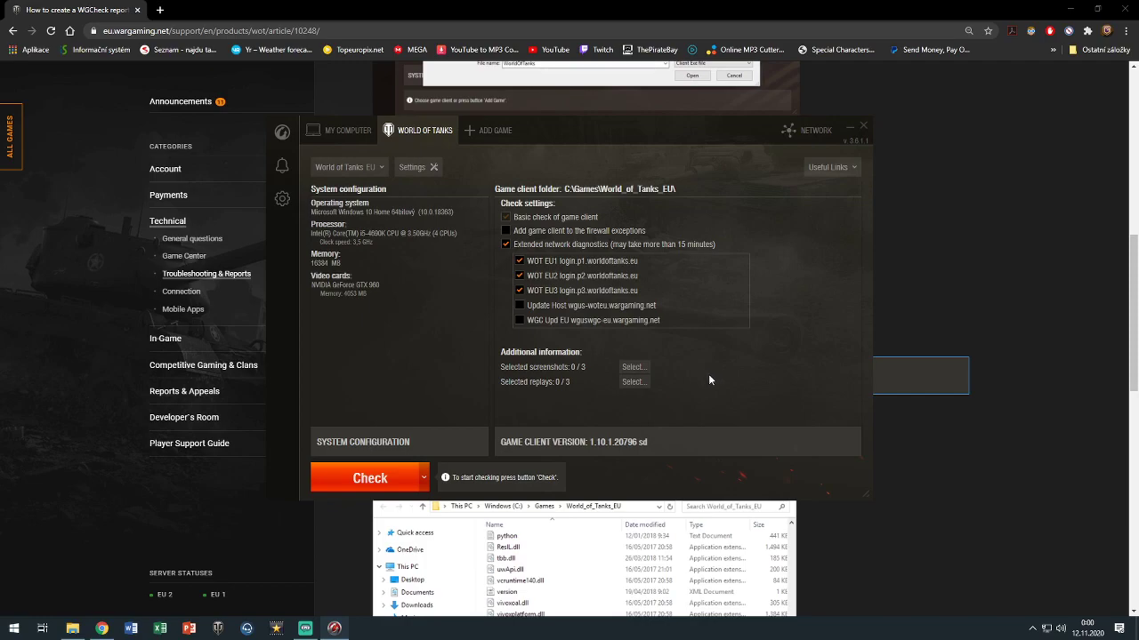
left_click(562, 306)
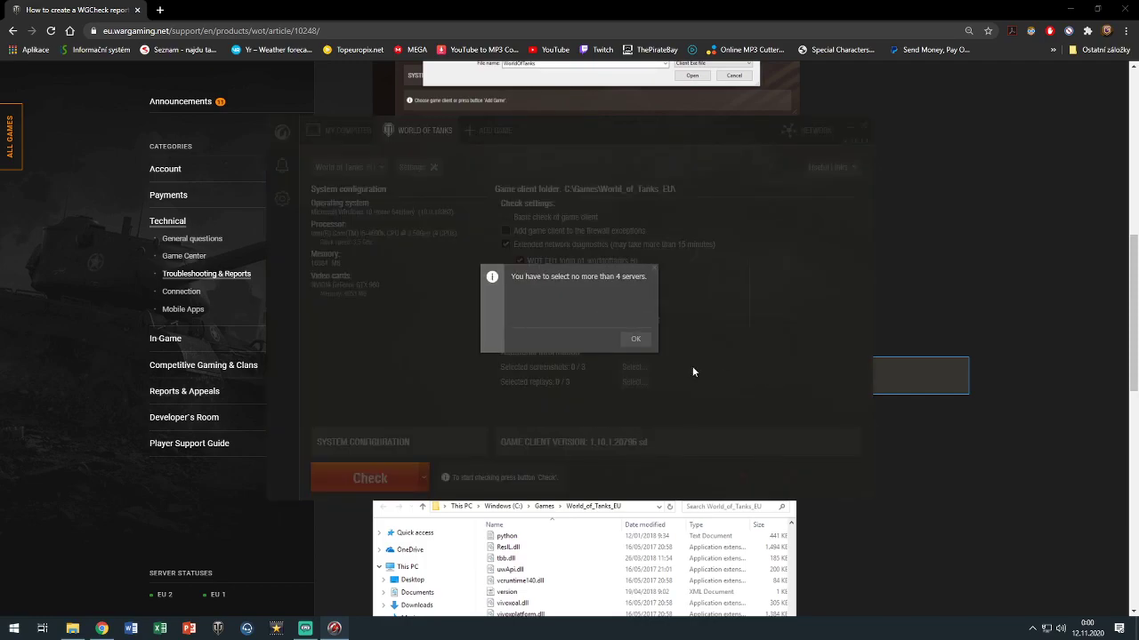
After the four-server limit warning, swap WOT EU3 for Update Host, keeping WOT EU1 and WOT EU2
left_click(634, 340)
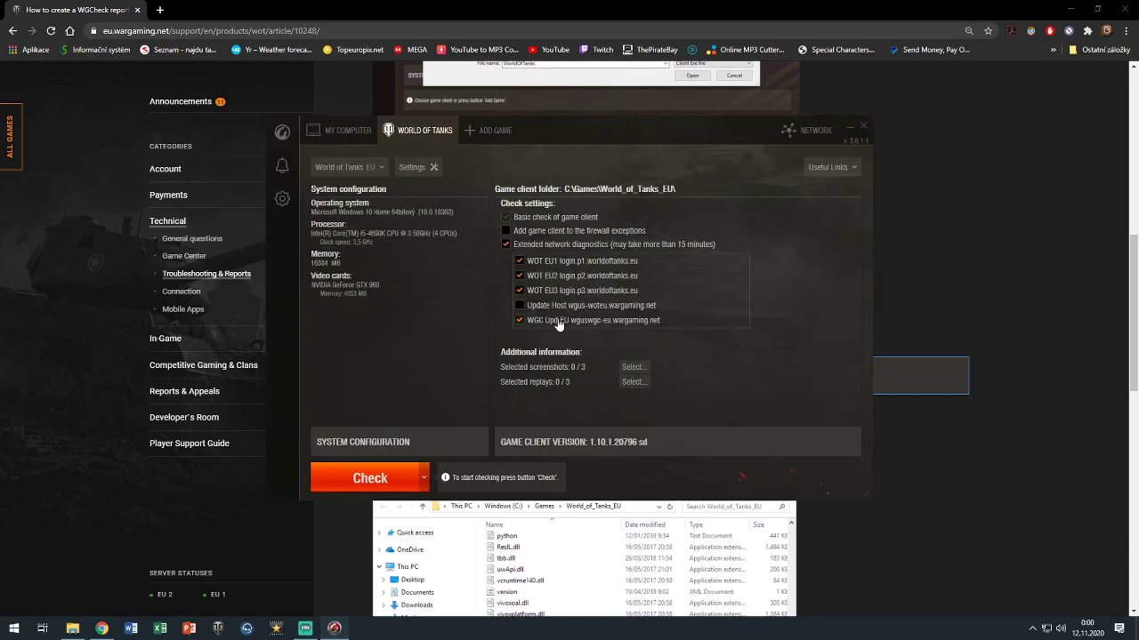
left_click(550, 262)
left_click(546, 291)
left_click(544, 262)
left_click(555, 306)
Start the World_of_Tanks_EU client check and review the article's steps 8–10 while it runs
left_click(365, 481)
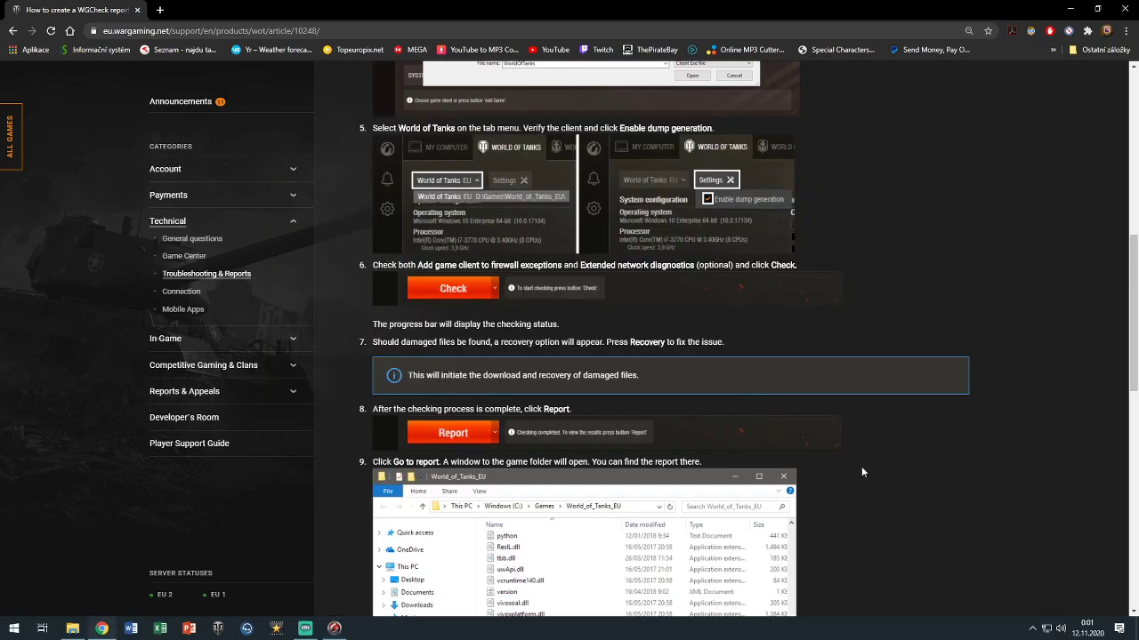
scroll(532, 266, "down", 1)
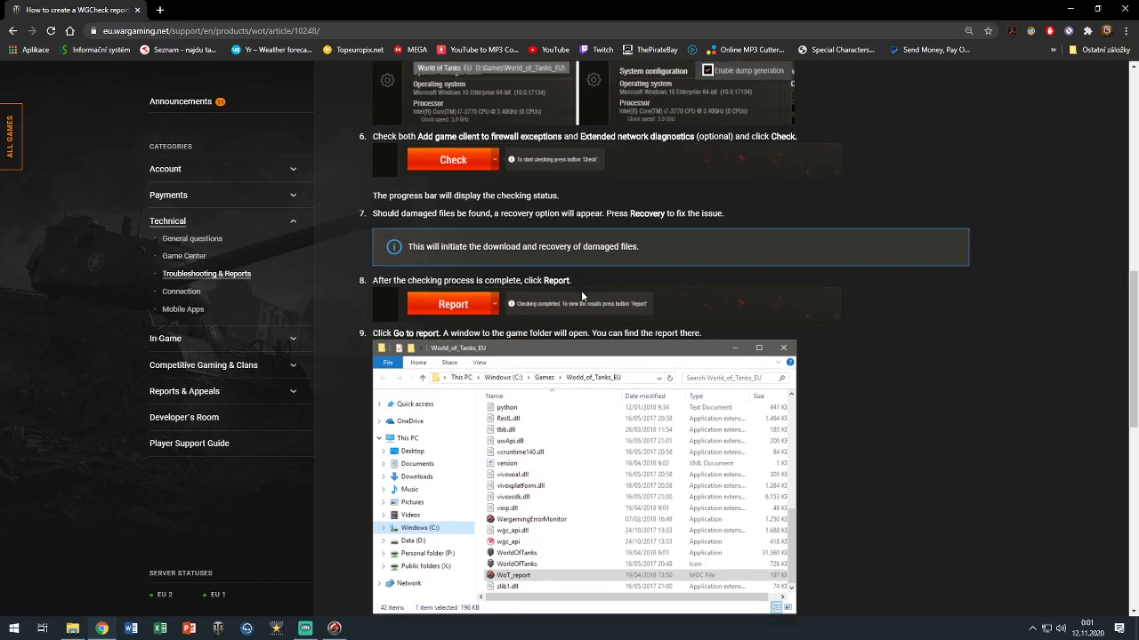
scroll(576, 293, "down", 2)
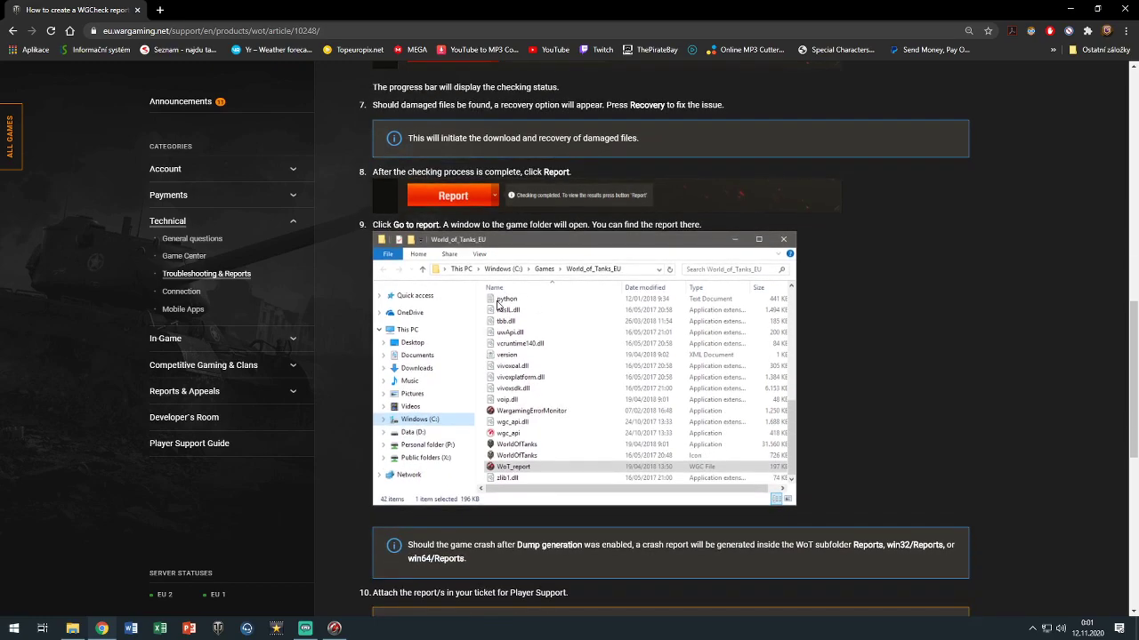
scroll(497, 305, "down", 1)
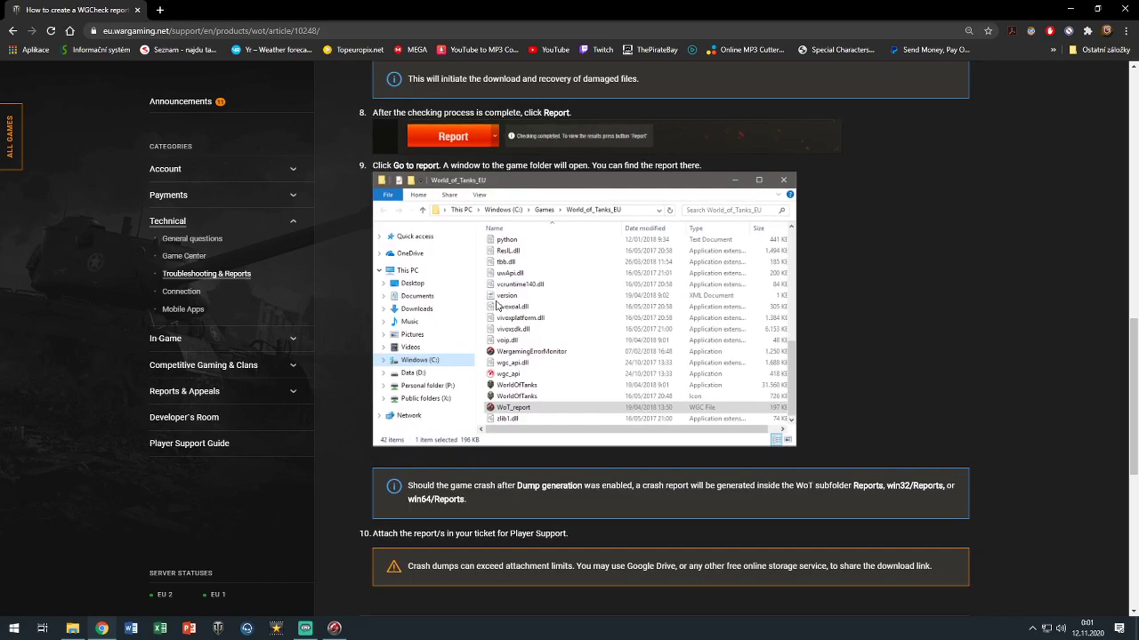
scroll(496, 305, "down", 3)
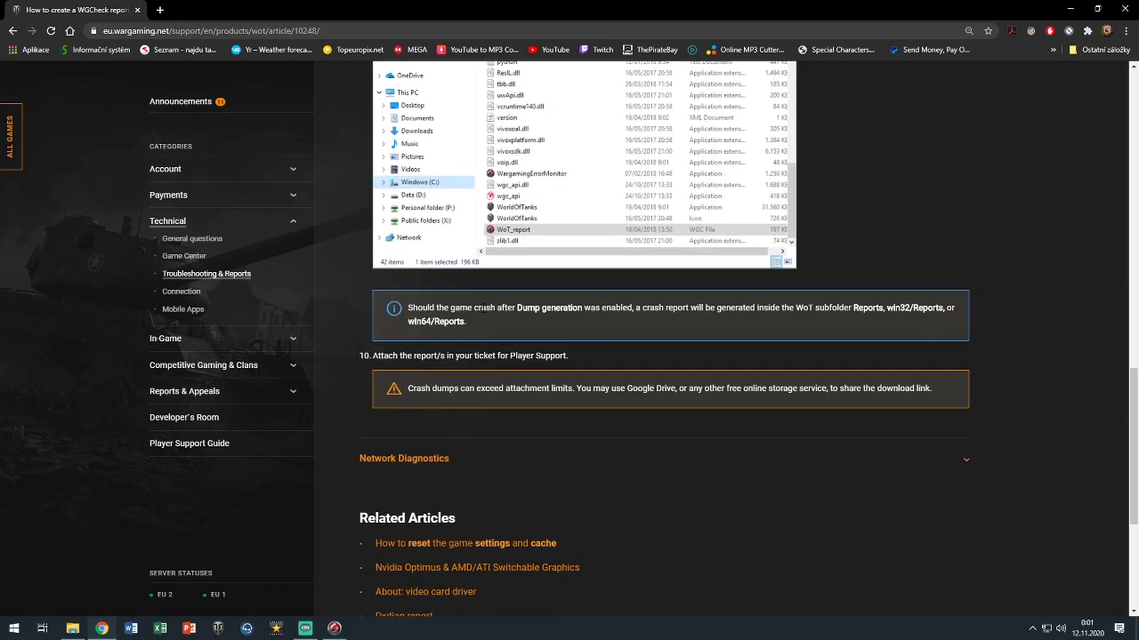
scroll(554, 359, "down", 5)
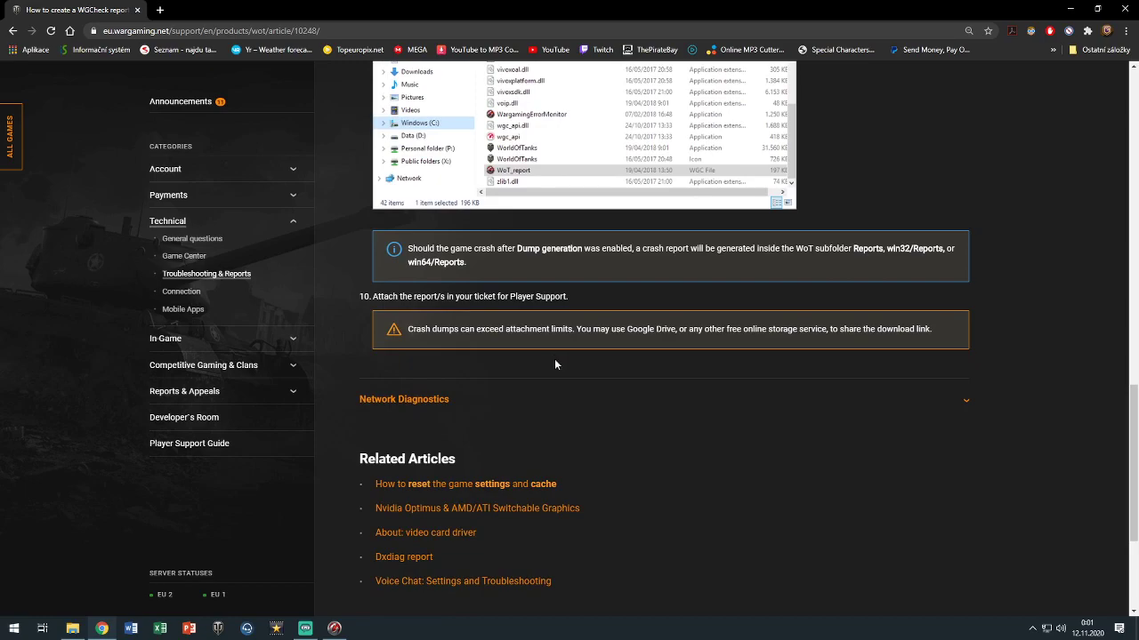
scroll(553, 360, "up", 6)
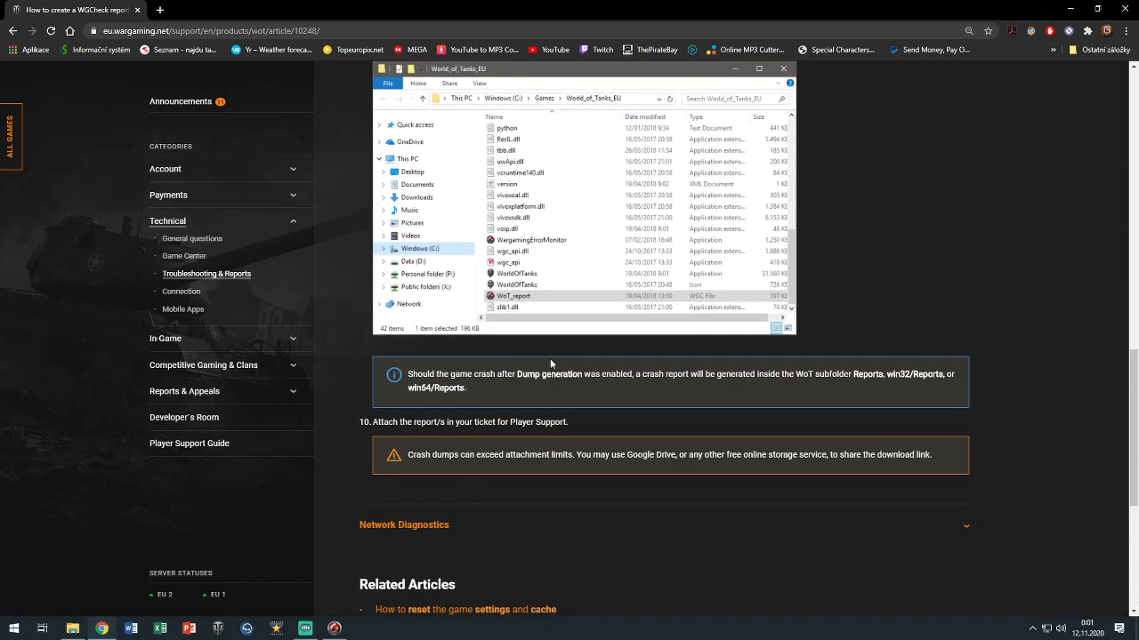
scroll(552, 363, "up", 2)
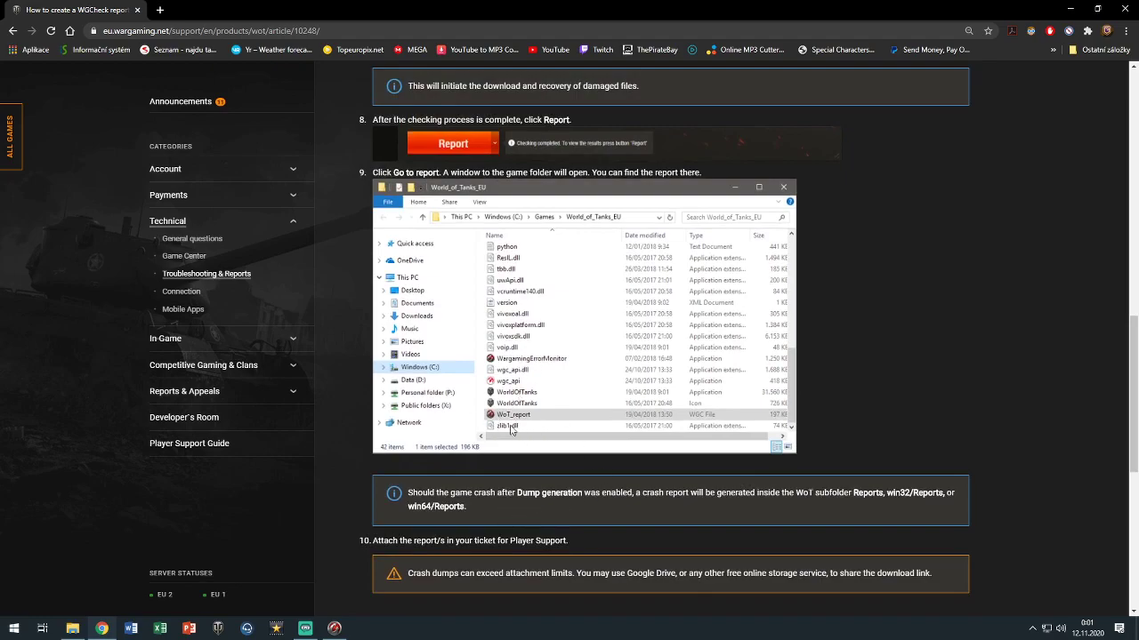
left_click(334, 628)
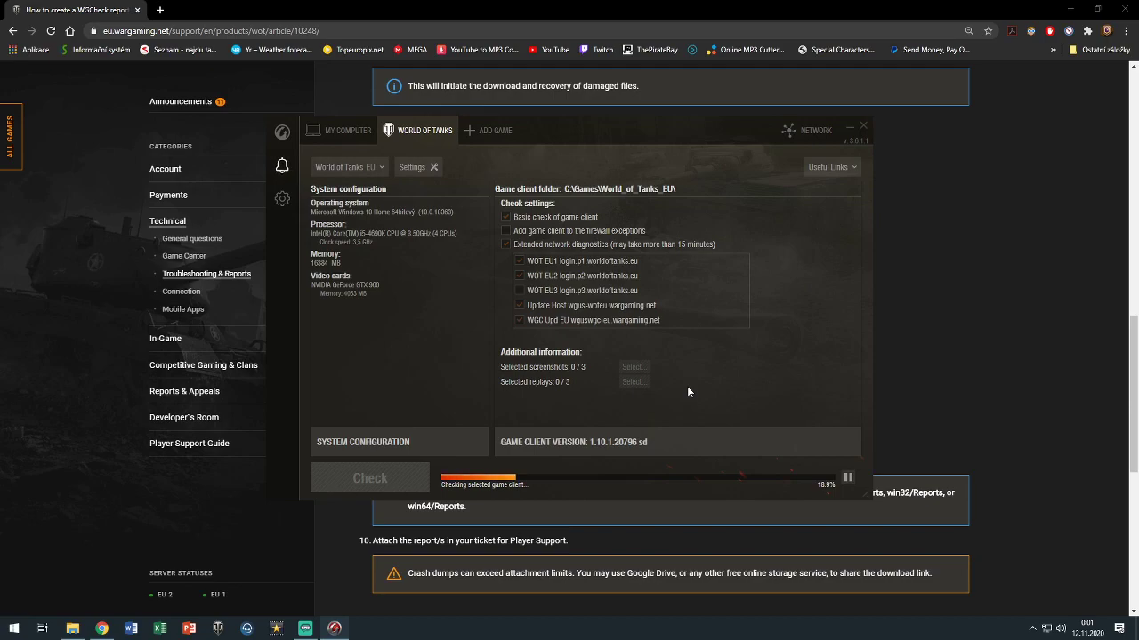
Let the client check keep running and bring the How to create a WGCheck report guide back
left_click(279, 169)
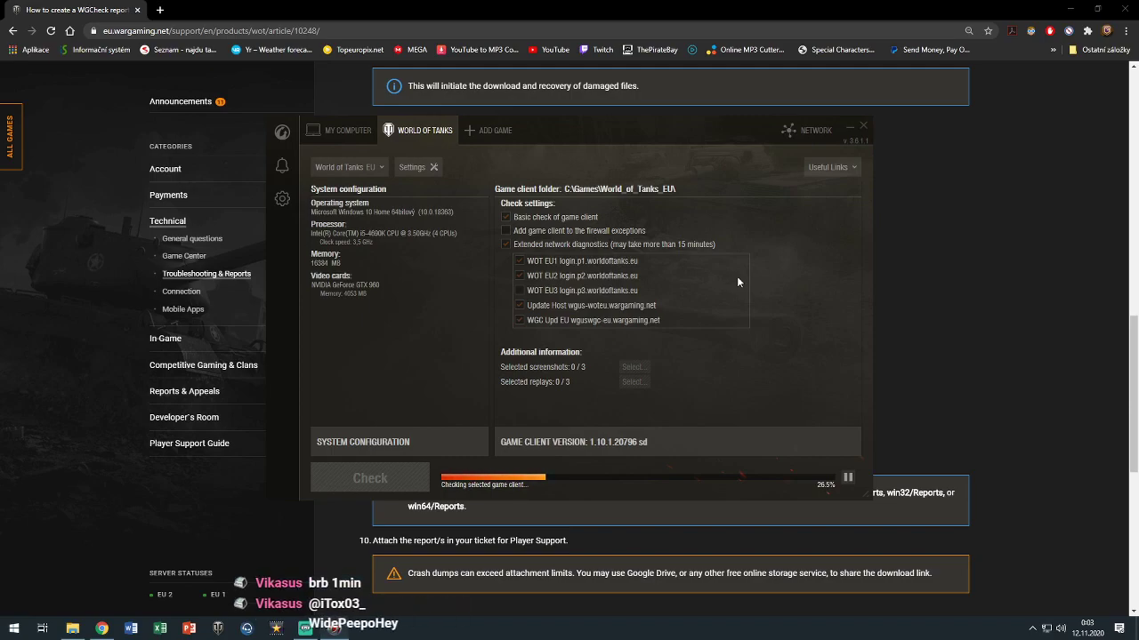
left_click(950, 295)
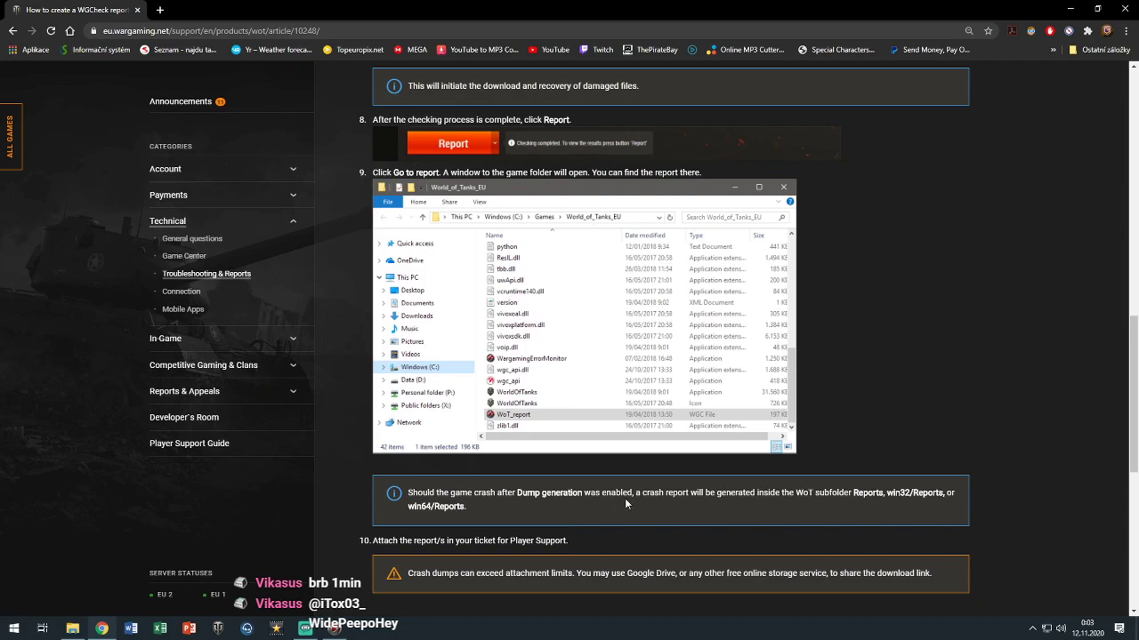
right_click(67, 10)
Duplicate the guide tab and go to the list of all Technical articles
left_click(127, 66)
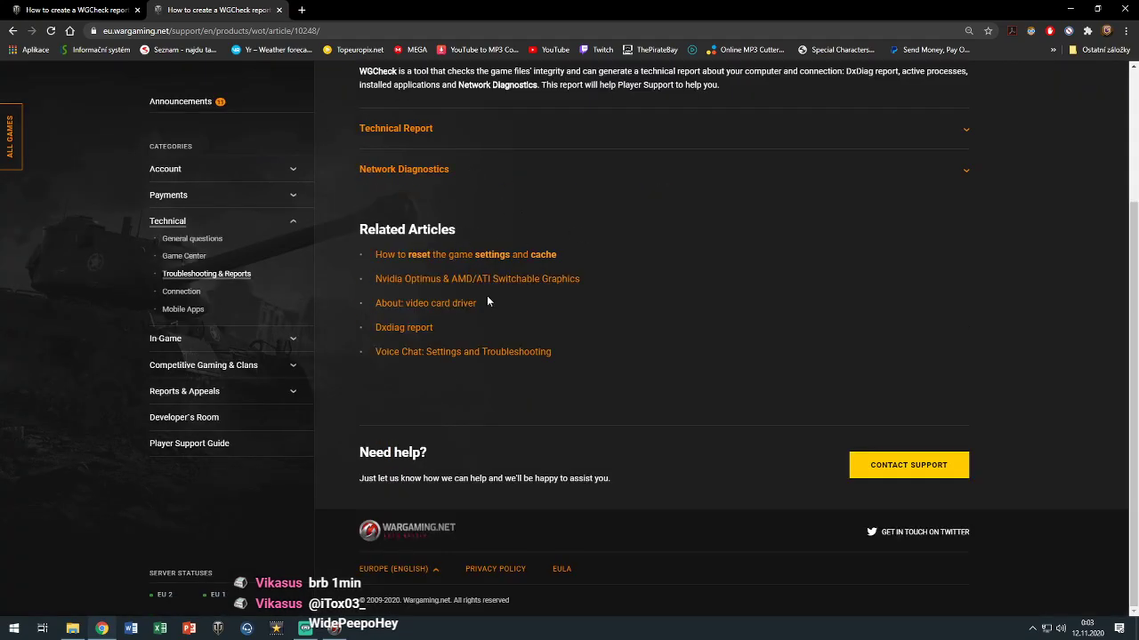
scroll(476, 313, "up", 2)
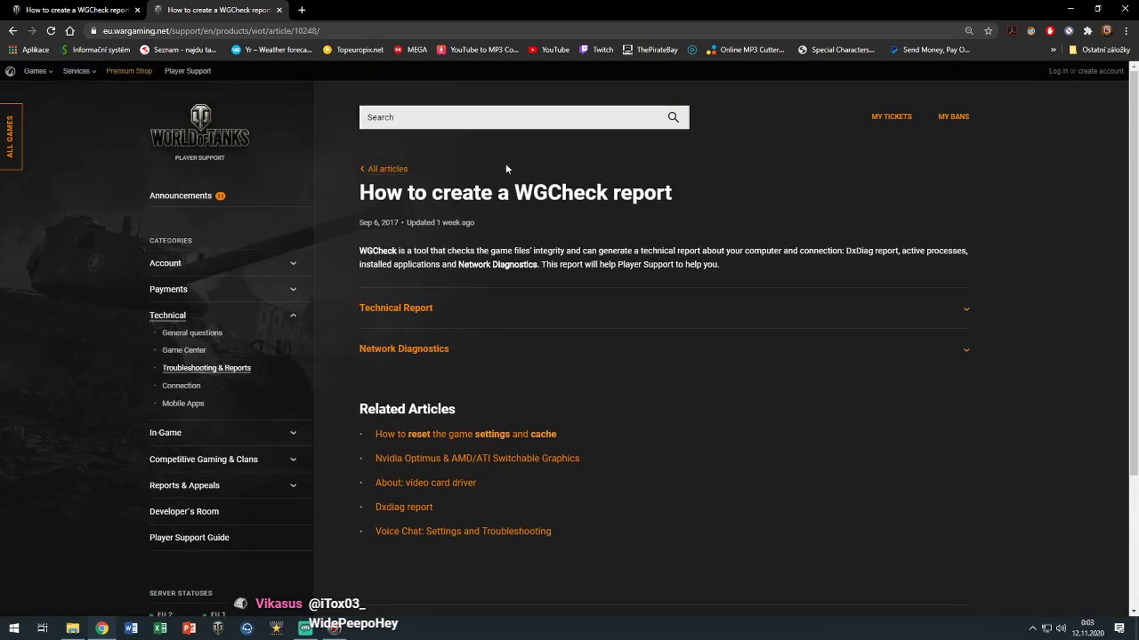
left_click(392, 168)
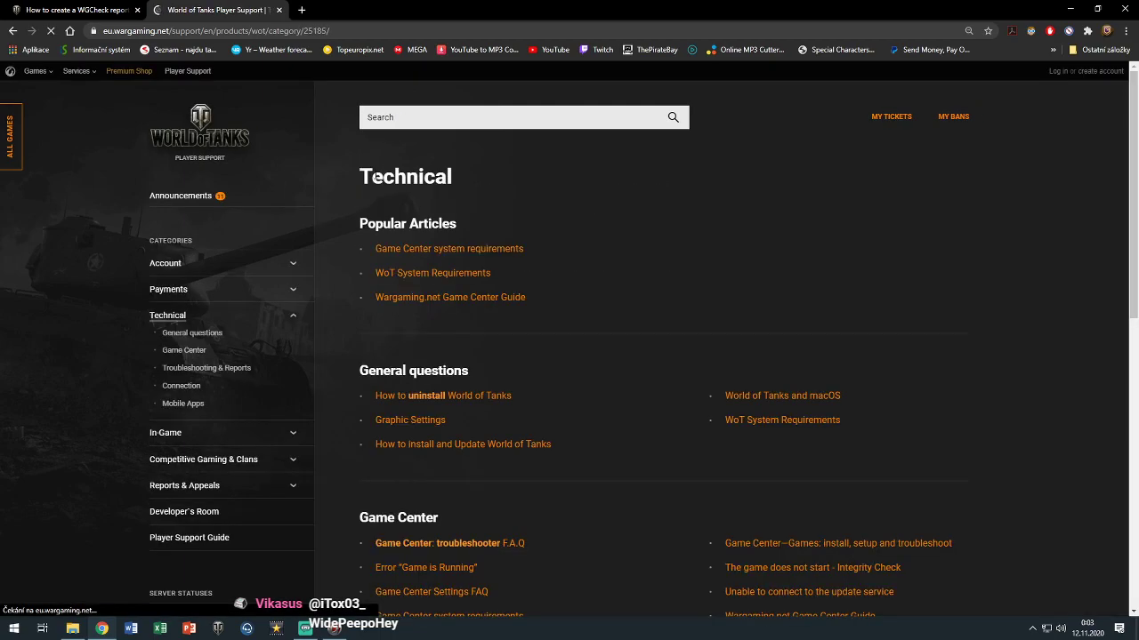
scroll(577, 335, "down", 1)
left_click(335, 629)
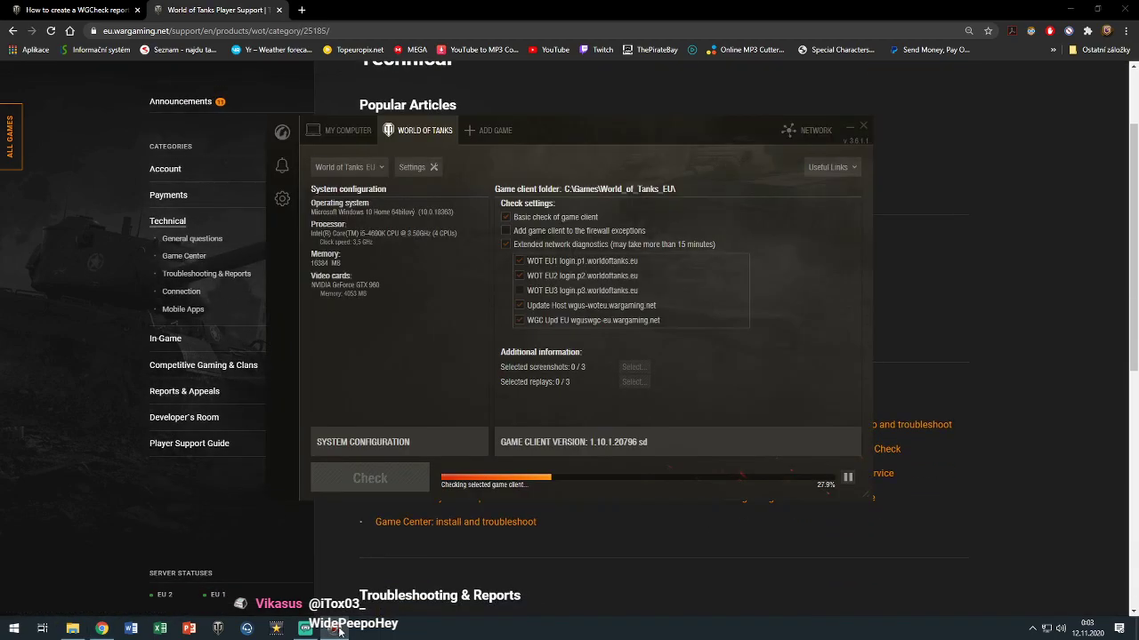
left_click(337, 629)
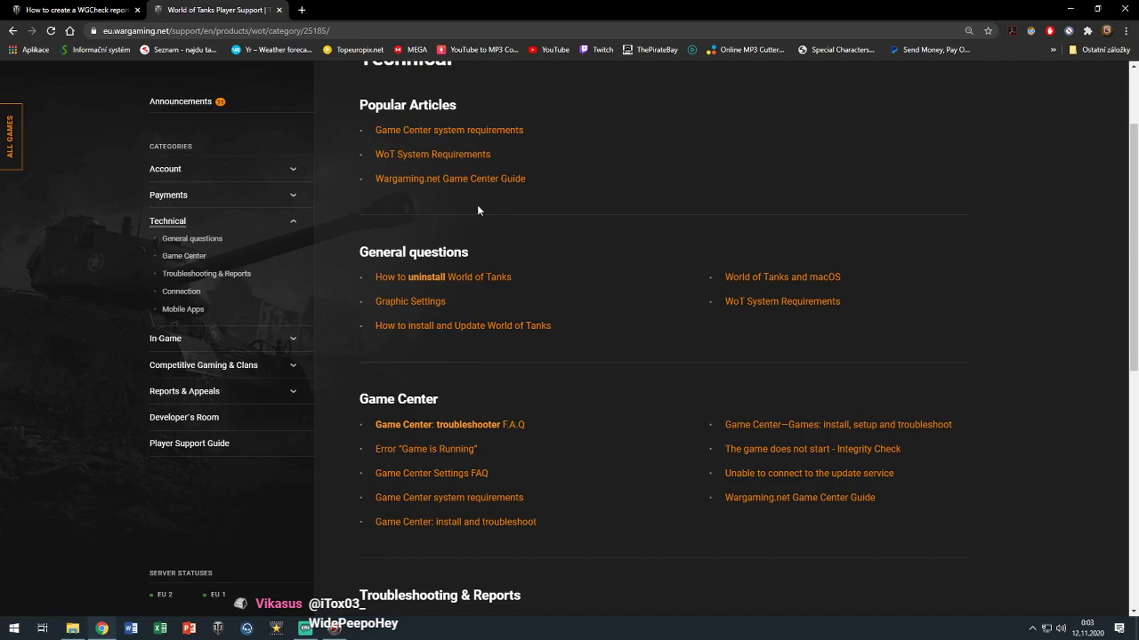
Look at the uninstall article's Windows 10 steps, then return and scroll to Troubleshooting & Reports
left_click(487, 278)
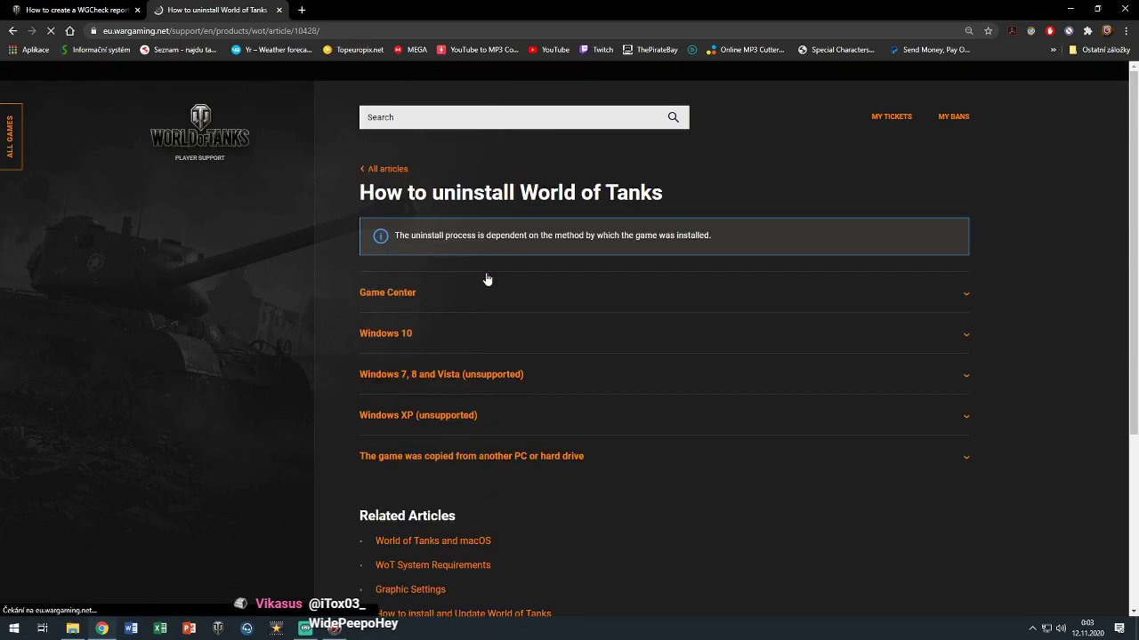
scroll(732, 275, "down", 2)
left_click(728, 254)
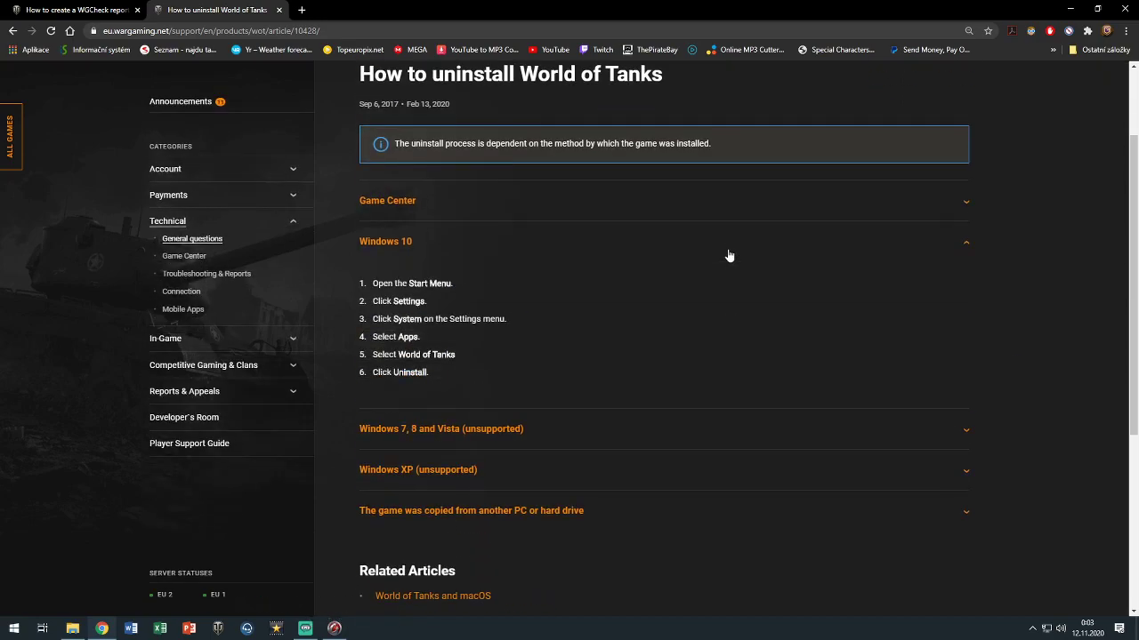
scroll(728, 255, "down", 4)
scroll(719, 252, "up", 5)
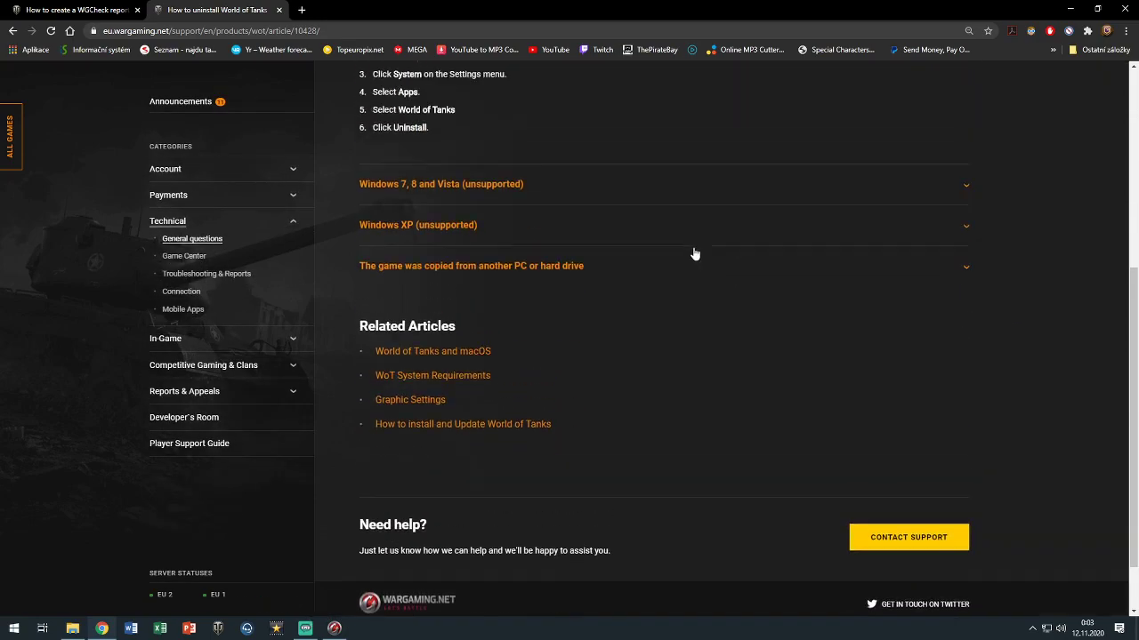
left_click(12, 30)
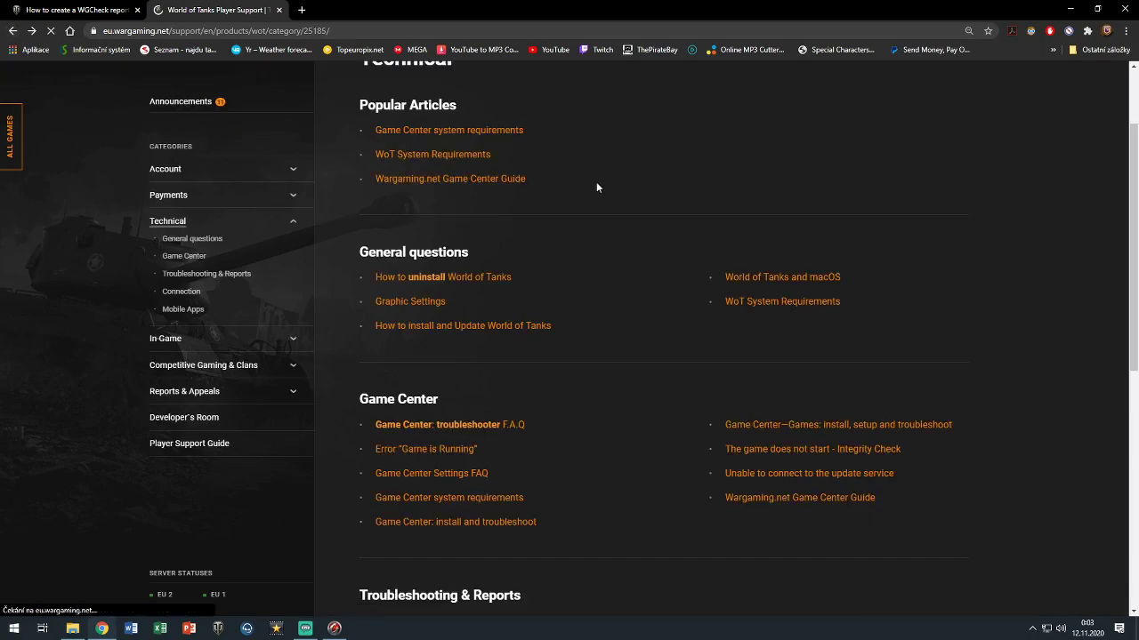
scroll(633, 190, "down", 1)
scroll(630, 192, "down", 1)
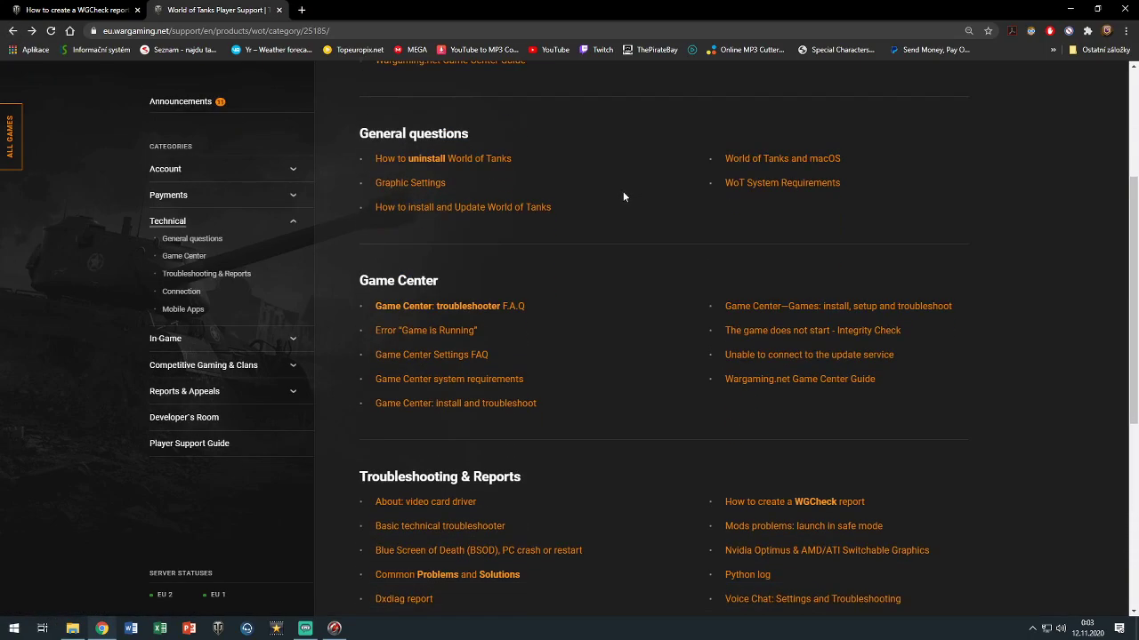
scroll(503, 437, "down", 2)
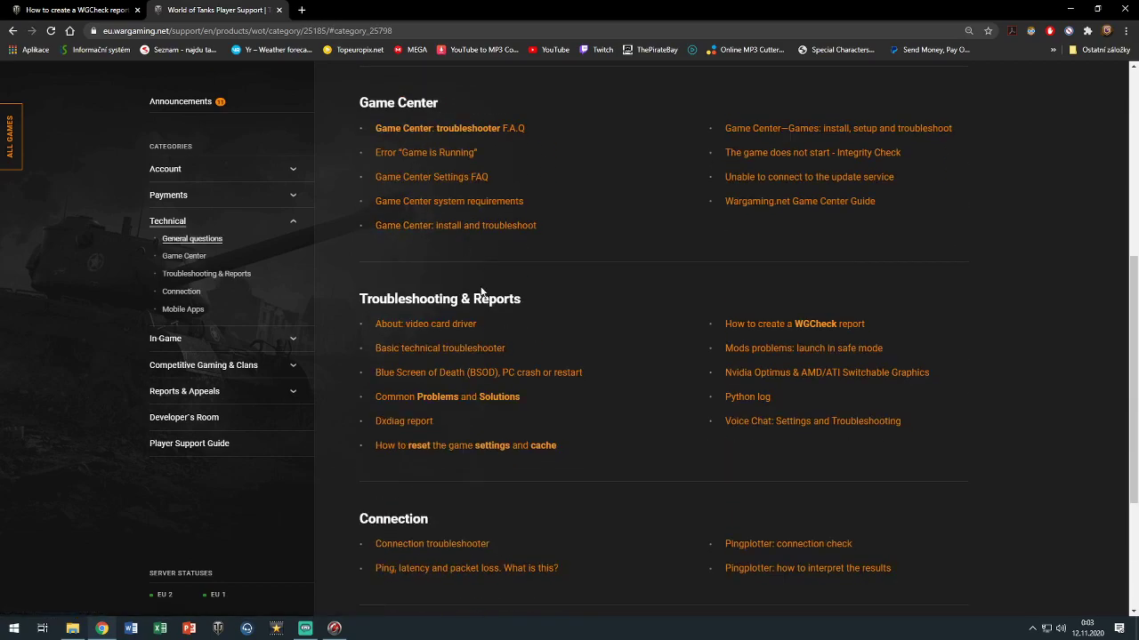
scroll(503, 445, "down", 1)
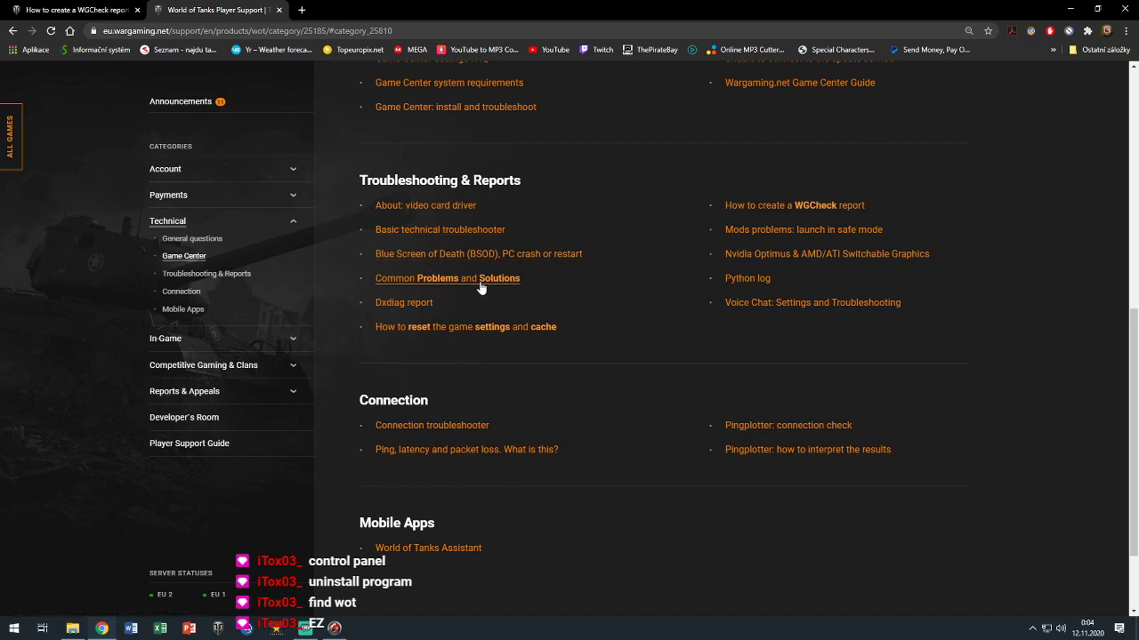
Expand the technical-issues answer in Common Problems and Solutions and open its Pingplotter guide in a new tab
left_click(480, 286)
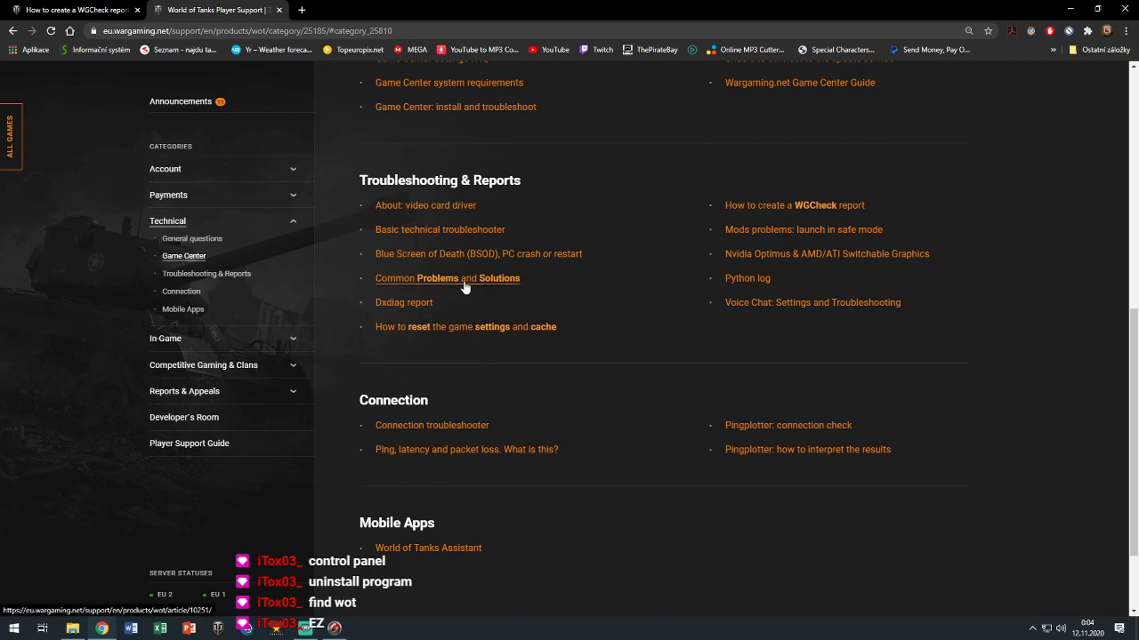
scroll(356, 237, "down", 2)
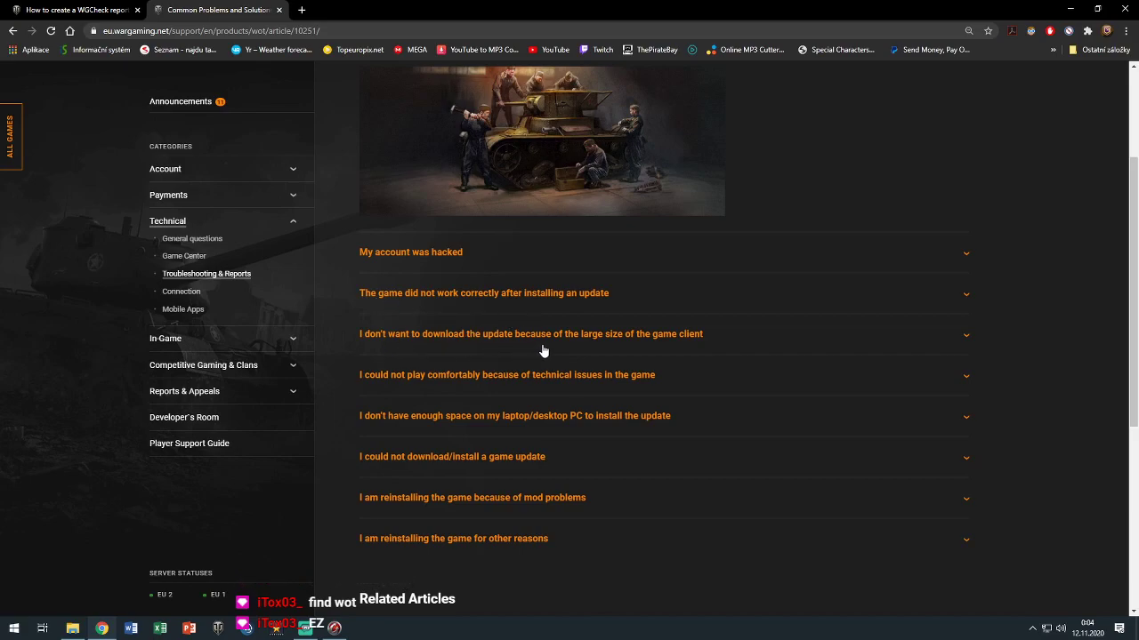
scroll(543, 351, "down", 1)
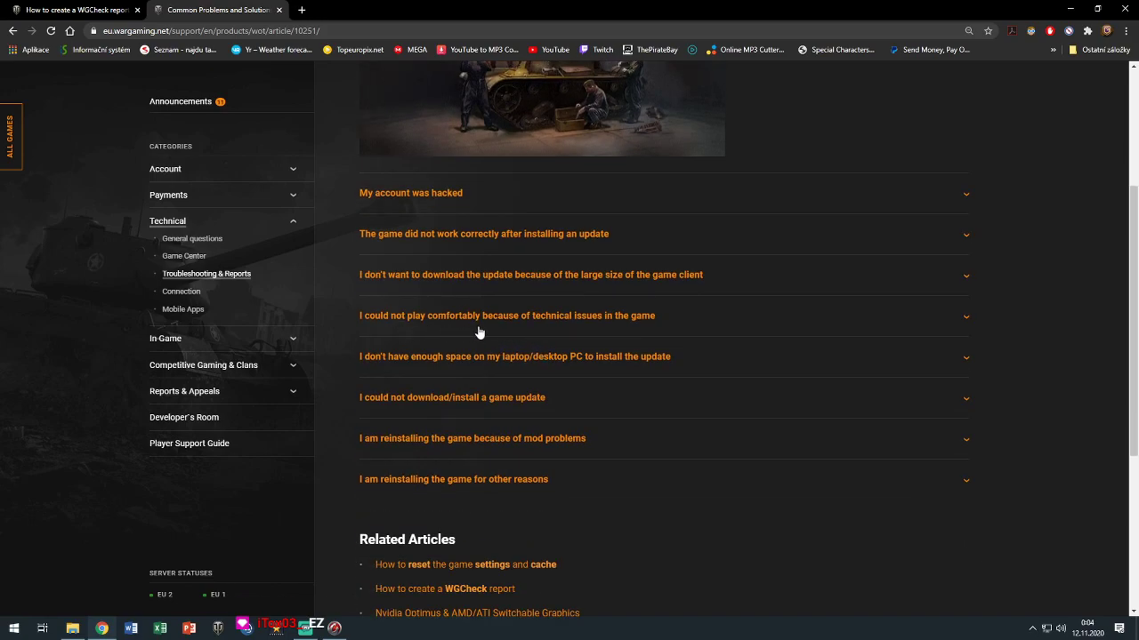
scroll(478, 331, "down", 1)
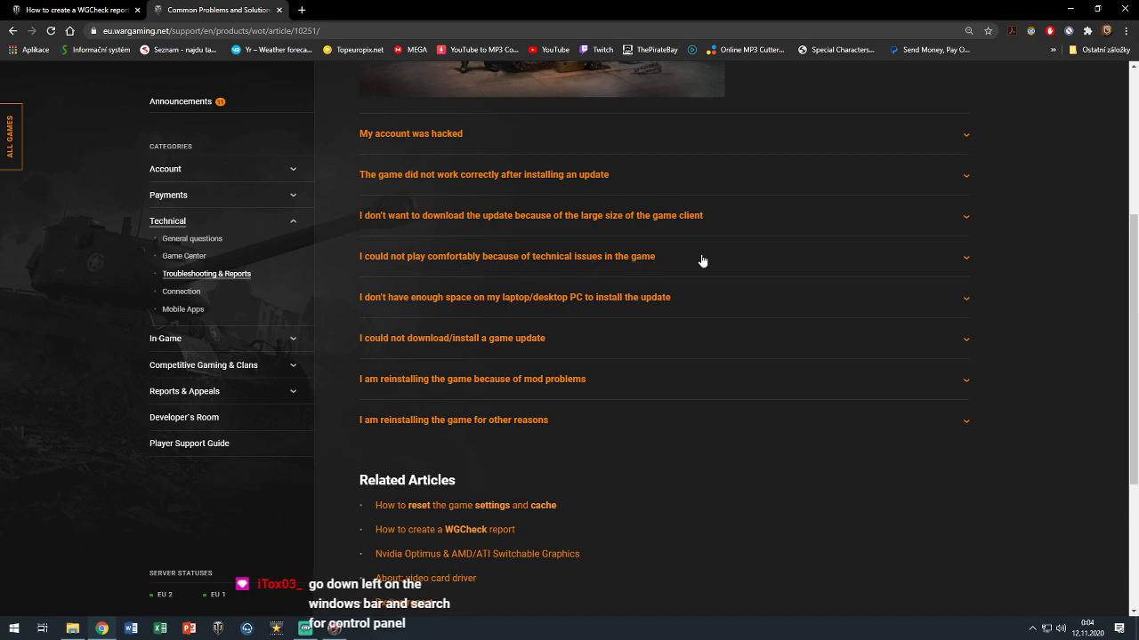
left_click(674, 258)
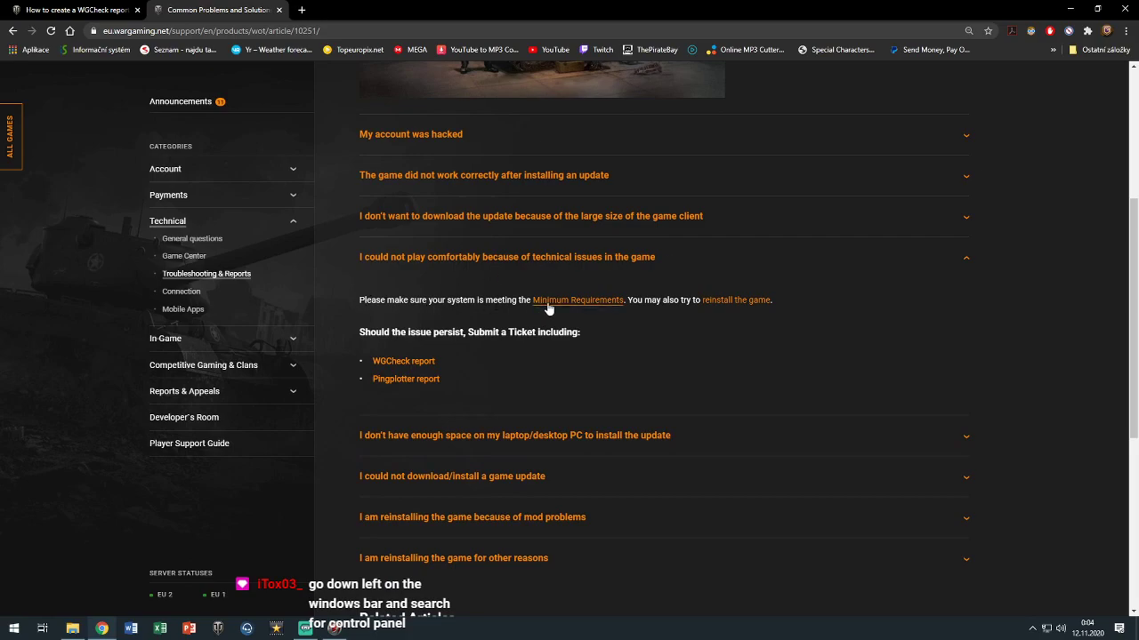
middle_click(397, 381)
Read through the Pingplotter: connection check article's steps
left_click(356, 10)
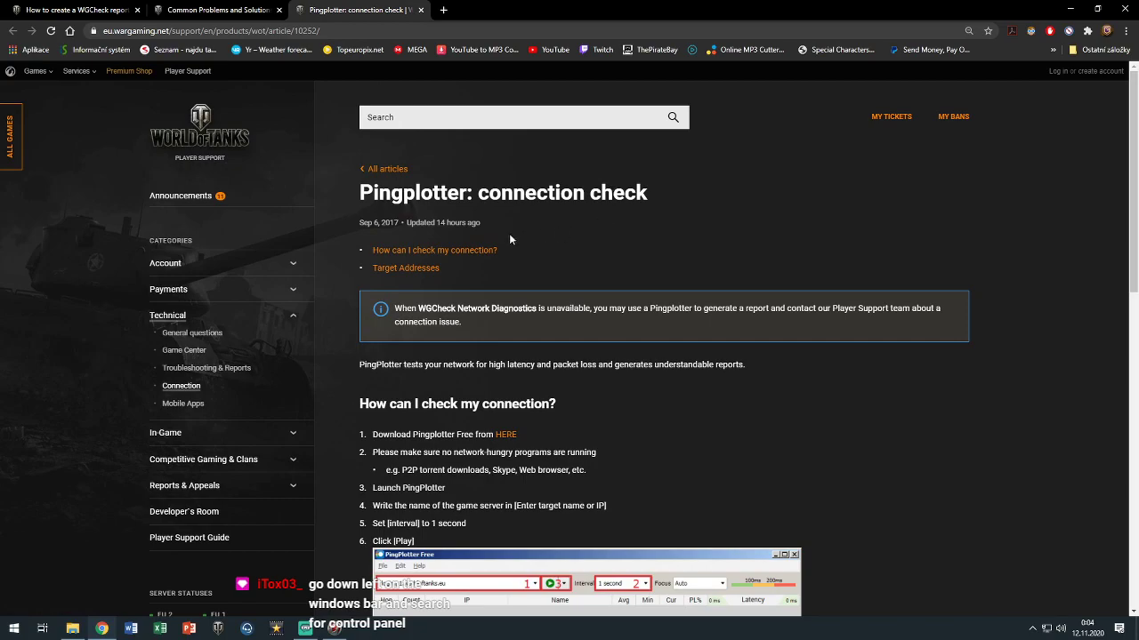
scroll(486, 254, "down", 1)
scroll(486, 258, "down", 1)
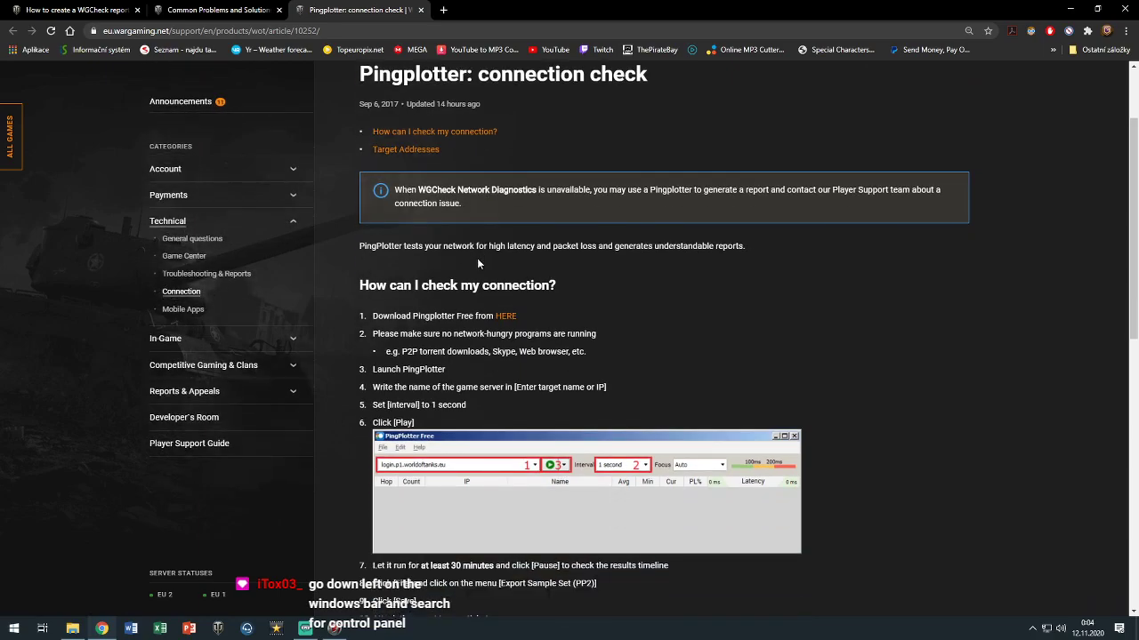
scroll(477, 263, "down", 2)
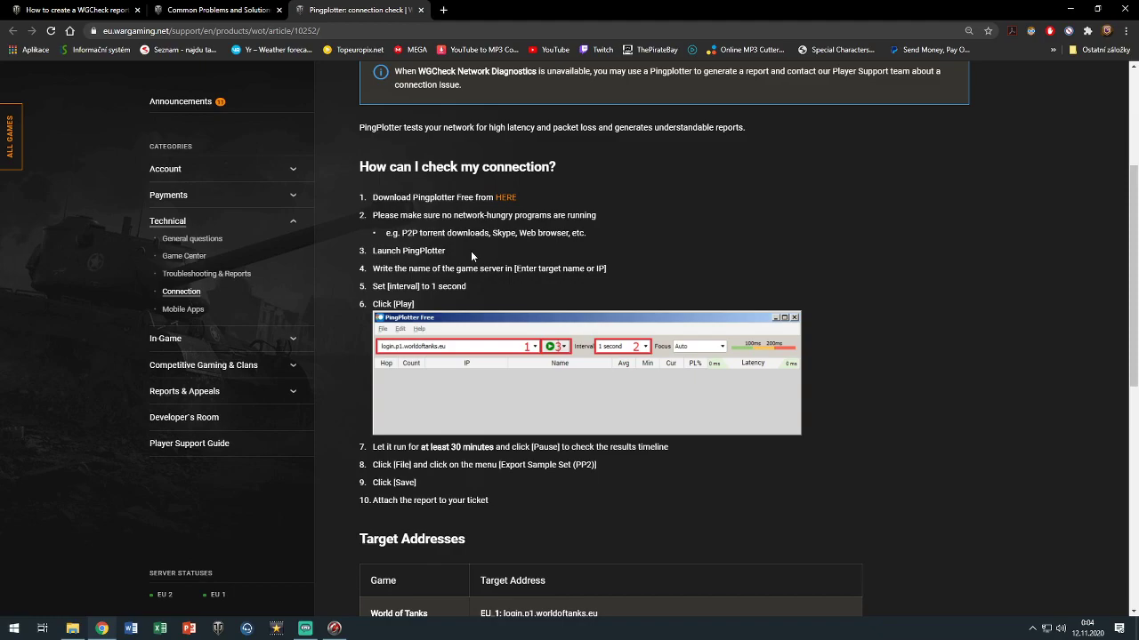
scroll(470, 251, "down", 3)
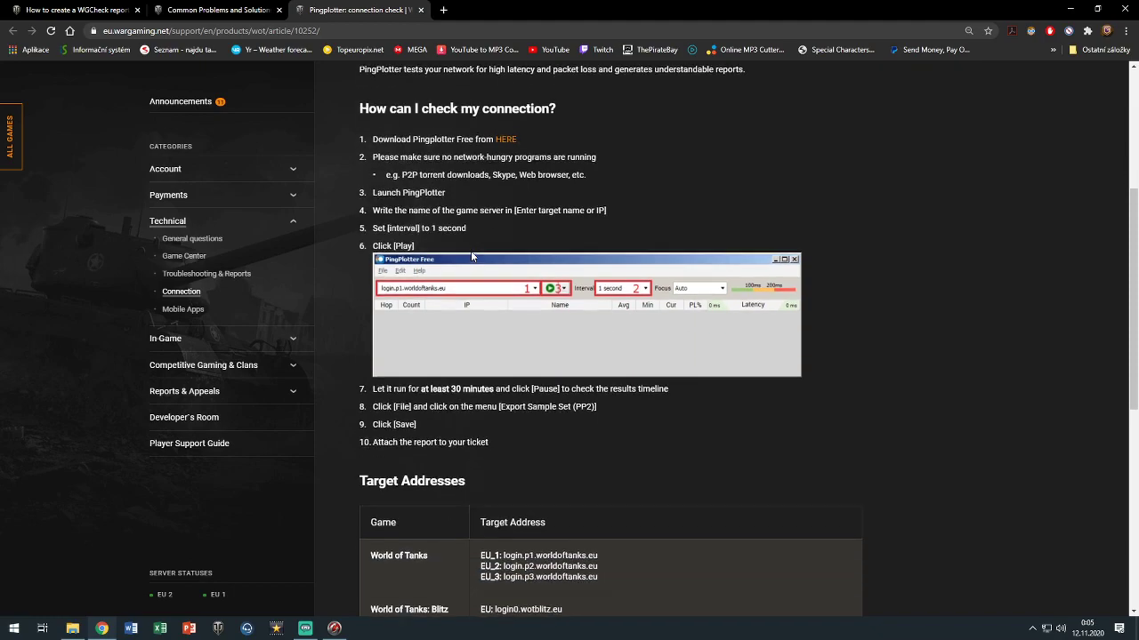
scroll(472, 255, "down", 4)
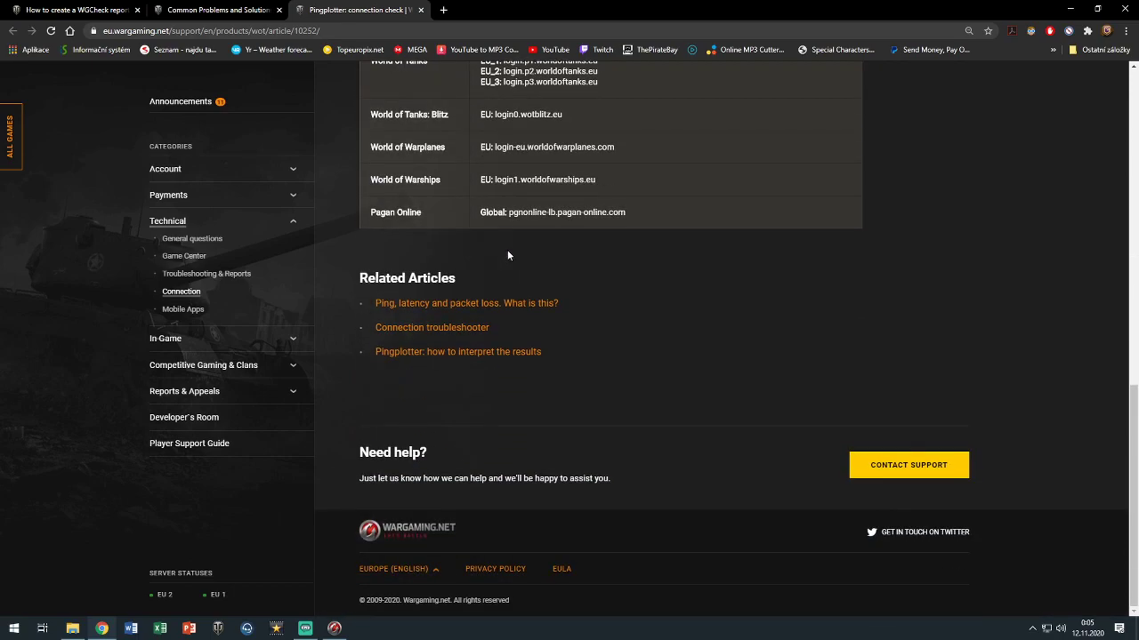
scroll(503, 251, "up", 10)
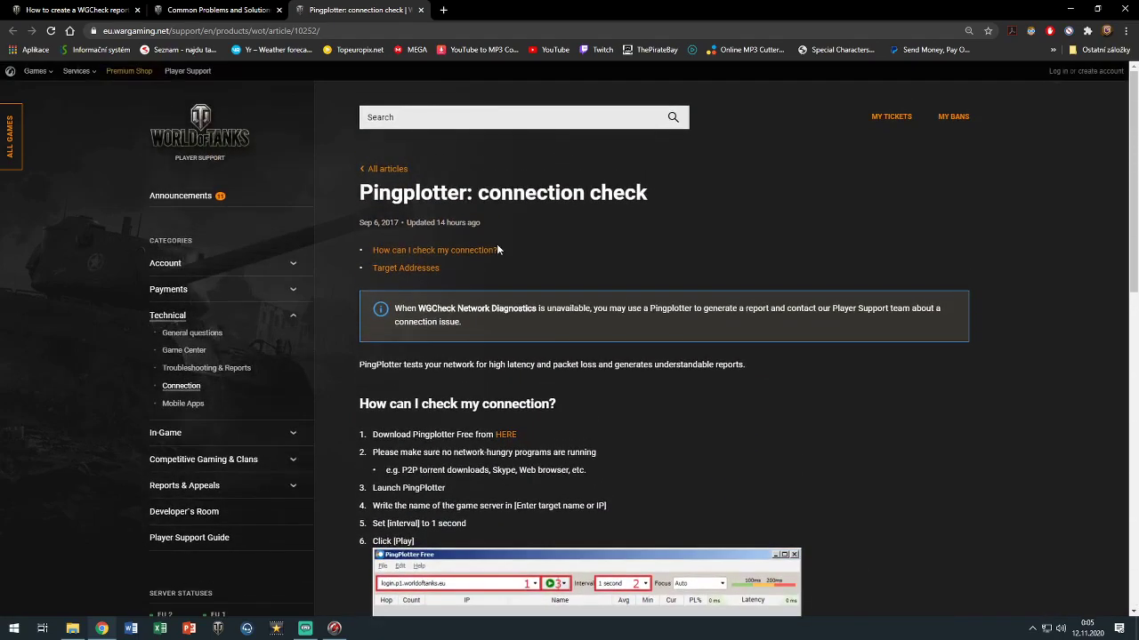
scroll(497, 244, "down", 1)
Return to Common Problems and Solutions and scroll down to its Related Articles
left_click(213, 9)
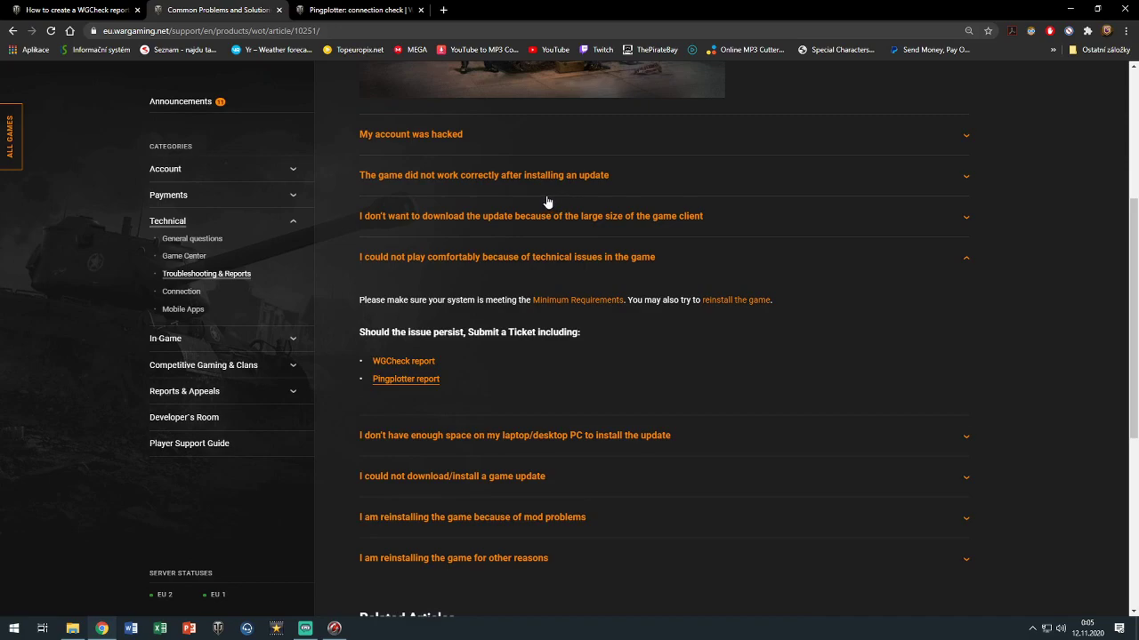
scroll(547, 203, "down", 1)
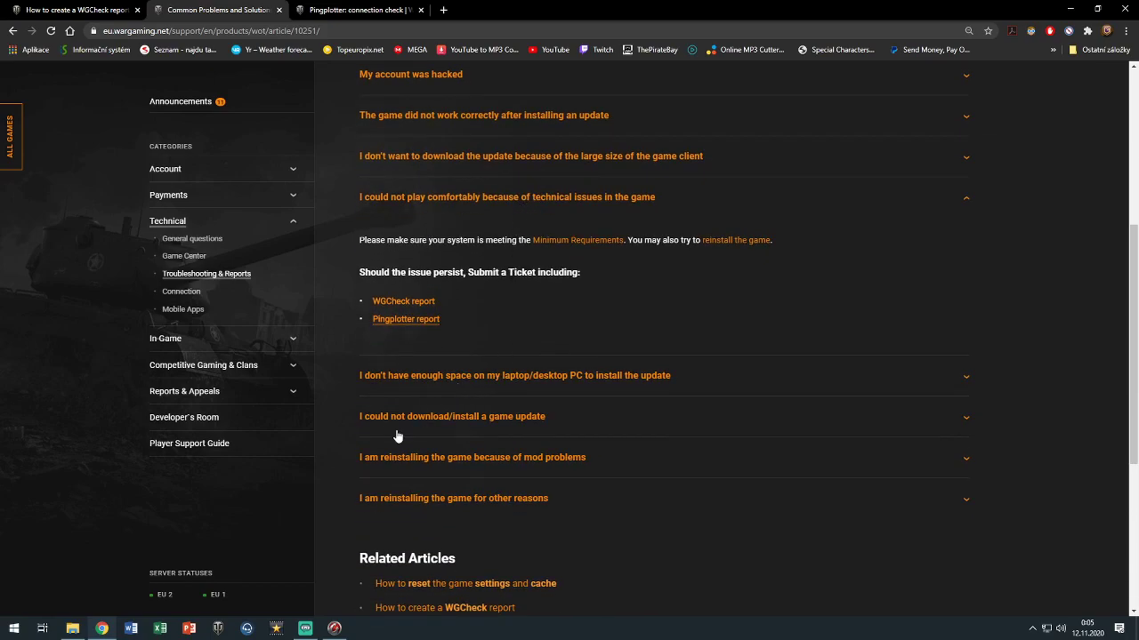
scroll(397, 423, "down", 1)
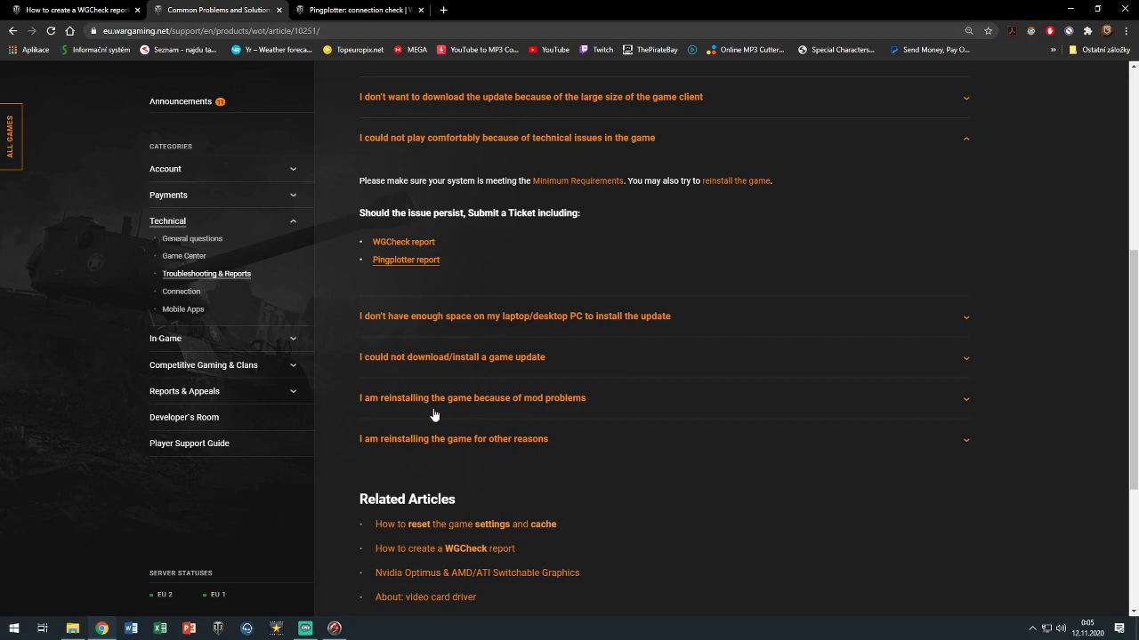
scroll(438, 415, "down", 2)
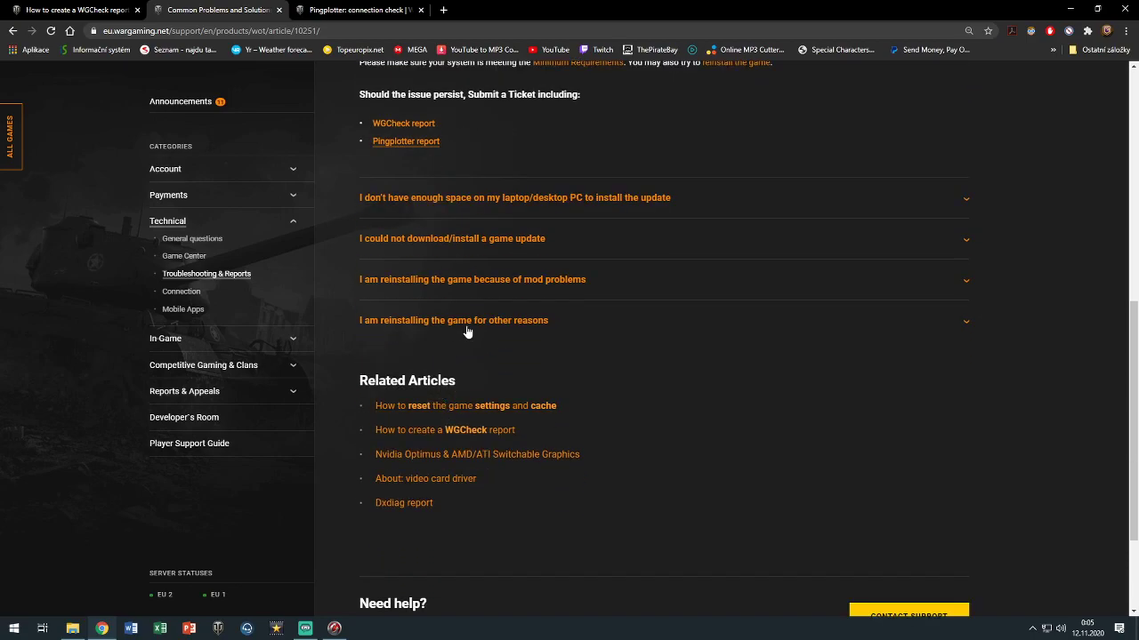
scroll(494, 331, "down", 2)
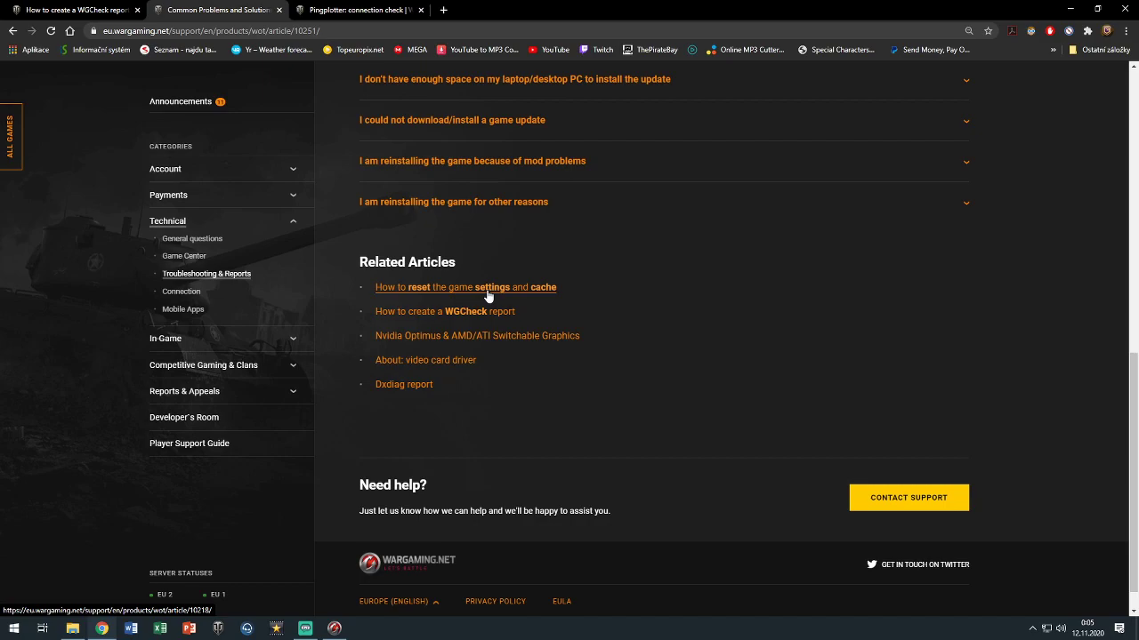
Open 'How to reset the game settings and cache', noting the %appdata% path and files to delete
left_click(487, 287)
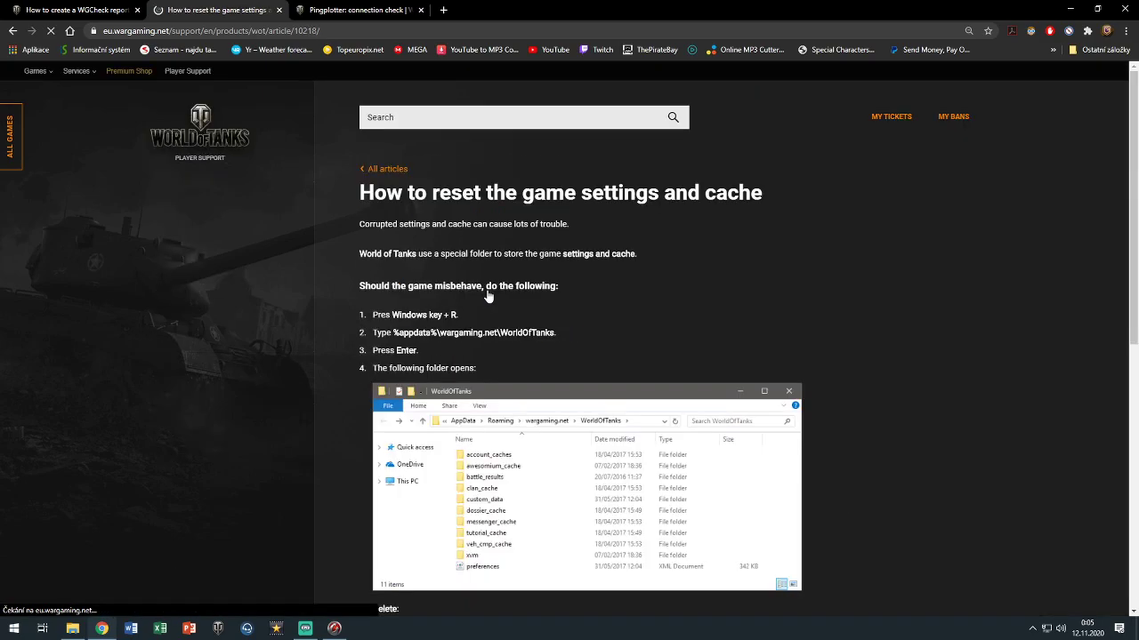
scroll(487, 296, "down", 1)
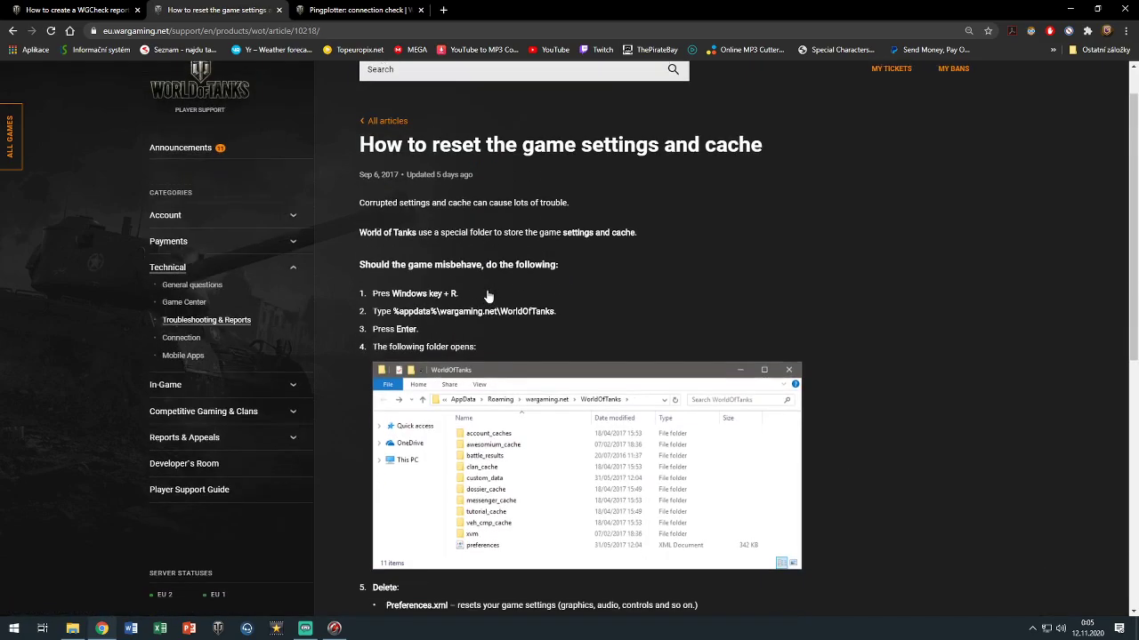
left_click_drag(554, 301, 389, 301)
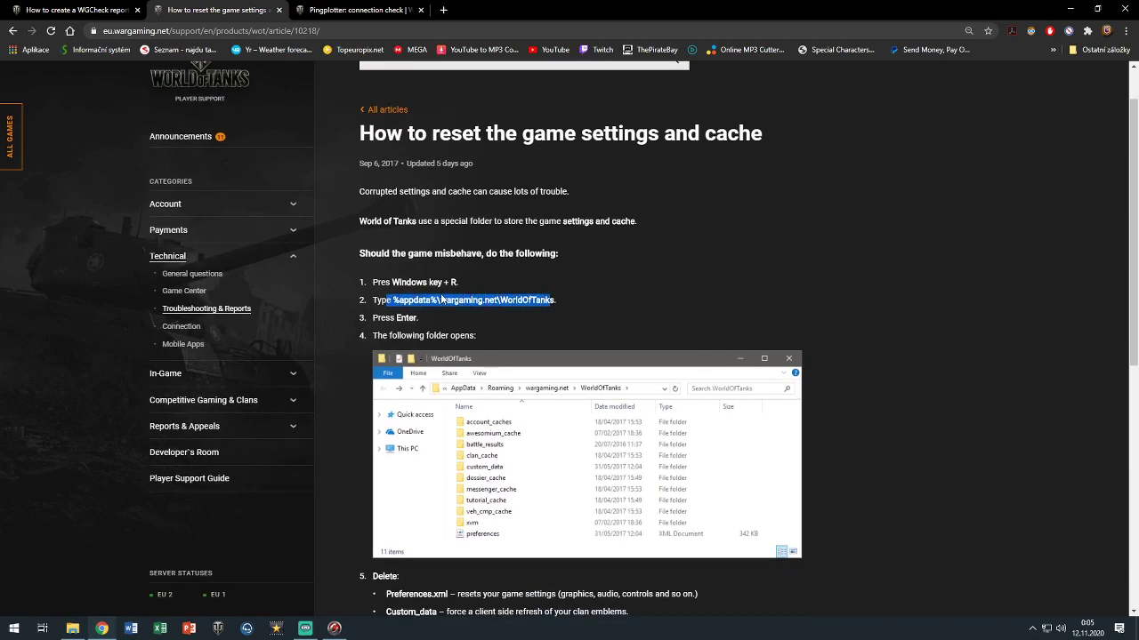
left_click(480, 301)
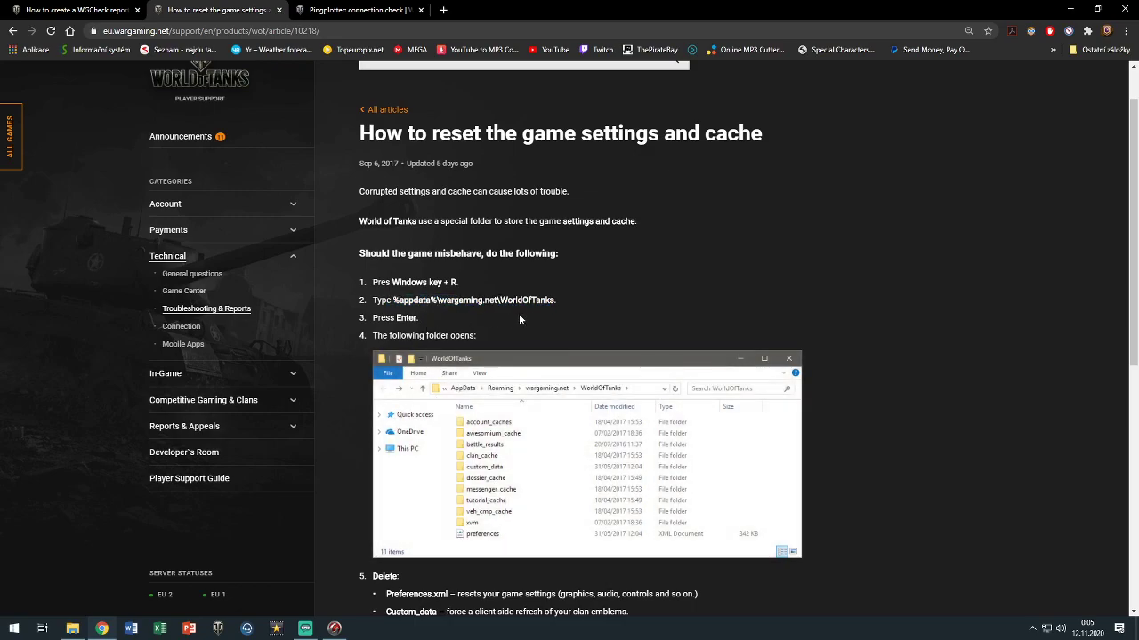
scroll(440, 251, "down", 2)
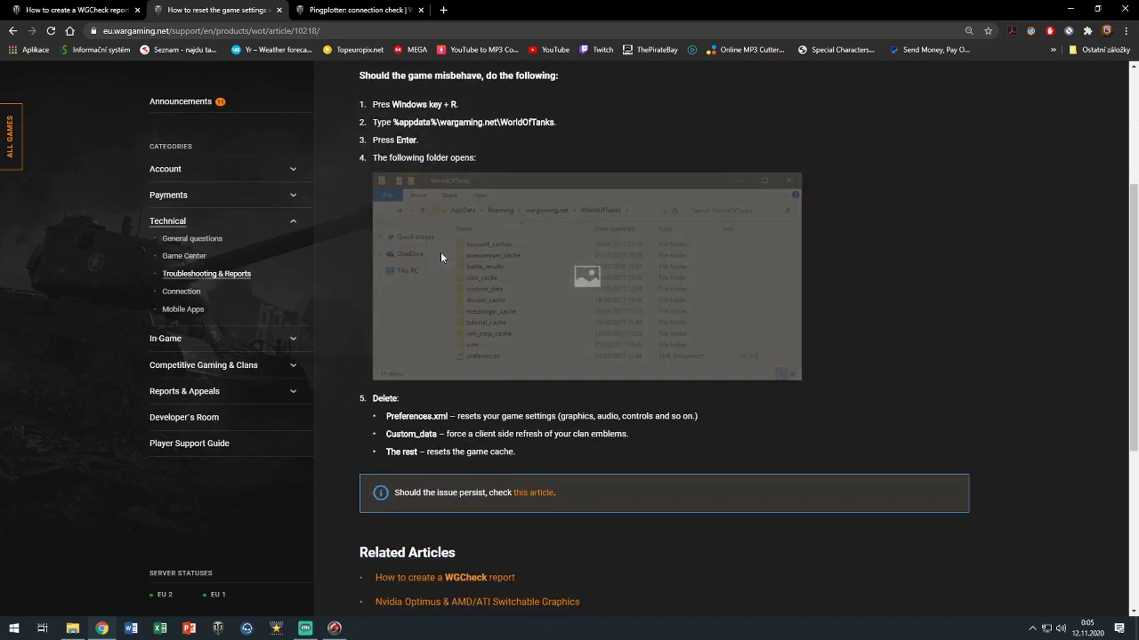
scroll(363, 324, "down", 1)
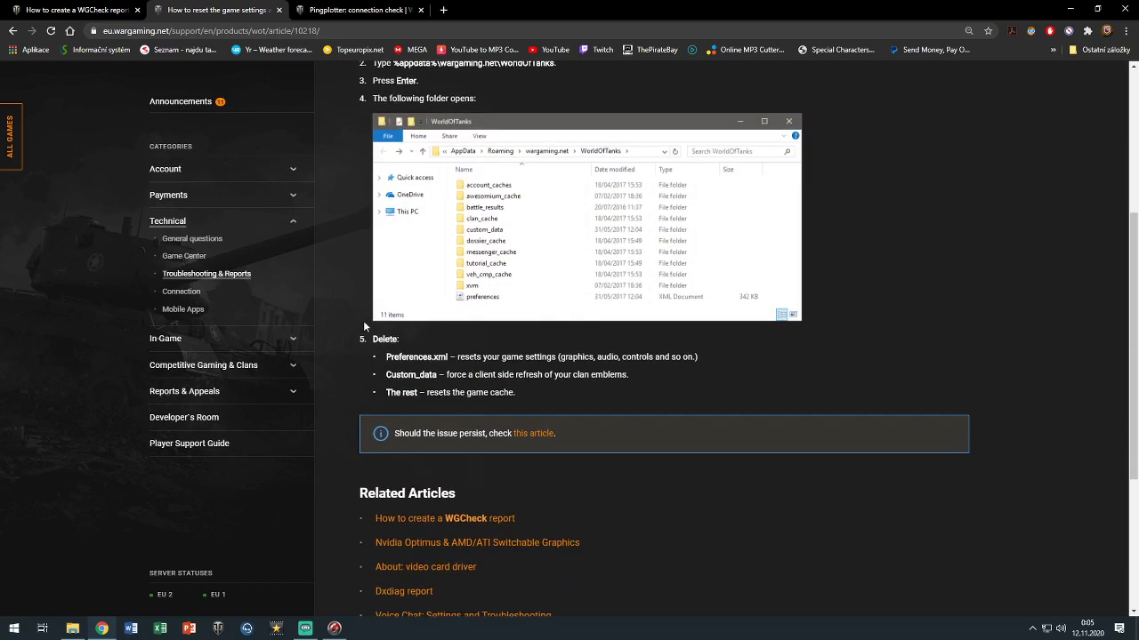
scroll(364, 325, "down", 1)
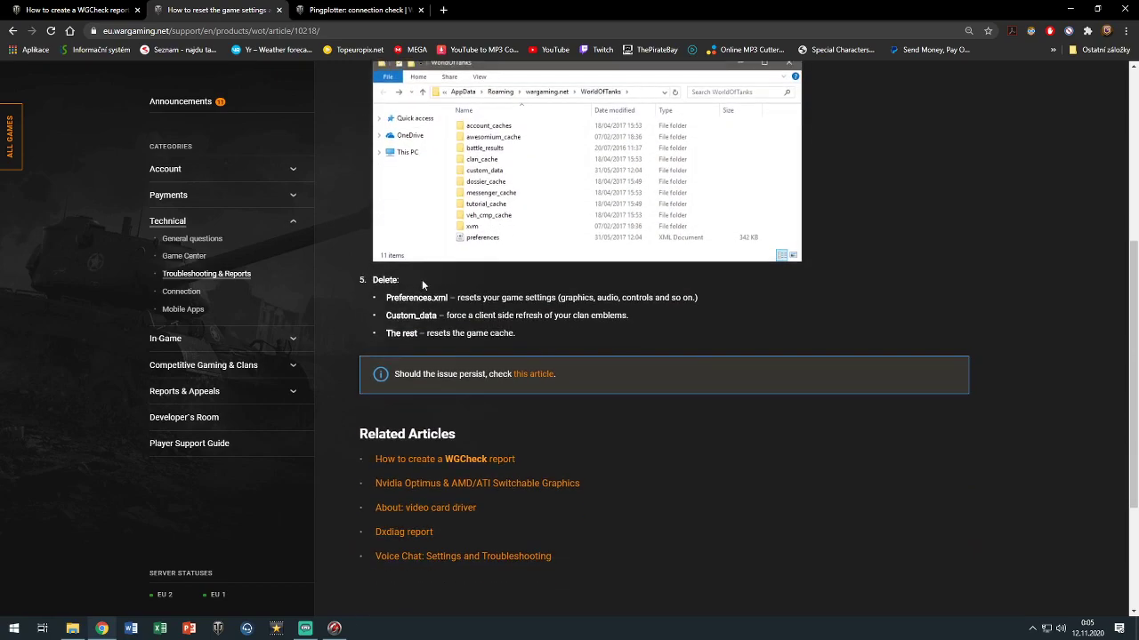
left_click_drag(396, 294, 523, 375)
left_click(463, 329)
right_click(73, 628)
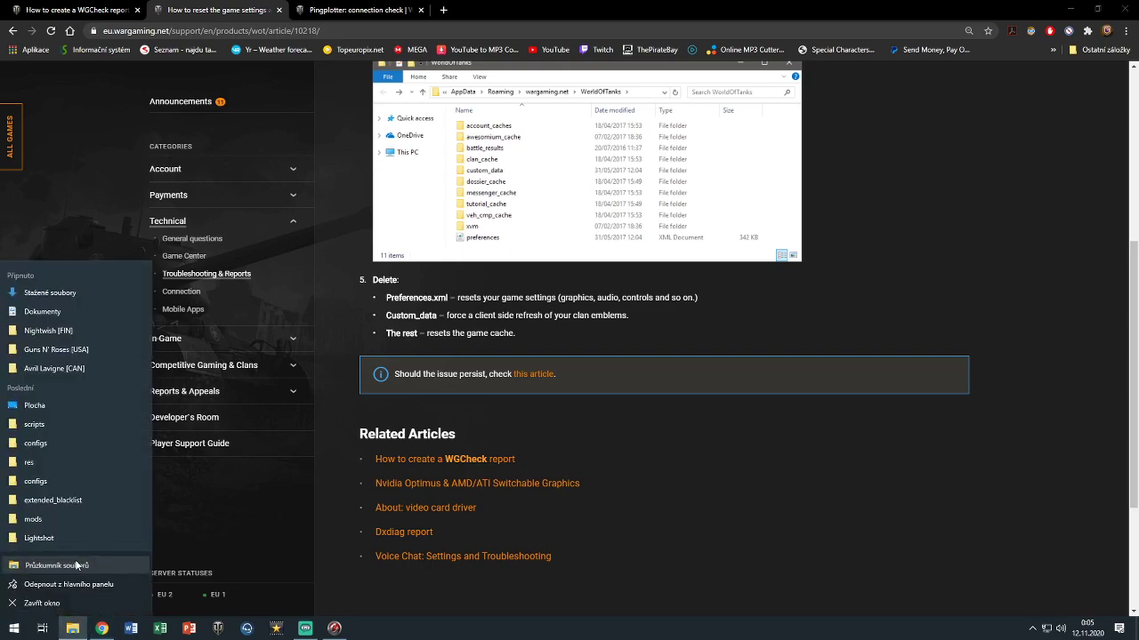
left_click(76, 565)
left_click(72, 628)
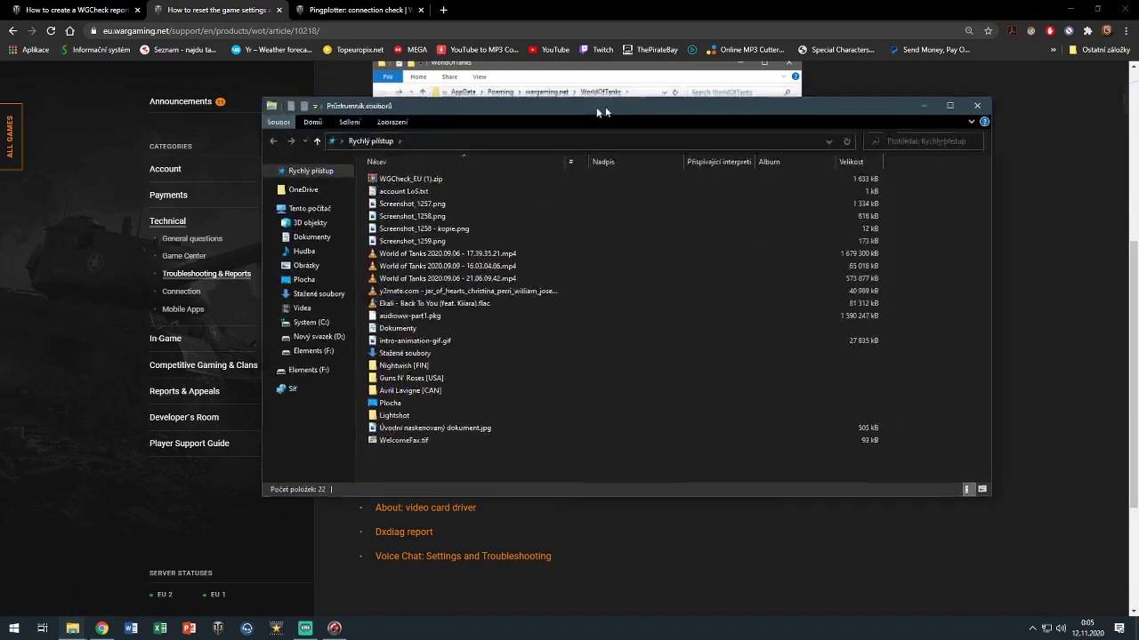
left_click_drag(611, 105, 566, 134)
left_click(279, 365)
left_click(271, 352)
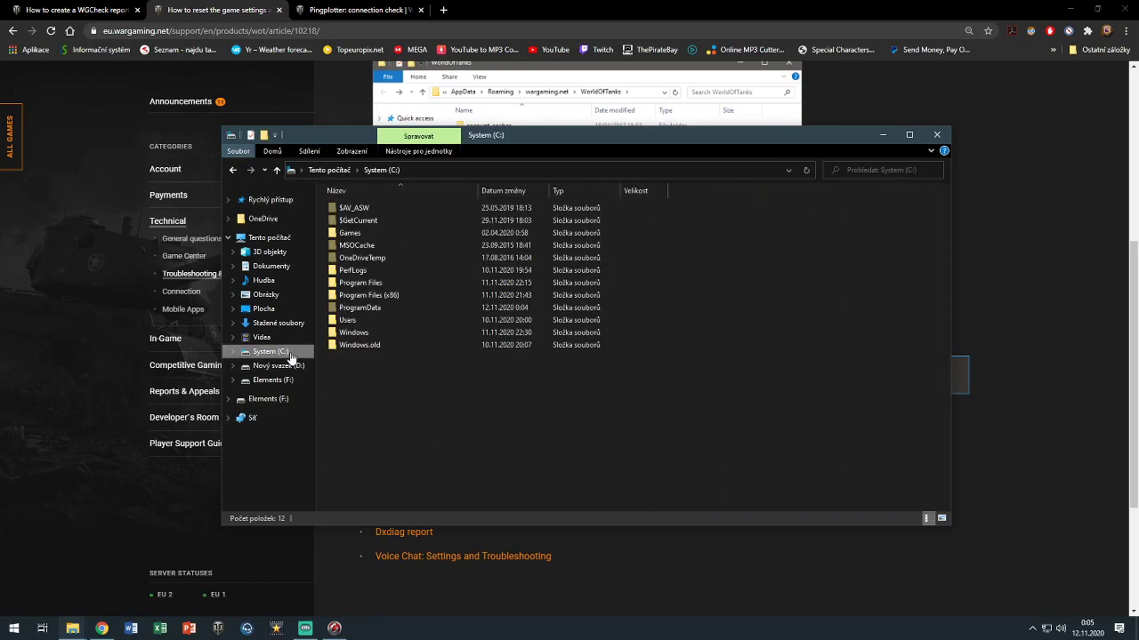
double_click(367, 322)
double_click(381, 233)
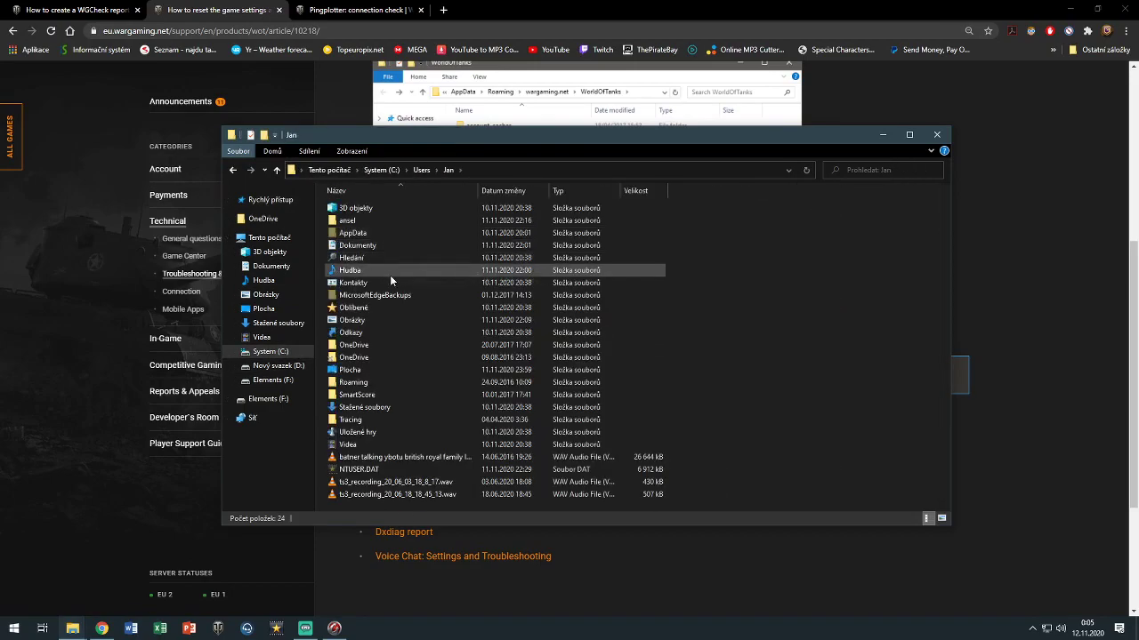
double_click(376, 232)
double_click(484, 232)
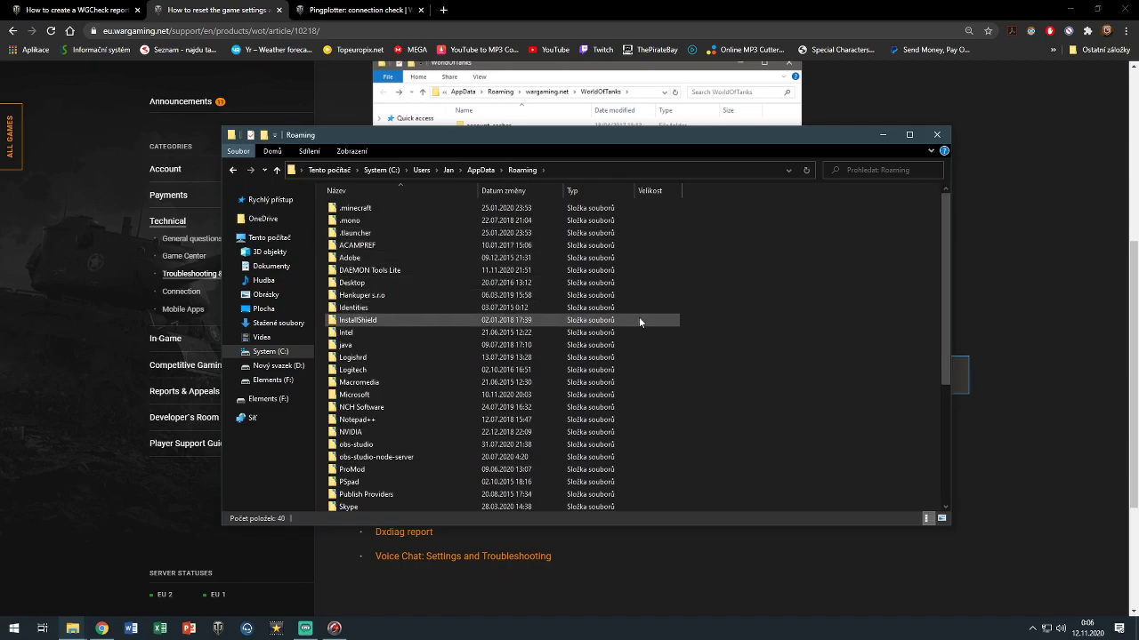
scroll(639, 317, "down", 5)
double_click(364, 442)
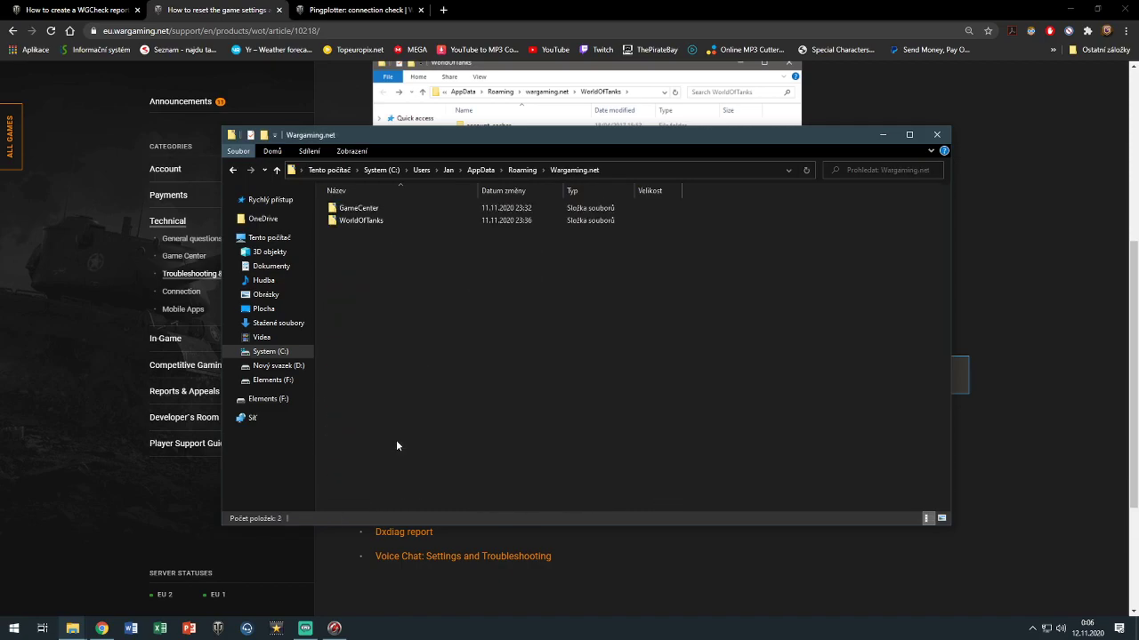
double_click(384, 220)
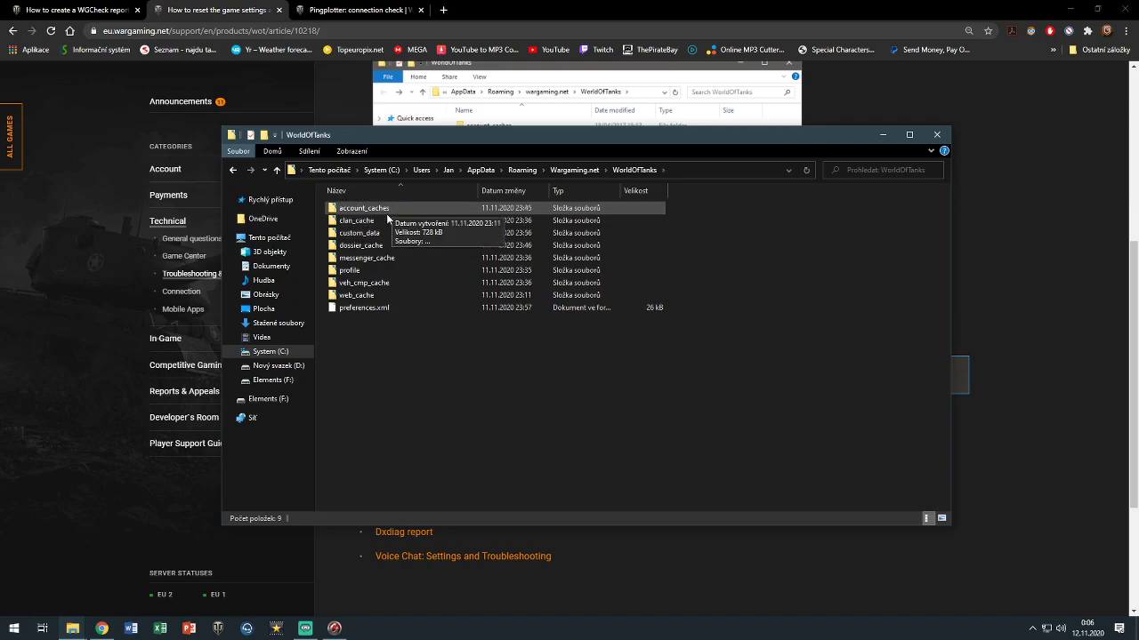
left_click_drag(512, 320, 523, 220)
left_click(532, 322)
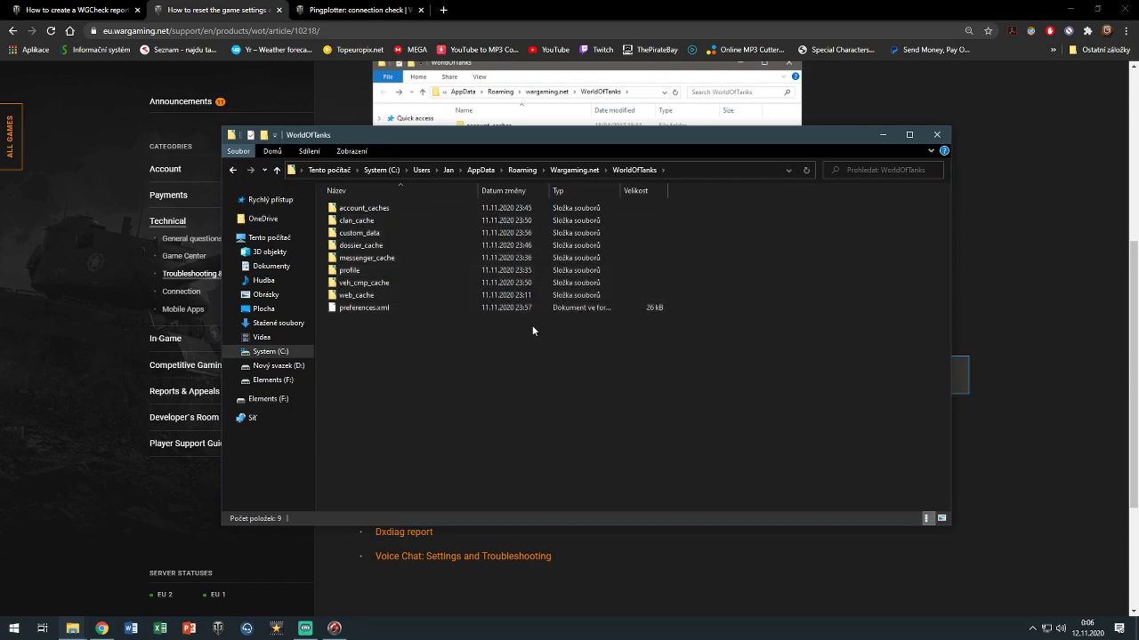
left_click_drag(530, 318, 502, 202)
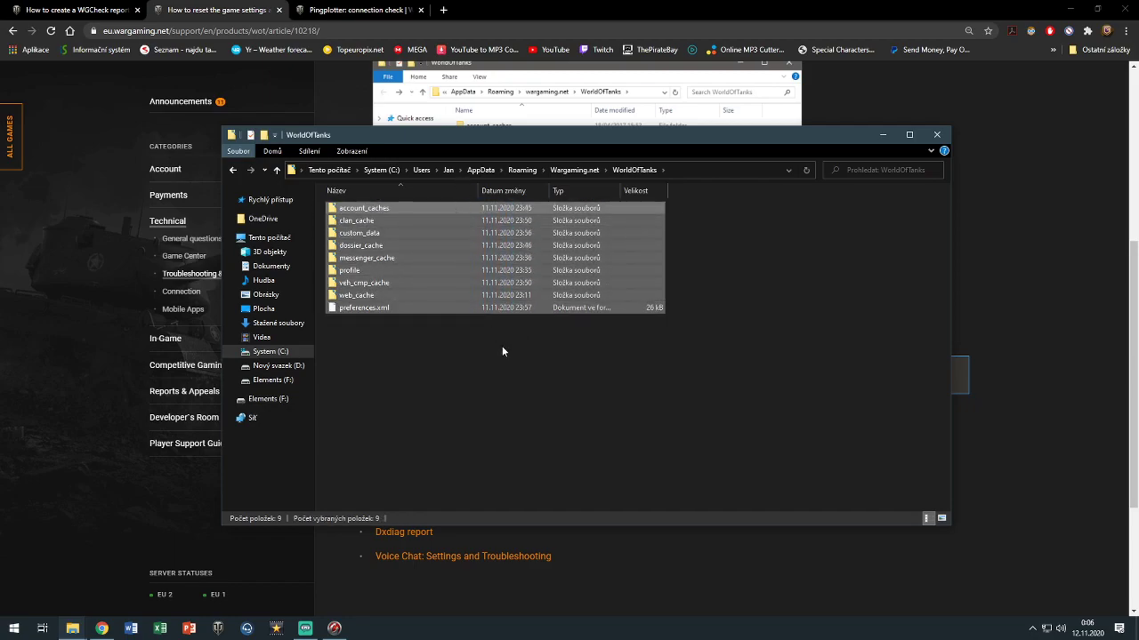
left_click(500, 344)
left_click(575, 170)
double_click(395, 208)
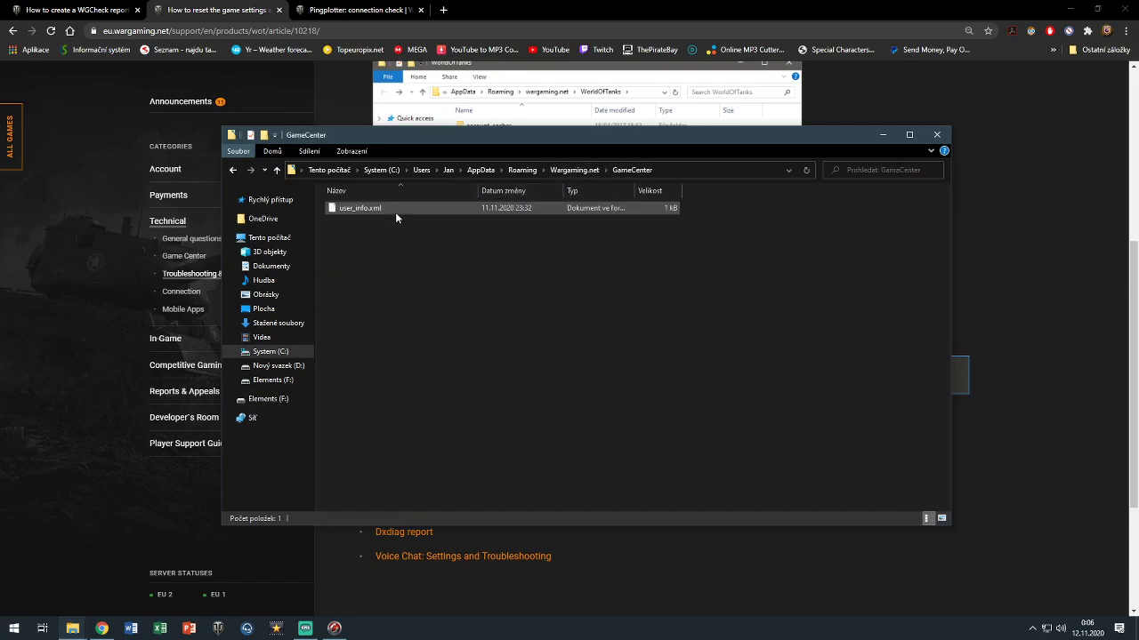
left_click(573, 169)
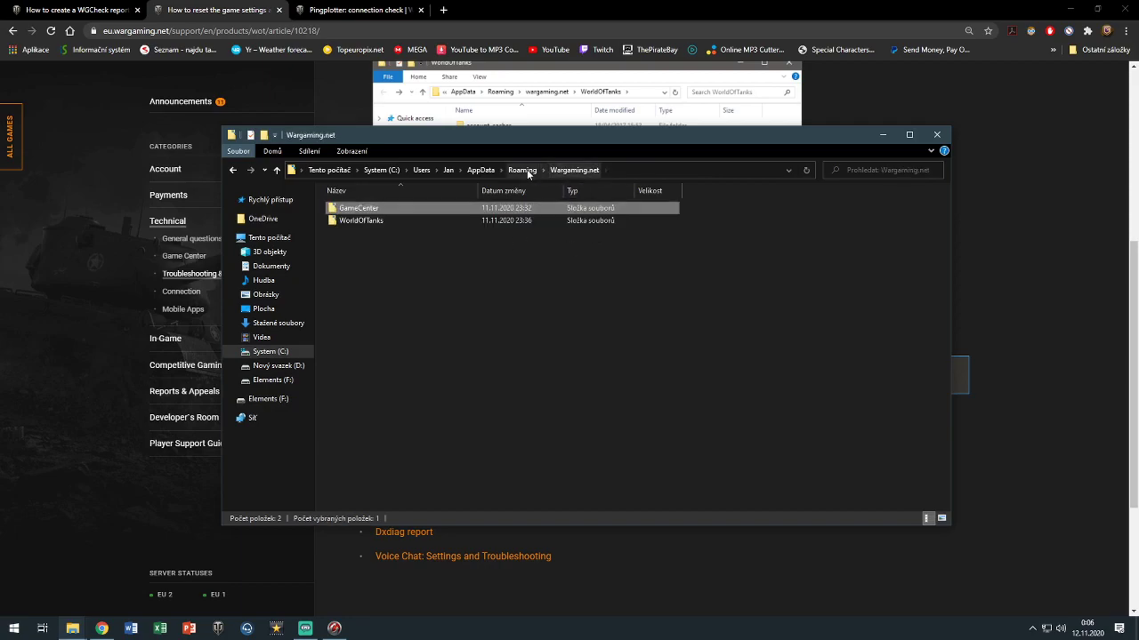
left_click(523, 169)
left_click(937, 134)
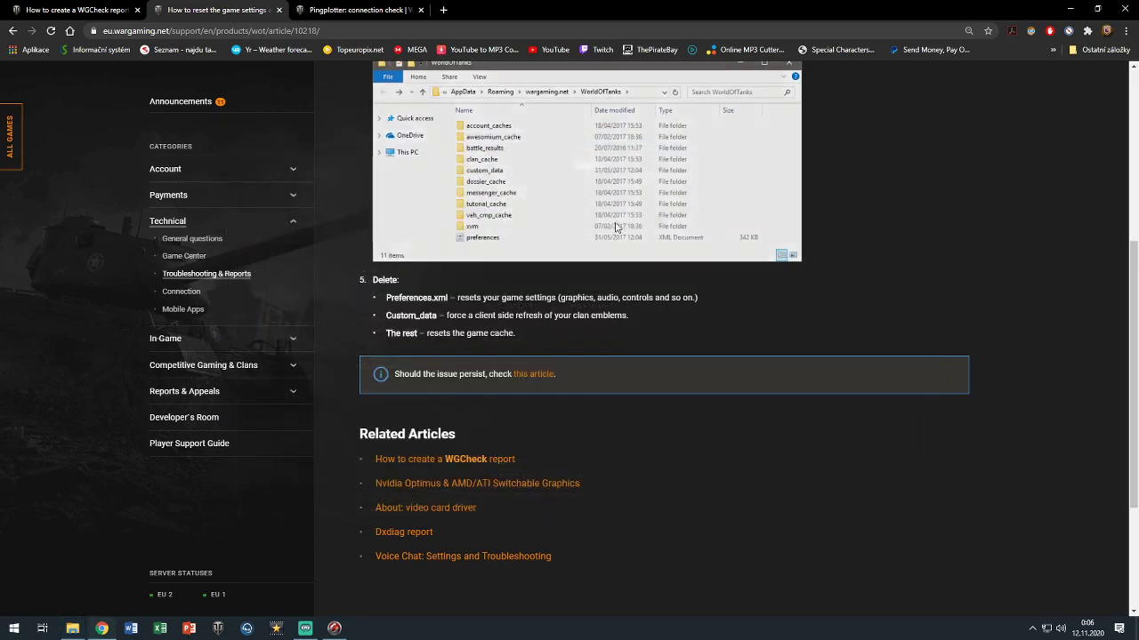
scroll(556, 272, "down", 2)
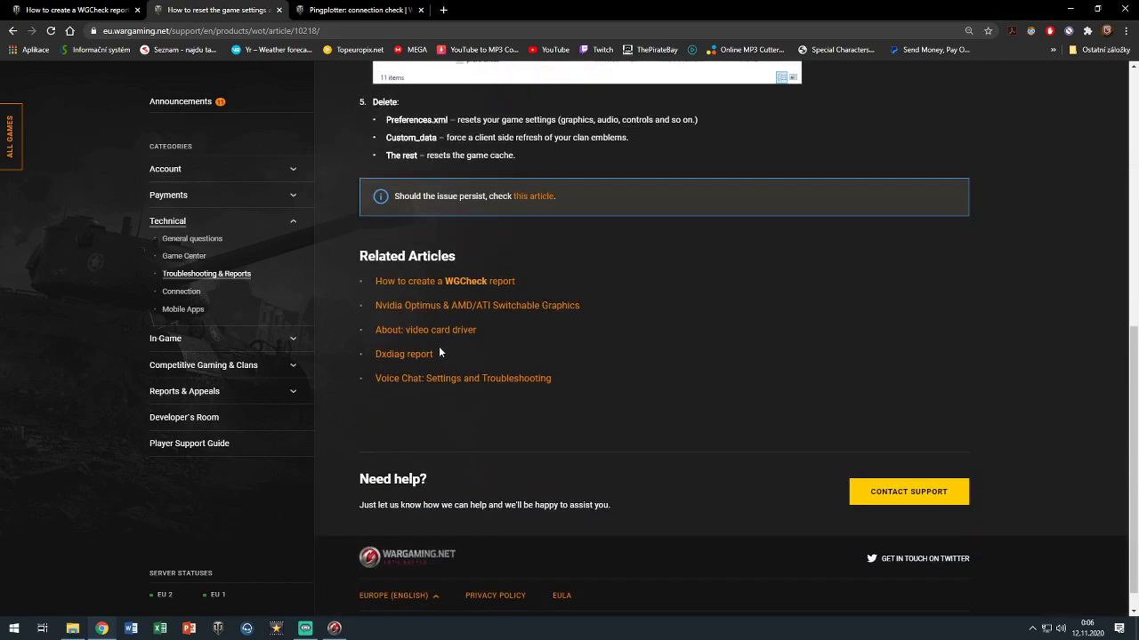
scroll(412, 384, "down", 1)
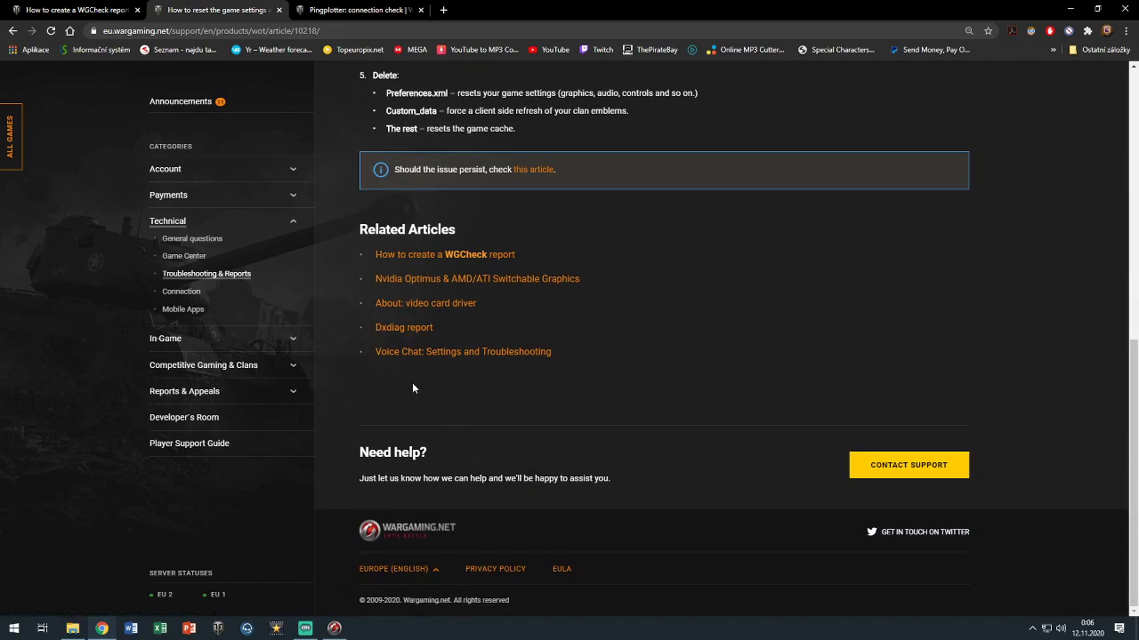
scroll(413, 381, "up", 6)
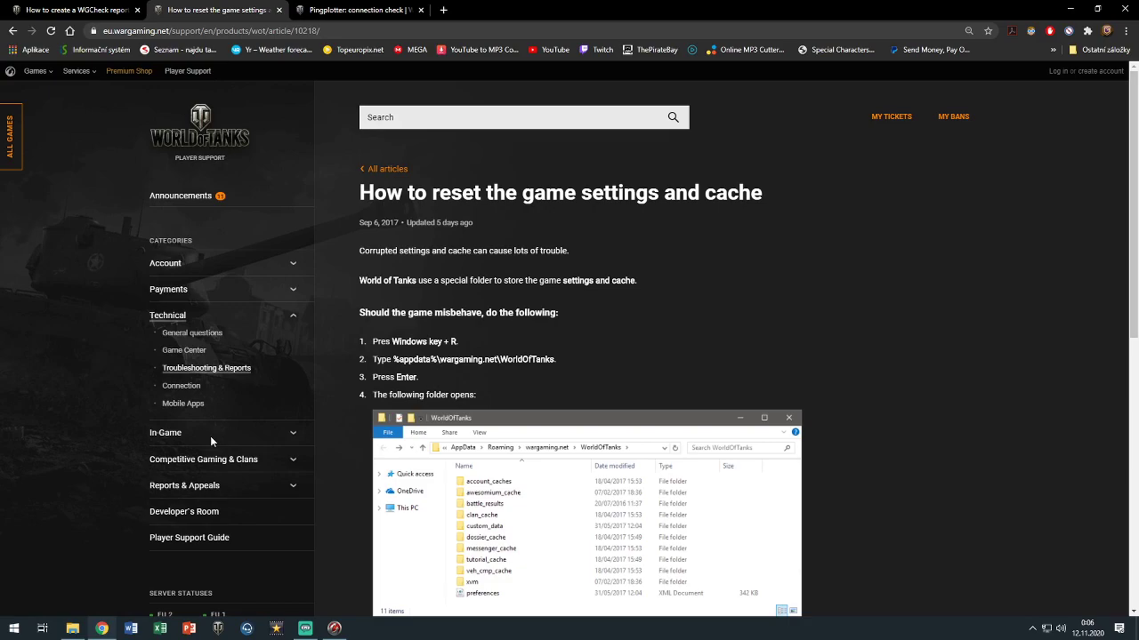
left_click(65, 9)
left_click(335, 628)
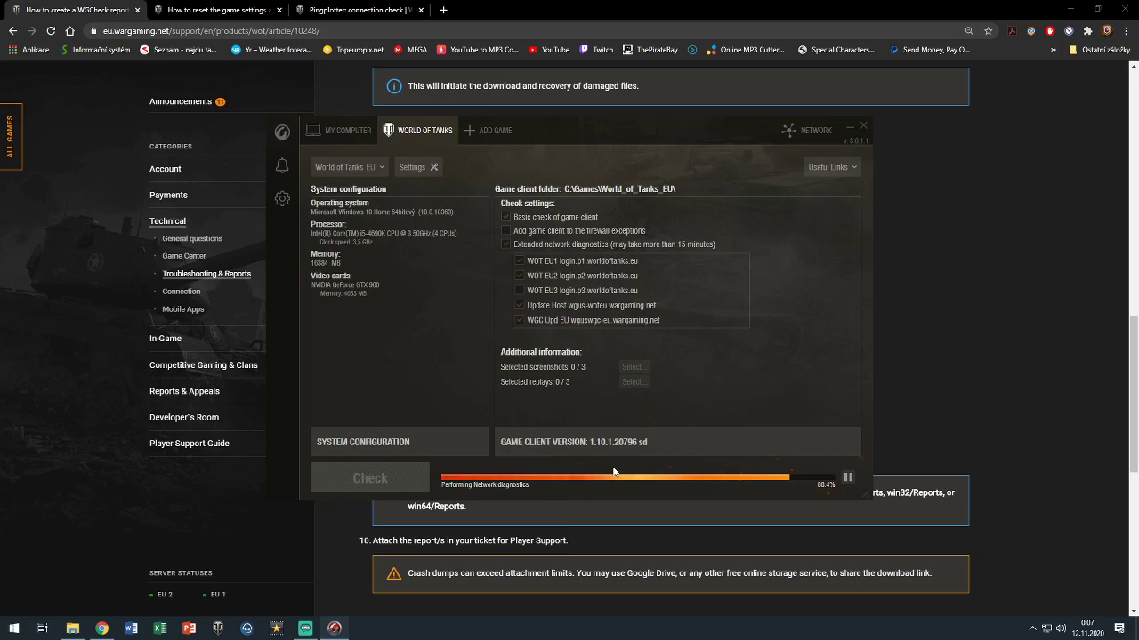
left_click(105, 6)
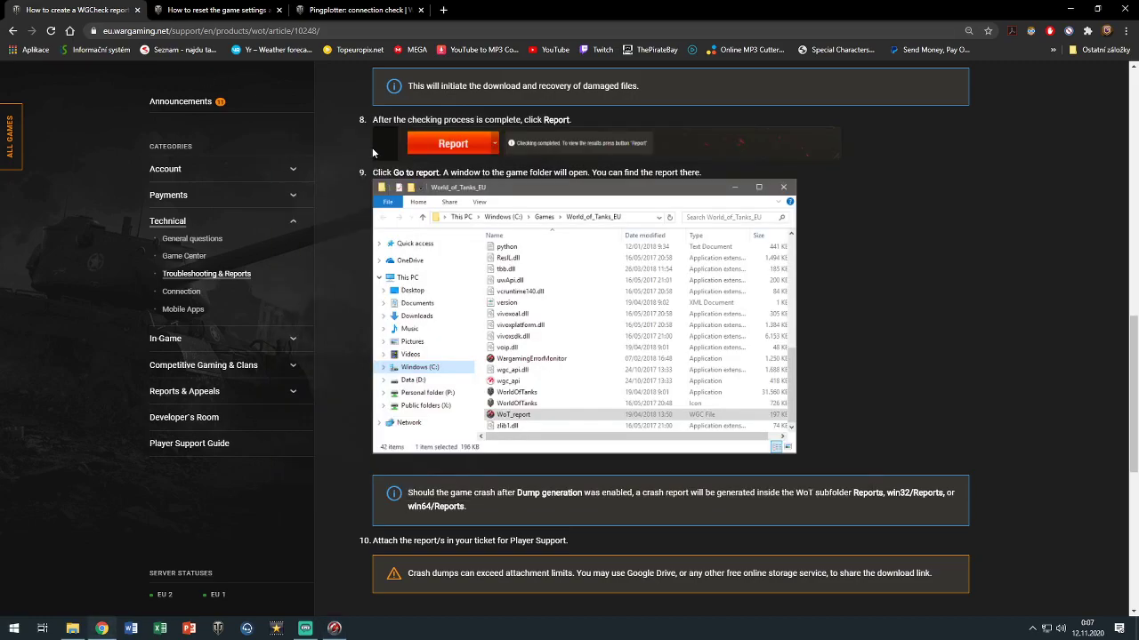
left_click(210, 10)
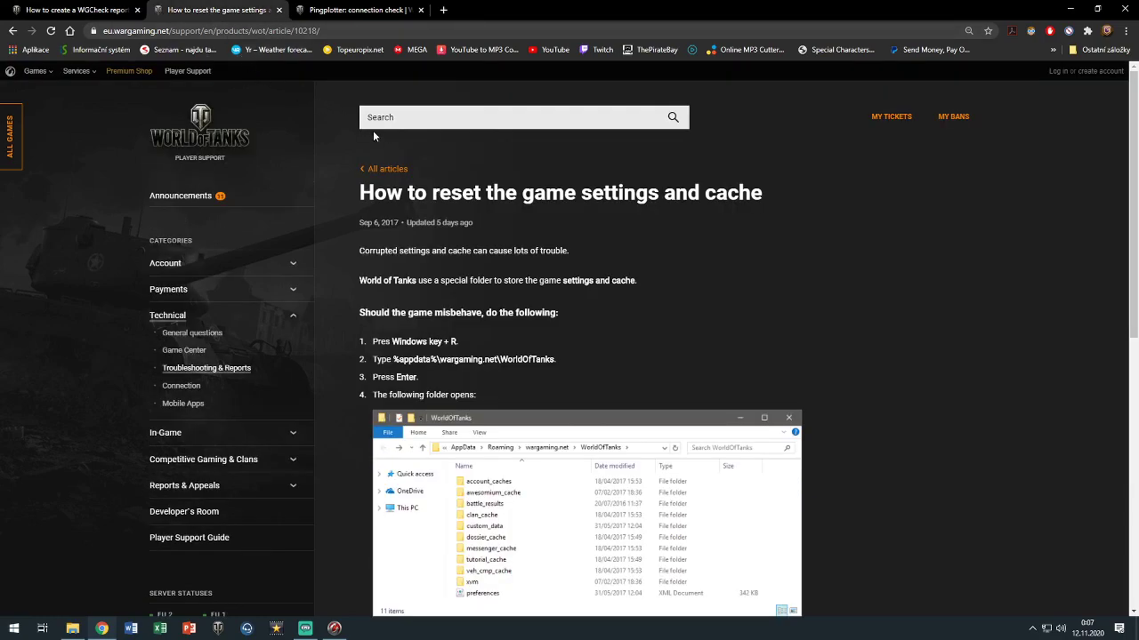
Go to the World of Tanks support home and browse the In-Game category
left_click(201, 133)
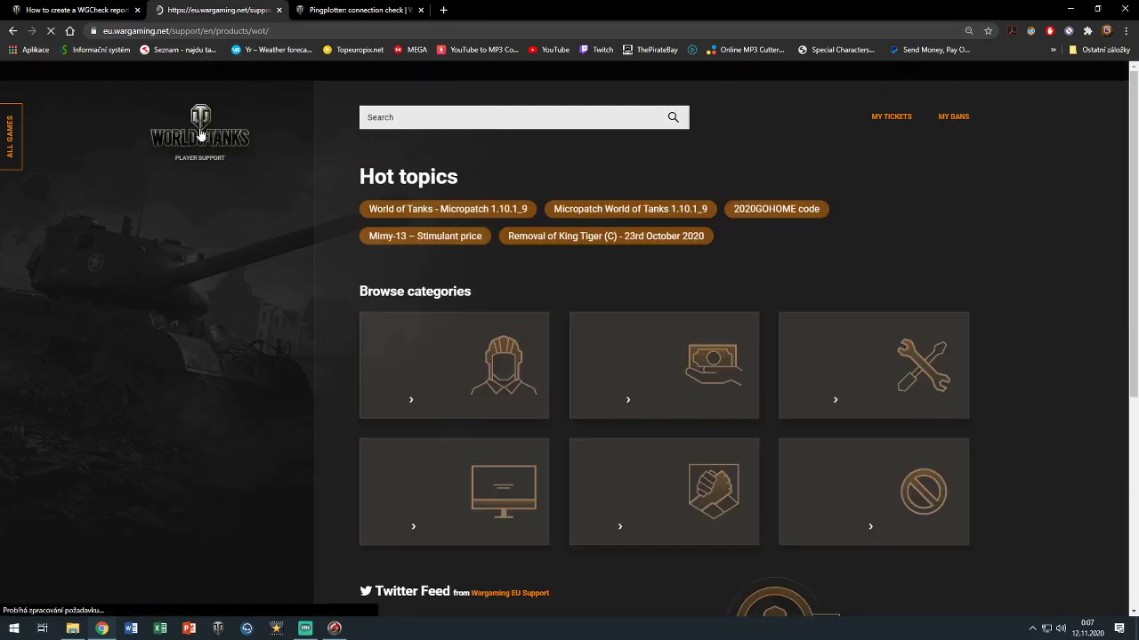
scroll(596, 320, "down", 1)
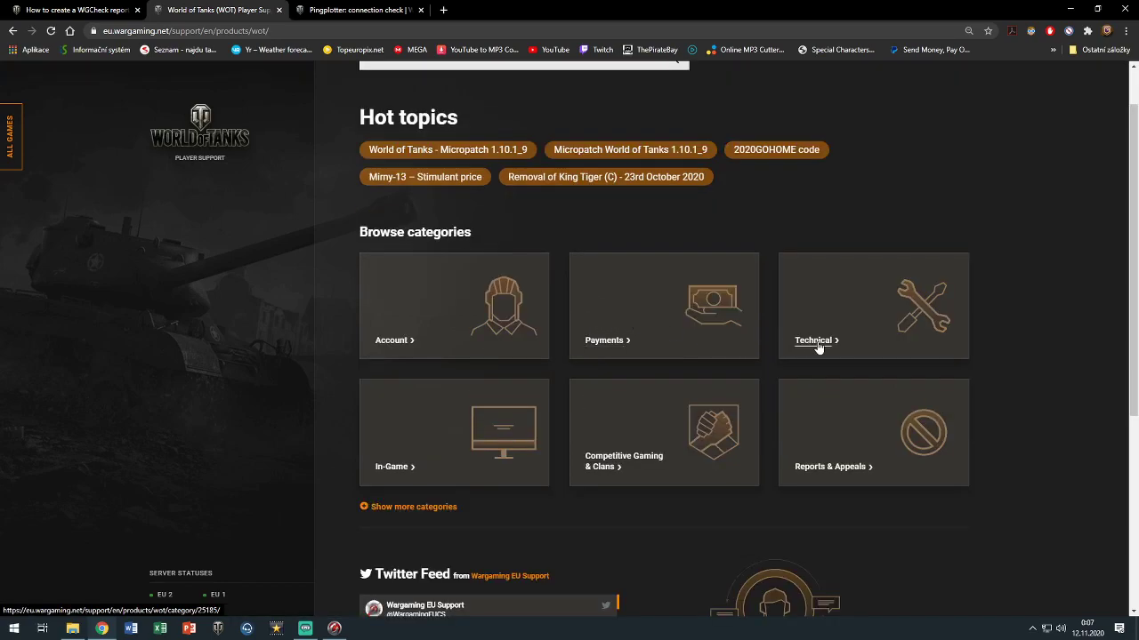
scroll(846, 335, "down", 1)
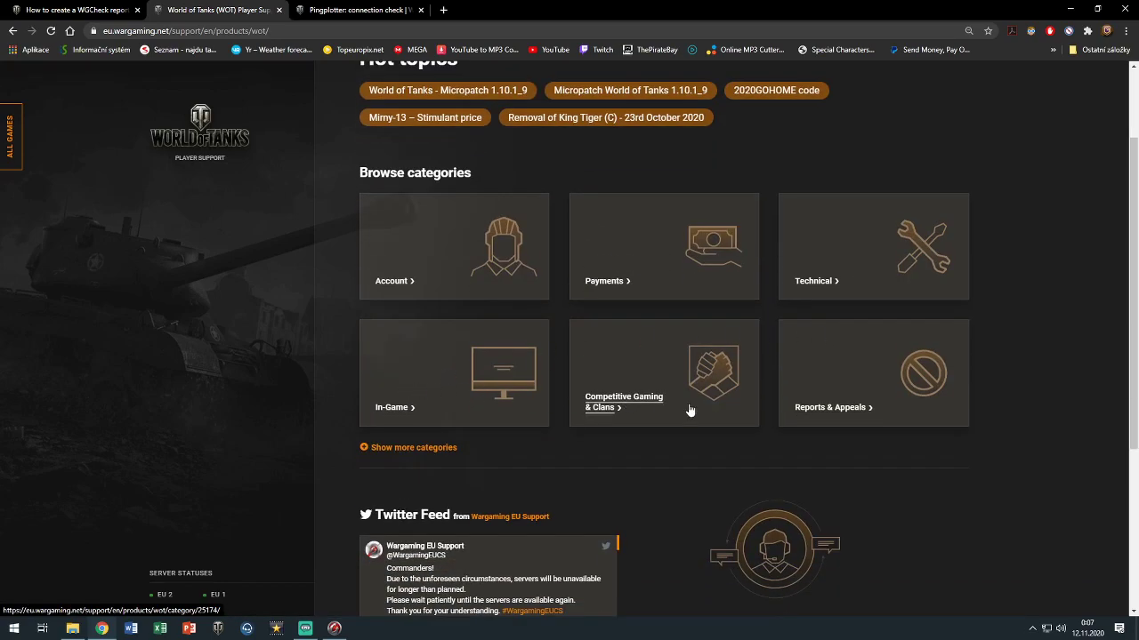
scroll(803, 411, "down", 4)
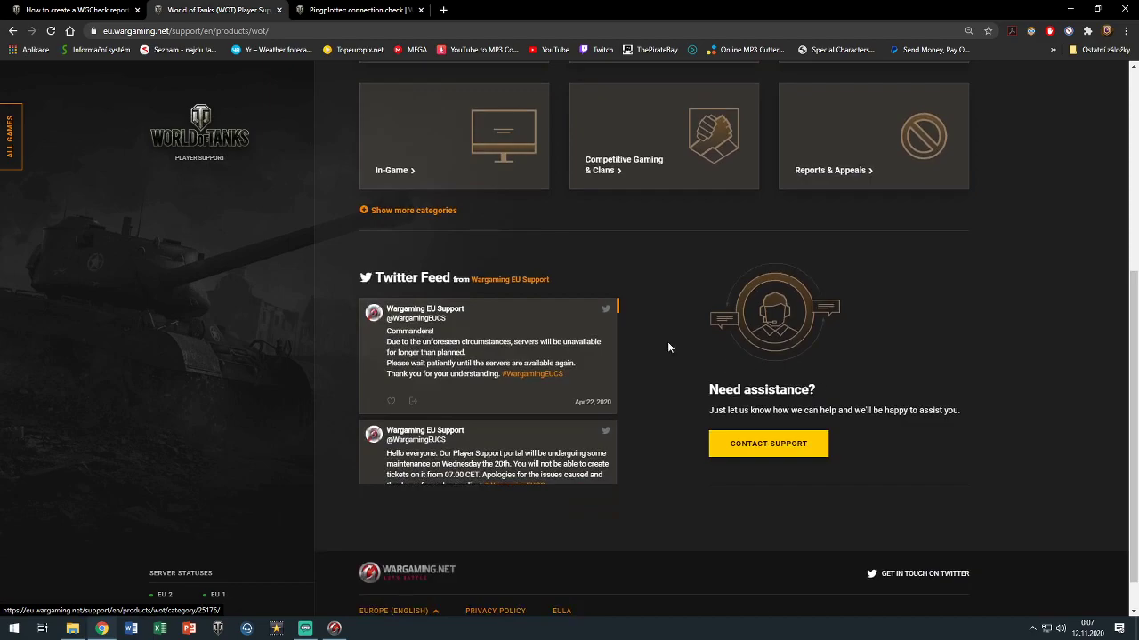
scroll(686, 353, "up", 2)
left_click(388, 264)
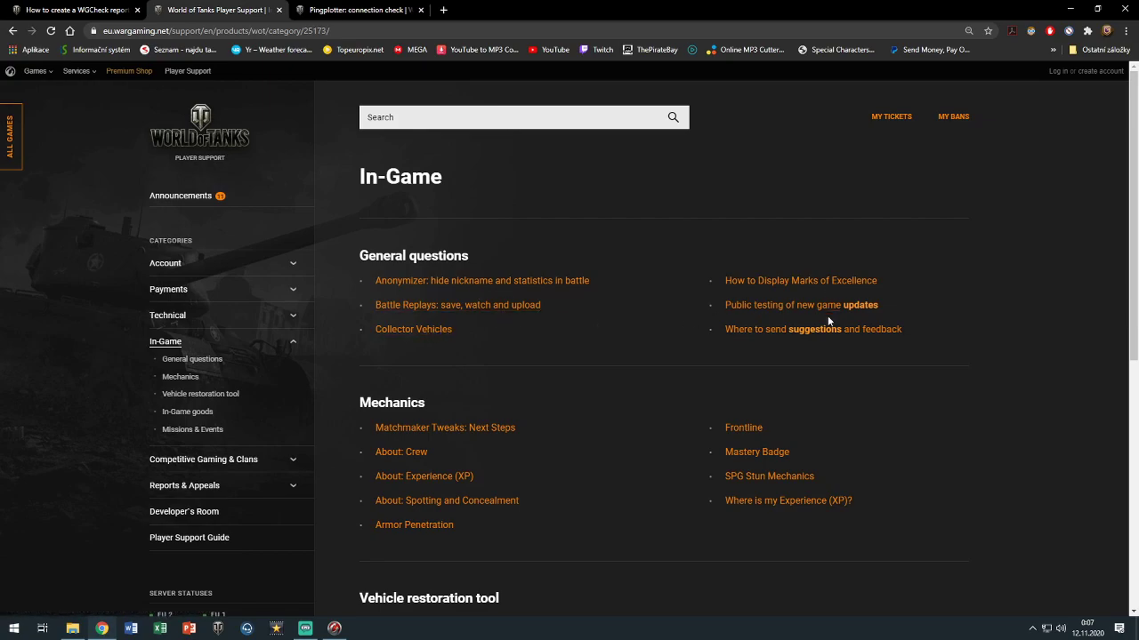
scroll(801, 335, "down", 2)
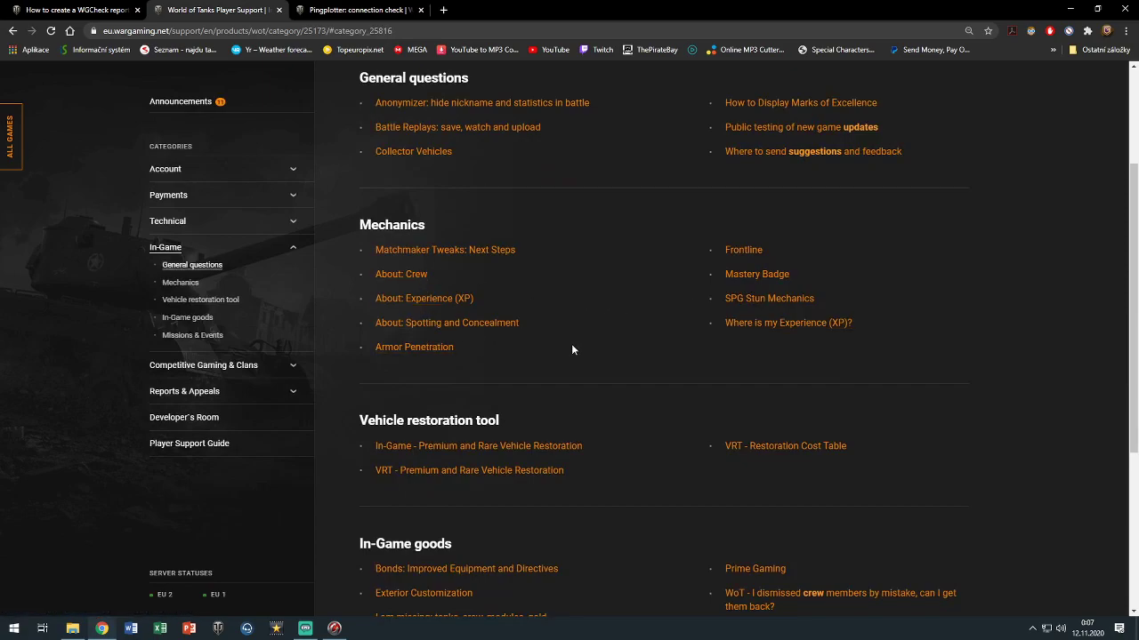
scroll(571, 343, "down", 3)
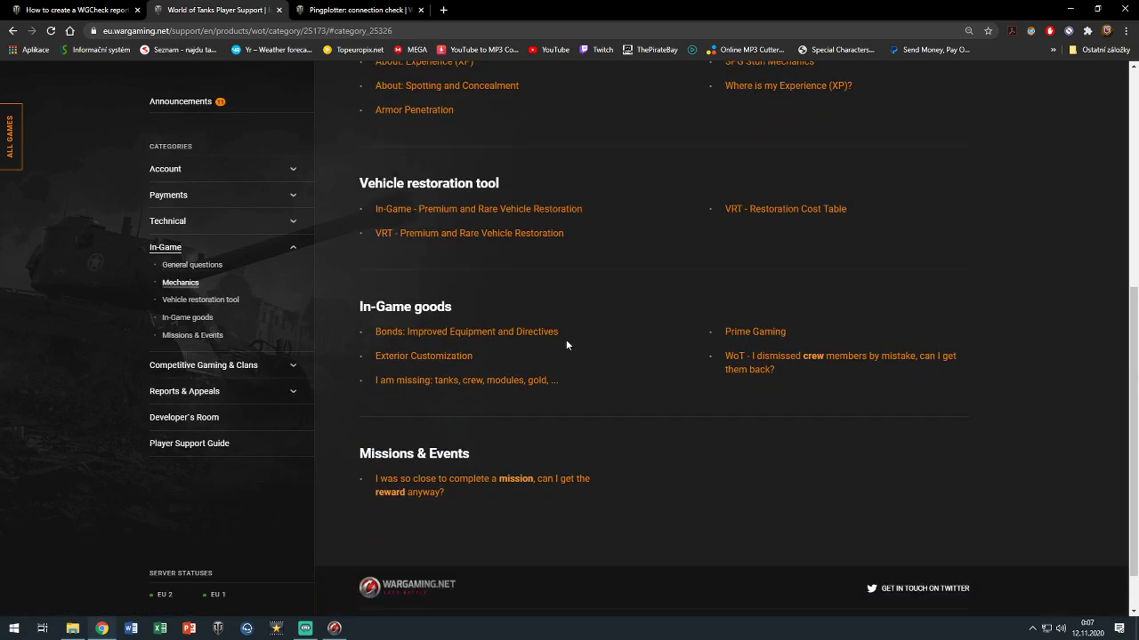
scroll(235, 271, "up", 1)
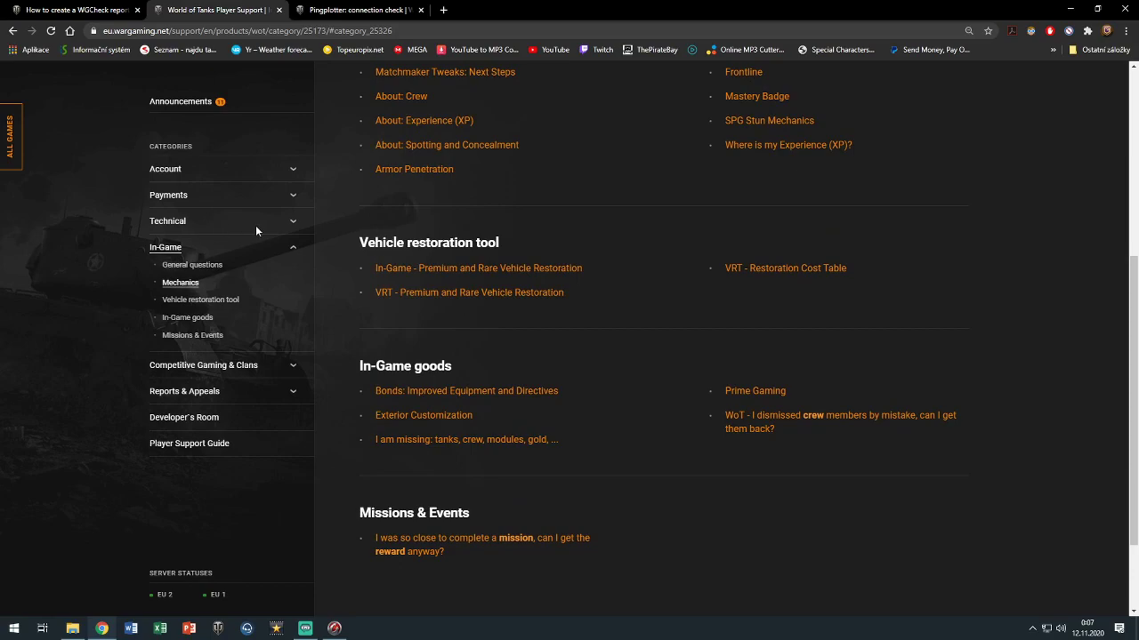
Reach the Technical category from the home page tile and scroll through its article list
left_click(176, 221)
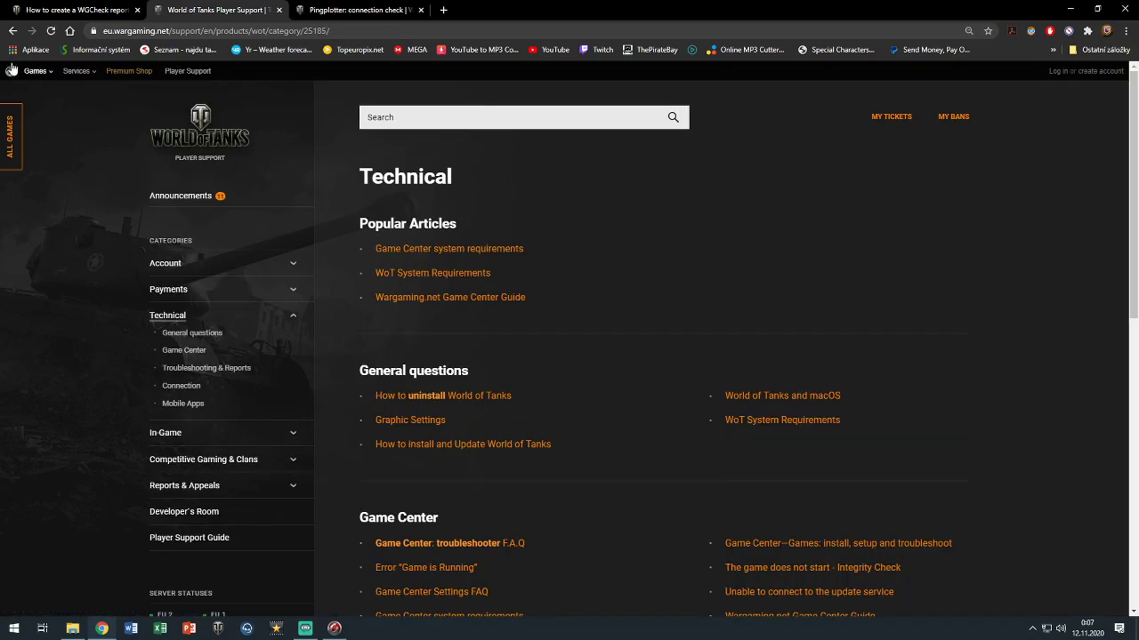
left_click(214, 129)
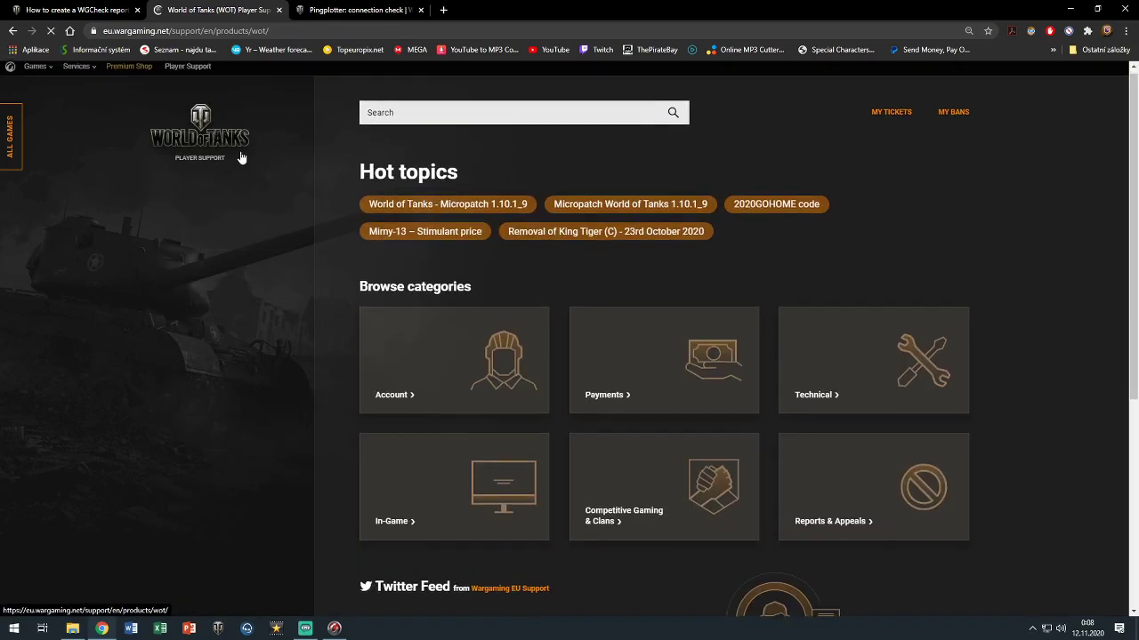
scroll(767, 272, "down", 1)
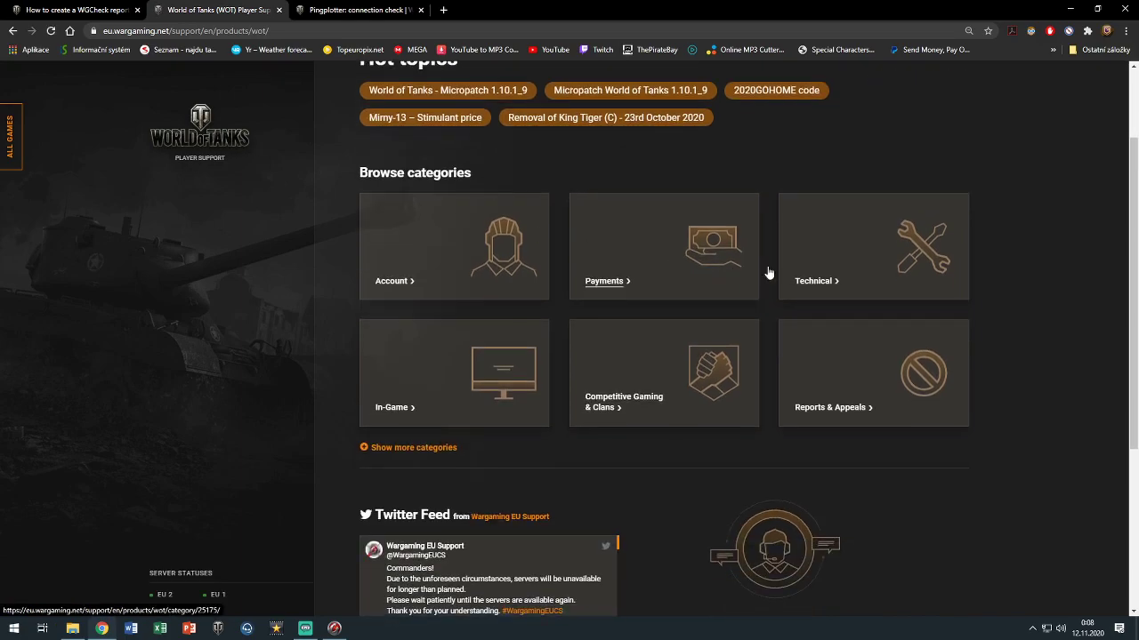
left_click(831, 279)
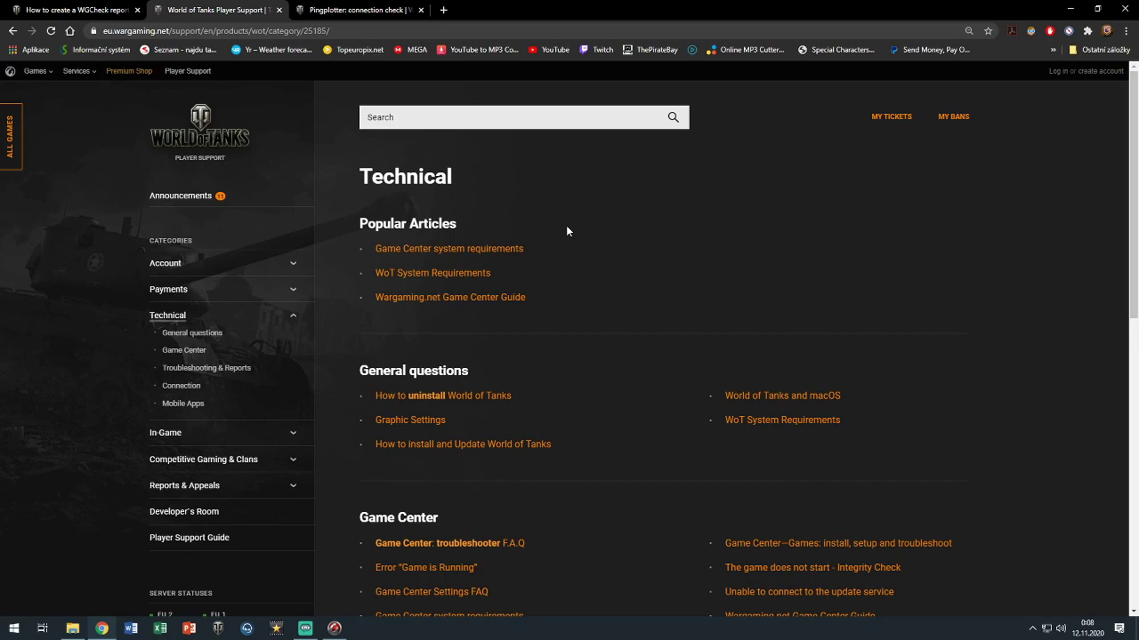
scroll(520, 245, "down", 2)
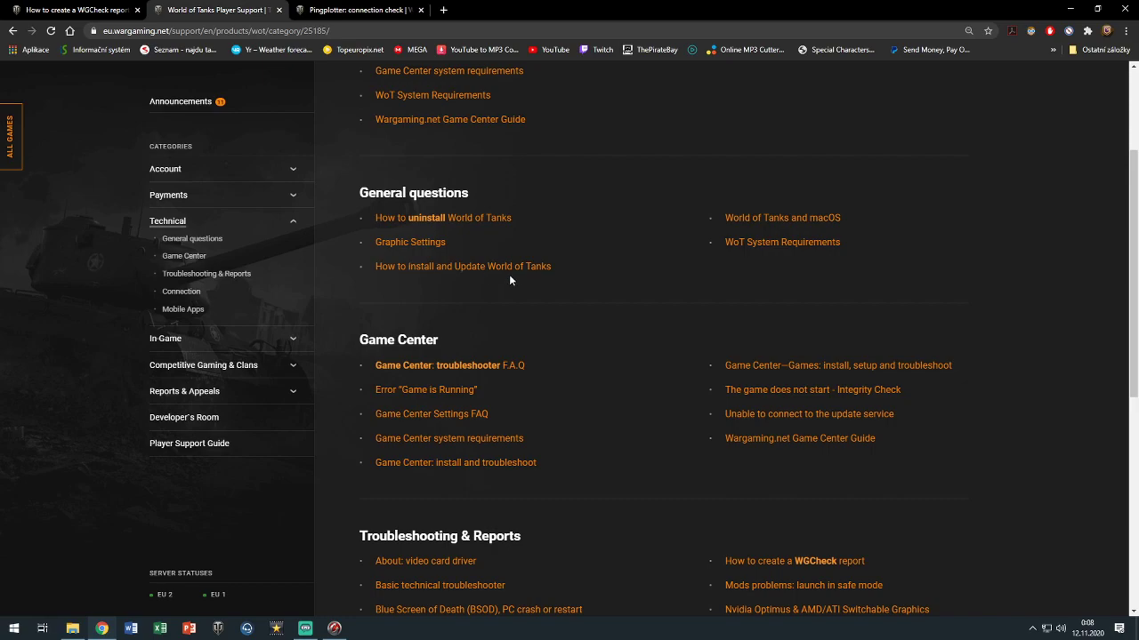
scroll(509, 274, "down", 2)
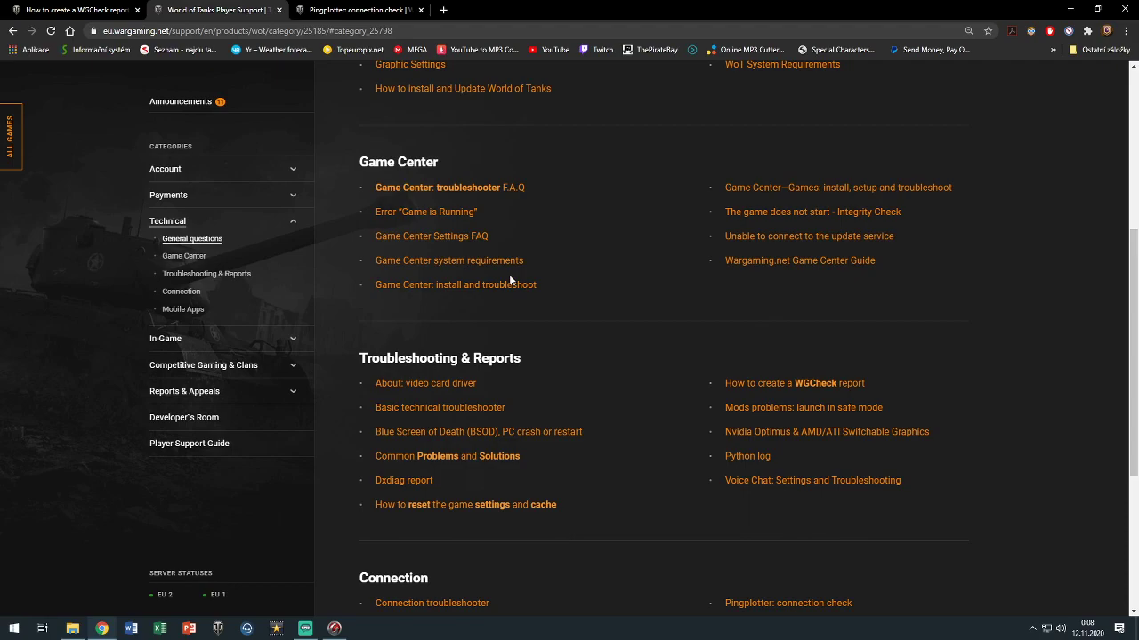
scroll(510, 280, "down", 1)
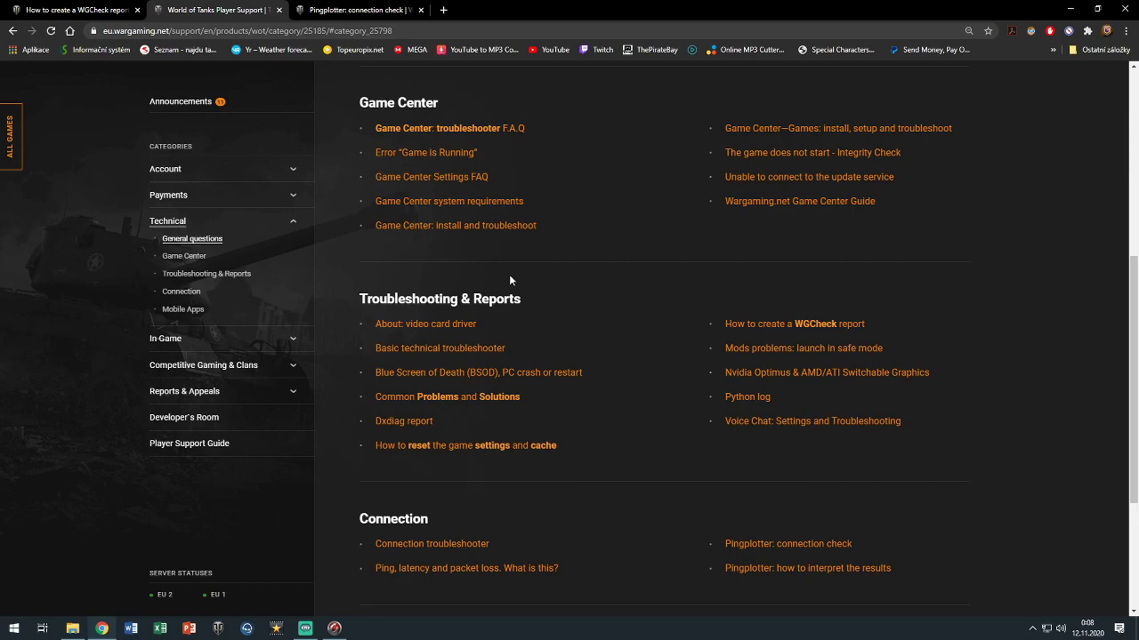
Open the Basic technical troubleshooter article and follow its link through to Contact Support
left_click(448, 348)
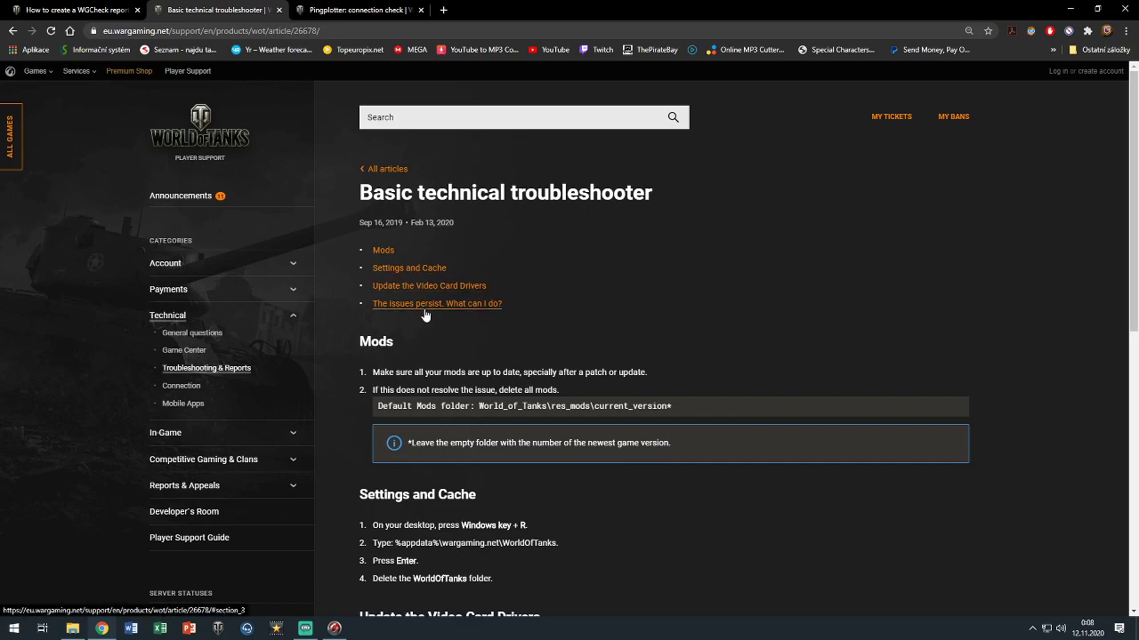
scroll(425, 314, "down", 3)
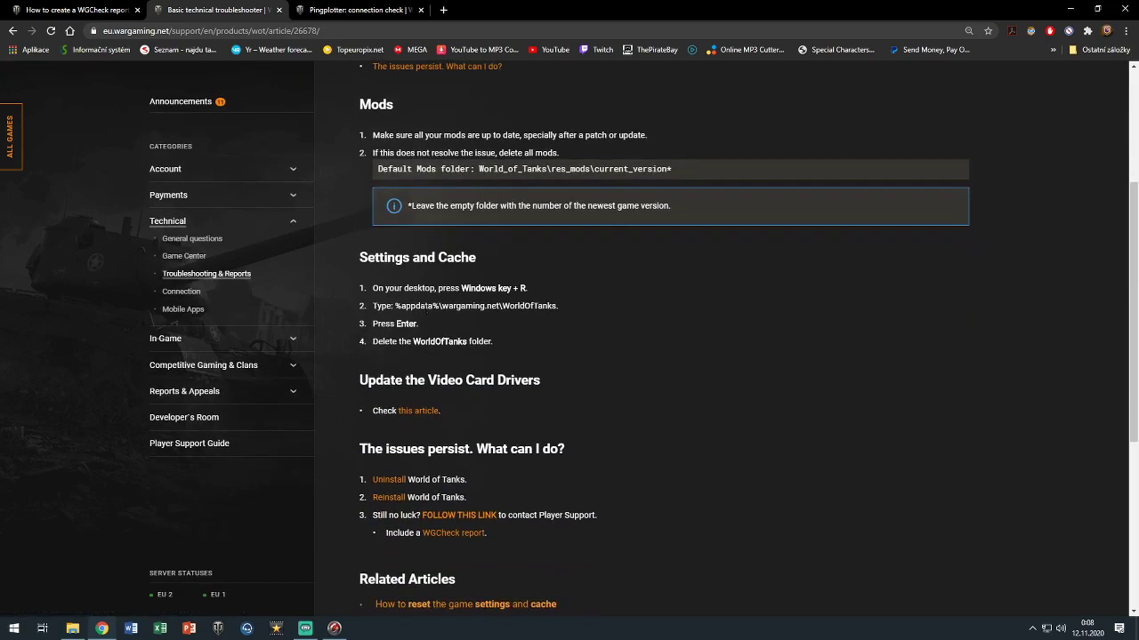
scroll(660, 338, "down", 2)
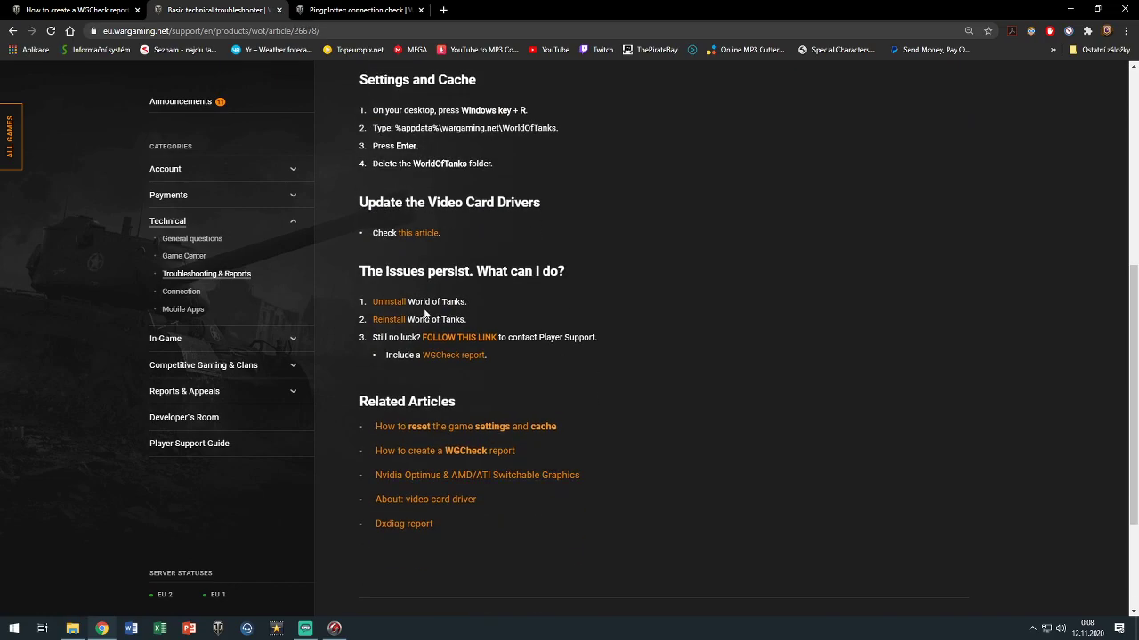
left_click(473, 341)
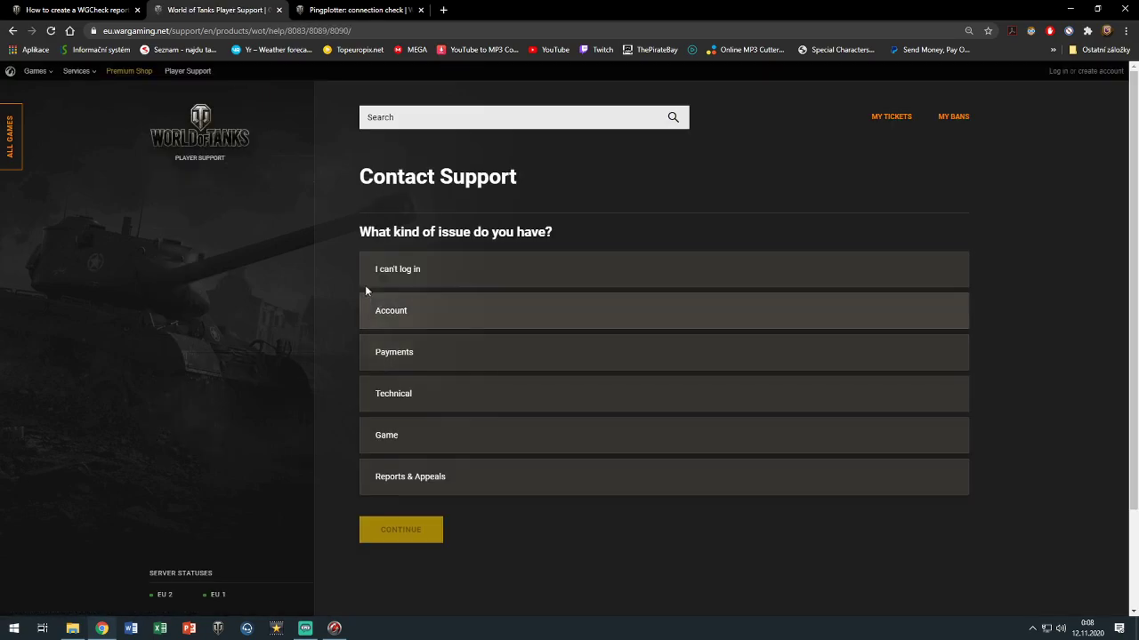
Choose Technical as the issue type and Other as the topic
right_click(323, 227)
left_click(364, 189)
left_click(421, 404)
left_click(400, 533)
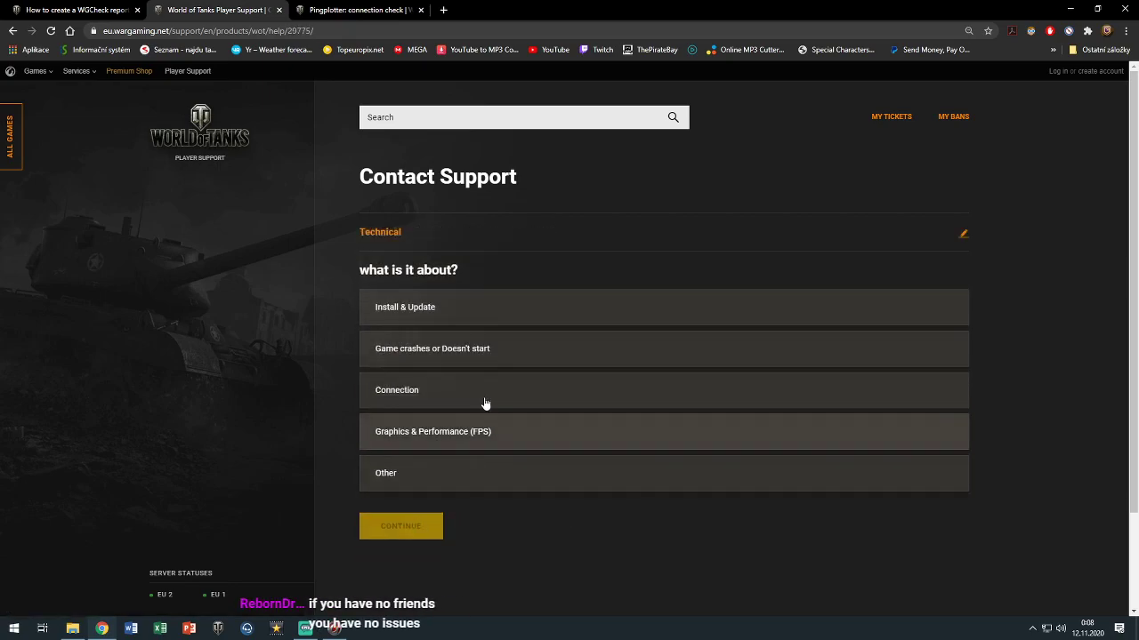
left_click(442, 475)
left_click(405, 527)
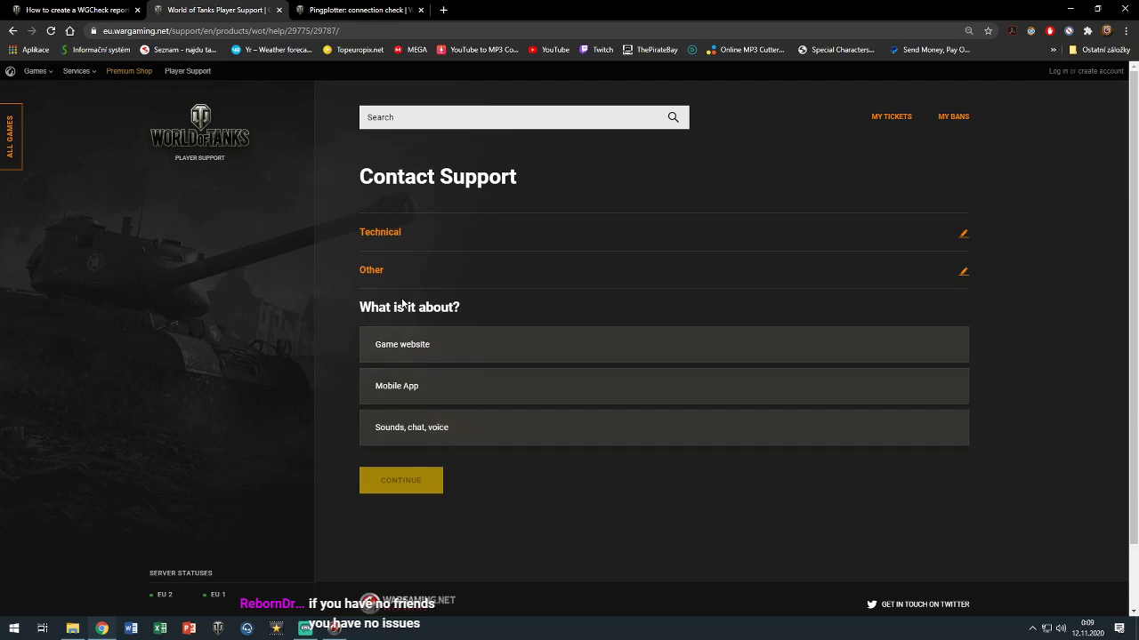
Change the technical topic to Game crashes or Doesn't start and continue
scroll(468, 492, "down", 1)
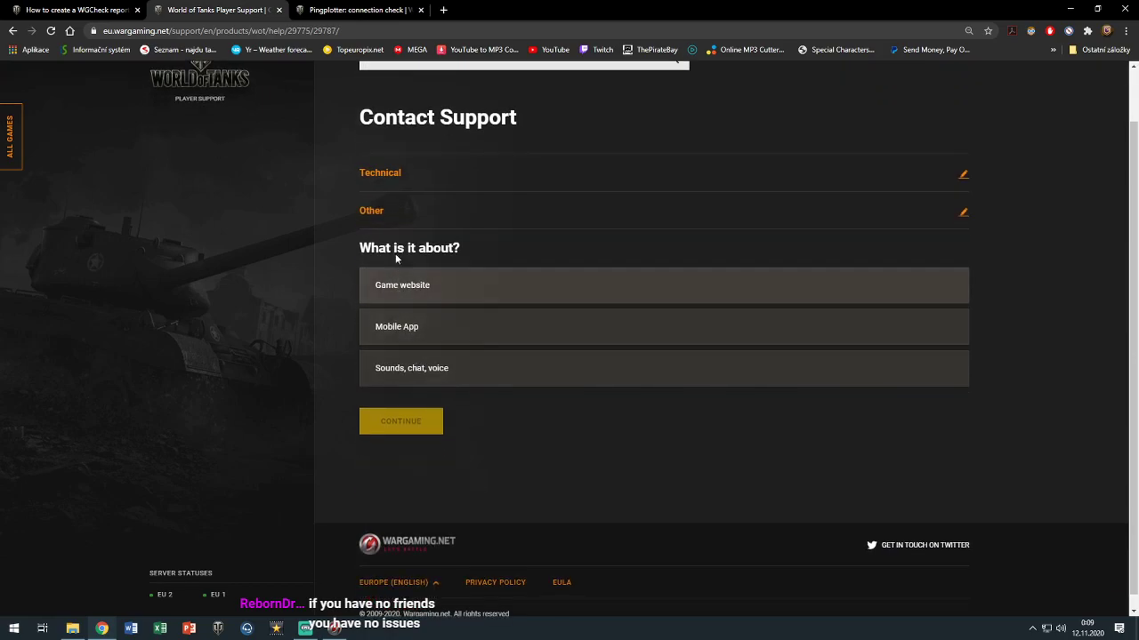
left_click(964, 215)
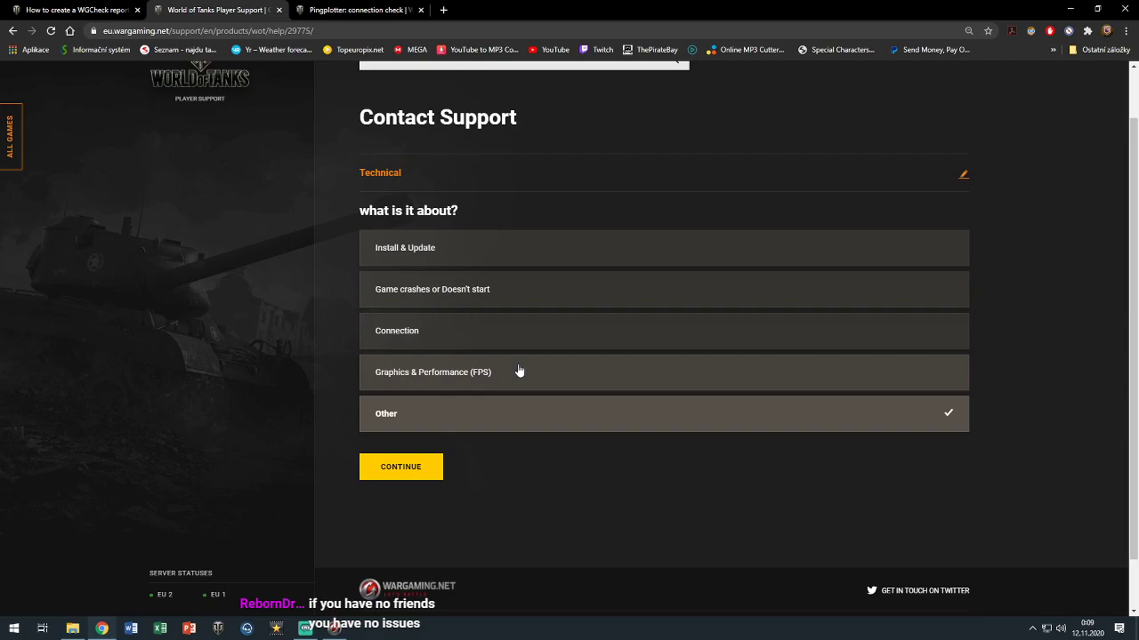
left_click(466, 294)
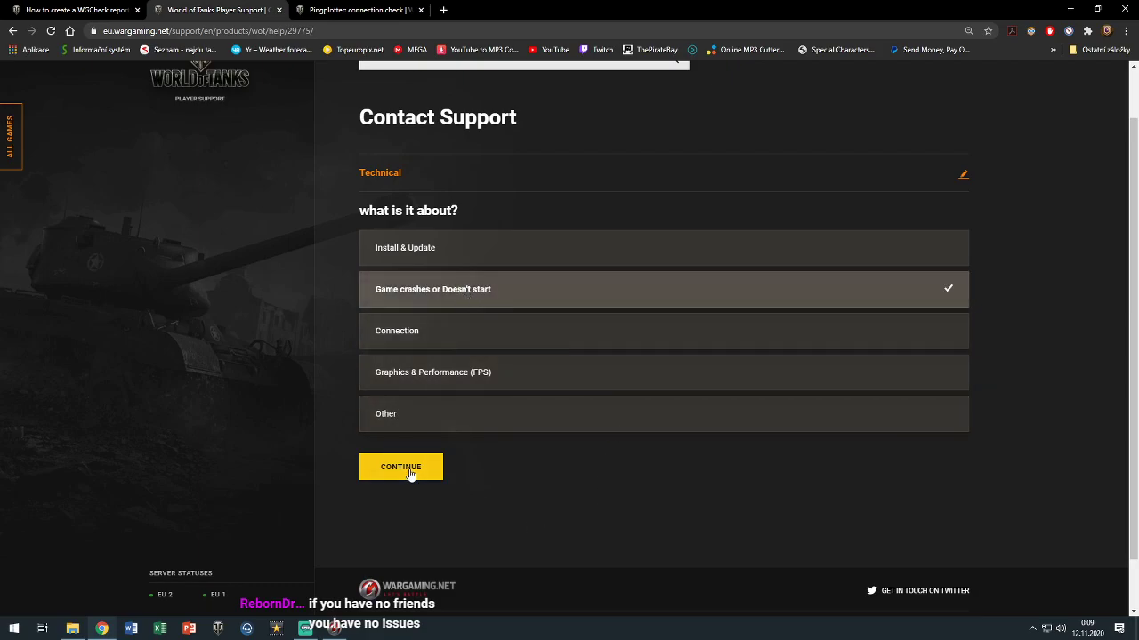
left_click(409, 471)
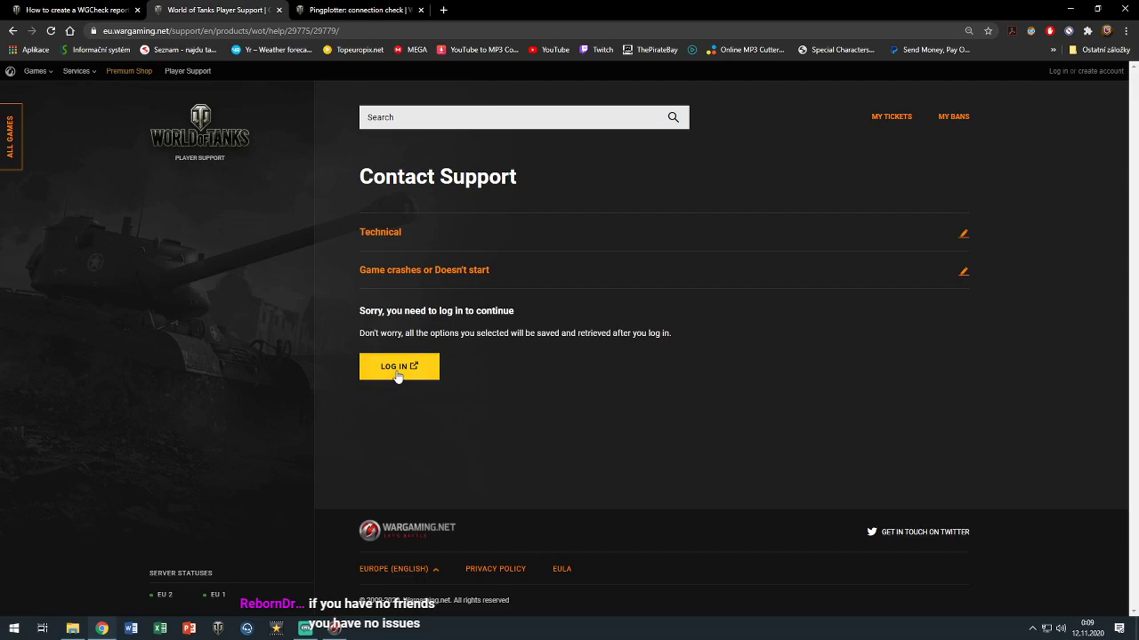
Try logging in to continue the request, then return to the Contact Support page
left_click(398, 376)
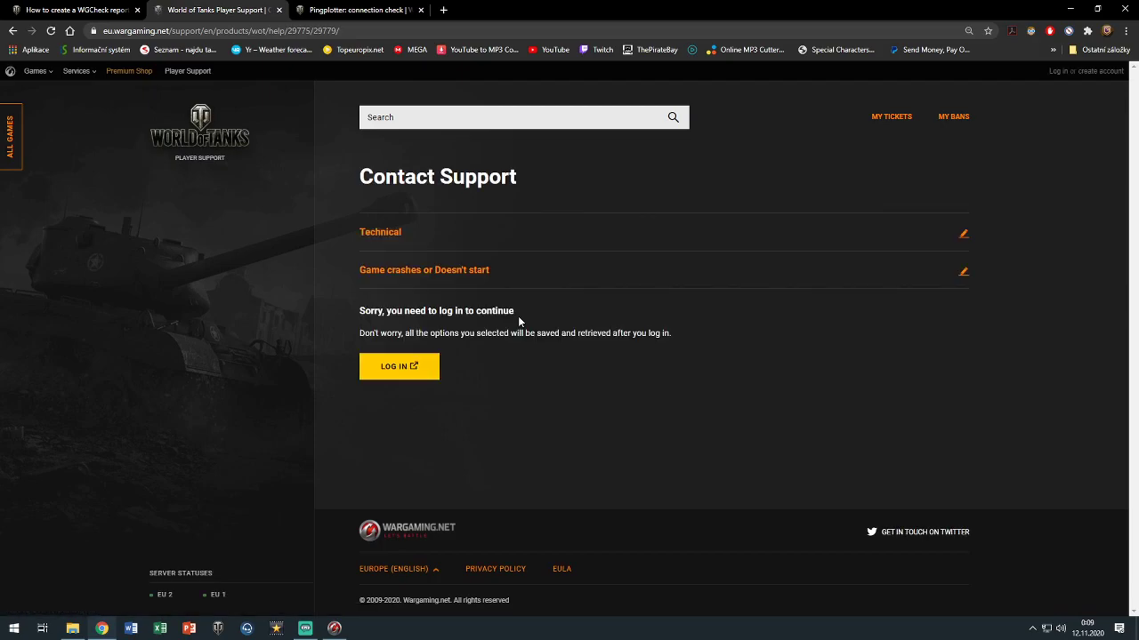
left_click(371, 366)
left_click(1054, 75)
In a new tab, open the World of Tanks site and choose My Clan from the account menu
left_click(443, 10)
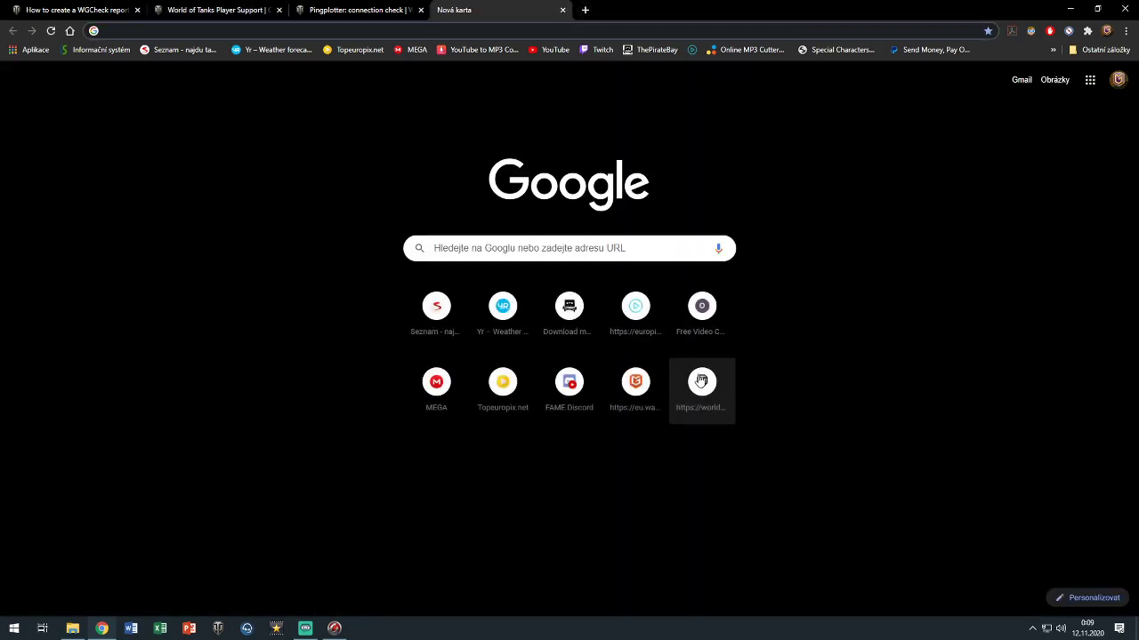
left_click(702, 384)
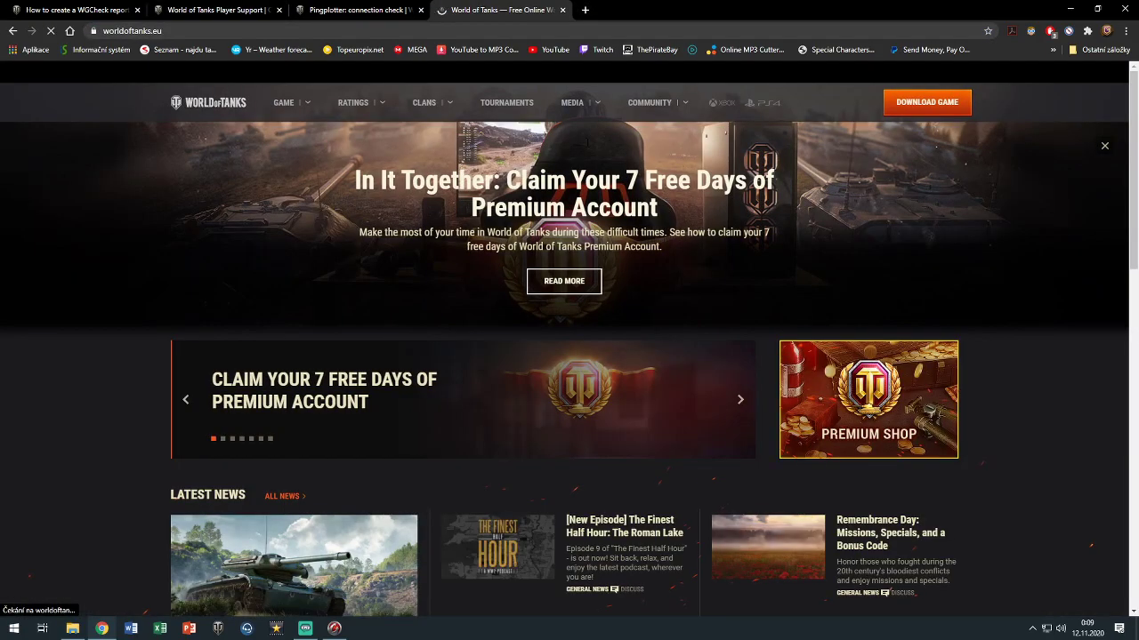
left_click(1079, 80)
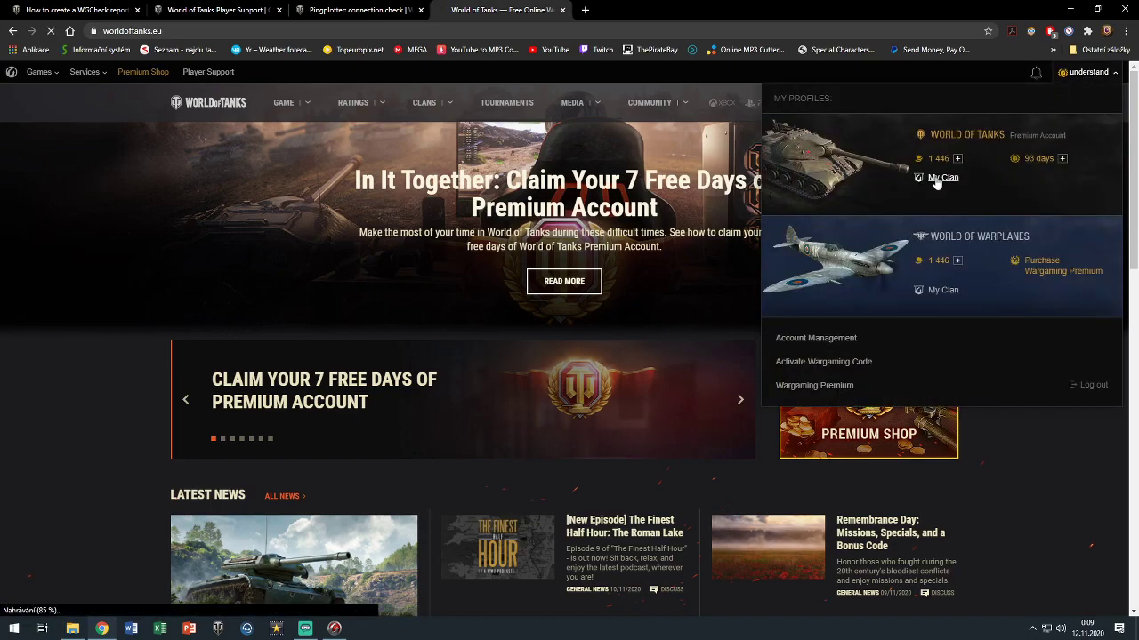
left_click(941, 178)
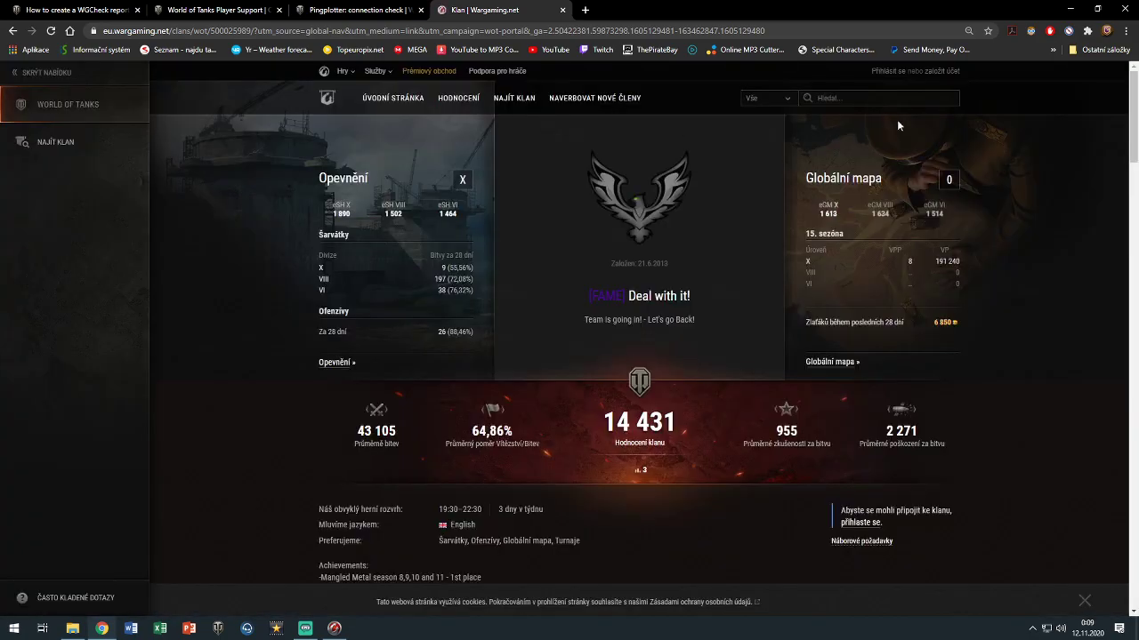
Log in to view the clan page, then switch back to the Pingplotter and player support tabs
left_click(887, 71)
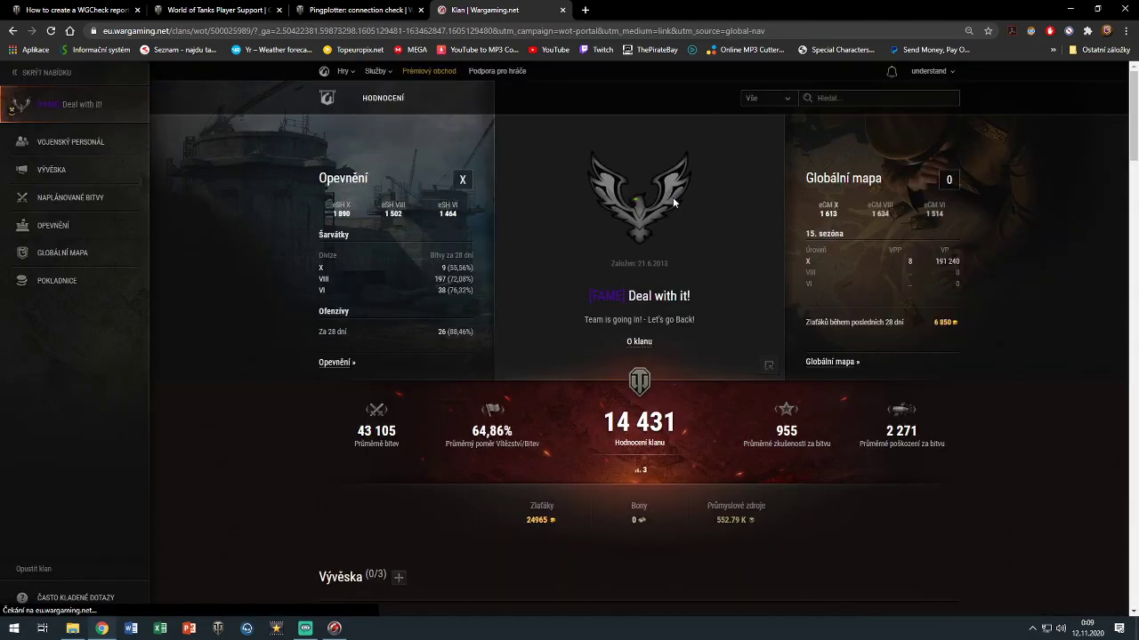
scroll(711, 216, "down", 8)
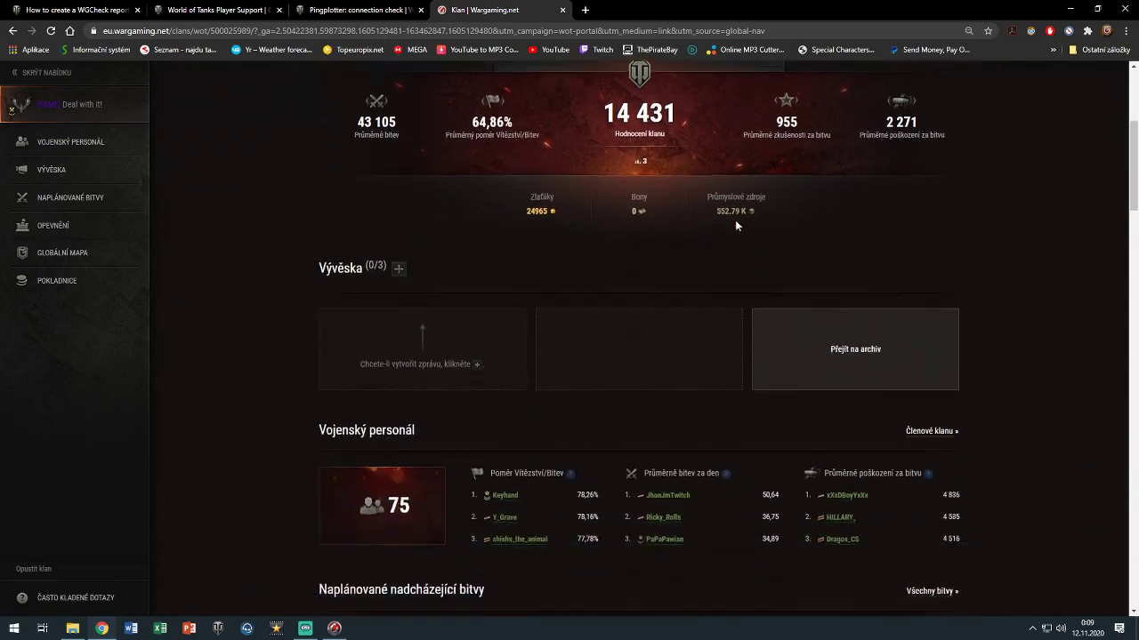
scroll(699, 213, "up", 5)
scroll(681, 213, "up", 3)
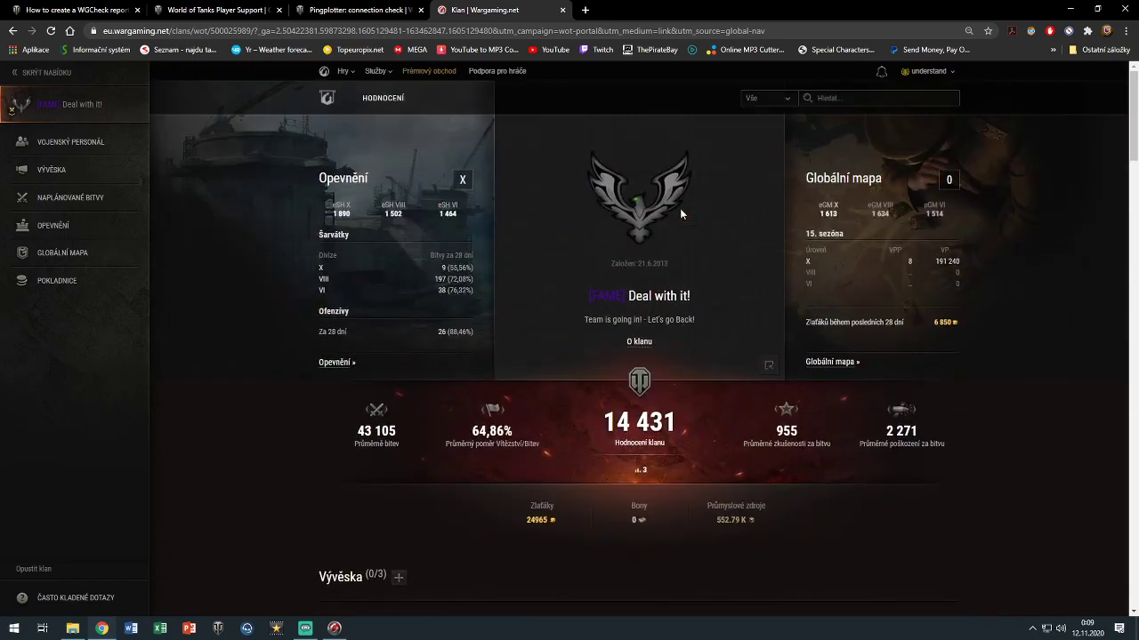
left_click(374, 10)
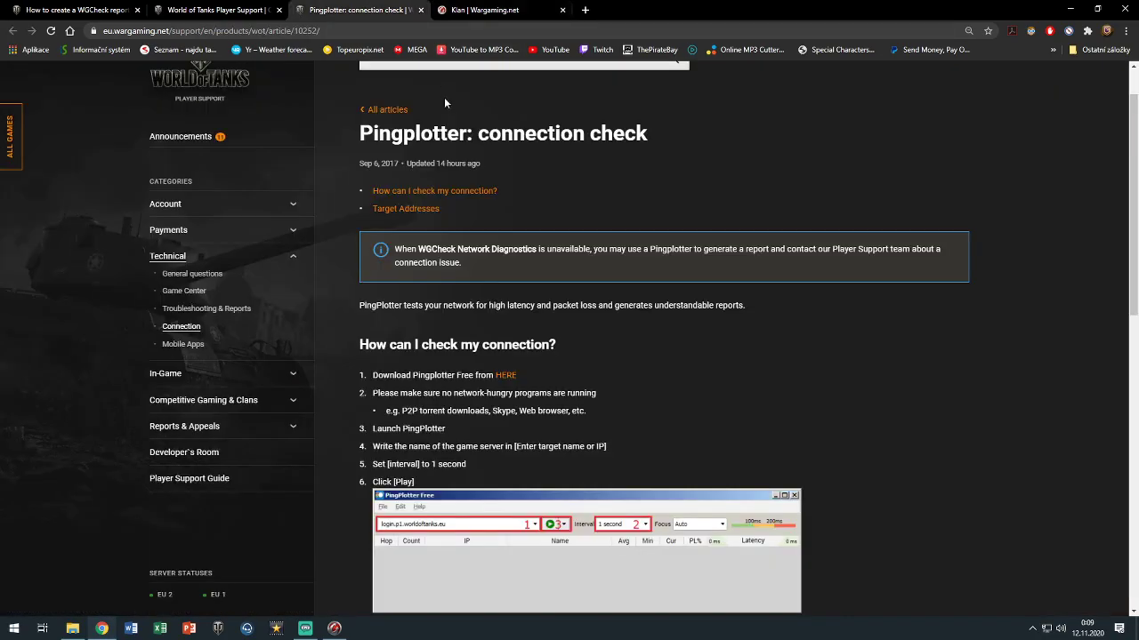
left_click(211, 7)
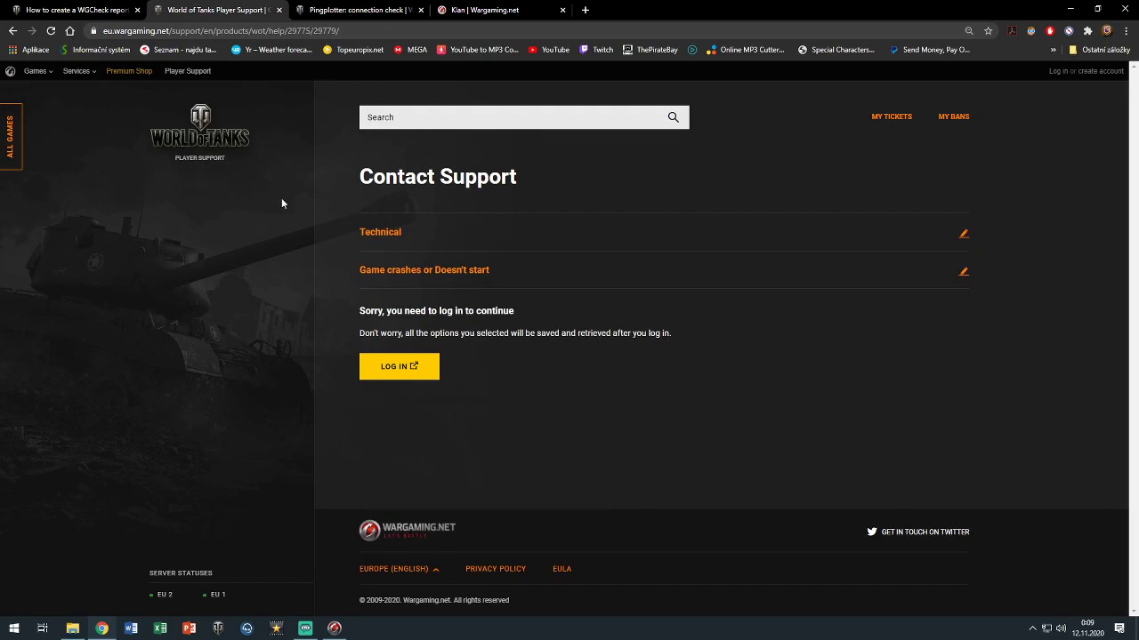
left_click(435, 377)
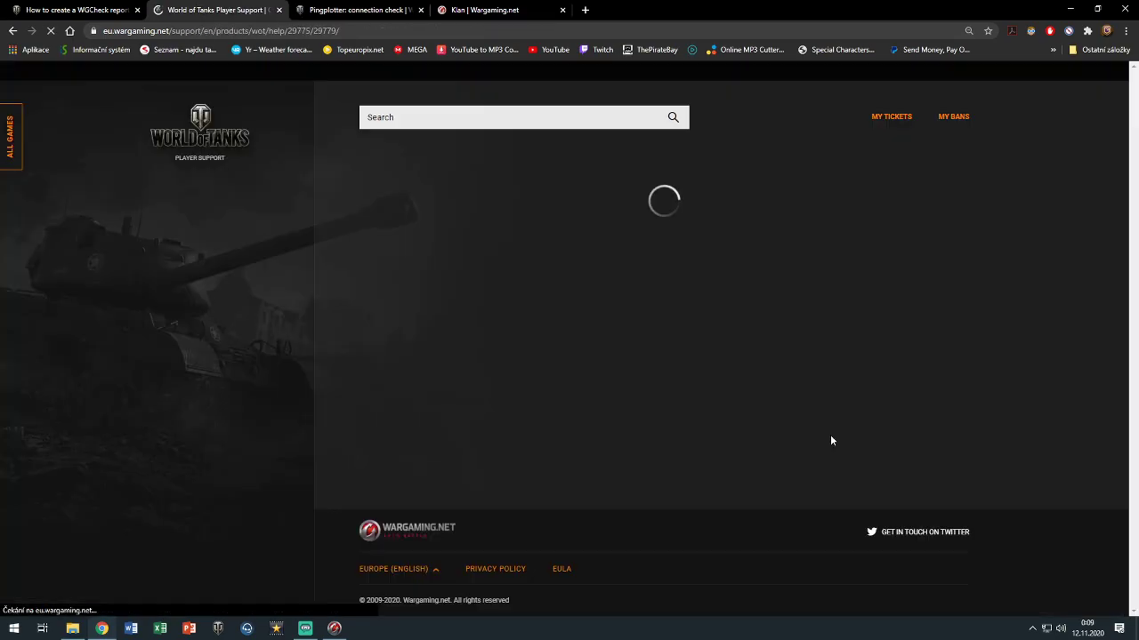
left_click(402, 369)
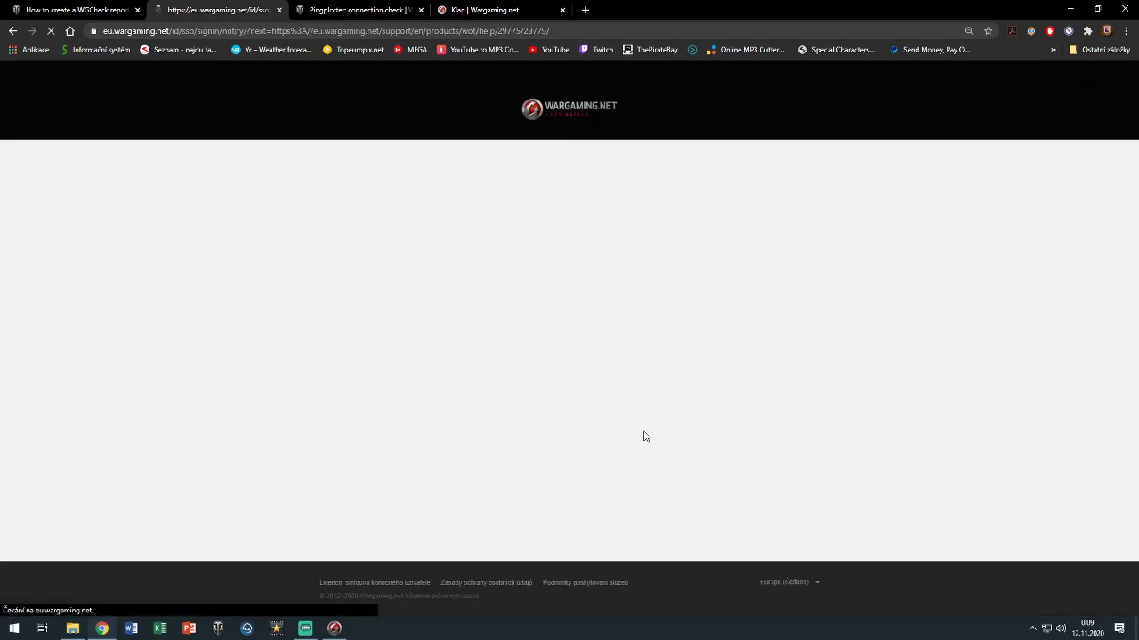
left_click(415, 370)
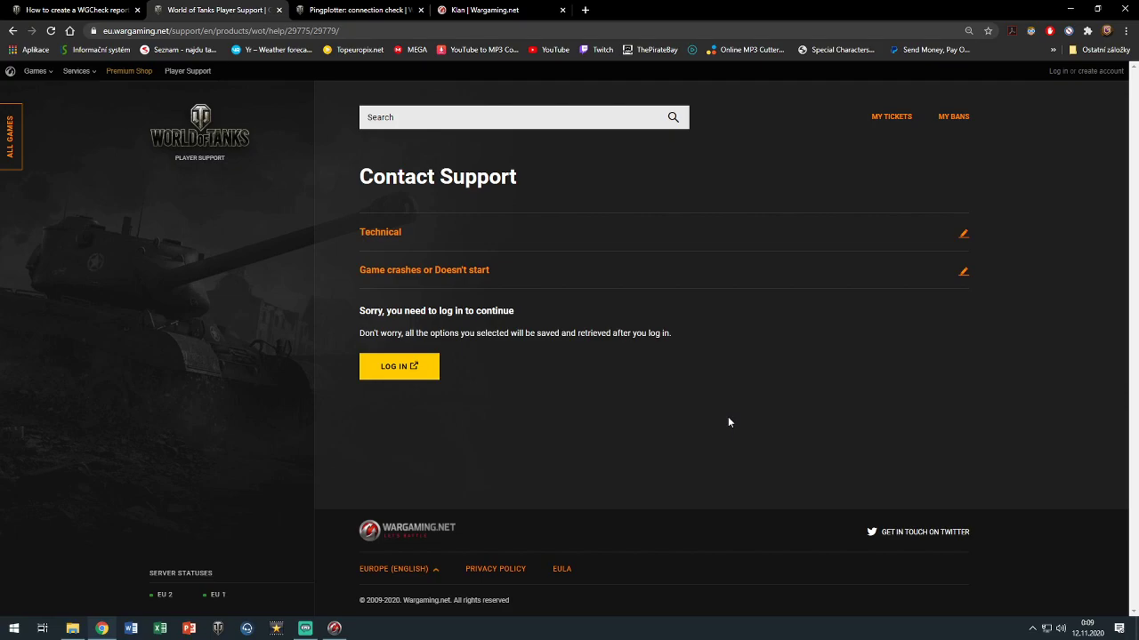
left_click(402, 365)
left_click(425, 375)
Search 'tankreward' in a new tab, open the Tank Rewards site and start signing in
left_click(588, 9)
type("tan")
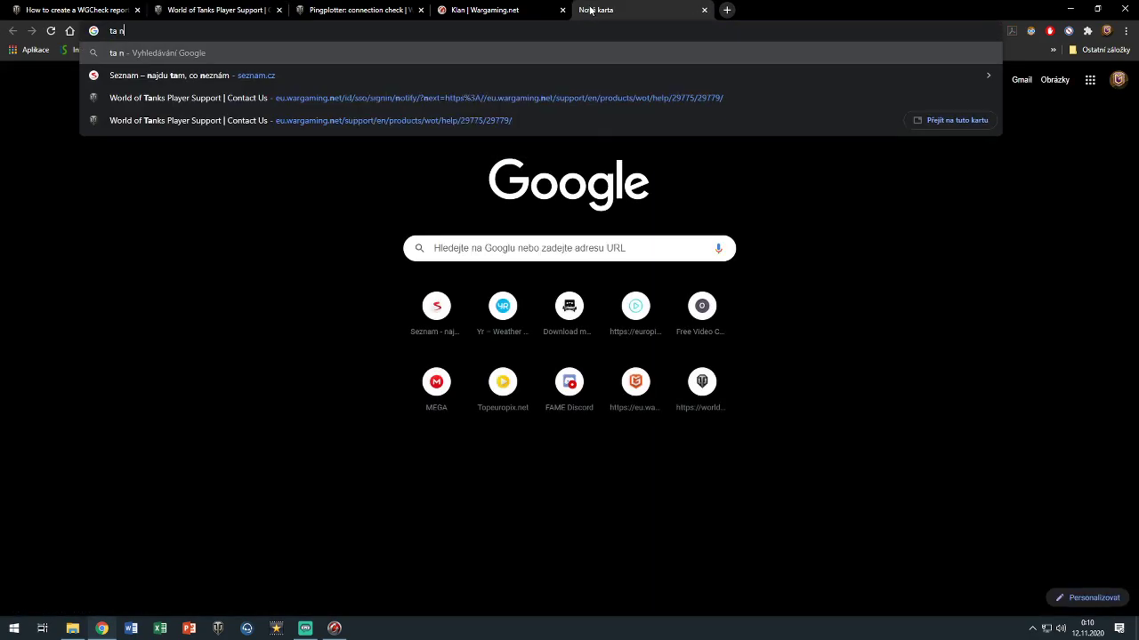
type("krew")
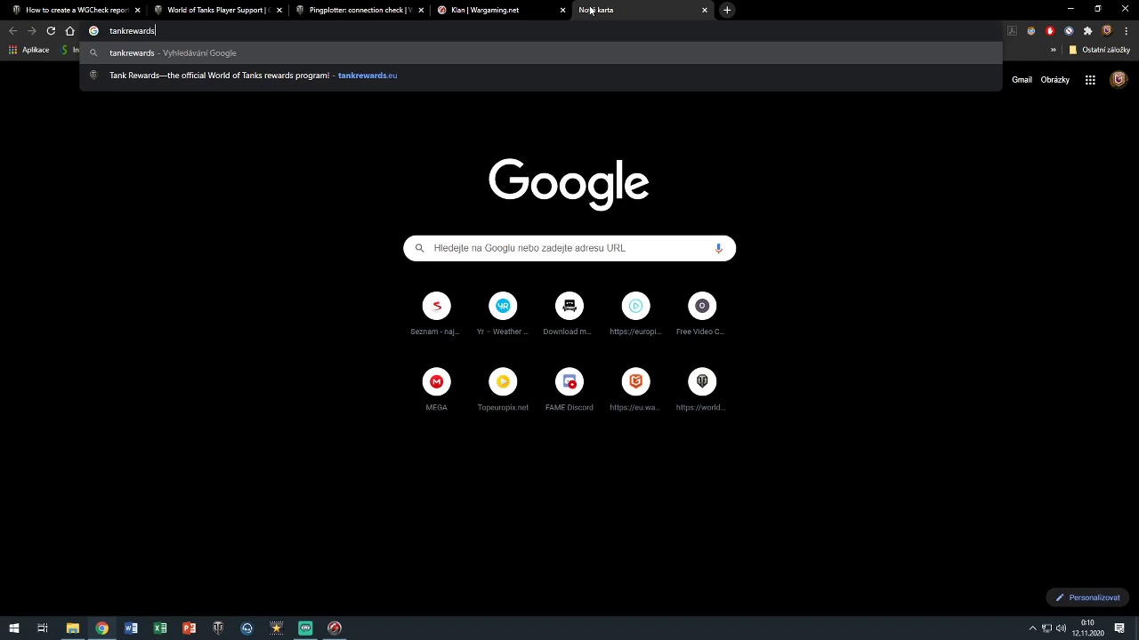
type("ard")
key("Return")
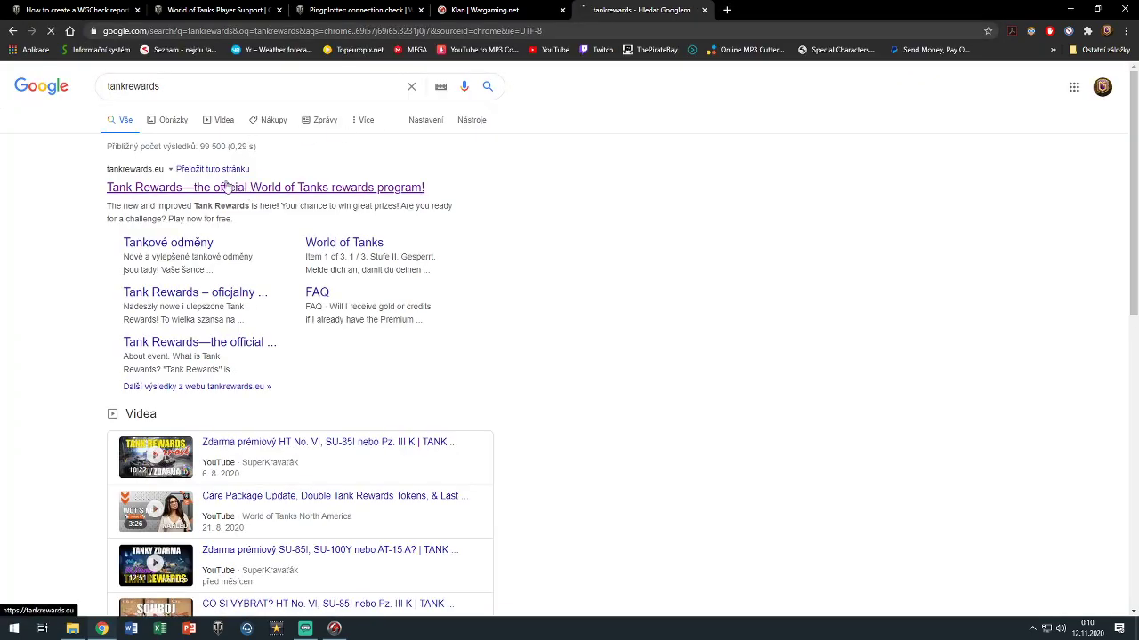
left_click(224, 185)
left_click(213, 9)
left_click(629, 9)
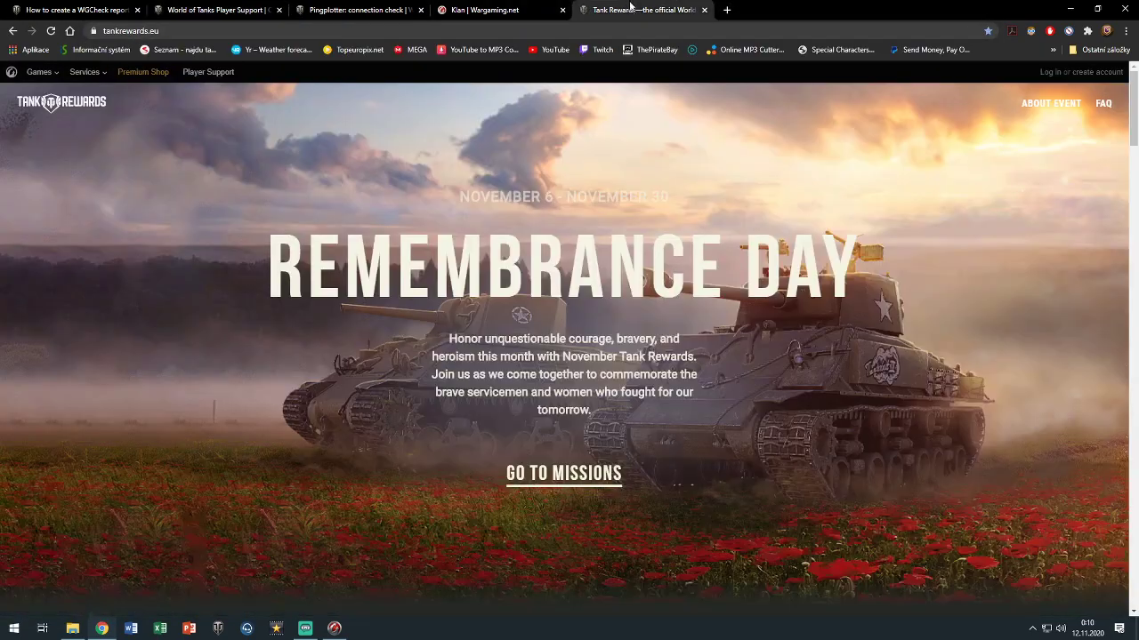
left_click(564, 473)
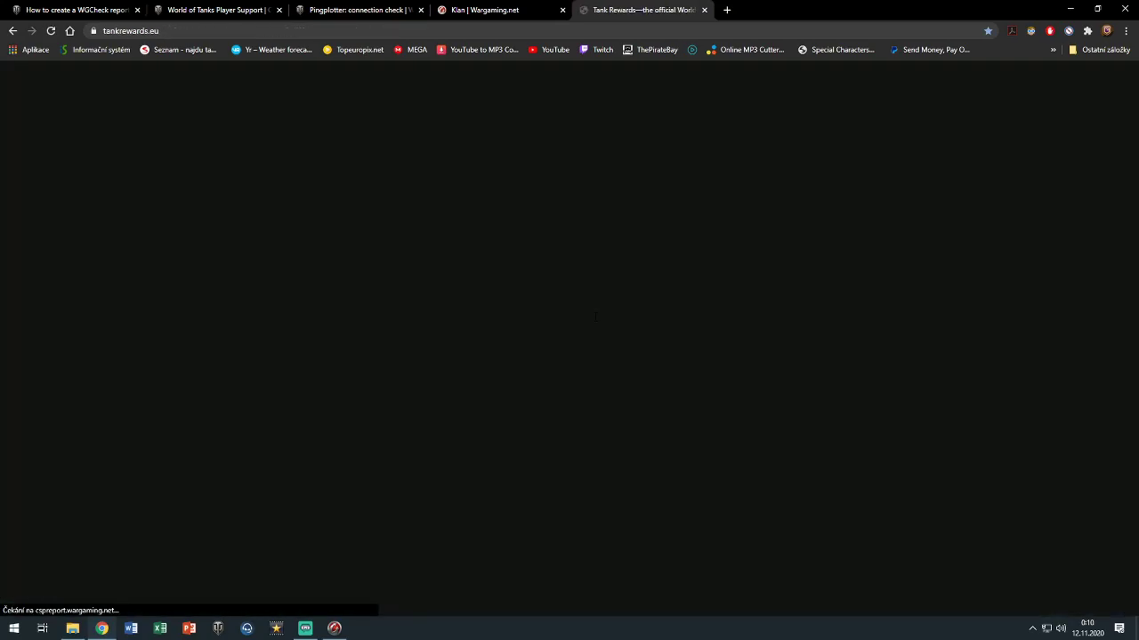
Back on Contact Support, retry the support sign-in, then bring the running WGCheck diagnostics forward
scroll(595, 317, "up", 6)
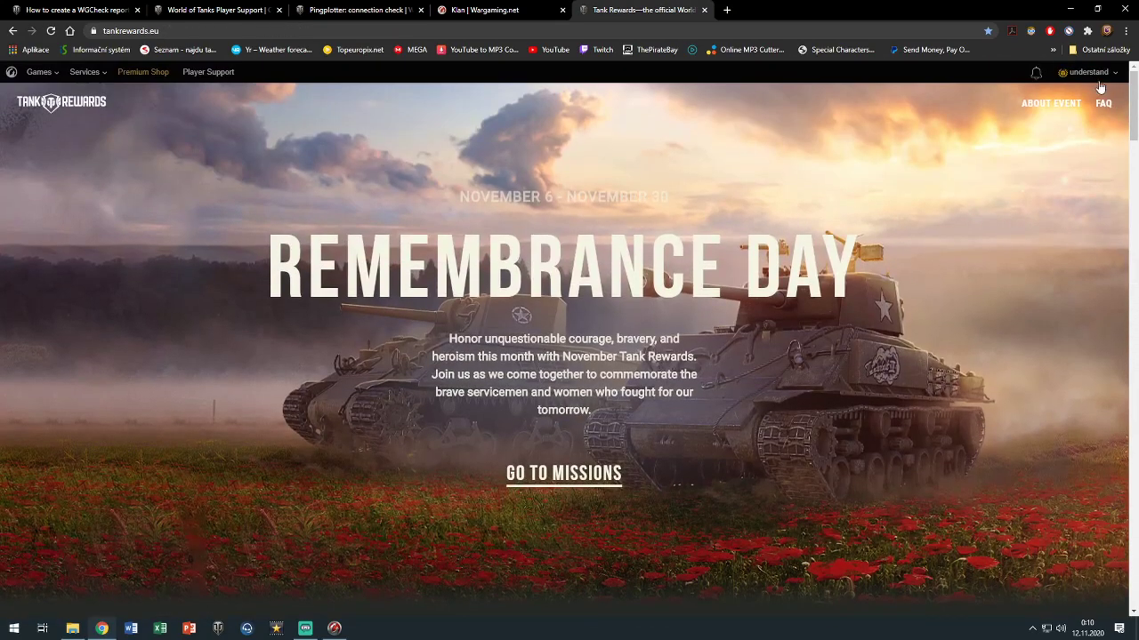
scroll(649, 271, "down", 4)
scroll(649, 272, "down", 2)
left_click(356, 10)
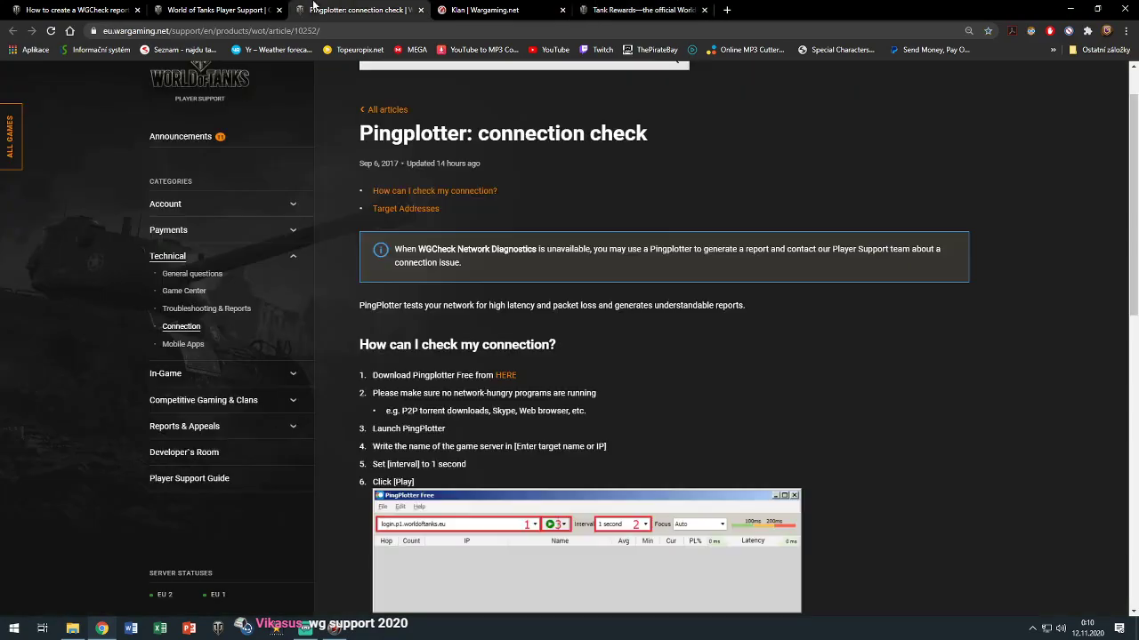
left_click(243, 9)
left_click(416, 373)
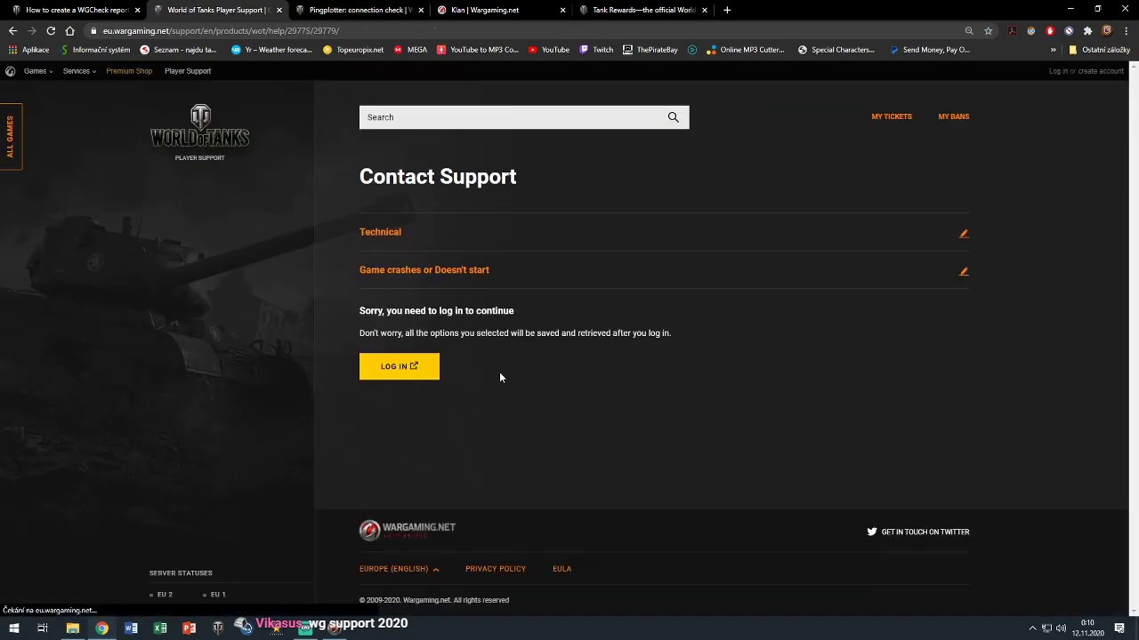
left_click(411, 370)
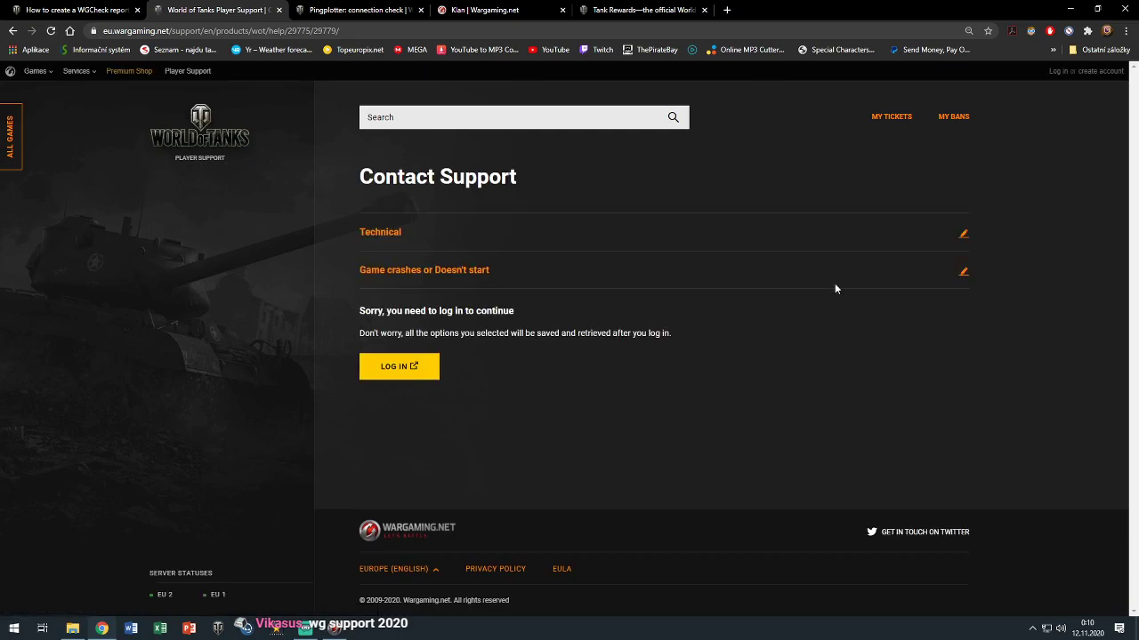
left_click(1059, 78)
left_click(334, 629)
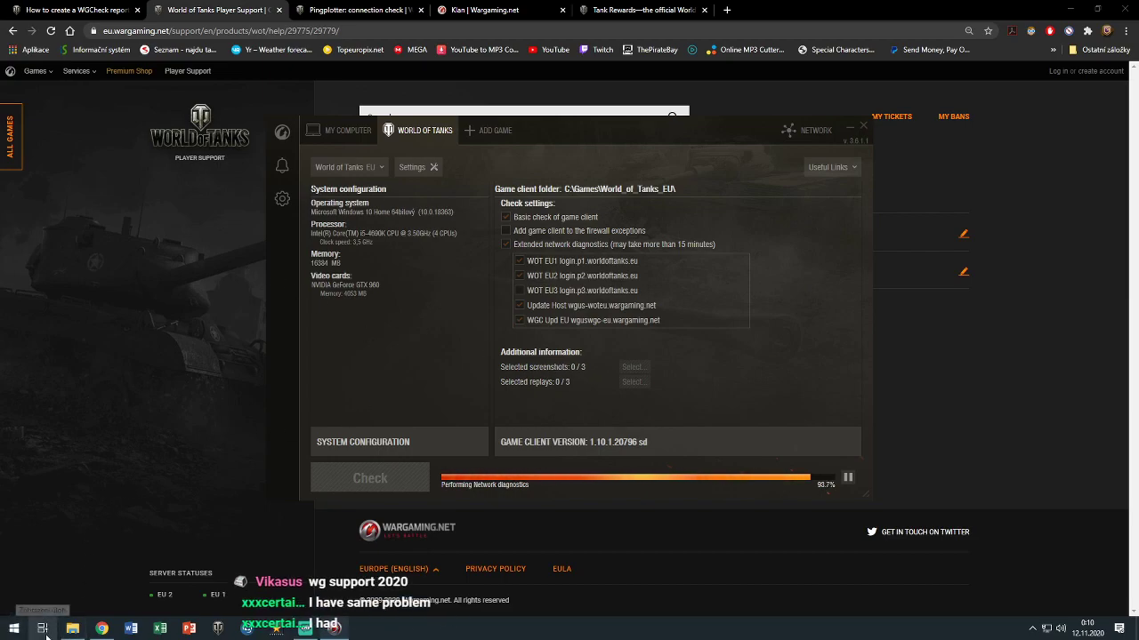
Launch Internet Explorer from a Start search for 'inter' and close its promotion page
left_click(12, 629)
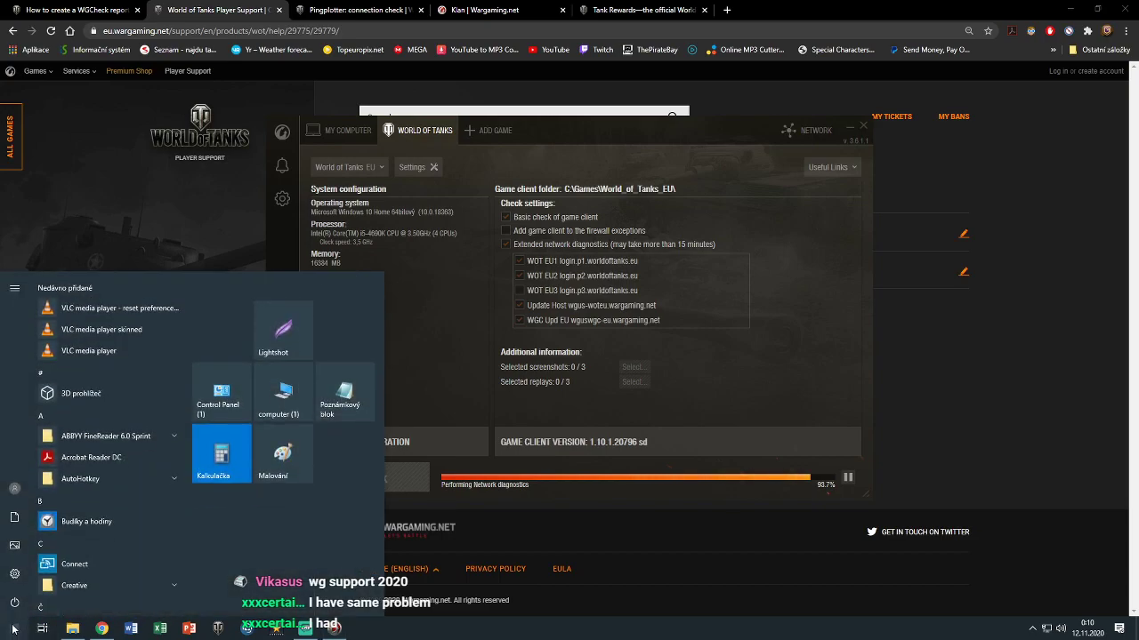
type("inter")
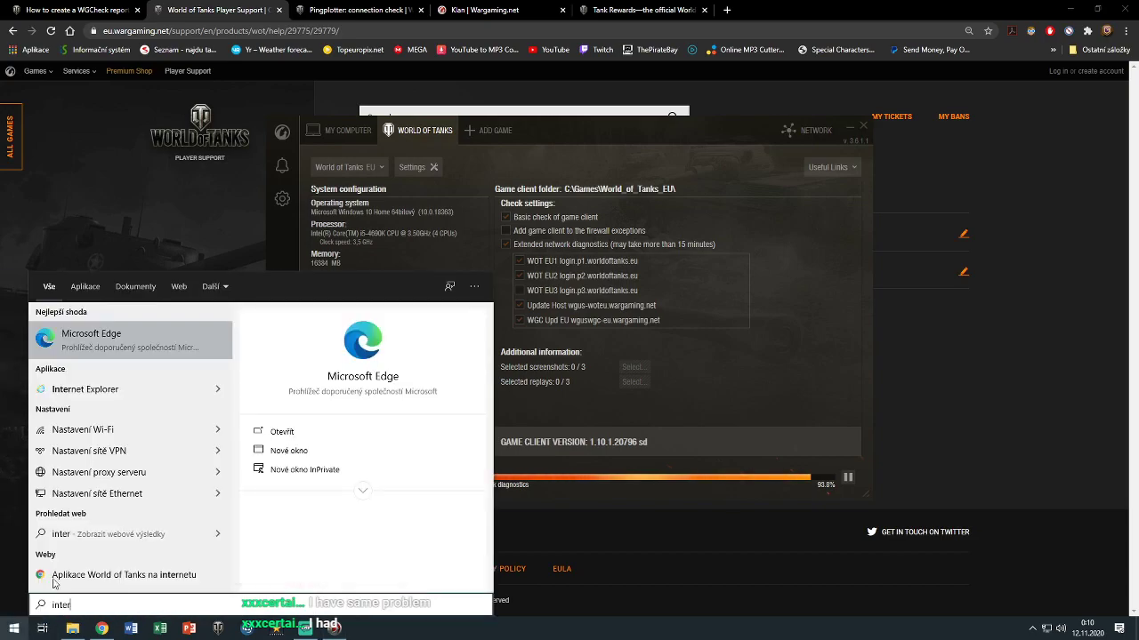
left_click(92, 384)
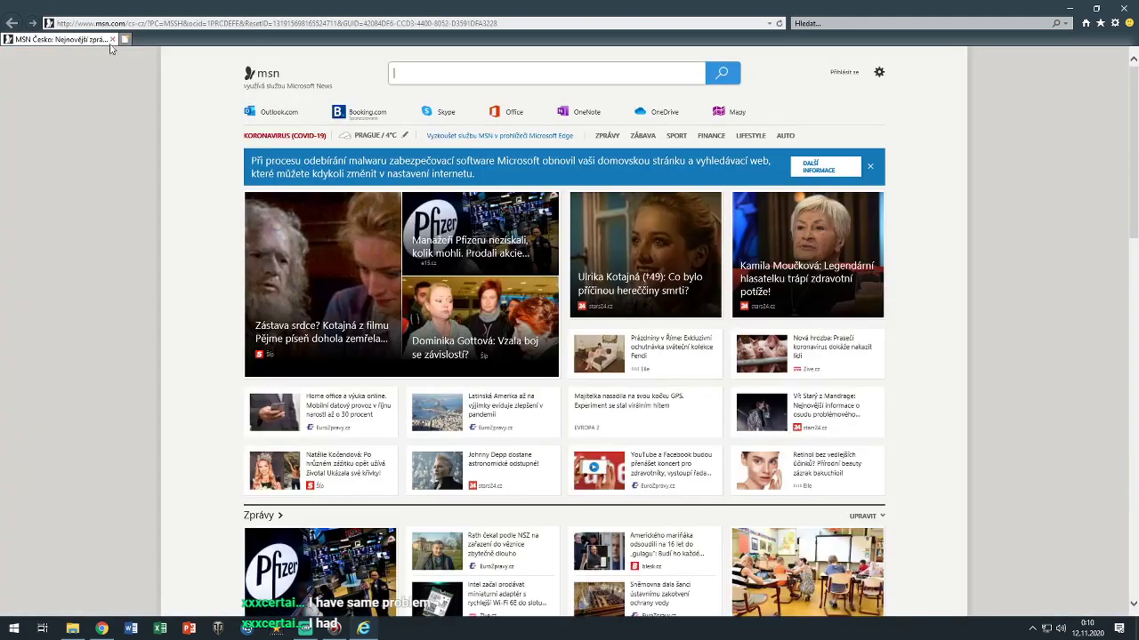
left_click(159, 23)
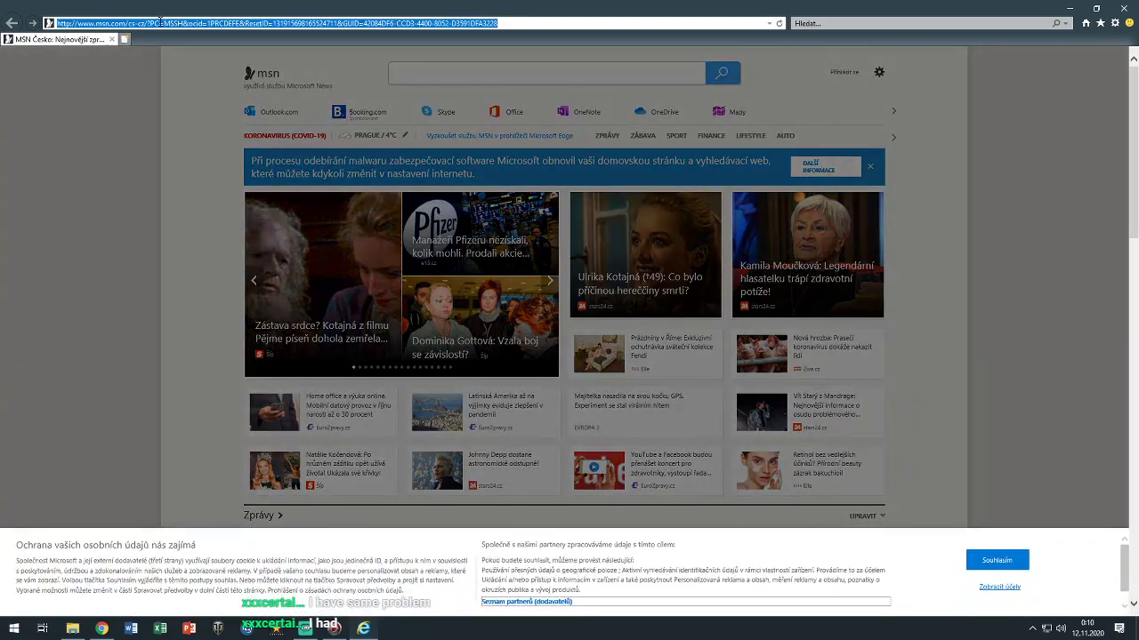
Go to google.com, accept cookies, search 'wot' and open the worldoftanks.eu result
type("google.com")
key("Return")
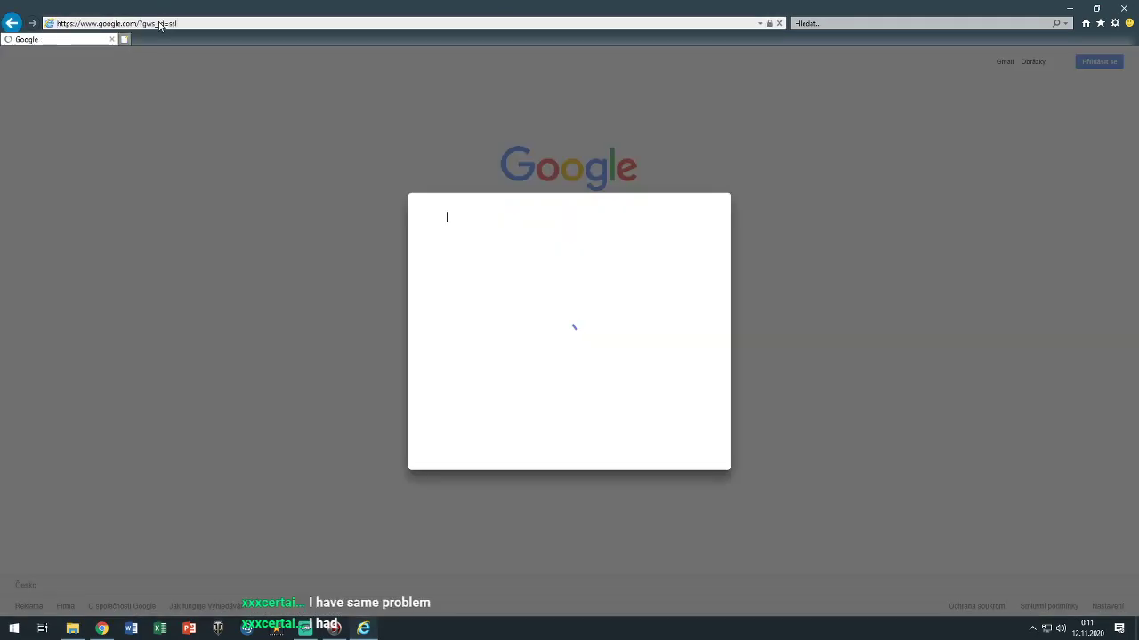
left_click(685, 453)
type("wot")
key("Return")
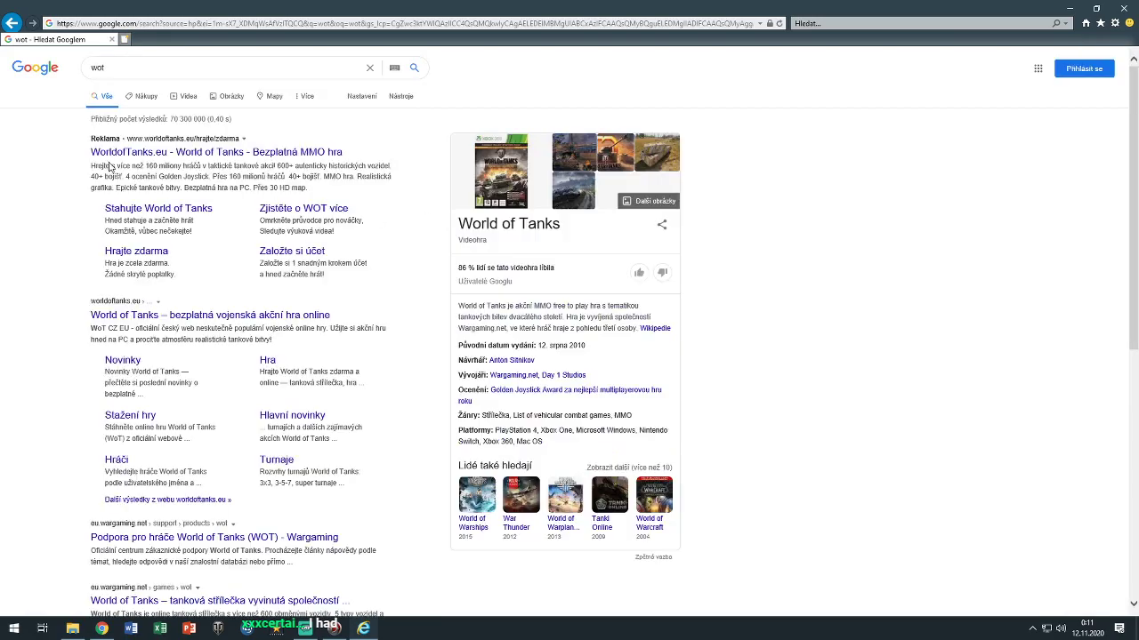
left_click(153, 317)
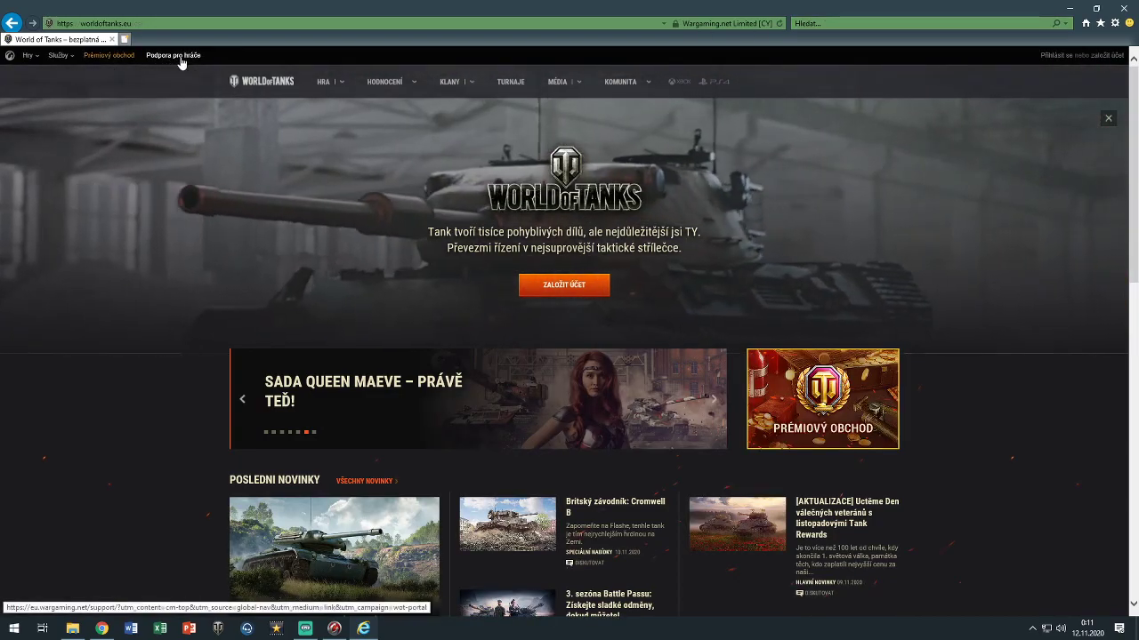
Open World of Tanks player support, switch it to English and enter the Technical category
left_click(180, 59)
scroll(676, 374, "down", 3)
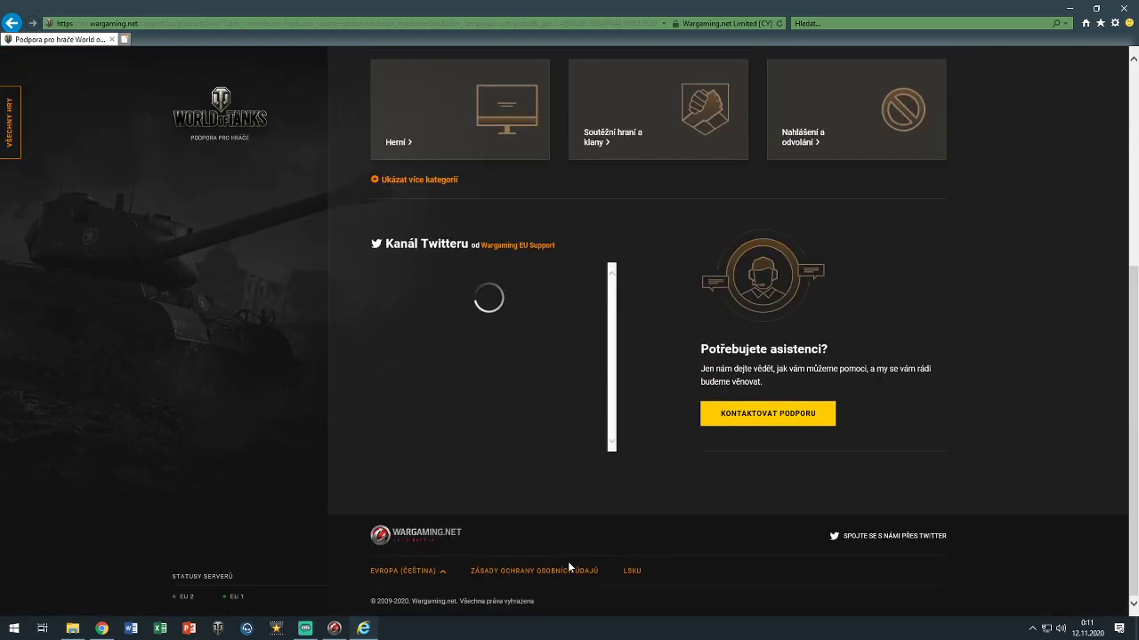
left_click(429, 575)
left_click(523, 420)
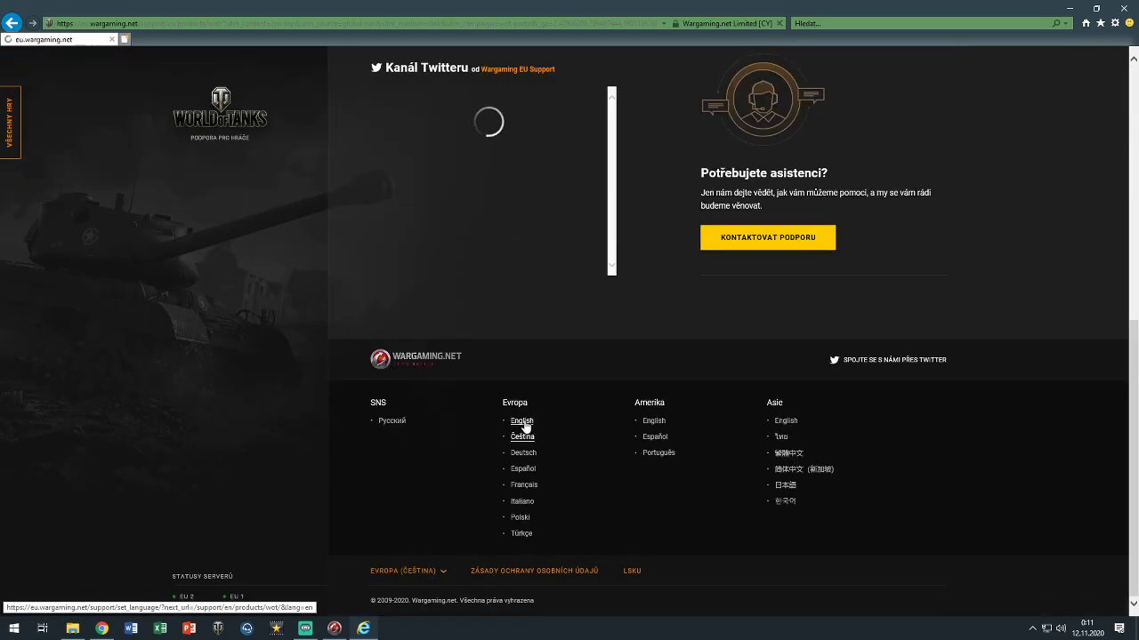
left_click(892, 352)
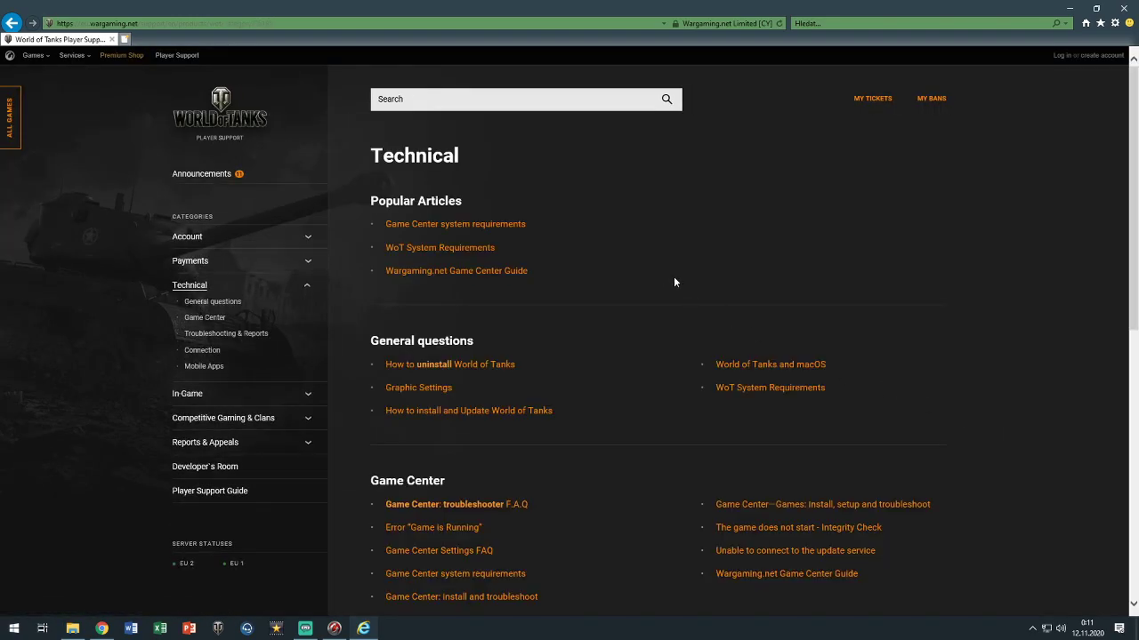
Open Common Problems and Solutions and read down to the Related Articles section
scroll(604, 300, "down", 2)
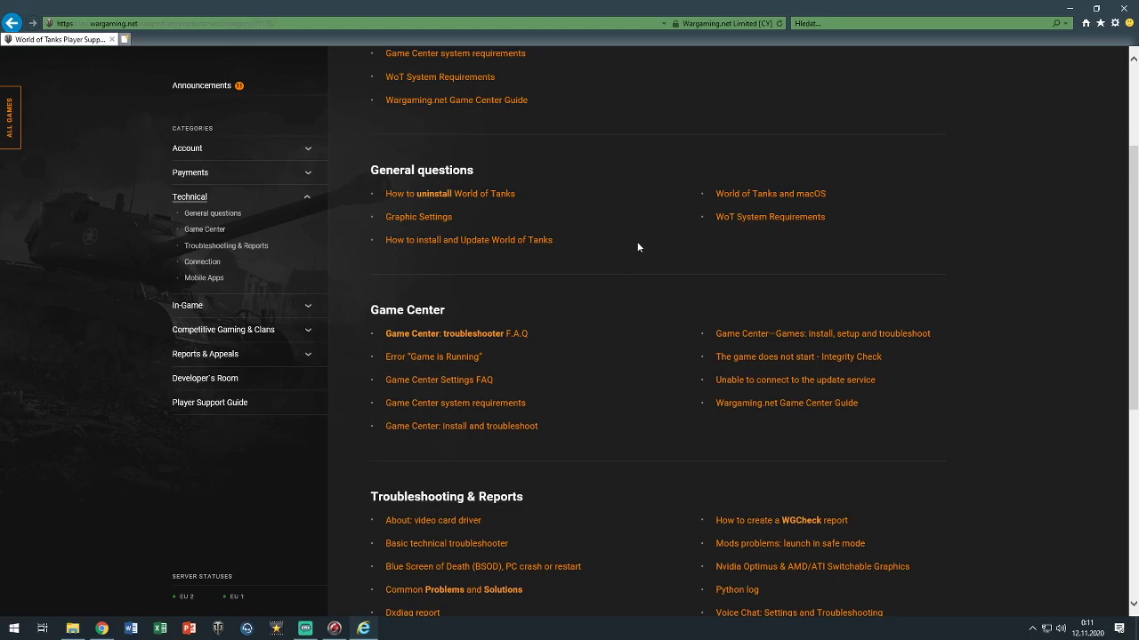
scroll(528, 412, "down", 1)
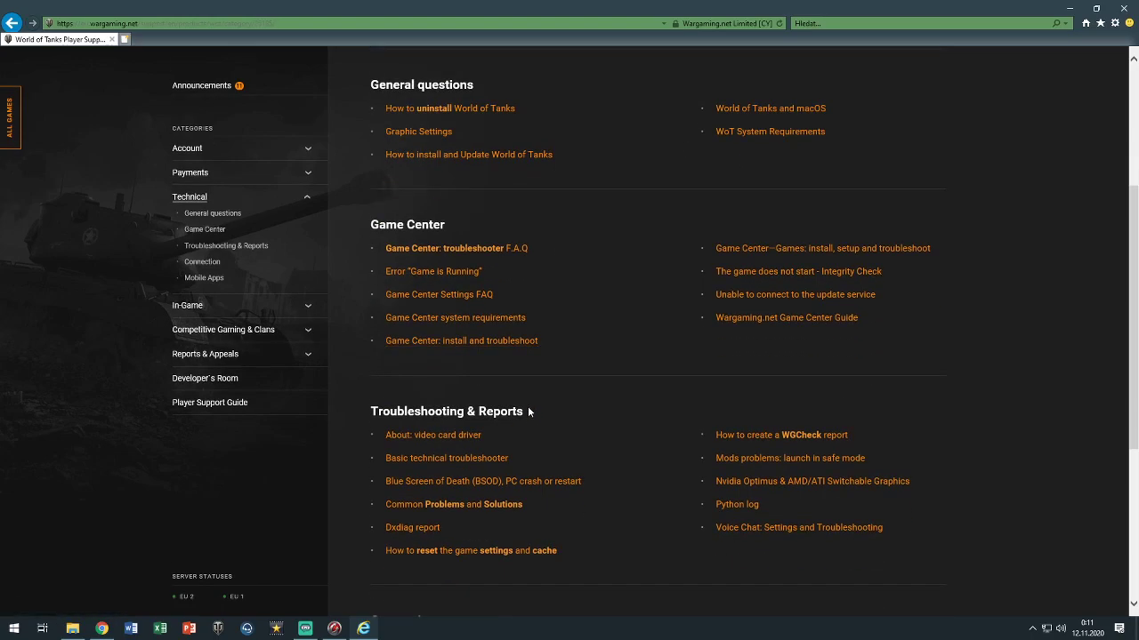
scroll(528, 407, "up", 4)
scroll(527, 408, "down", 3)
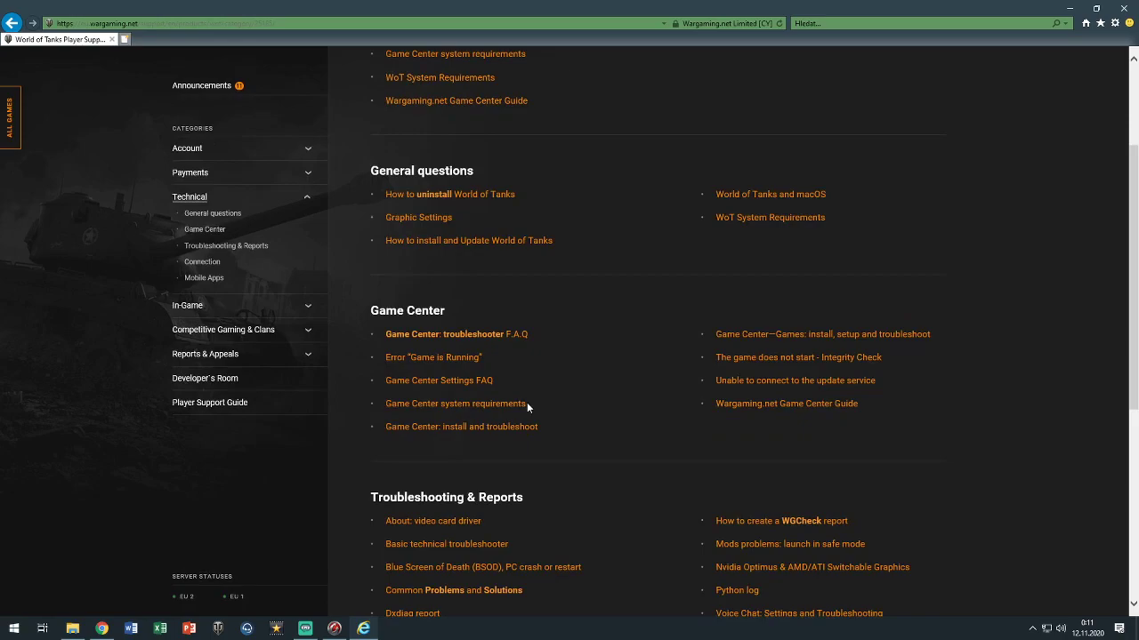
scroll(526, 403, "down", 2)
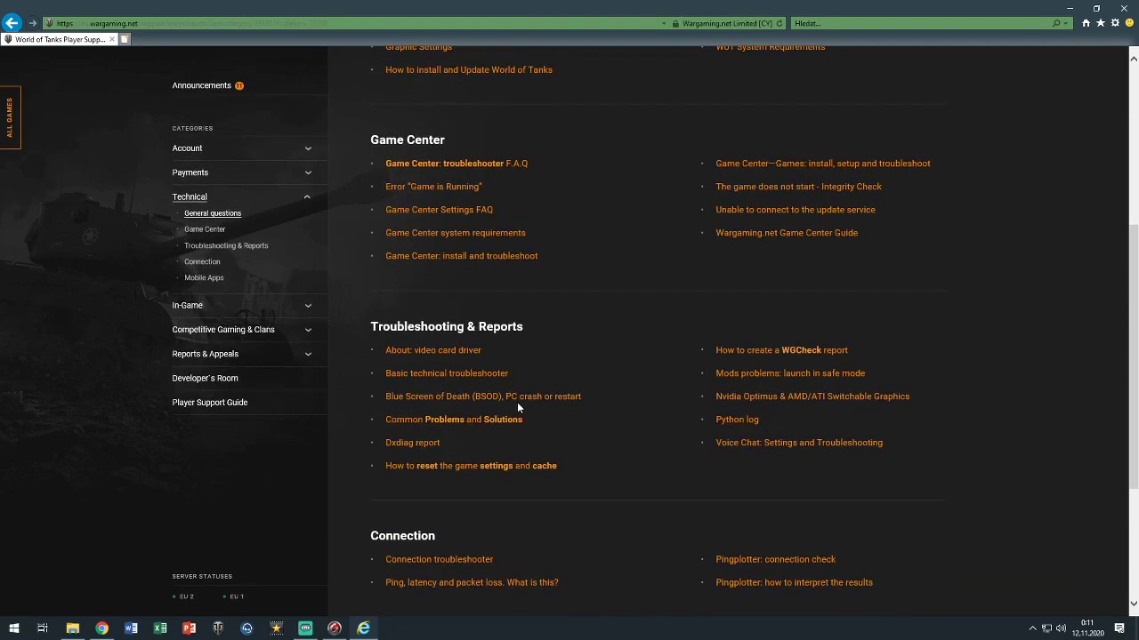
scroll(518, 406, "down", 3)
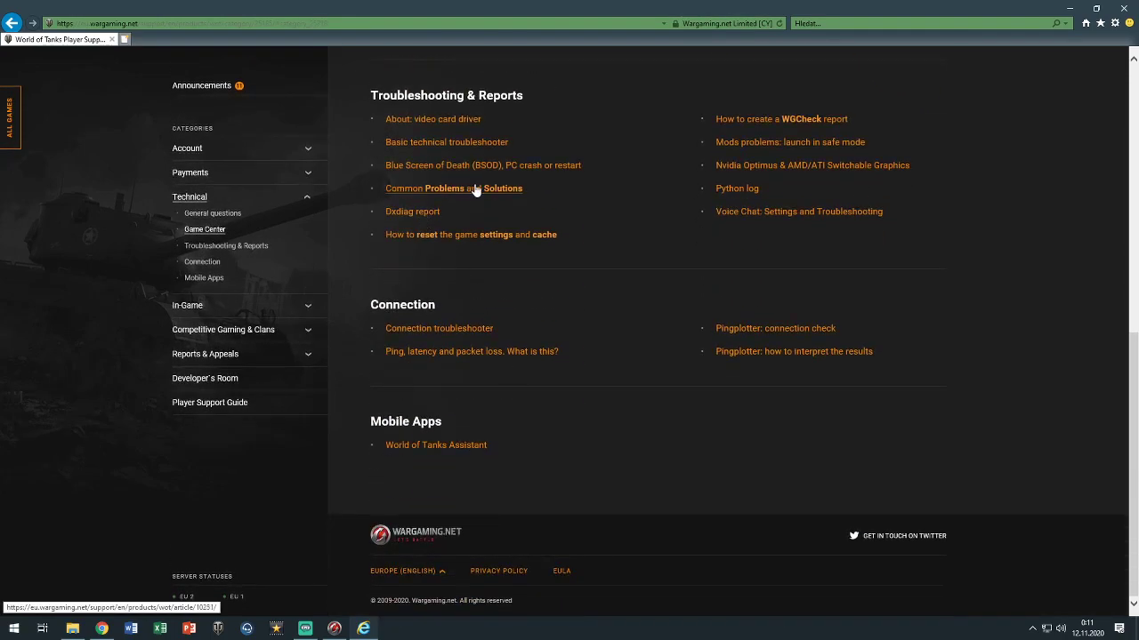
left_click(498, 194)
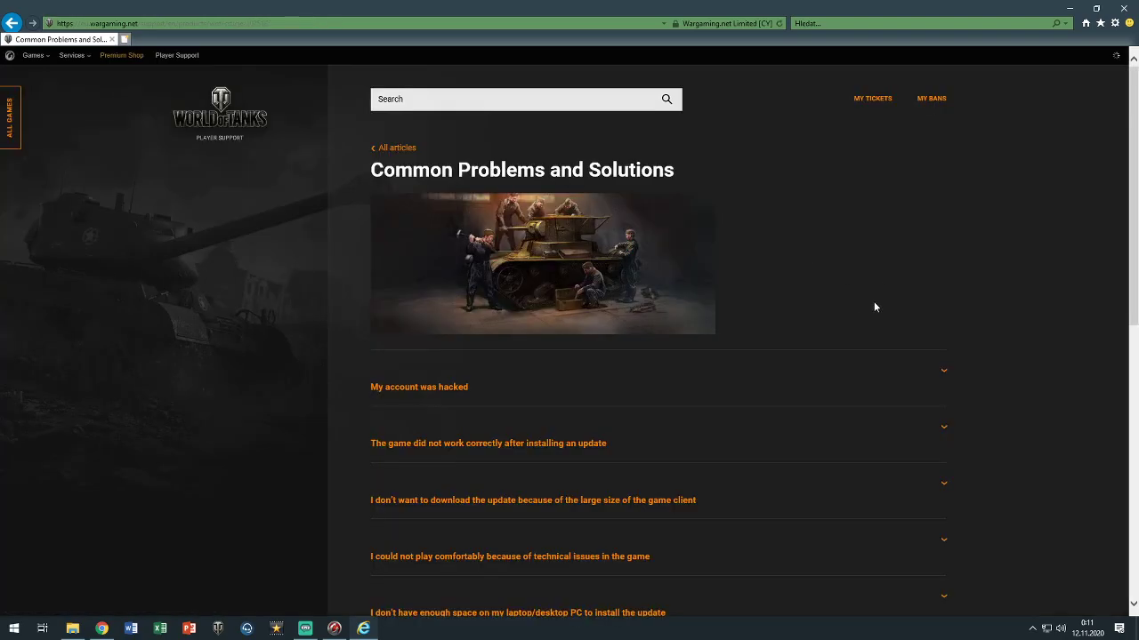
scroll(598, 292, "down", 2)
scroll(725, 343, "down", 1)
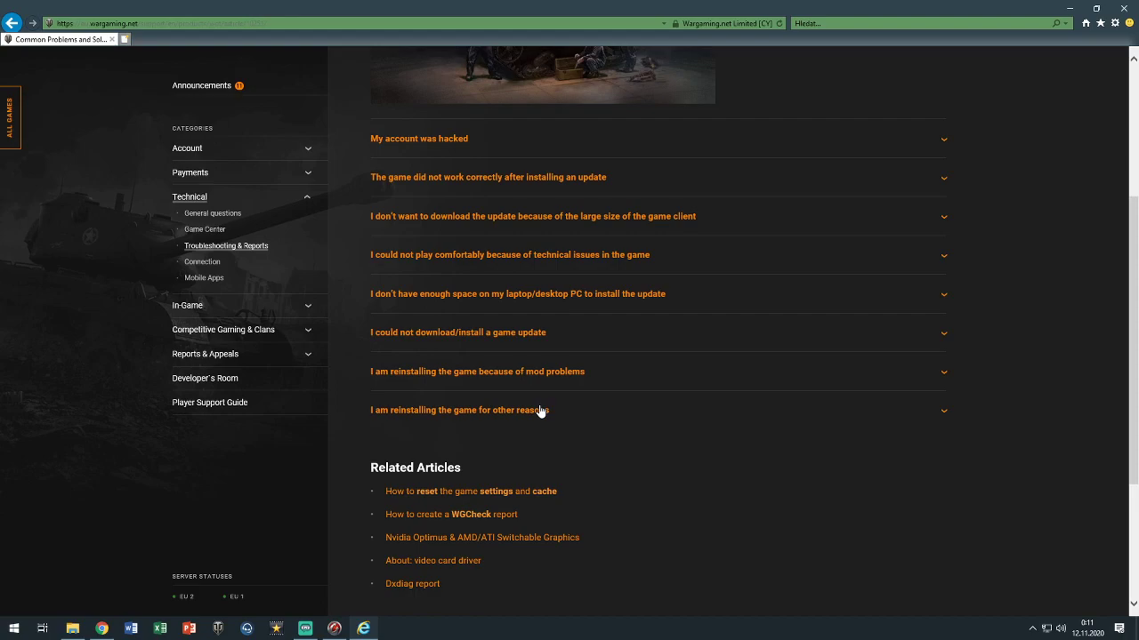
scroll(539, 409, "down", 3)
scroll(538, 409, "up", 5)
scroll(532, 411, "down", 2)
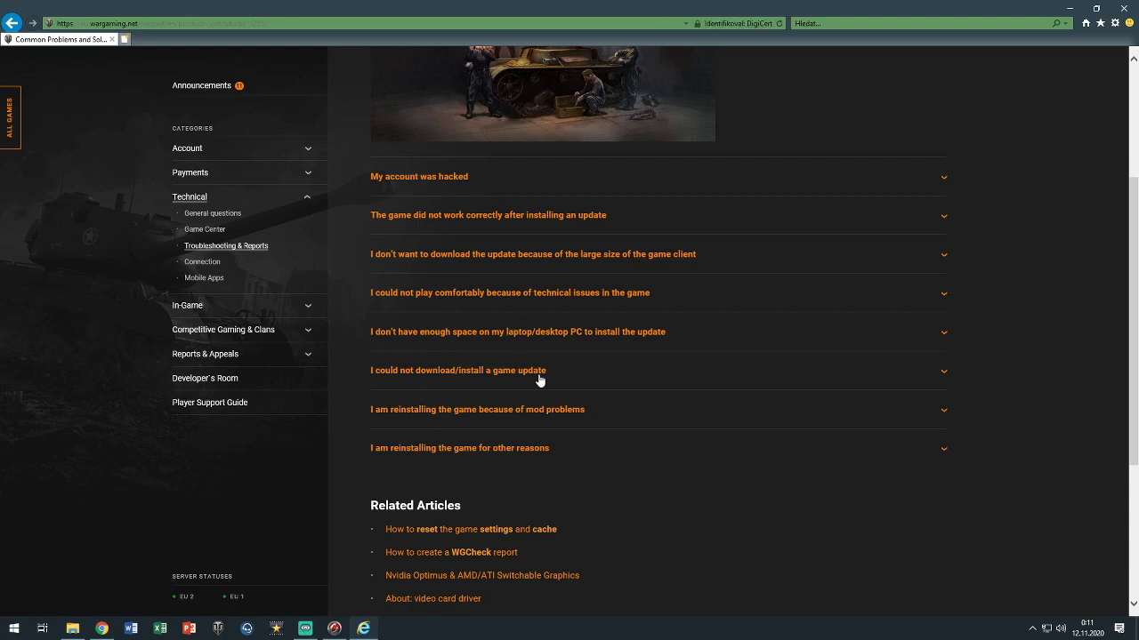
scroll(595, 419, "down", 3)
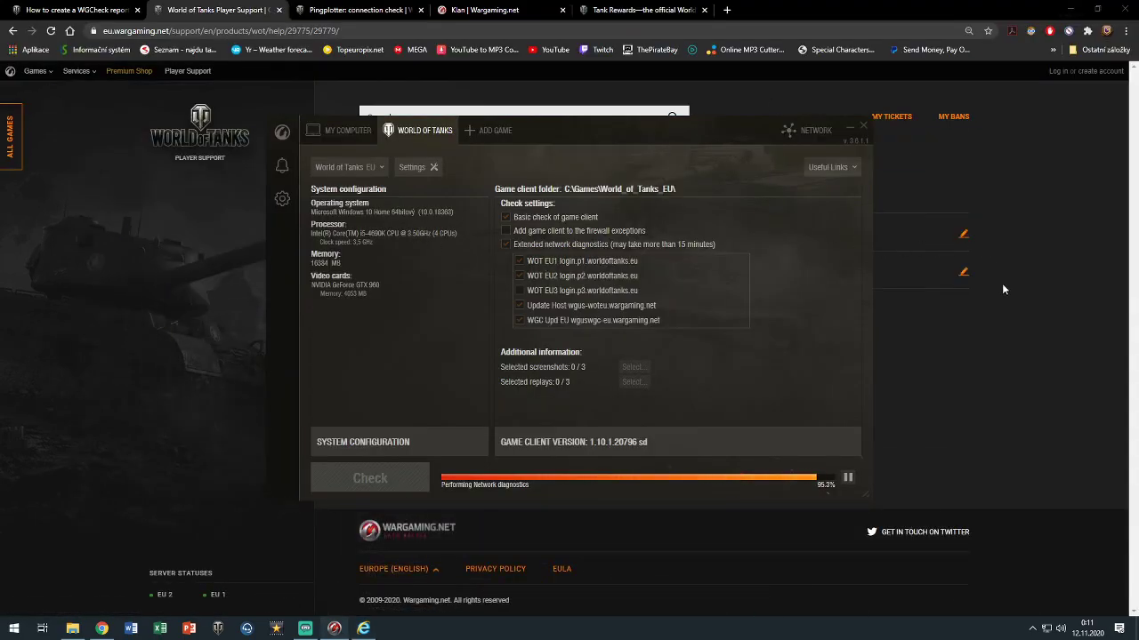
Go back twice on Chrome's Contact Support page and check its history before returning to Internet Explorer
left_click(1003, 289)
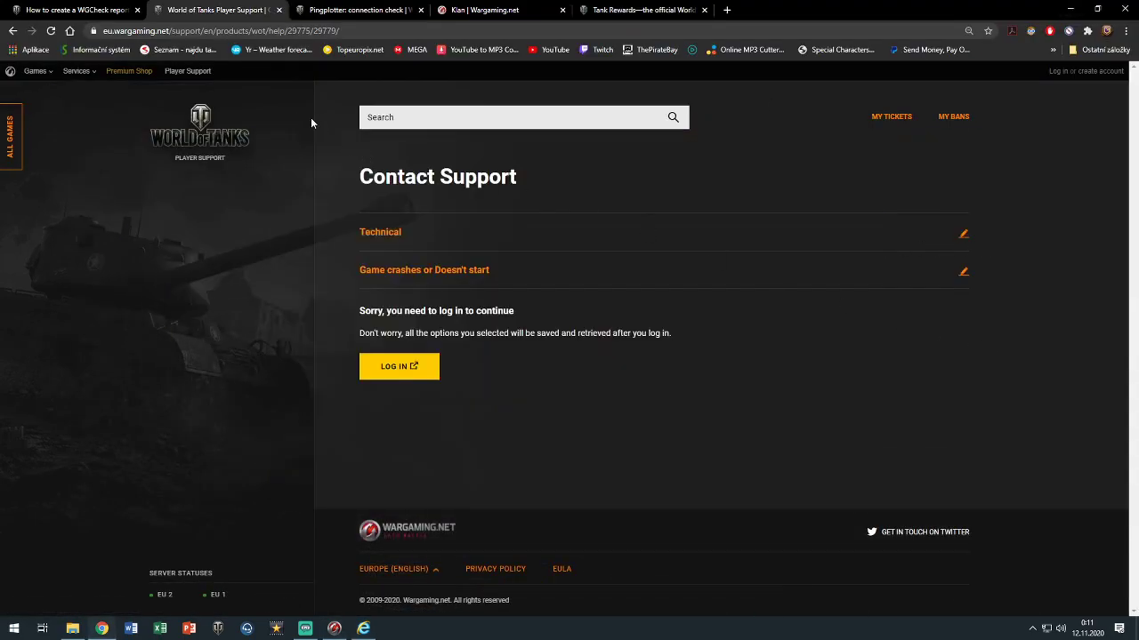
left_click(13, 32)
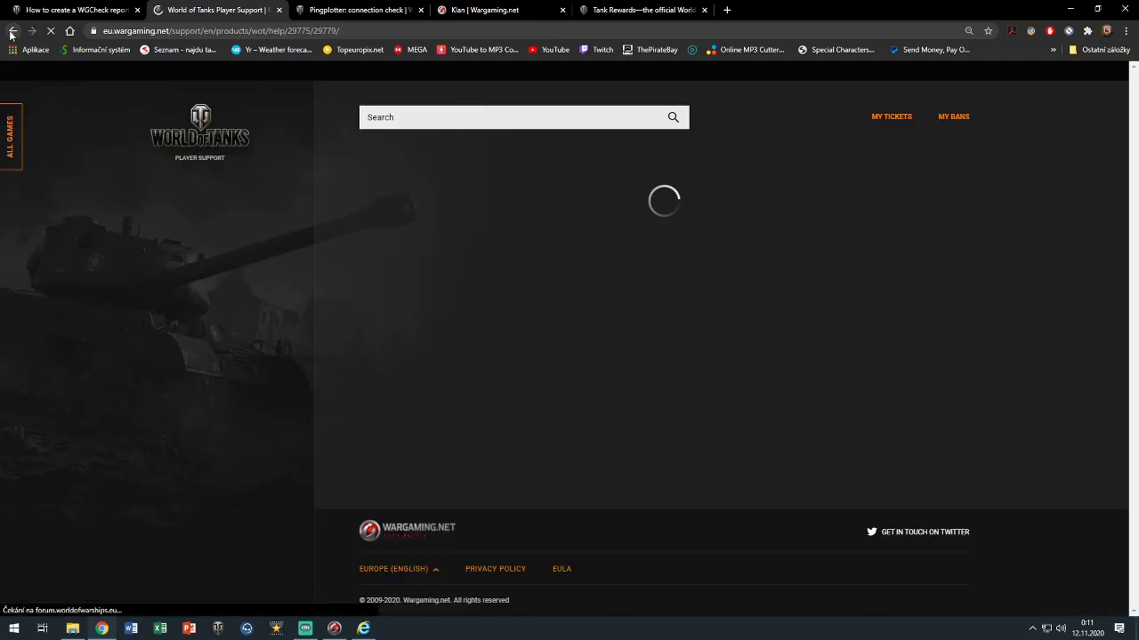
left_click(10, 33)
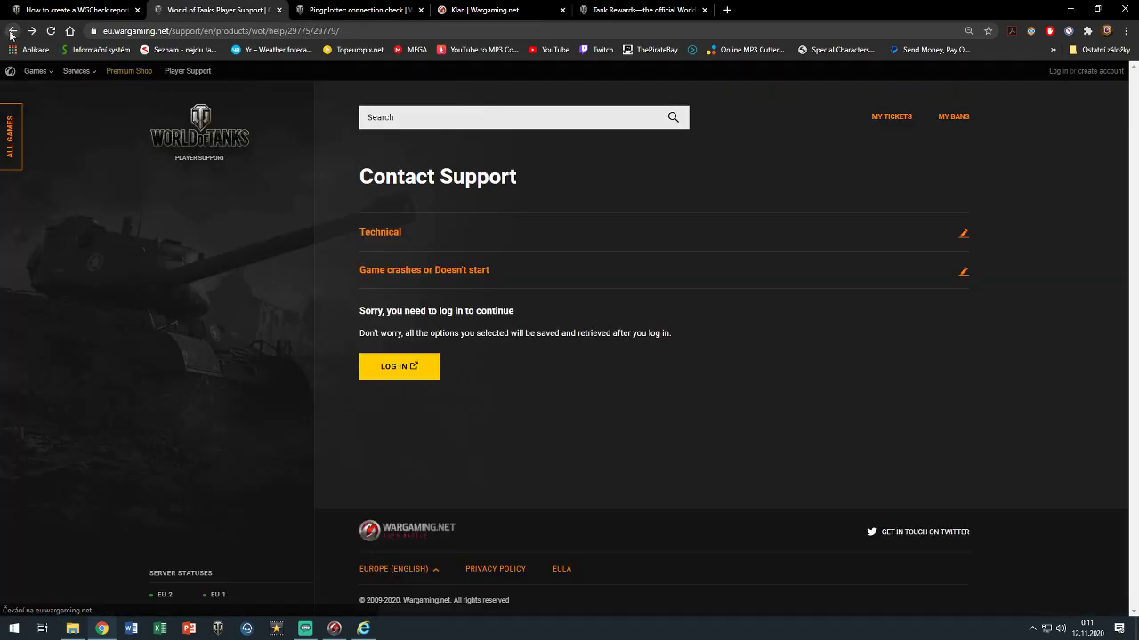
right_click(11, 34)
left_click(208, 330)
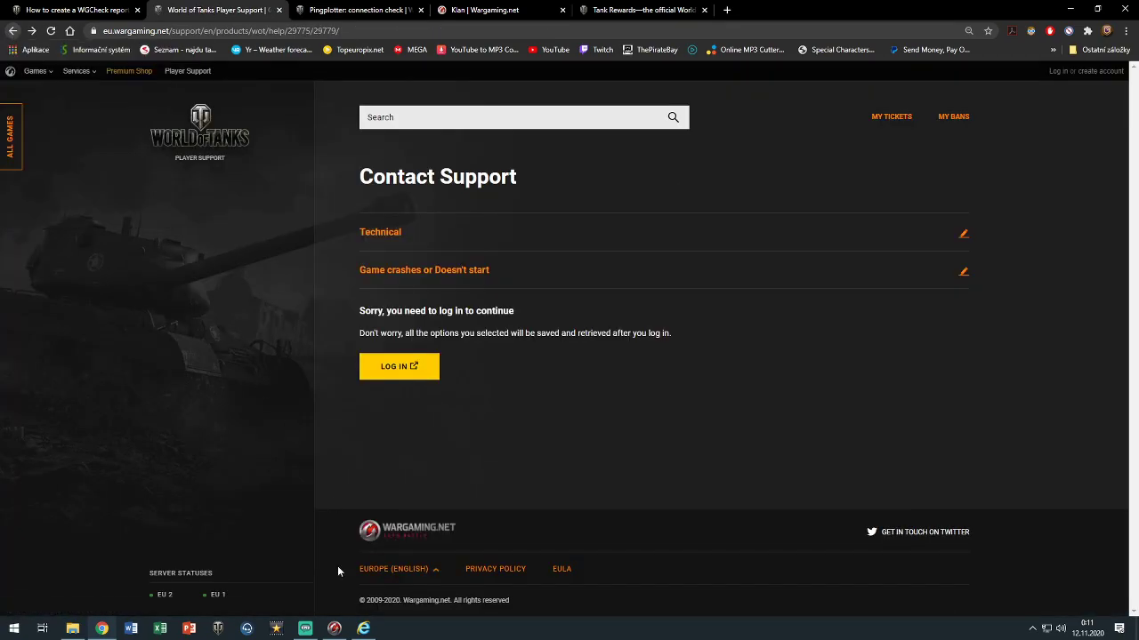
left_click(365, 628)
On Contact Support, choose Technical, then Game crashes or Doesn't start, and continue
left_click(898, 481)
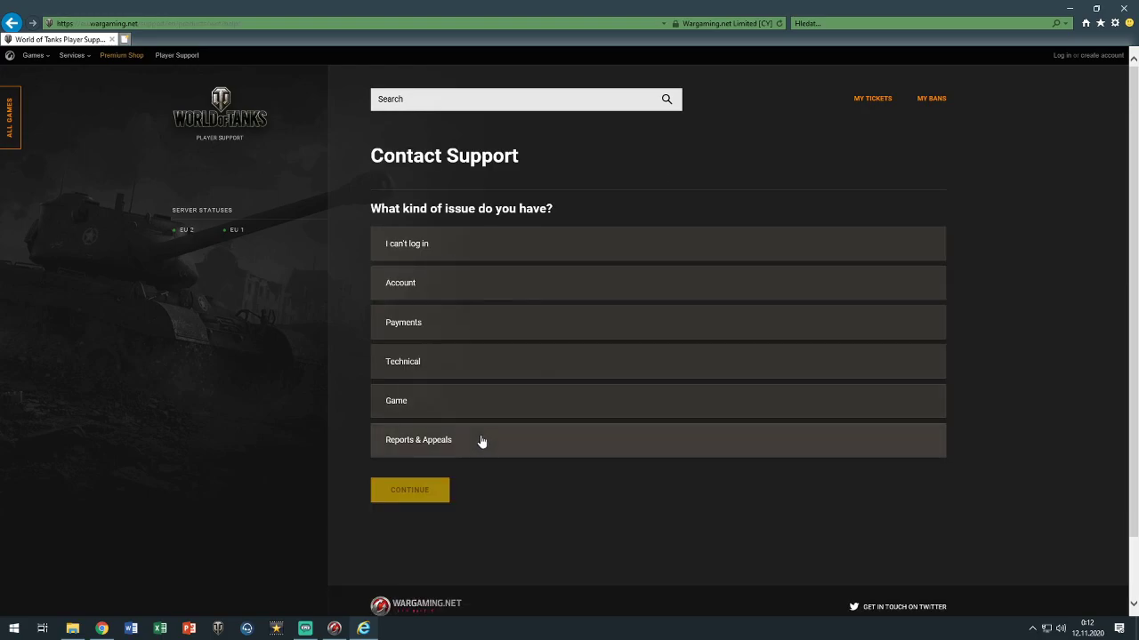
left_click(508, 367)
left_click(418, 490)
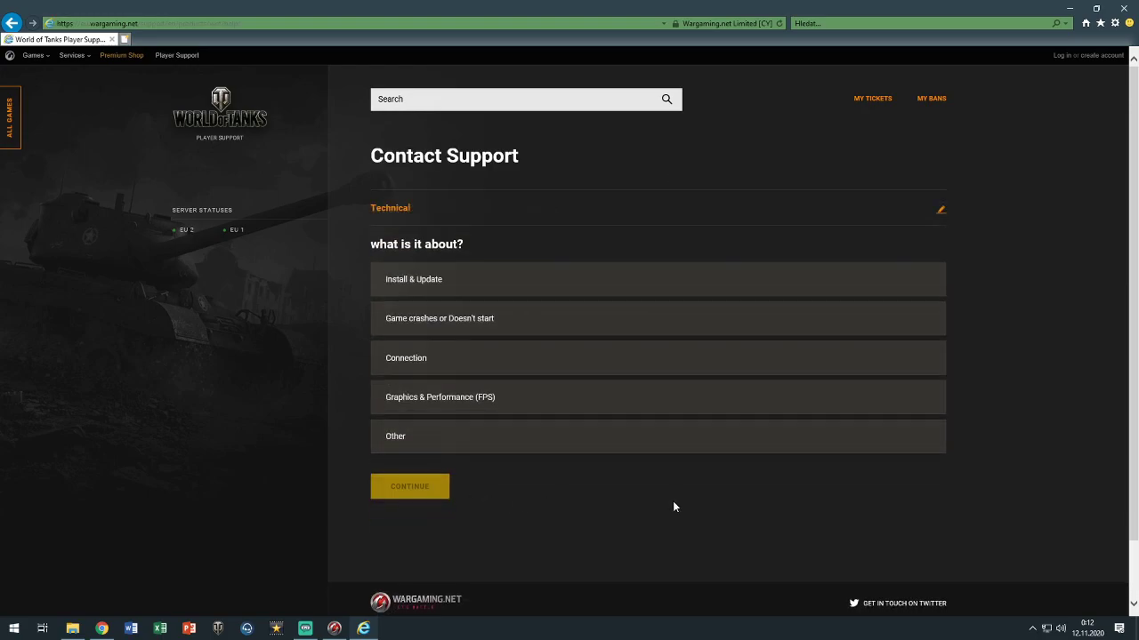
left_click(516, 326)
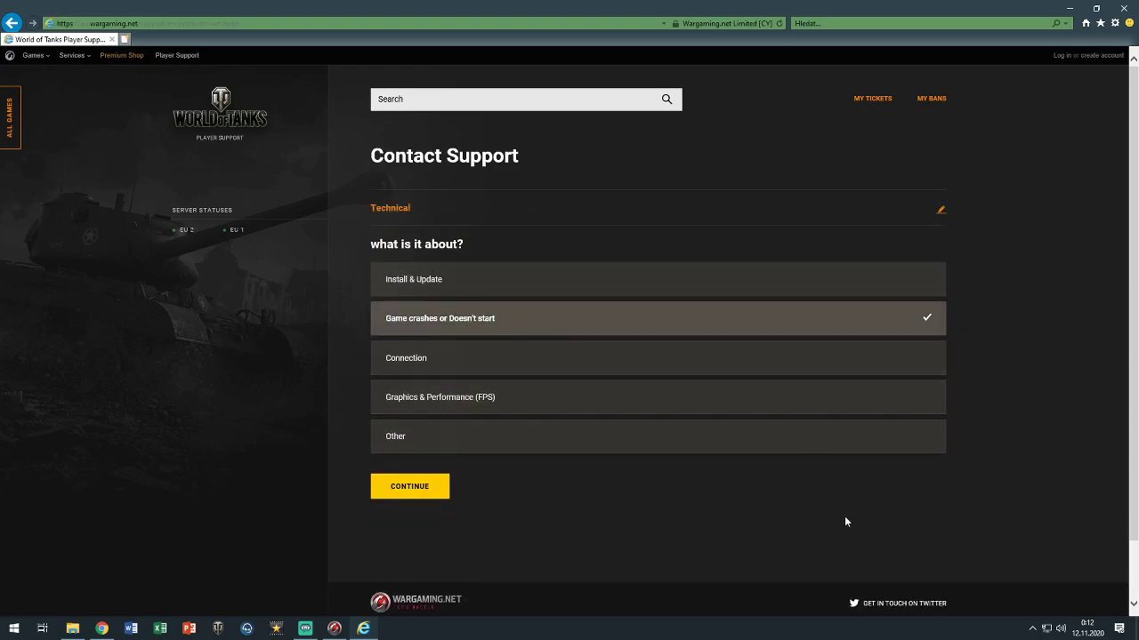
left_click(418, 494)
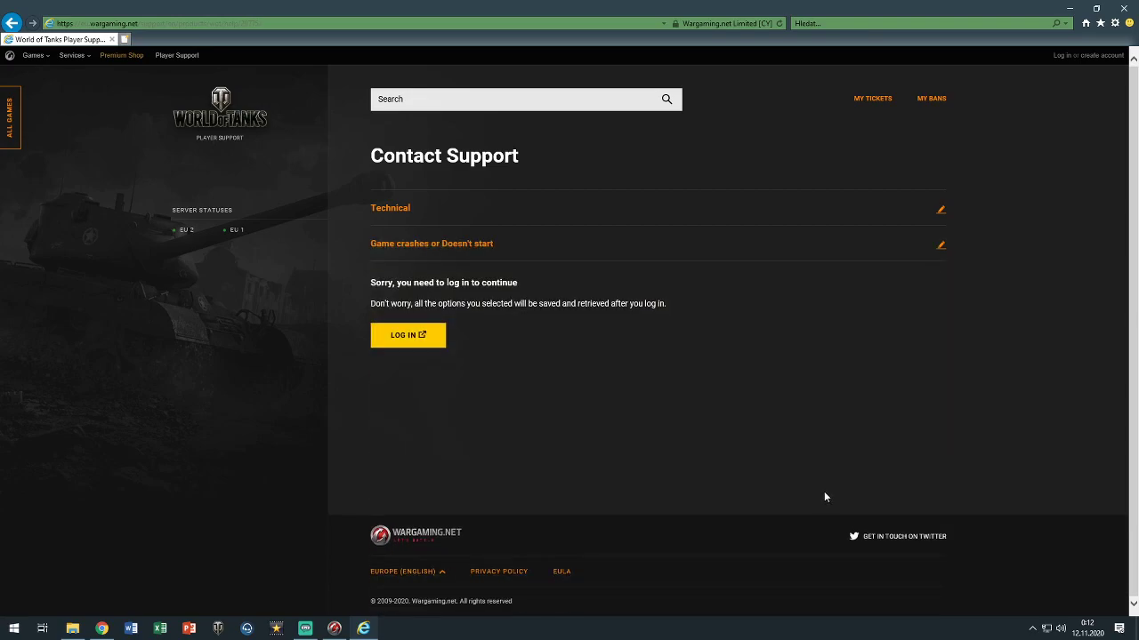
Sign in to the Wargaming.net account and decline saving the password
left_click(410, 335)
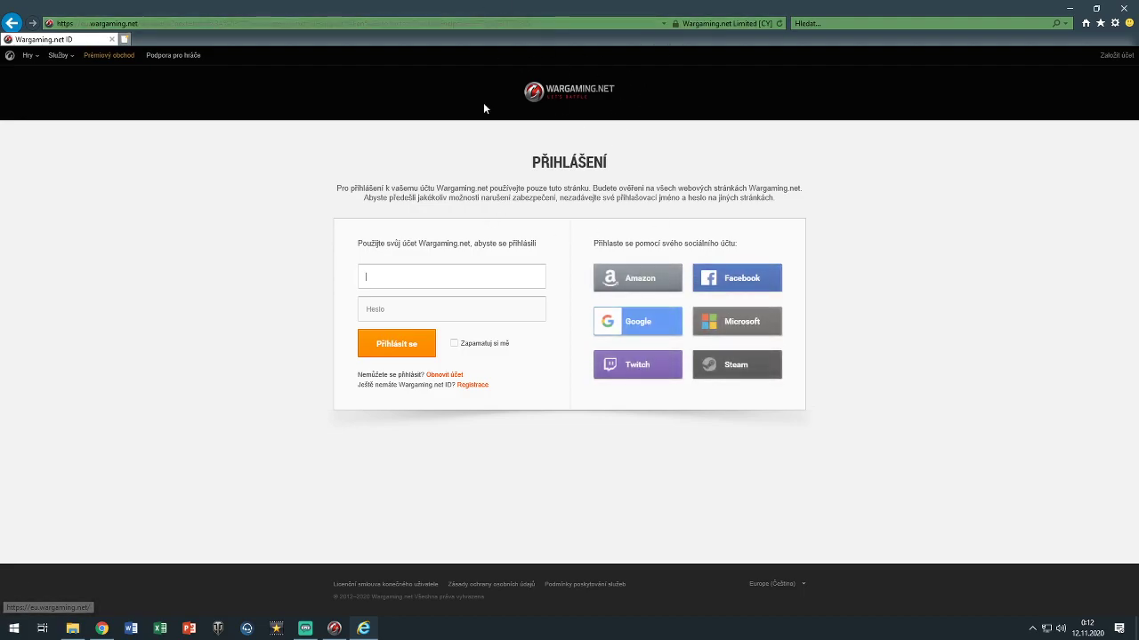
left_click(102, 628)
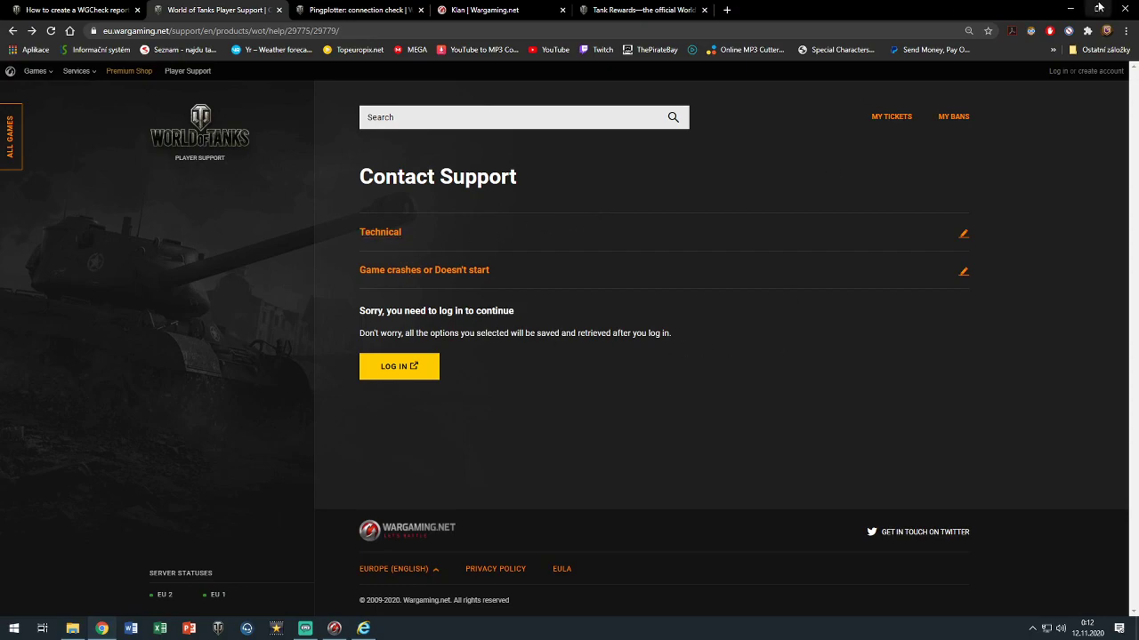
left_click(1070, 8)
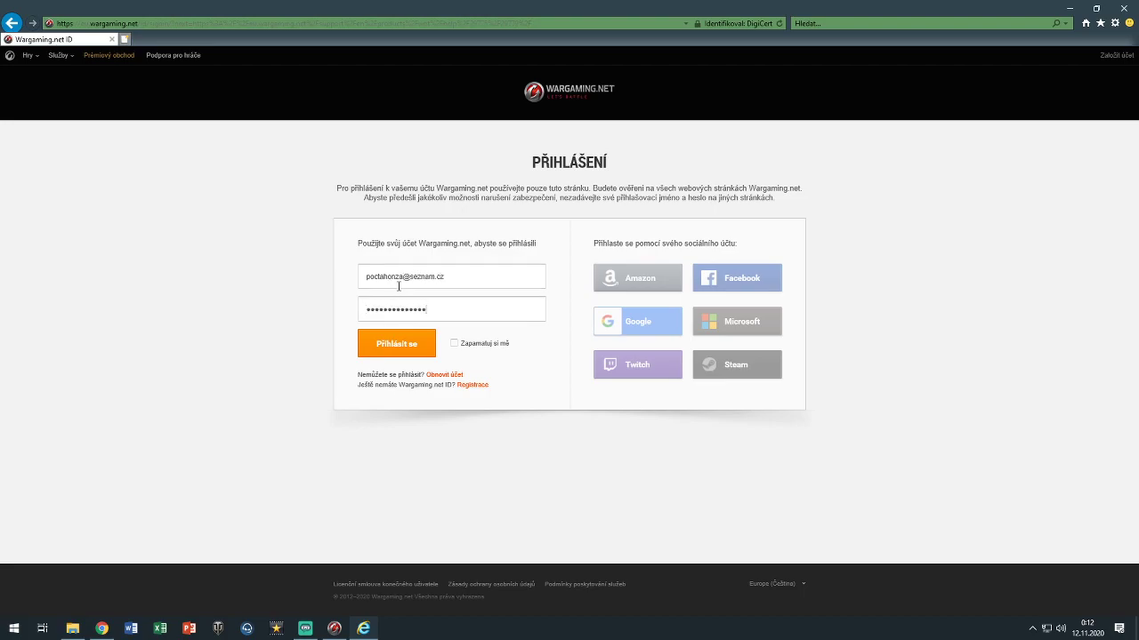
left_click(406, 343)
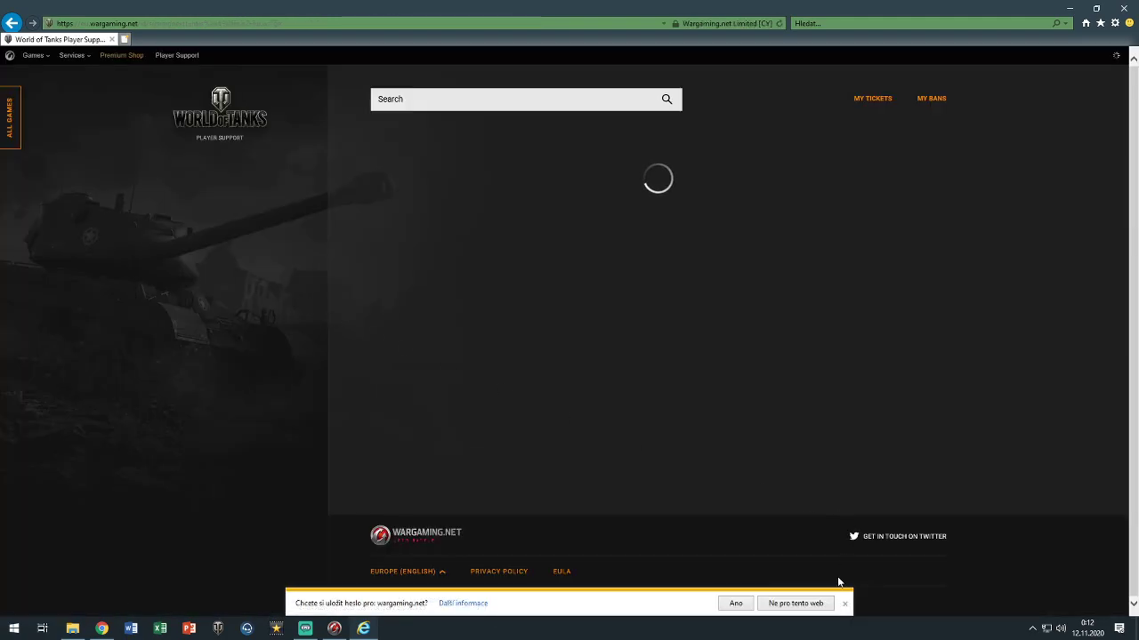
left_click(844, 604)
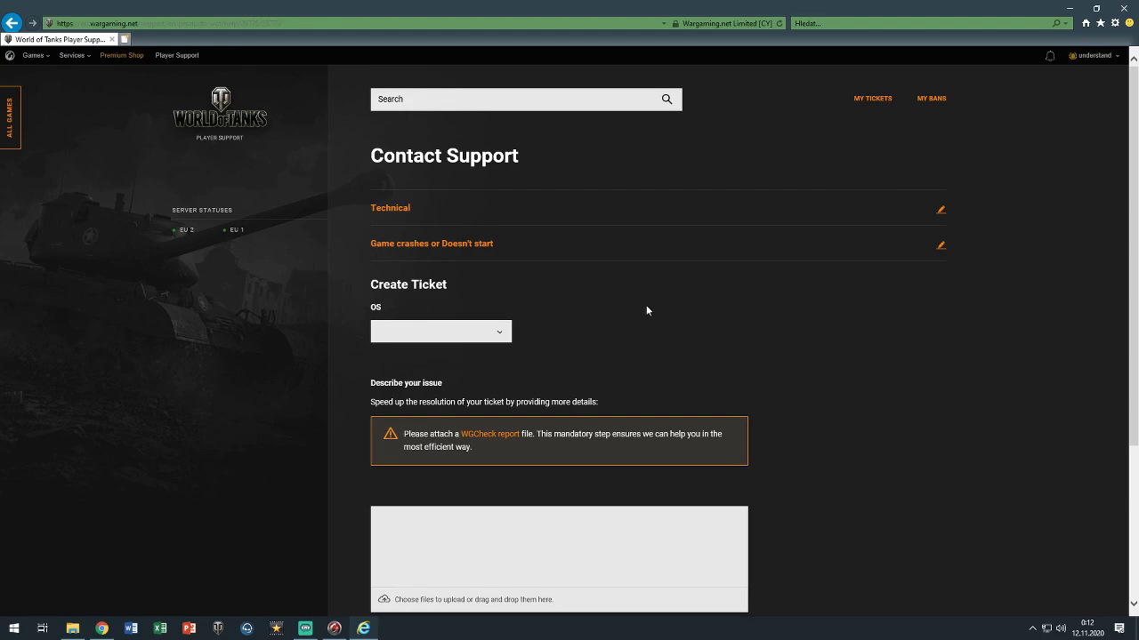
Pick Windows 10 as the ticket's operating system and scroll down to the description box
left_click(498, 335)
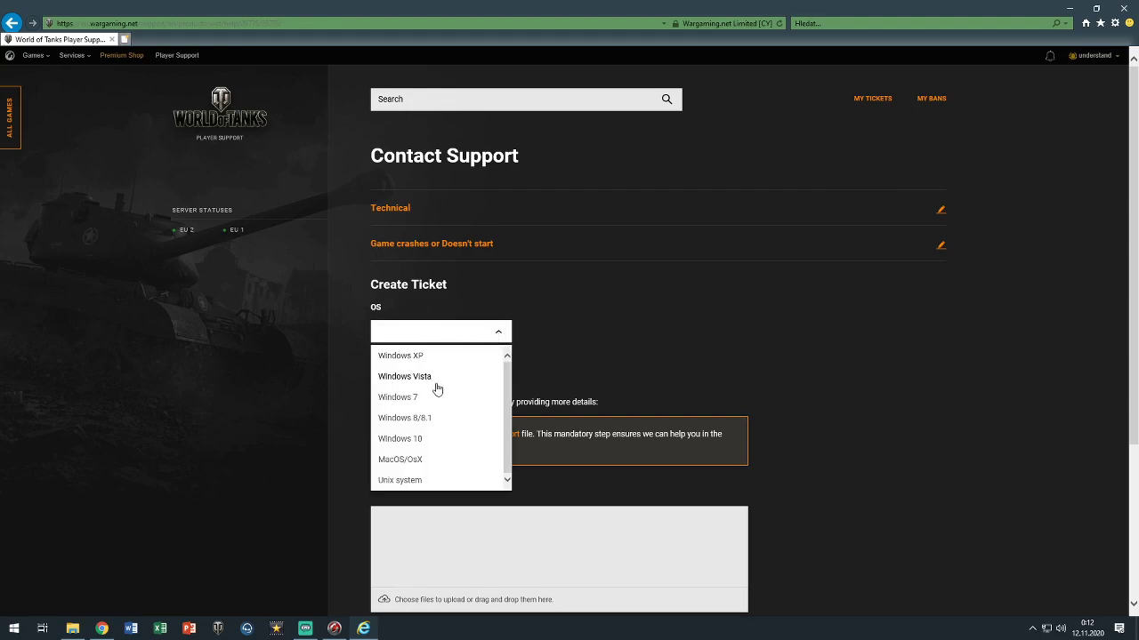
left_click(402, 438)
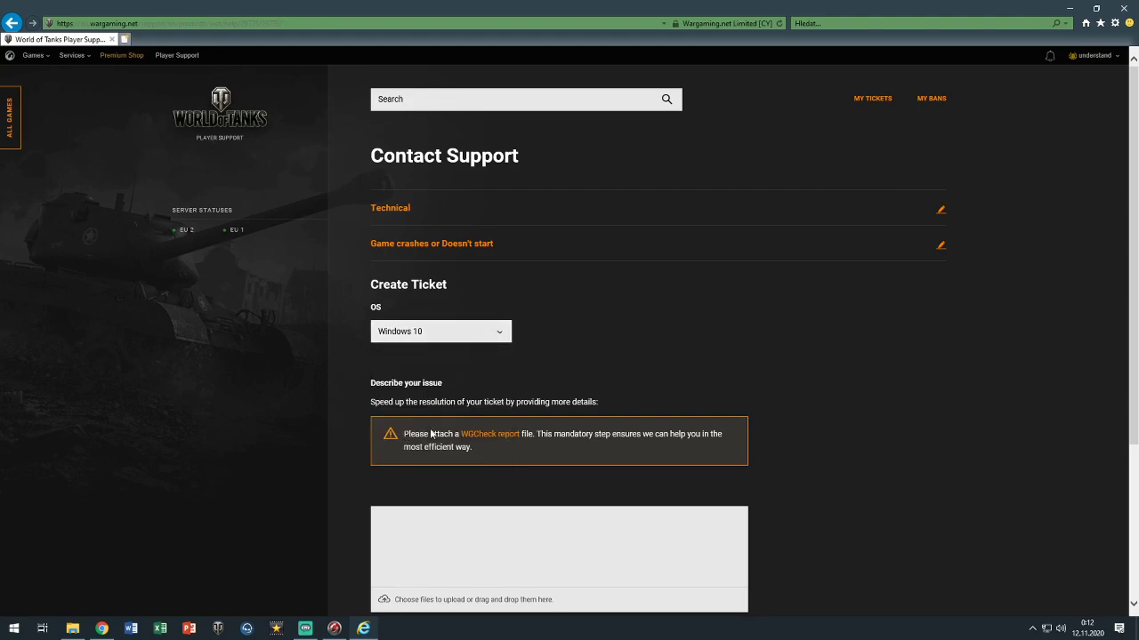
scroll(642, 343, "down", 3)
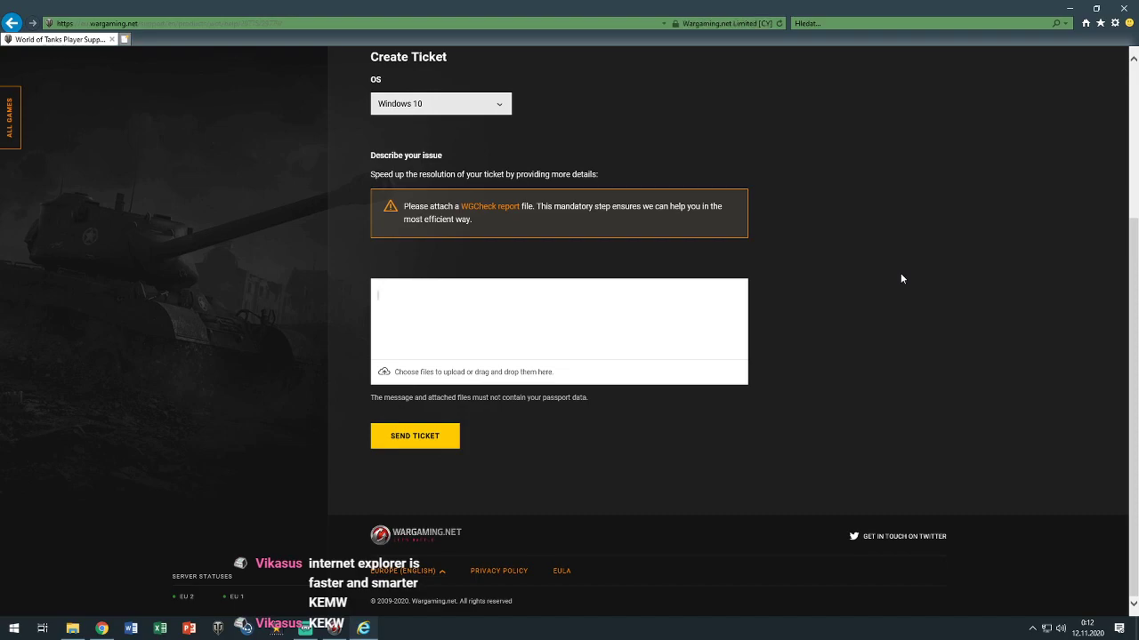
Write that the friendlist and blacklist won't load and loading them disconnects you from the server
type("I cannot load my friendlist and blacklist")
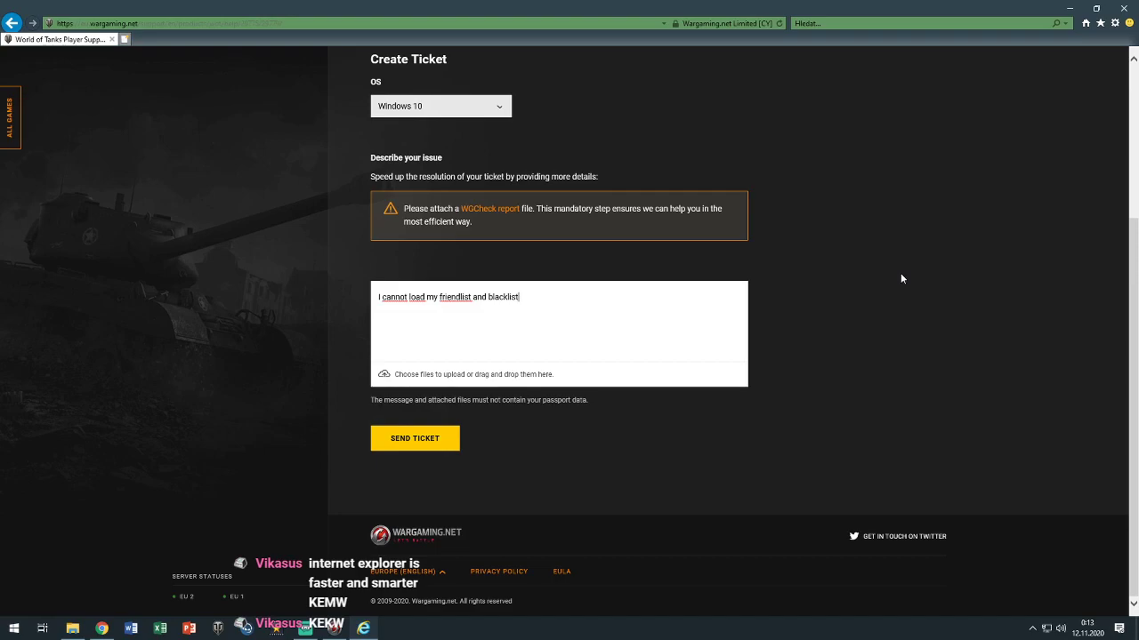
type(". Every time I try to load it i")
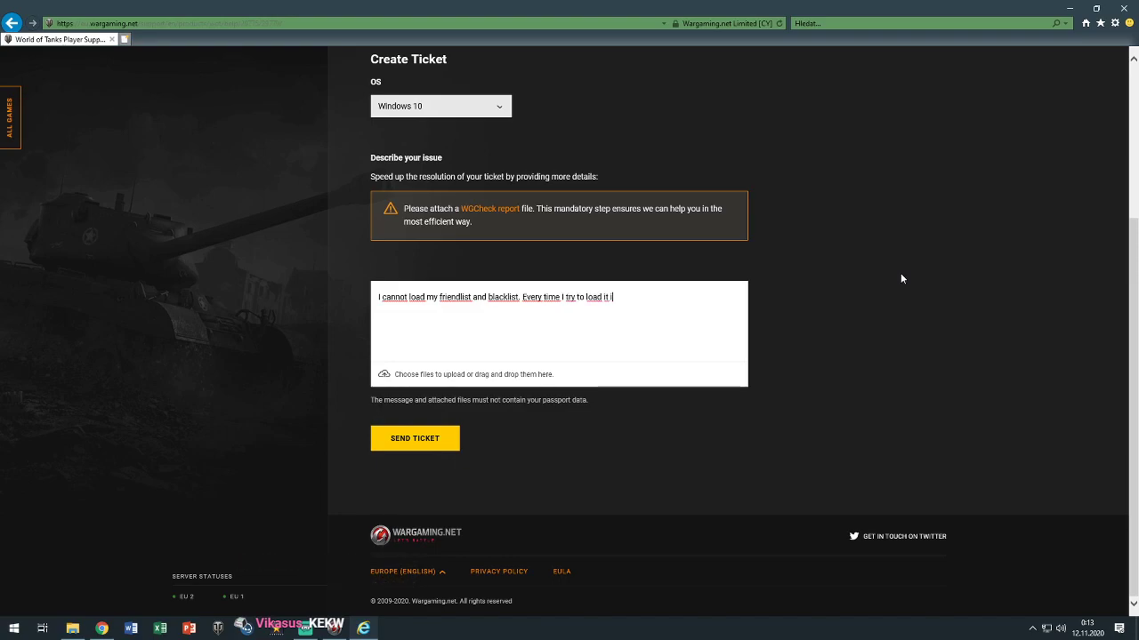
type("n game ")
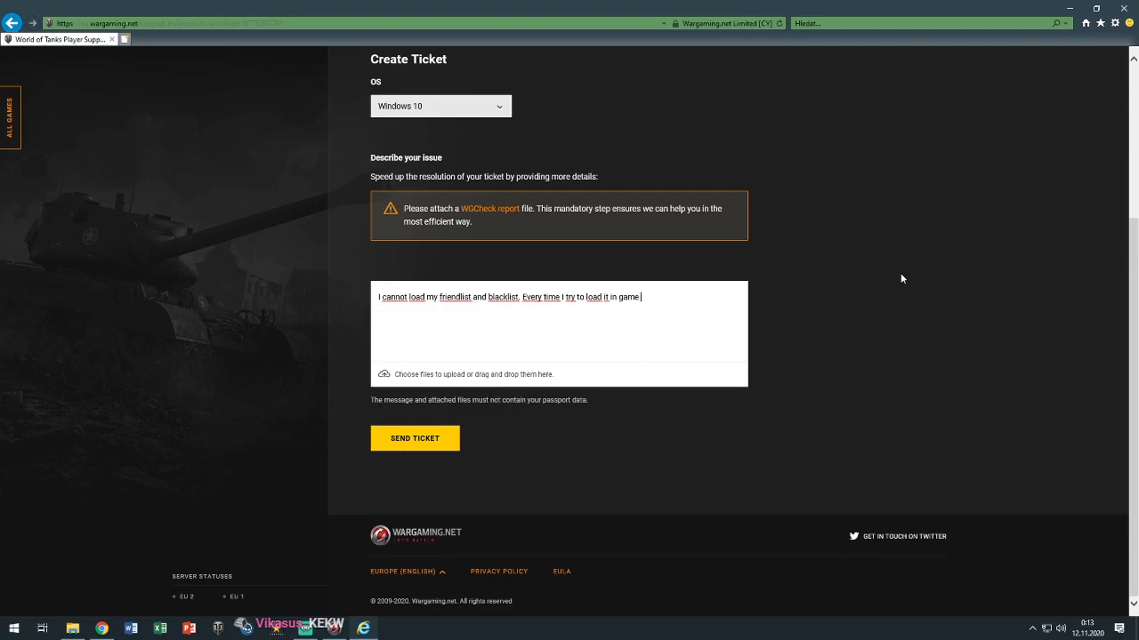
type("or in gara")
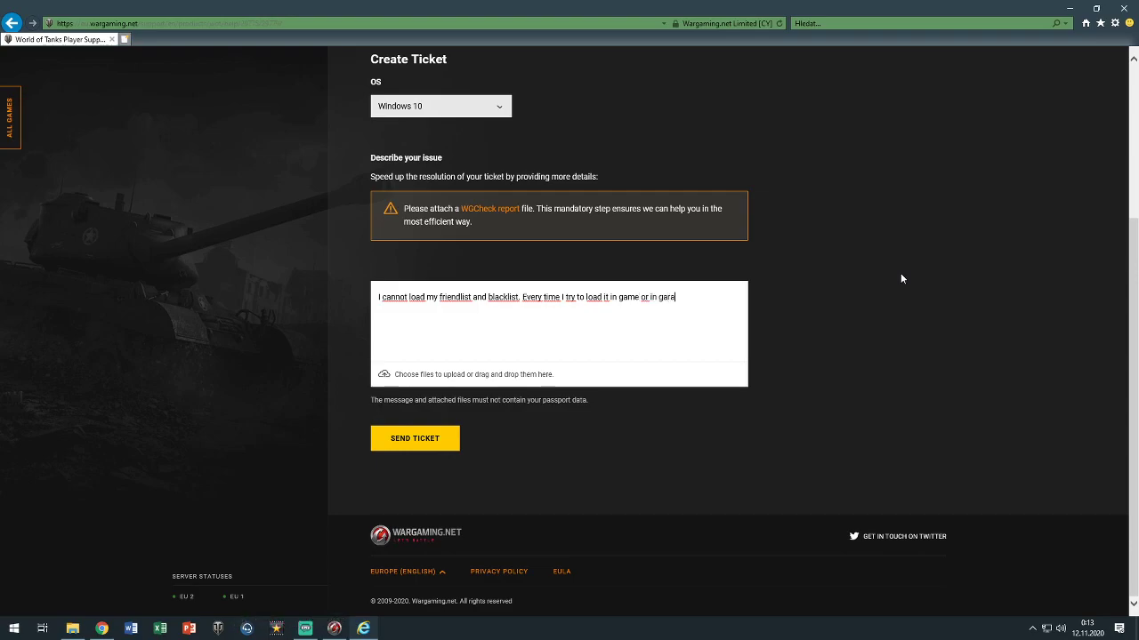
type("ge, I get disconnected from the server")
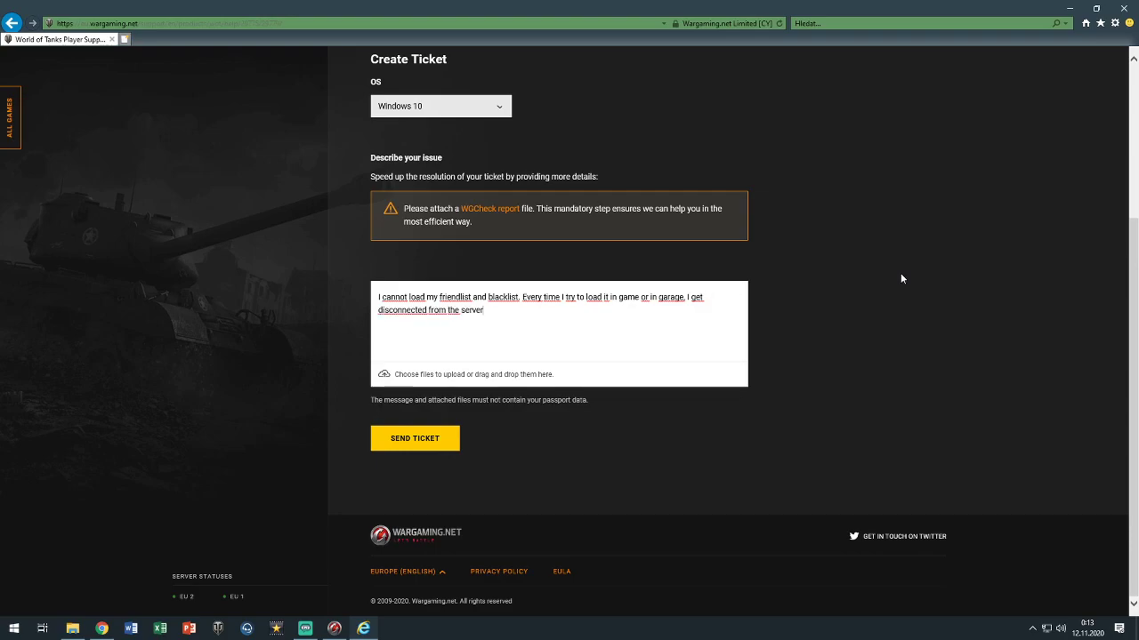
type(".")
Open Twitch in a new Chrome tab, go to the user's own channel, and pause the stream
left_click(102, 628)
left_click(726, 9)
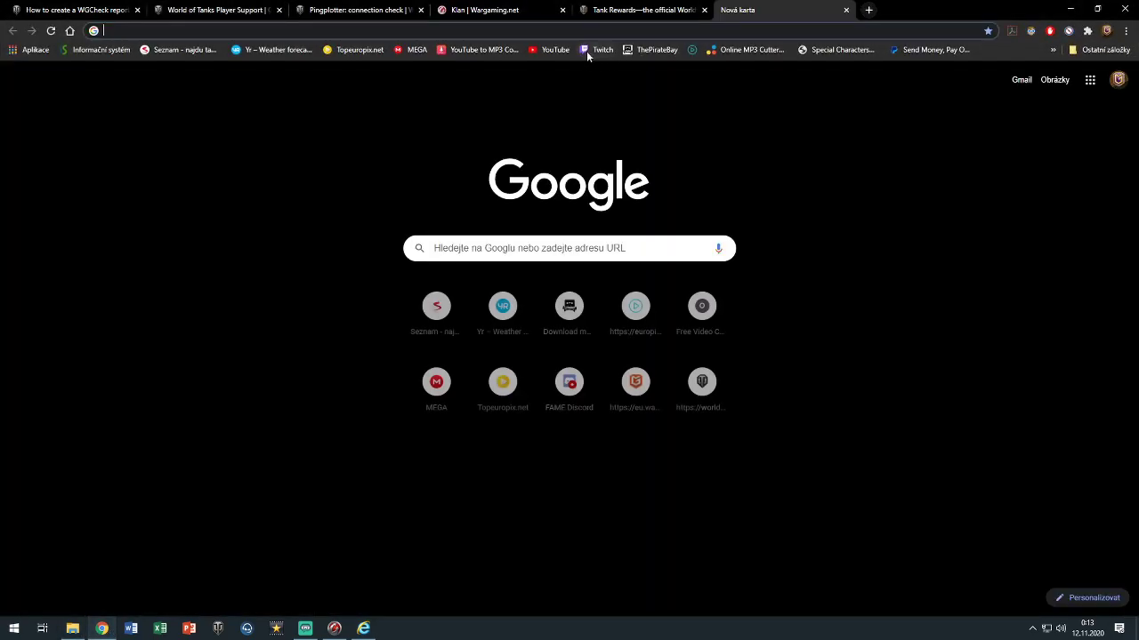
left_click(591, 50)
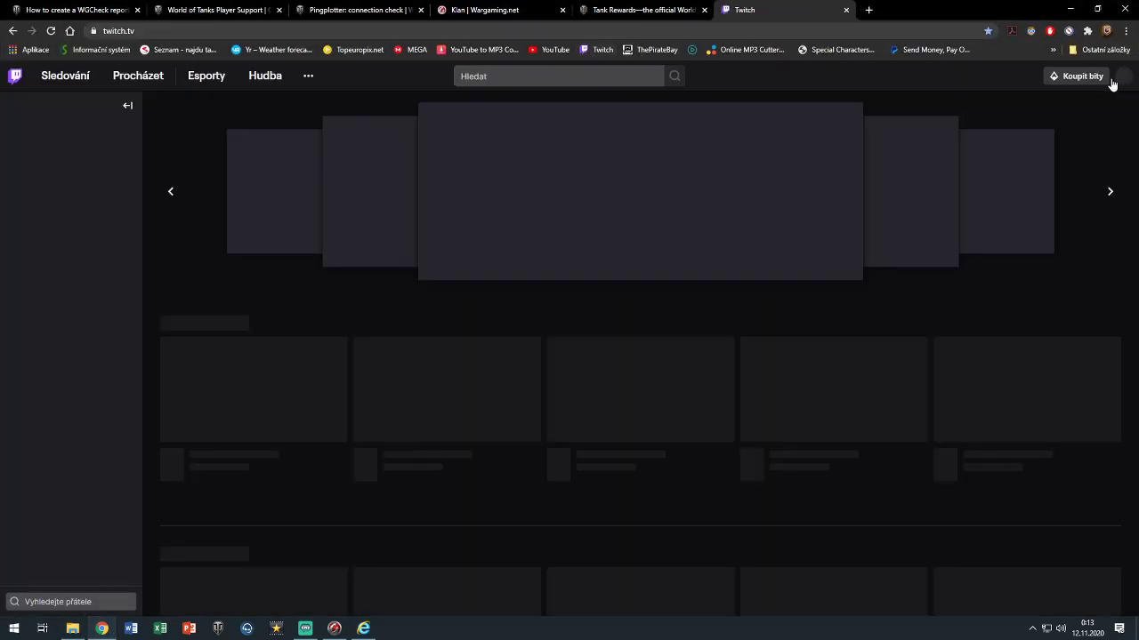
left_click(1123, 76)
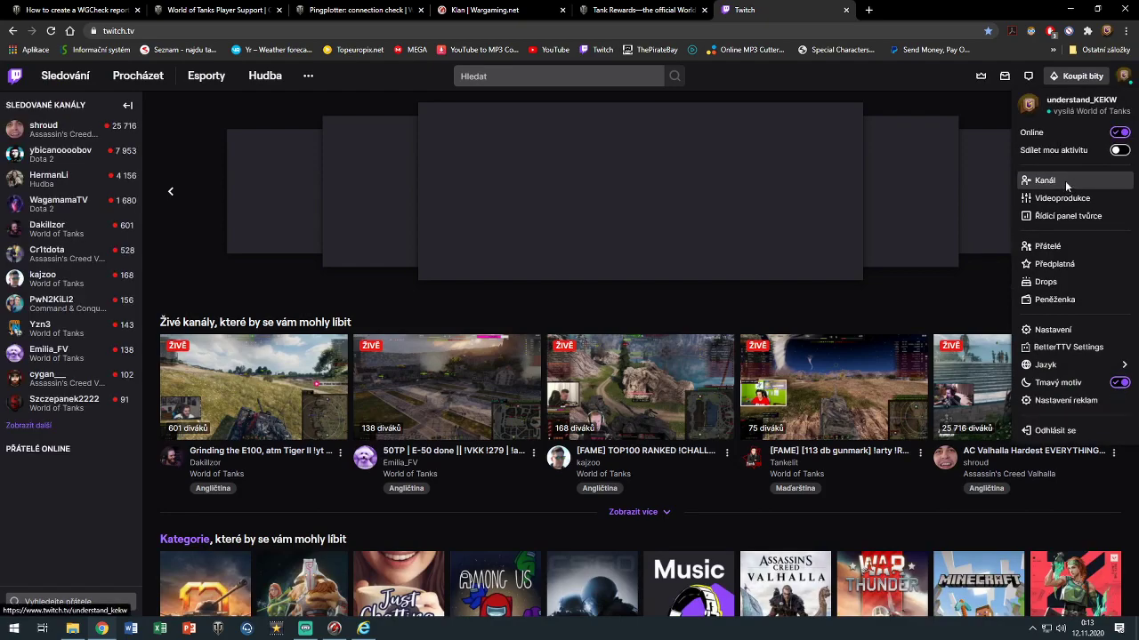
left_click(1054, 182)
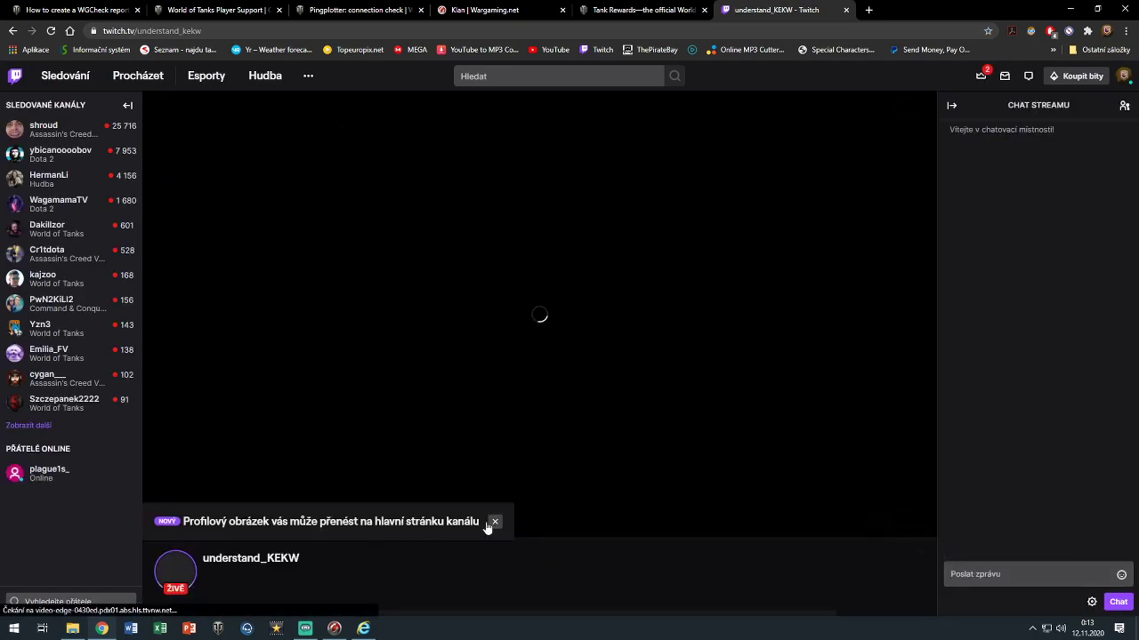
left_click(495, 522)
left_click(157, 523)
Open the 'Problems loading friendlist HELP' video, pause it, and copy its share link
scroll(269, 513, "down", 2)
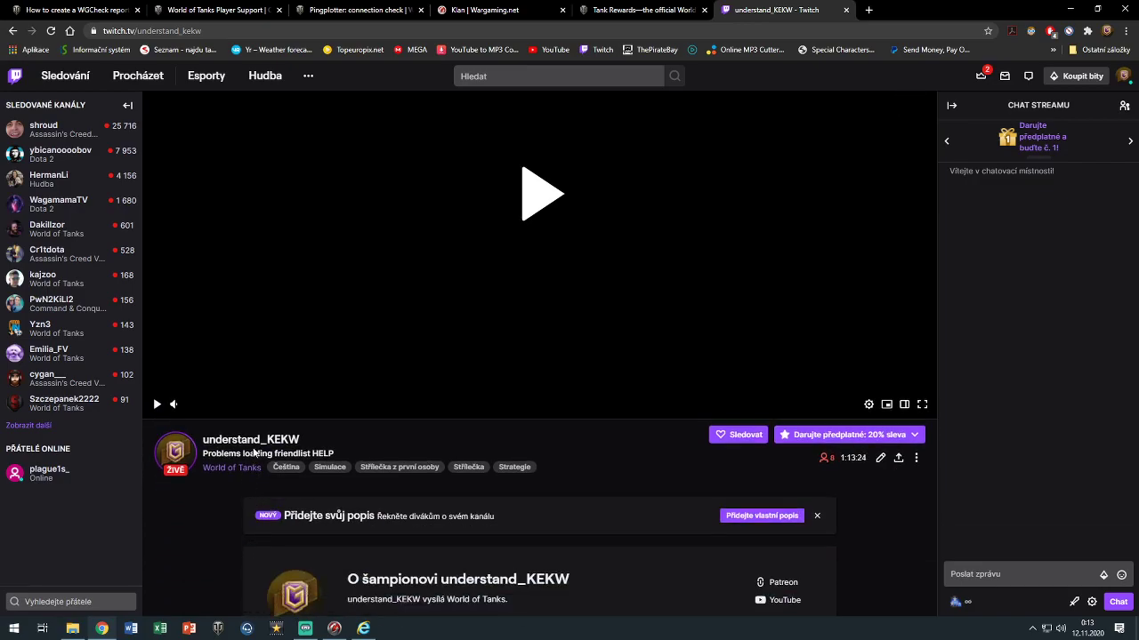
left_click(248, 440)
scroll(376, 324, "down", 2)
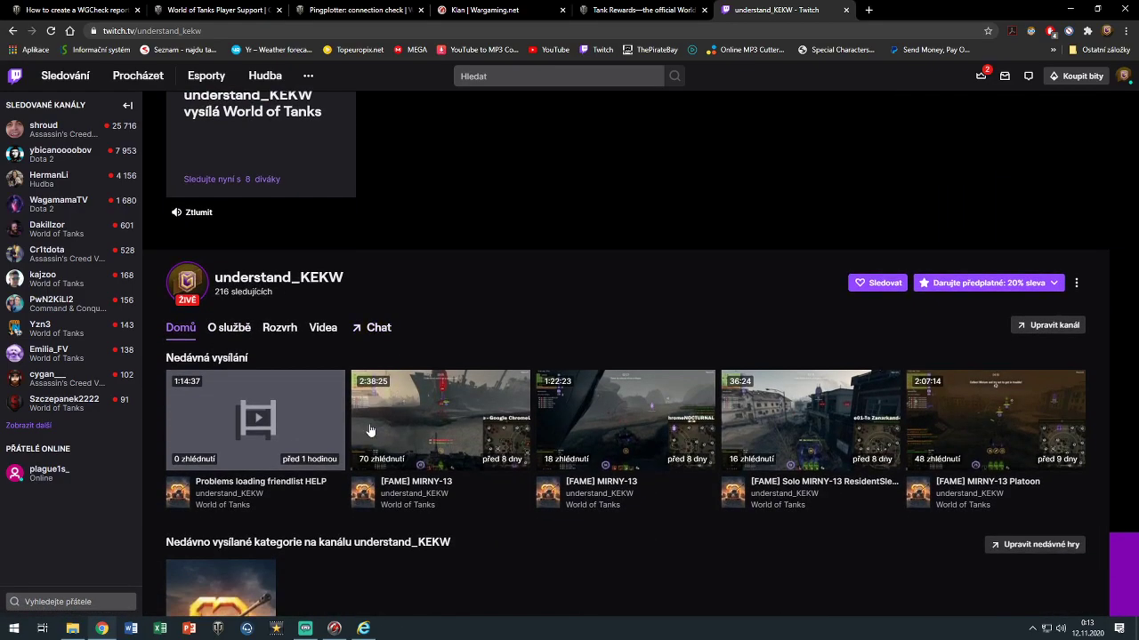
left_click(236, 413)
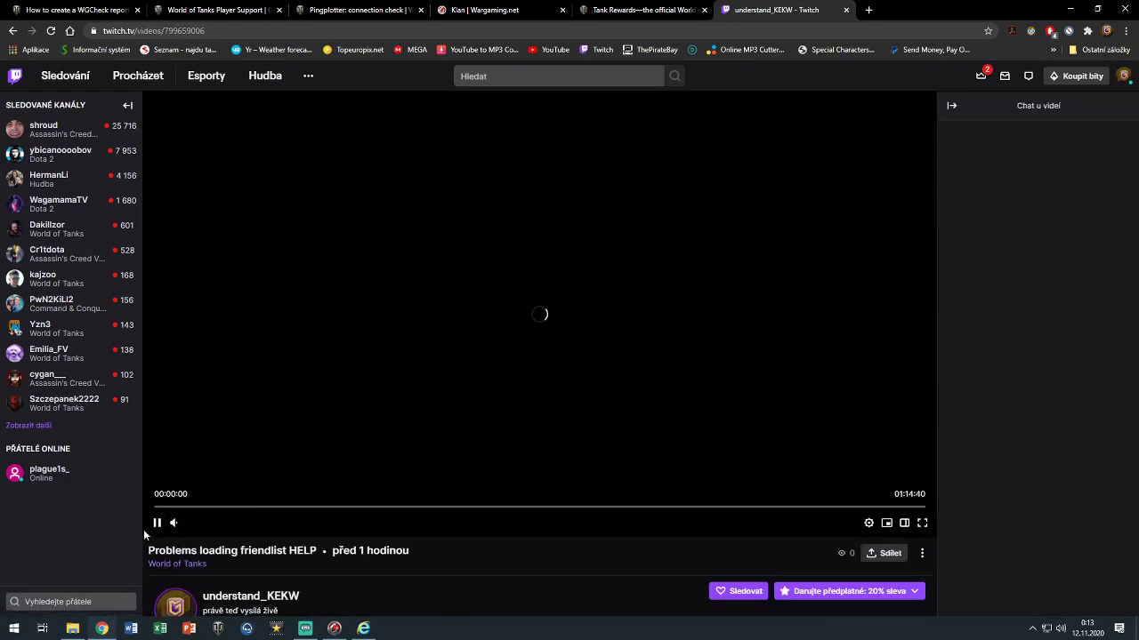
left_click(155, 527)
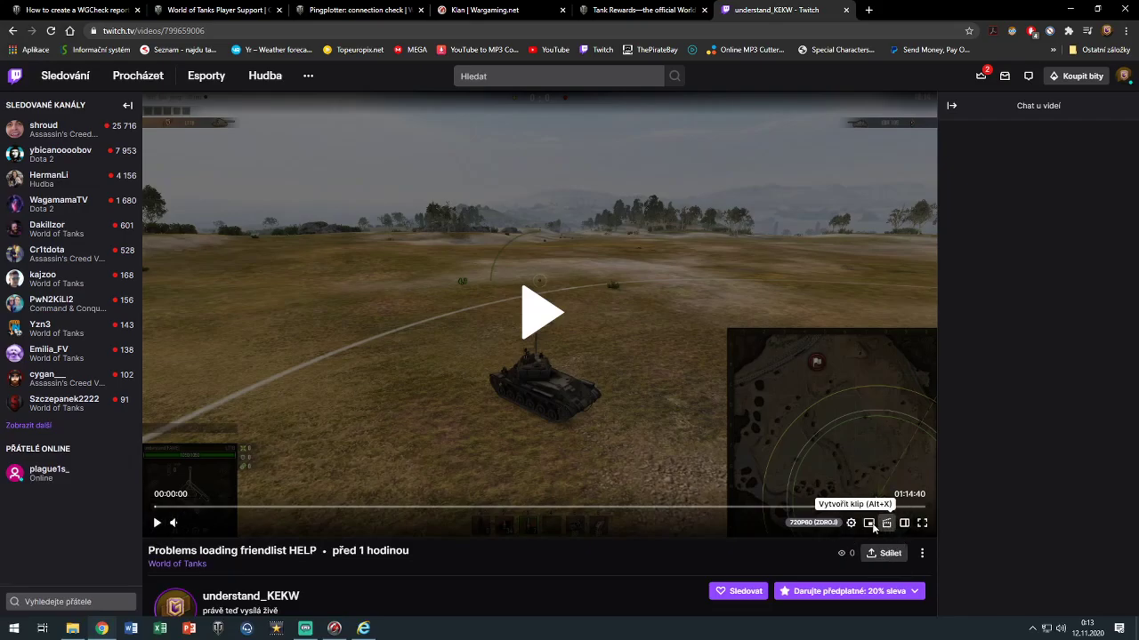
left_click(885, 553)
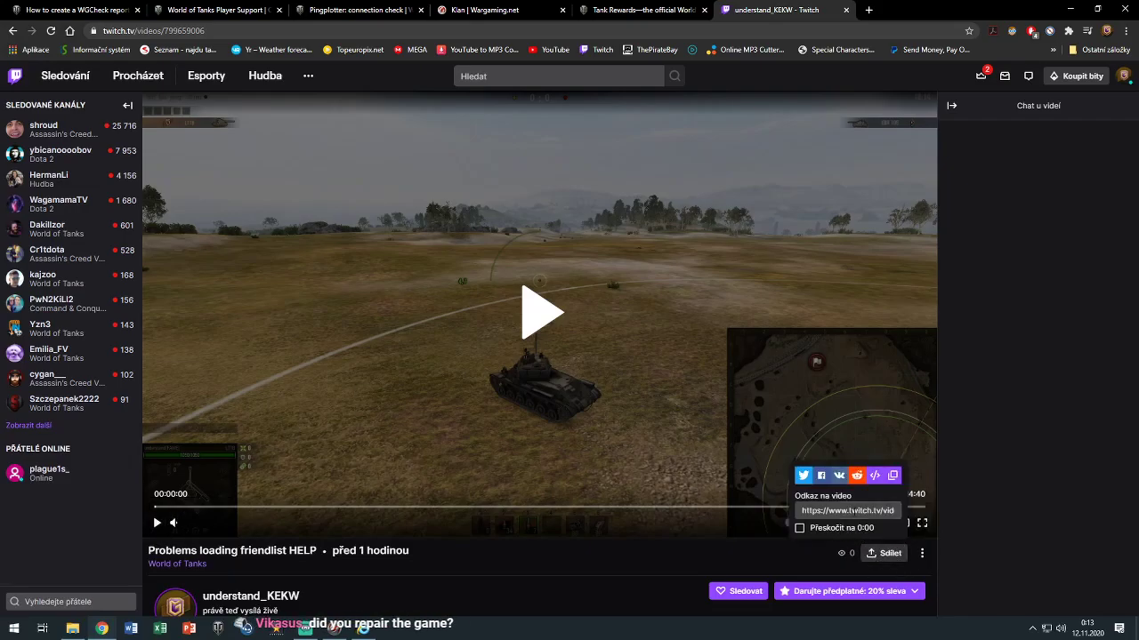
left_click(894, 477)
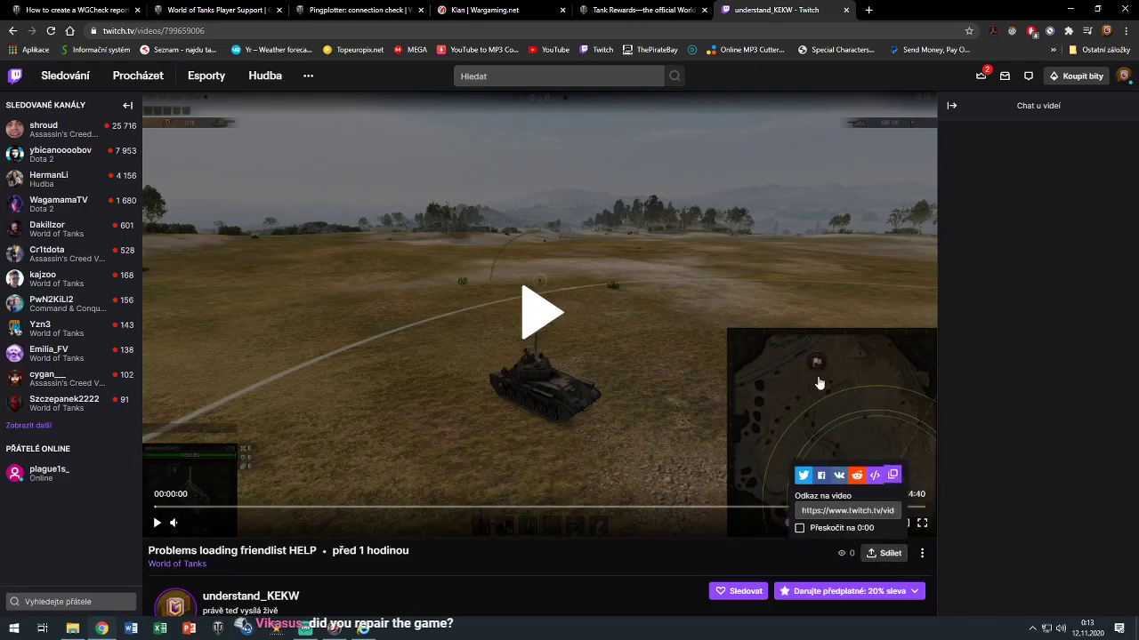
left_click(1070, 8)
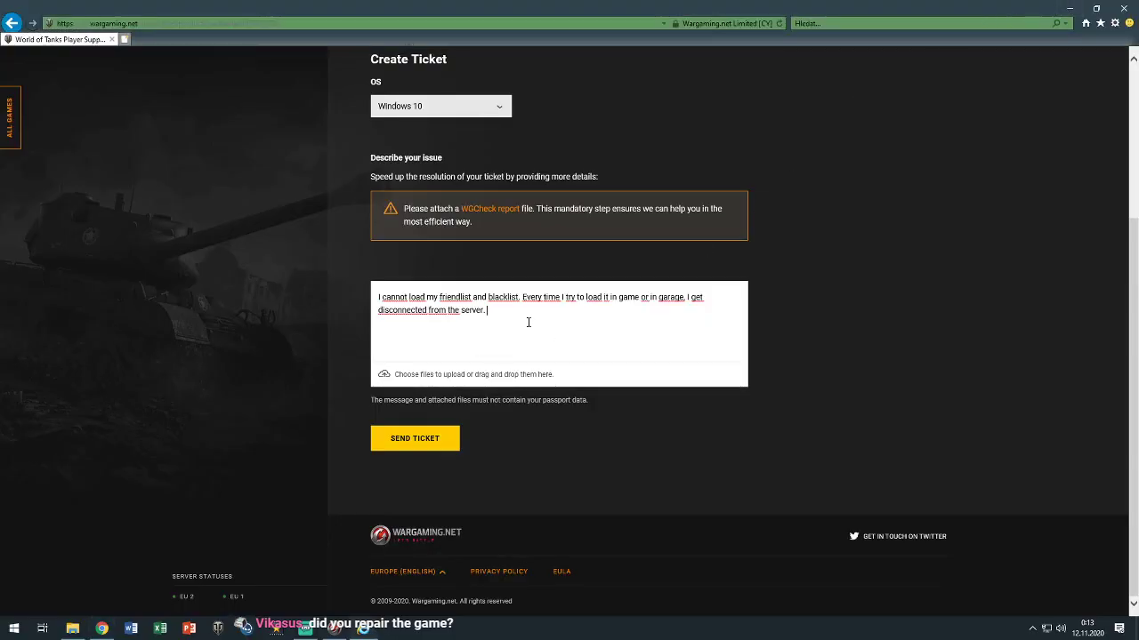
After checking WGCheck's progress, write 'You can see it for yourselves on this twitch stream link ('
left_click(362, 629)
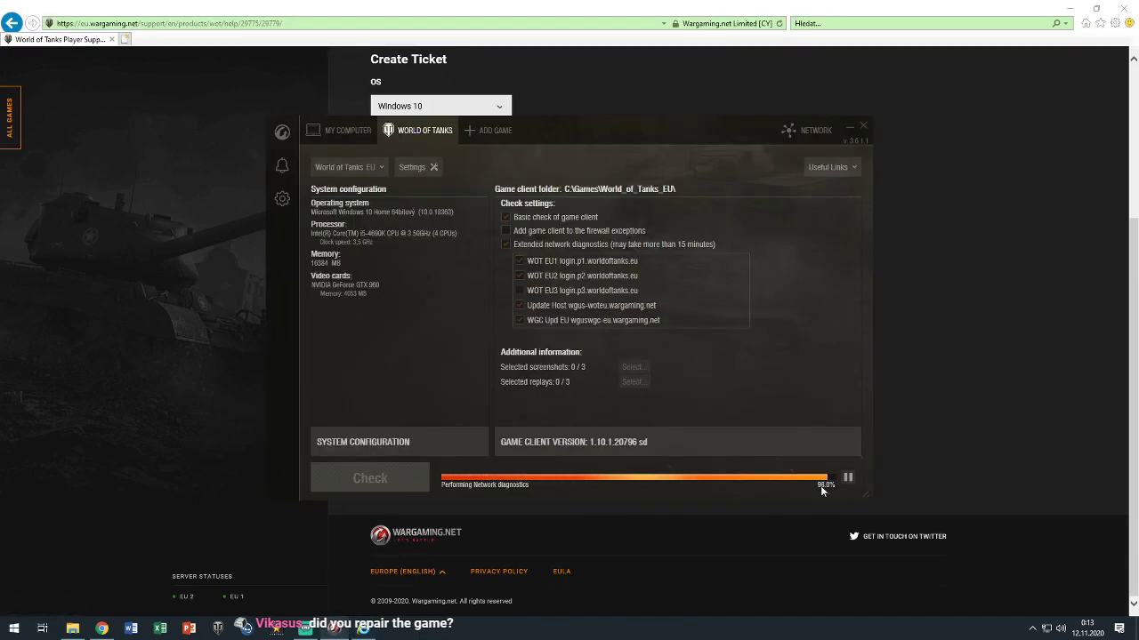
left_click(850, 132)
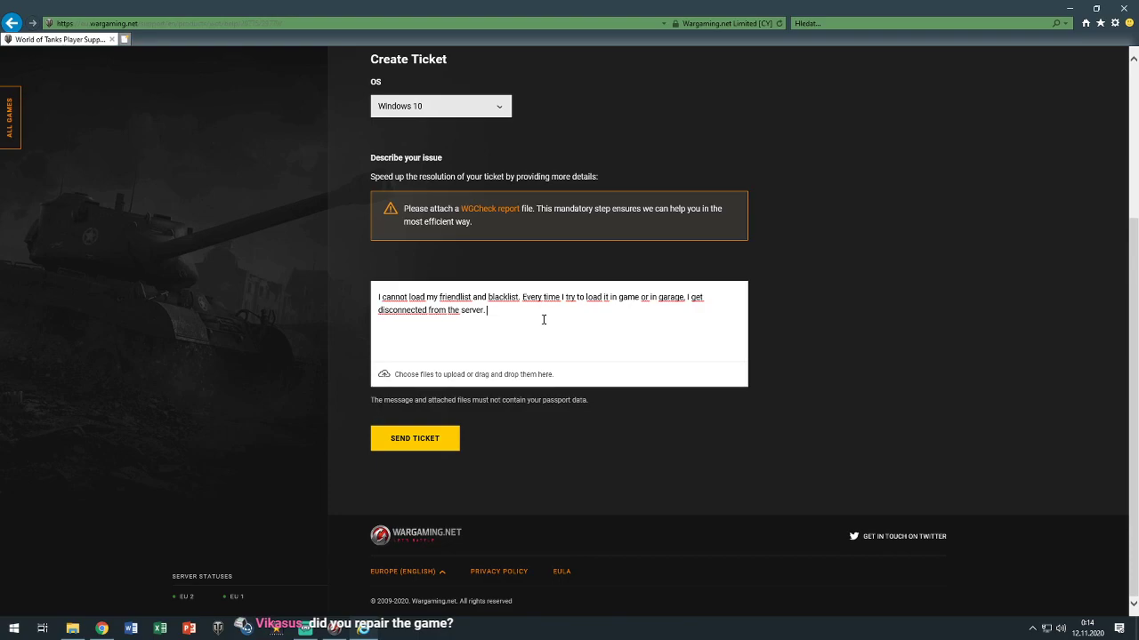
type("You can see it for yourselvews")
key("BackSpace")
key("BackSpace")
type("s on this")
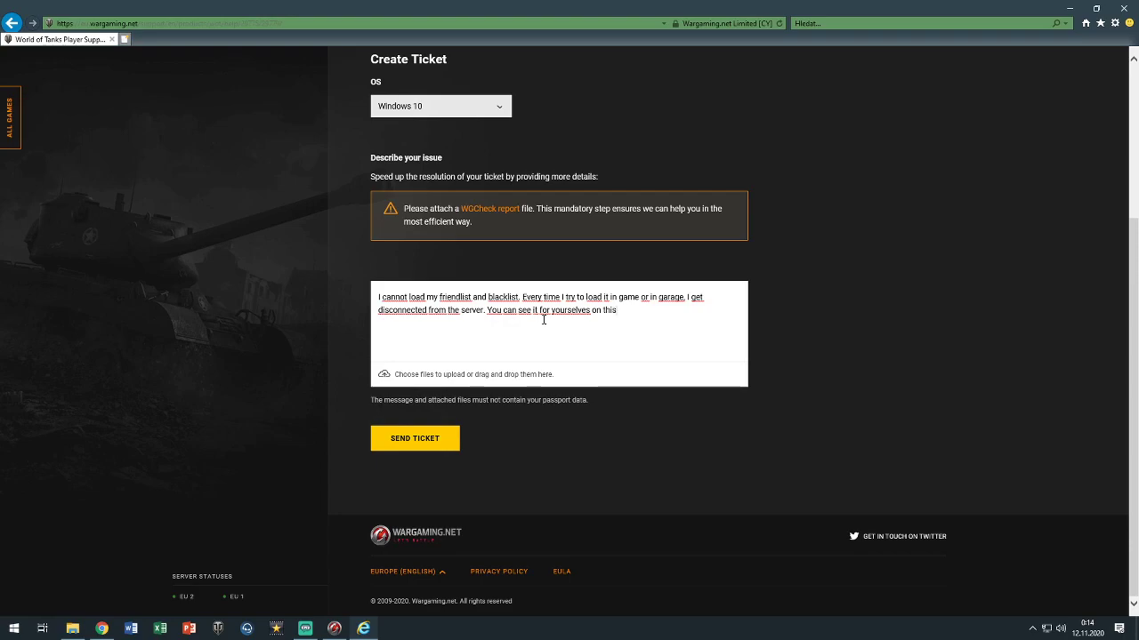
type(" twitch stream link (")
Paste the Twitch video link, close the bracket, and add the cache deletion, reinstall and WGCheck.exe notes
key("ctrl+v")
type(")")
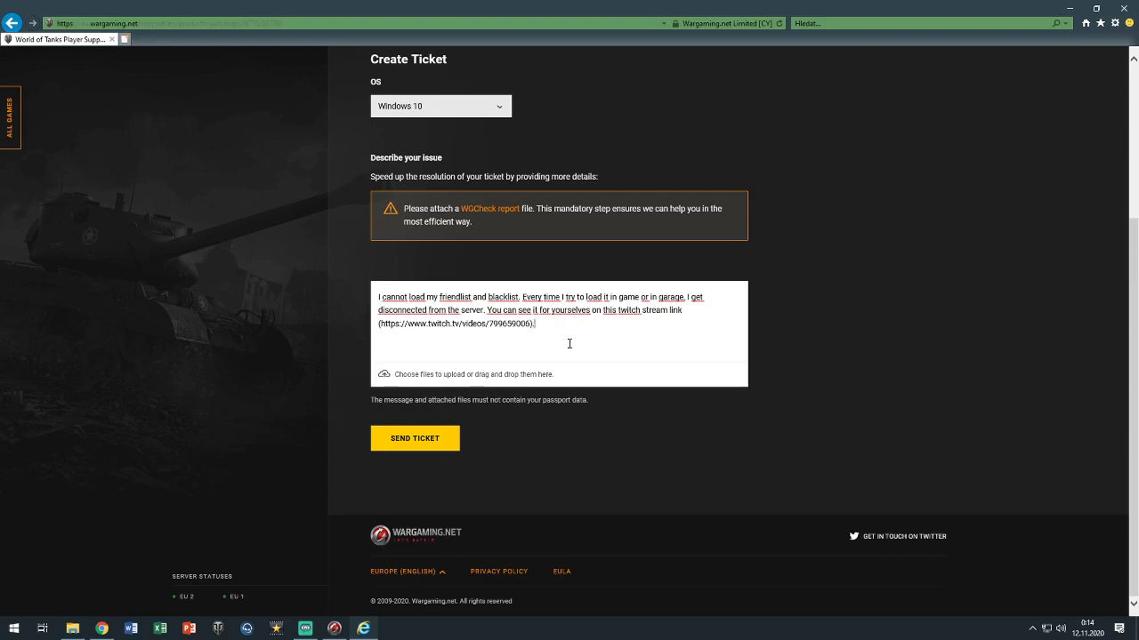
type(". I deleted the cache f")
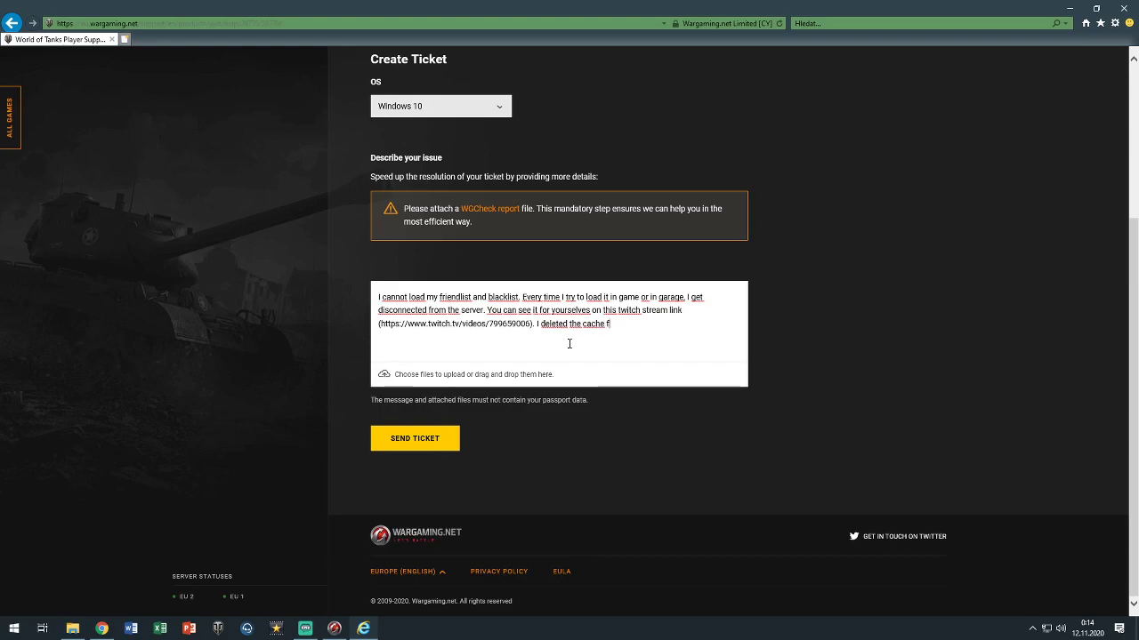
type("iles. I reinstalled the game")
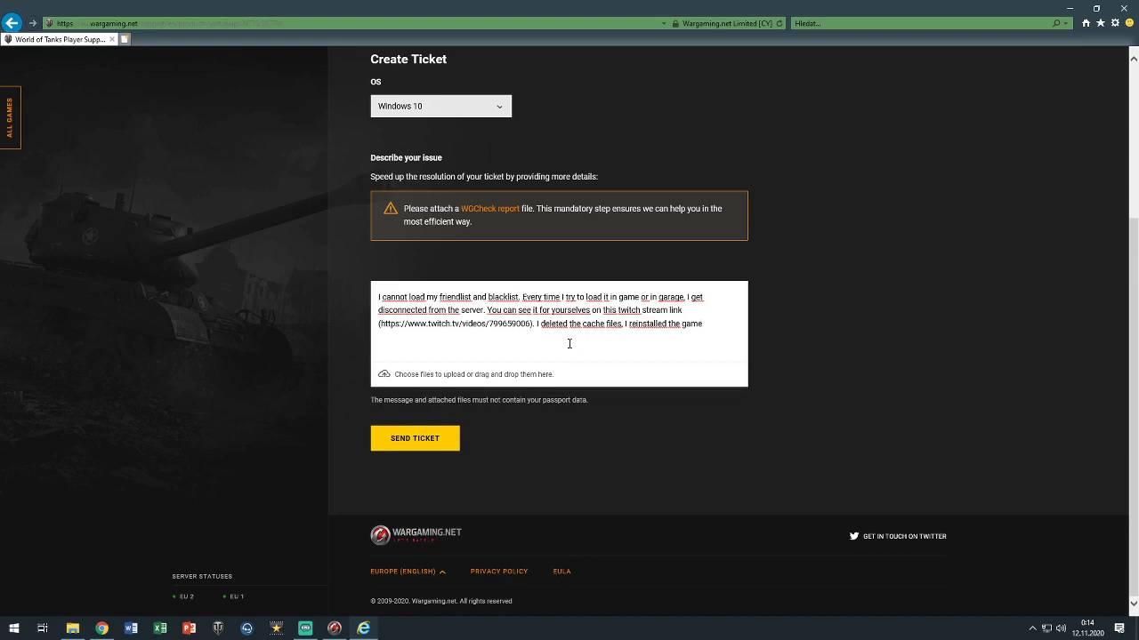
type("and I made this check with your WGCheck")
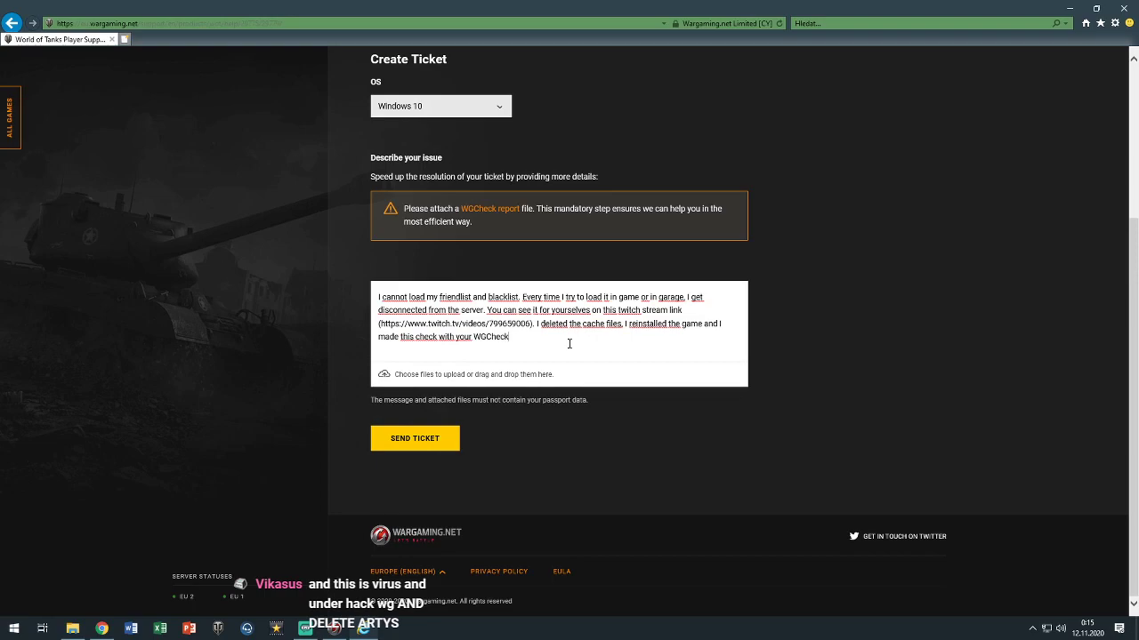
type(".exe")
Look up the WGCheck program file's full name on the desktop, then return to the ticket description
left_click(1069, 8)
left_click(27, 439)
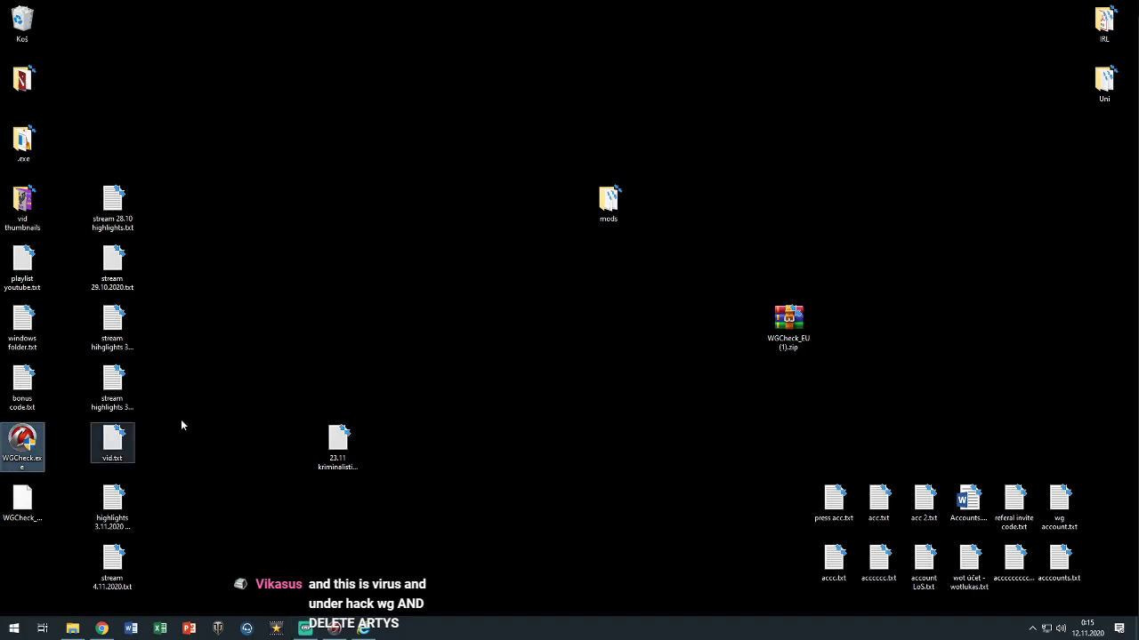
left_click(334, 631)
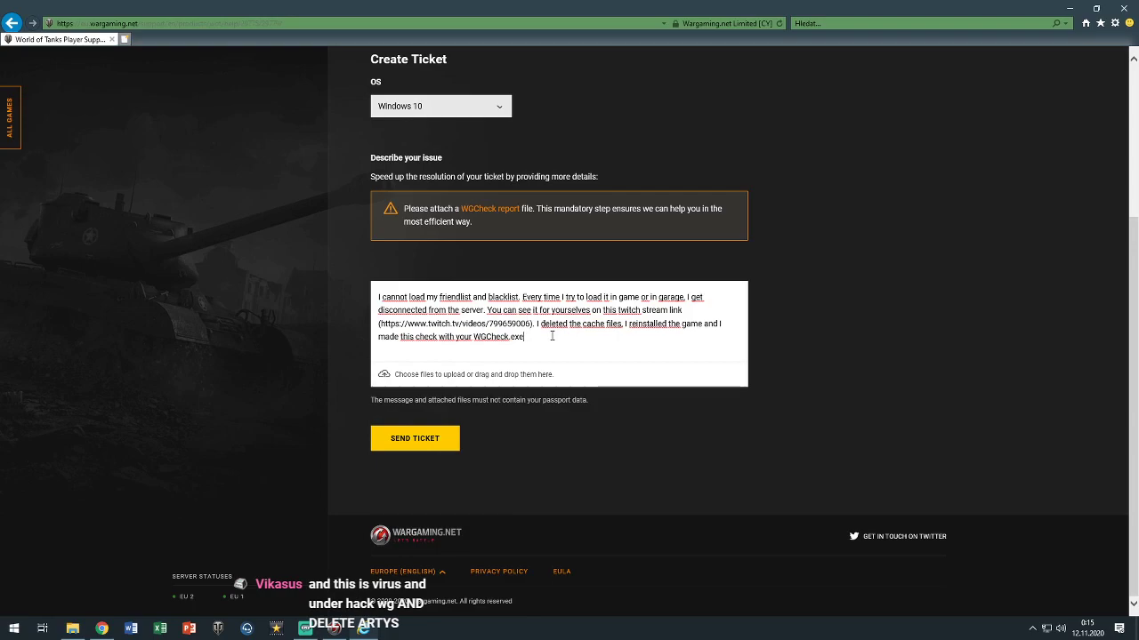
left_click(551, 336)
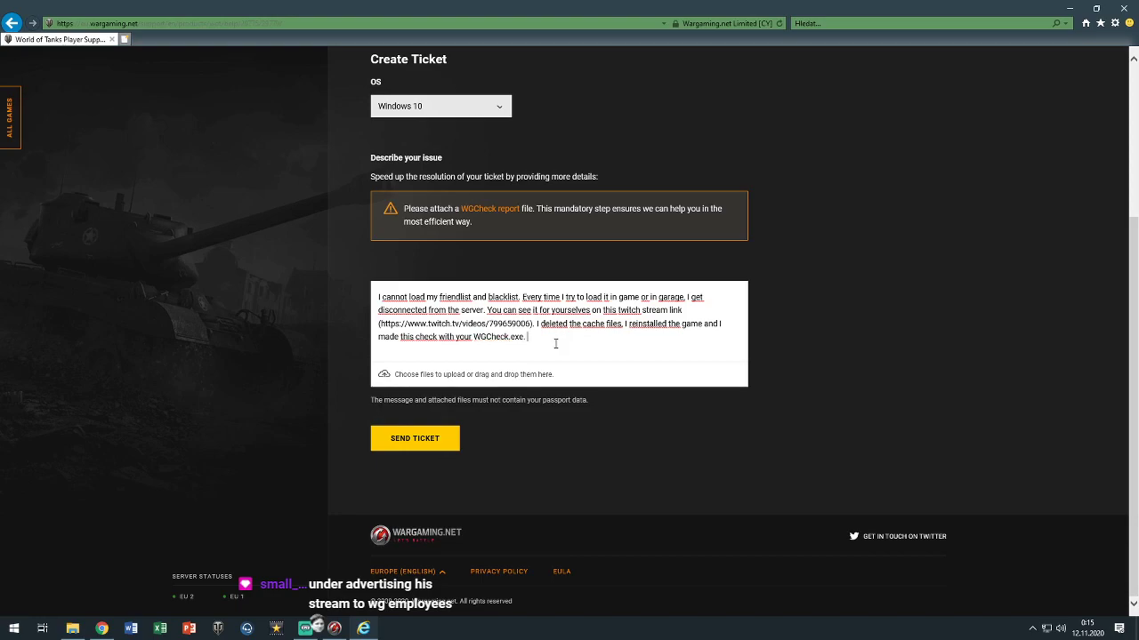
Add that everything works on other accounts and the problem is only with the user's own account and nickname
type("Every time I log in to a different account everything")
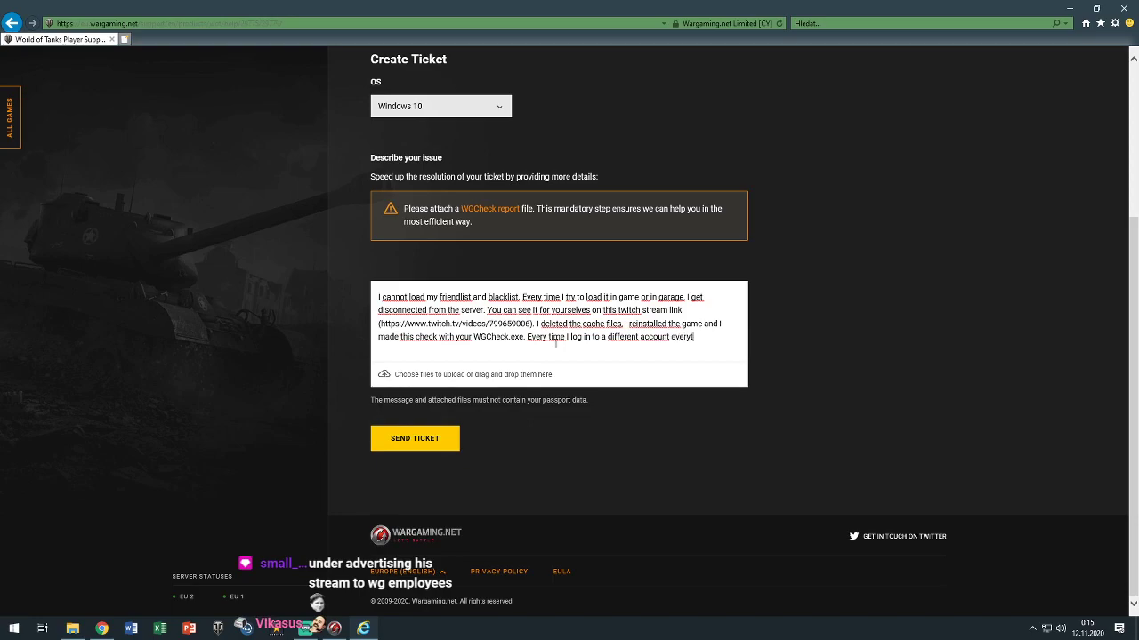
type(" works")
type("e")
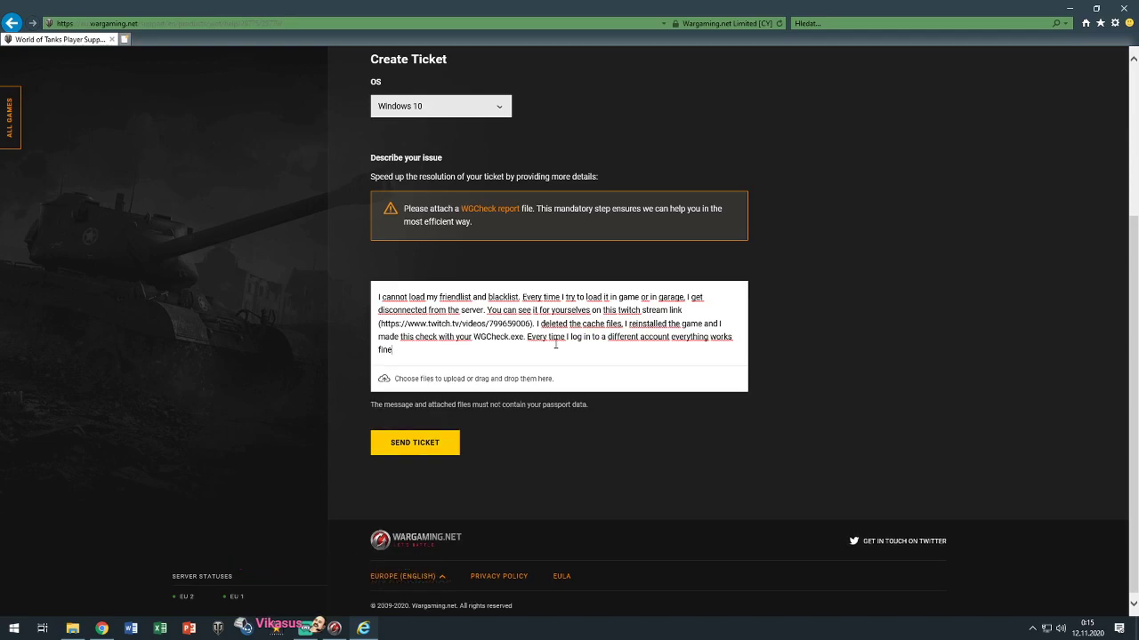
type(". The only problém i")
key("BackSpace")
key("BackSpace")
key("BackSpace")
key("BackSpace")
type("emn ")
type("is with my account ")
type("\"understand")
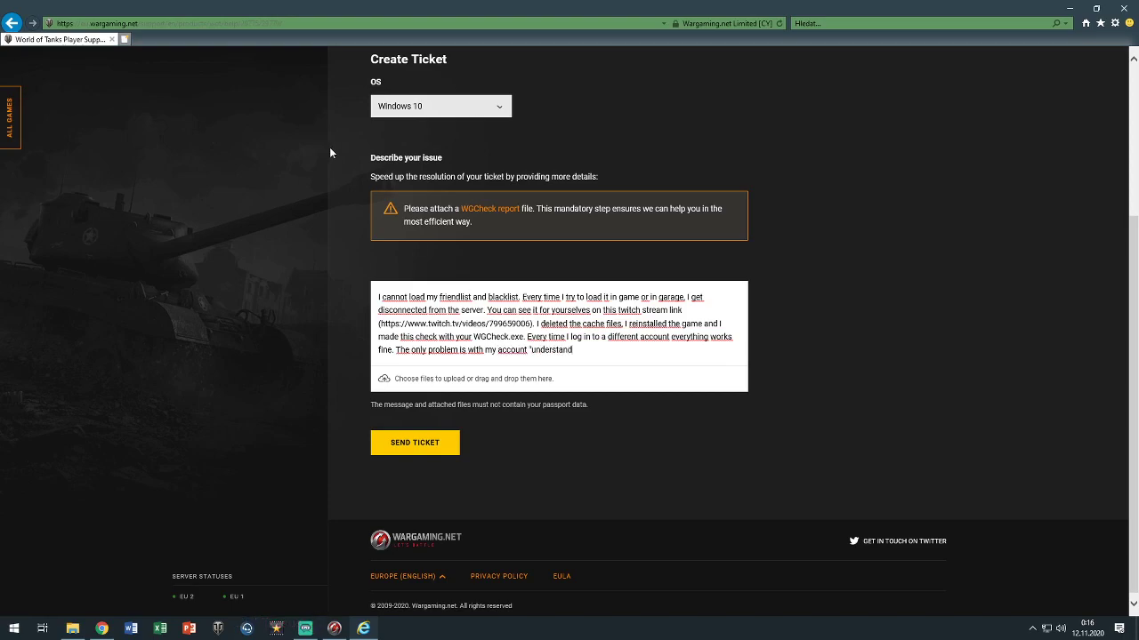
type("\" ")
type("with nickname")
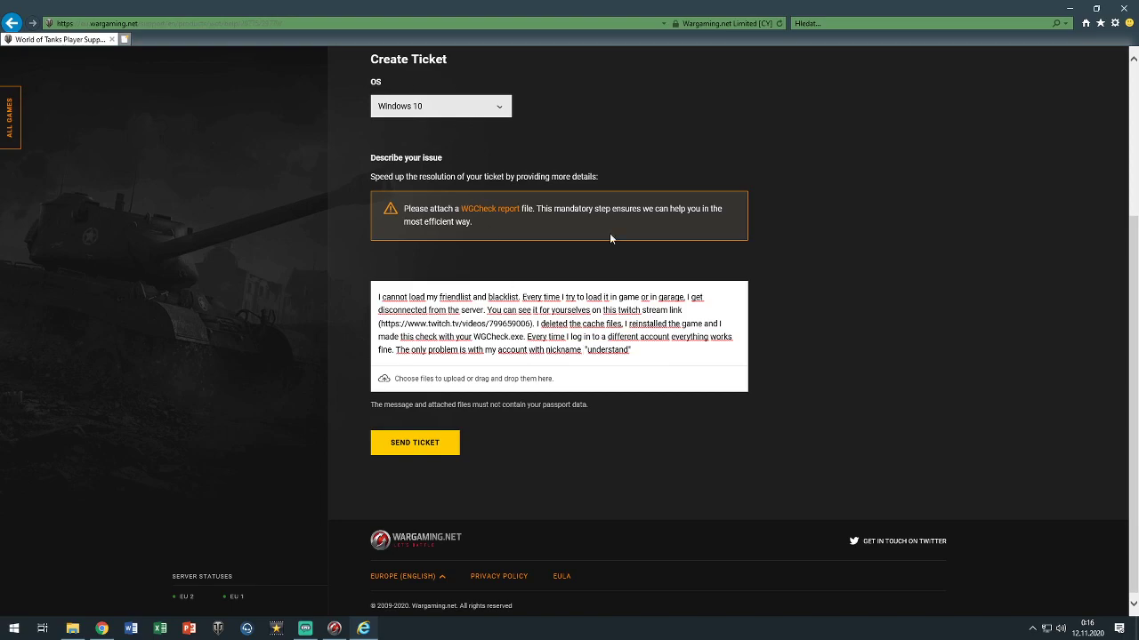
key("Return")
key("BackSpace")
Open the user's World of Tanks player statistics page on worldoftanks.eu and copy the account ID from its address
left_click(102, 628)
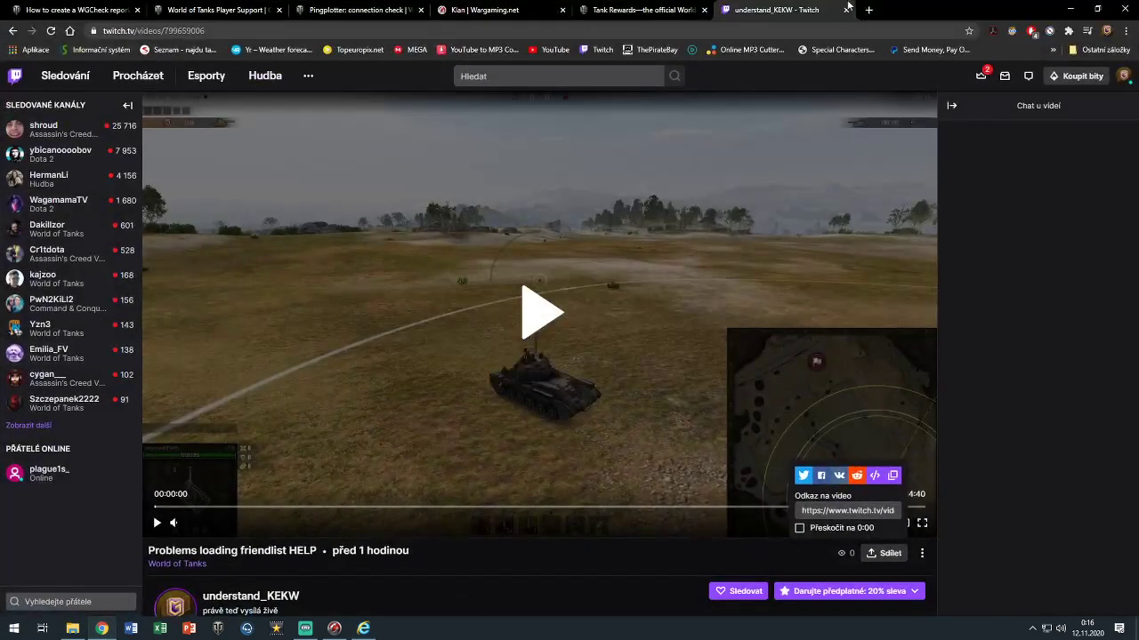
left_click(872, 10)
left_click(711, 384)
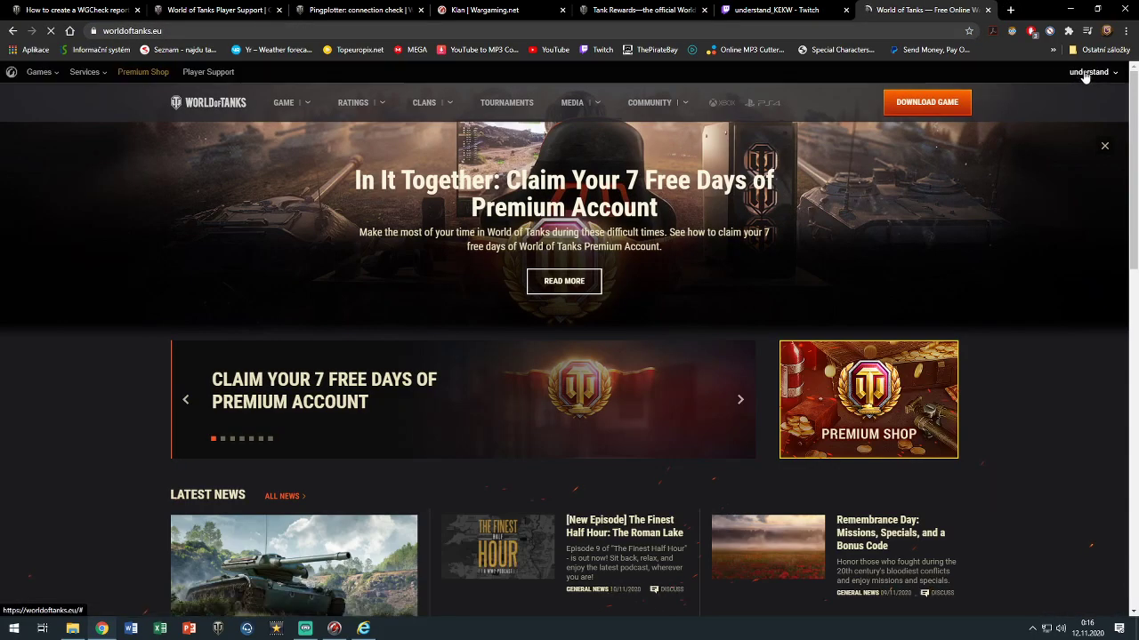
left_click(1086, 75)
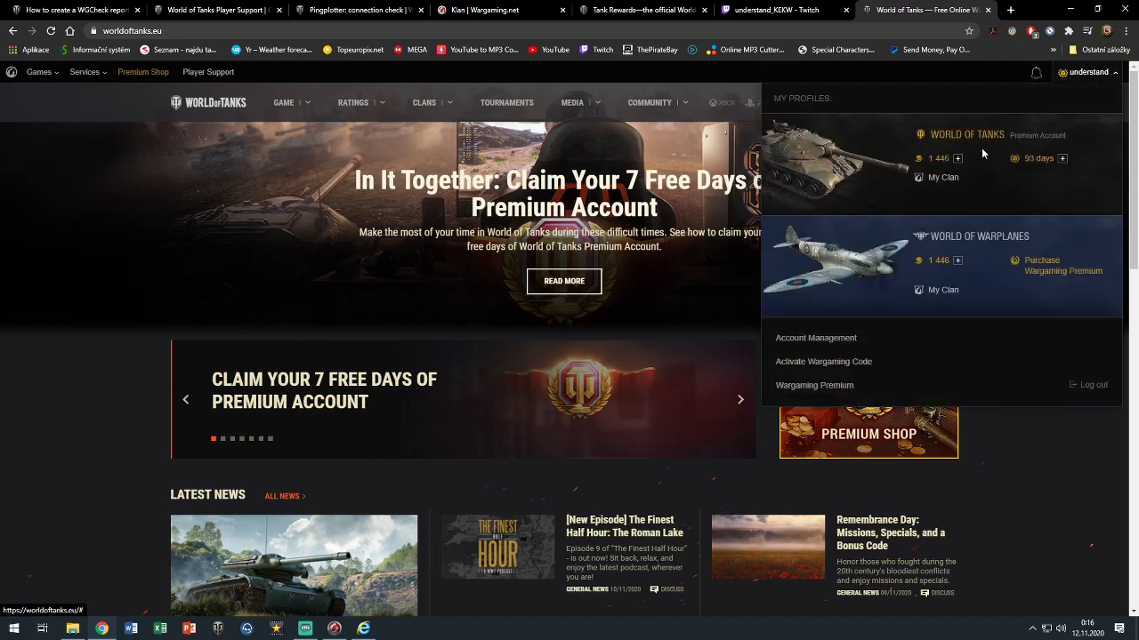
left_click(955, 138)
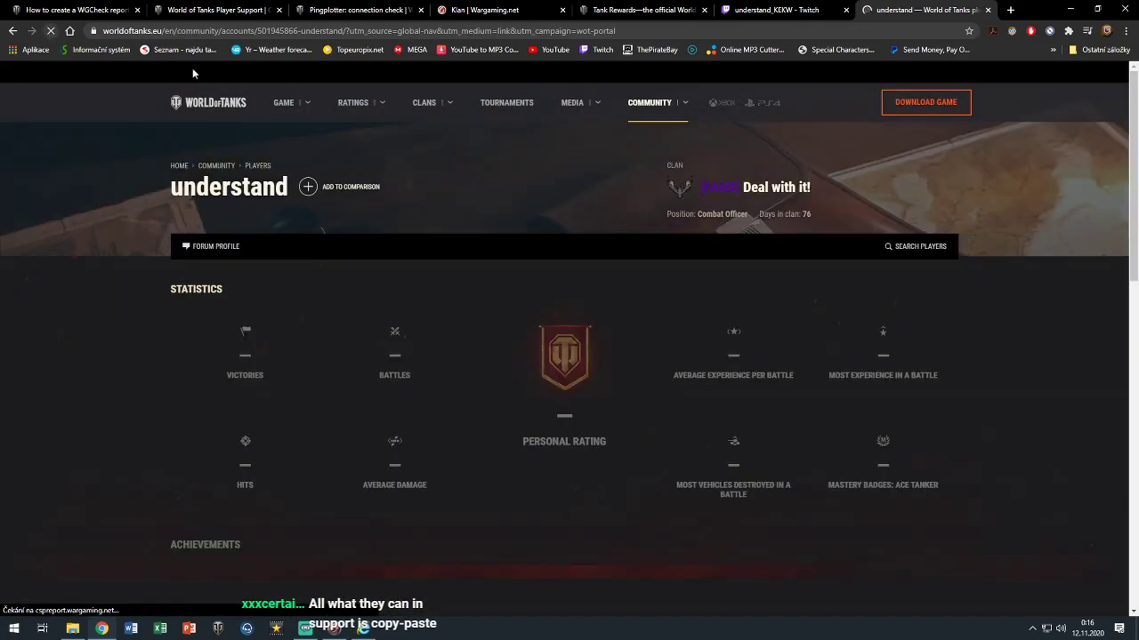
left_click_drag(298, 31, 258, 31)
key("ctrl+c")
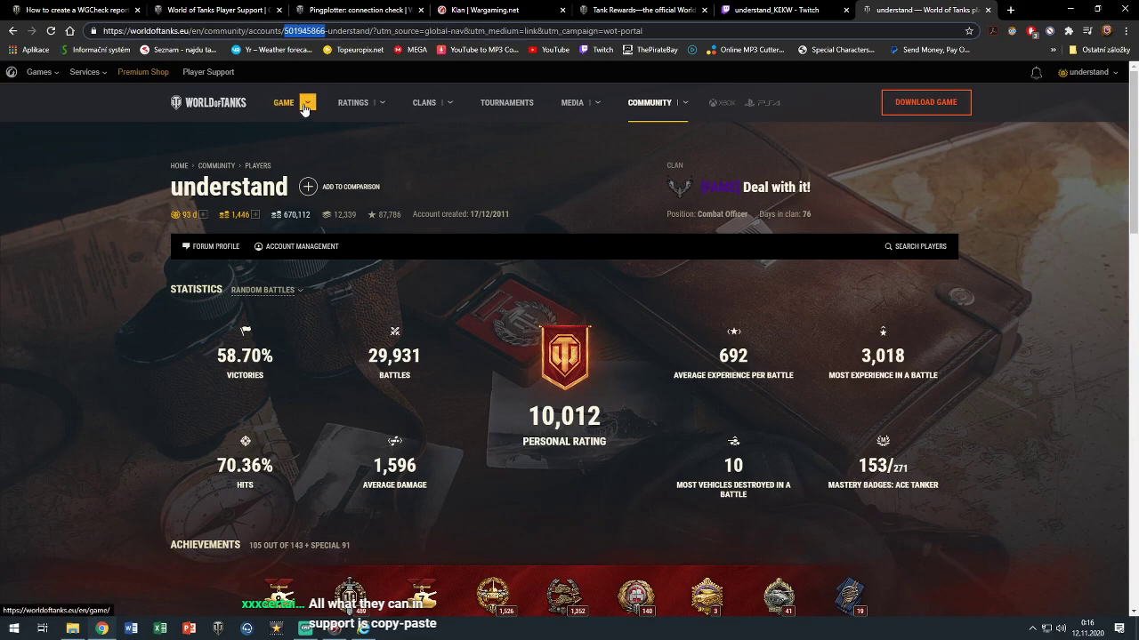
left_click(1070, 9)
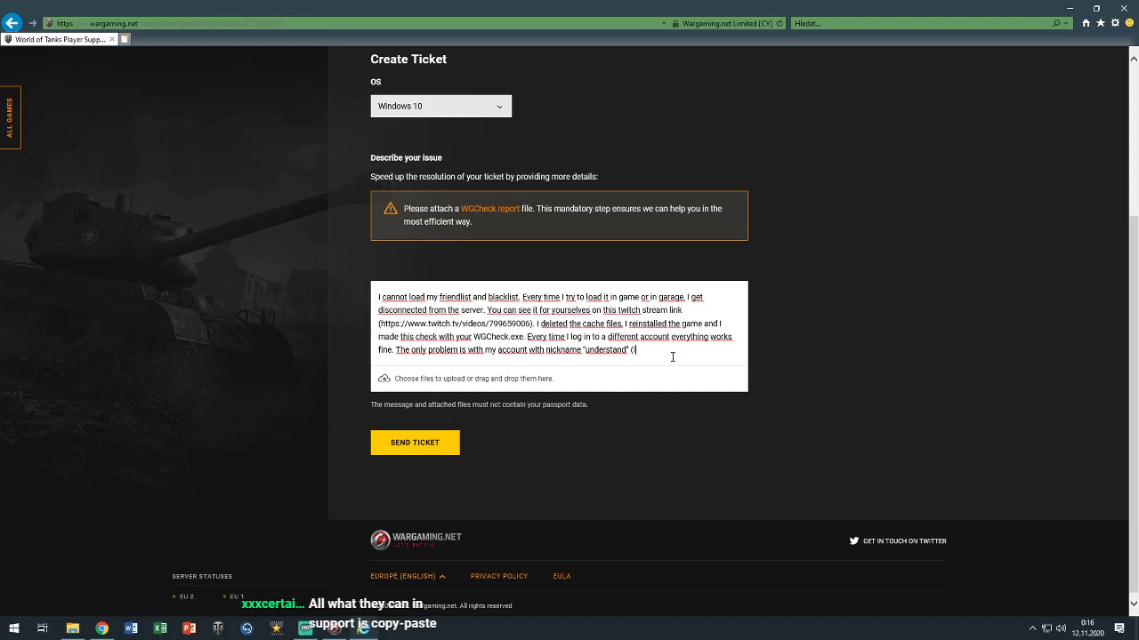
Paste the account ID into the description's brackets, then switch to the finished WGCheck check
key("ctrl+v")
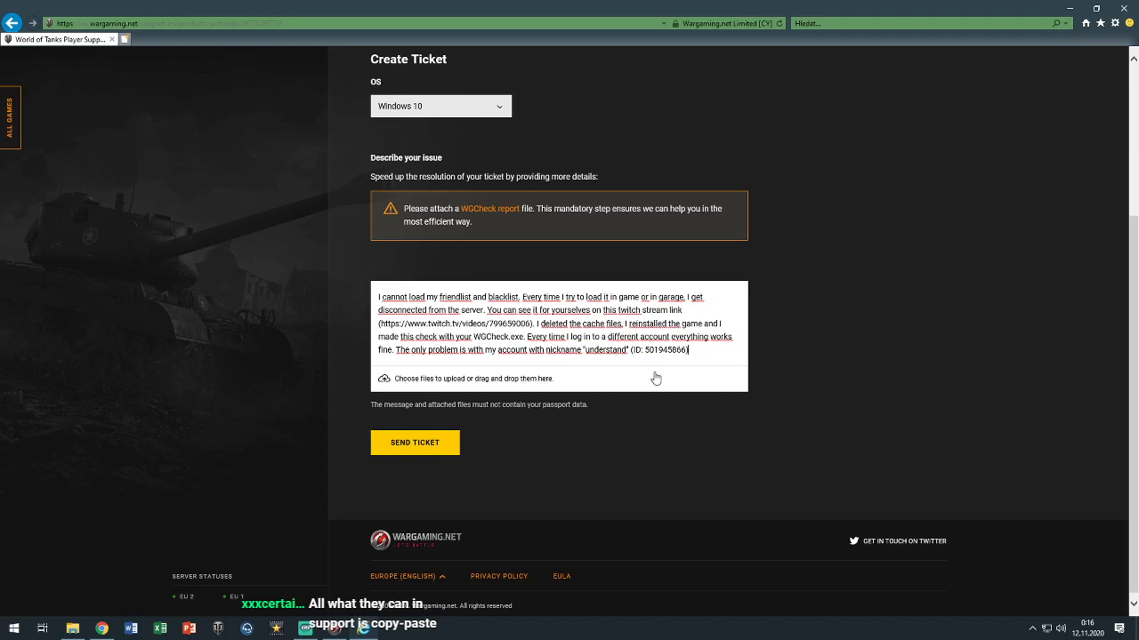
key("alt+Tab")
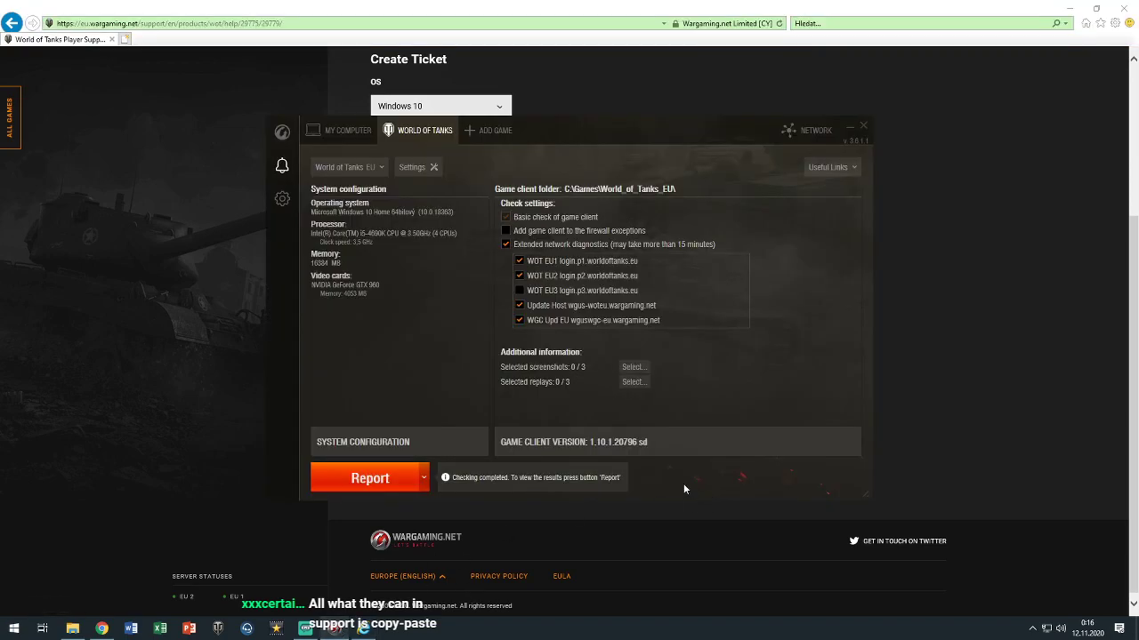
Open the WGCheck report to see the extraneous World_of_Tanks_EU files flagged for deletion
left_click(370, 481)
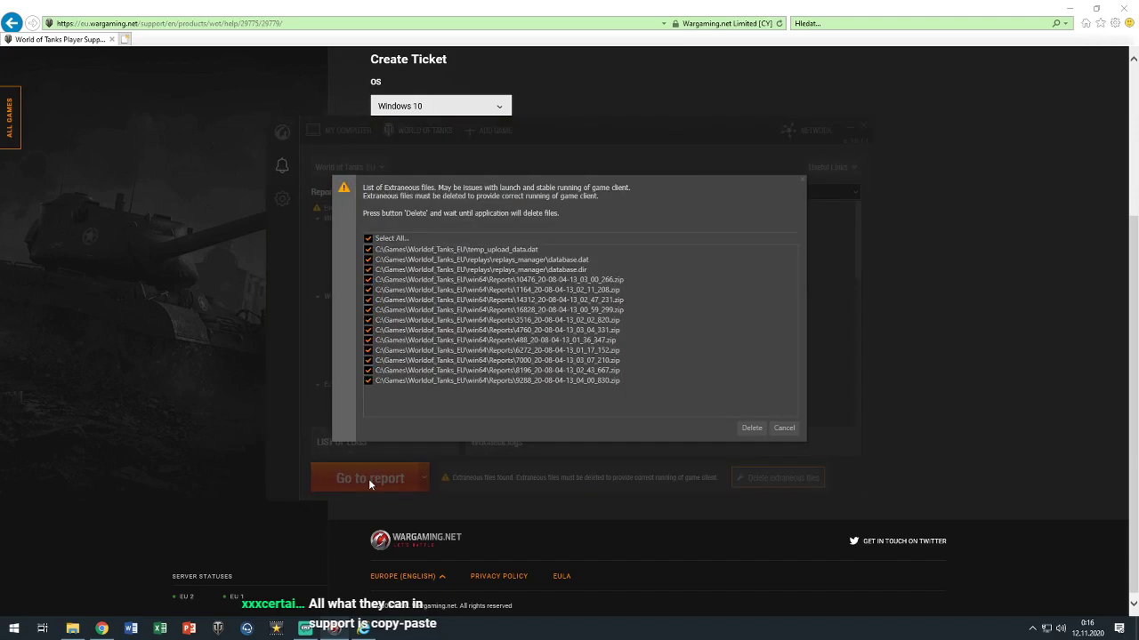
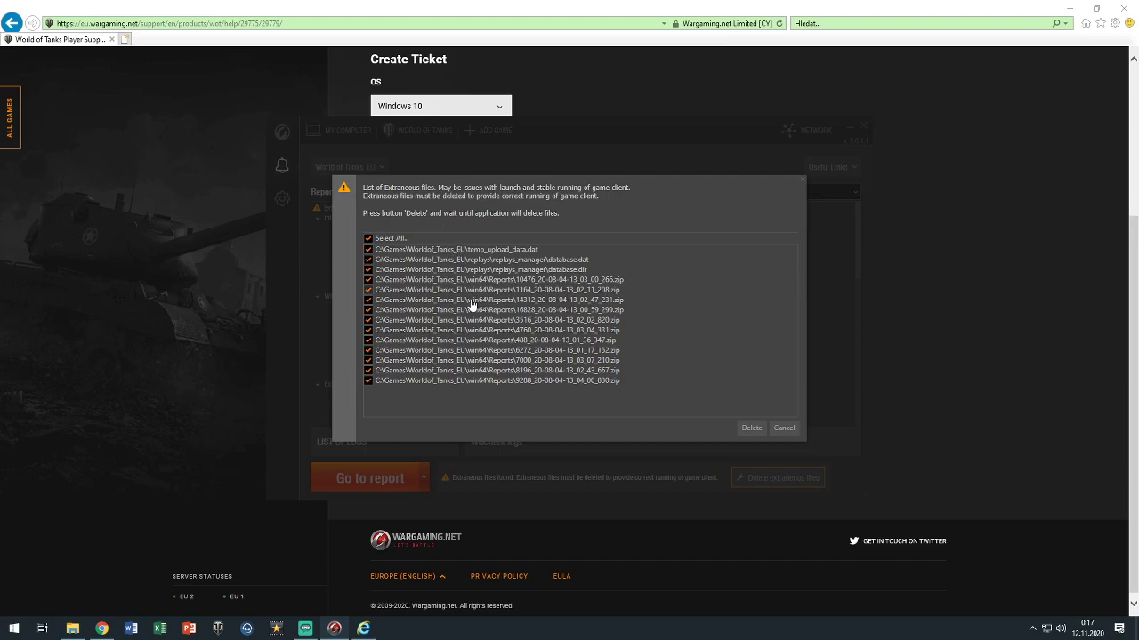
Delete the extraneous game files, then open the World_of_Tanks_EU folder holding WoT_report.wgc
left_click(750, 428)
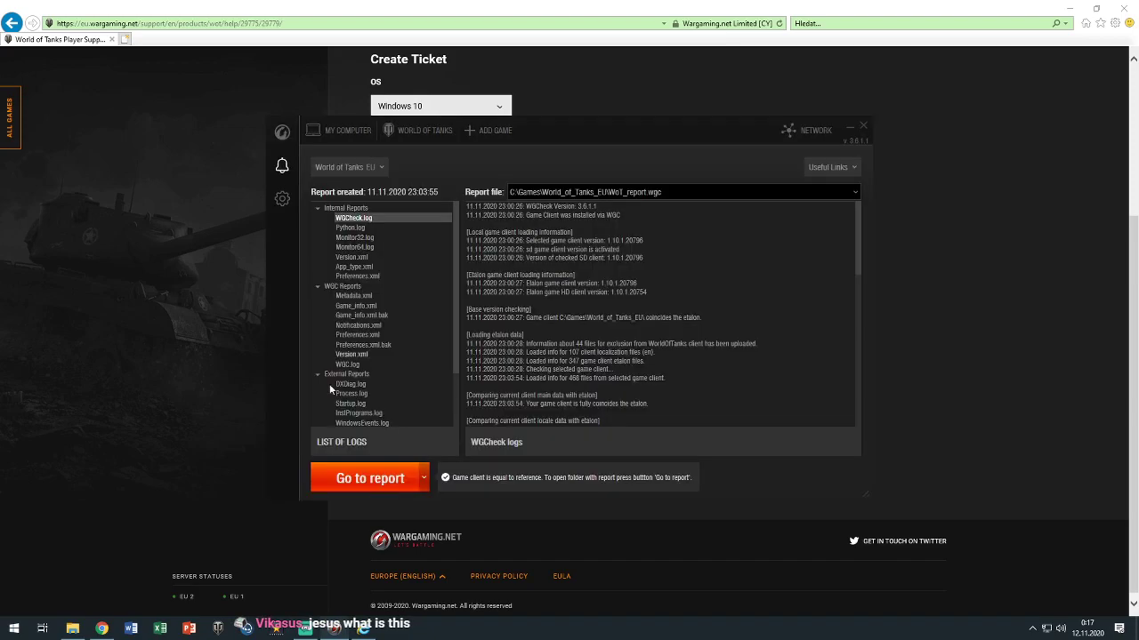
left_click(349, 487)
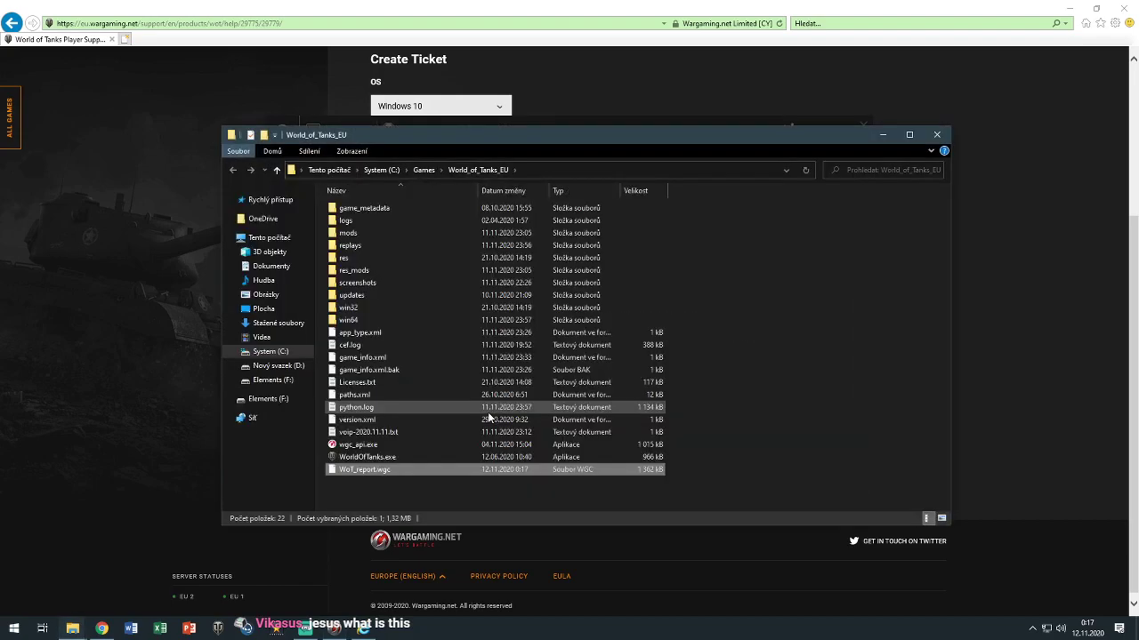
right_click(428, 466)
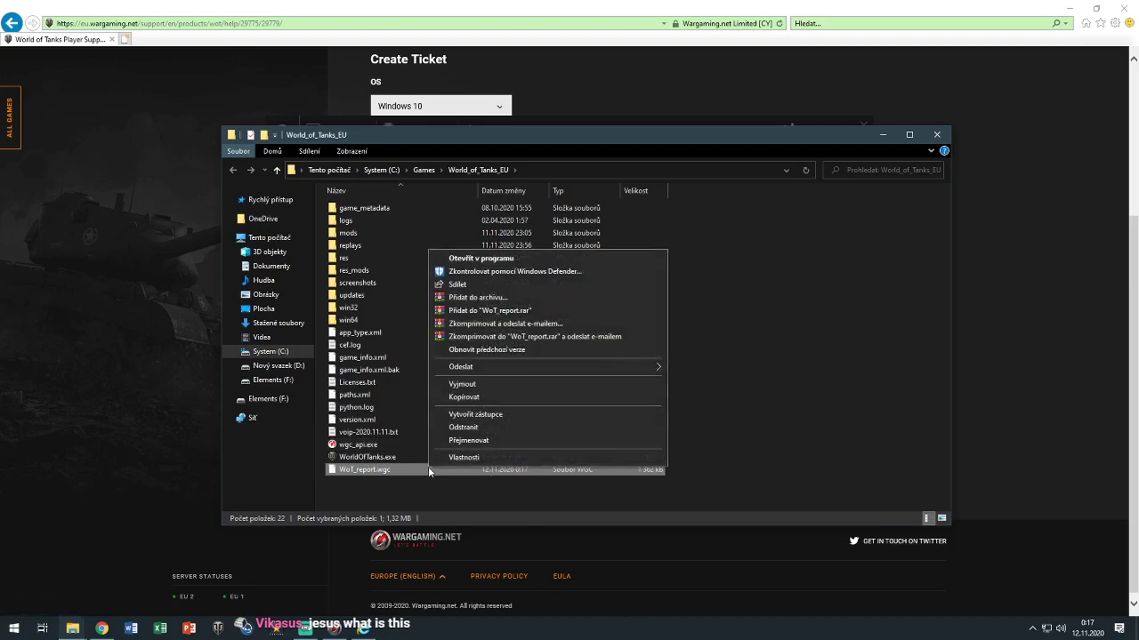
left_click(470, 261)
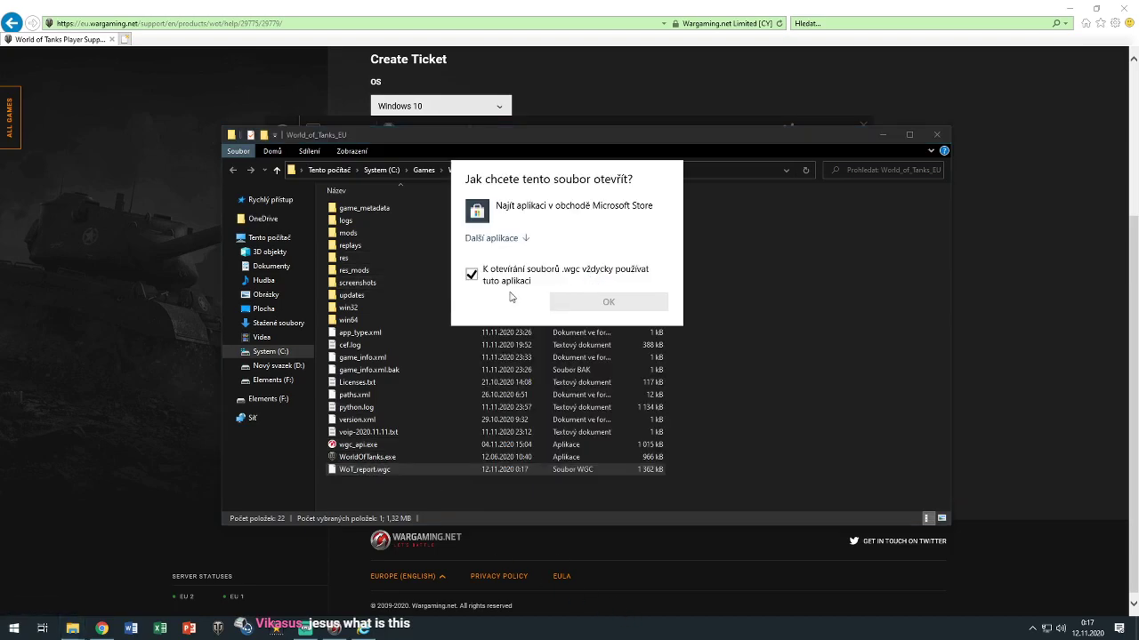
left_click(494, 274)
left_click(498, 240)
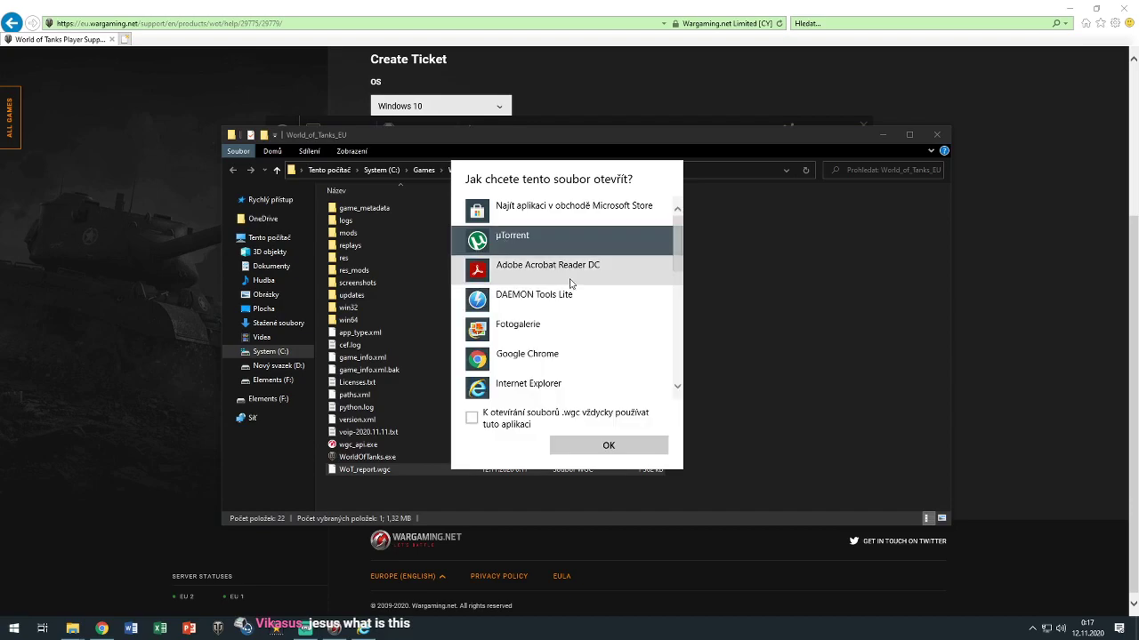
scroll(549, 323, "down", 2)
scroll(549, 323, "down", 4)
left_click(543, 293)
left_click(641, 447)
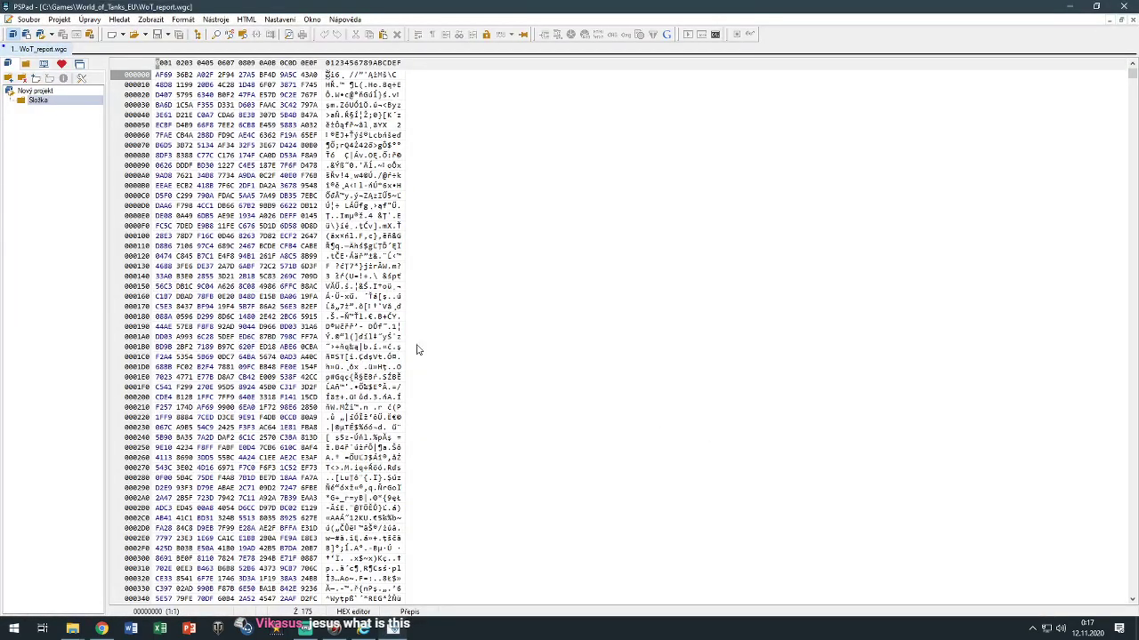
scroll(450, 357, "down", 2)
left_click(1125, 6)
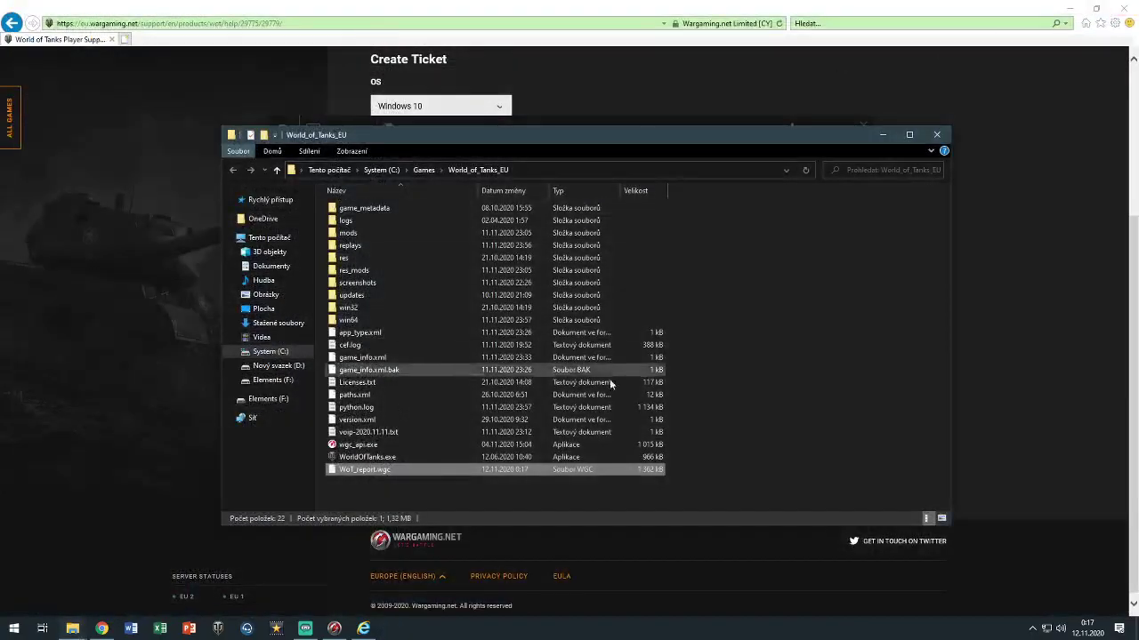
right_click(473, 471)
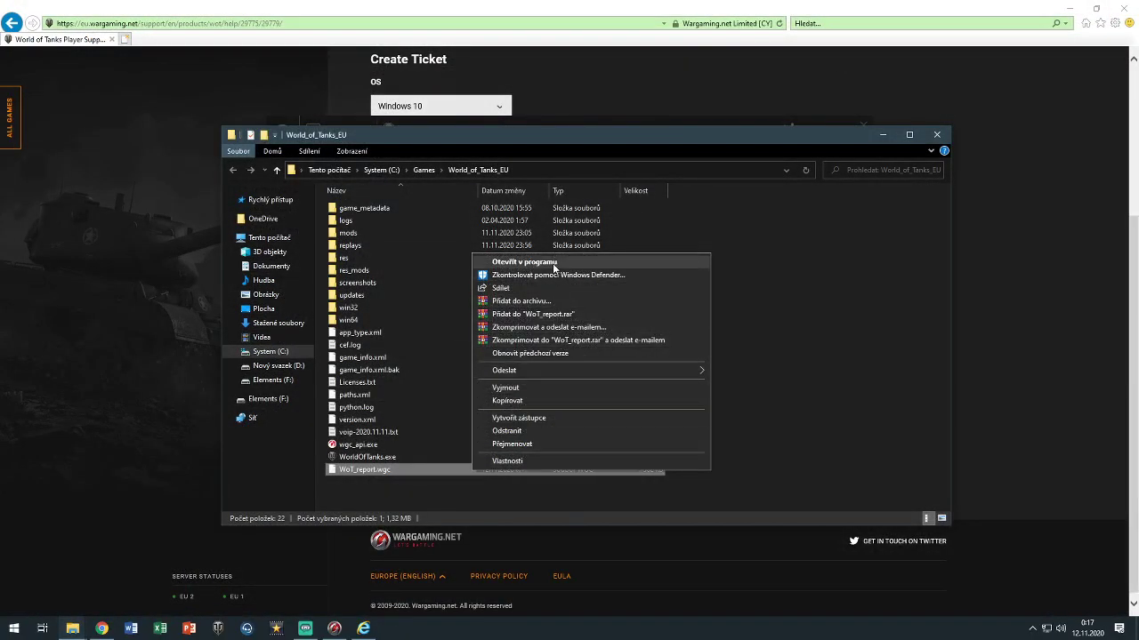
left_click(387, 465)
right_click(387, 465)
left_click(445, 399)
right_click(755, 457)
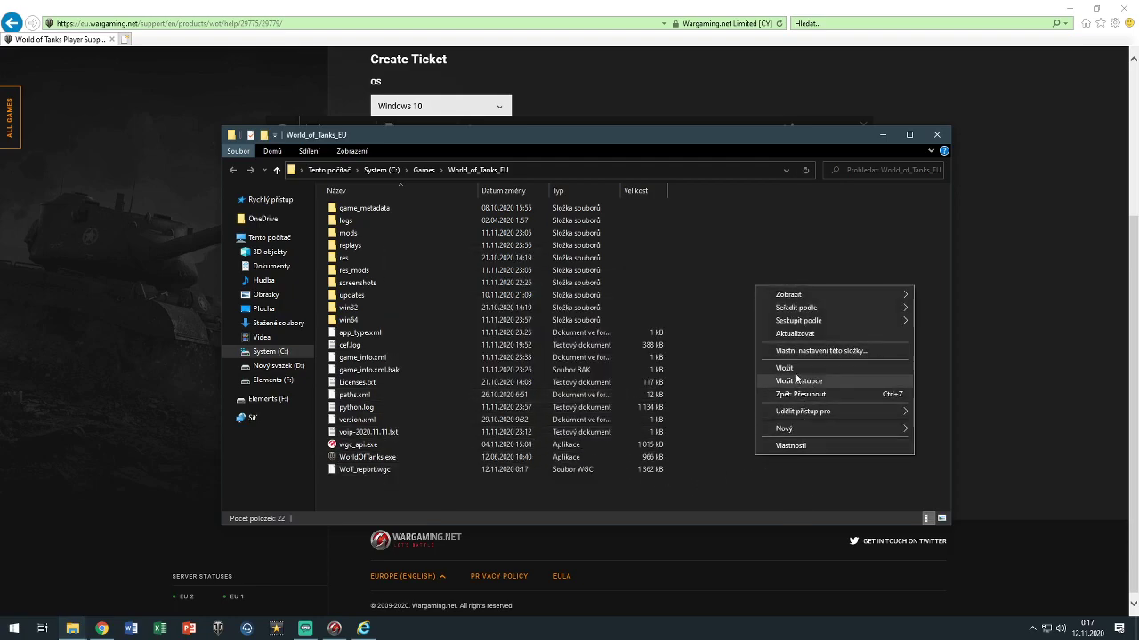
left_click(782, 368)
right_click(421, 475)
left_click(446, 440)
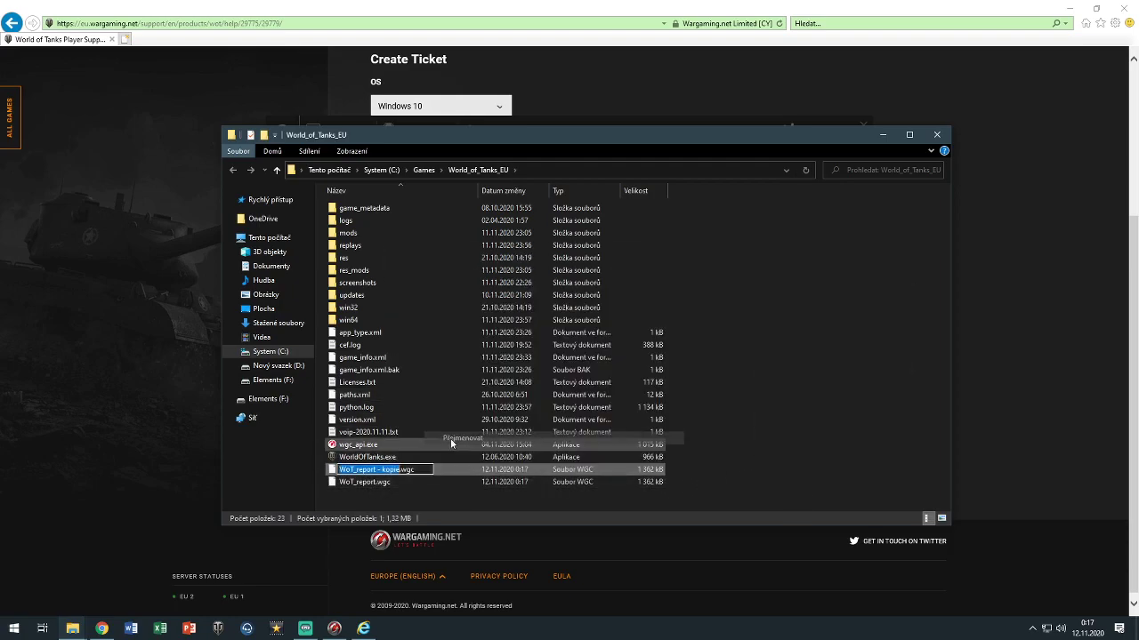
key("BackSpace")
key("BackSpace")
key("BackSpace")
key("BackSpace")
key("BackSpace")
key("BackSpace")
key("BackSpace")
key("BackSpace")
key("BackSpace")
key("BackSpace")
key("BackSpace")
key("BackSpace")
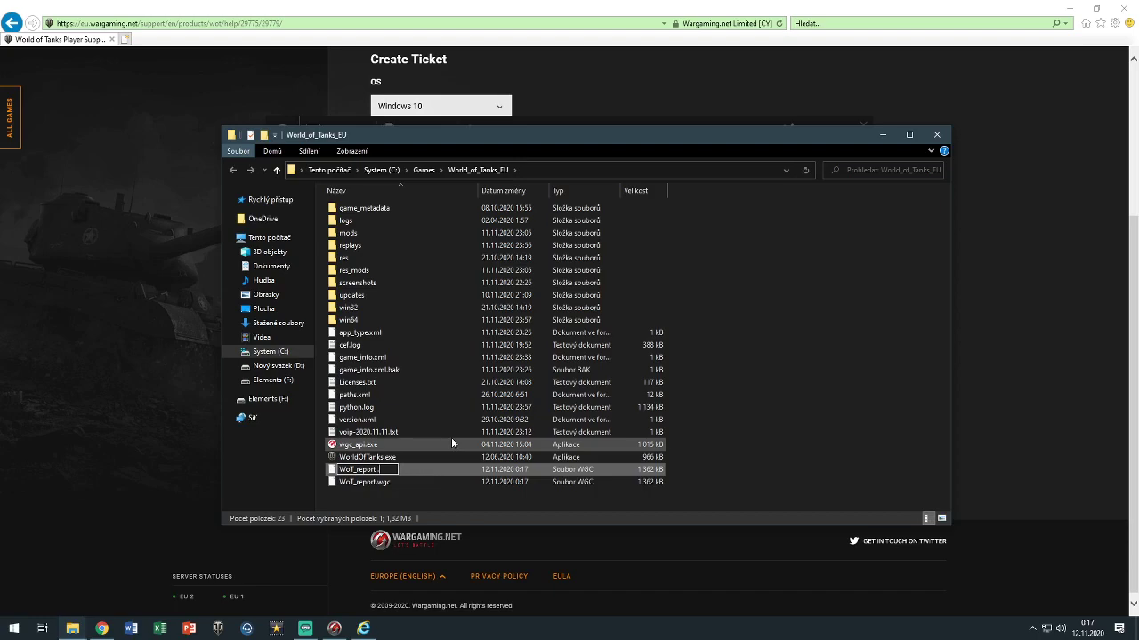
key("BackSpace")
key("BackSpace")
type(".txt")
key("Return")
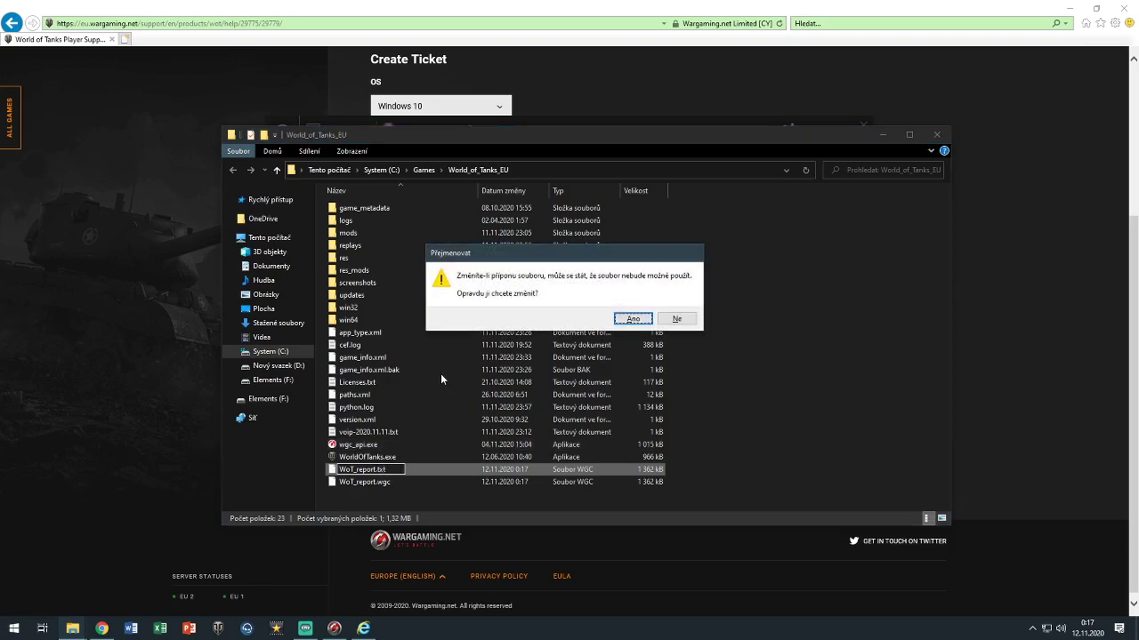
left_click(629, 320)
double_click(407, 465)
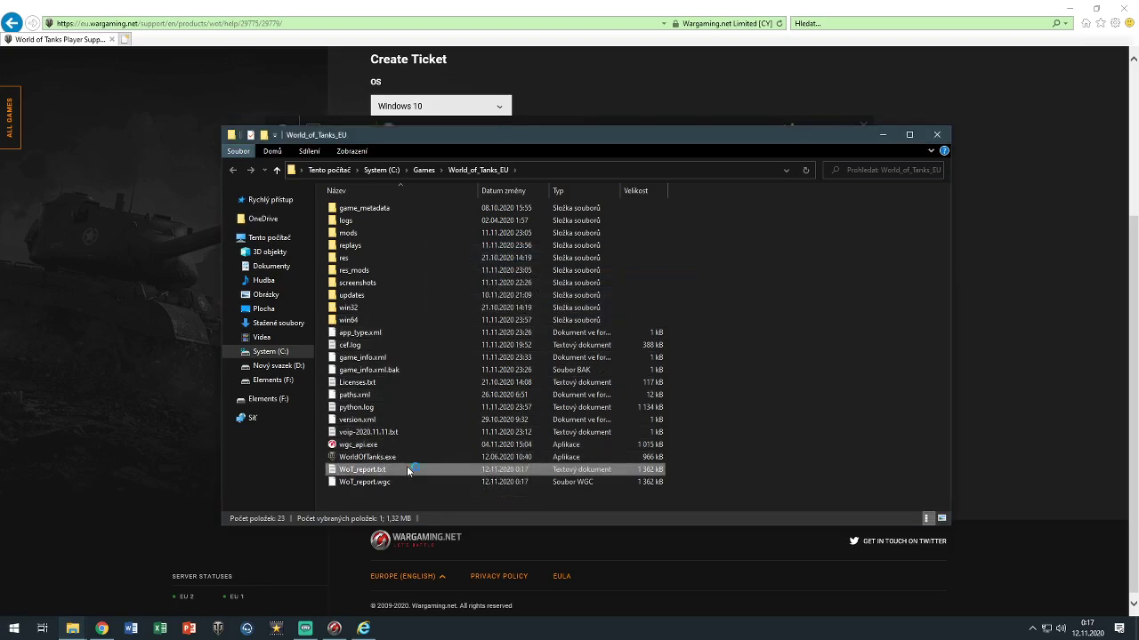
left_click_drag(751, 191, 1138, 249)
key("alt+F4")
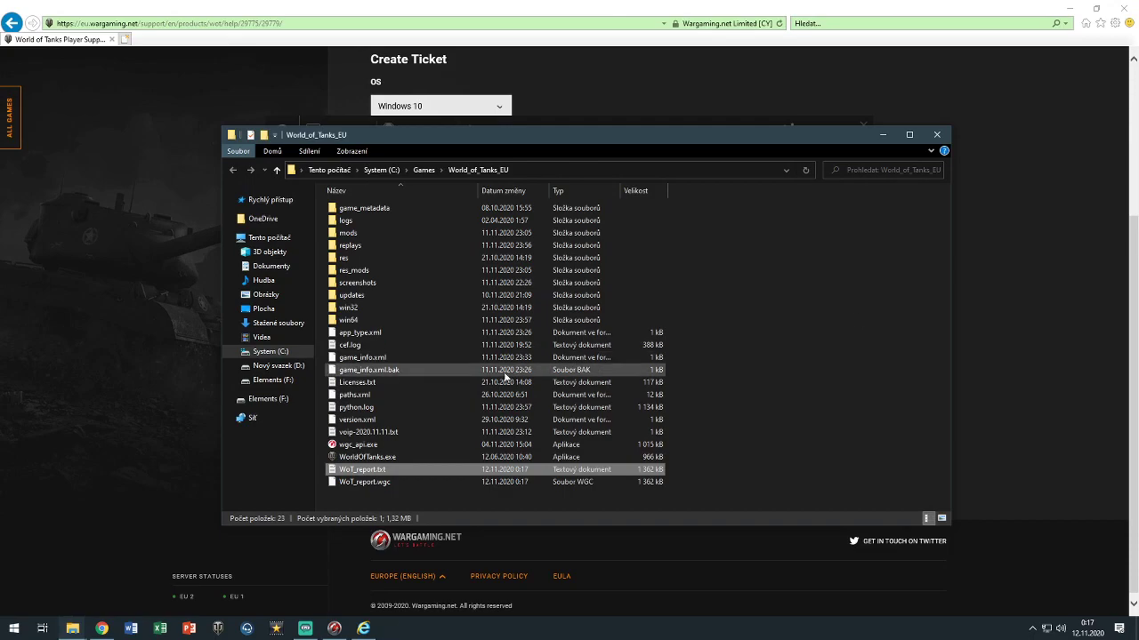
right_click(459, 467)
left_click(492, 430)
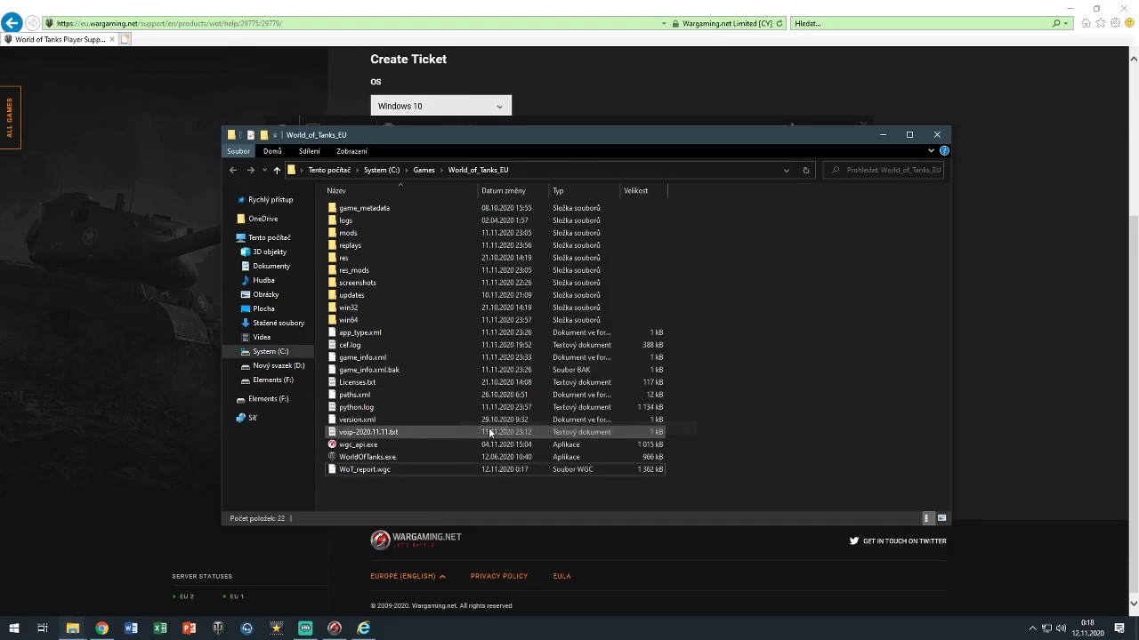
Back in WGCheck, scroll the WGCheck.log checks down to the deleted third-party files entry
left_click(883, 135)
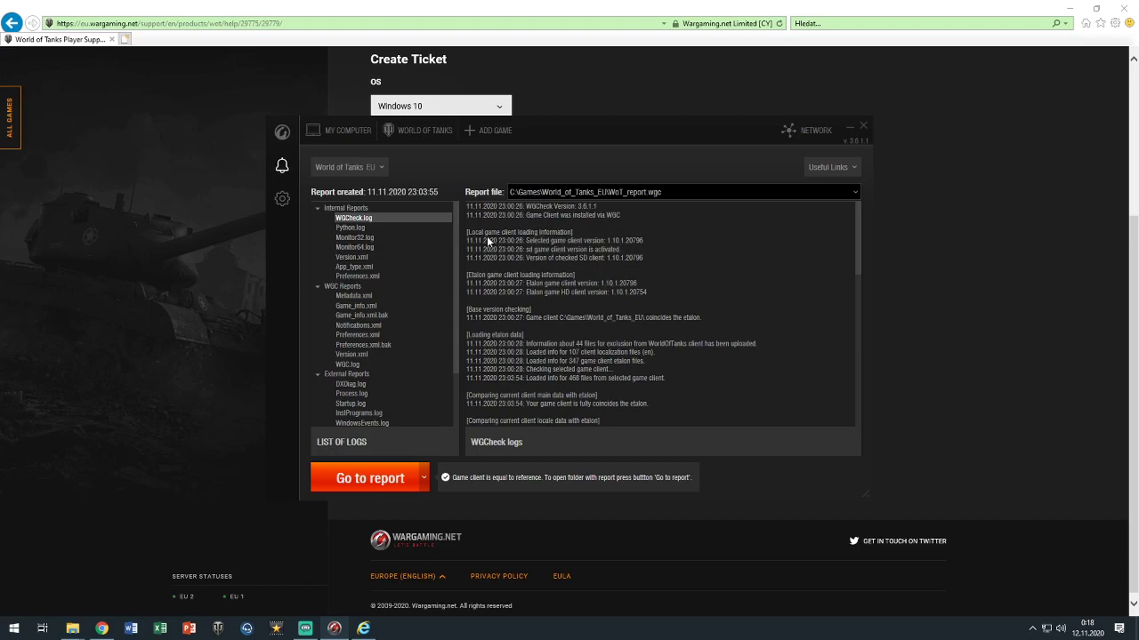
scroll(551, 240, "down", 1)
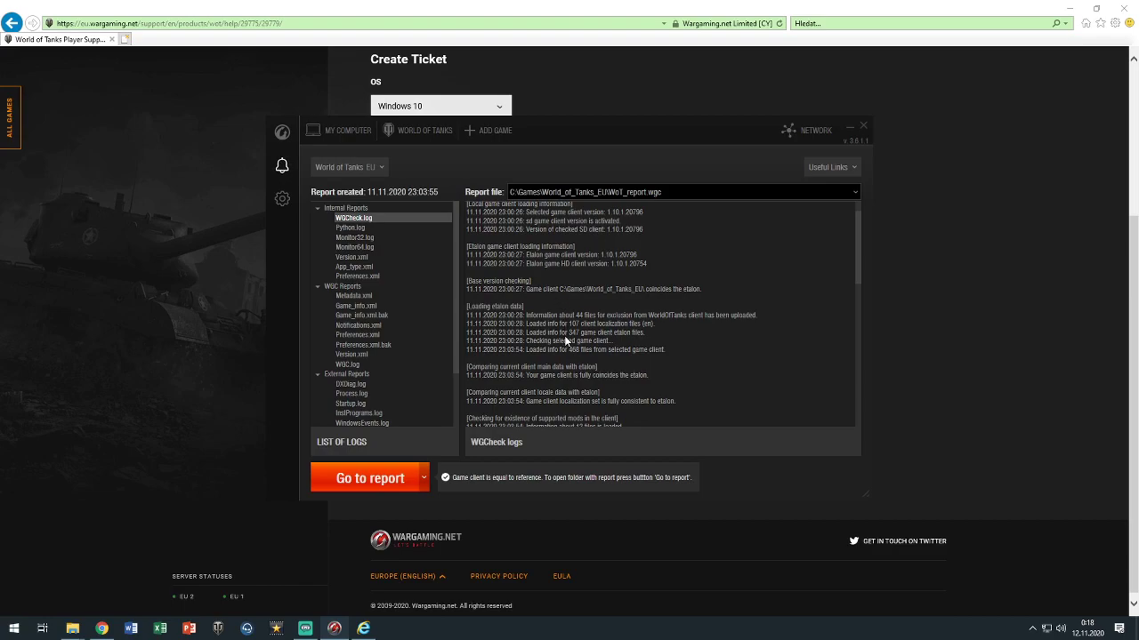
scroll(565, 340, "down", 1)
scroll(565, 341, "down", 1)
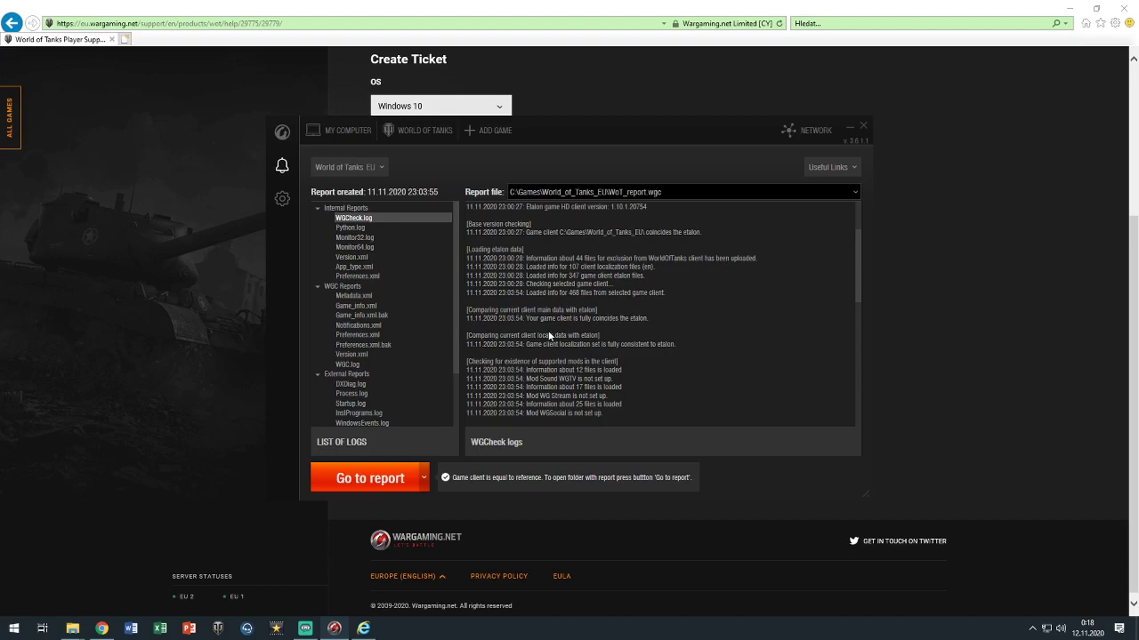
scroll(549, 336, "down", 1)
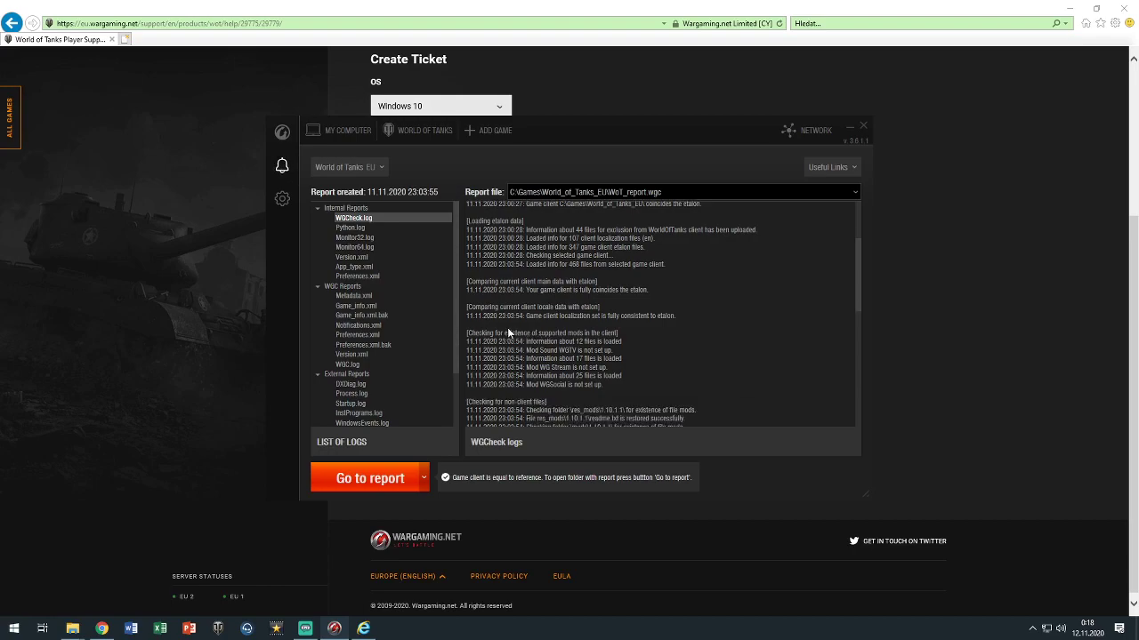
scroll(507, 332, "down", 2)
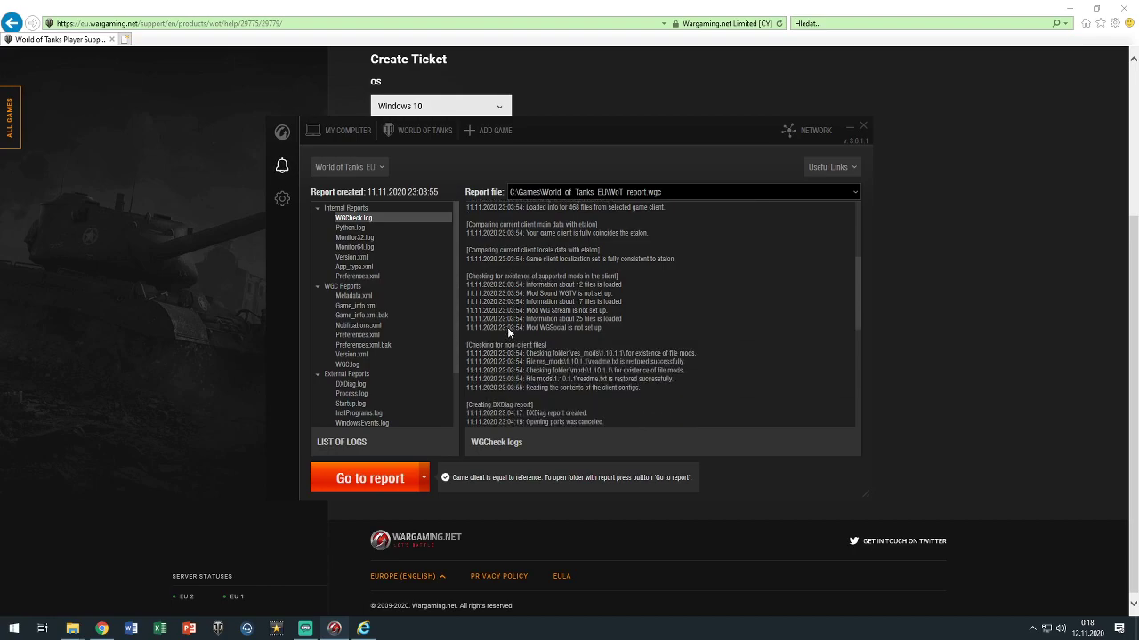
scroll(509, 330, "down", 3)
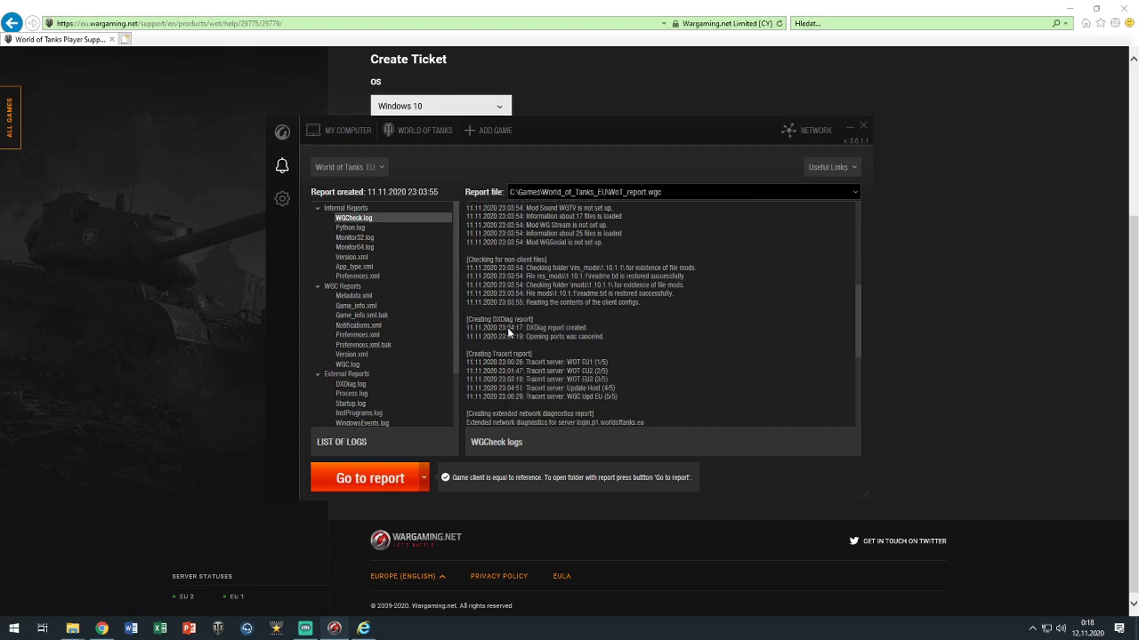
scroll(508, 331, "down", 5)
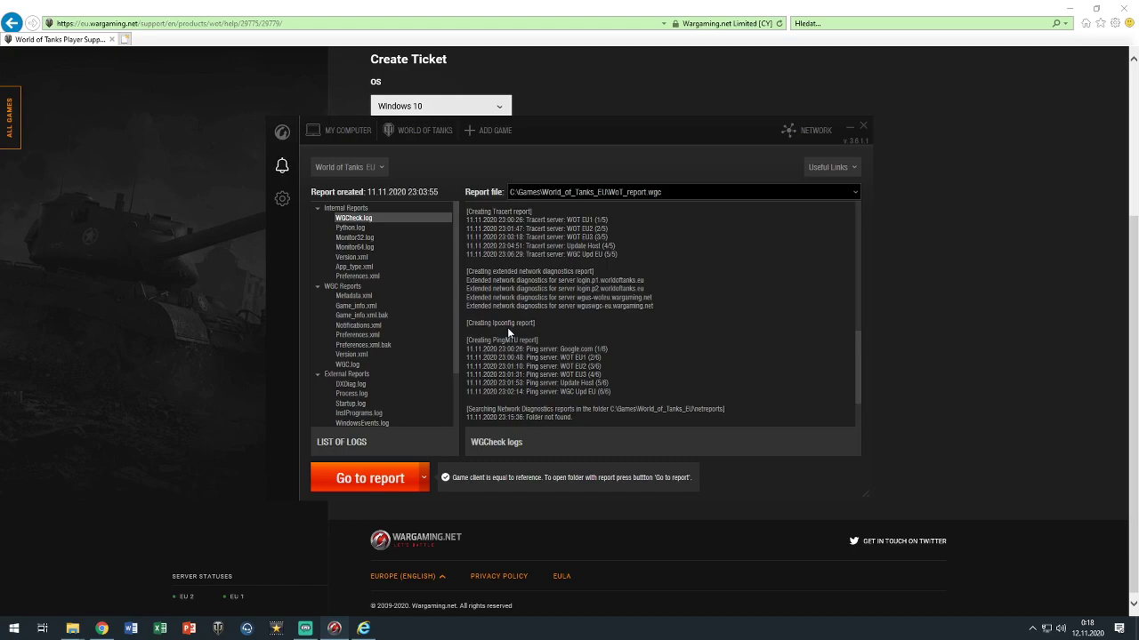
scroll(507, 327, "down", 3)
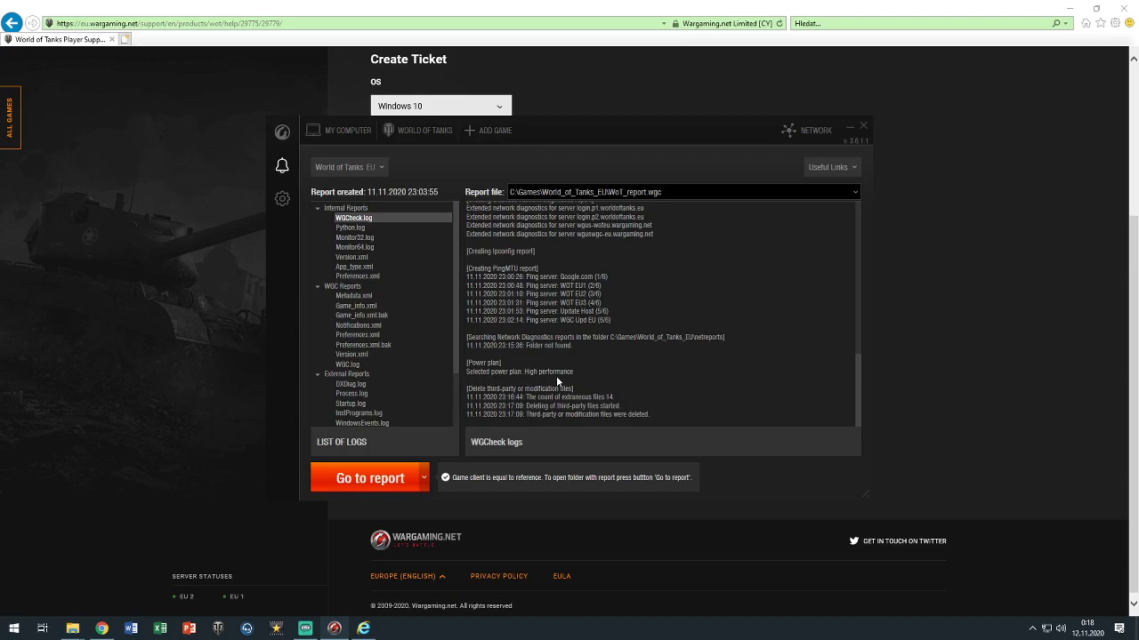
scroll(554, 375, "up", 15)
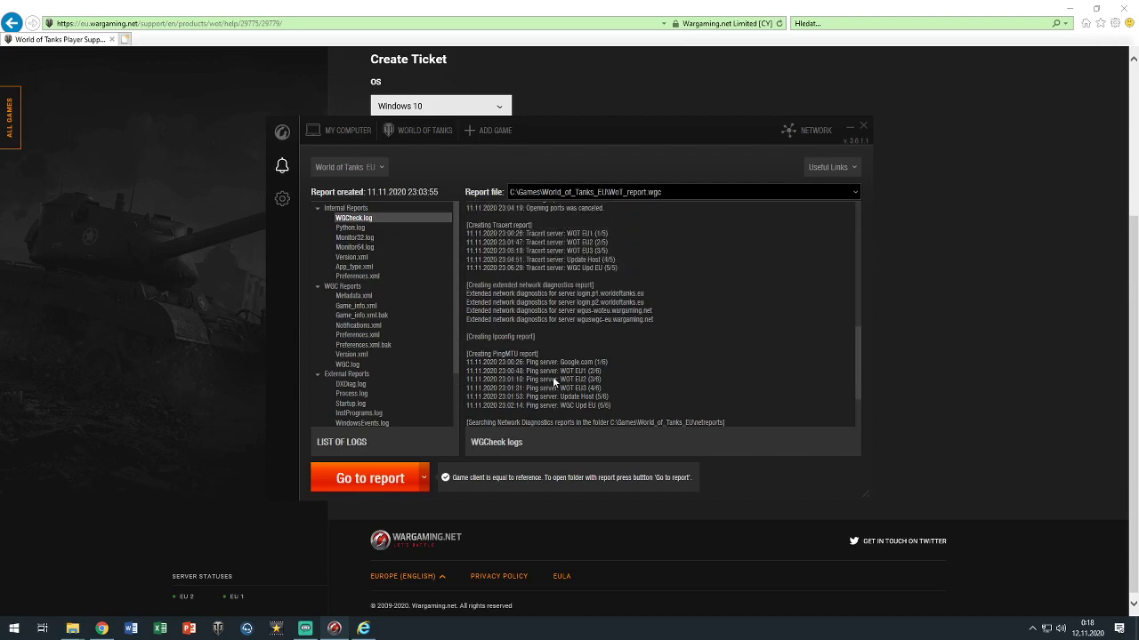
Browse the collected files from Monitor32.log and Version.xml through Game Center Preferences.xml to WGC.log
left_click(359, 237)
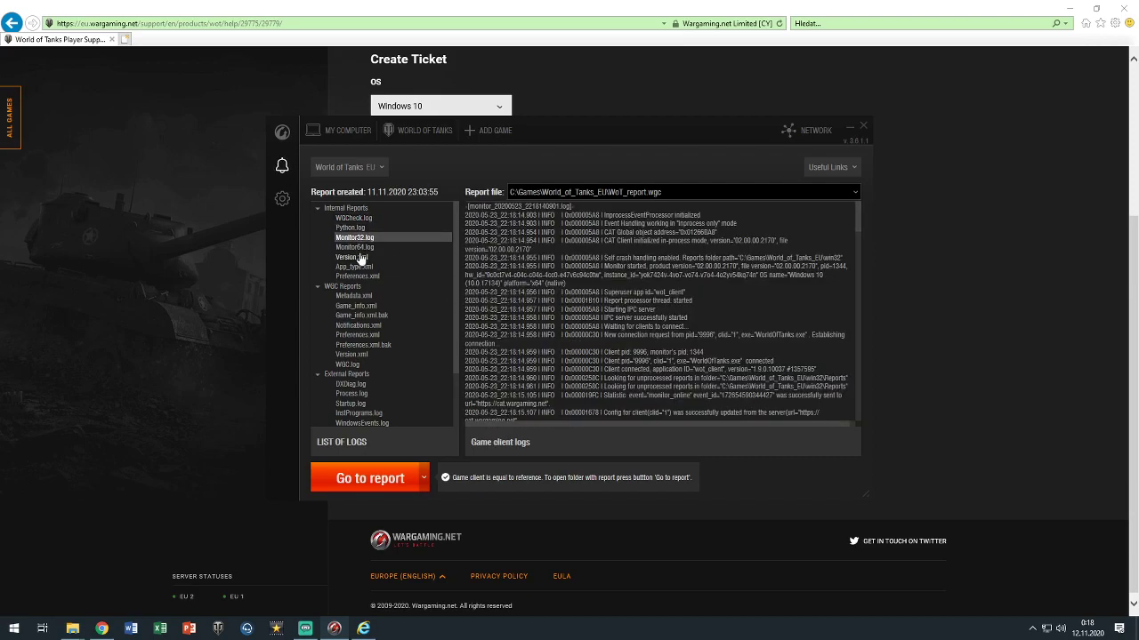
left_click(361, 258)
left_click(361, 266)
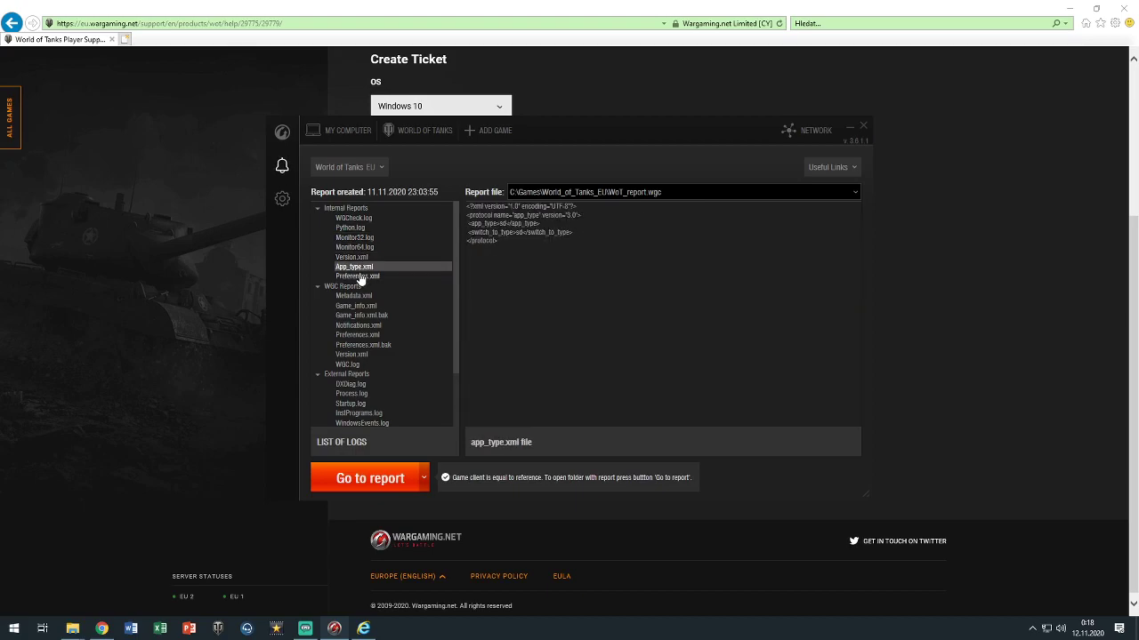
left_click(364, 276)
left_click(360, 296)
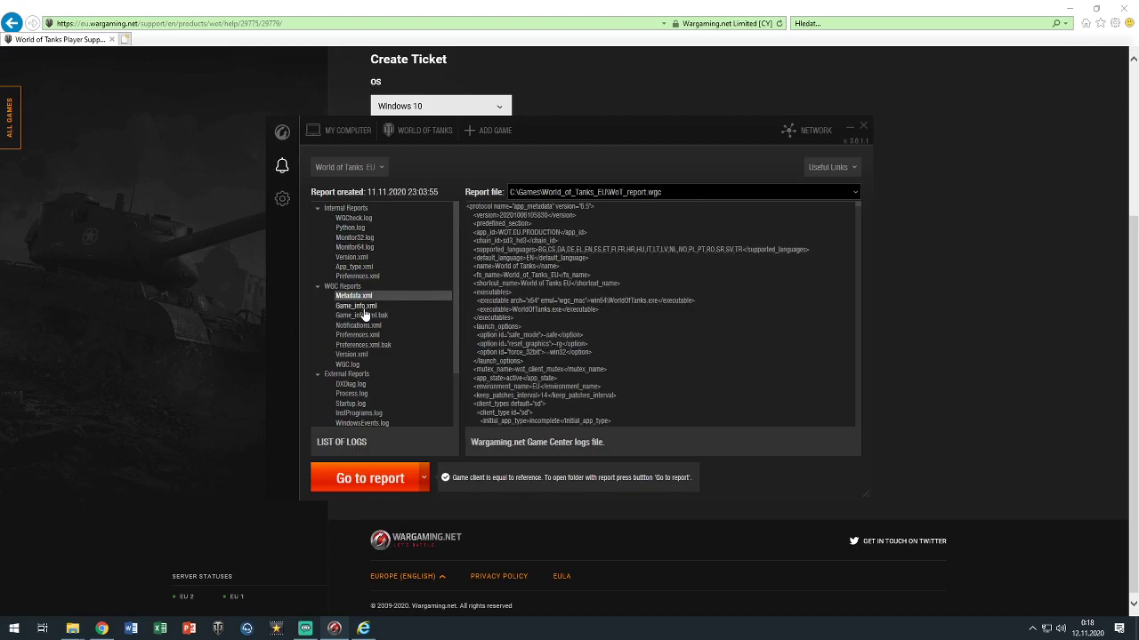
left_click(364, 307)
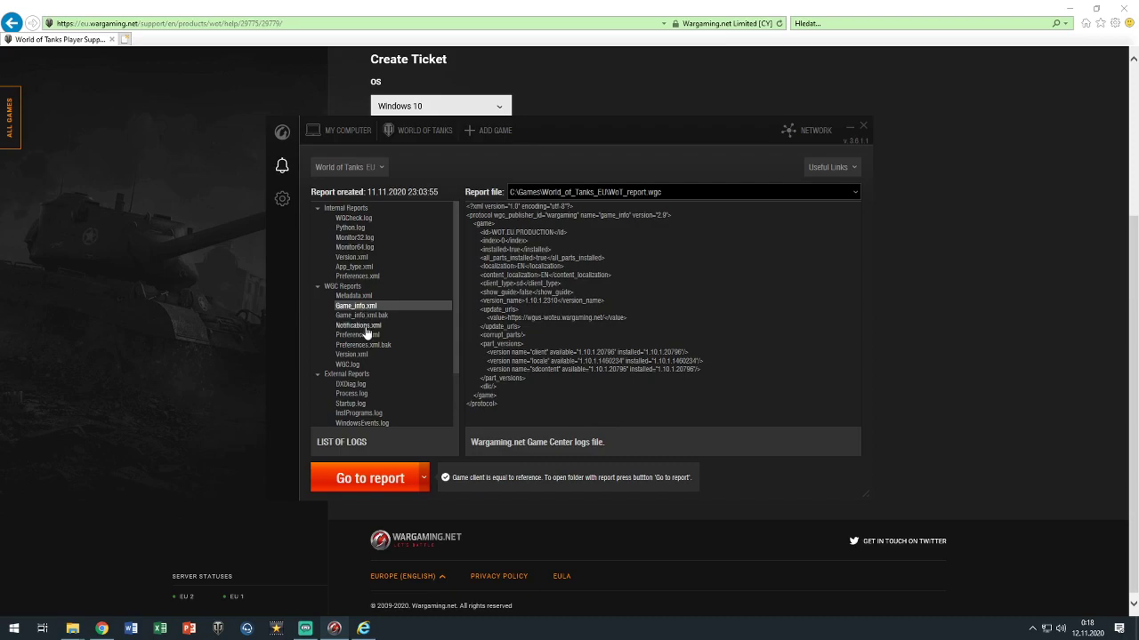
left_click(357, 315)
left_click(357, 326)
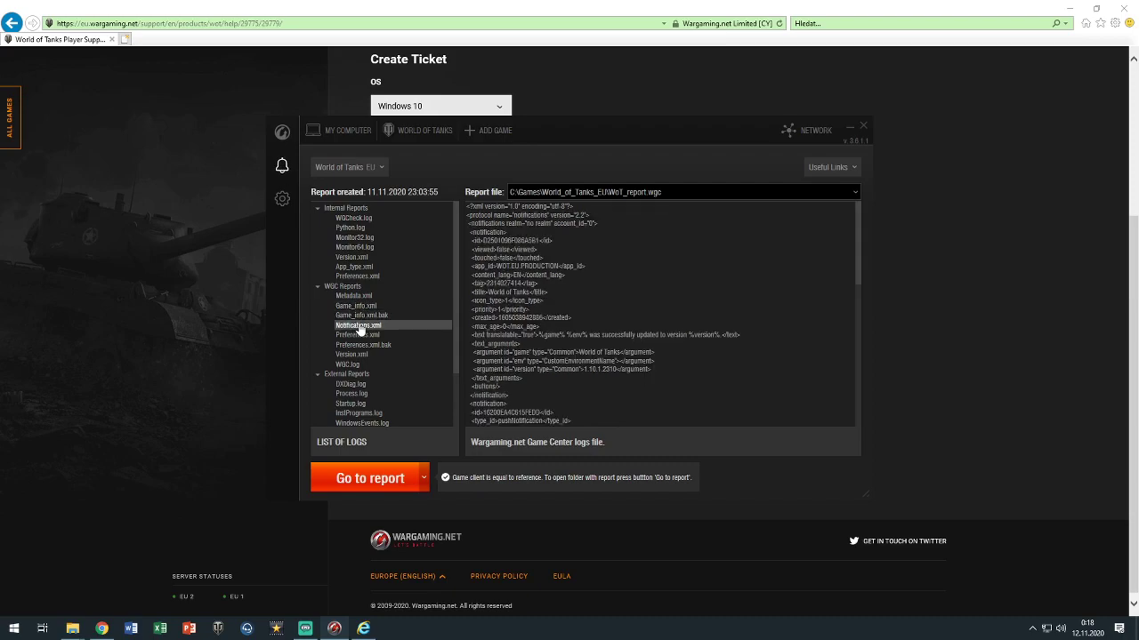
left_click(360, 335)
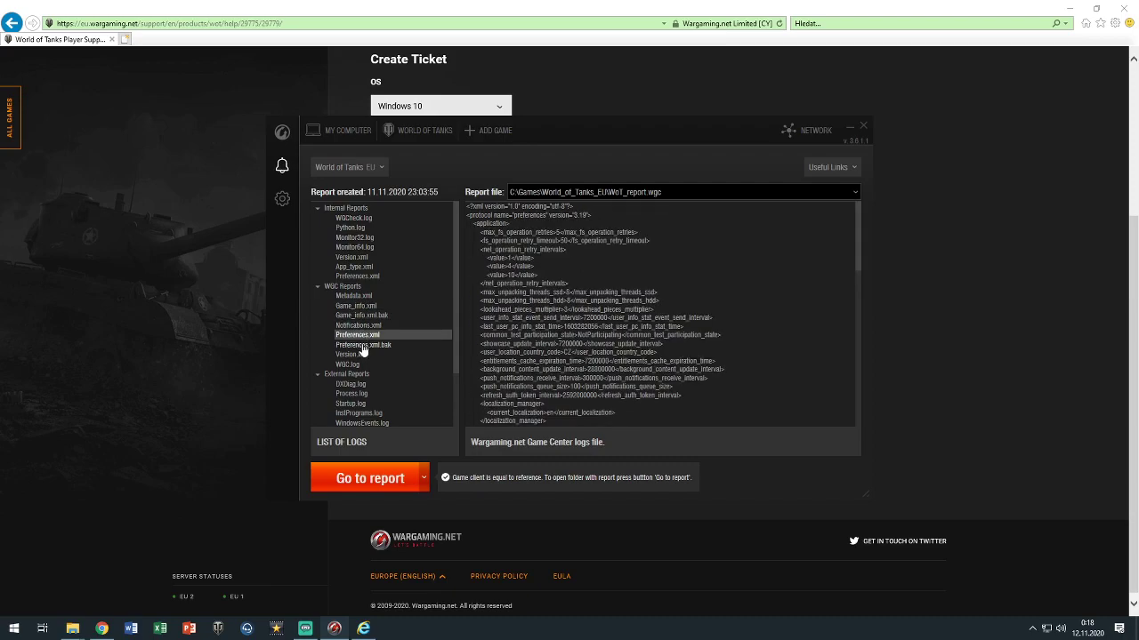
left_click(362, 345)
left_click(363, 353)
left_click(365, 364)
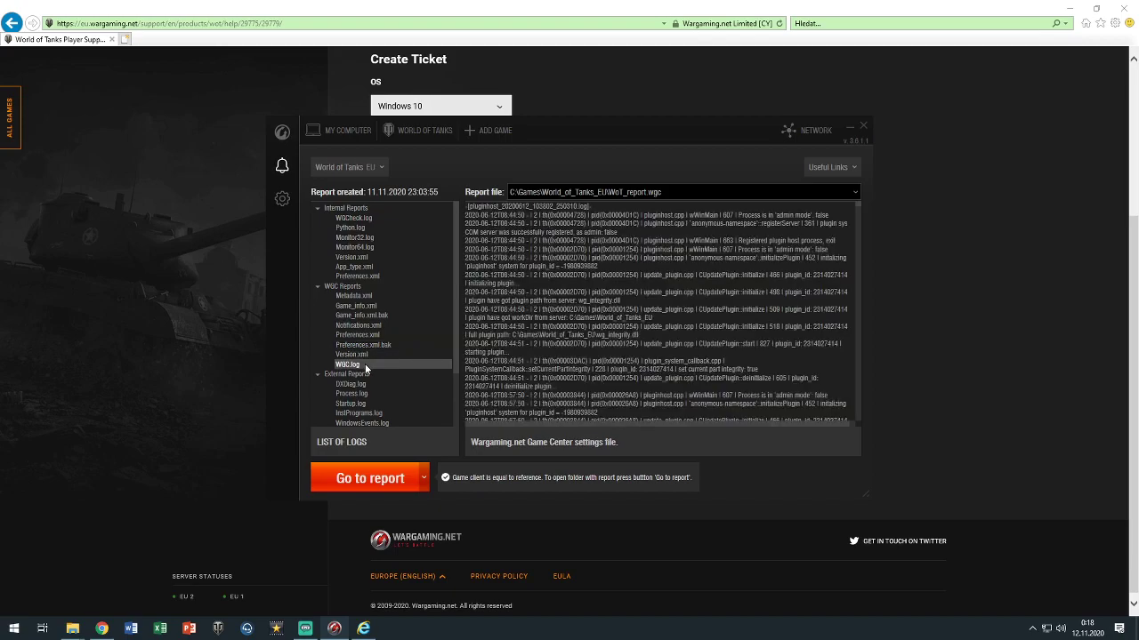
View the DXDiag.log system report, Startup.log, Process.log, installed programs and WindowsEvents.log
scroll(365, 364, "down", 3)
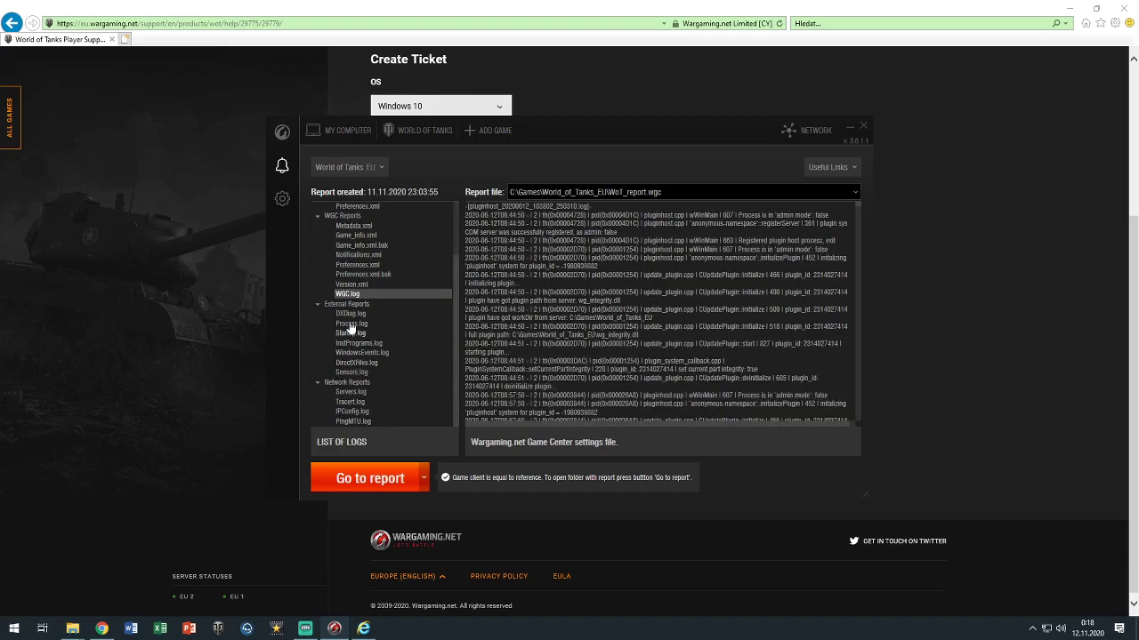
left_click(350, 316)
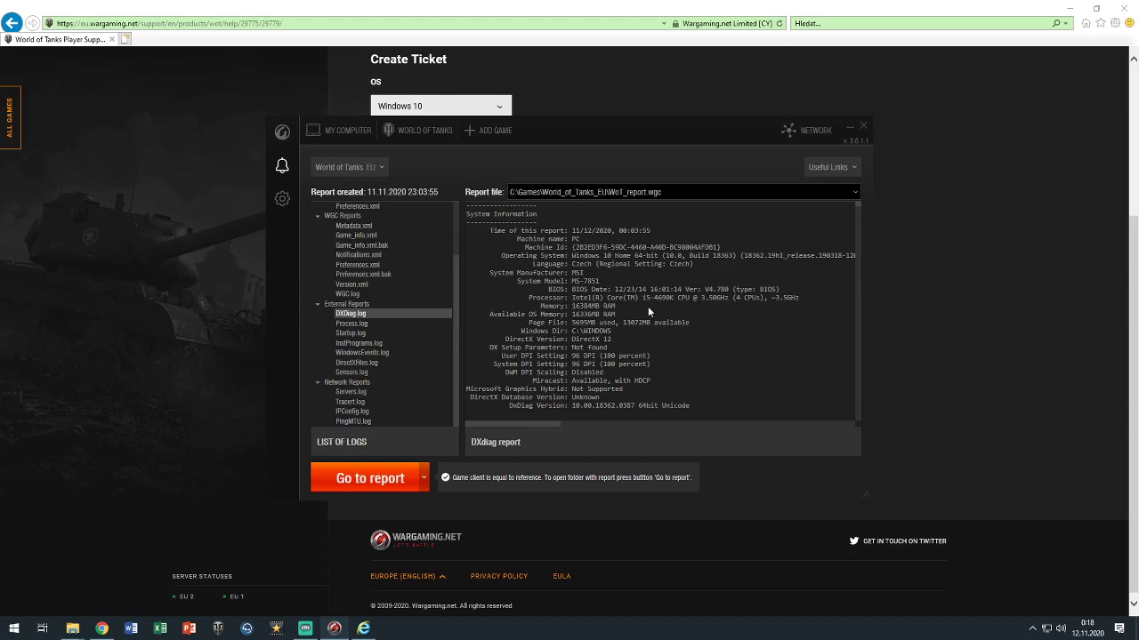
scroll(648, 308, "down", 1)
scroll(647, 306, "down", 9)
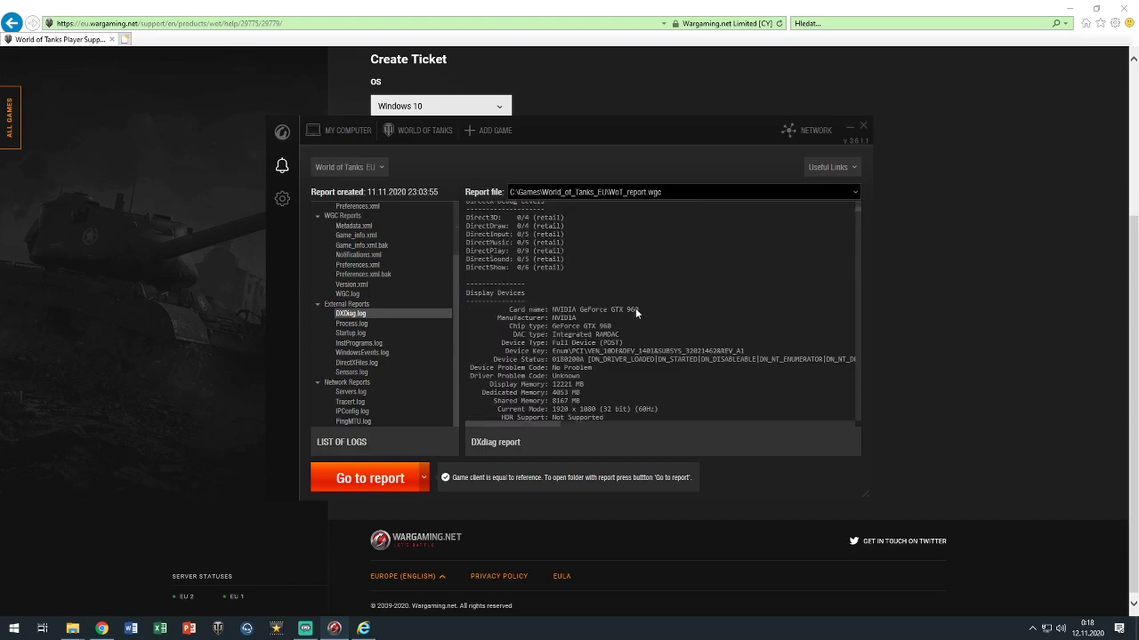
scroll(628, 308, "down", 10)
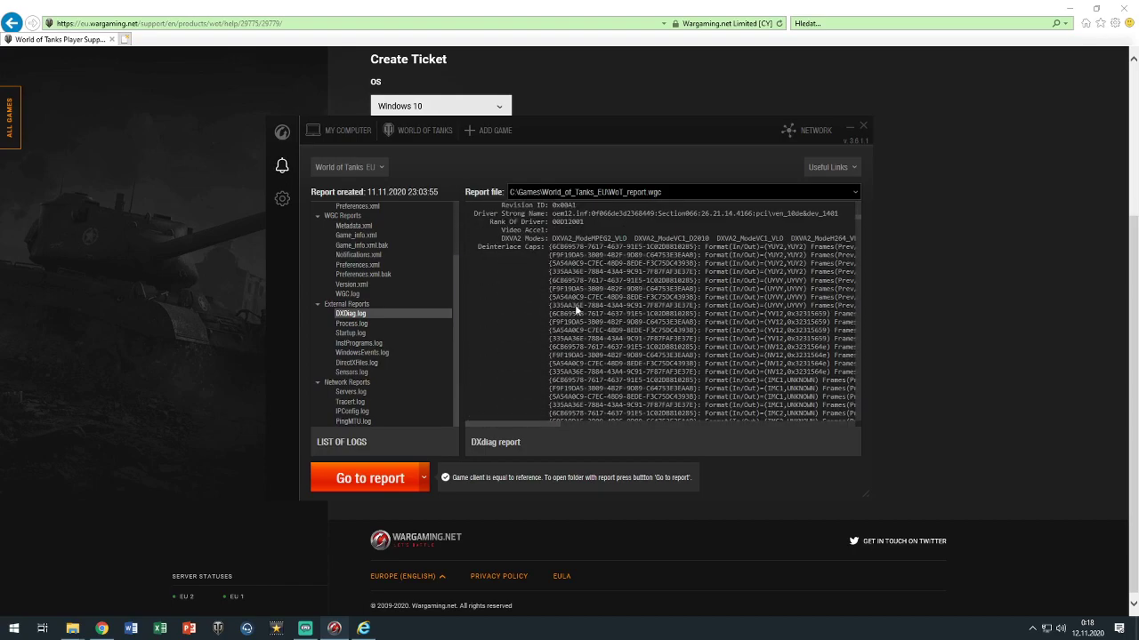
left_click(371, 332)
left_click(354, 323)
left_click(359, 344)
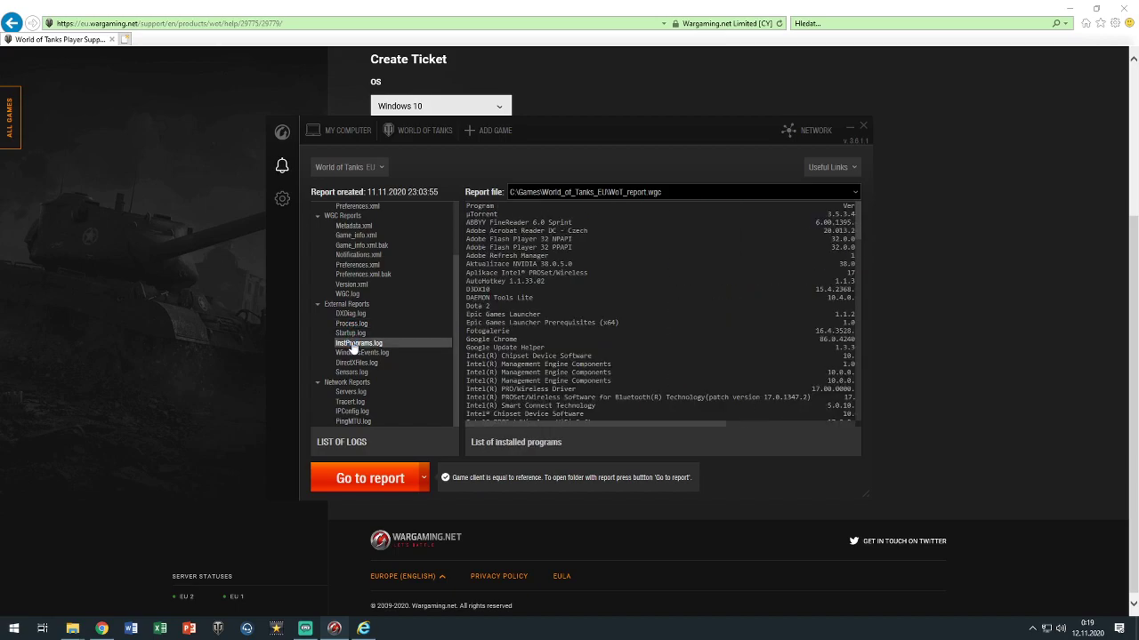
left_click(357, 353)
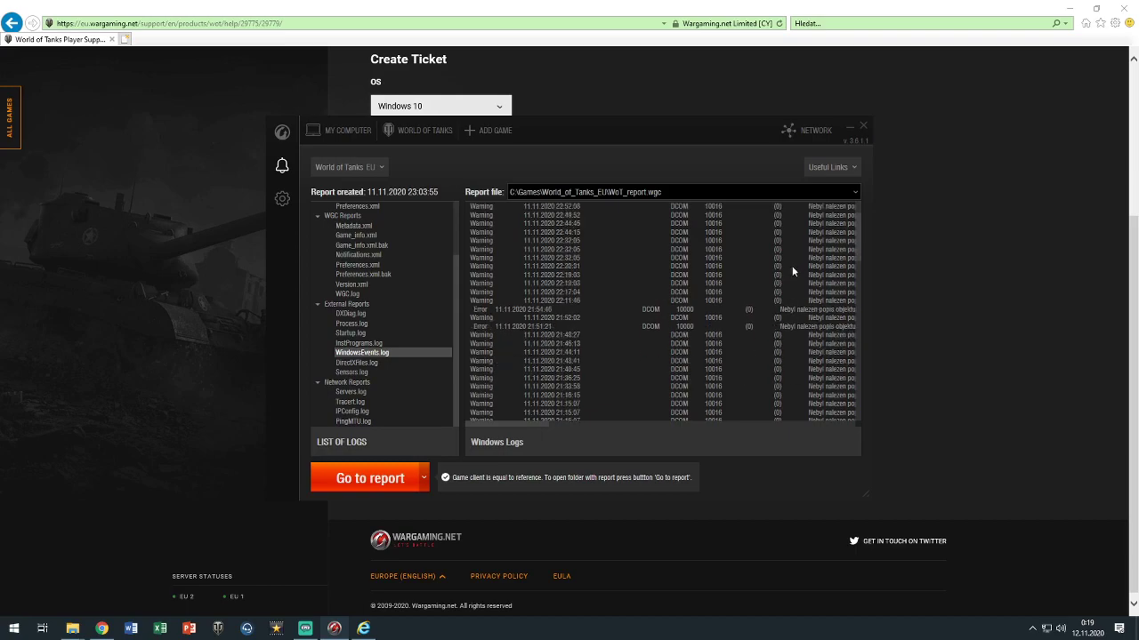
Inspect the WindowsEvents.log entries, then open the World_of_Tanks_EU folder containing WoT_report.wgc
left_click_drag(520, 425, 684, 427)
left_click_drag(715, 421, 837, 418)
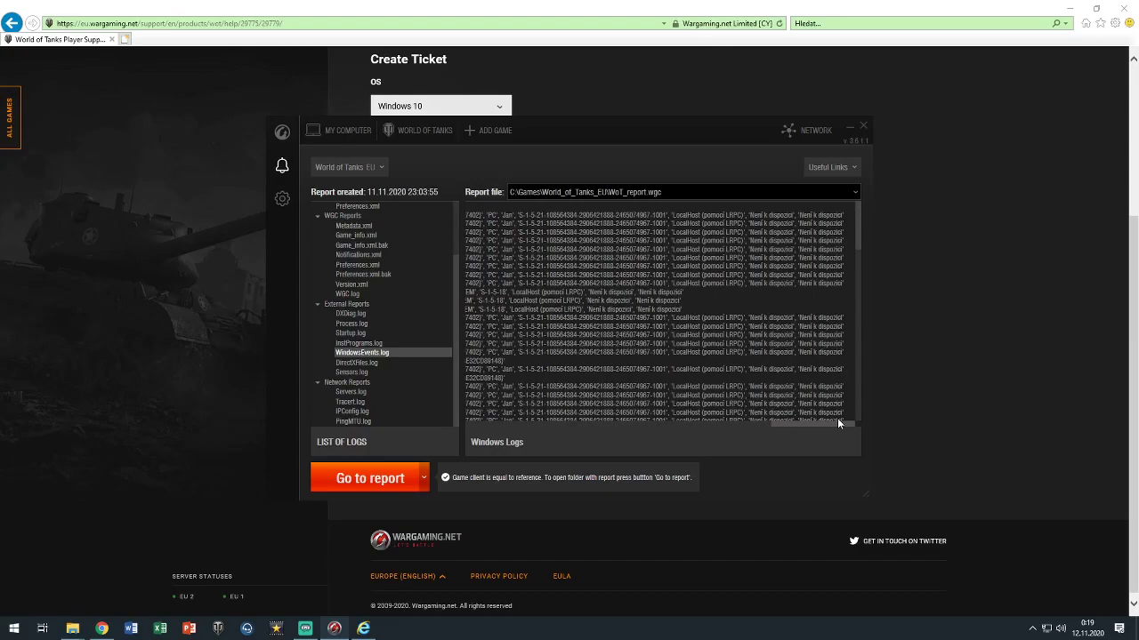
scroll(593, 348, "down", 10)
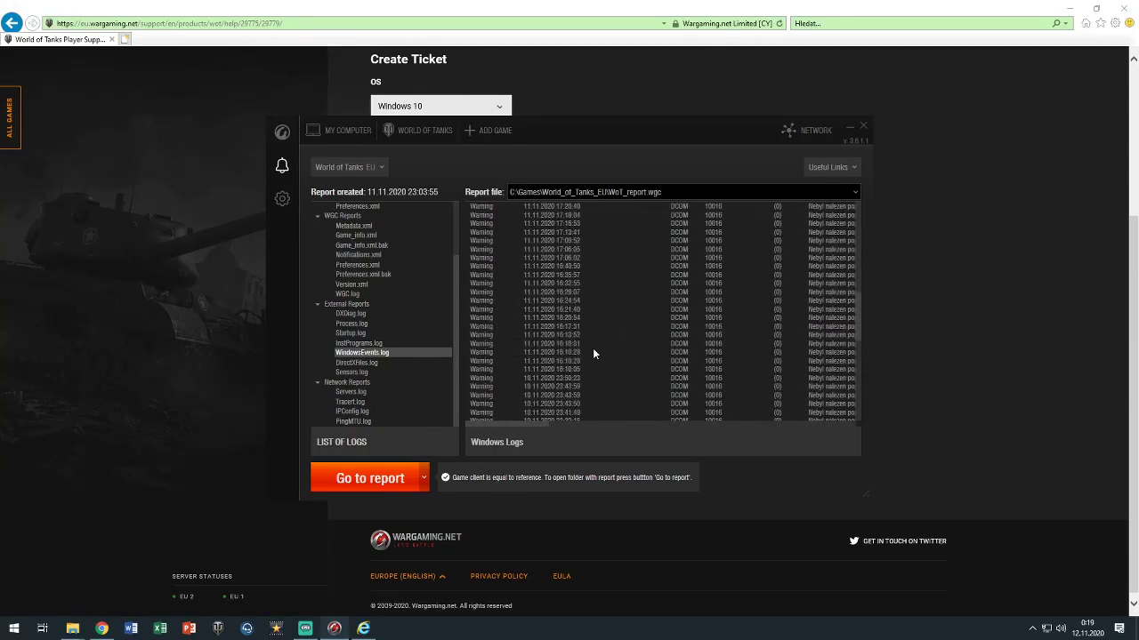
scroll(590, 352, "up", 10)
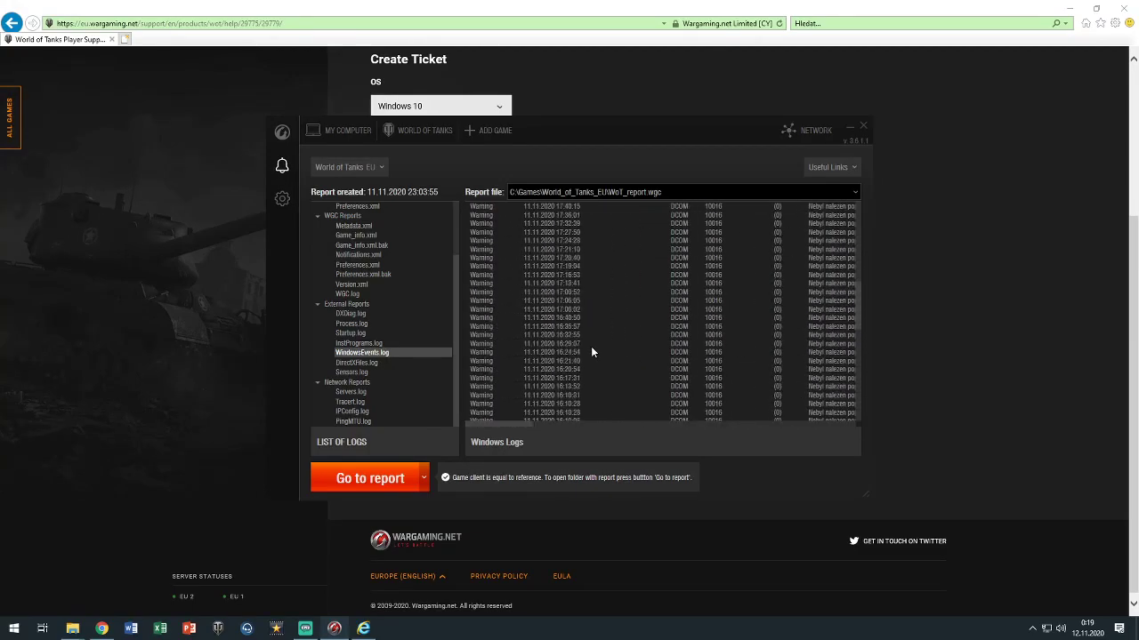
scroll(580, 352, "down", 3)
scroll(571, 344, "up", 2)
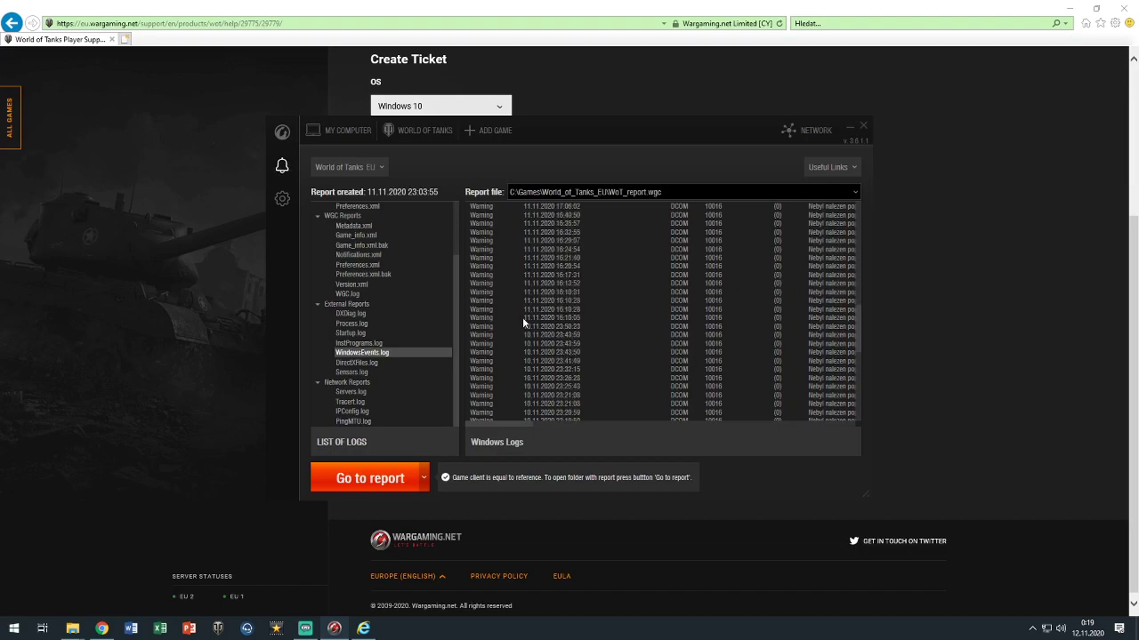
scroll(541, 317, "up", 8)
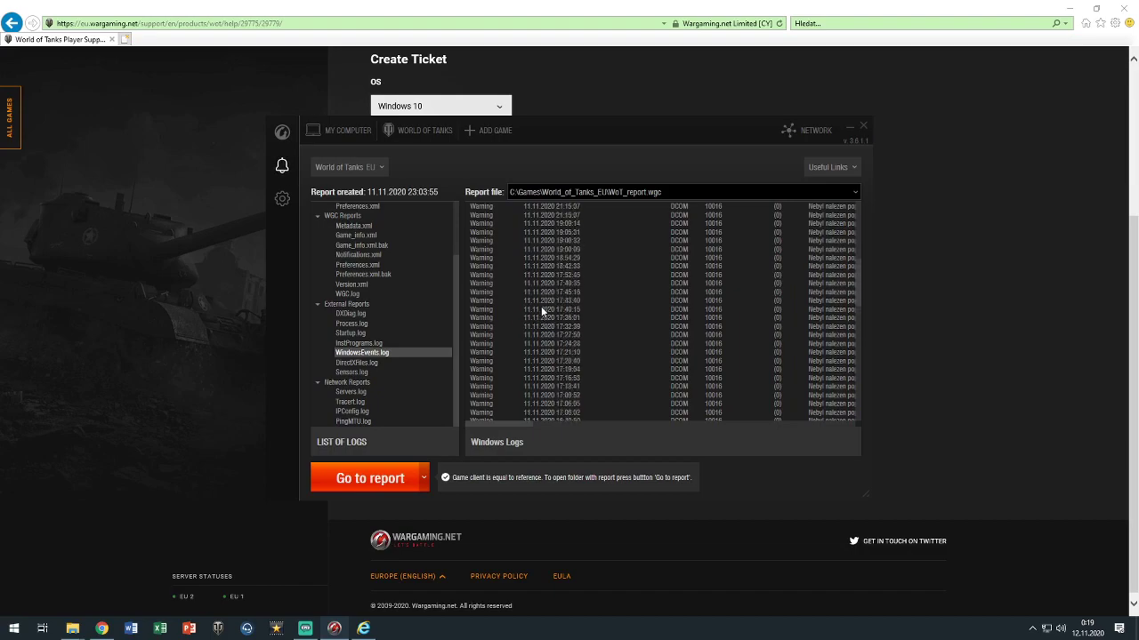
scroll(539, 298, "up", 5)
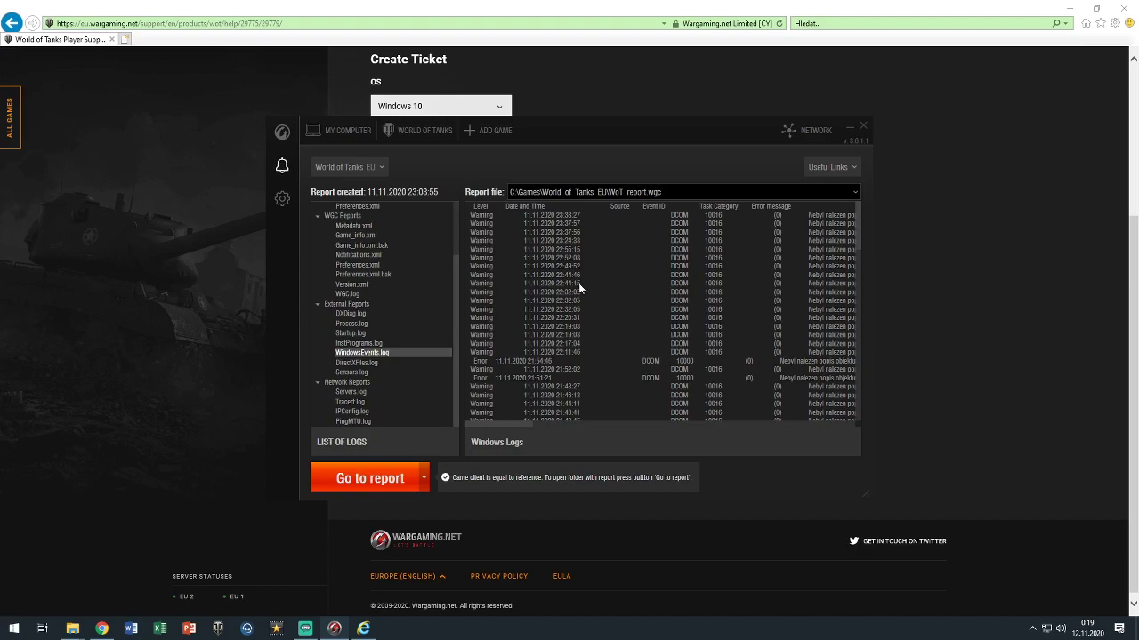
left_click_drag(489, 427, 454, 399)
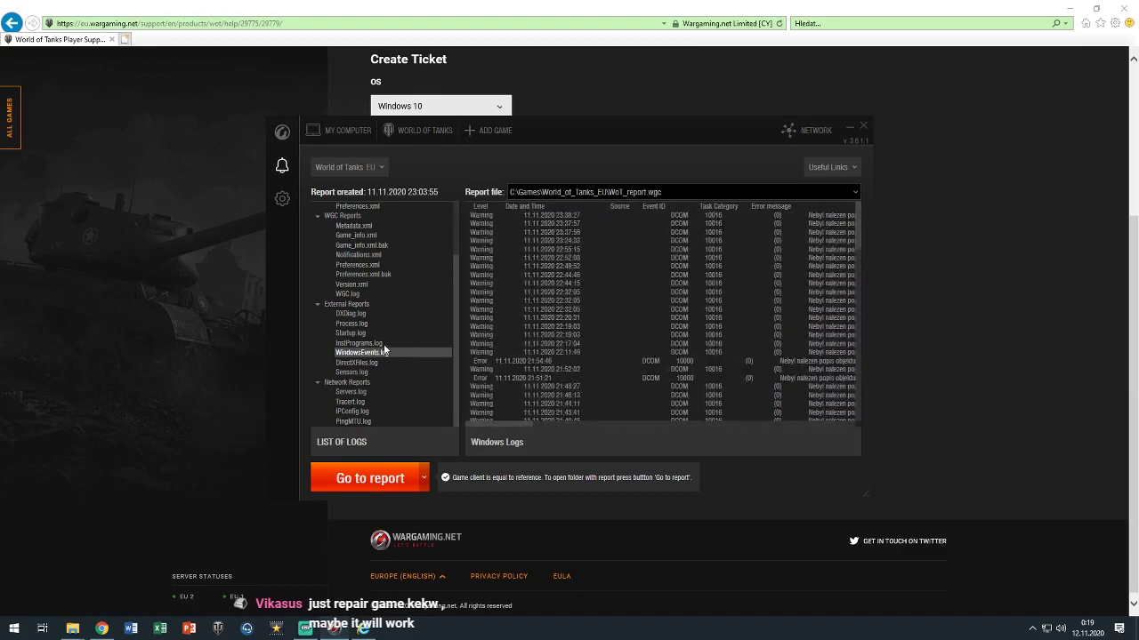
left_click(370, 479)
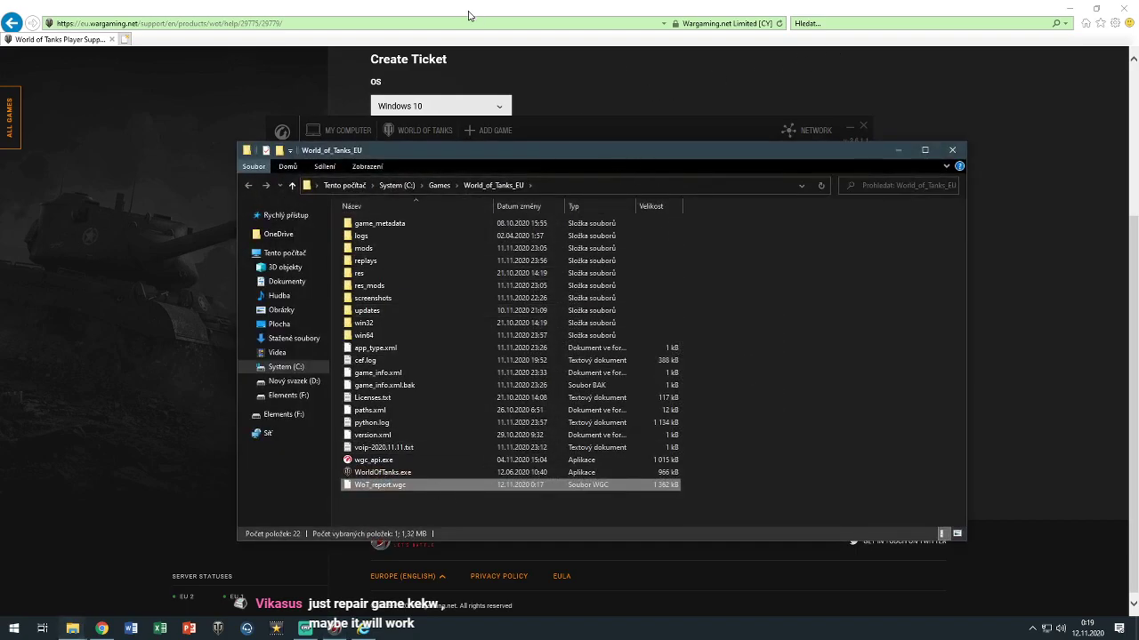
Attach WoT_report.wgc from C:\Games\World_of_Tanks_EU to the support ticket
left_click(521, 7)
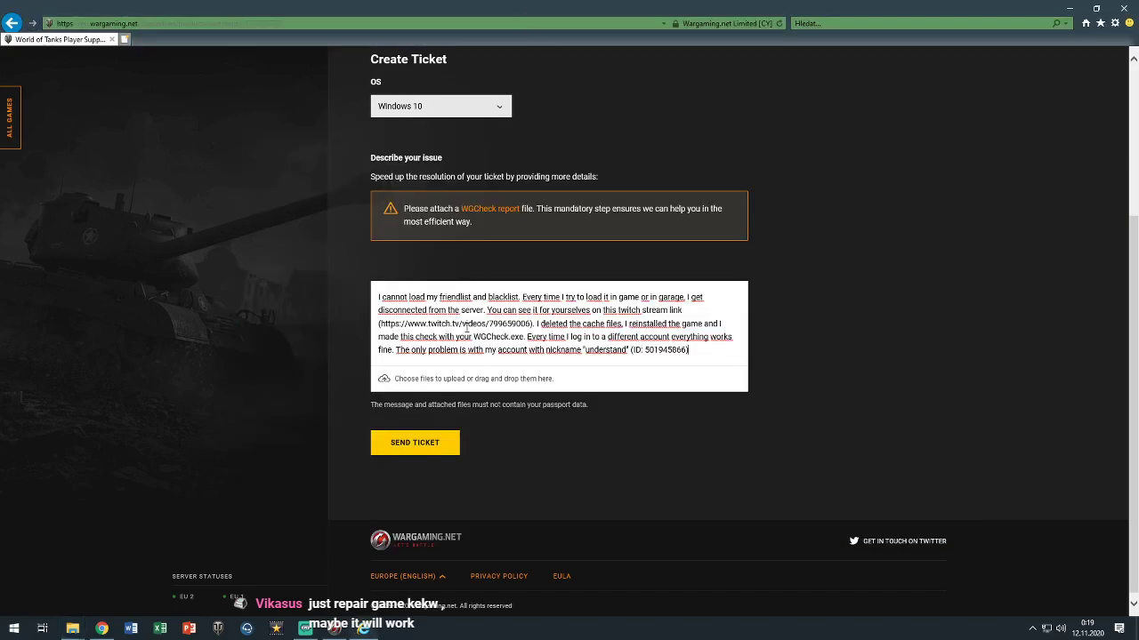
left_click(420, 380)
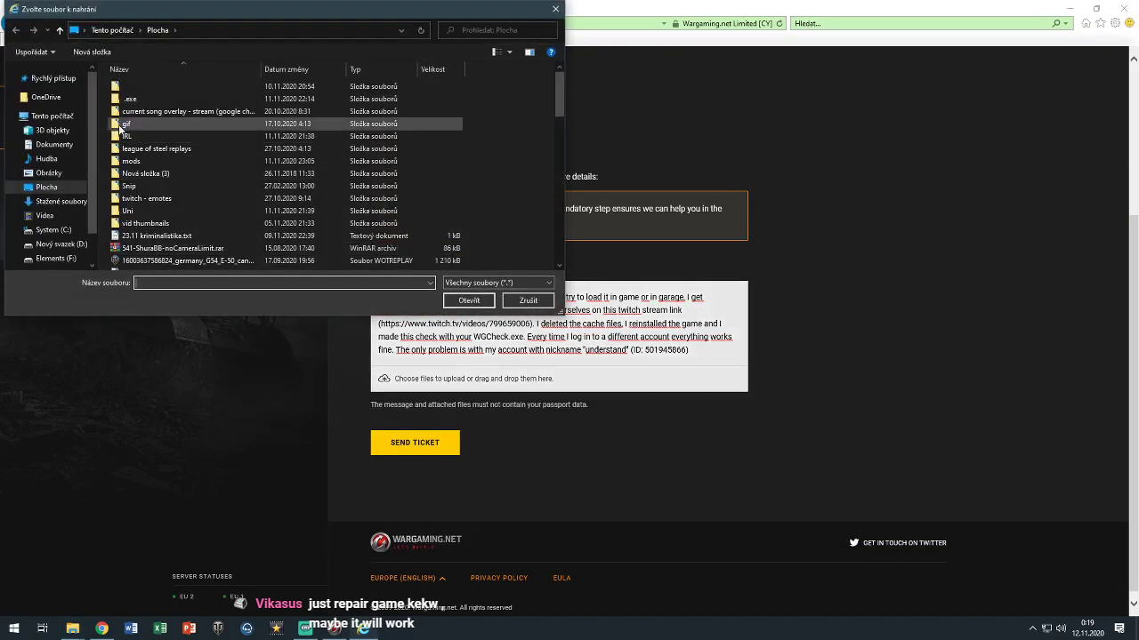
left_click(67, 231)
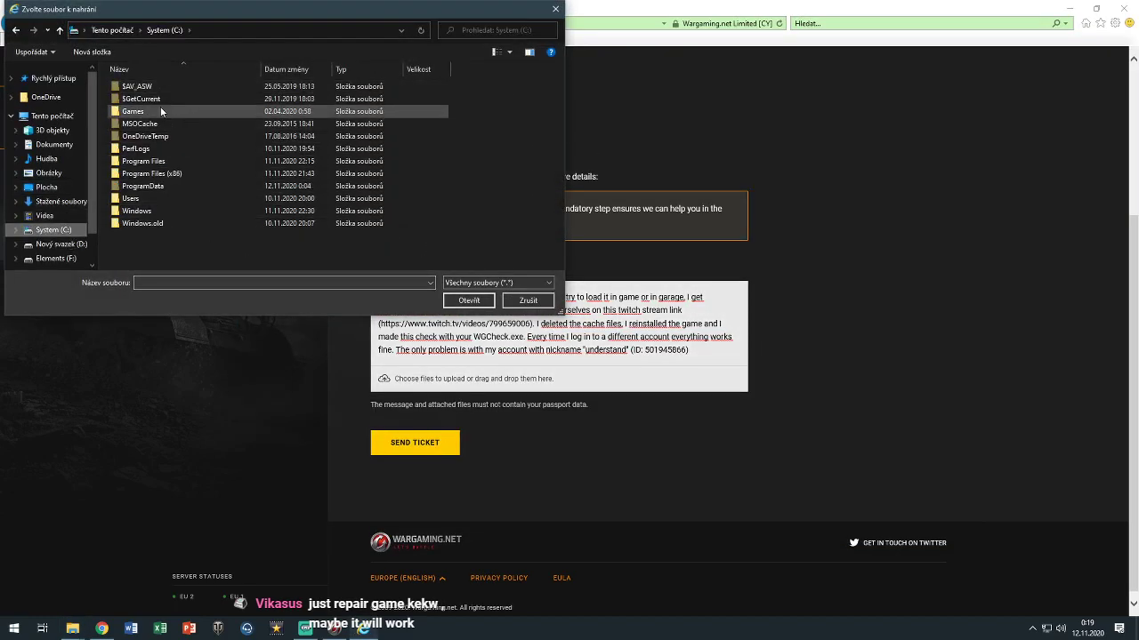
double_click(160, 109)
double_click(181, 86)
scroll(215, 178, "down", 3)
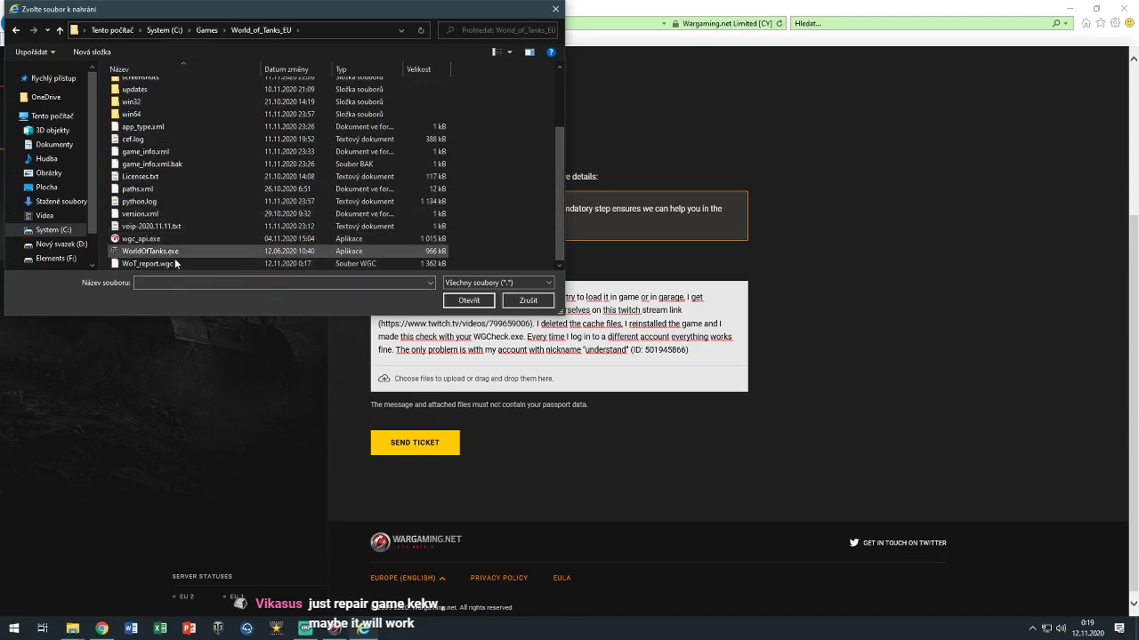
left_click(174, 263)
left_click(462, 302)
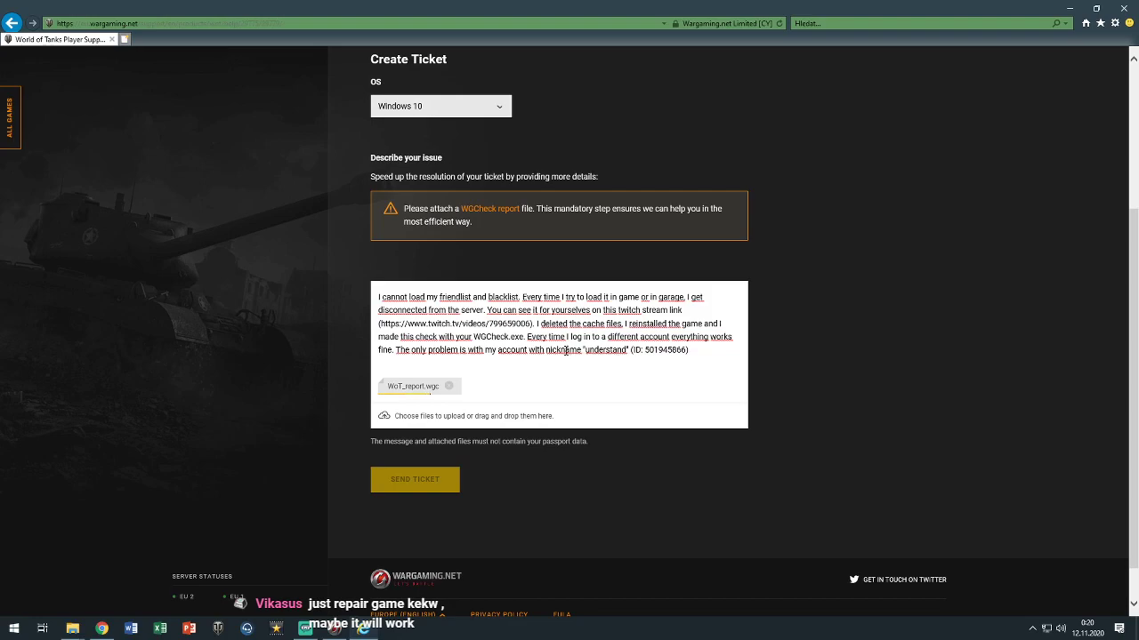
Move the file window off the ticket form and bring up TeamSpeak 3's saved servers list
left_click(698, 356)
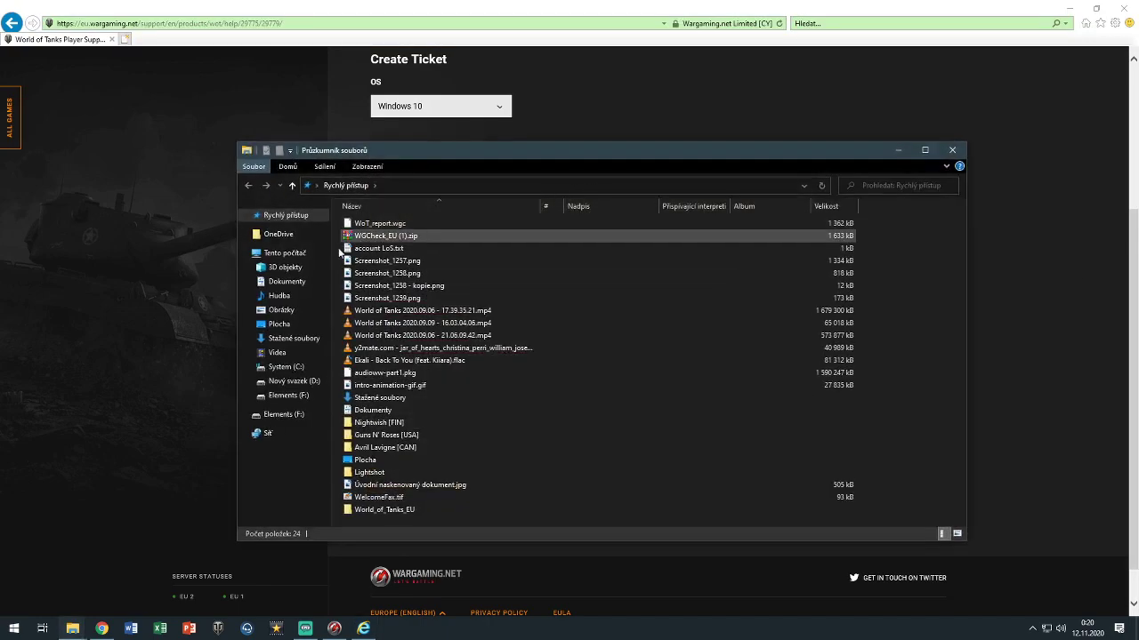
left_click(281, 367)
left_click_drag(622, 150, 1138, 151)
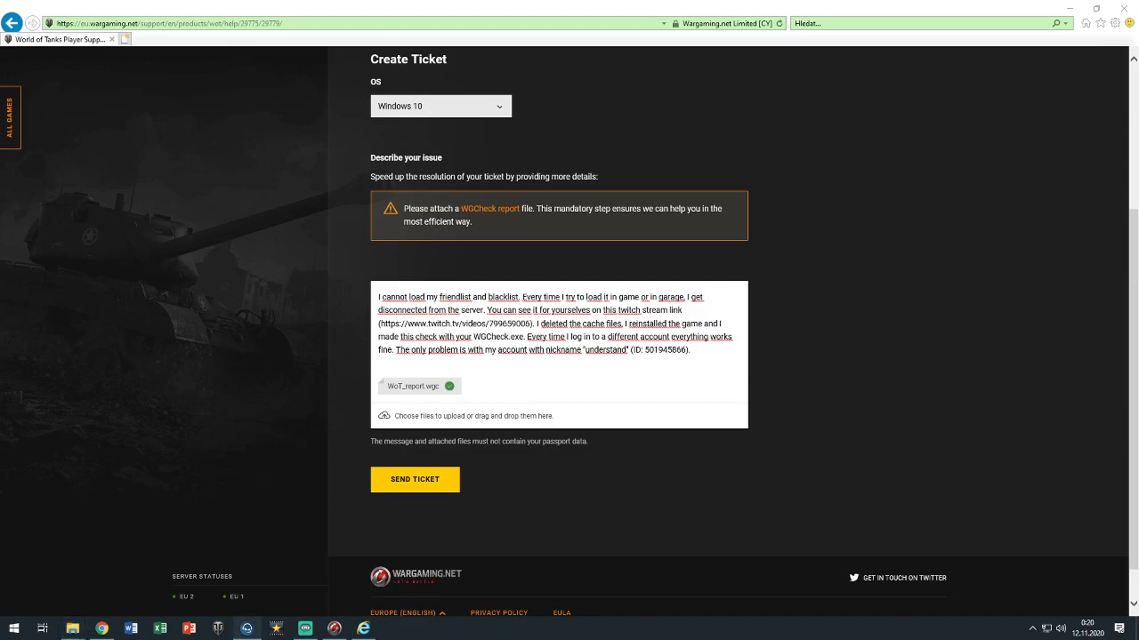
left_click(246, 628)
left_click(425, 44)
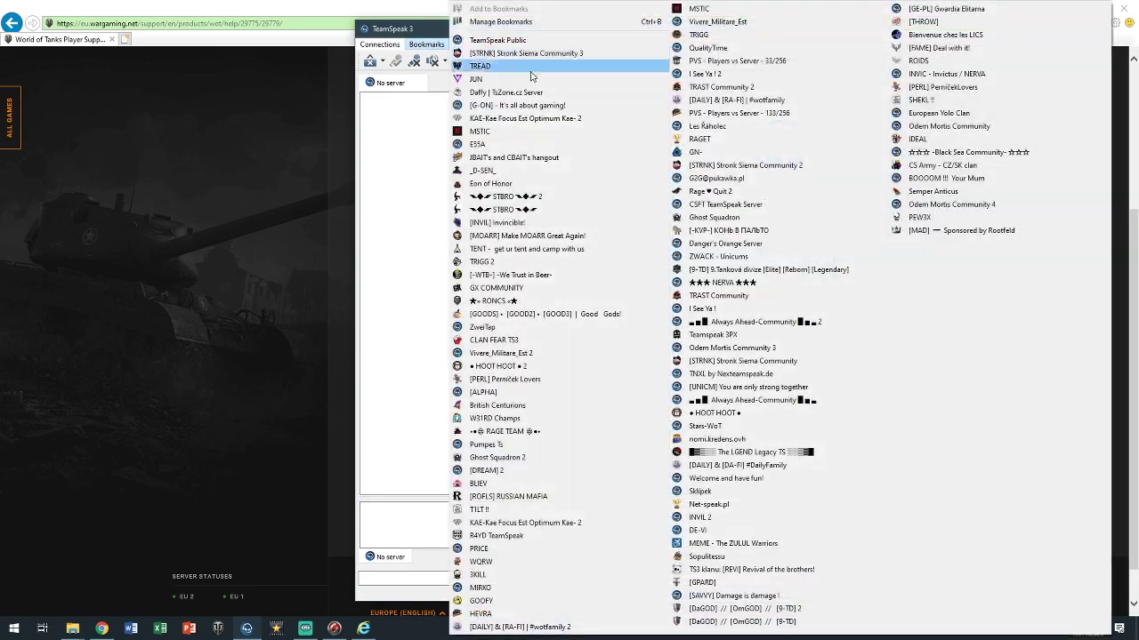
Connect to the [FAME] Deal with it! server, join the blacklist channel, and enlarge the window
left_click(961, 54)
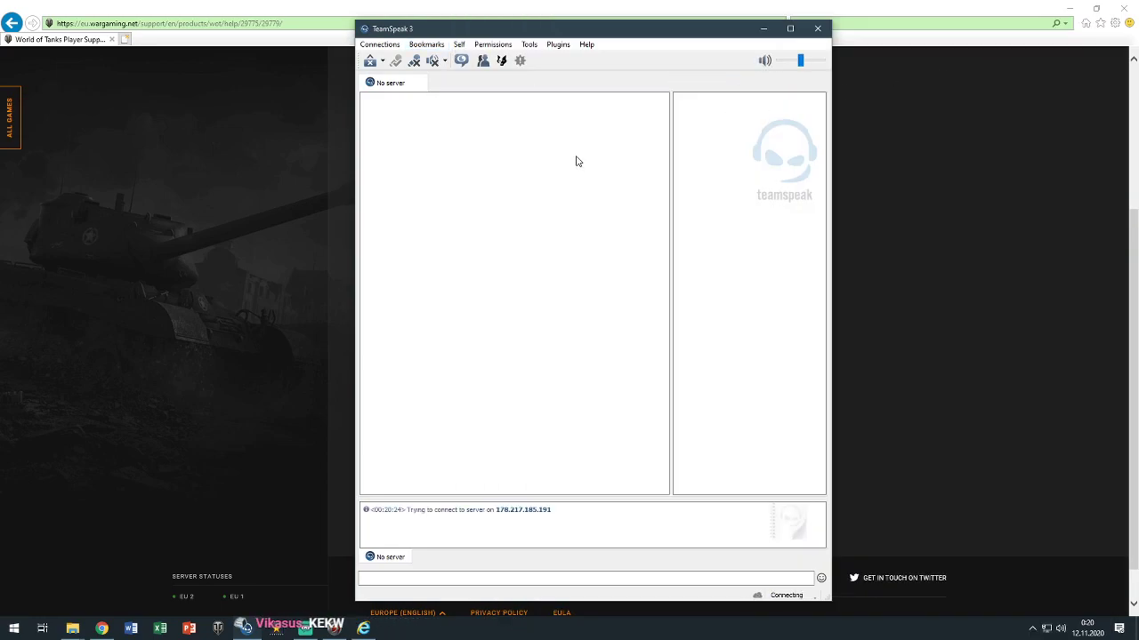
scroll(501, 205, "down", 10)
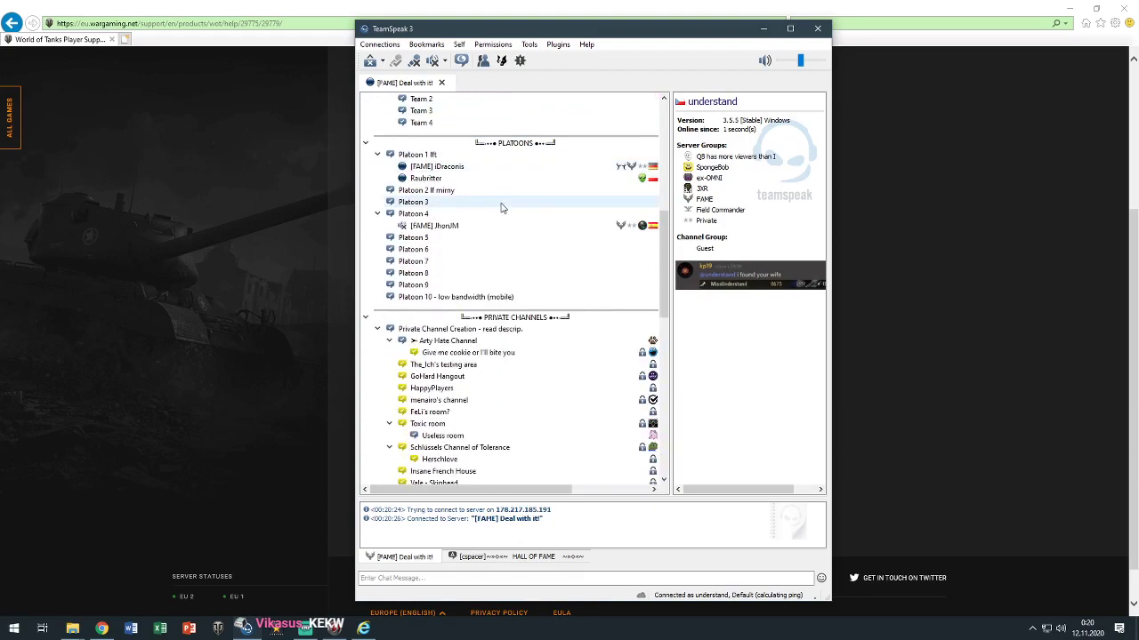
scroll(501, 206, "down", 8)
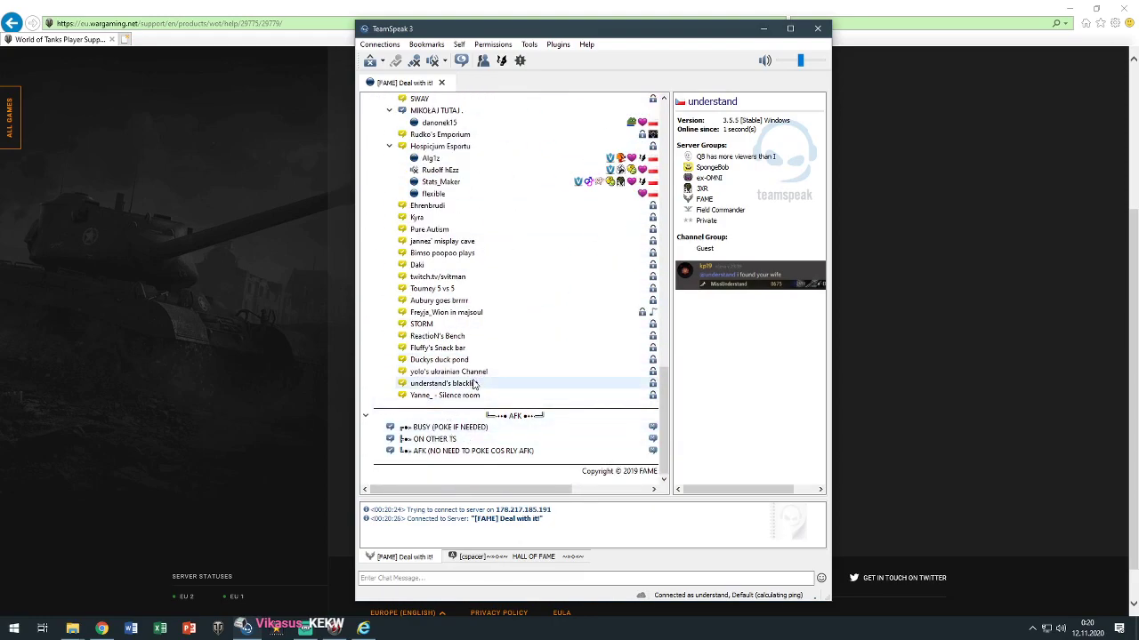
double_click(478, 384)
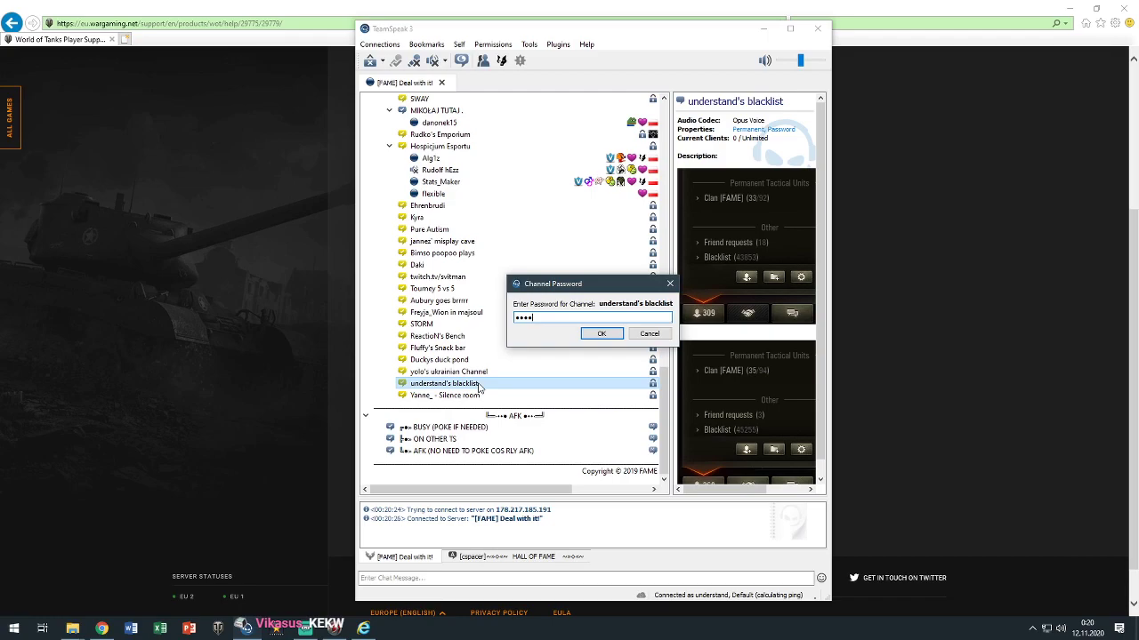
key("Return")
left_click_drag(678, 32, 559, 21)
left_click_drag(715, 513, 912, 513)
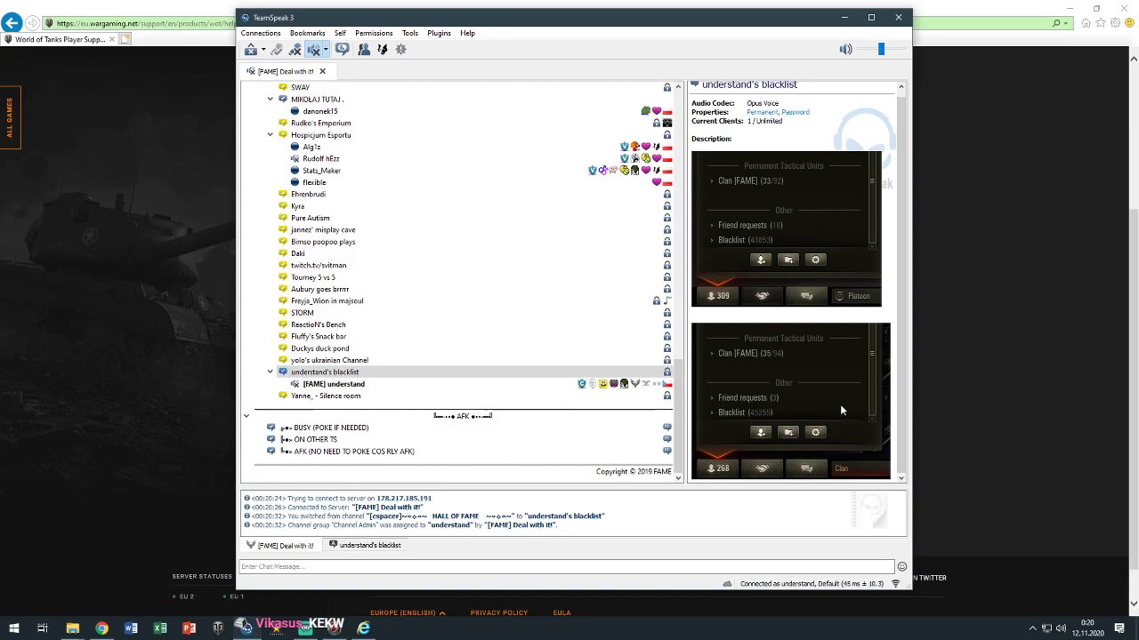
Select the second imgur screenshot link in the blacklist channel's description, then close the editor
left_click(313, 373)
right_click(313, 374)
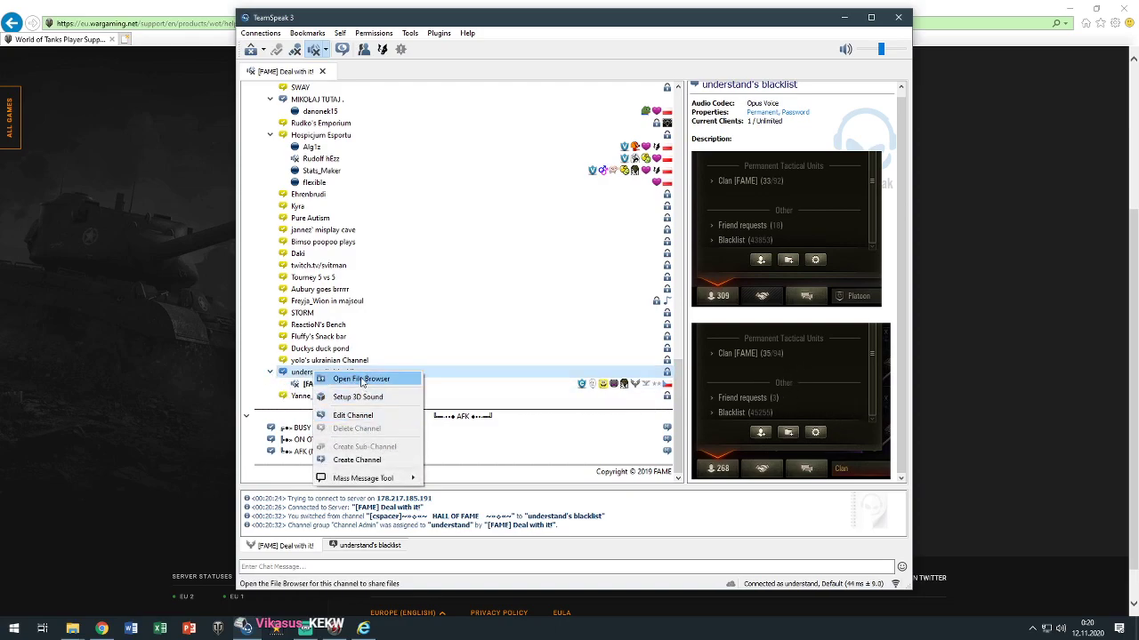
left_click(352, 415)
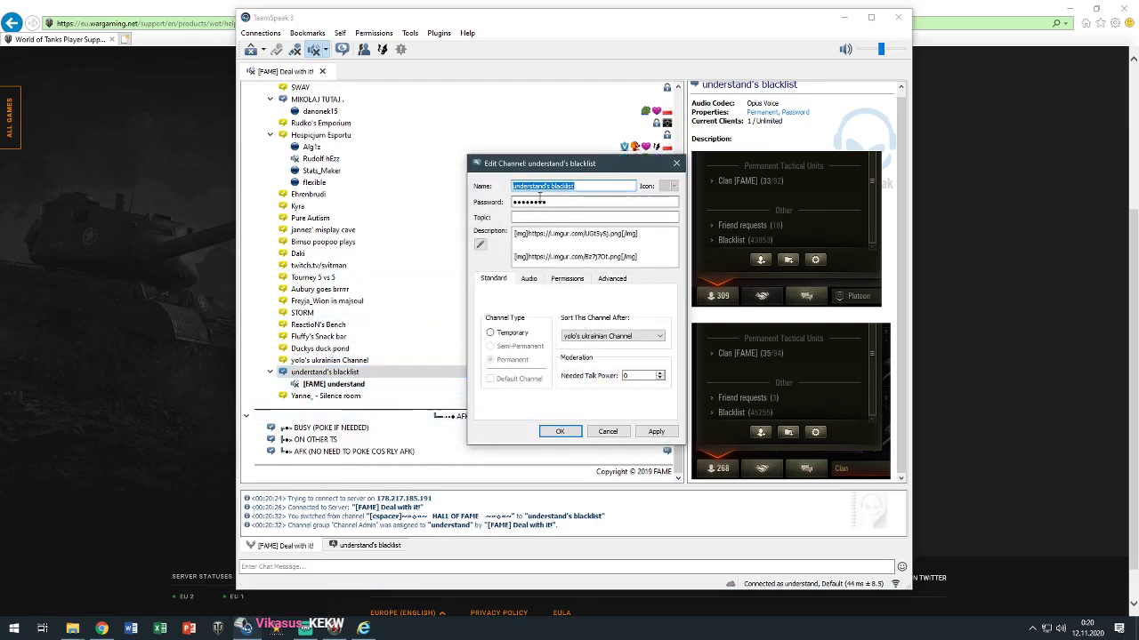
left_click(614, 259)
left_click_drag(622, 260, 528, 259)
key("ctrl+c")
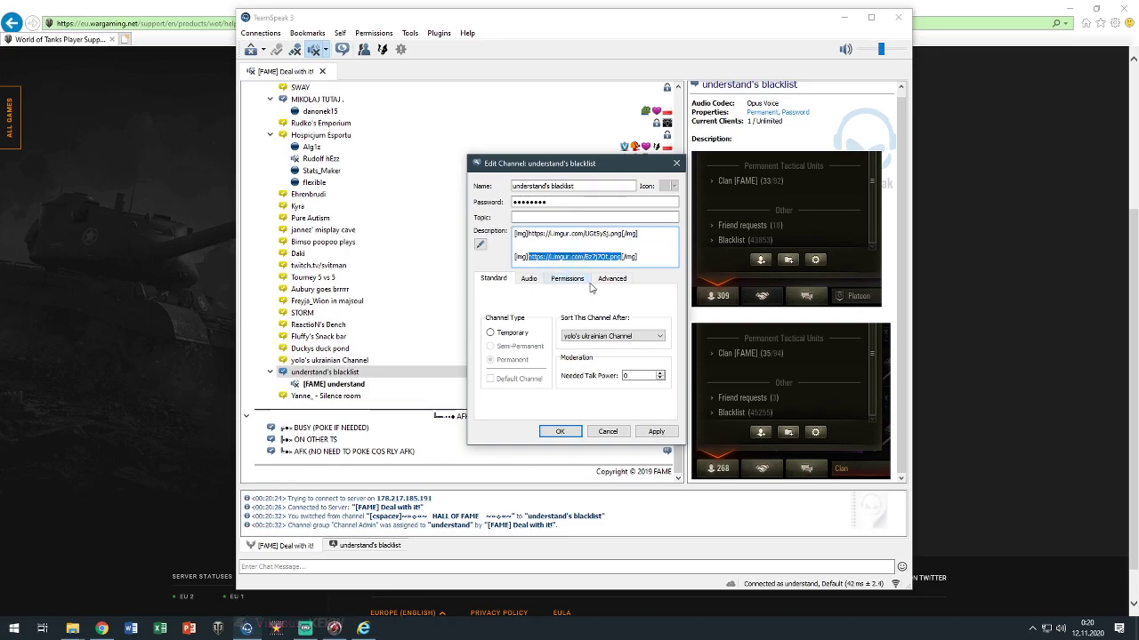
left_click(676, 163)
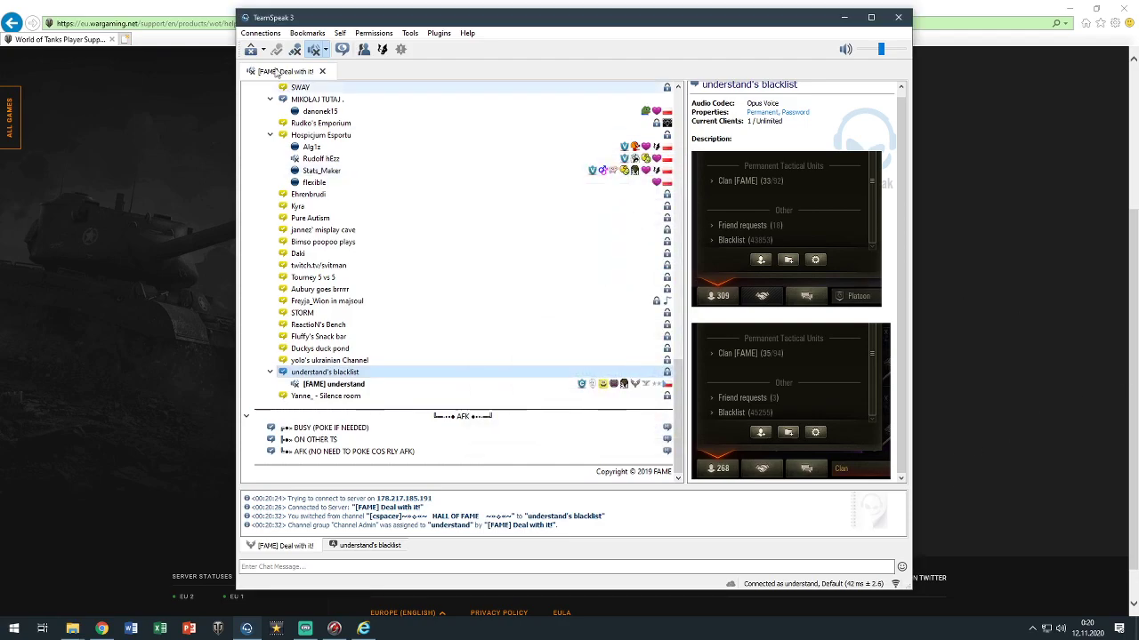
left_click(126, 39)
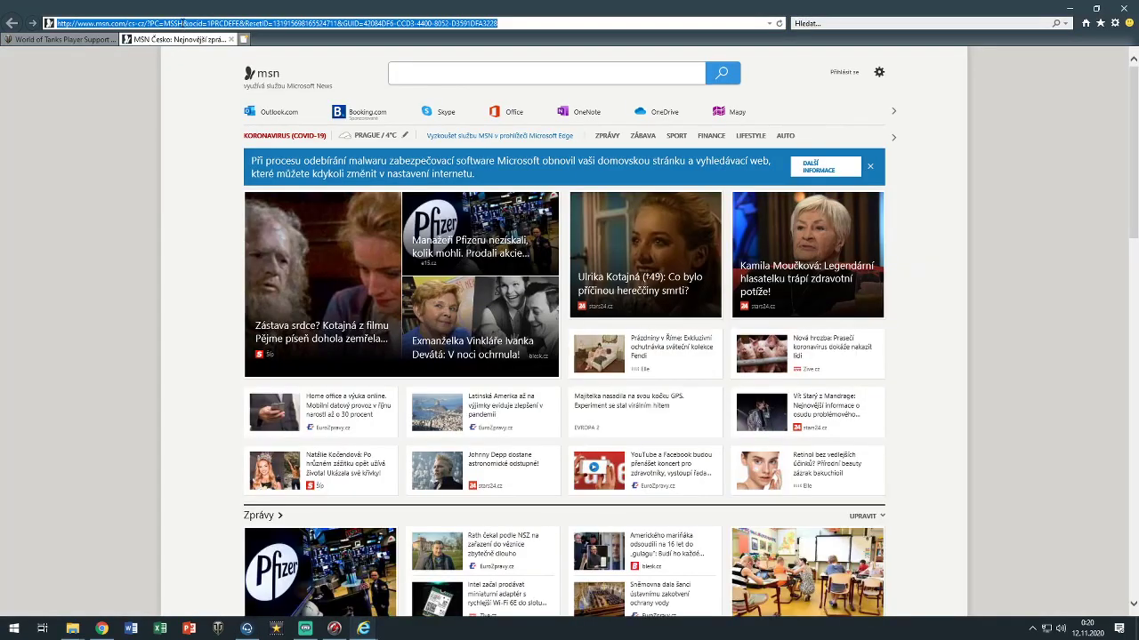
Load the pasted imgur screenshot link in Internet Explorer, then close that tab
left_click(182, 23)
key("ctrl+v")
key("Return")
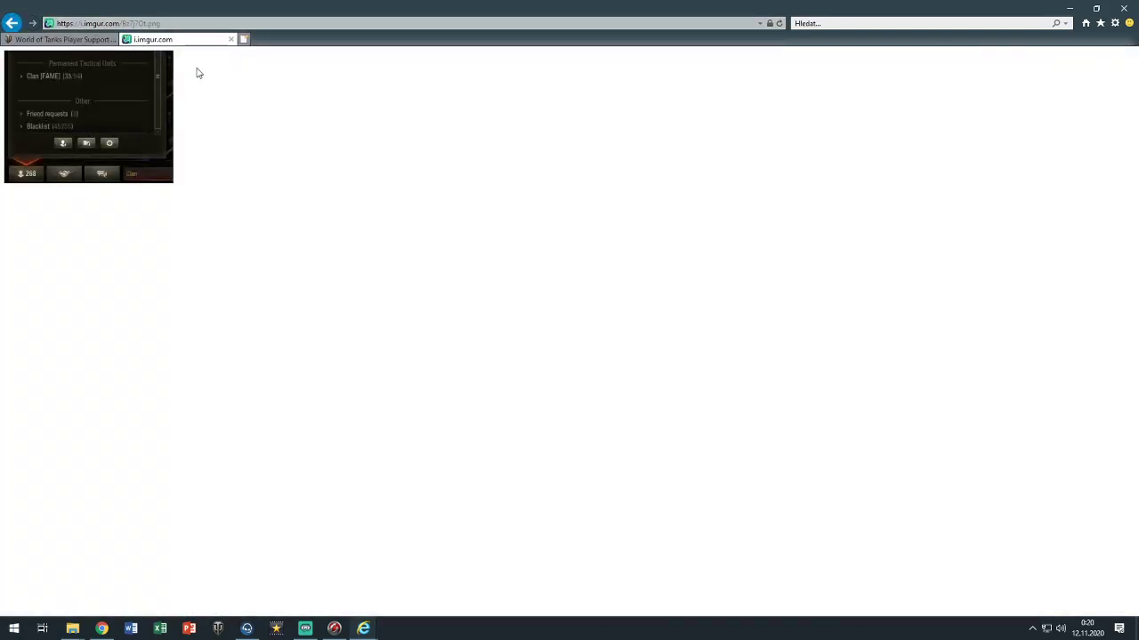
left_click(41, 41)
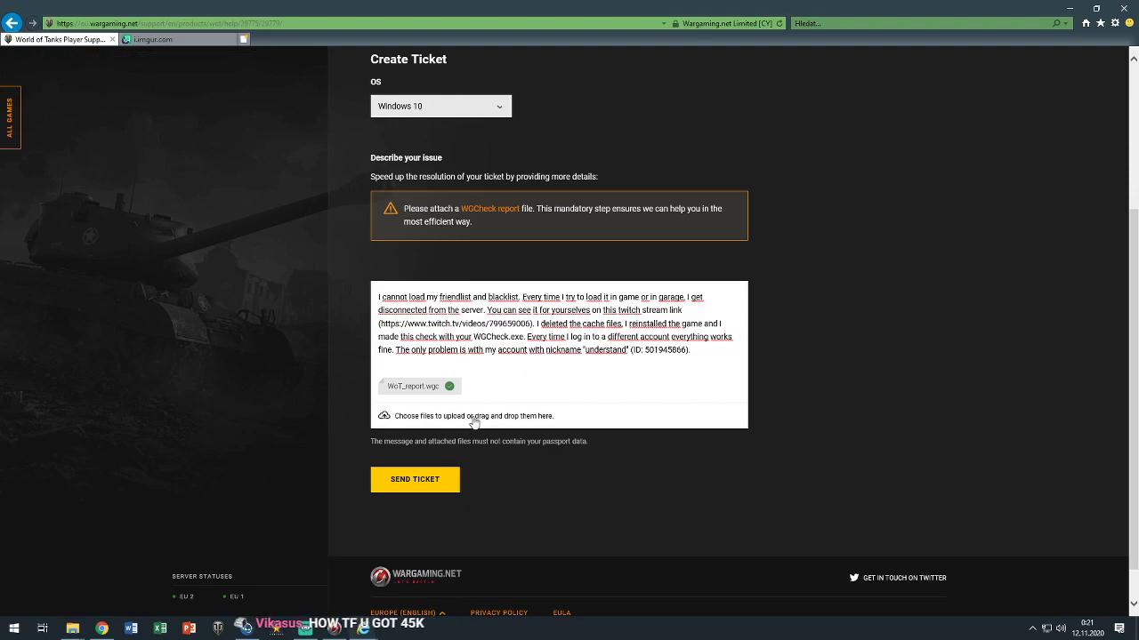
left_click(169, 39)
right_click(98, 115)
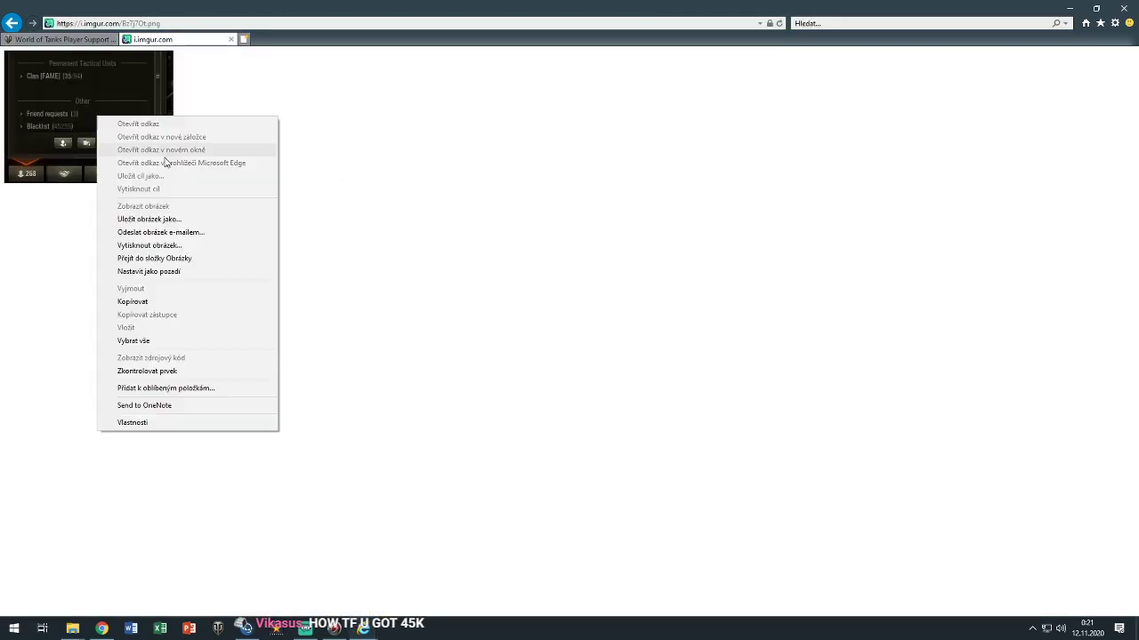
left_click(63, 85)
left_click(230, 39)
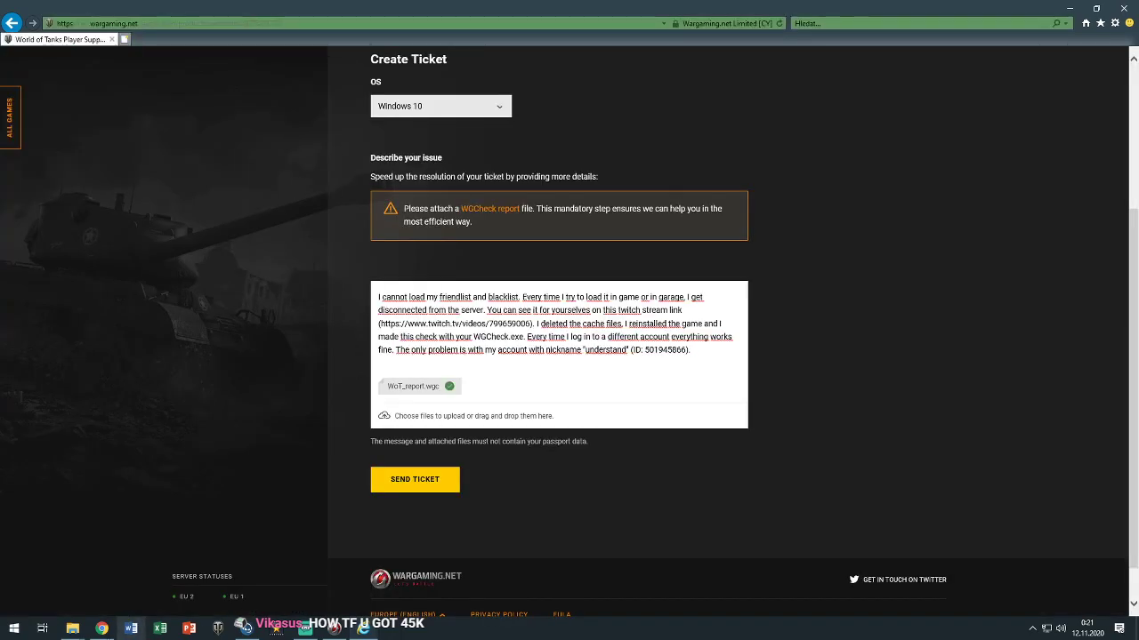
Open the imgur screenshot 8z7j7Ot.png in a new Chrome tab and bring up its image options
left_click(102, 629)
left_click(1009, 11)
type("i.imgur.com/Bz7j7Ot.png")
key("Return")
right_click(570, 339)
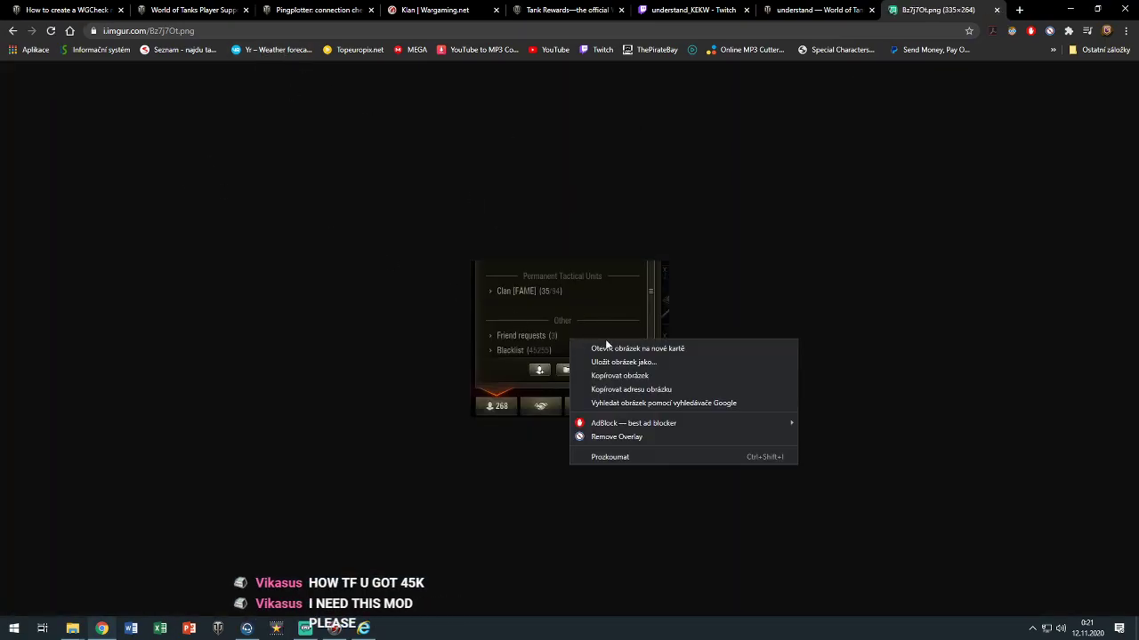
Save the screenshot as 'my blacklist is just big and full of arty players.png' and return to the ticket
left_click(624, 362)
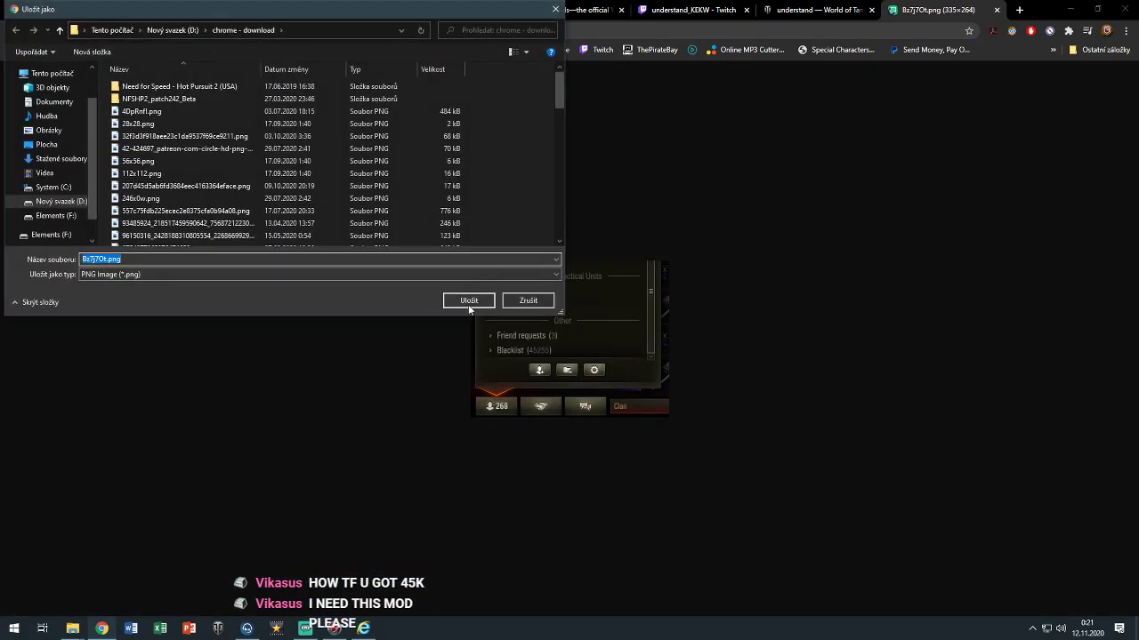
key("BackSpace")
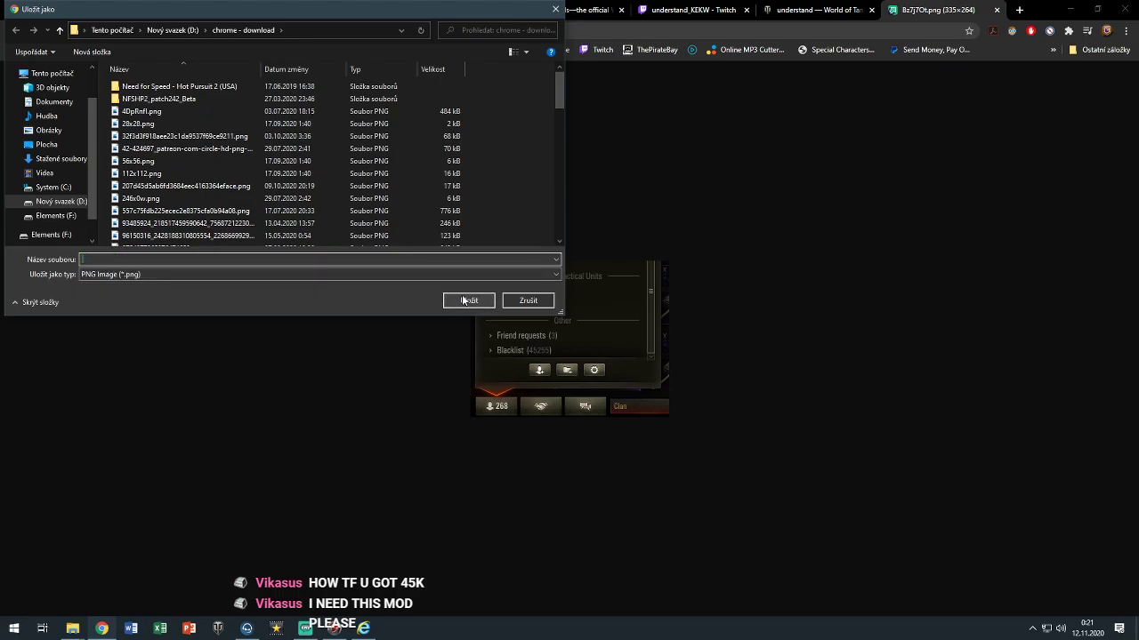
type("my bi")
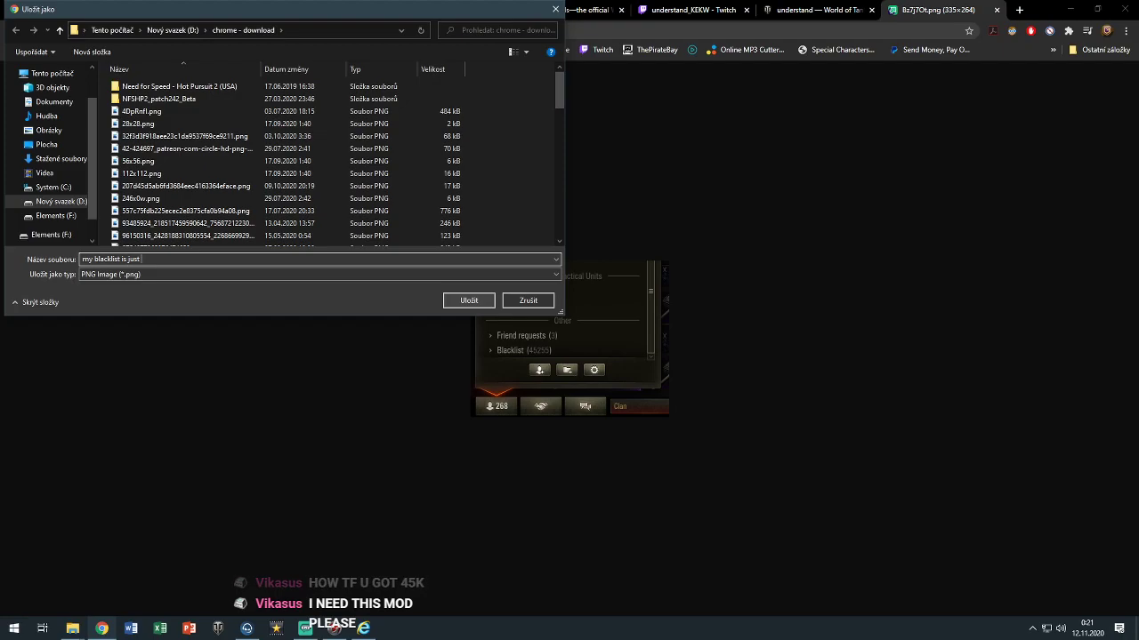
type("g and full of arty pla")
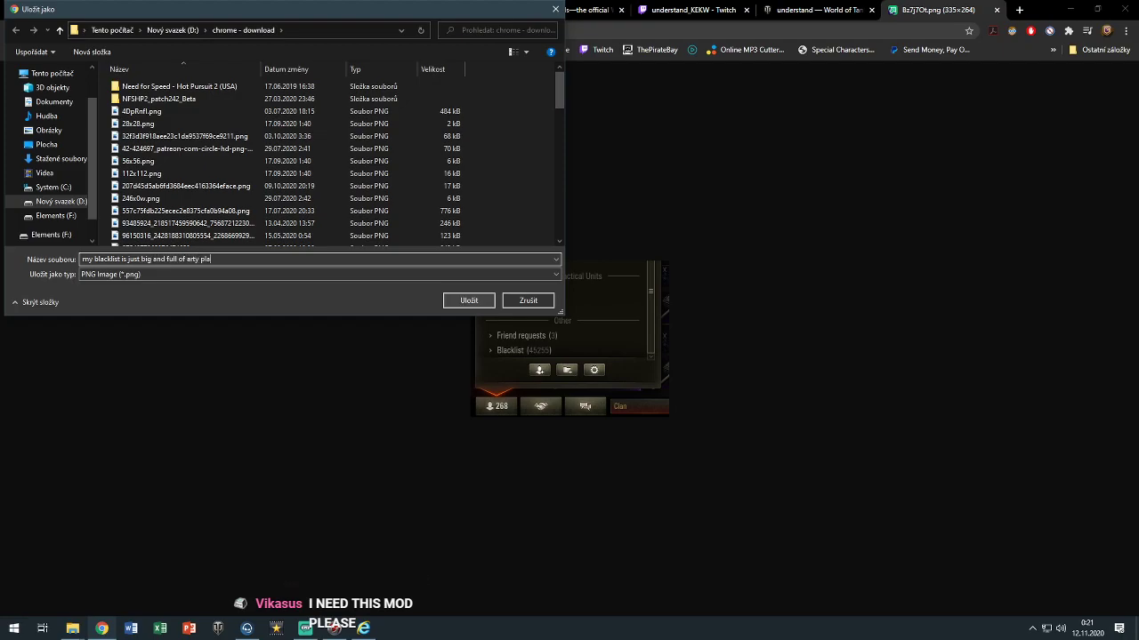
type("yers")
key("Return")
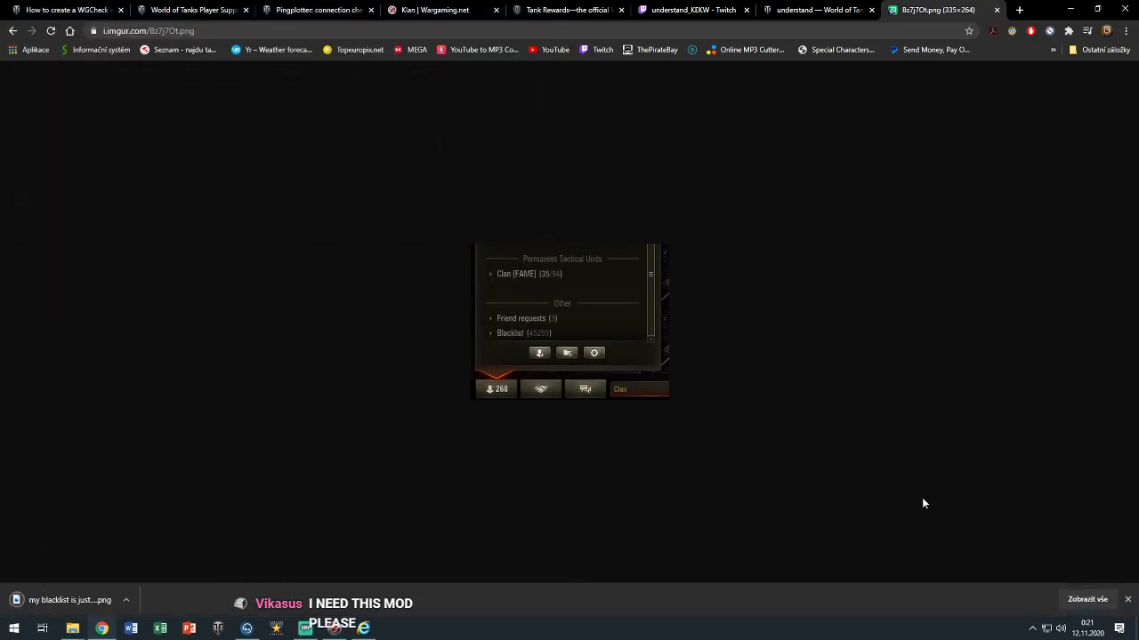
left_click(1068, 602)
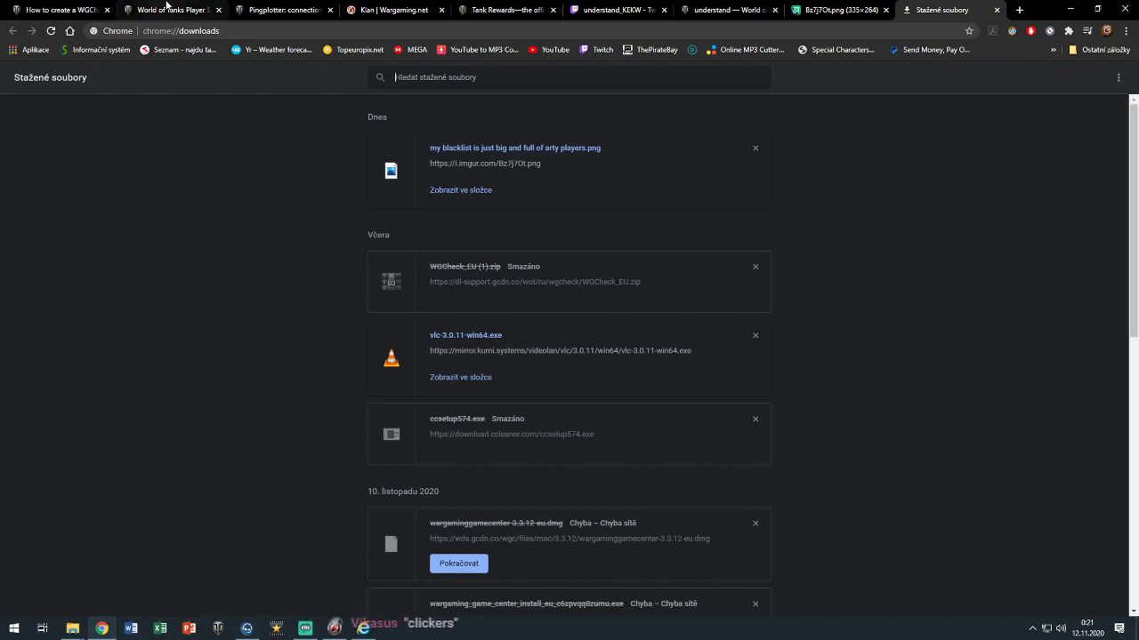
left_click(363, 628)
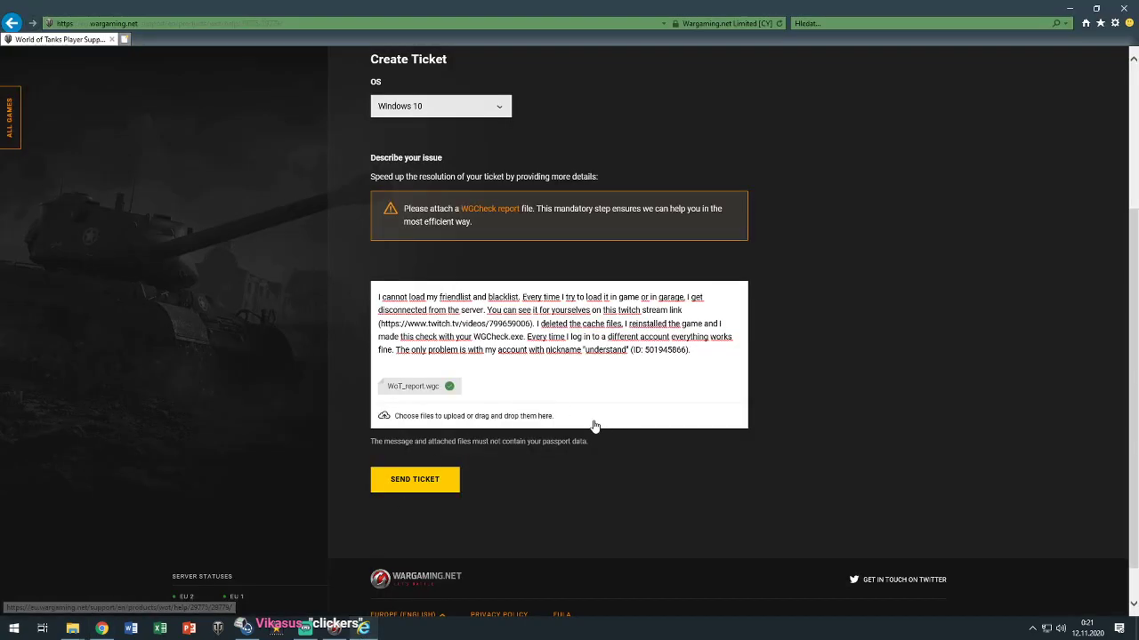
left_click(503, 420)
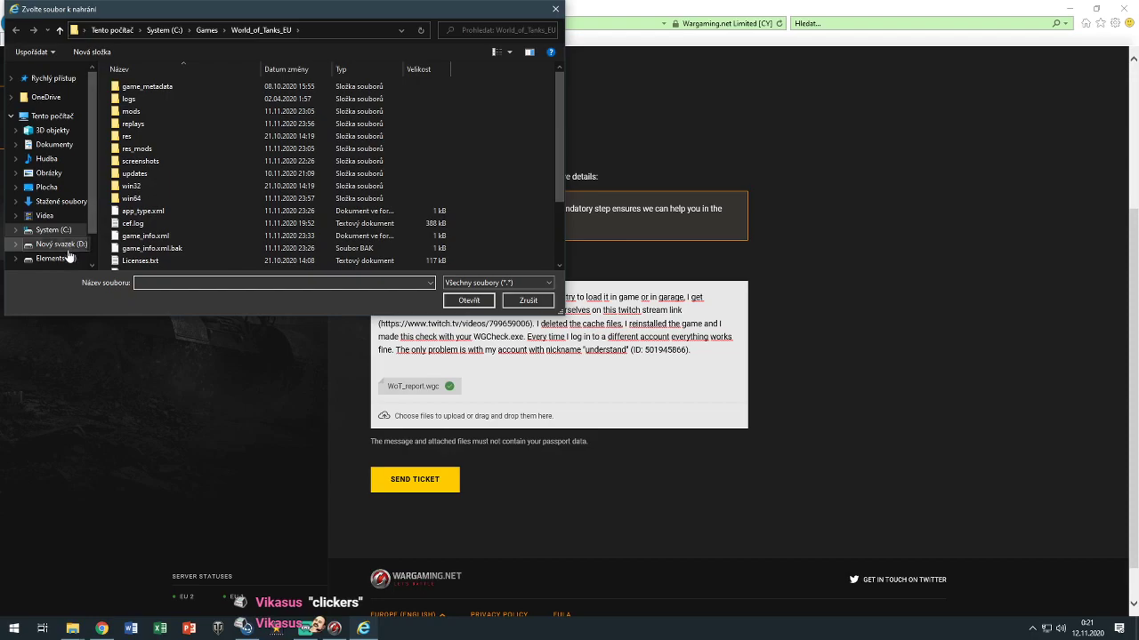
Reveal the saved blacklist PNG from Chrome downloads and drag it onto the ticket's upload area
left_click(540, 300)
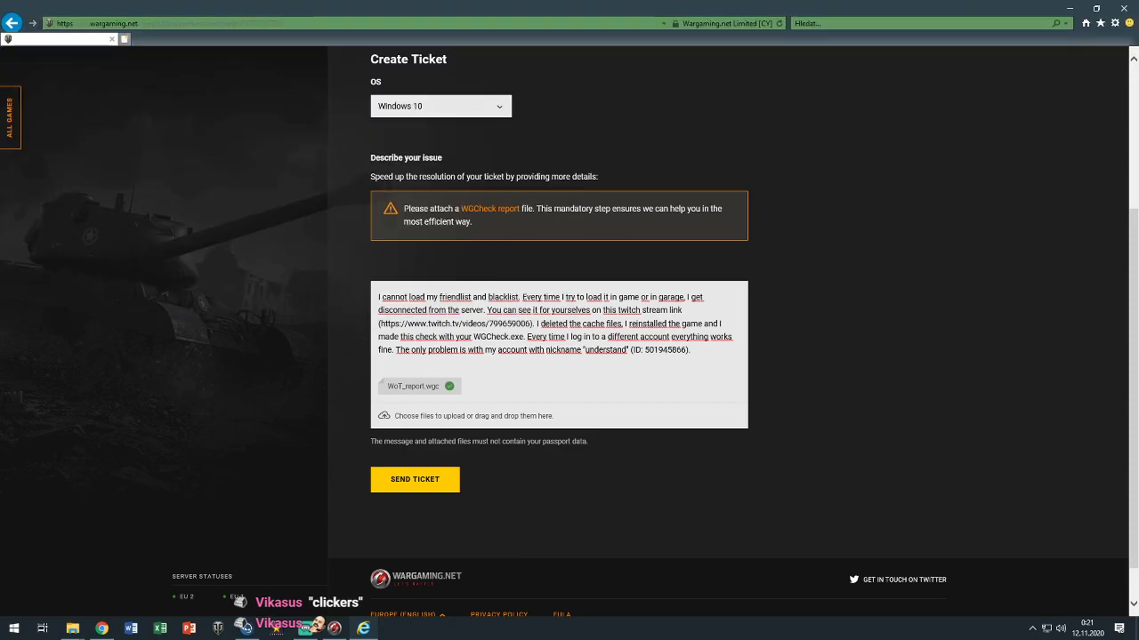
left_click(102, 629)
left_click(474, 194)
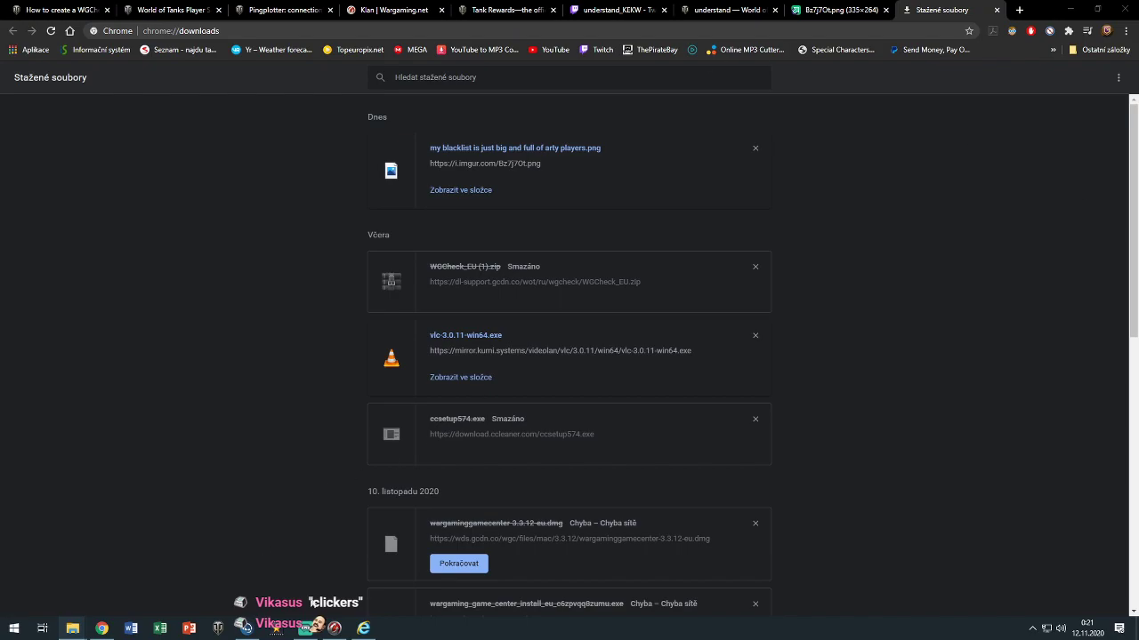
left_click(363, 629)
left_click_drag(640, 444, 527, 405)
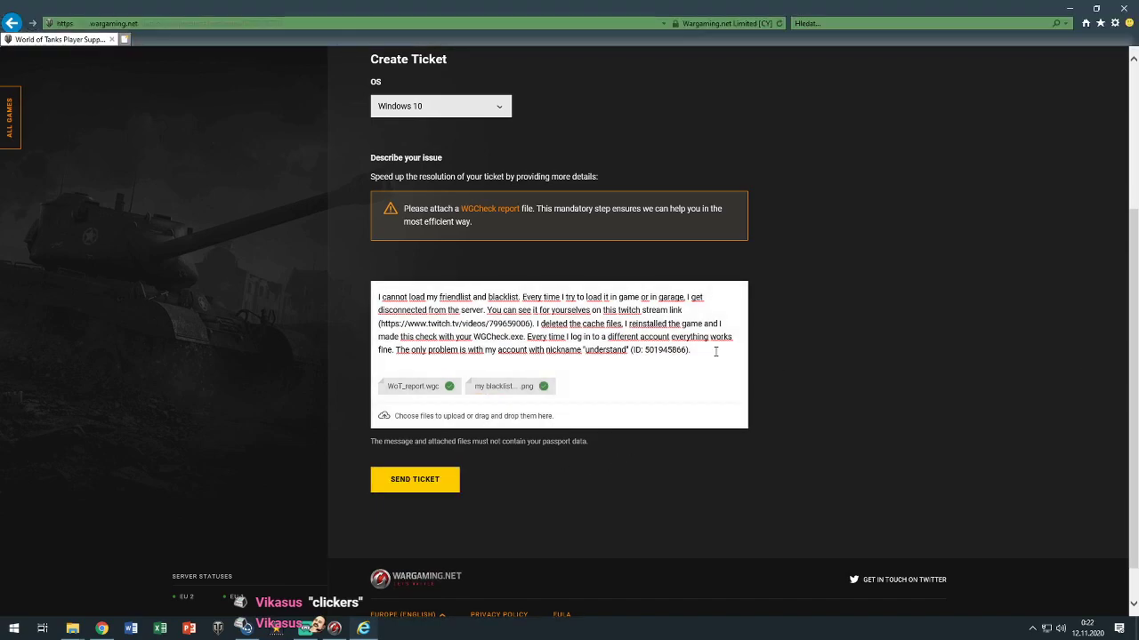
Note about 1500 friends and 50000 blacklisted, then add 'CAN YOU PLEASE DELETE MY BLACKLIST IN GAME?'
type("I9 have a")
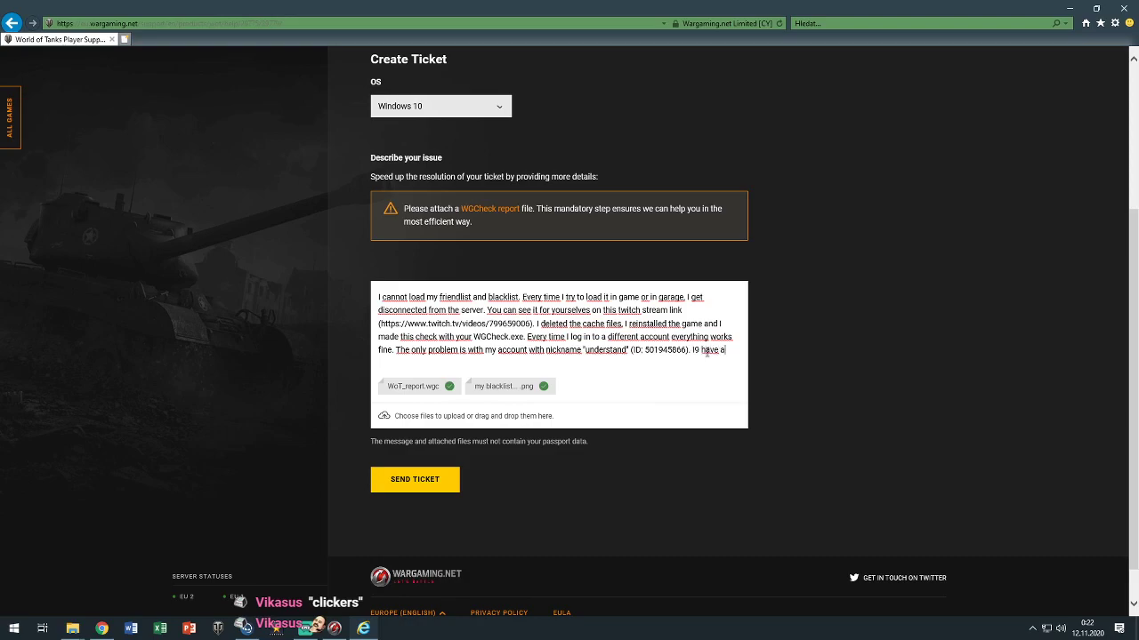
type("round 1500 people")
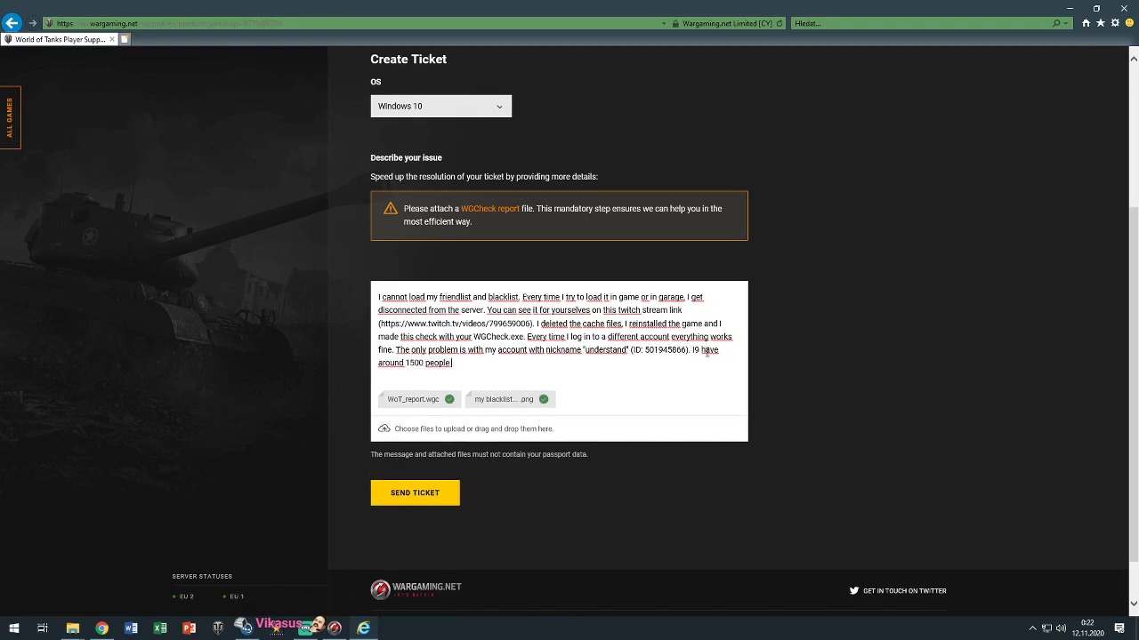
type(" on my frin")
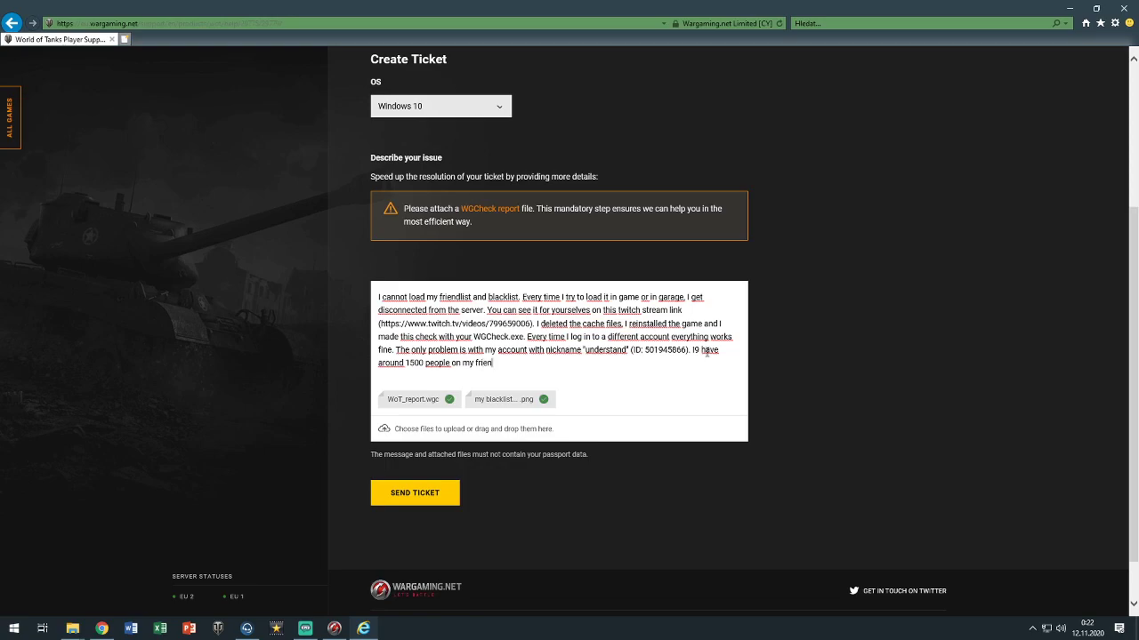
type("dlist and around")
type("50000 on blacklist. I have problems loading it.")
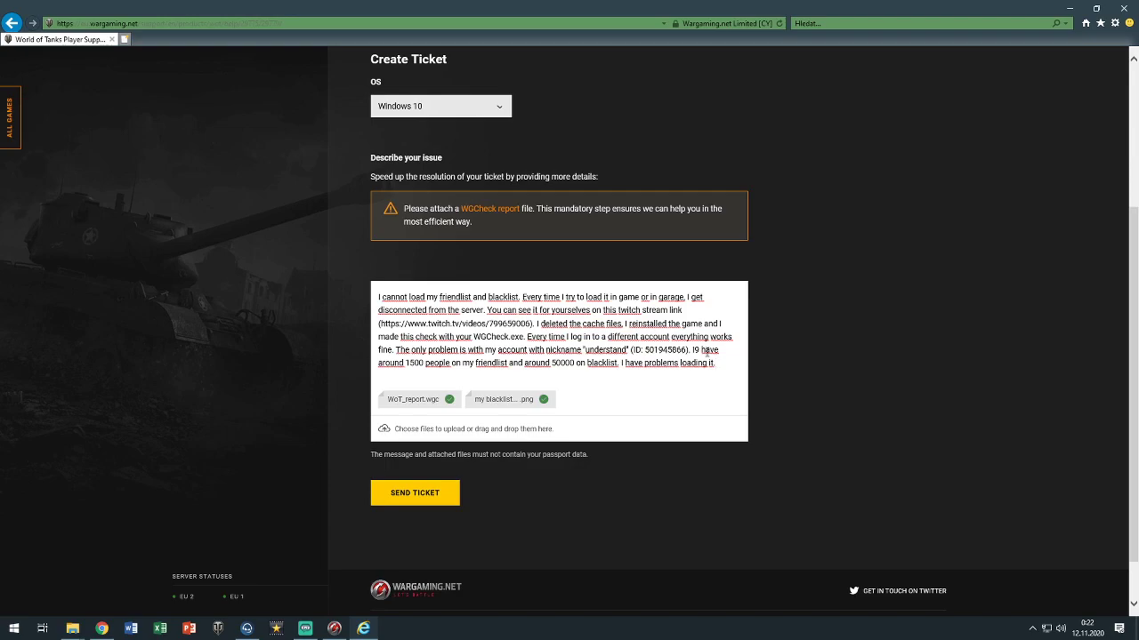
type("Can you")
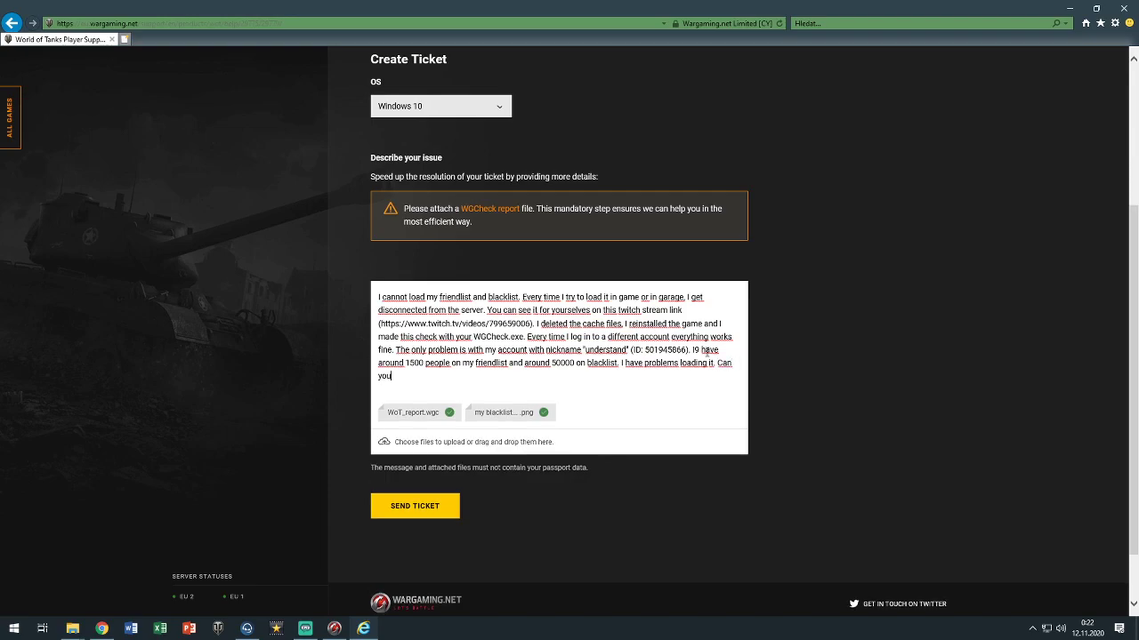
key("BackSpace")
key("BackSpace")
key("BackSpace")
key("BackSpace")
key("BackSpace")
key("Return")
key("Return")
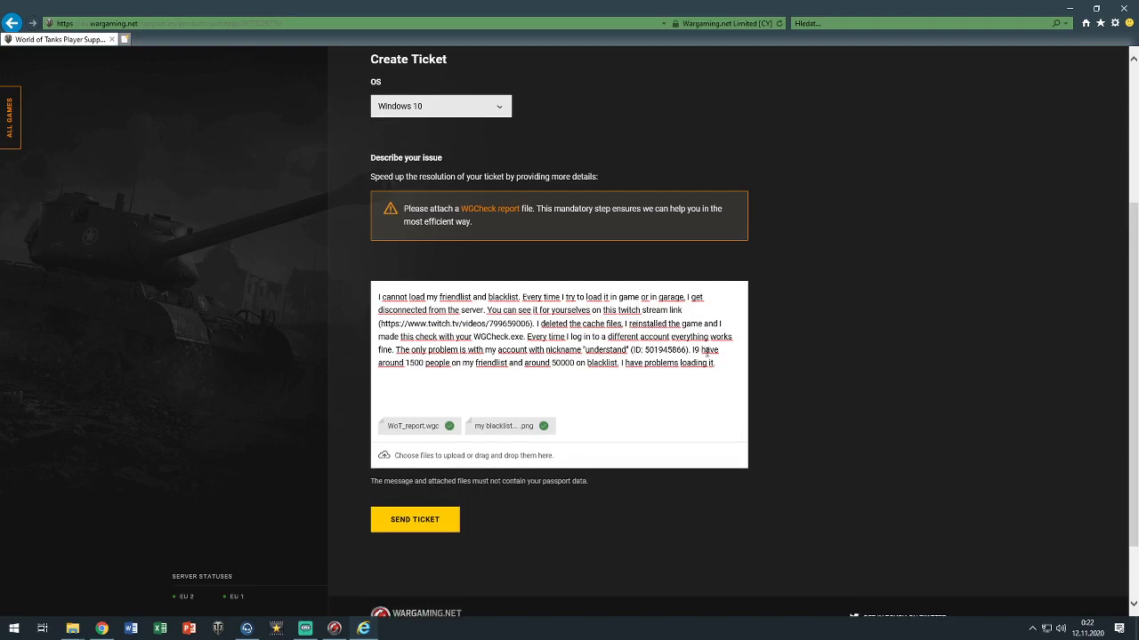
type("CAN YOU PLEASE DELETE MY BLACKLIST")
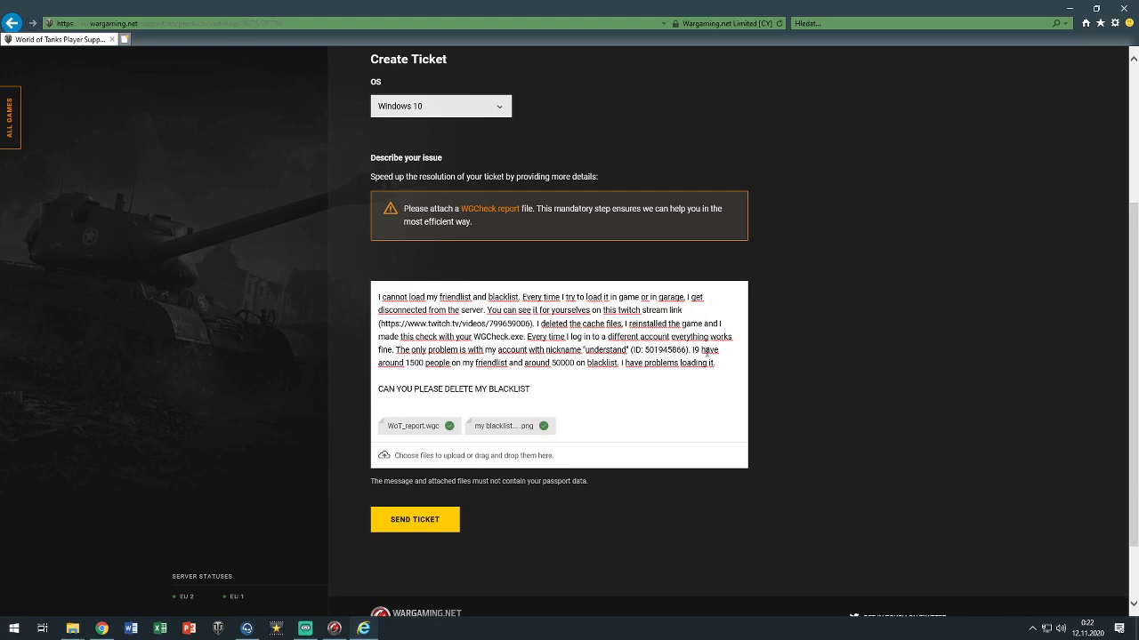
type(" IN GAME?")
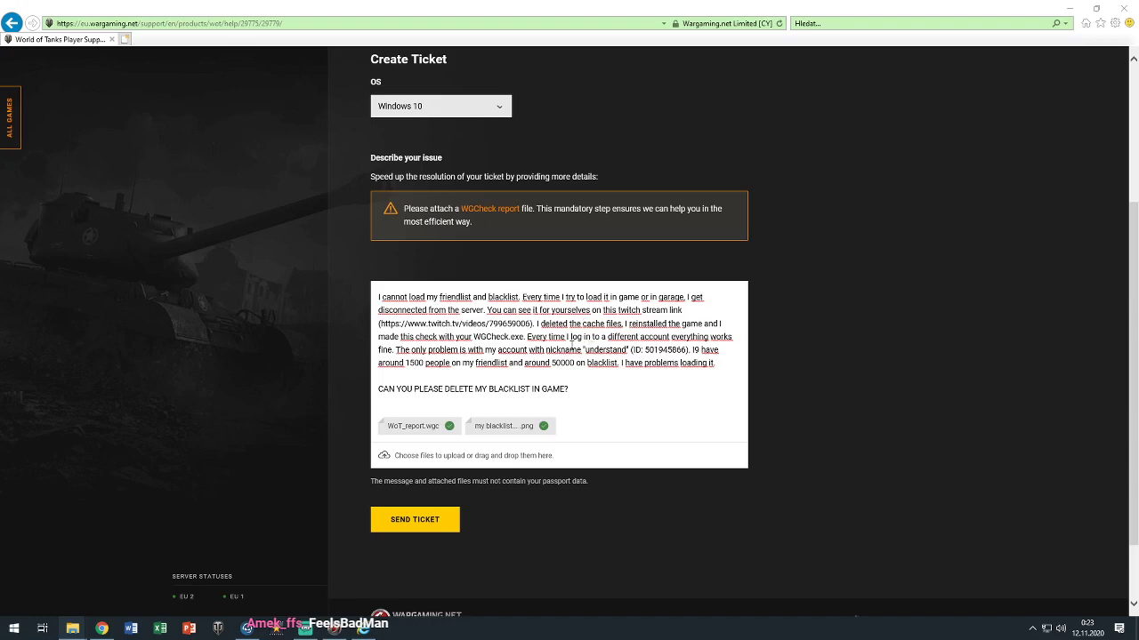
Copy the Twitch video link from the description and check it in a new Chrome tab
left_click_drag(401, 324, 518, 325)
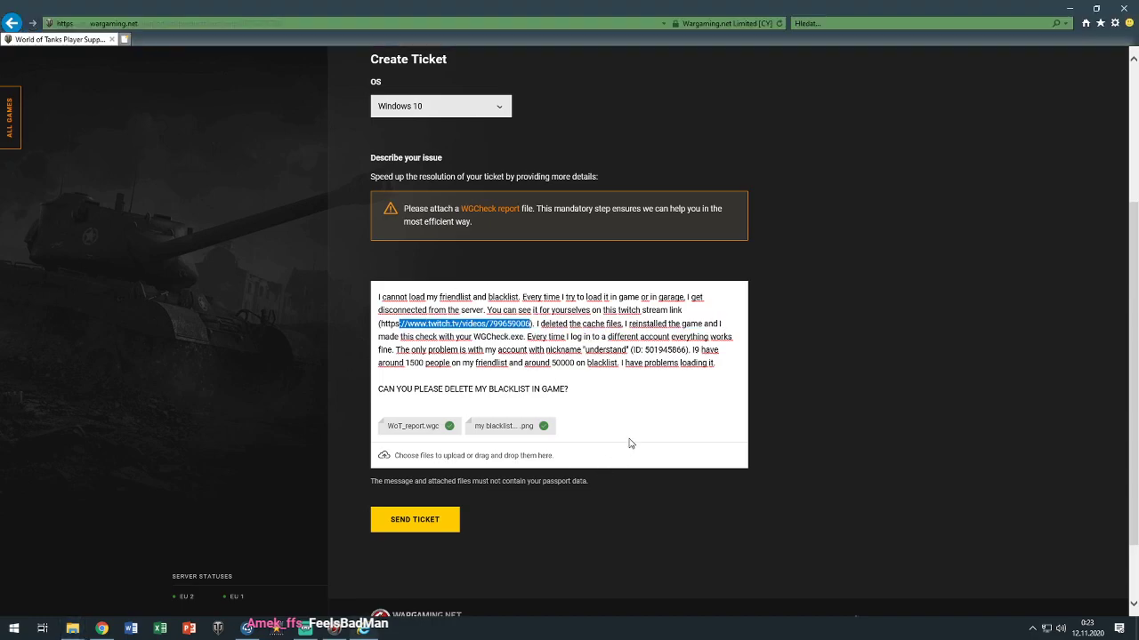
left_click_drag(533, 324, 427, 324)
key("ctrl+c")
left_click(102, 629)
left_click(1017, 10)
key("ctrl+v")
key("Return")
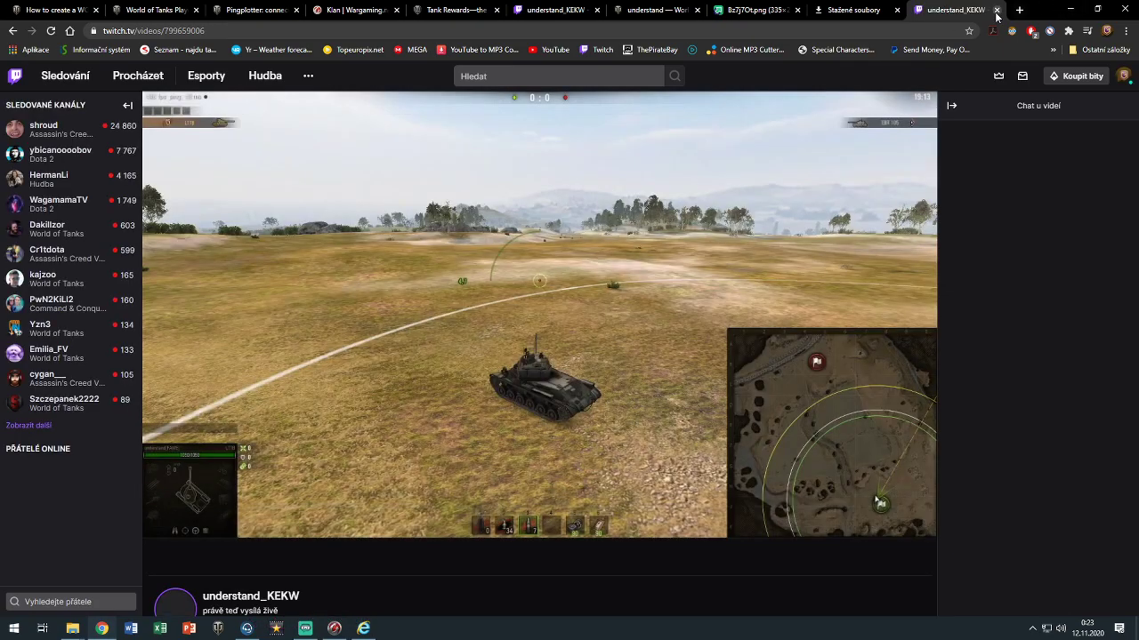
Close the Twitch tab and send the completed support ticket
left_click(996, 10)
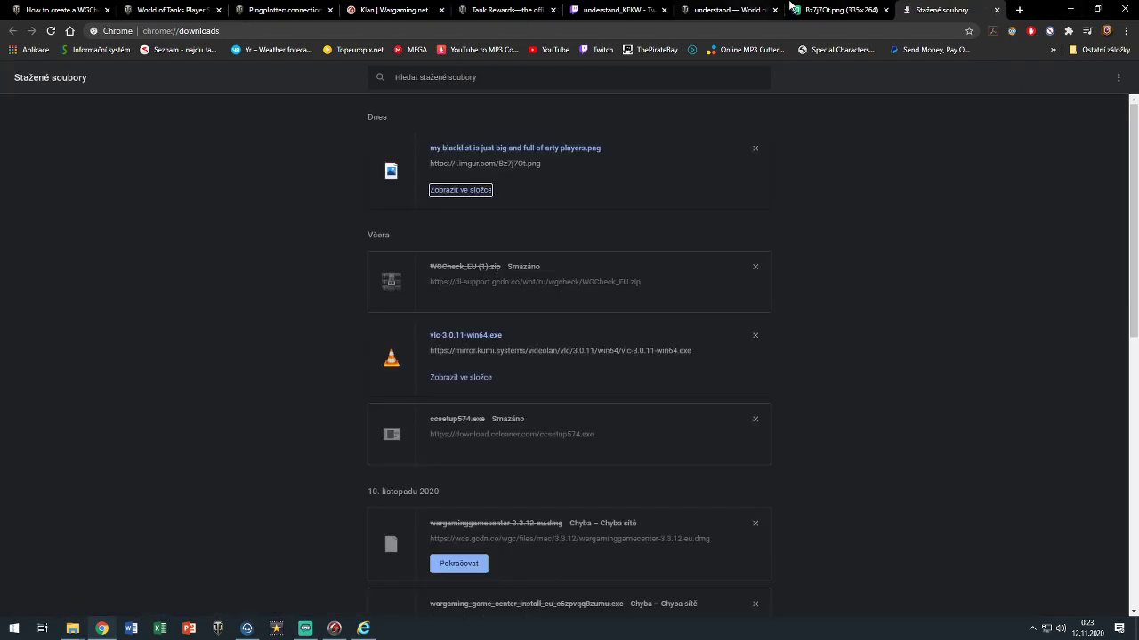
left_click(1071, 8)
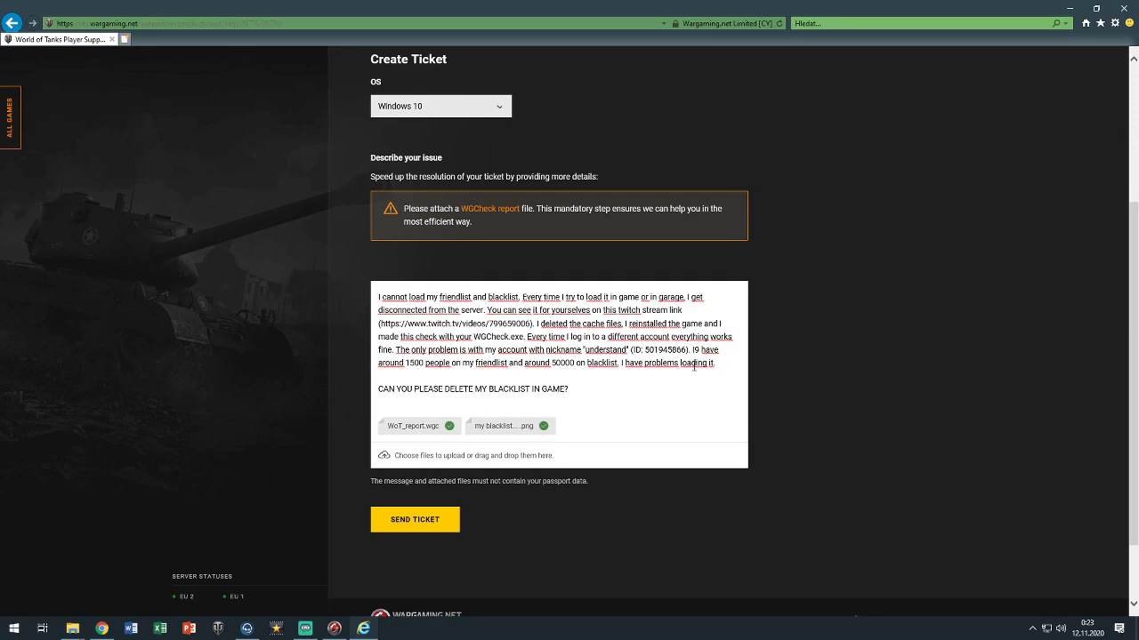
left_click(429, 524)
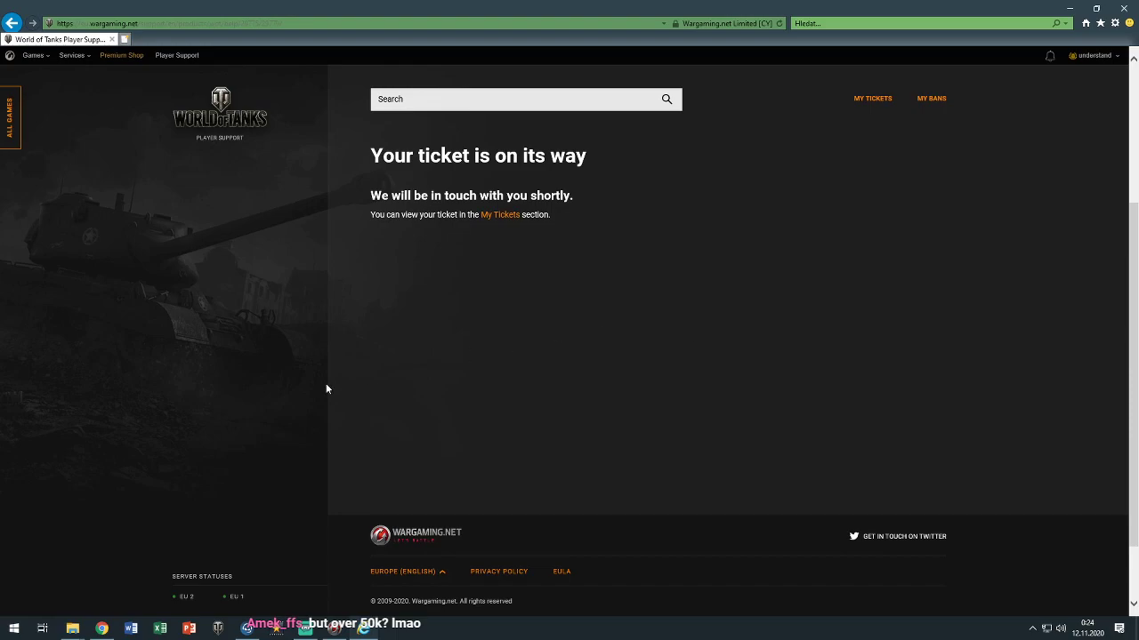
Bring TeamSpeak 3 to the front over the ticket confirmation page
left_click(248, 628)
Open the Edit Channel settings of the blacklist channel in TeamSpeak
left_click(789, 410)
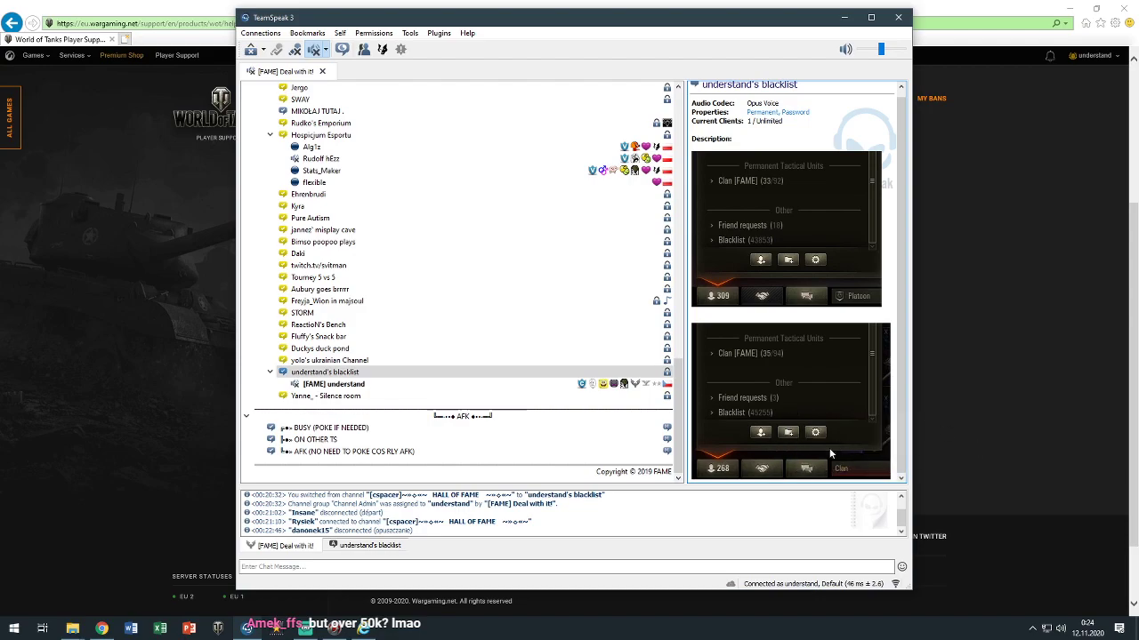
left_click(328, 373)
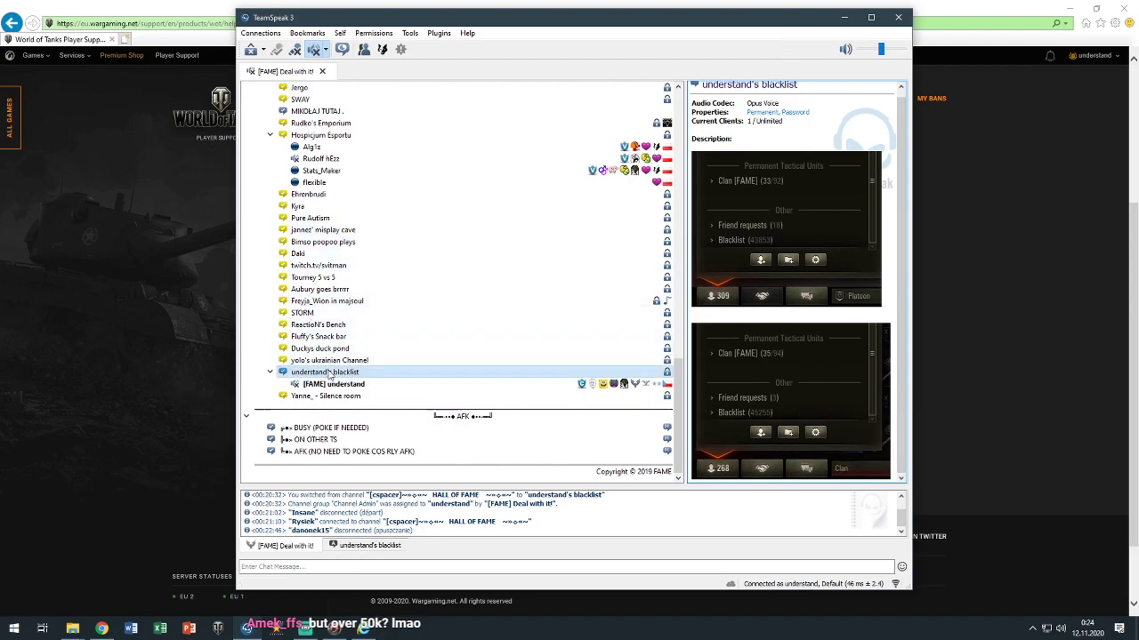
right_click(328, 374)
left_click(360, 387)
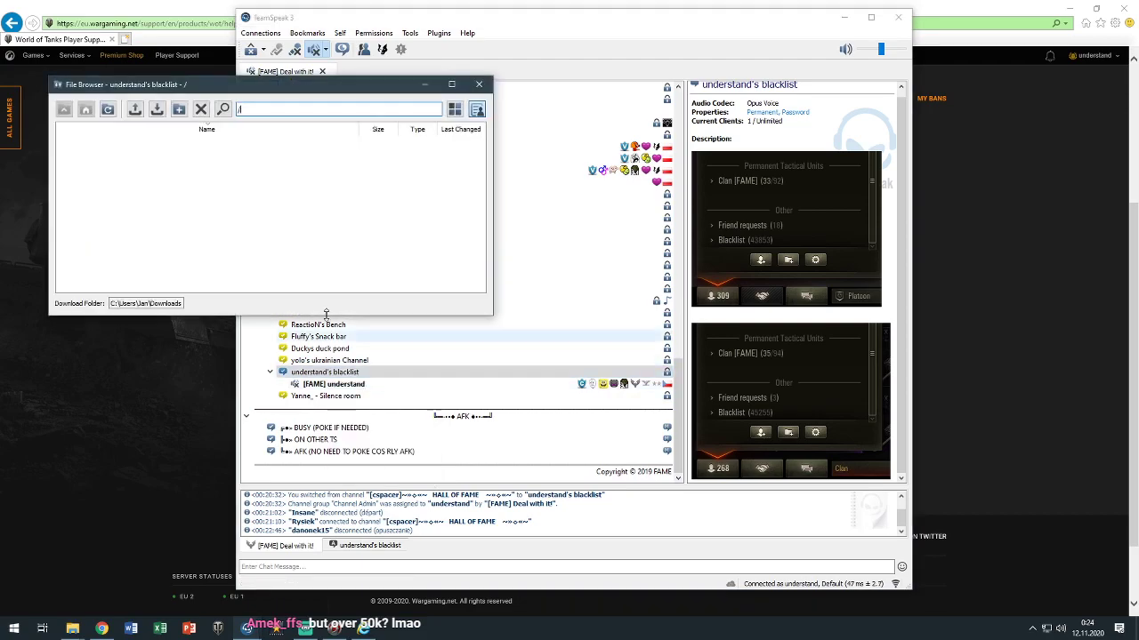
left_click(481, 83)
right_click(366, 372)
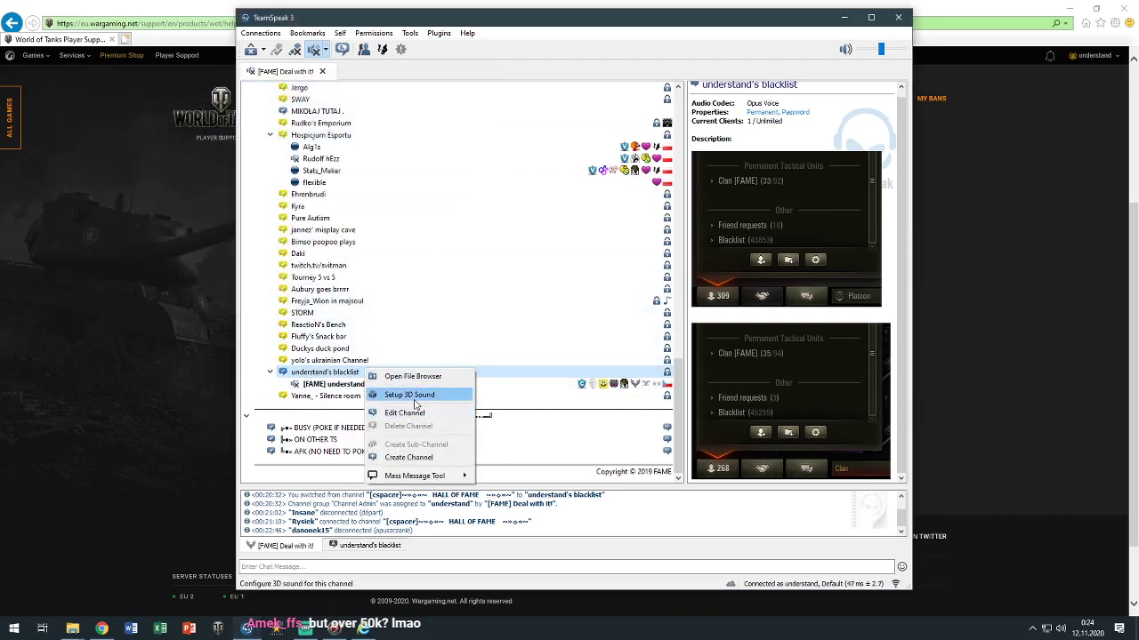
left_click(404, 412)
Copy the Bz7j7Ot and UGt5ySj imgur links from the description, then minimize TeamSpeak
left_click_drag(639, 258, 488, 210)
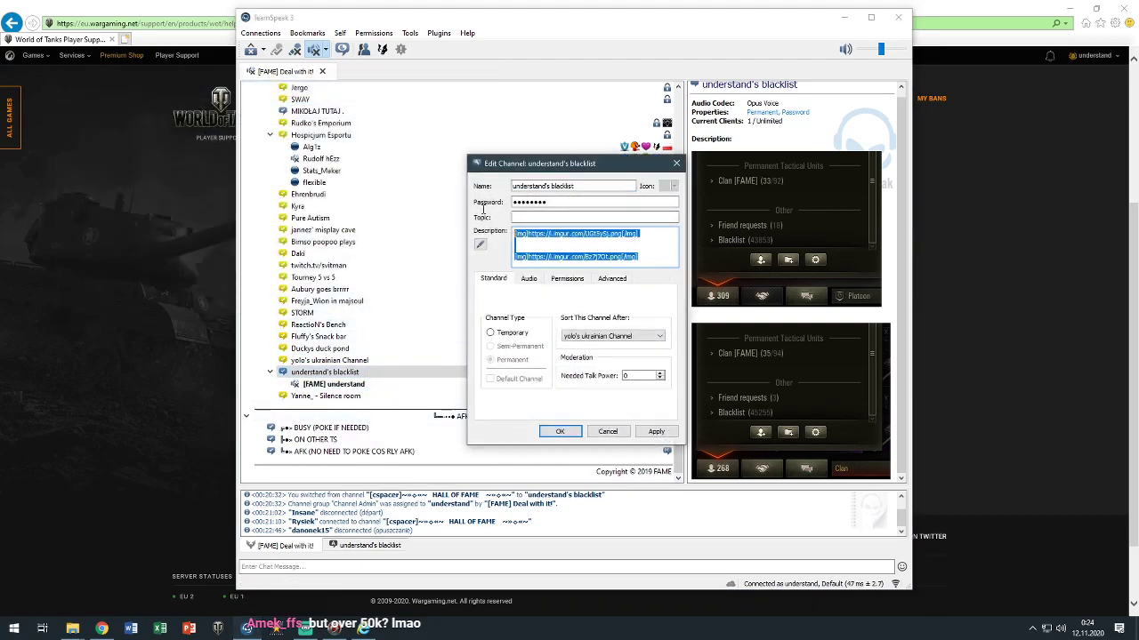
left_click(623, 258)
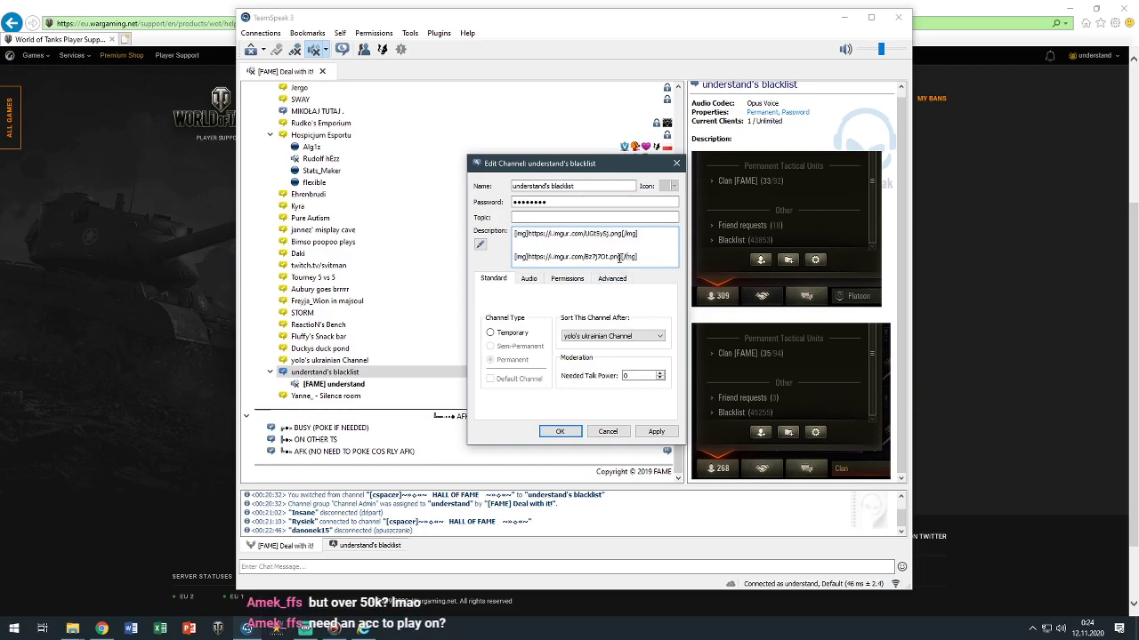
left_click_drag(624, 257, 528, 258)
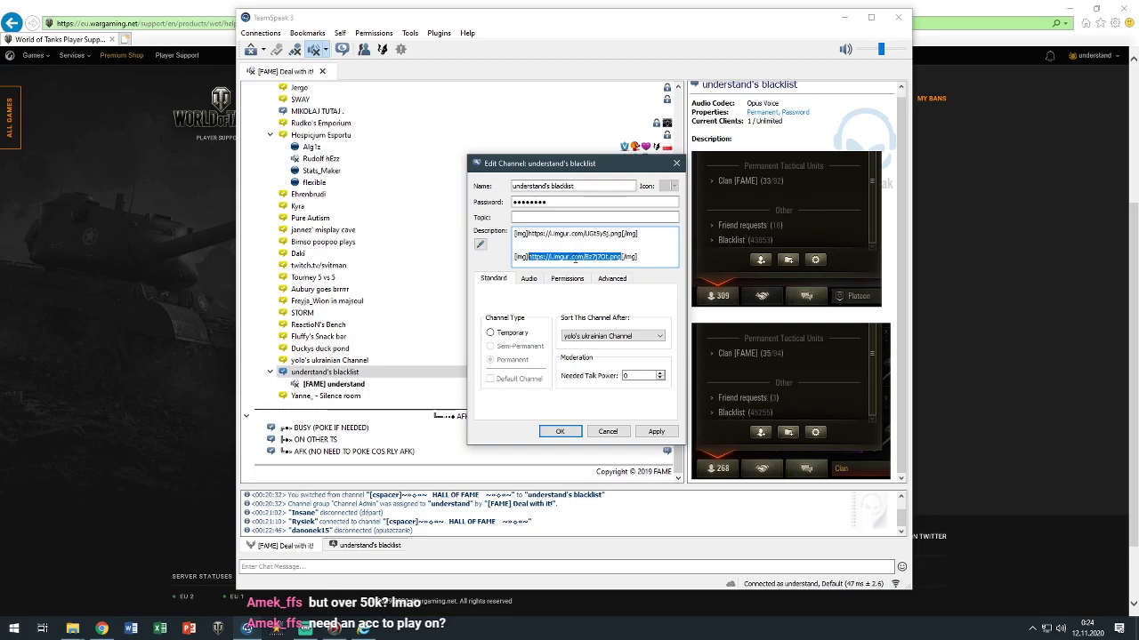
key("alt+Tab")
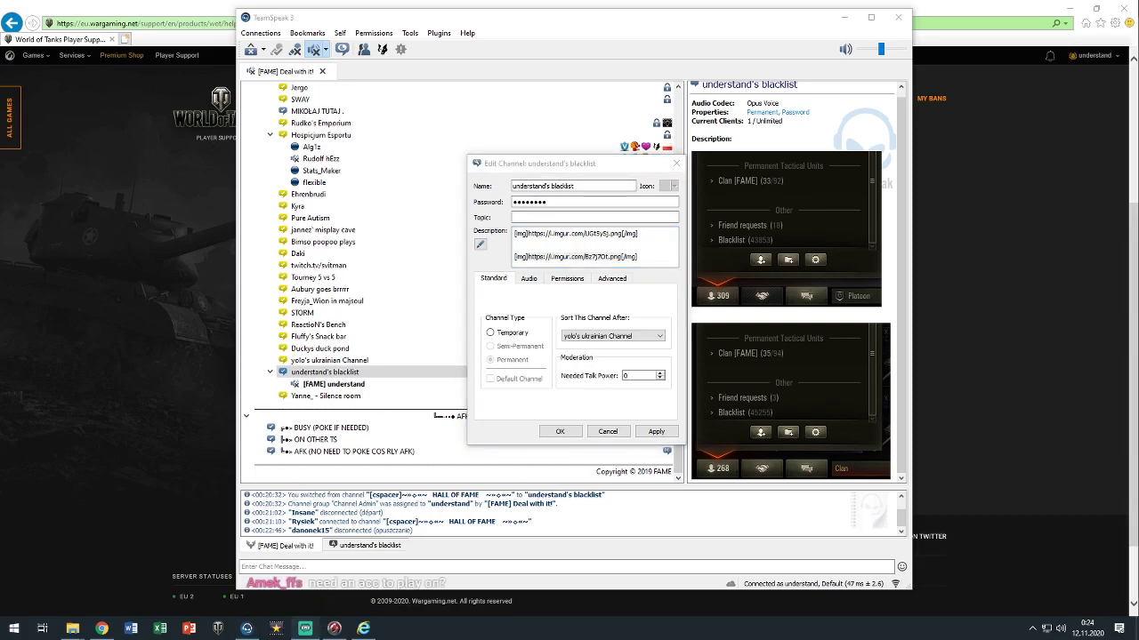
left_click_drag(619, 235, 530, 237)
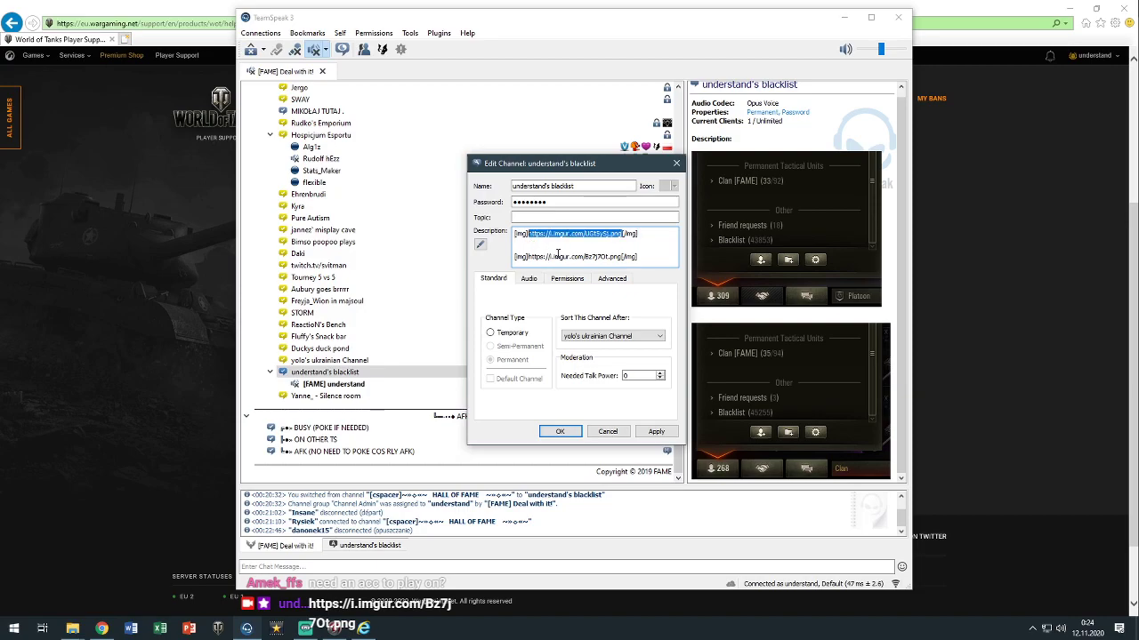
key("alt+Tab")
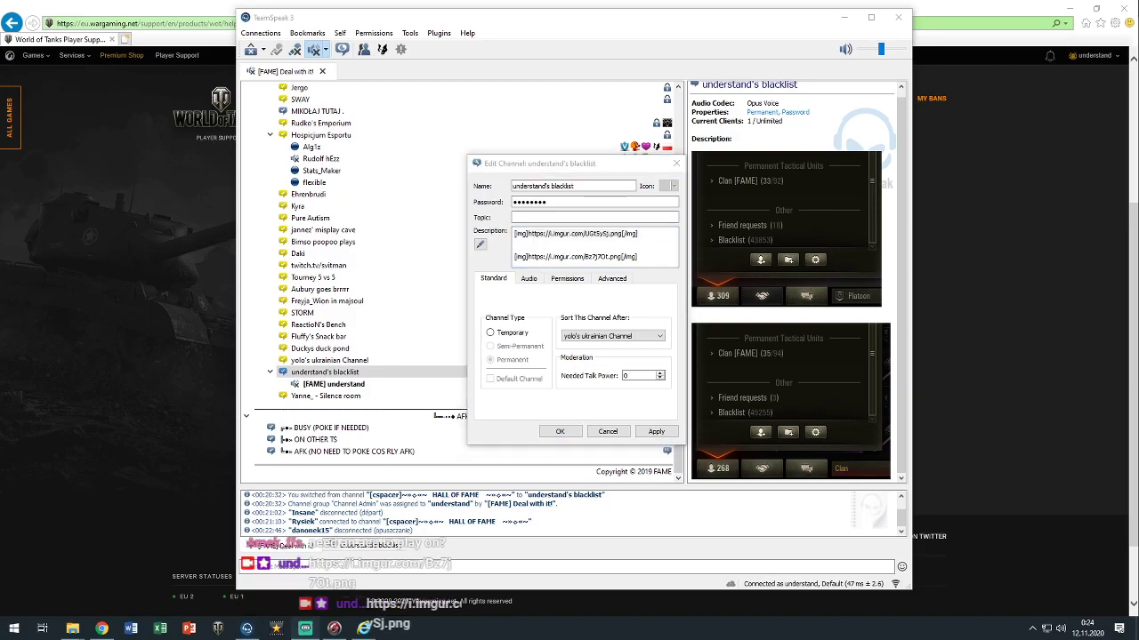
left_click(677, 164)
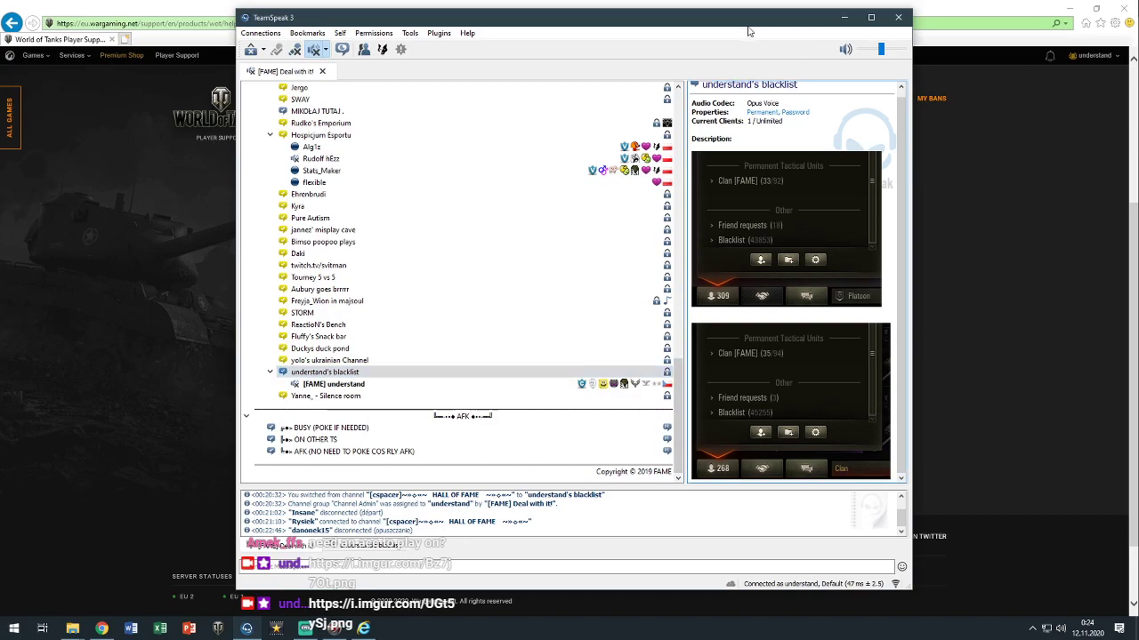
left_click(840, 18)
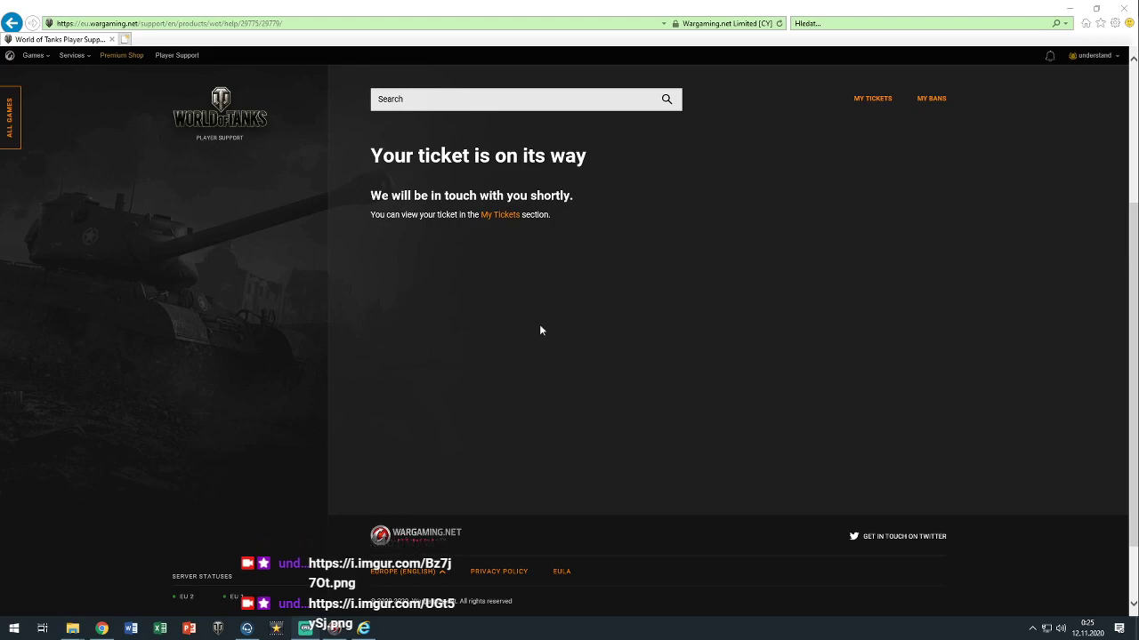
Switch from the ticket confirmation to the Chrome window showing the imgur screenshots
left_click(551, 297)
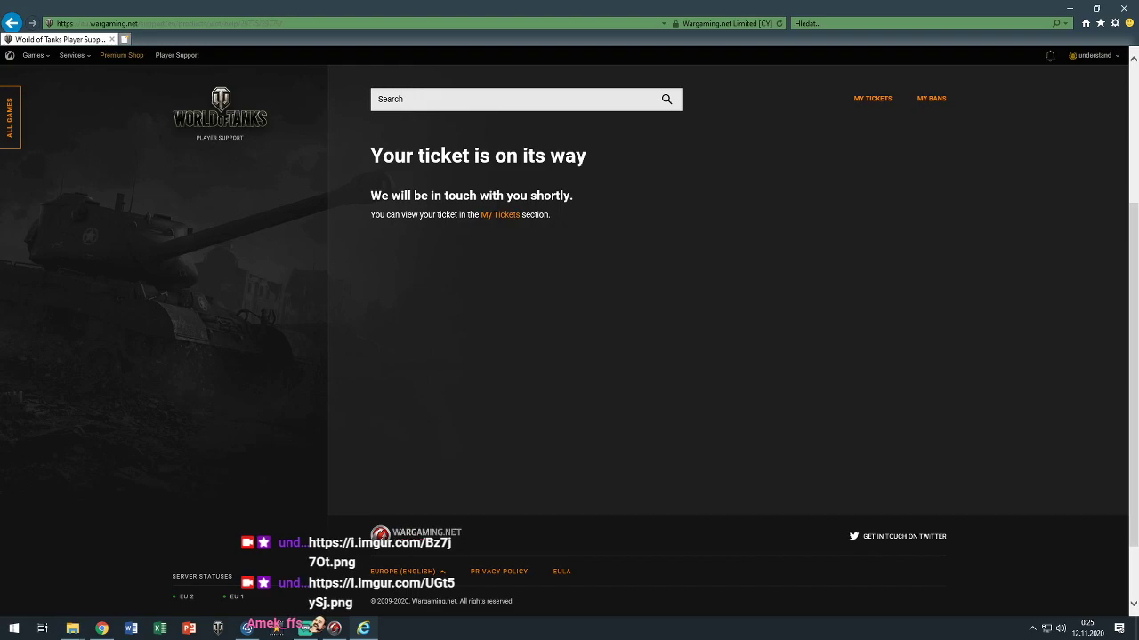
key("alt+Tab")
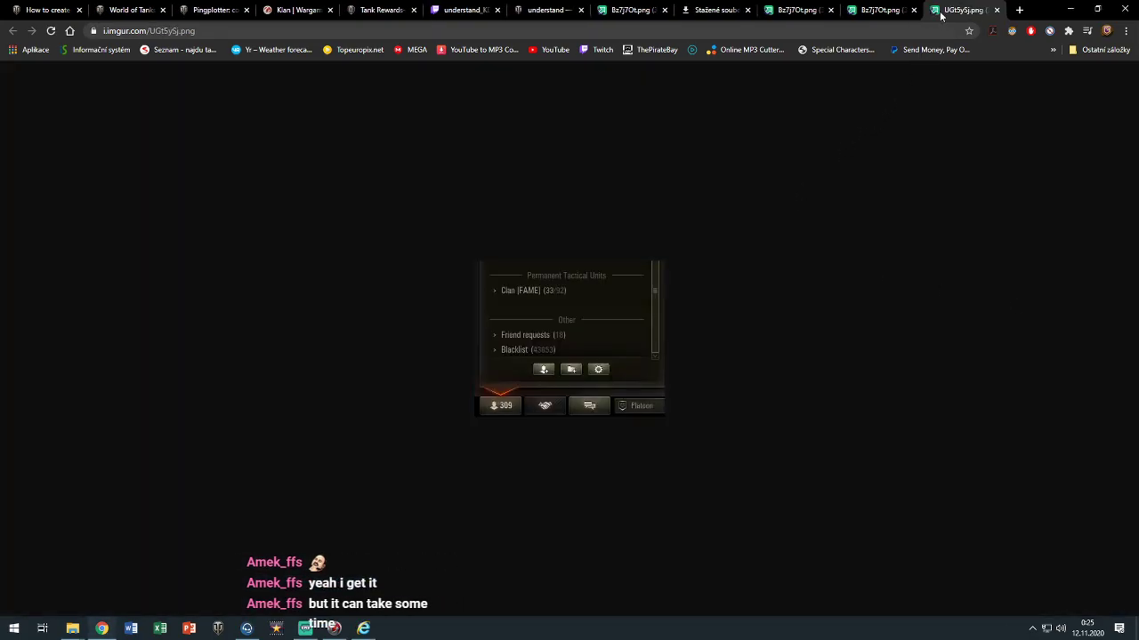
Close the imgur screenshot, downloads, World of Tanks profile and Twitch tabs
left_click(996, 10)
left_click(997, 10)
left_click(997, 10)
left_click(997, 10)
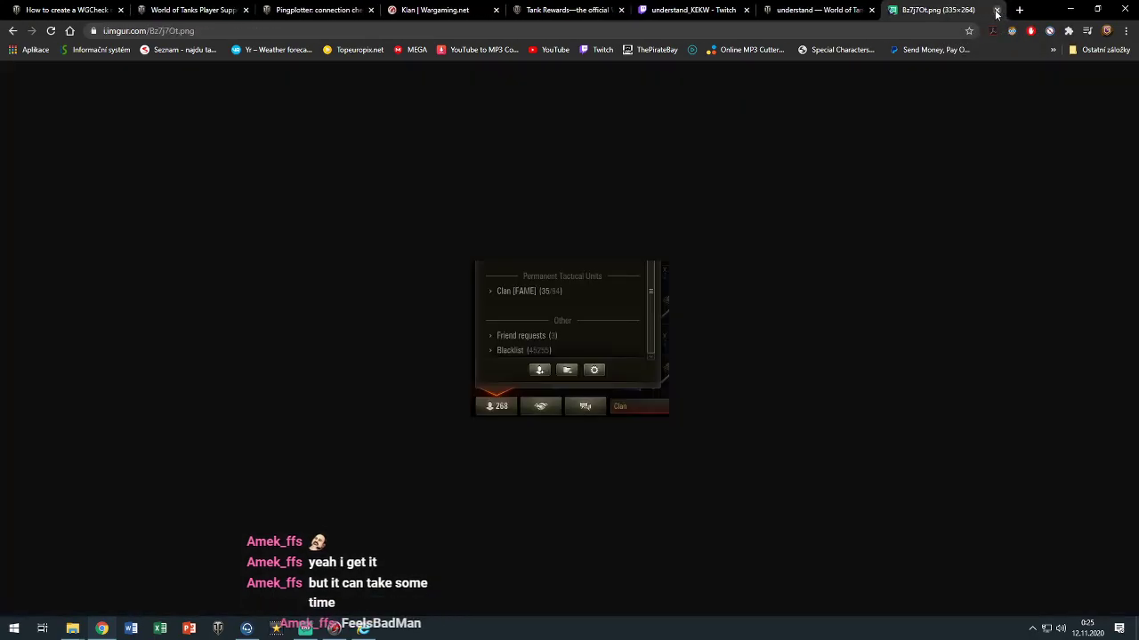
left_click(996, 10)
left_click(984, 10)
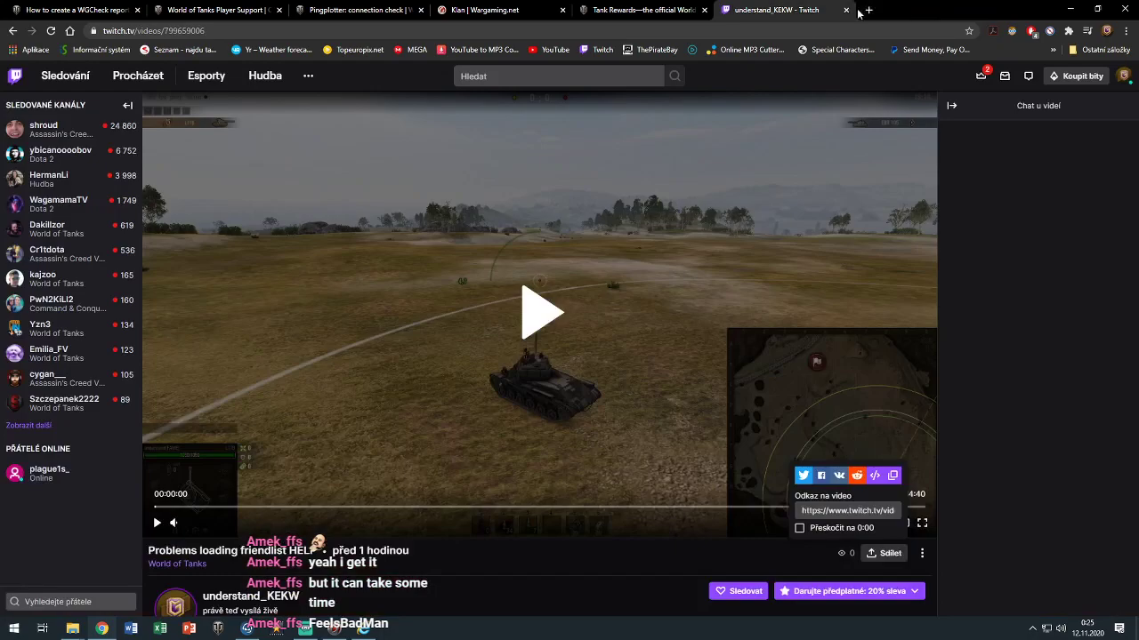
left_click(846, 10)
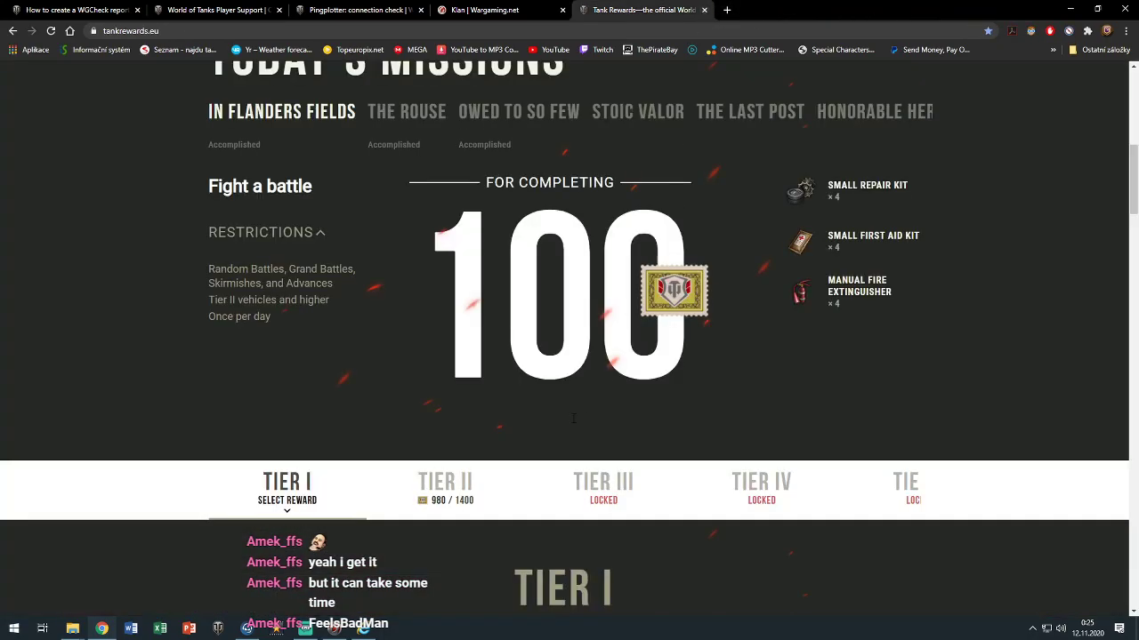
Expand the full Tier I customization reward list, then close the Tank Rewards and clan tabs
scroll(587, 408, "down", 7)
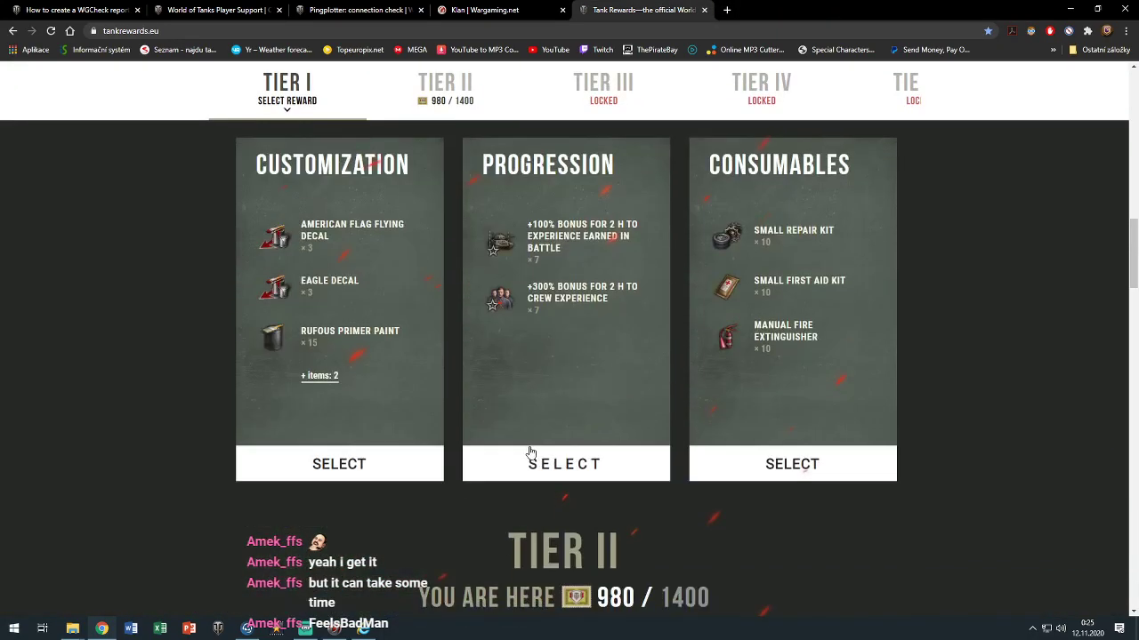
left_click(318, 375)
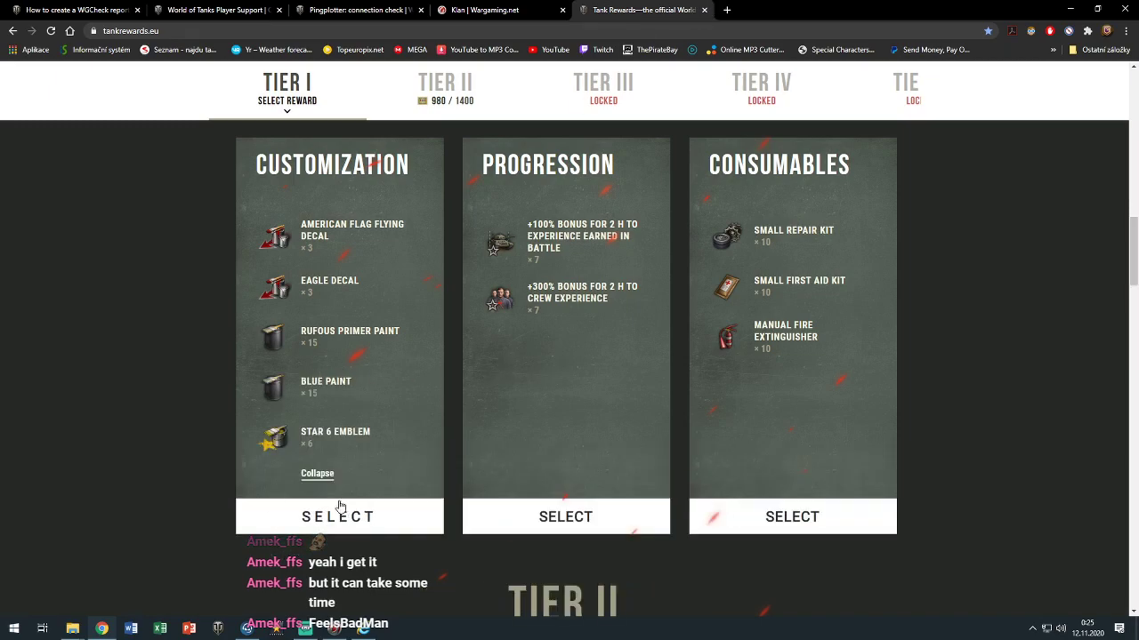
scroll(569, 480, "up", 1)
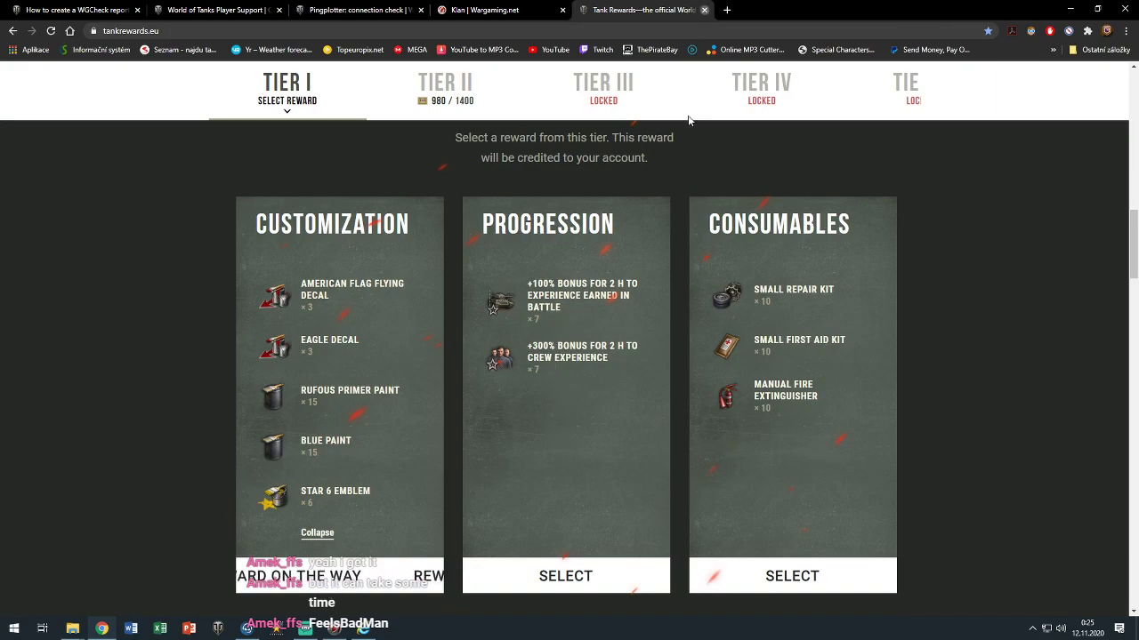
key("ctrl+w")
scroll(566, 297, "down", 4)
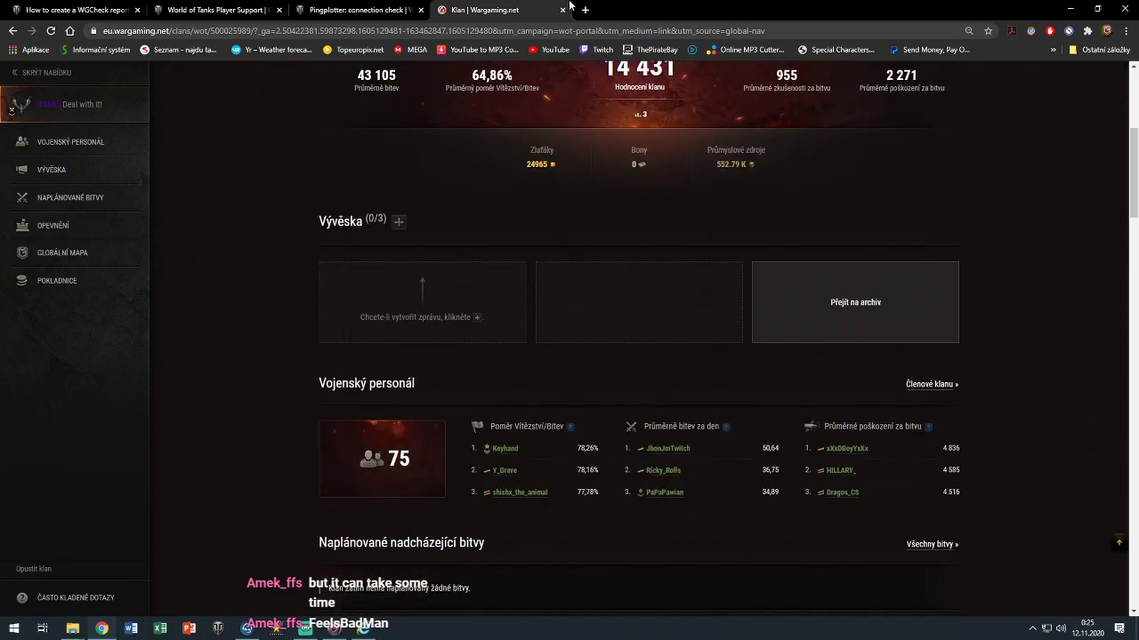
left_click(563, 9)
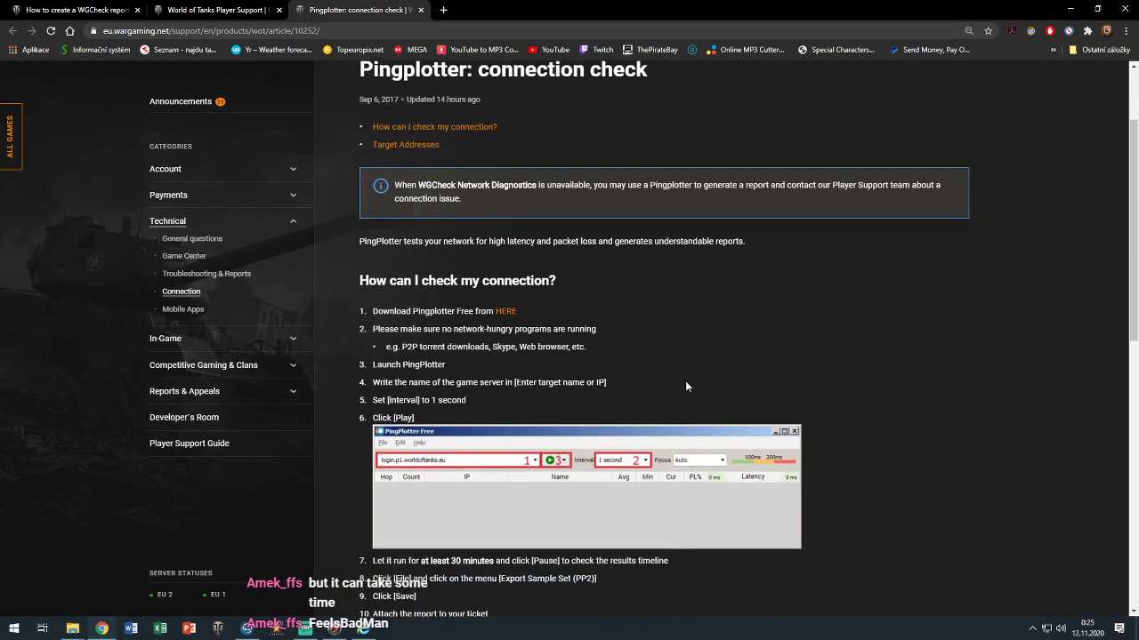
Close the Pingplotter and Contact Support tabs, then return to the Internet Explorer confirmation page
scroll(686, 386, "down", 6)
scroll(644, 355, "up", 1)
left_click(420, 10)
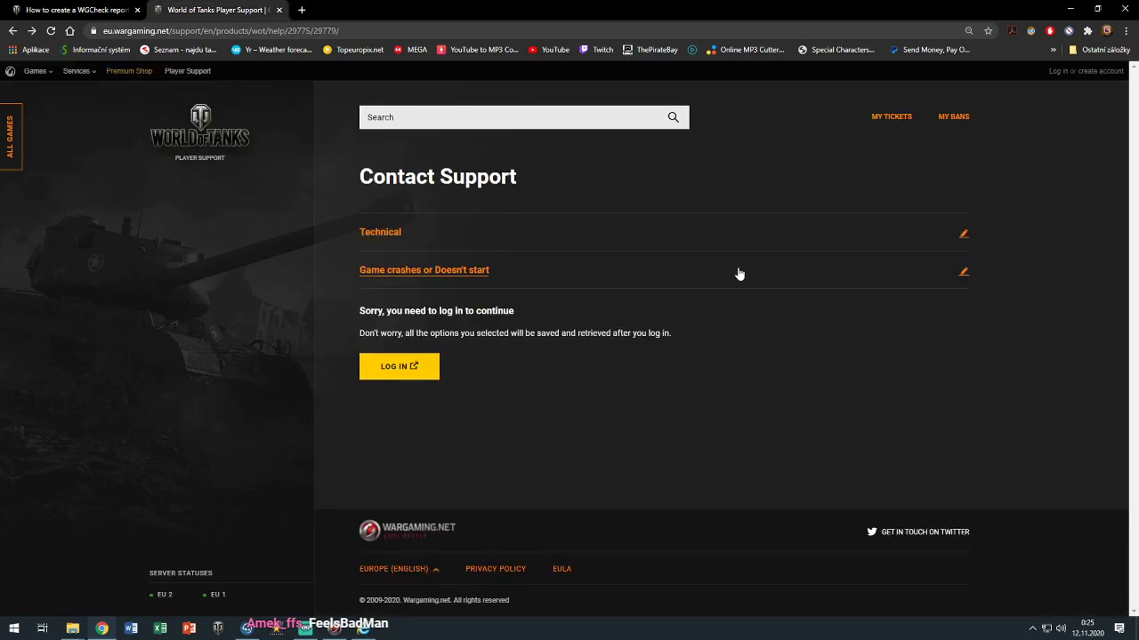
left_click(278, 9)
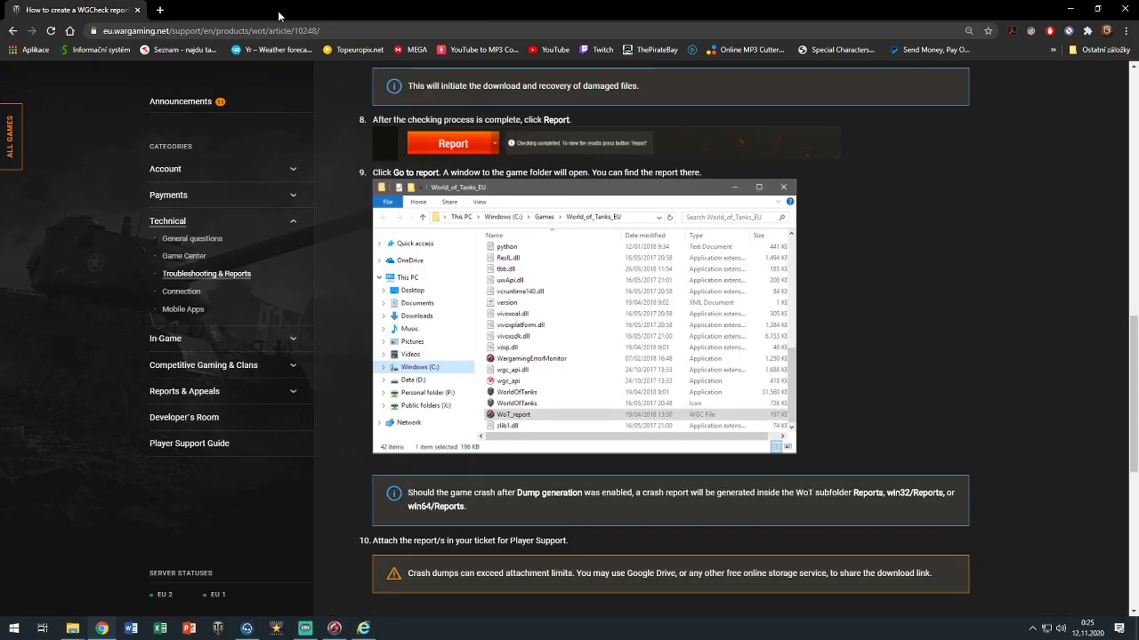
scroll(719, 376, "down", 5)
scroll(691, 404, "up", 3)
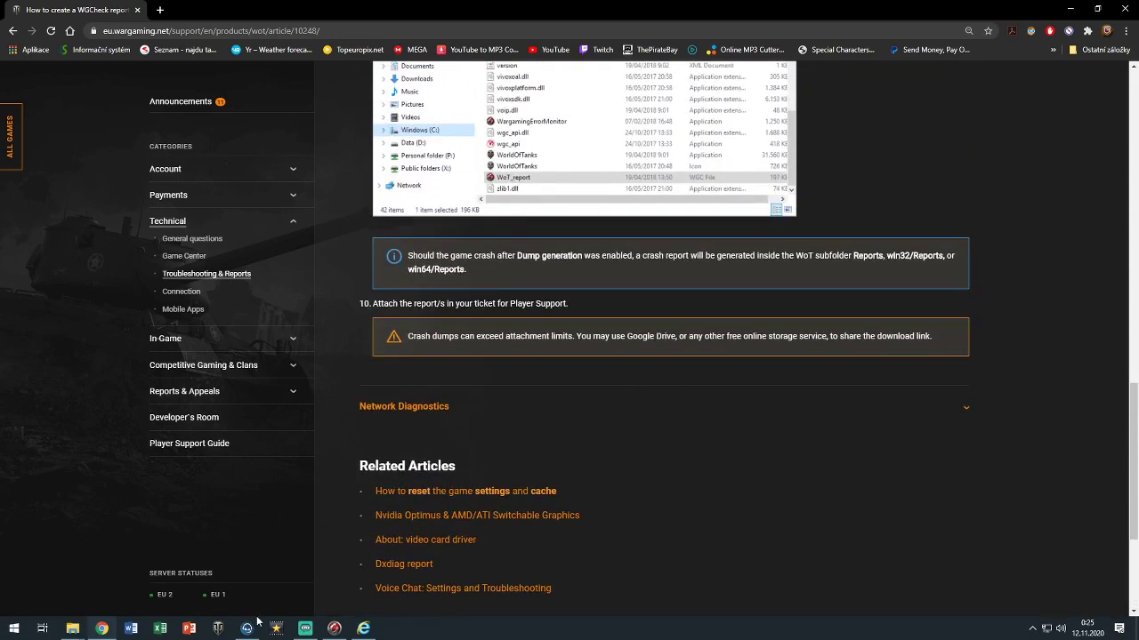
left_click(363, 628)
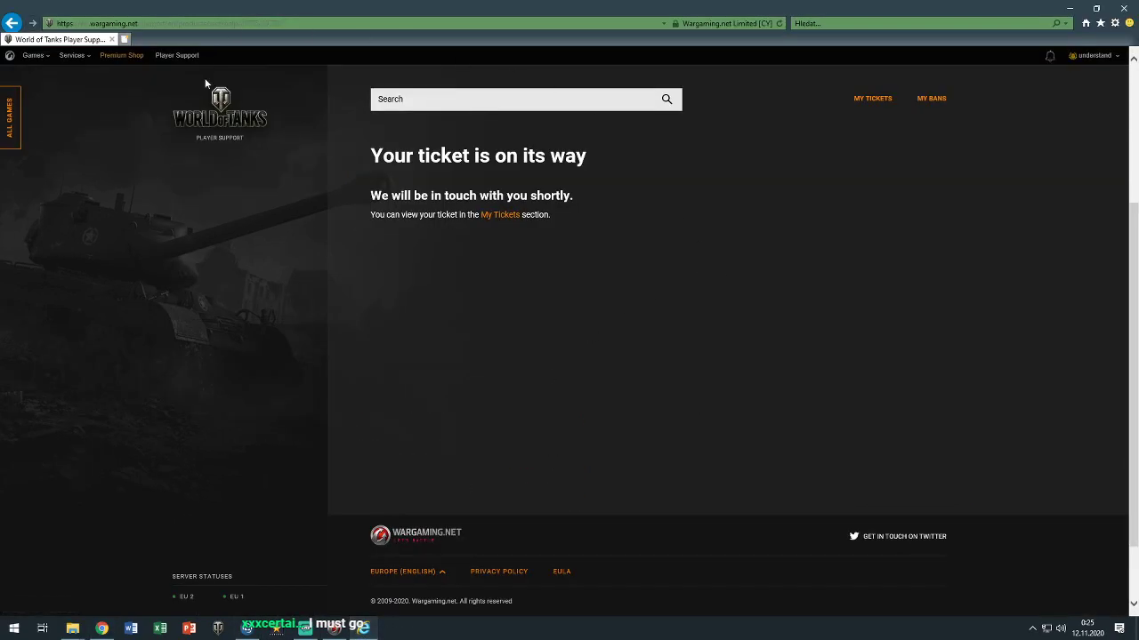
left_click(780, 23)
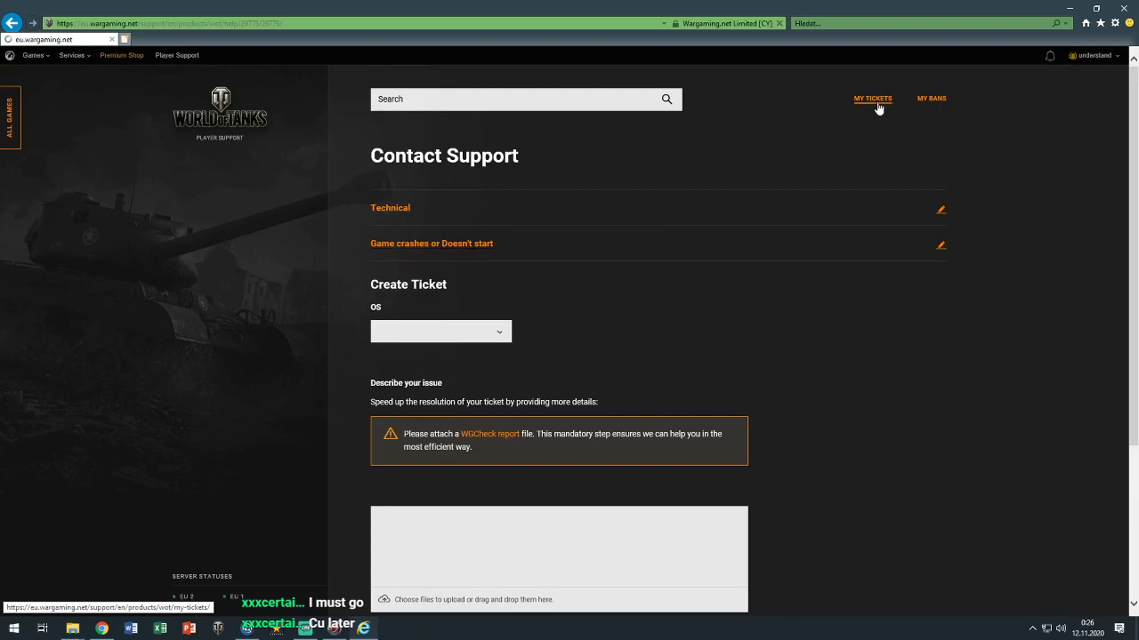
left_click(877, 99)
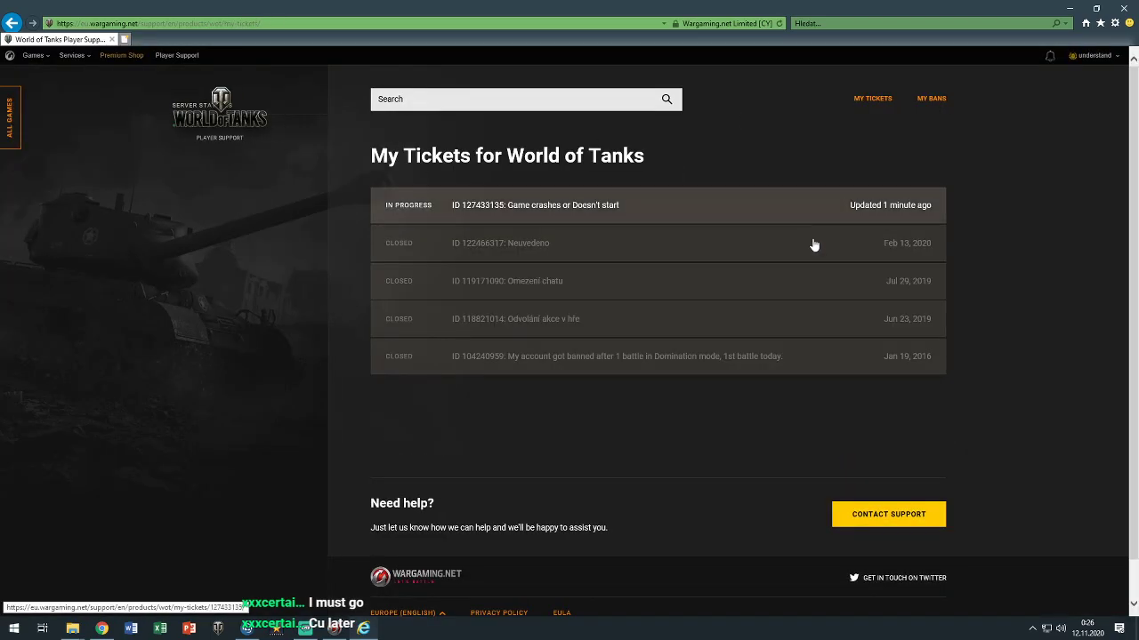
left_click(709, 207)
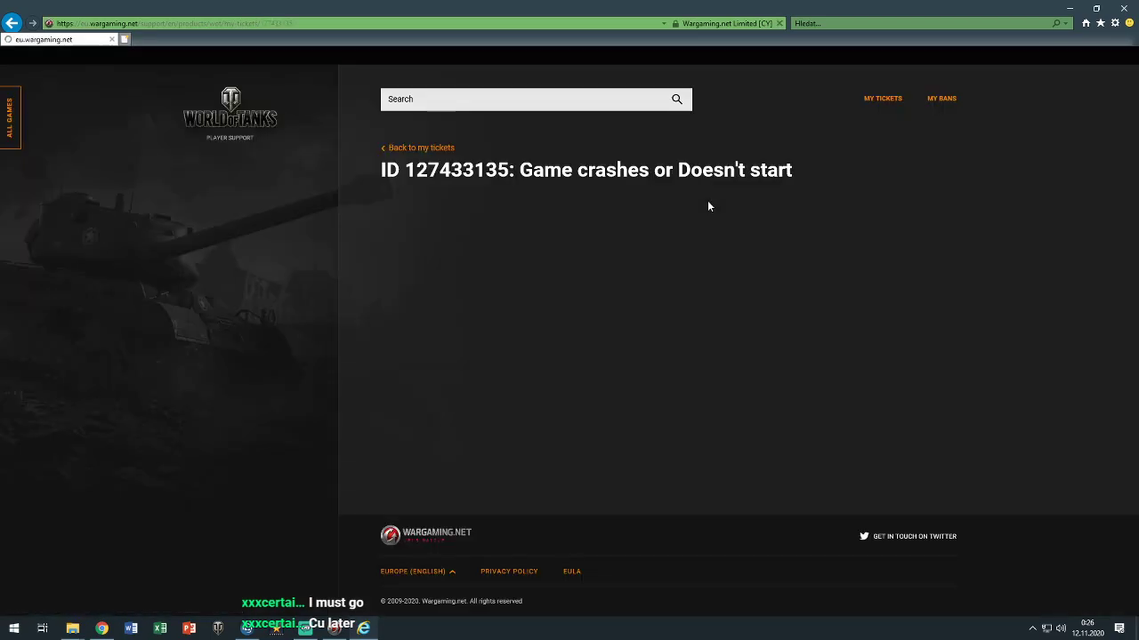
scroll(708, 206, "down", 1)
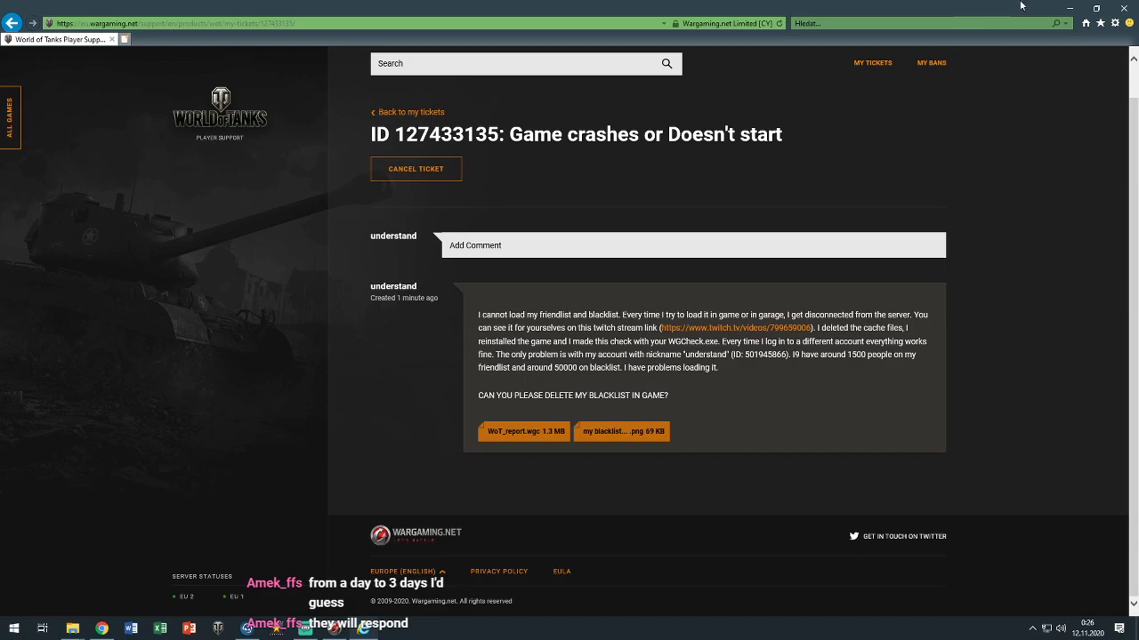
left_click(1064, 8)
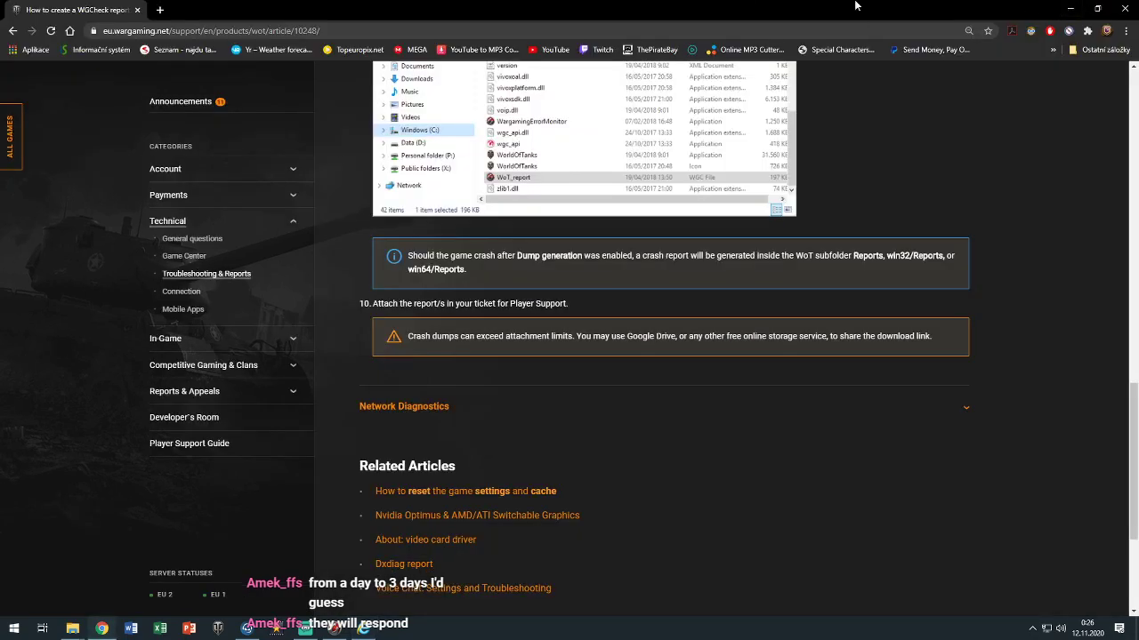
Minimize the help article, close the game folder, and scroll WindowsEvents.log and DirectXFiles.log
left_click(1122, 8)
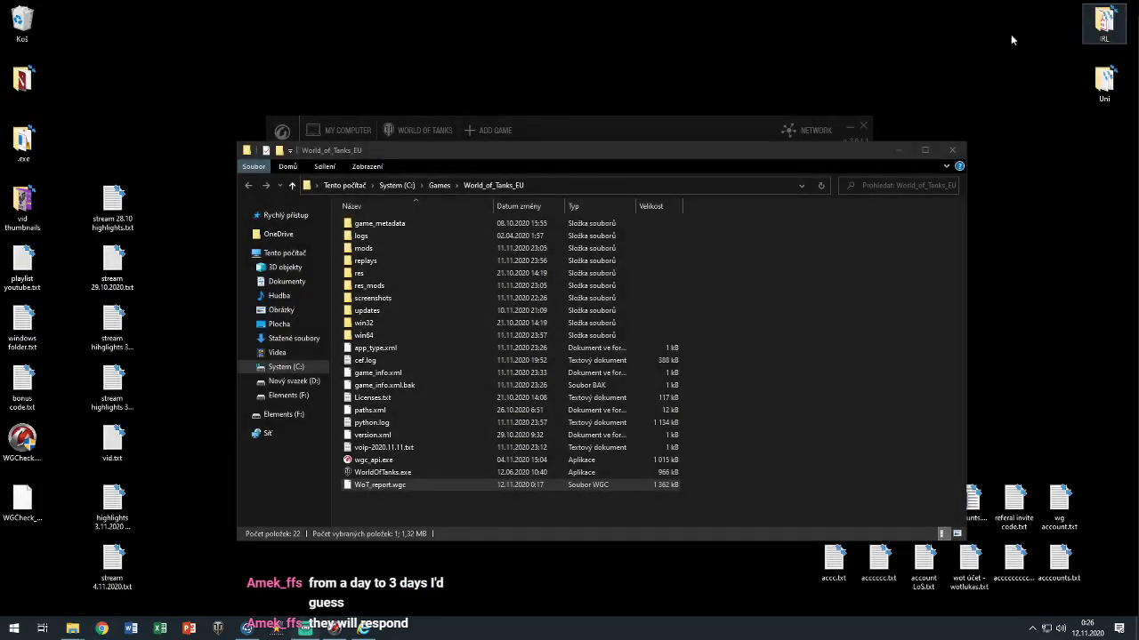
left_click(953, 150)
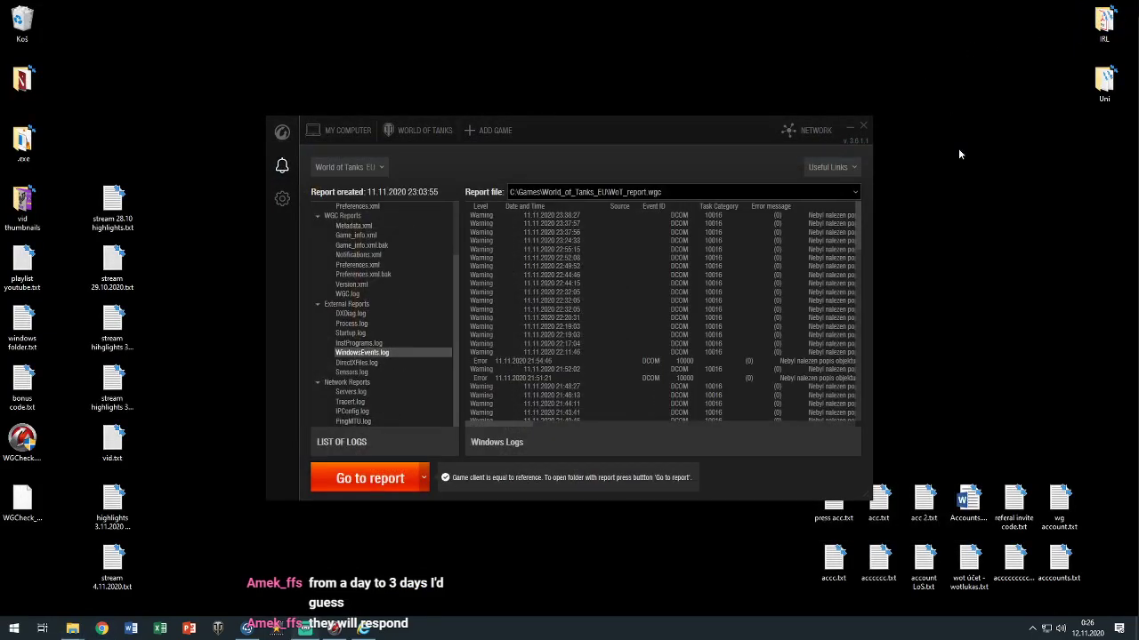
scroll(680, 377, "down", 5)
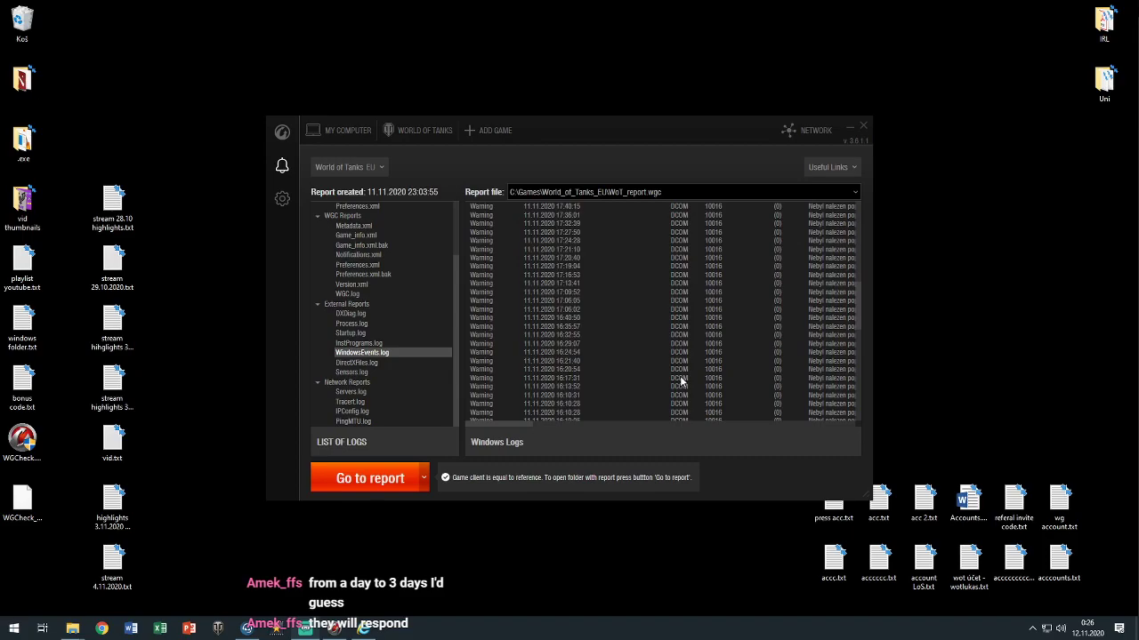
left_click(357, 363)
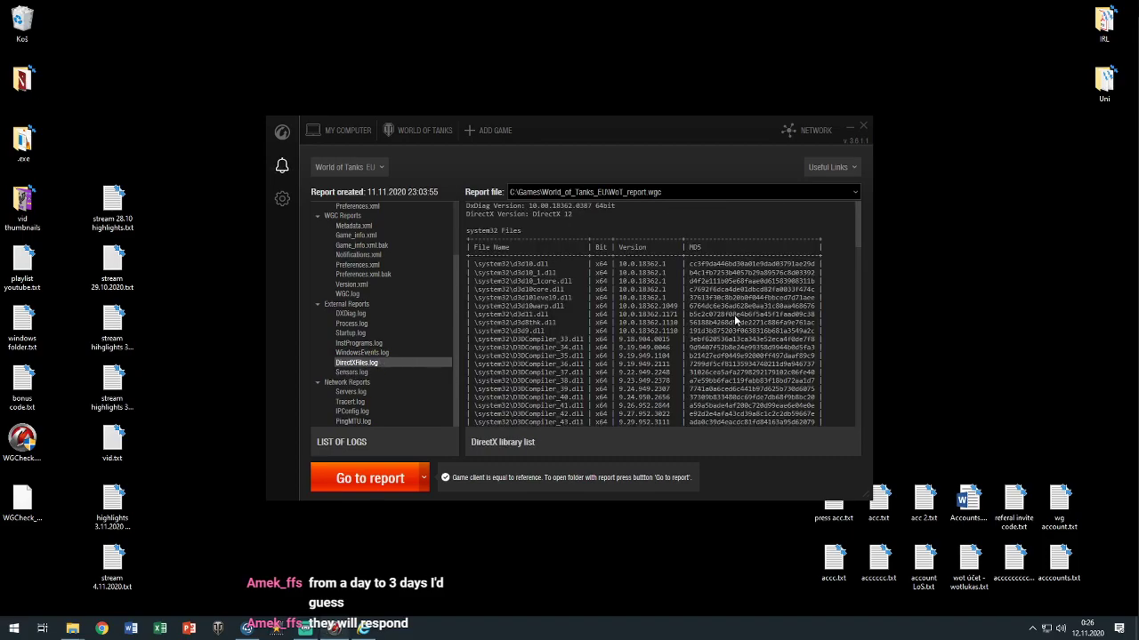
scroll(672, 311, "down", 10)
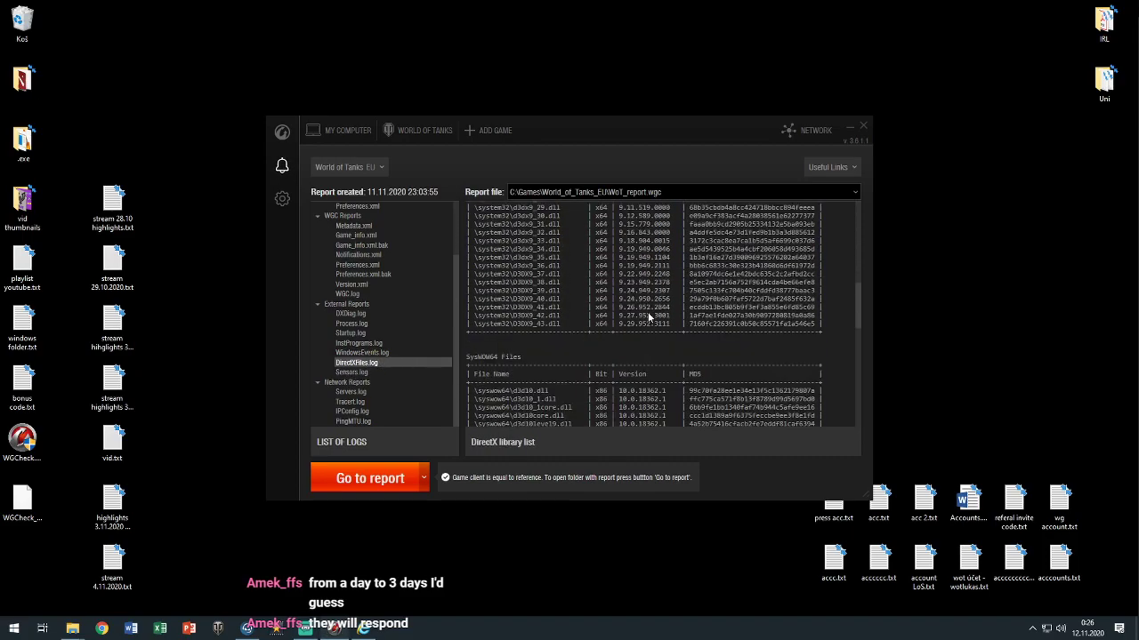
scroll(648, 315, "down", 10)
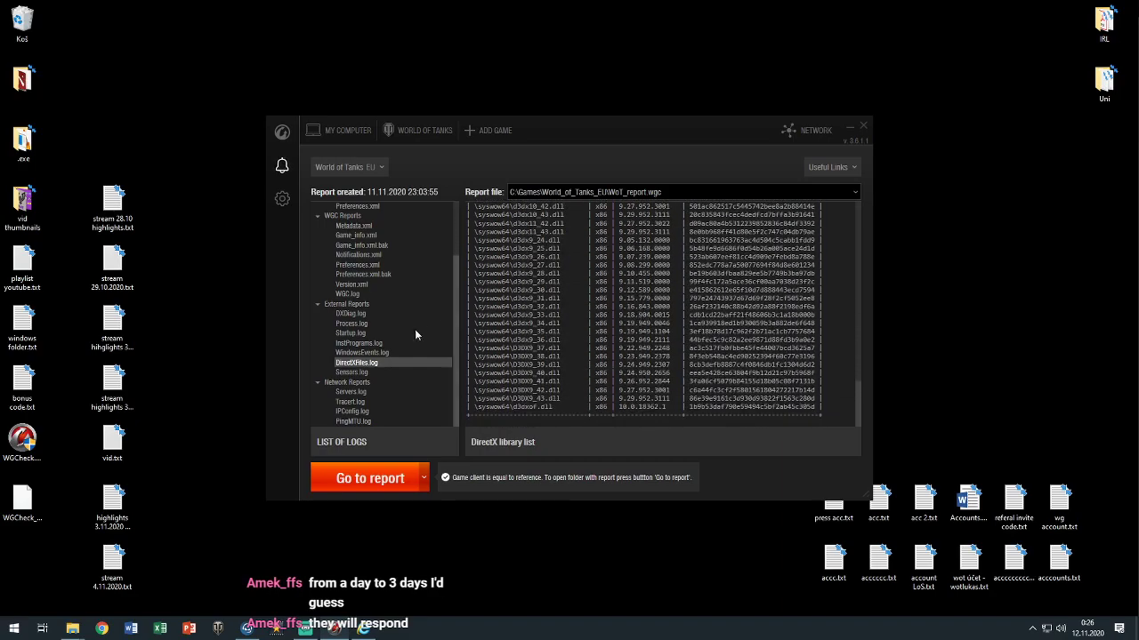
Scroll through the Sensors.log readings to the end, then open Servers.log
left_click(352, 373)
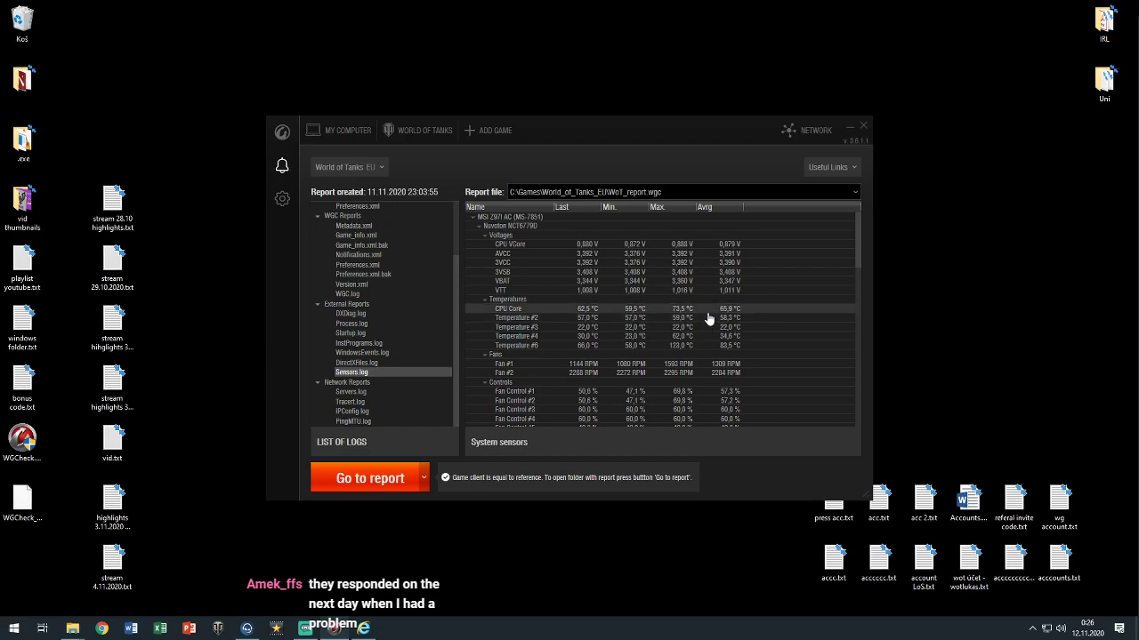
scroll(708, 322, "down", 1)
scroll(707, 316, "down", 1)
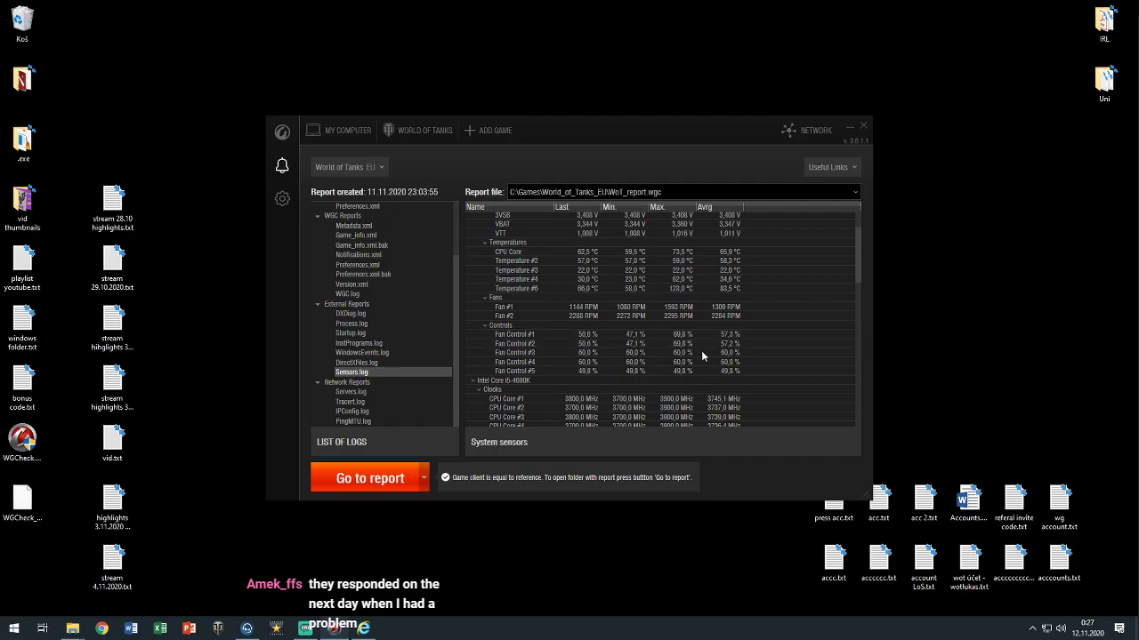
scroll(701, 356, "down", 1)
scroll(701, 355, "down", 1)
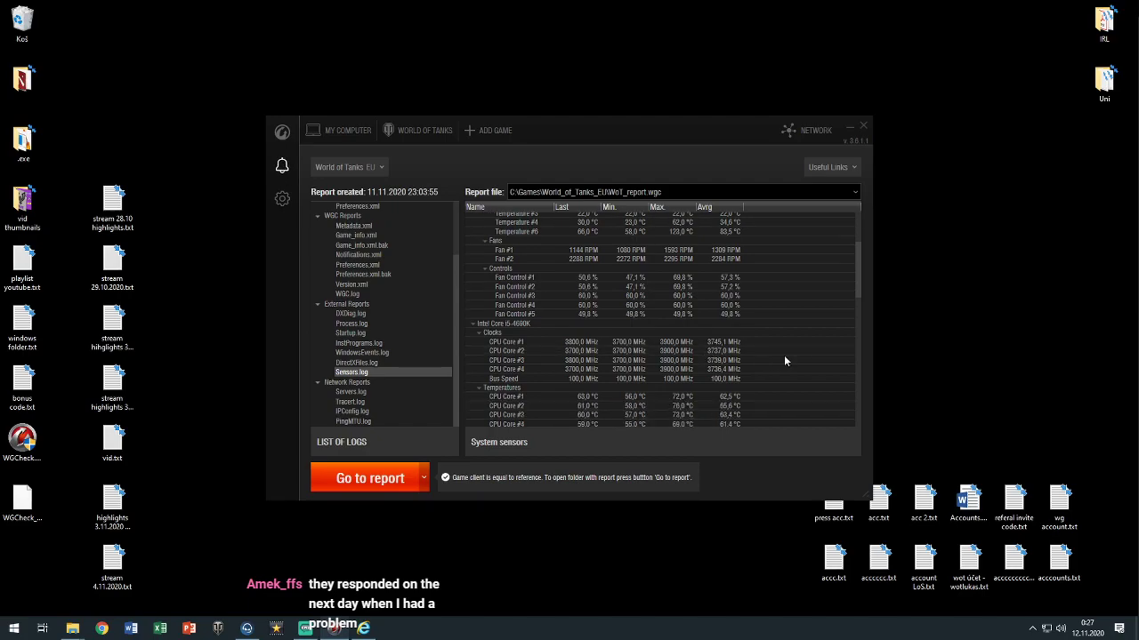
scroll(785, 361, "down", 1)
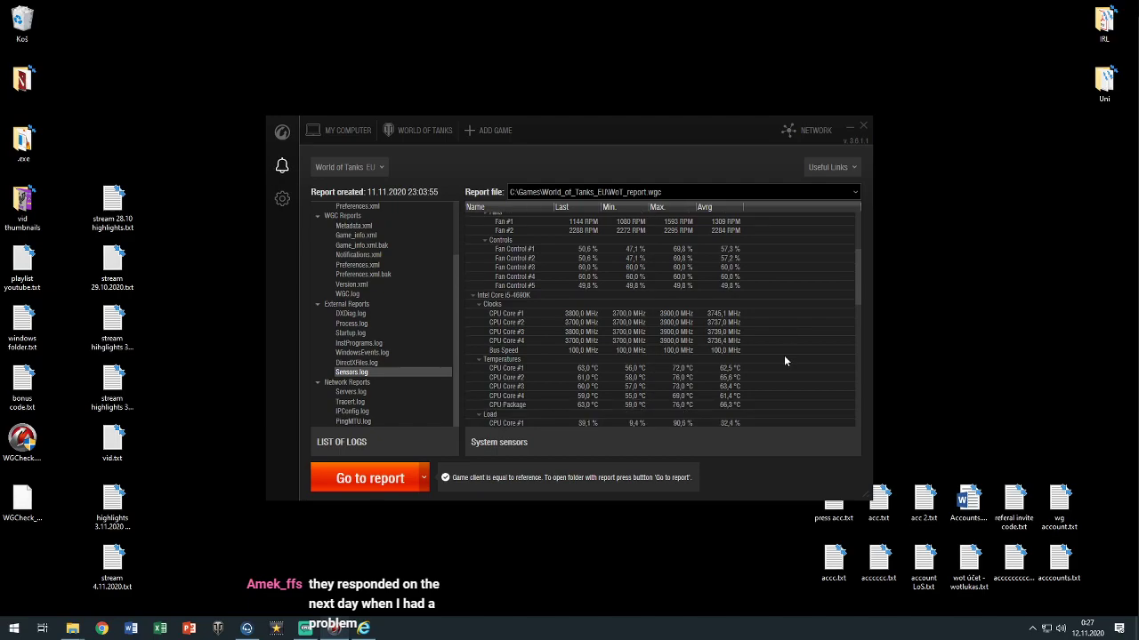
scroll(774, 351, "down", 3)
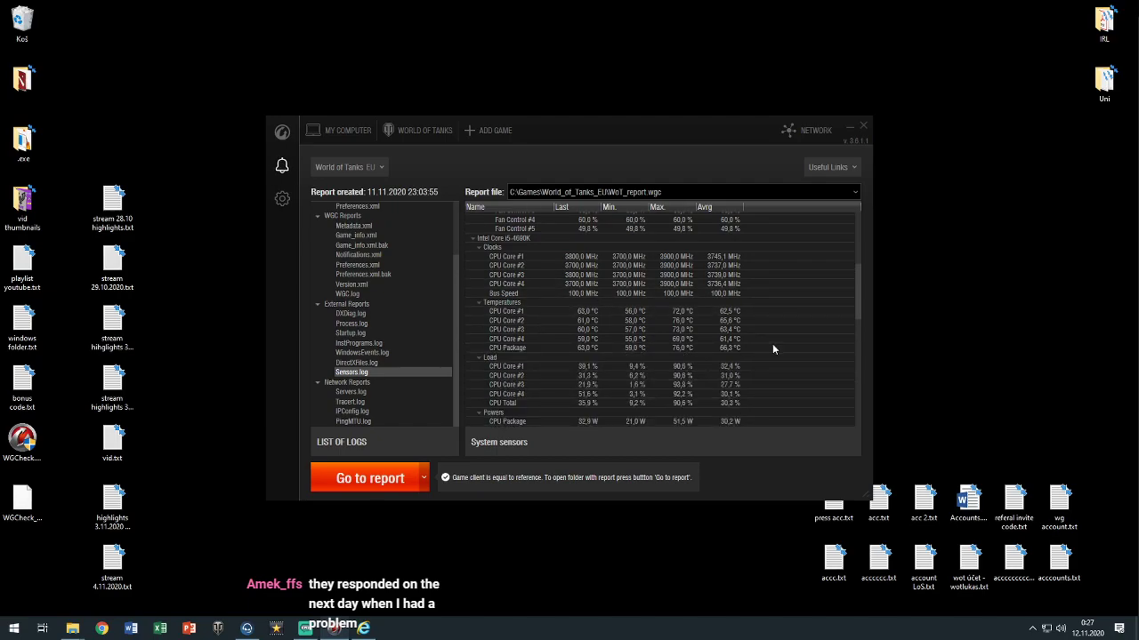
scroll(772, 347, "down", 10)
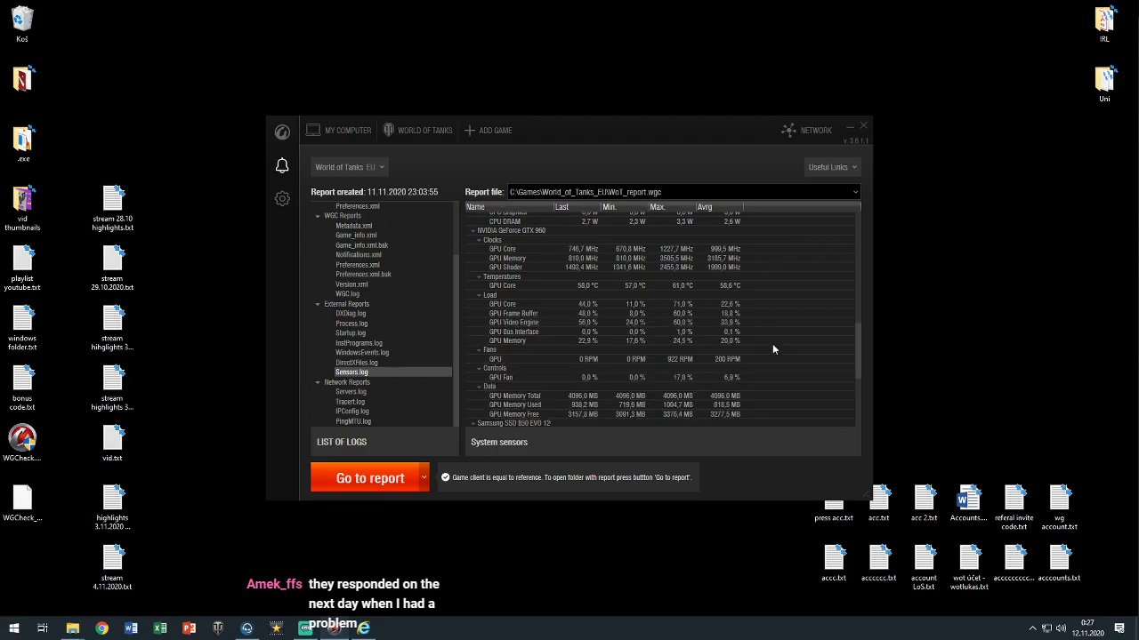
scroll(771, 343, "down", 4)
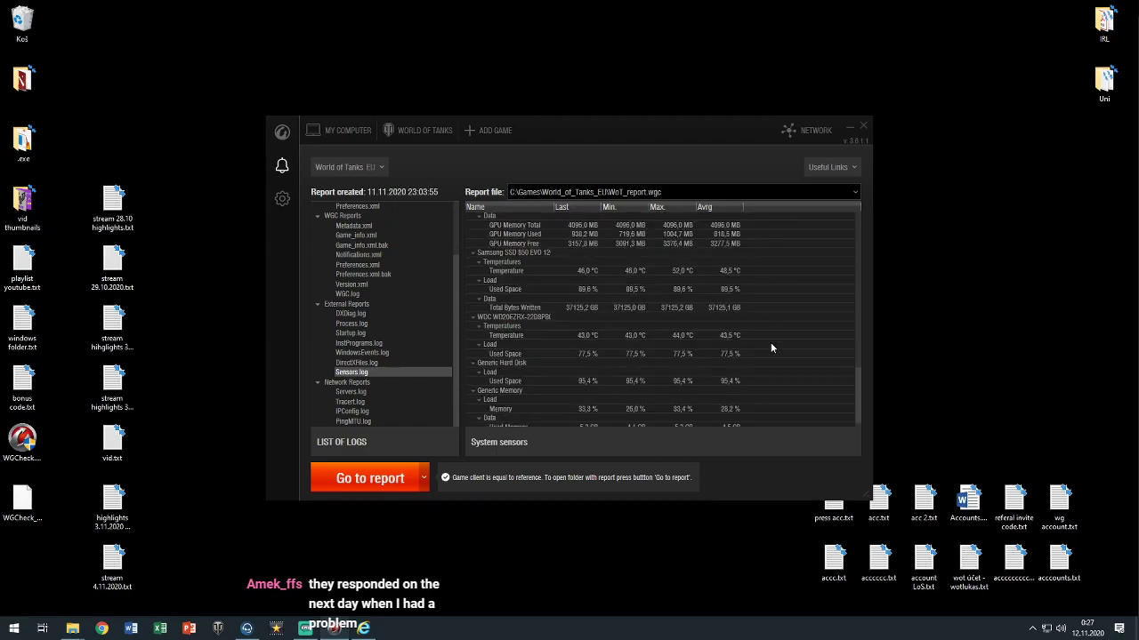
scroll(770, 347, "down", 1)
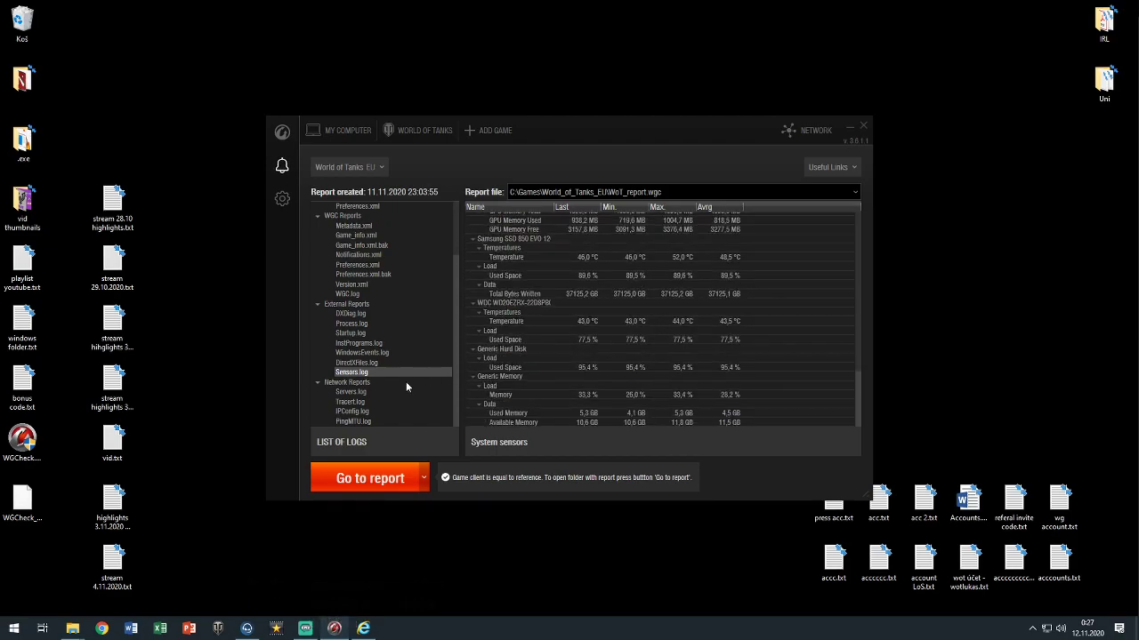
left_click(362, 394)
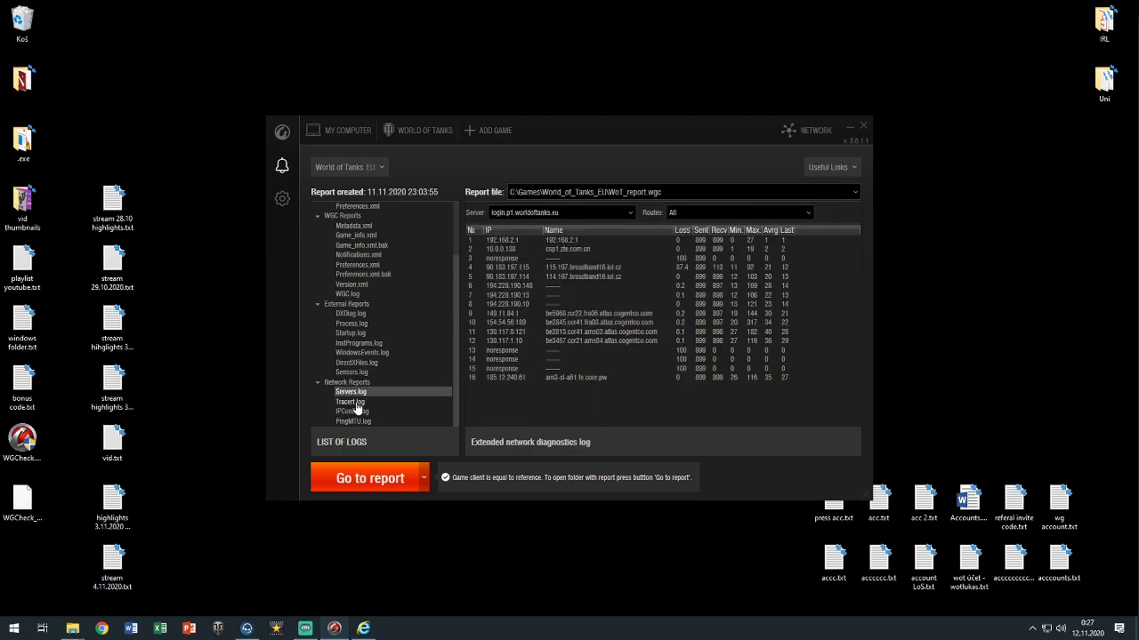
View the Tracert, IPConfig and PingMTU logs, then close WGCheck
left_click(357, 405)
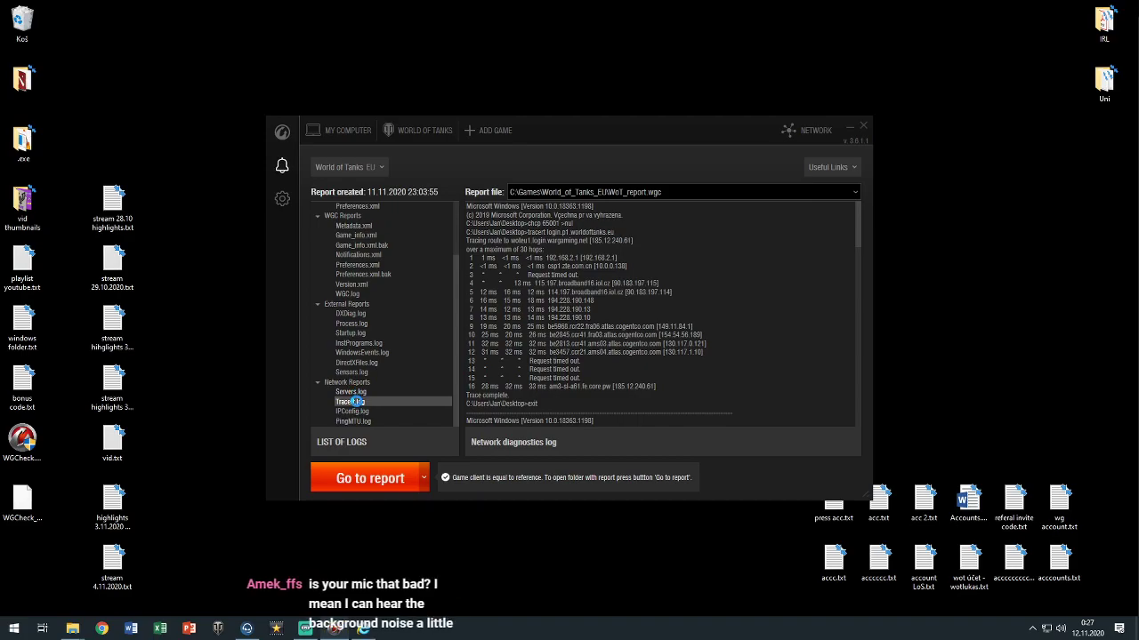
left_click(355, 405)
scroll(703, 327, "down", 2)
scroll(703, 331, "down", 2)
left_click(378, 412)
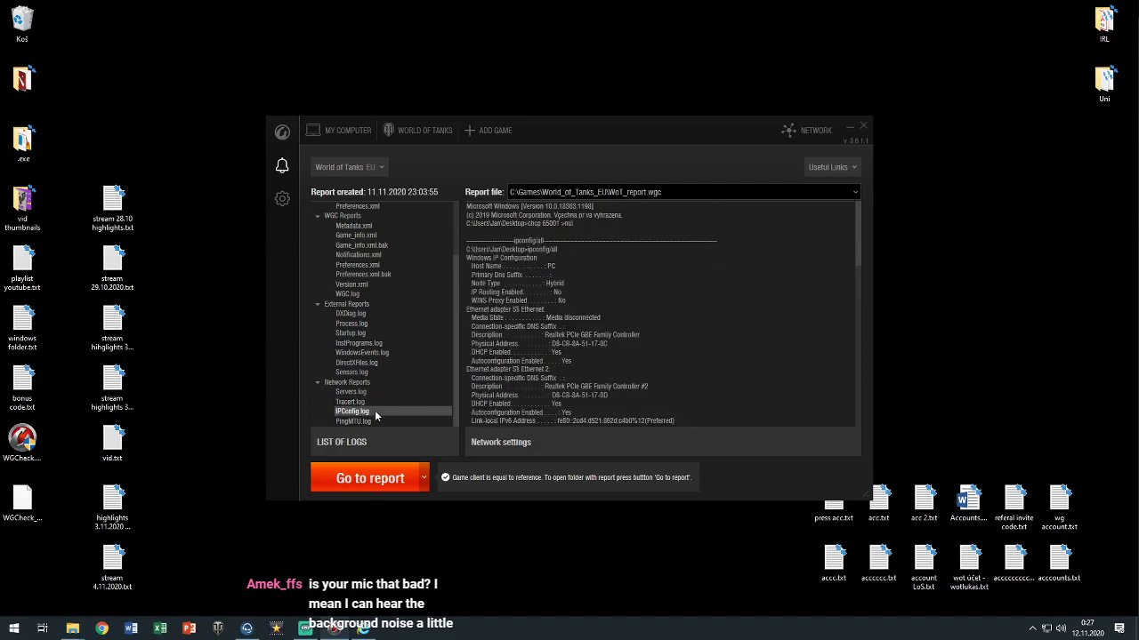
left_click(383, 421)
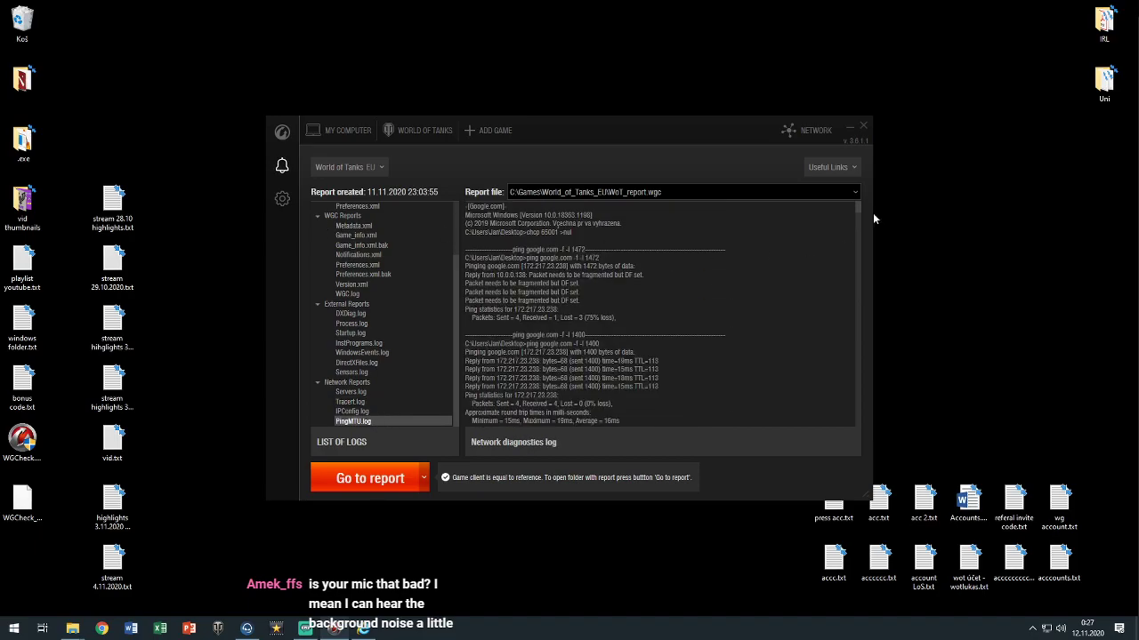
left_click(863, 127)
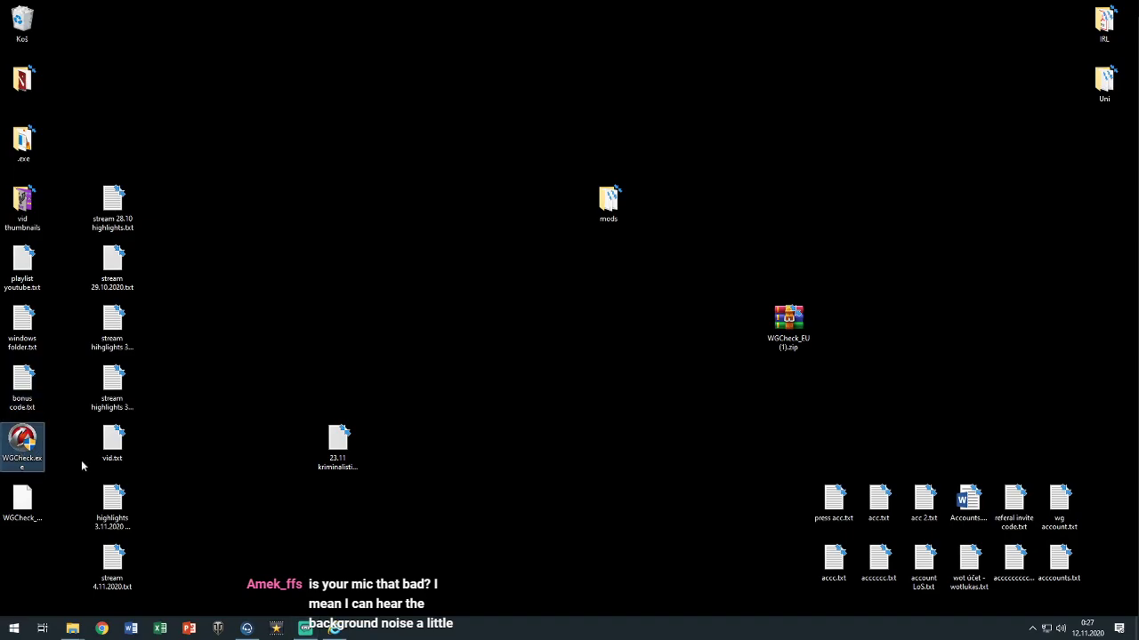
Delete WGCheck.exe and WGCheck_config.xml from the desktop, then open Chrome's downloads with Ctrl+J
right_click(25, 449)
left_click(69, 410)
right_click(30, 503)
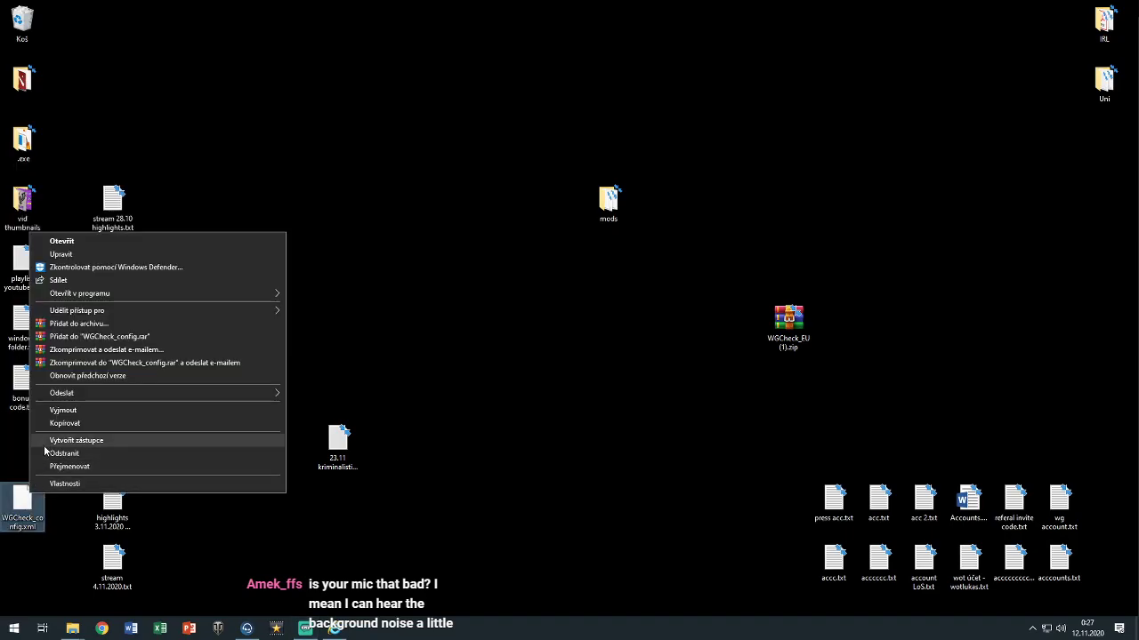
left_click(71, 454)
left_click(102, 629)
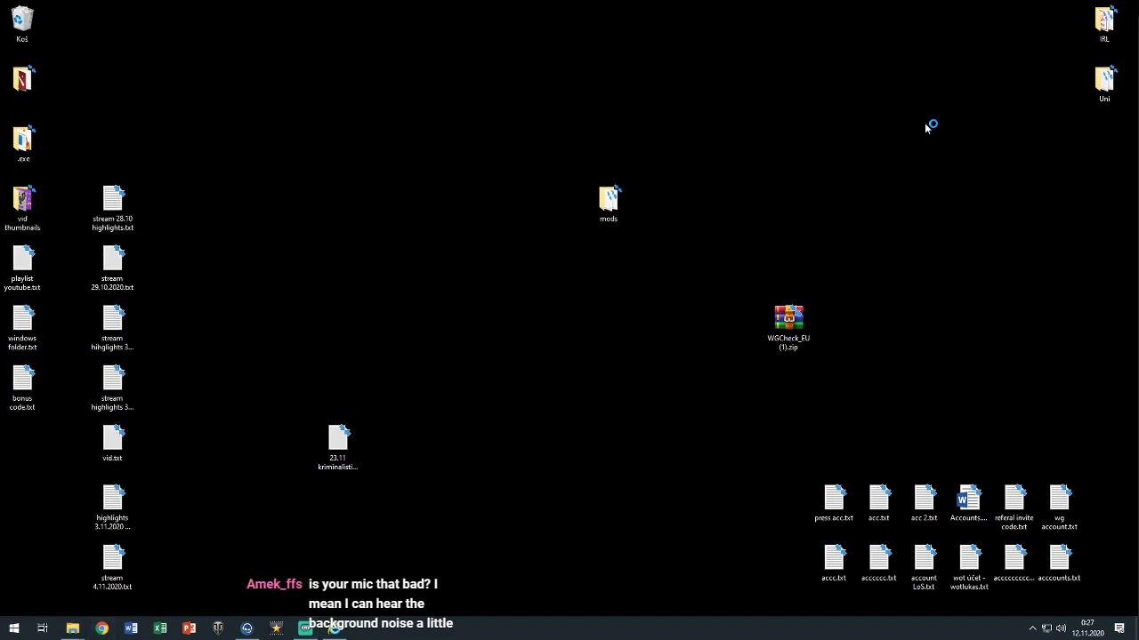
key("ctrl+j")
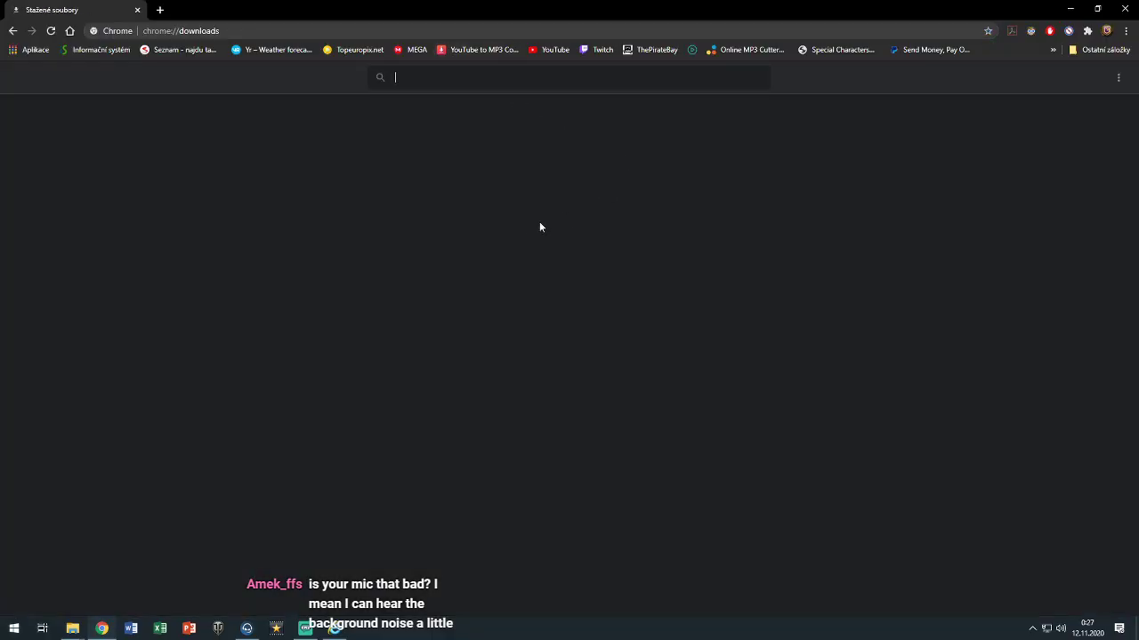
Check the deleted WGCheck_EU (1).zip entry, close Chrome, and clear the desktop selection
left_click(454, 309)
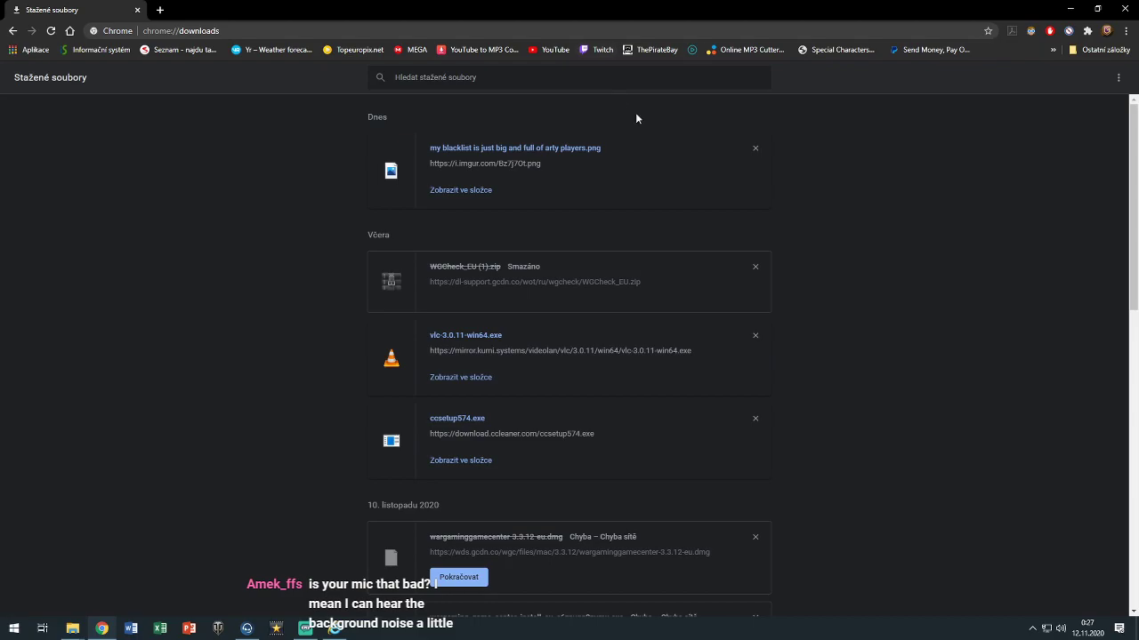
left_click(1125, 8)
left_click_drag(584, 367, 578, 406)
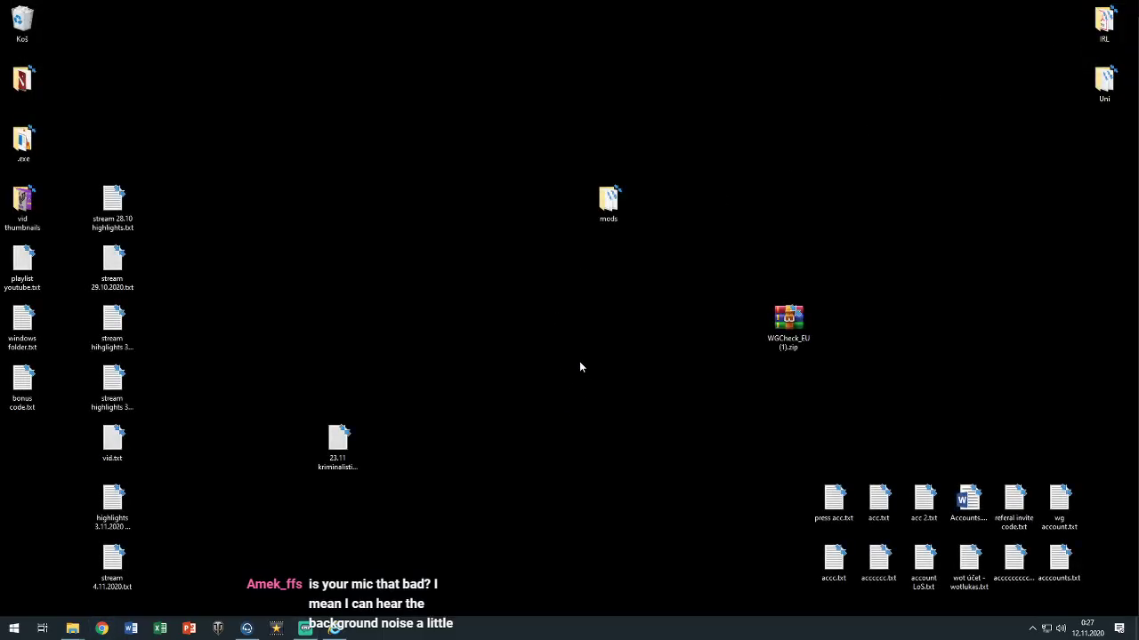
left_click_drag(433, 165, 425, 315)
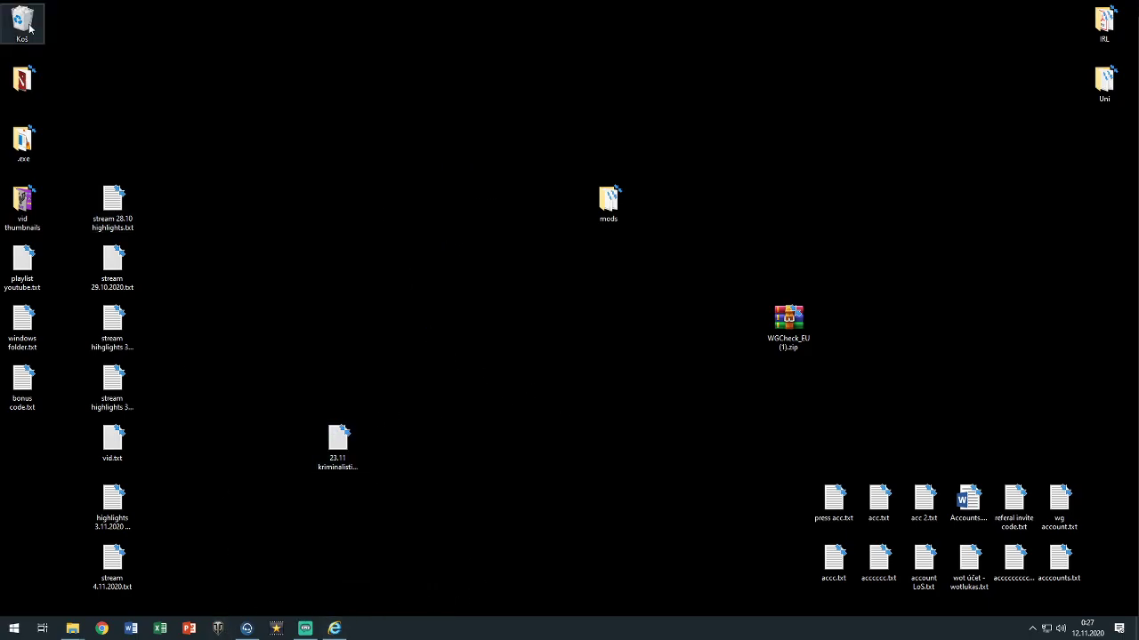
left_click(334, 628)
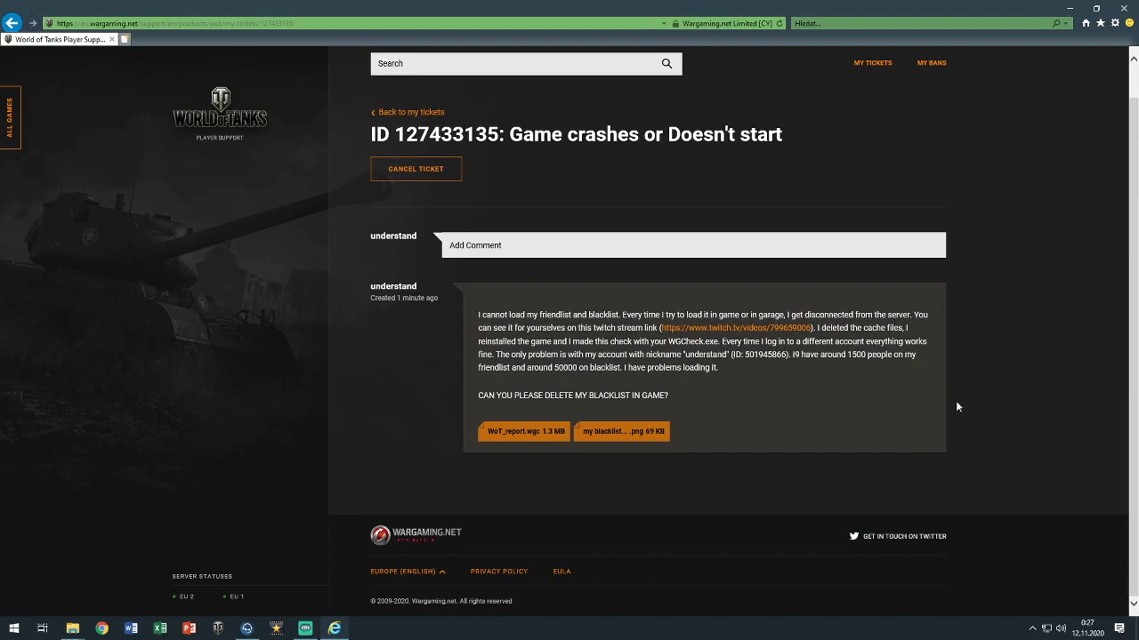